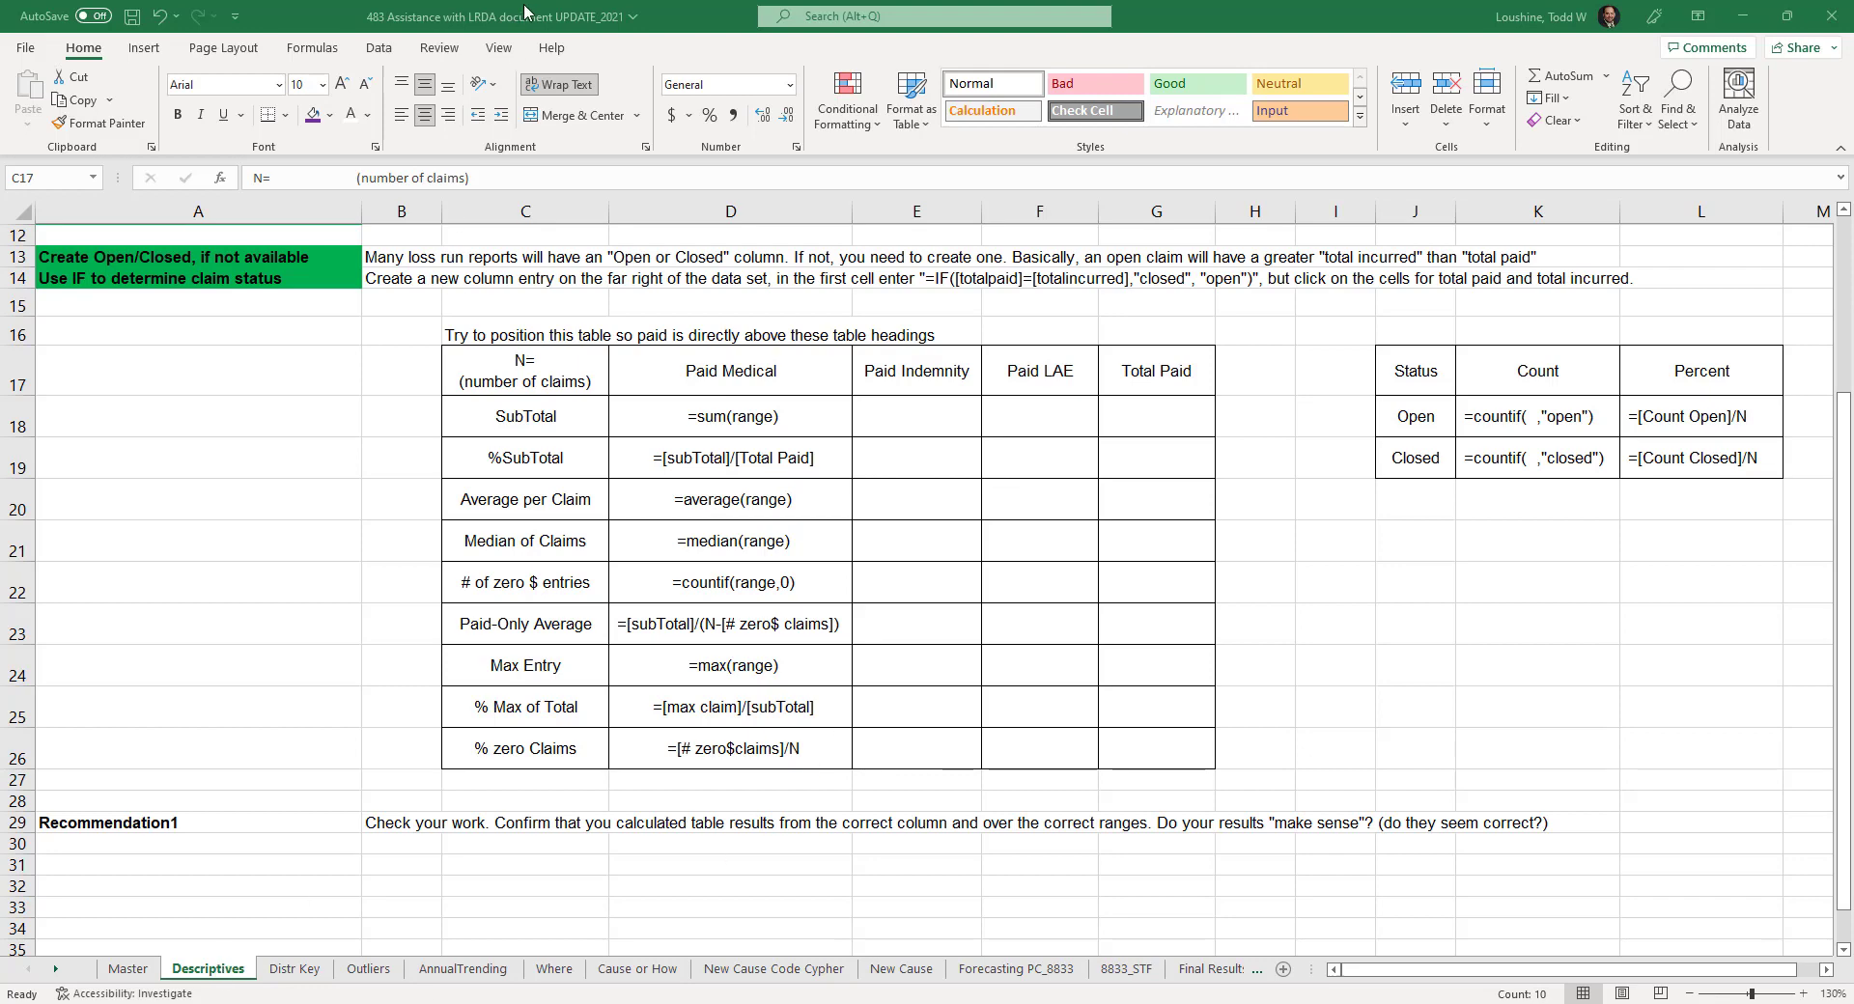
# - Examine the positioning instructions, range table and example claim distribution chart on the Distr Key sheet
pyautogui.click(299, 972)
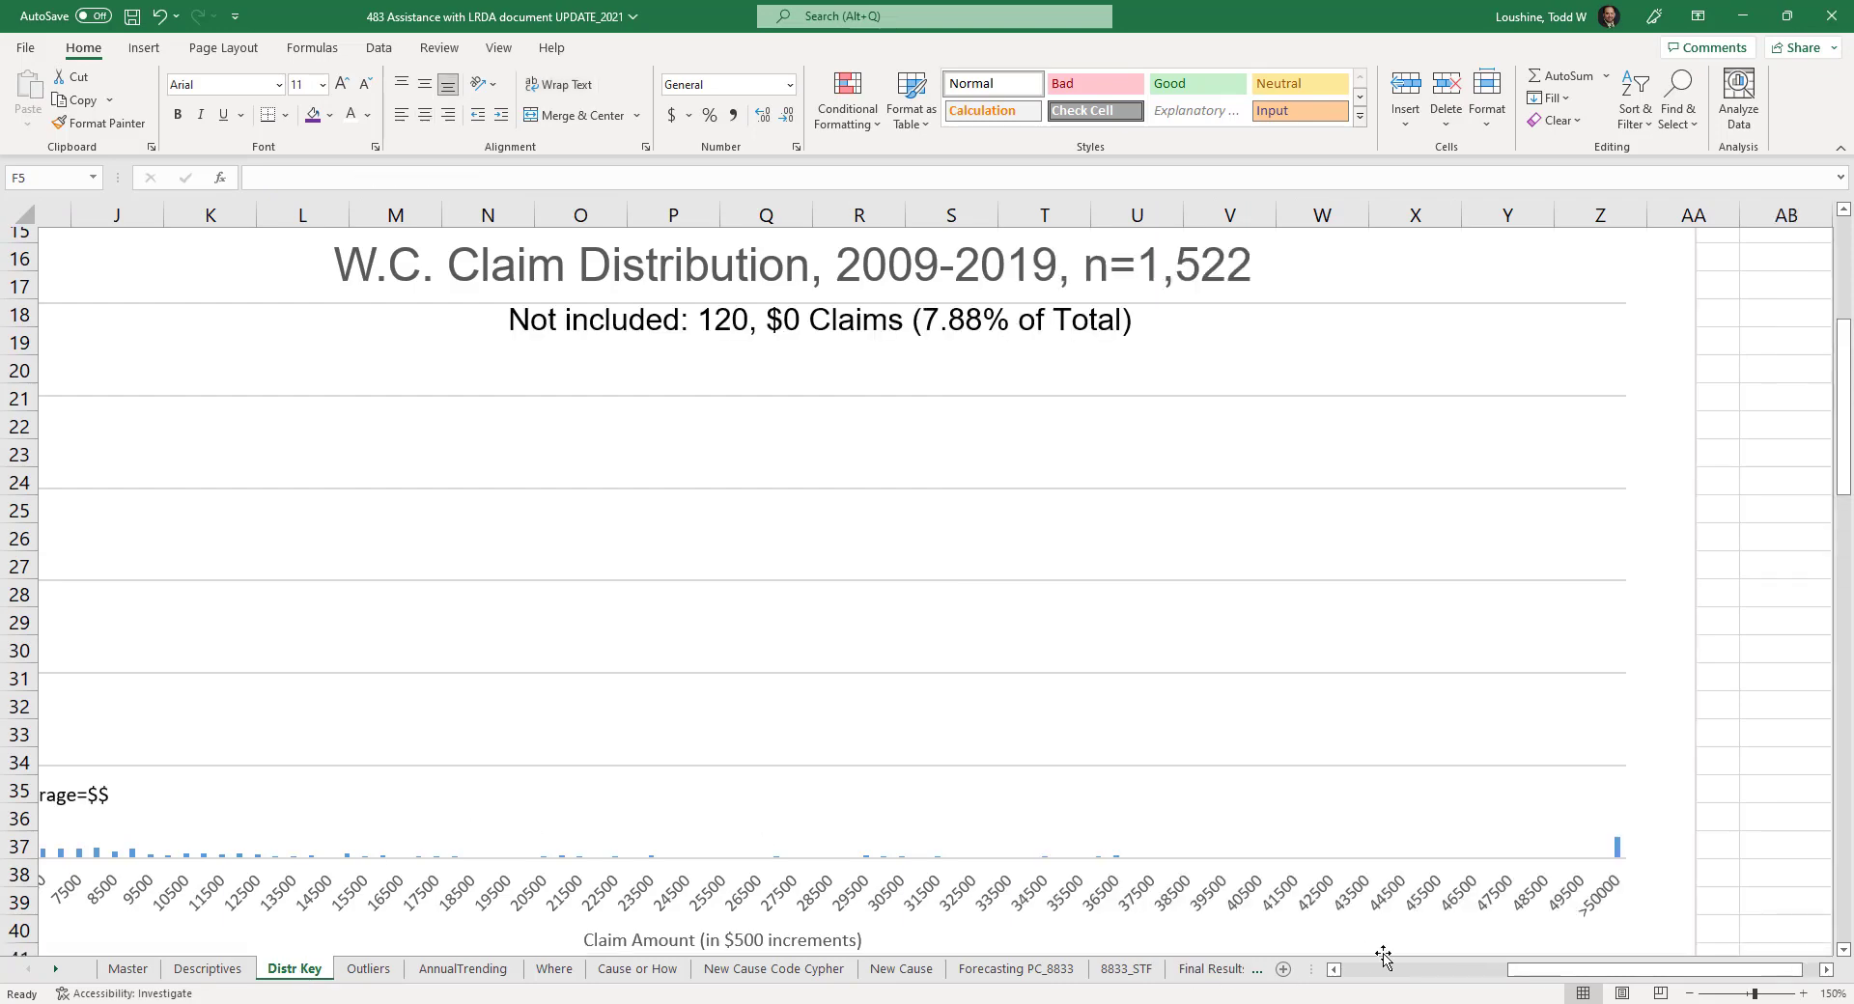
pyautogui.moveTo(1551, 970); pyautogui.dragTo(1371, 987)
pyautogui.scroll(5, 261, 652)
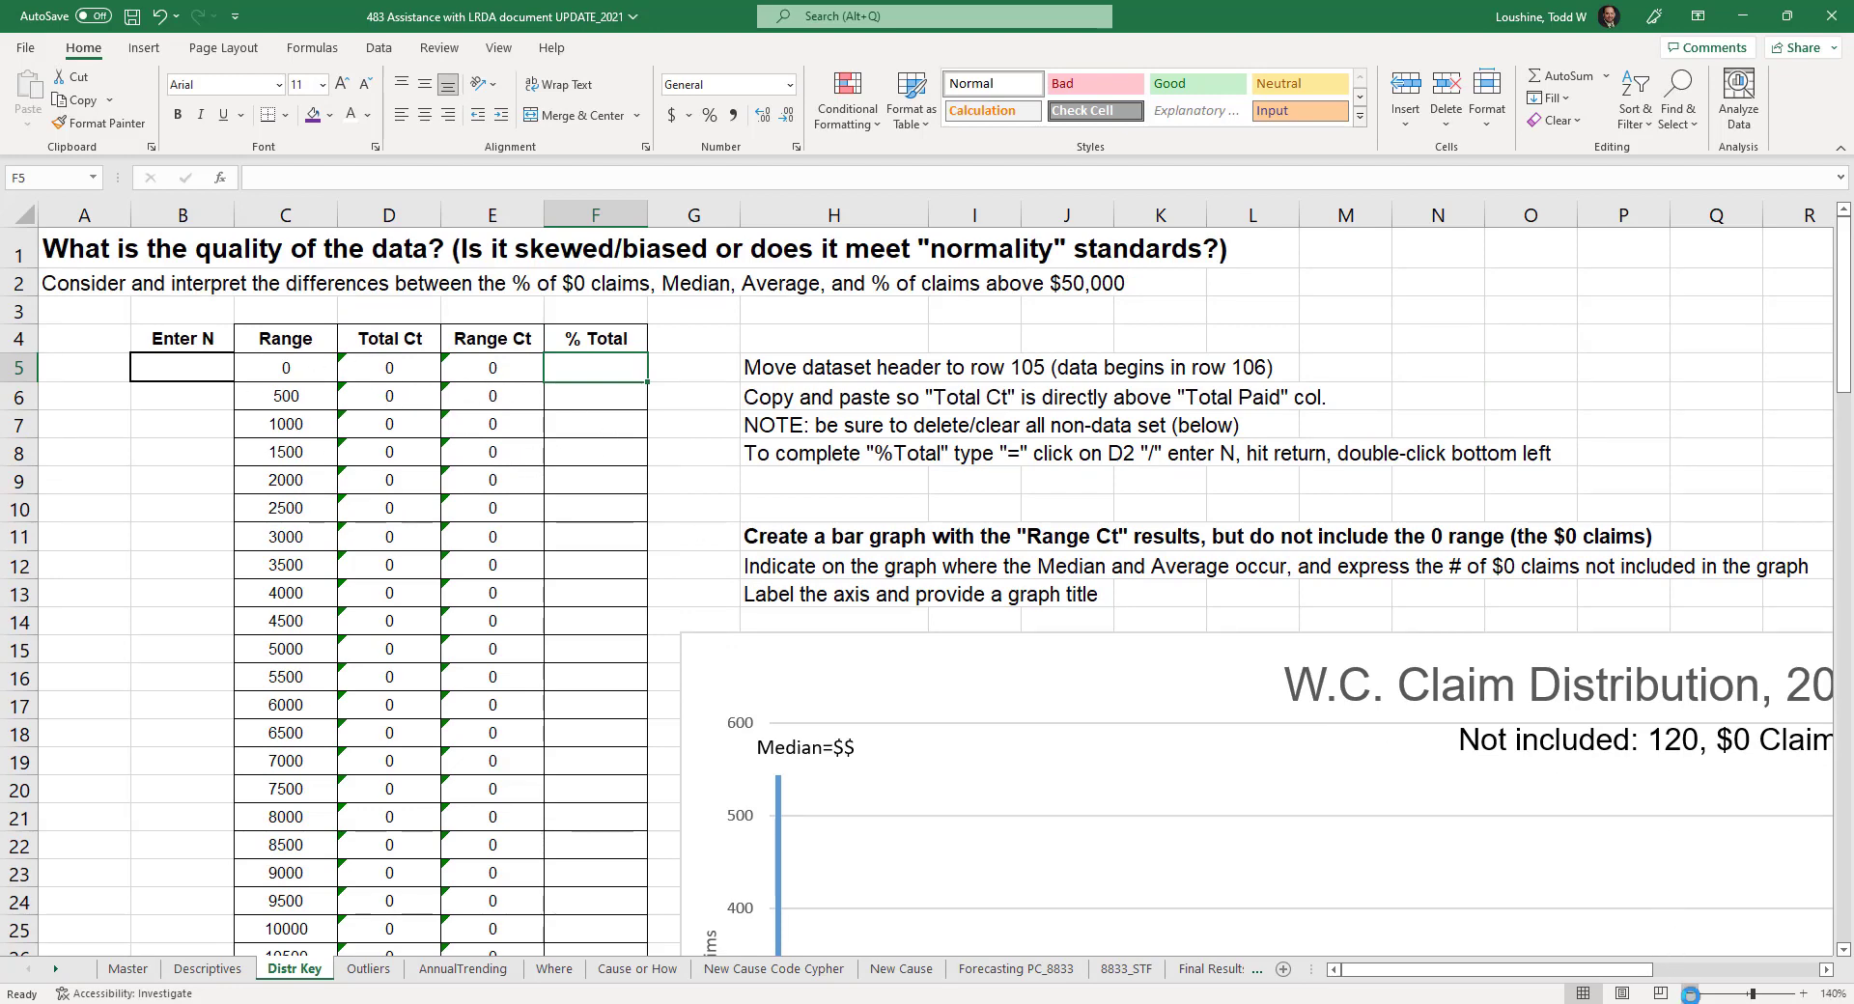
pyautogui.click(1690, 995)
pyautogui.click(1690, 994)
pyautogui.click(1690, 995)
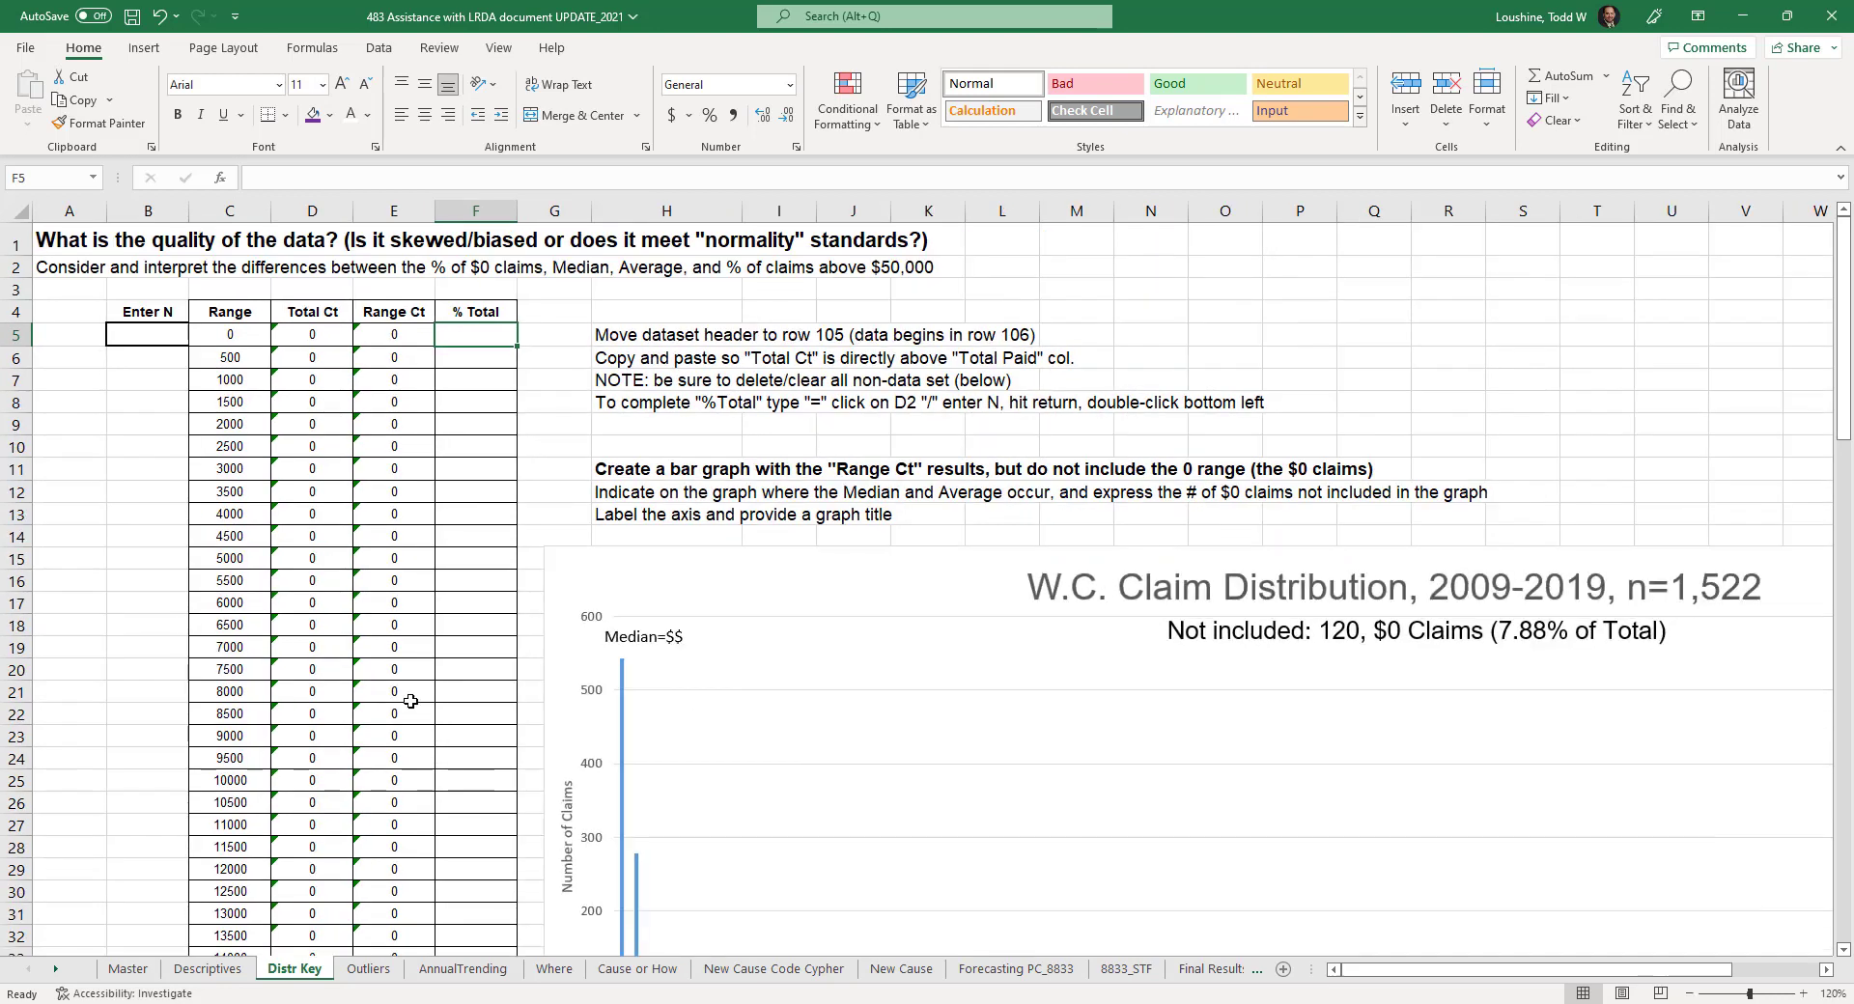
pyautogui.scroll(-4, 522, 579)
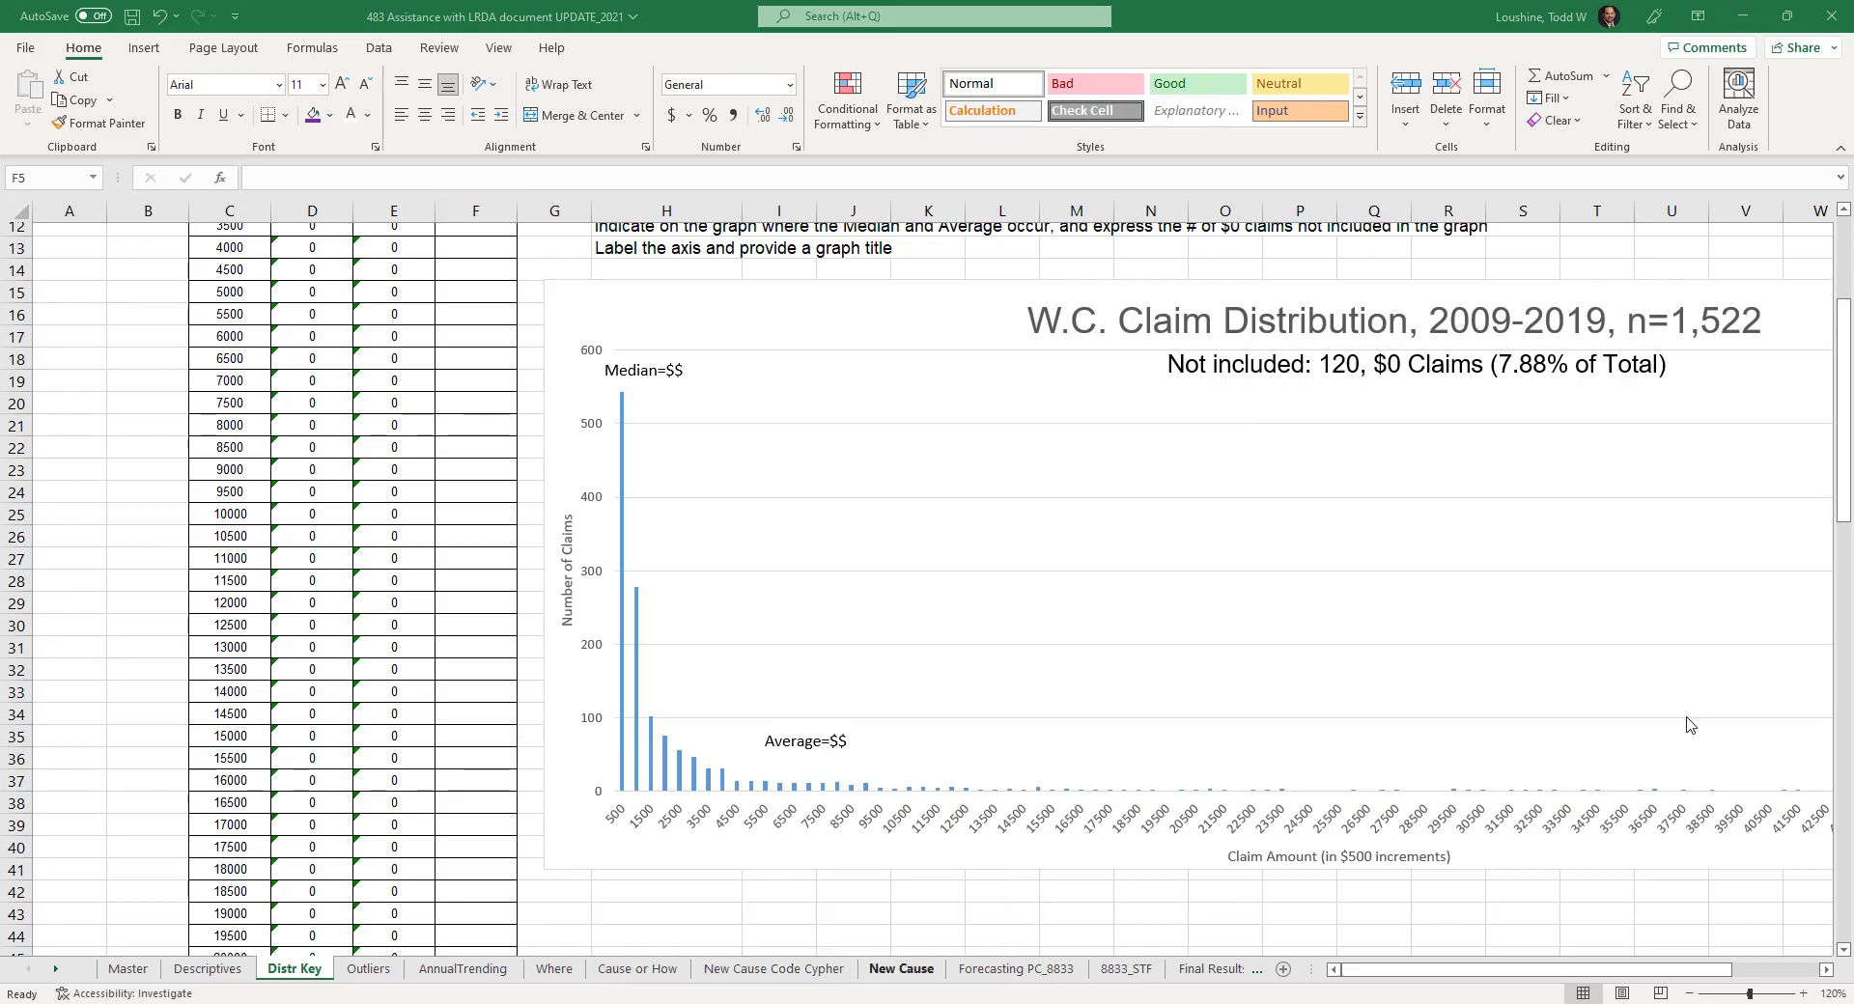
# - Switch to the 683 LRDA Descriptive Stats workbook and copy the entire Descriptives sheet into a new worksheet
pyautogui.moveTo(1304, 413); pyautogui.dragTo(712, 2)
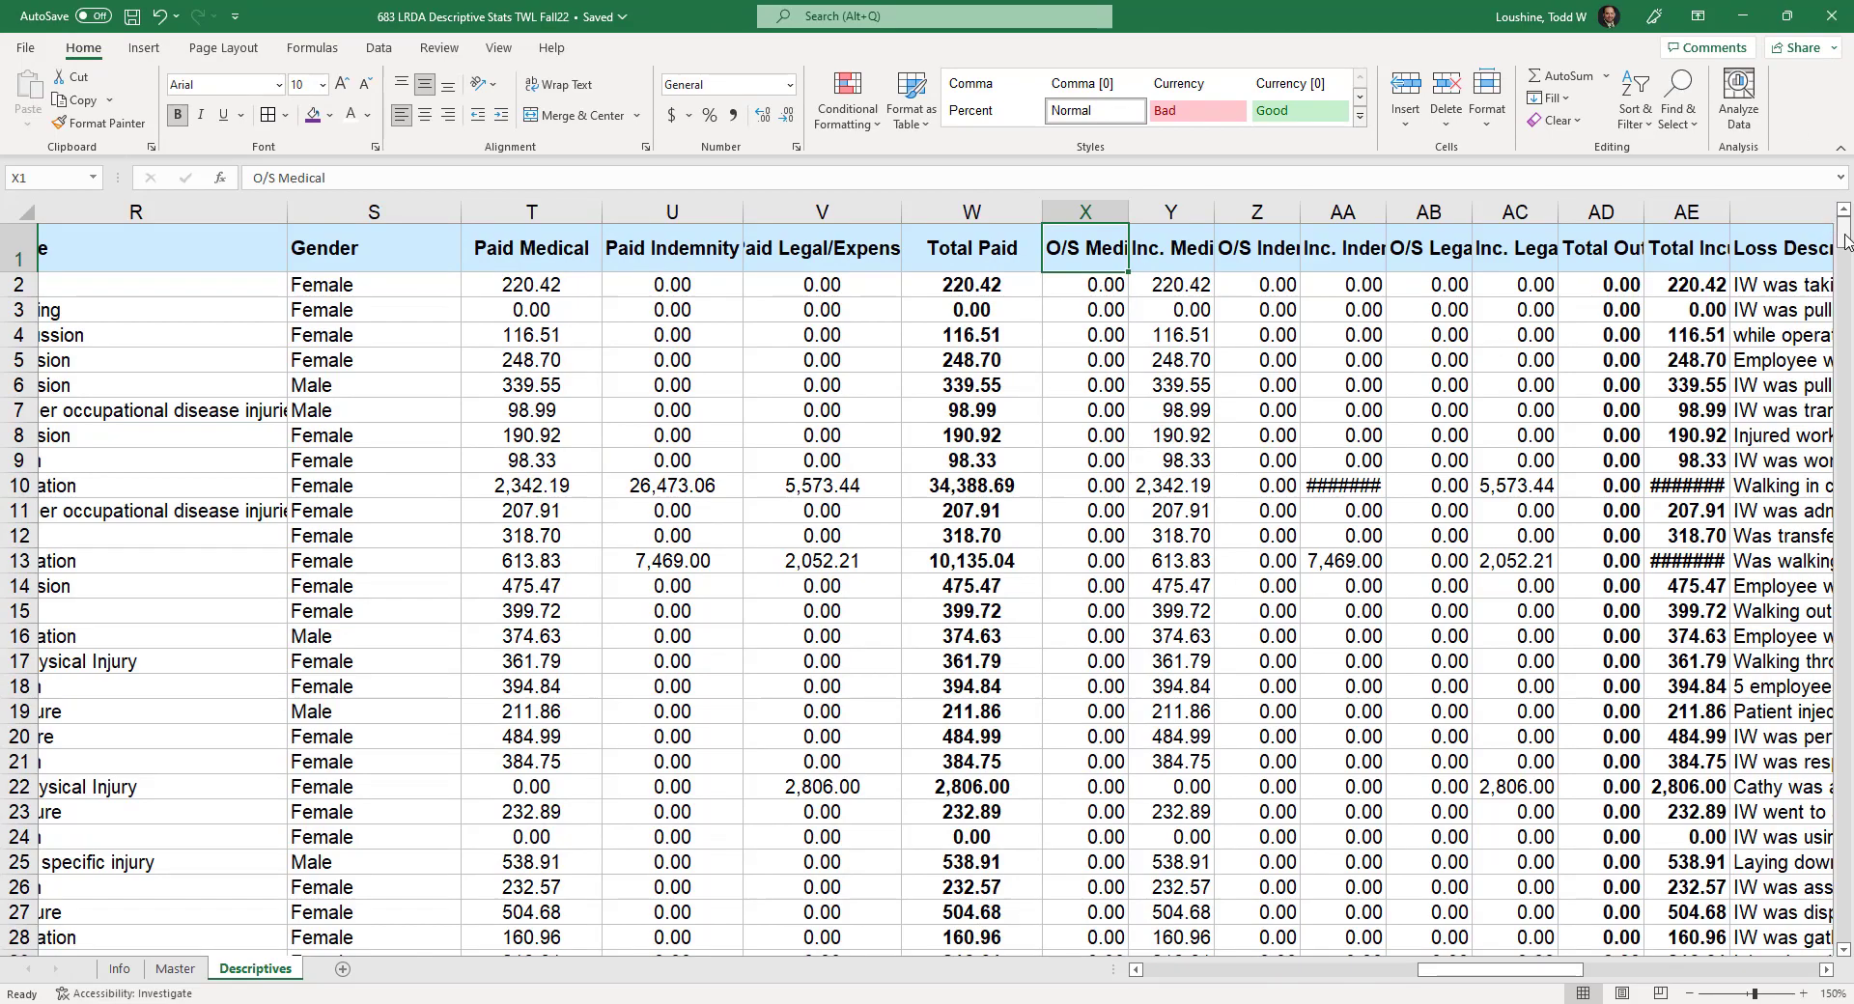
pyautogui.scroll(-20, 1828, 568)
pyautogui.scroll(-20, 1828, 568)
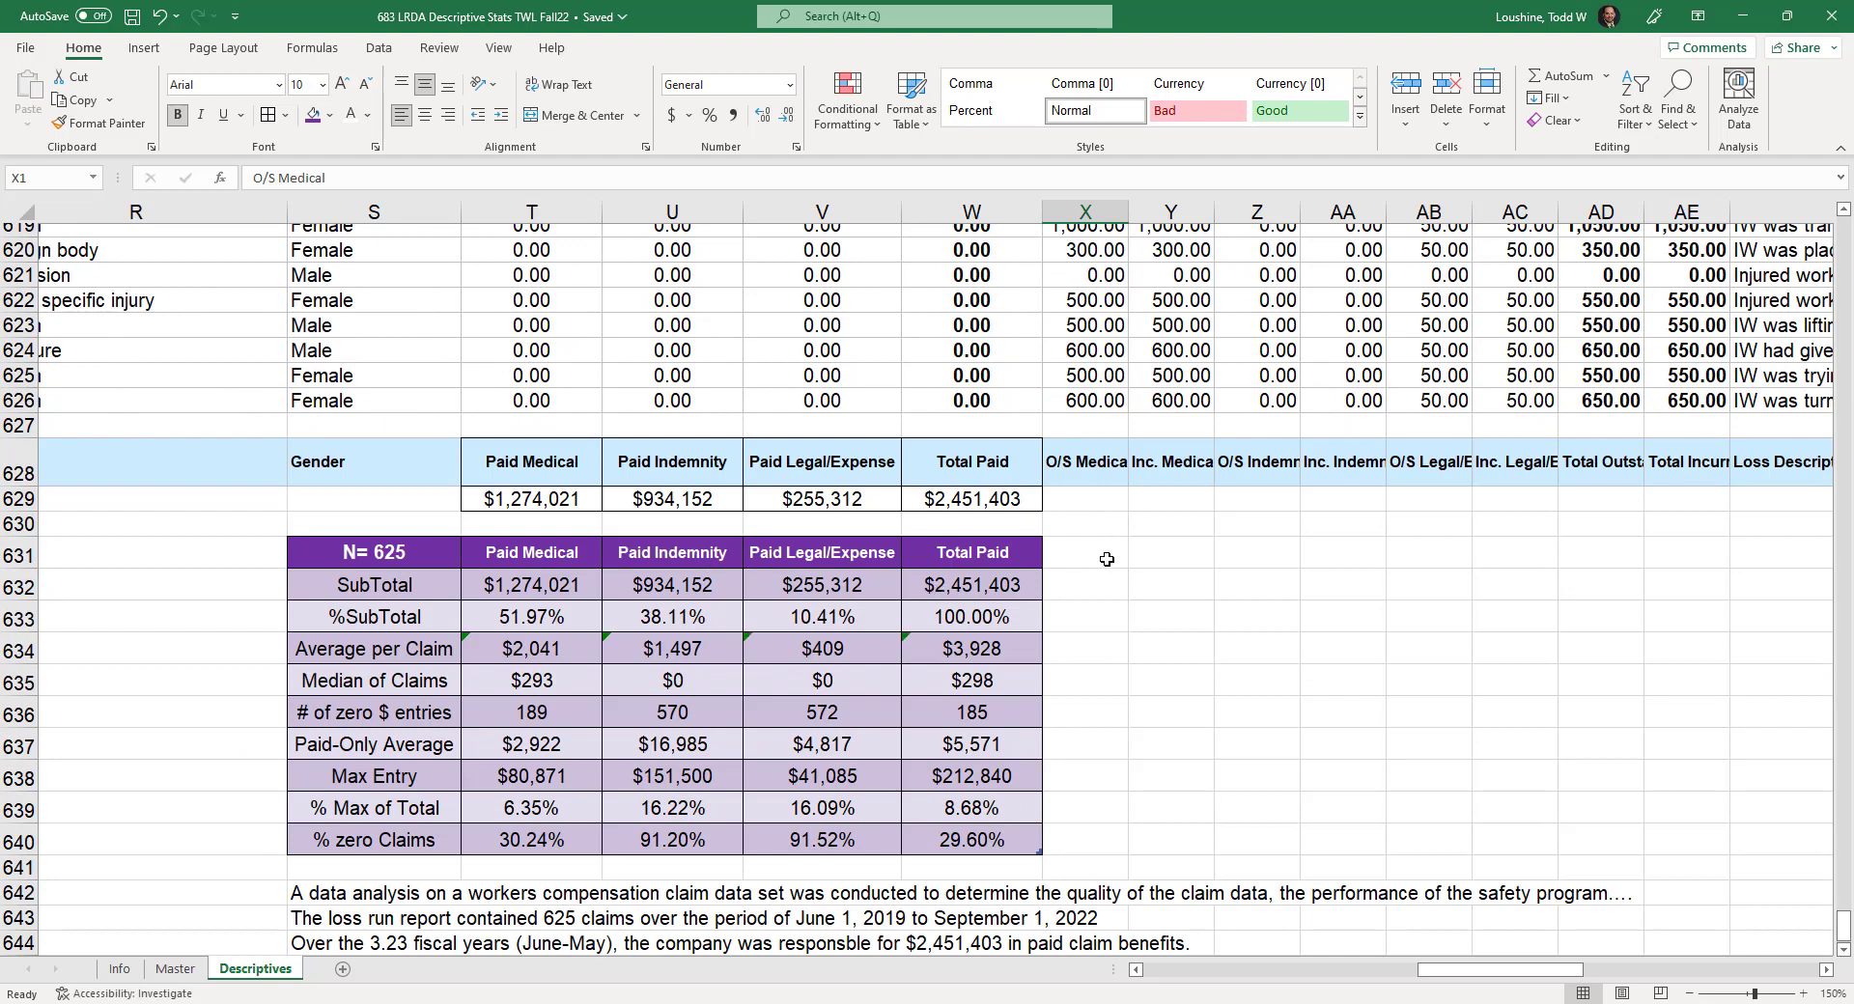
pyautogui.scroll(-2, 1107, 560)
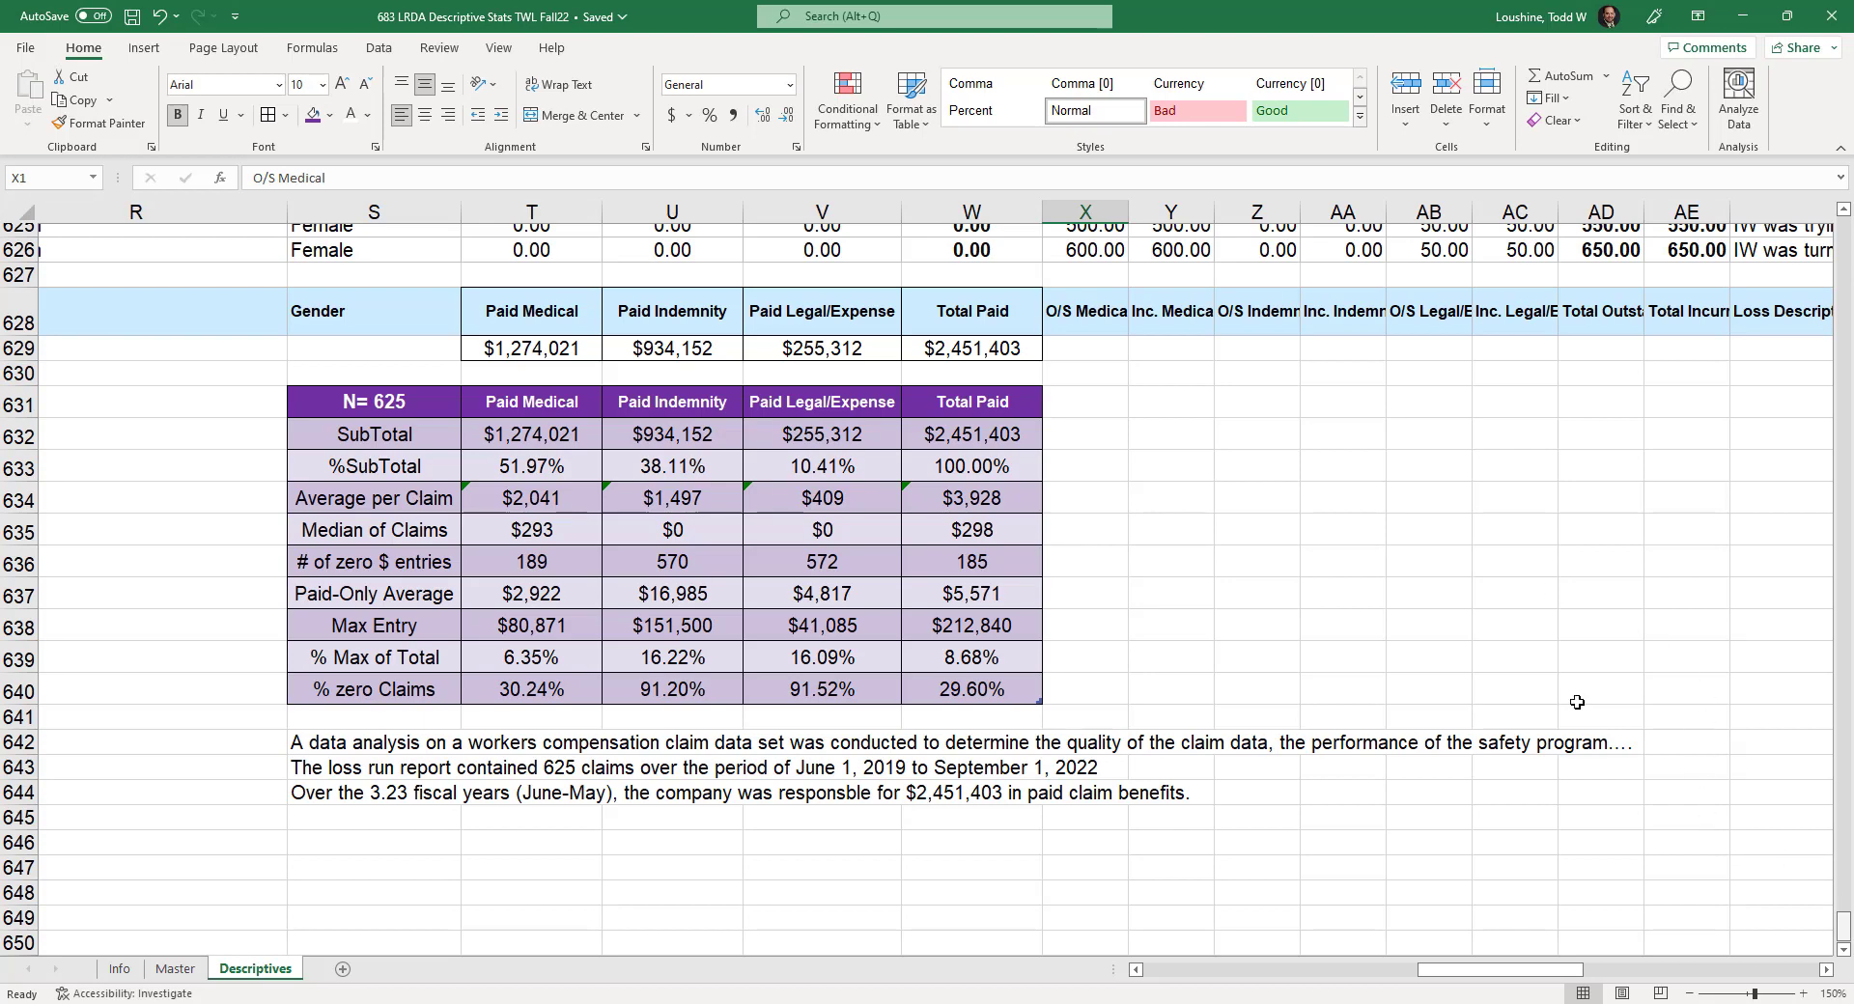
pyautogui.click(23, 212)
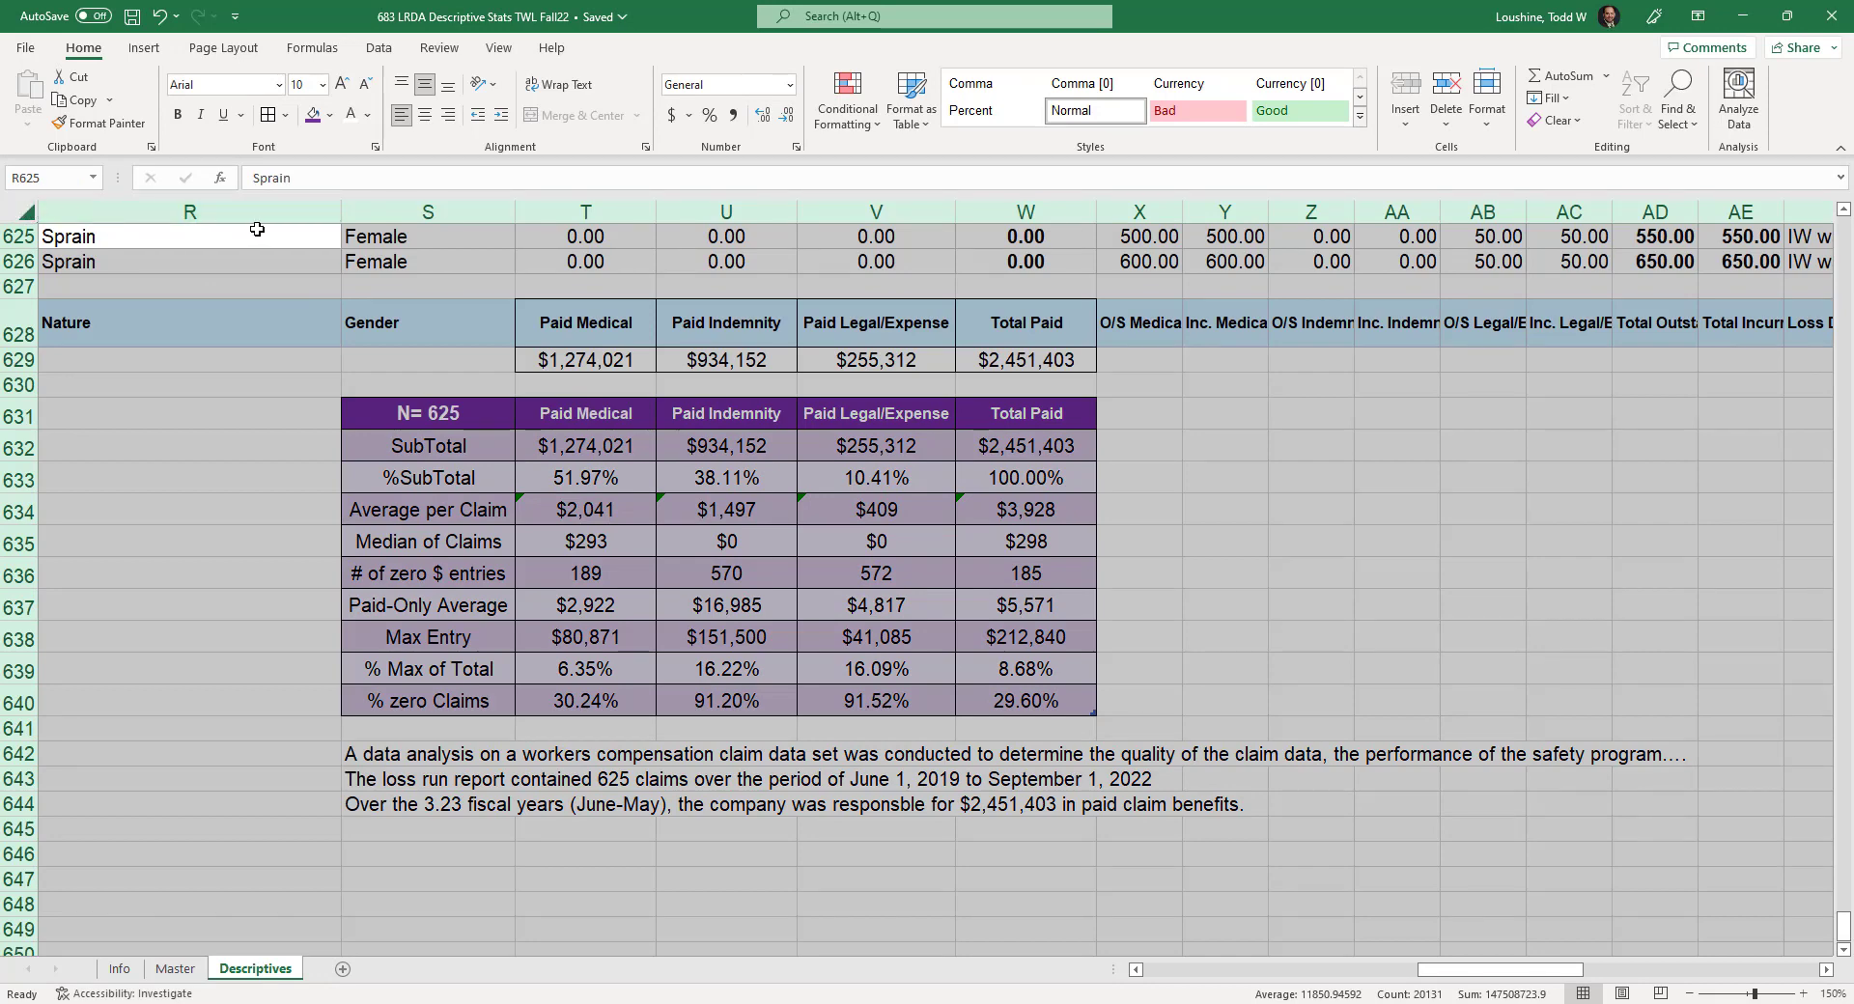
pyautogui.hotkey('ctrl', 'c')
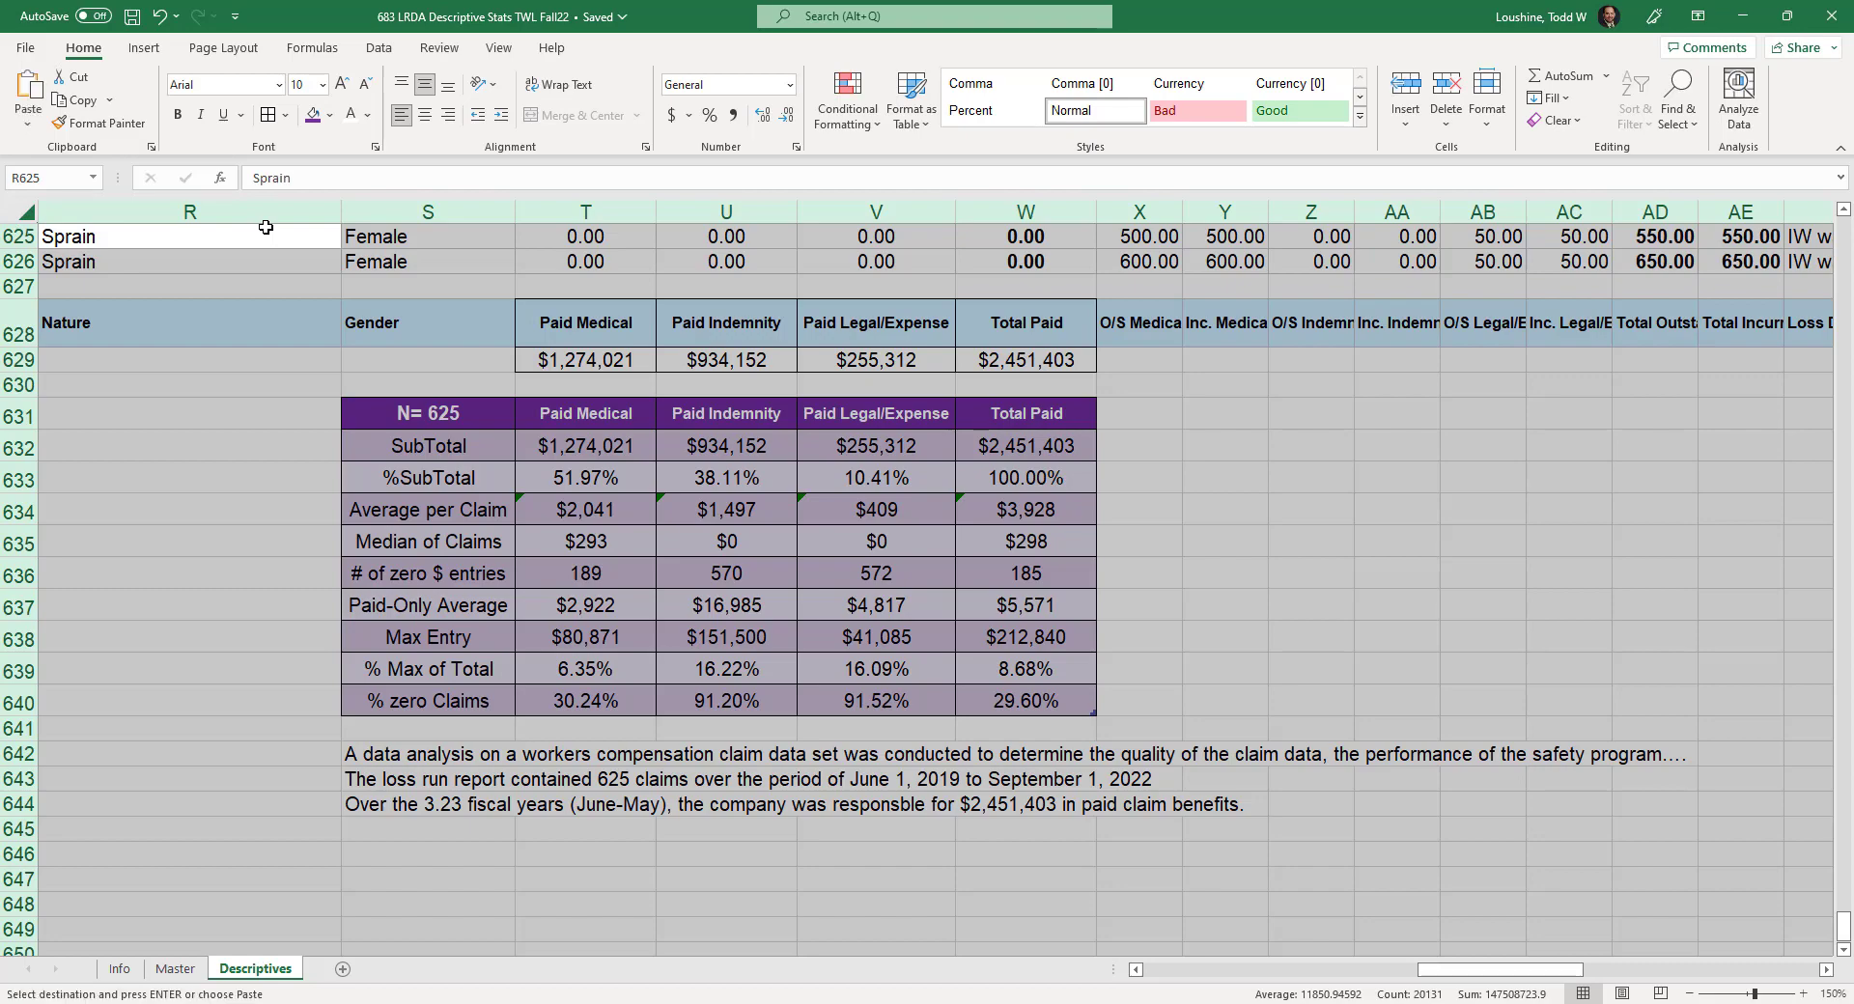
pyautogui.click(344, 969)
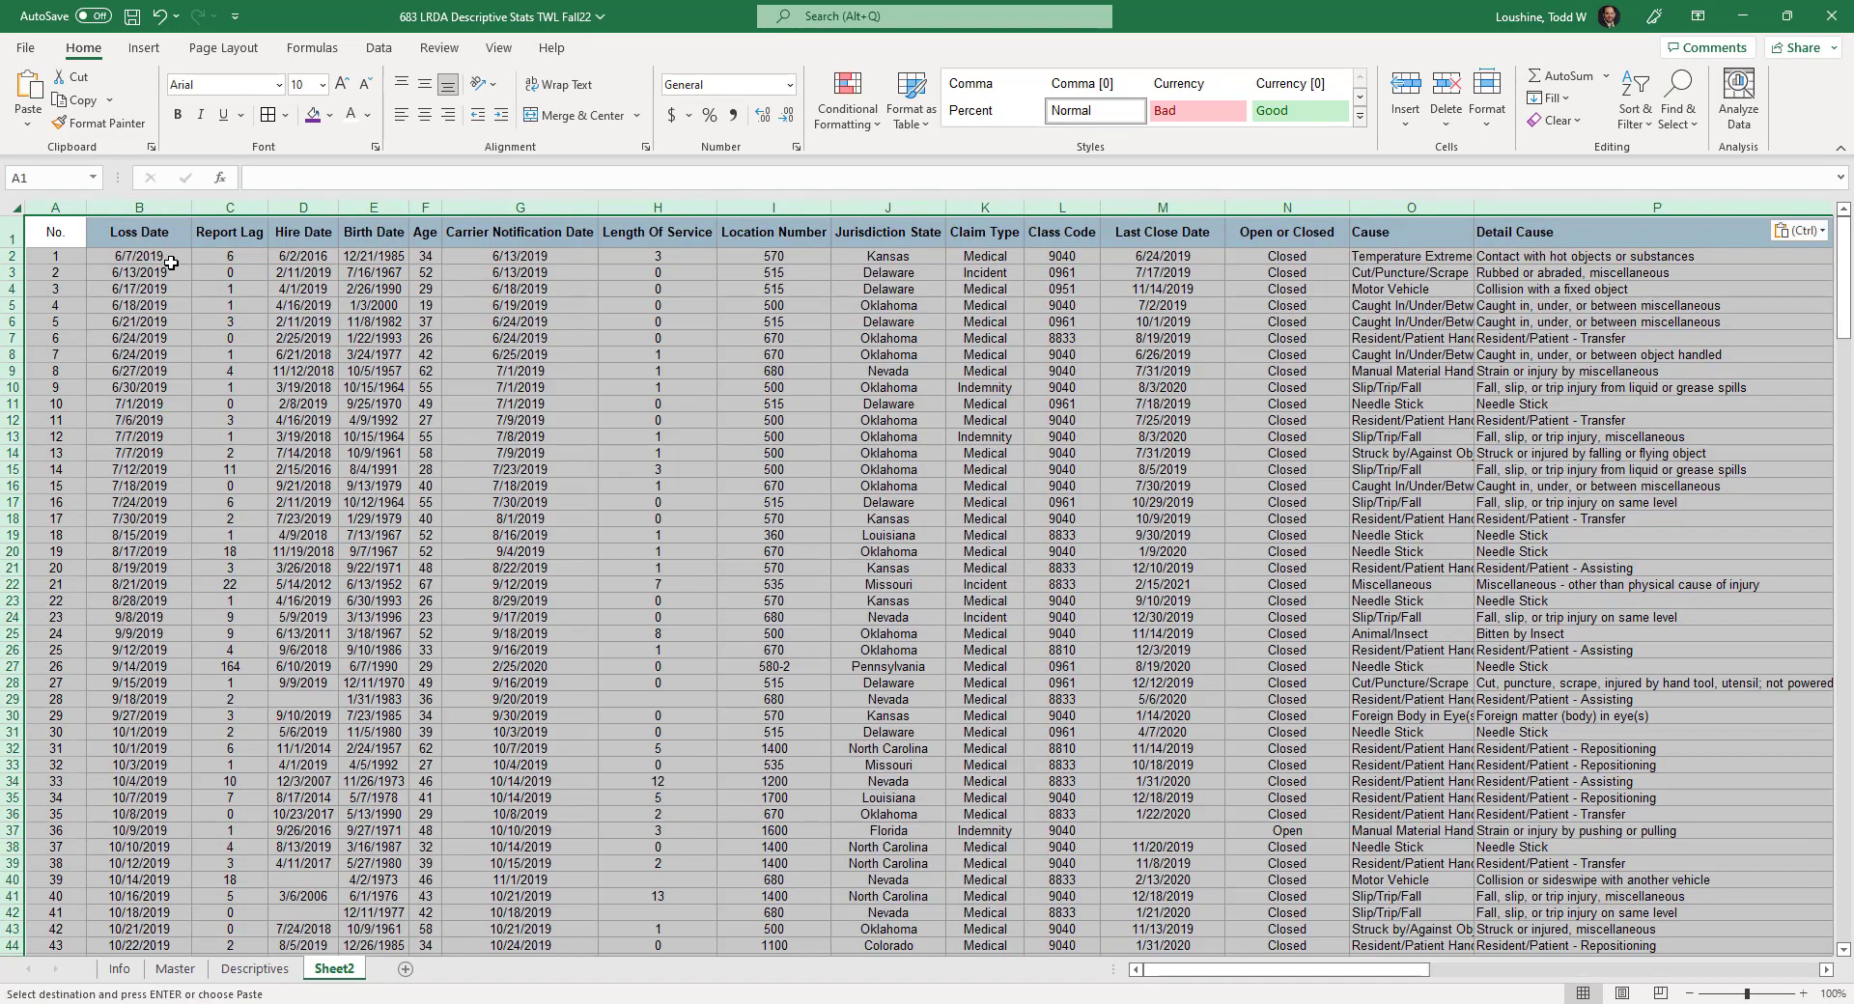
pyautogui.click(420, 319)
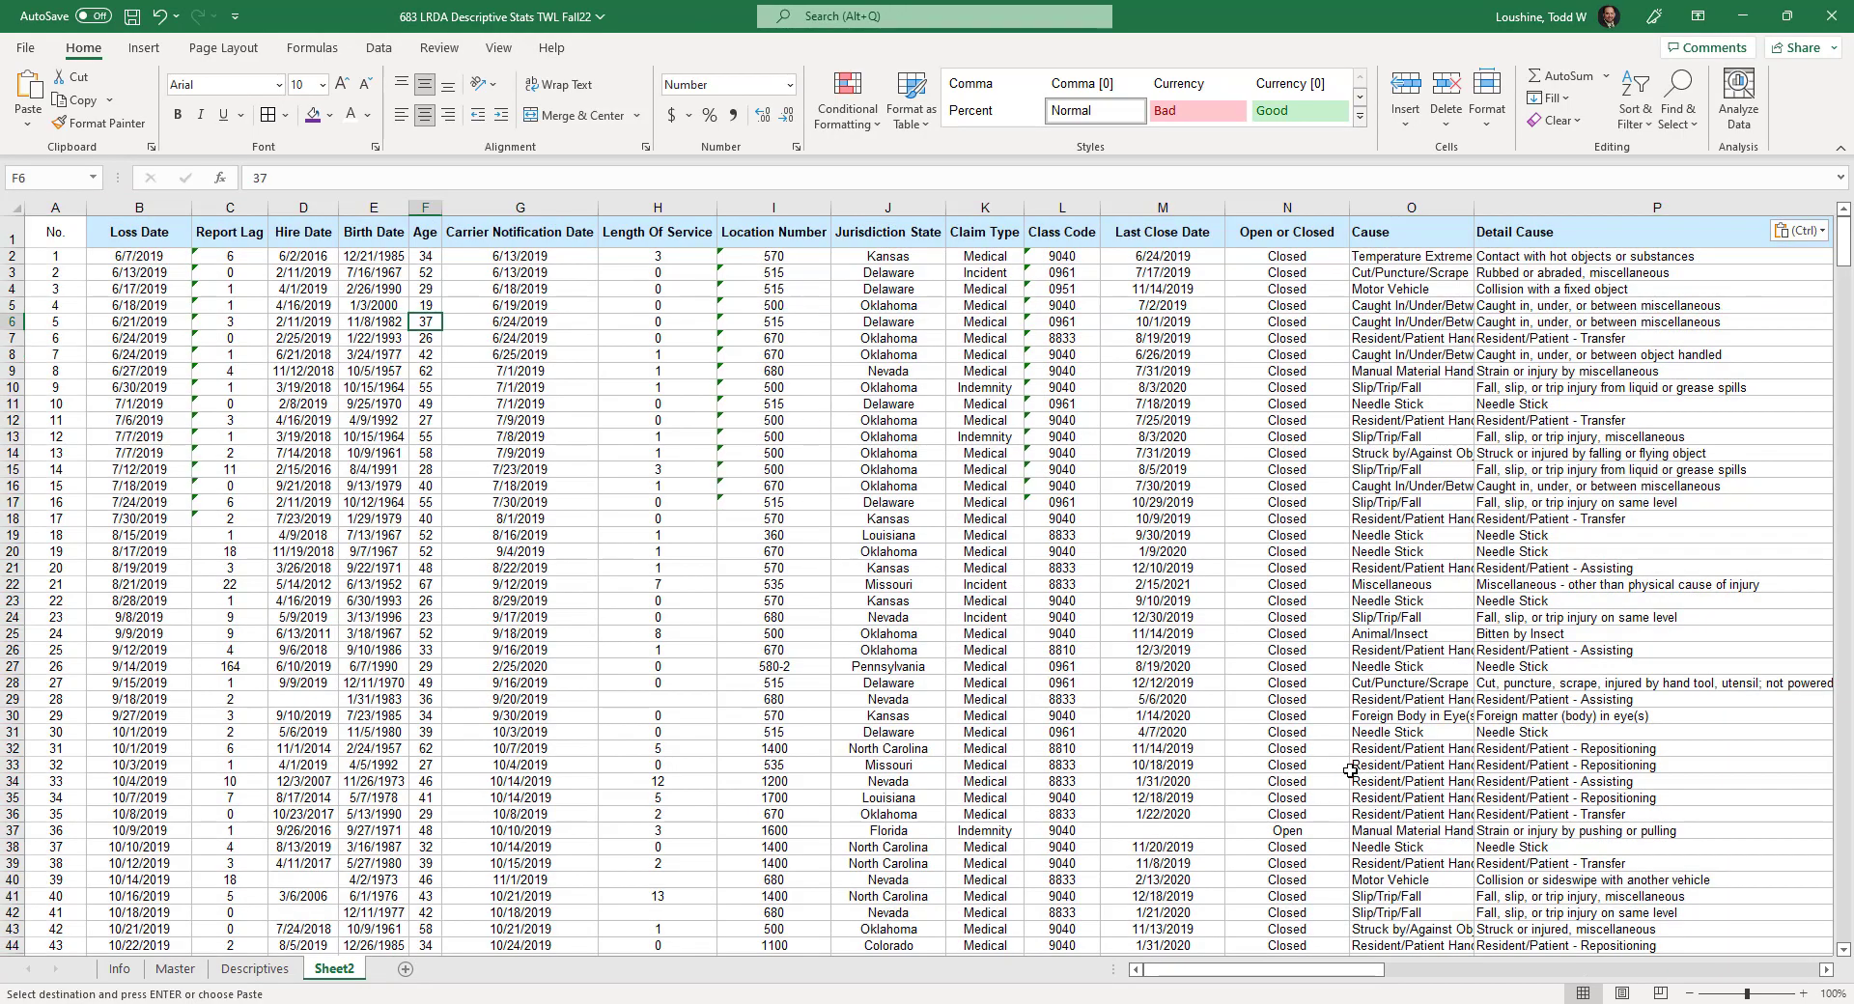
# - Delete everything below the claim data on Sheet2, starting at the repeated header in row 628 and including the summary tables
pyautogui.scroll(-10, 1351, 771)
pyautogui.moveTo(1846, 290); pyautogui.dragTo(1846, 935)
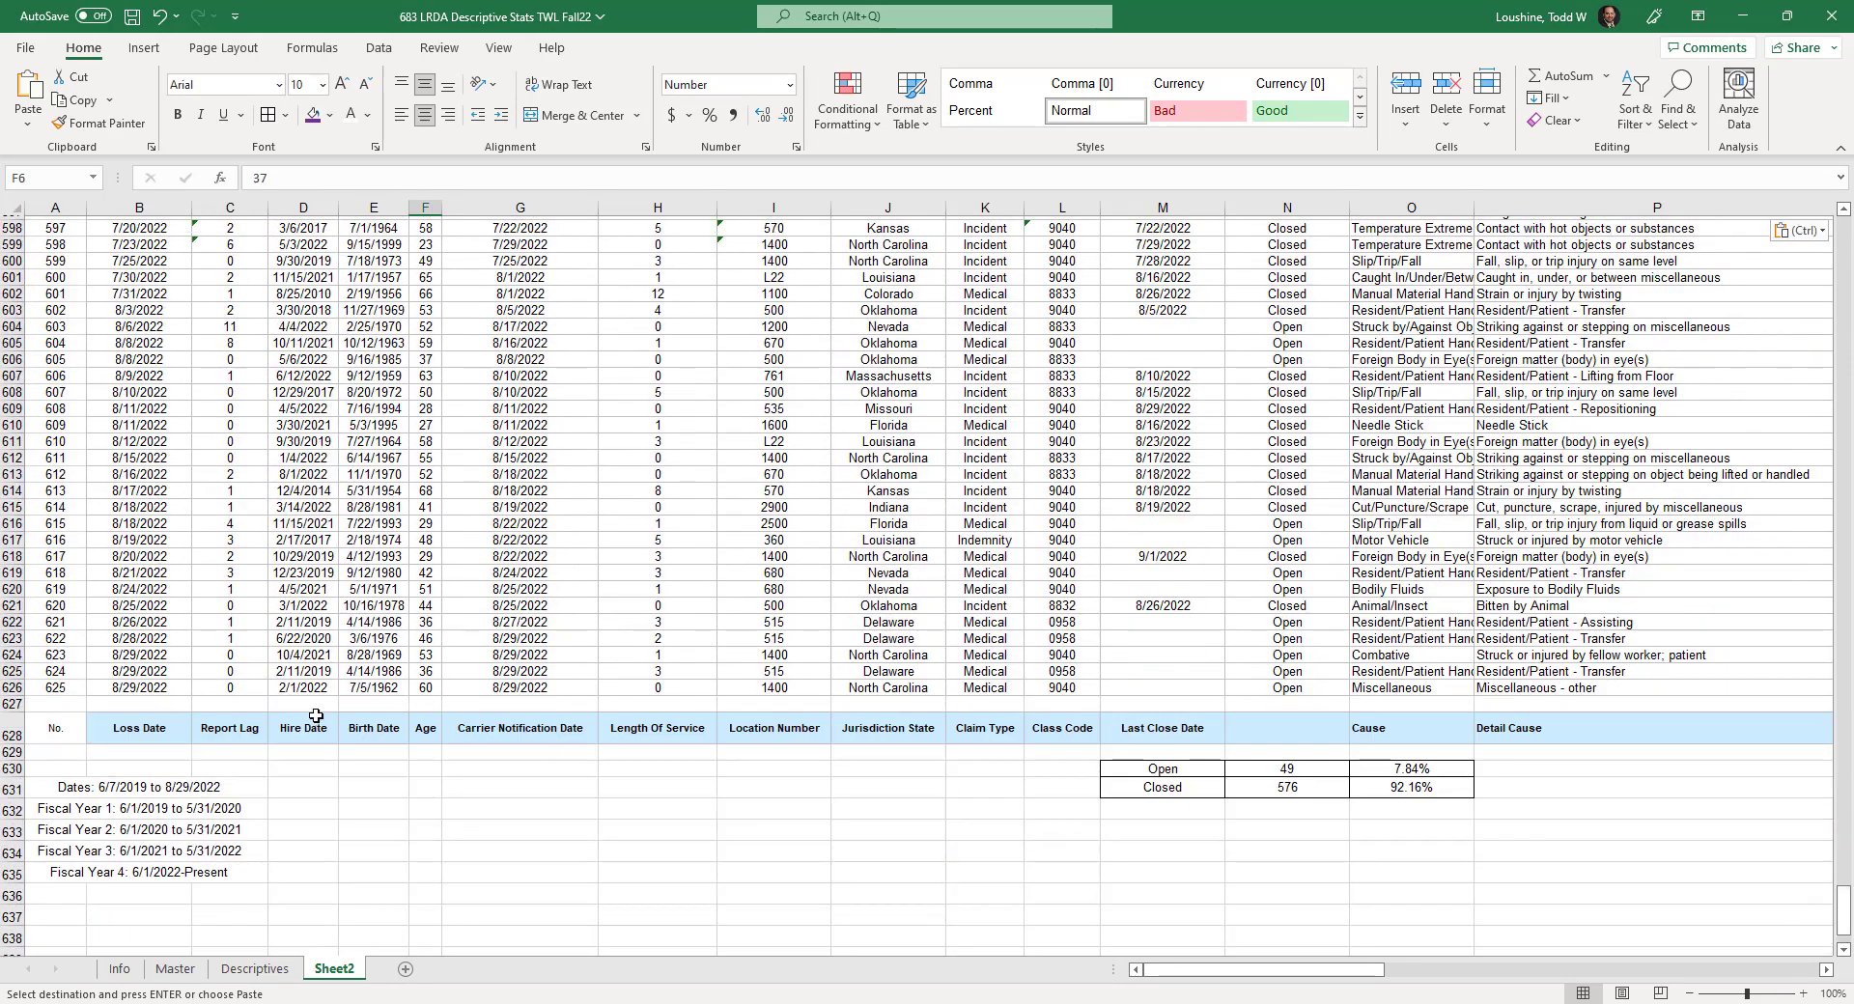
pyautogui.moveTo(14, 734); pyautogui.dragTo(14, 628)
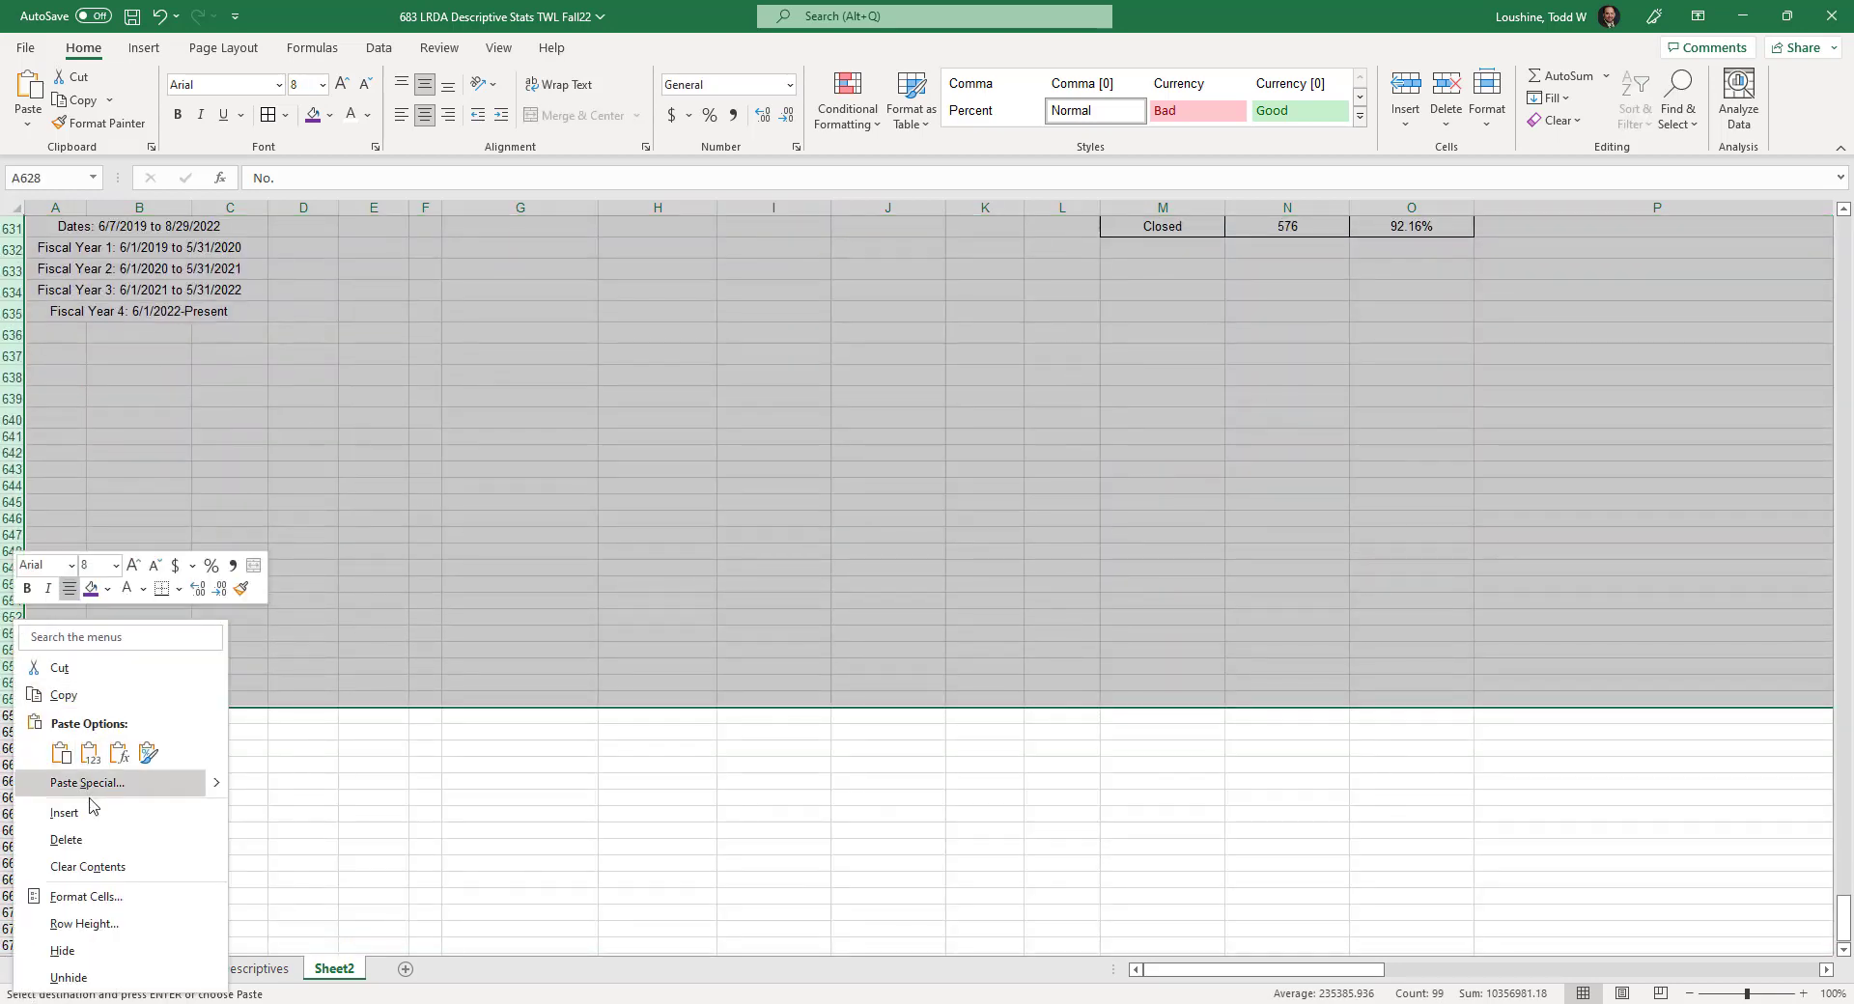
pyautogui.click(95, 840)
pyautogui.scroll(8, 1097, 750)
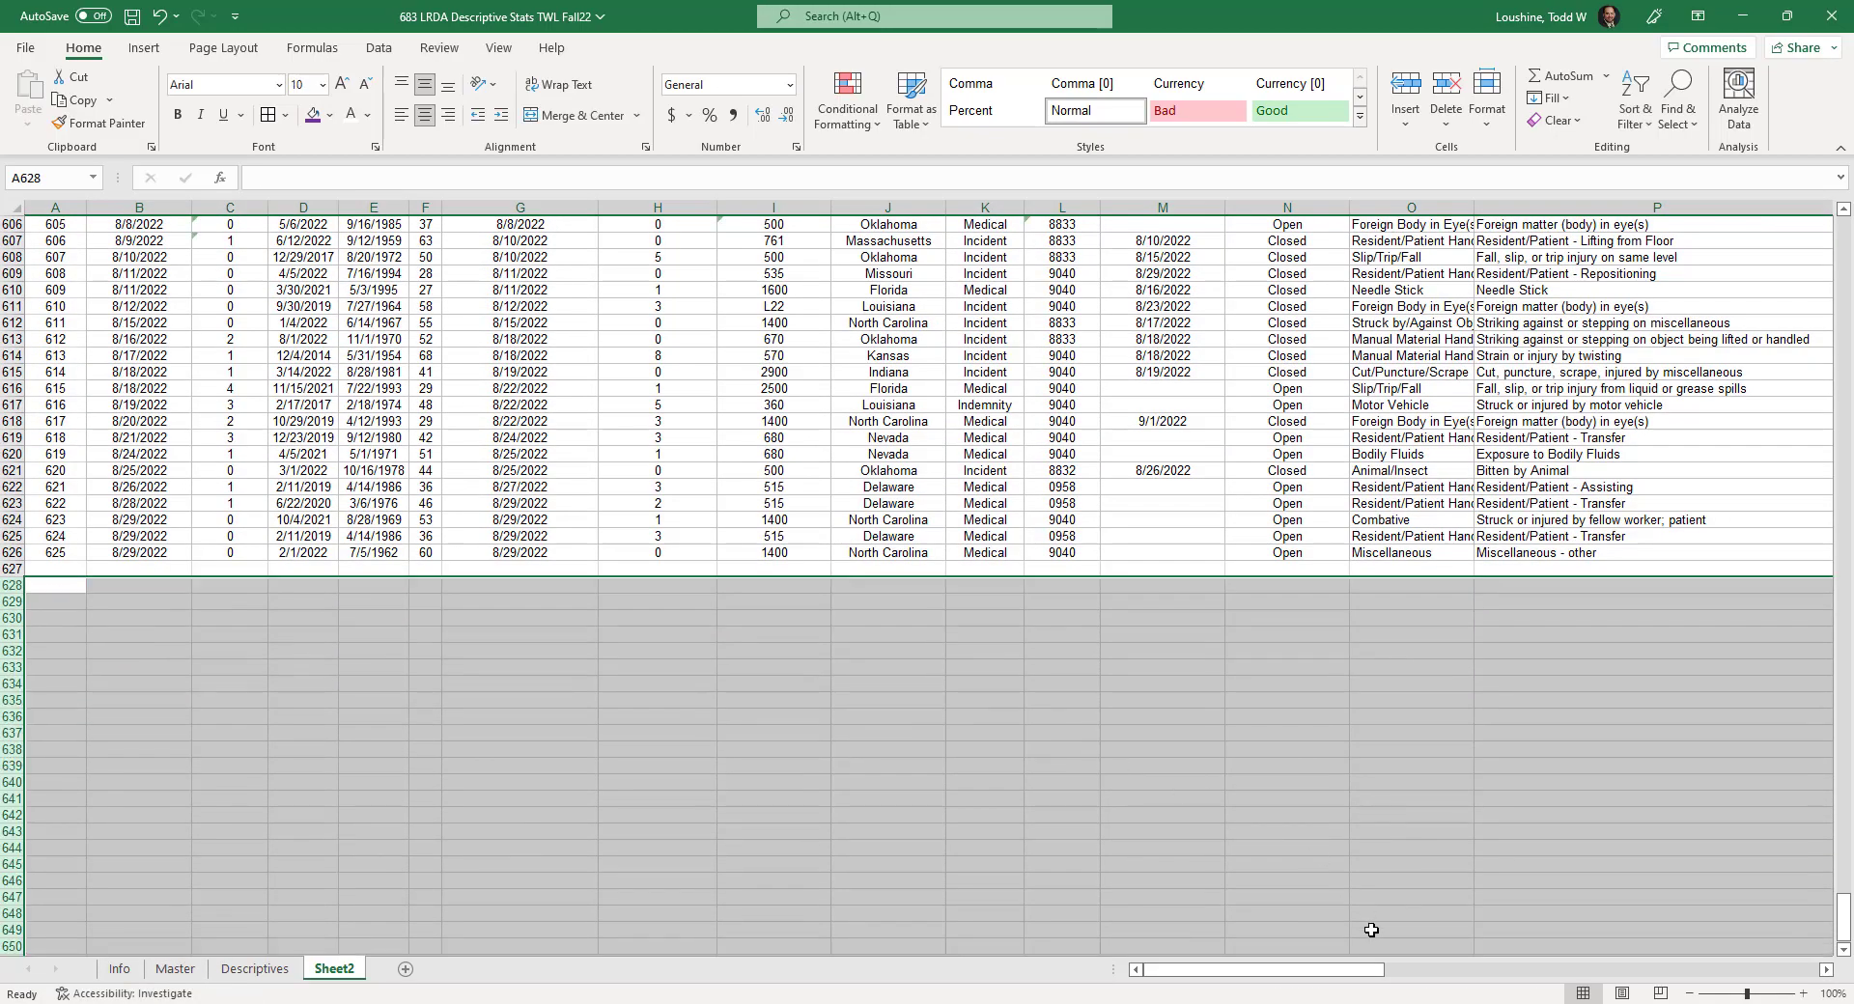
pyautogui.moveTo(1367, 978); pyautogui.dragTo(1722, 983)
pyautogui.hscroll(-5, 1262, 786)
pyautogui.scroll(-13, 1264, 793)
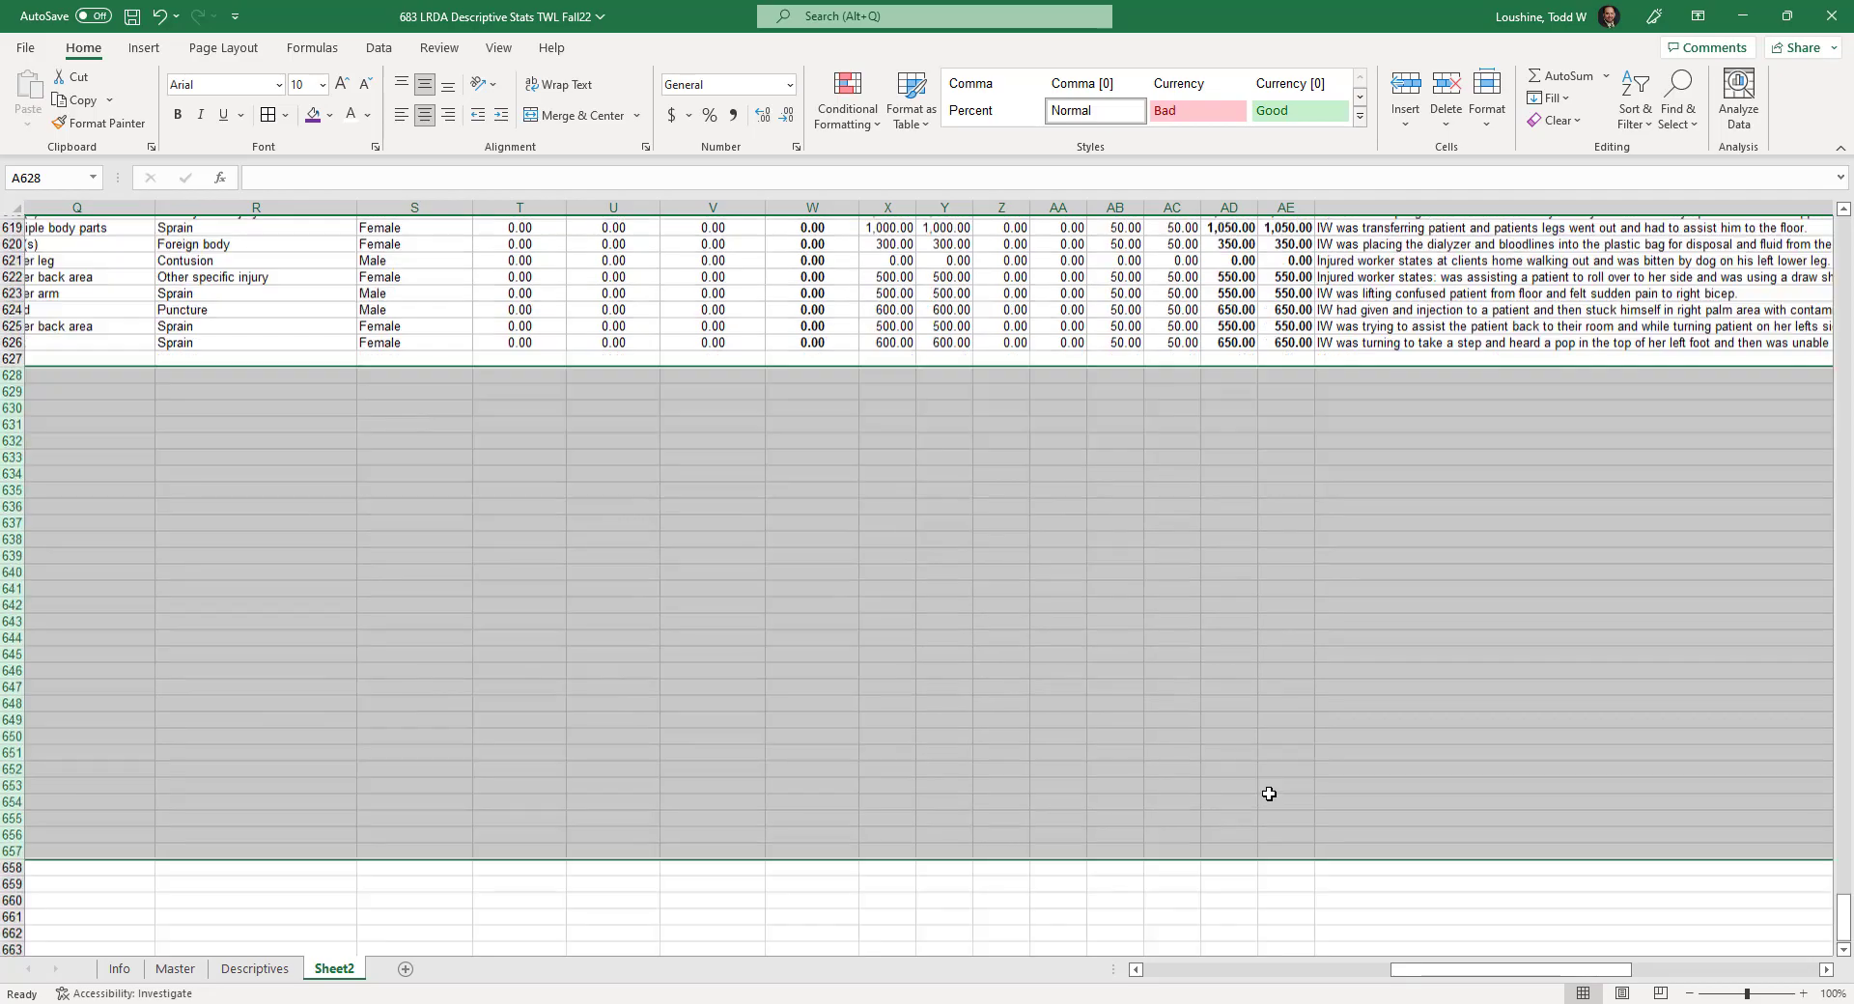
pyautogui.scroll(8, 1265, 794)
pyautogui.click(1091, 567)
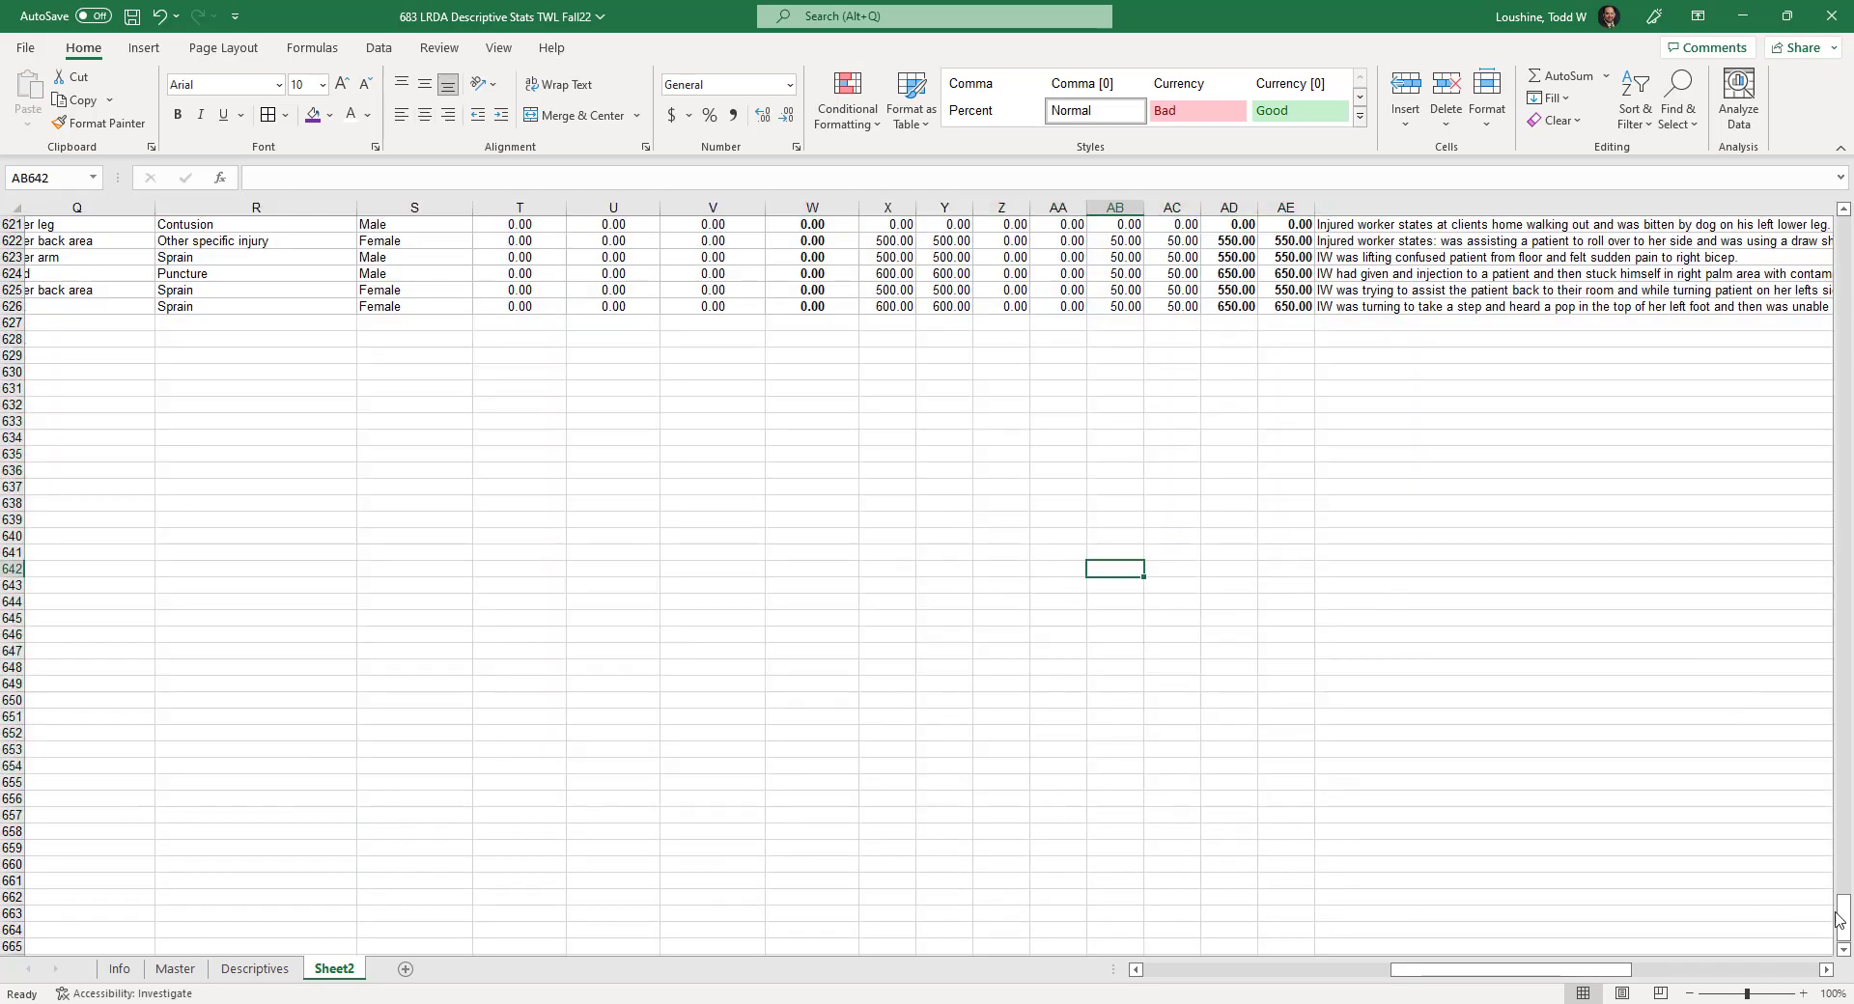
pyautogui.moveTo(1845, 912); pyautogui.dragTo(1762, 219)
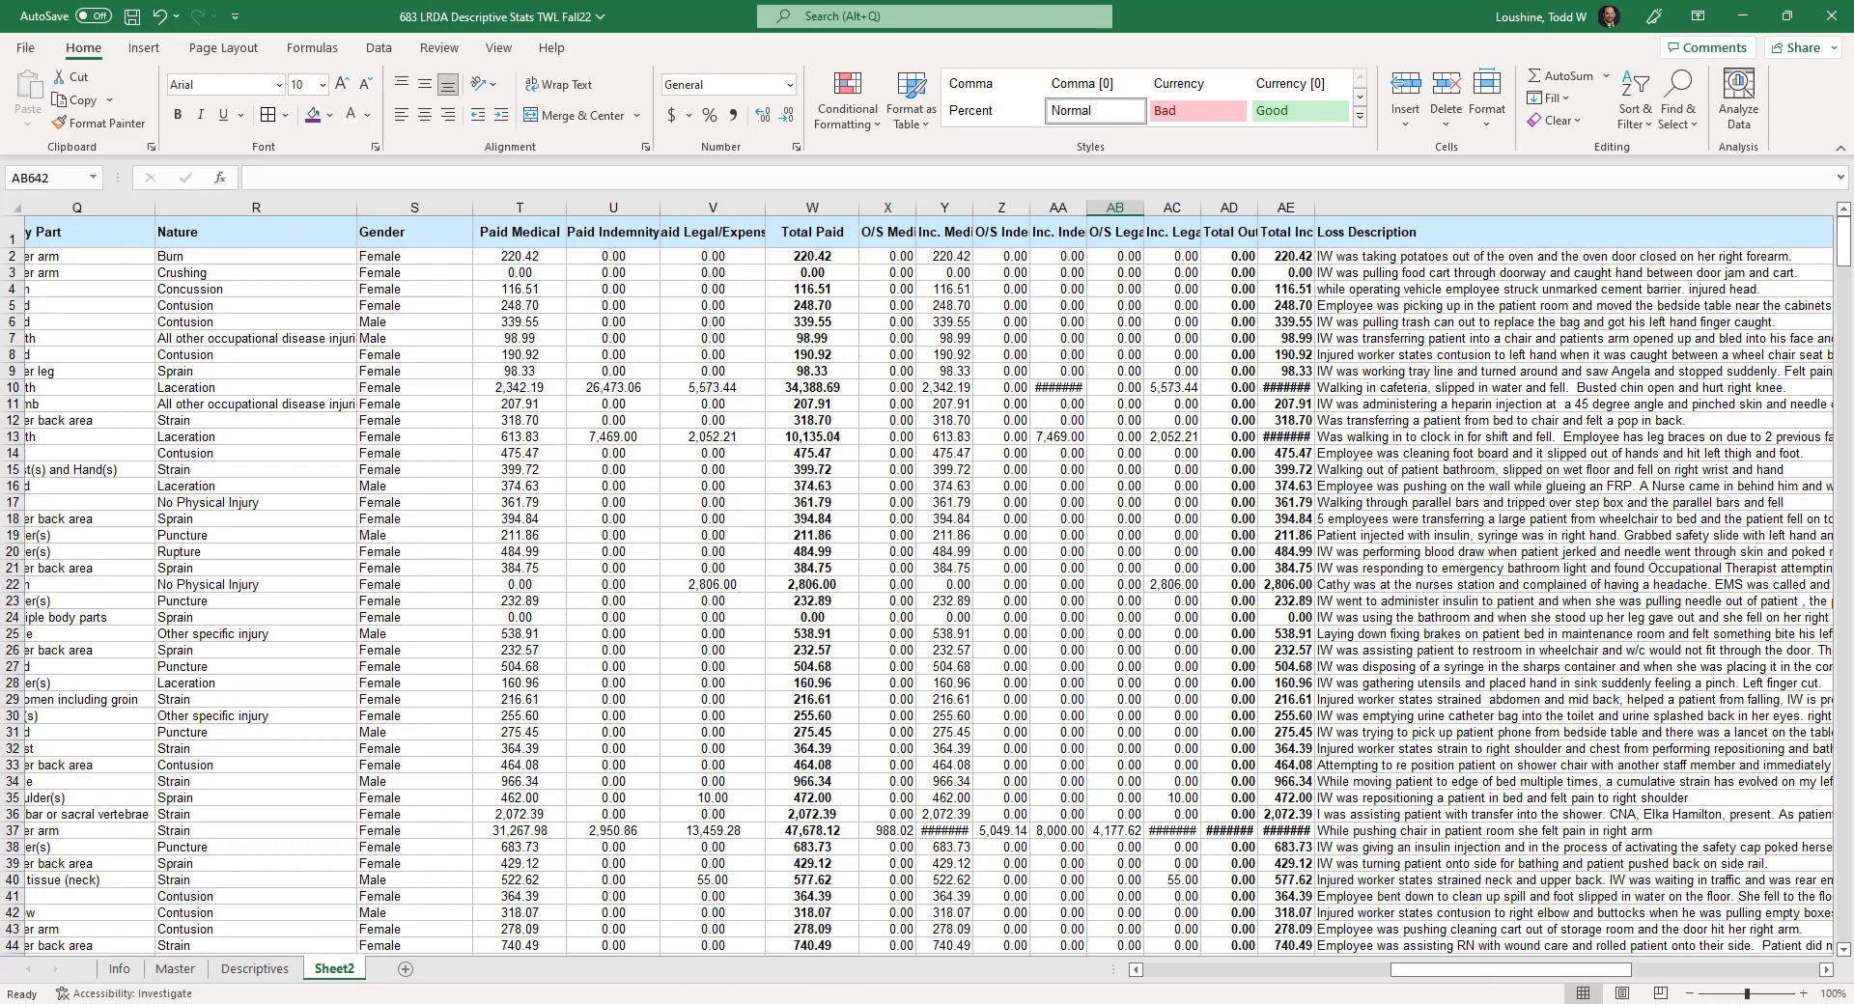
# - Consult the header-row instructions on the 483 workbook's Distr Key sheet and insert one blank row above the header in the 683 workbook's Sheet2
pyautogui.moveTo(796, 987)
pyautogui.click(700, 952)
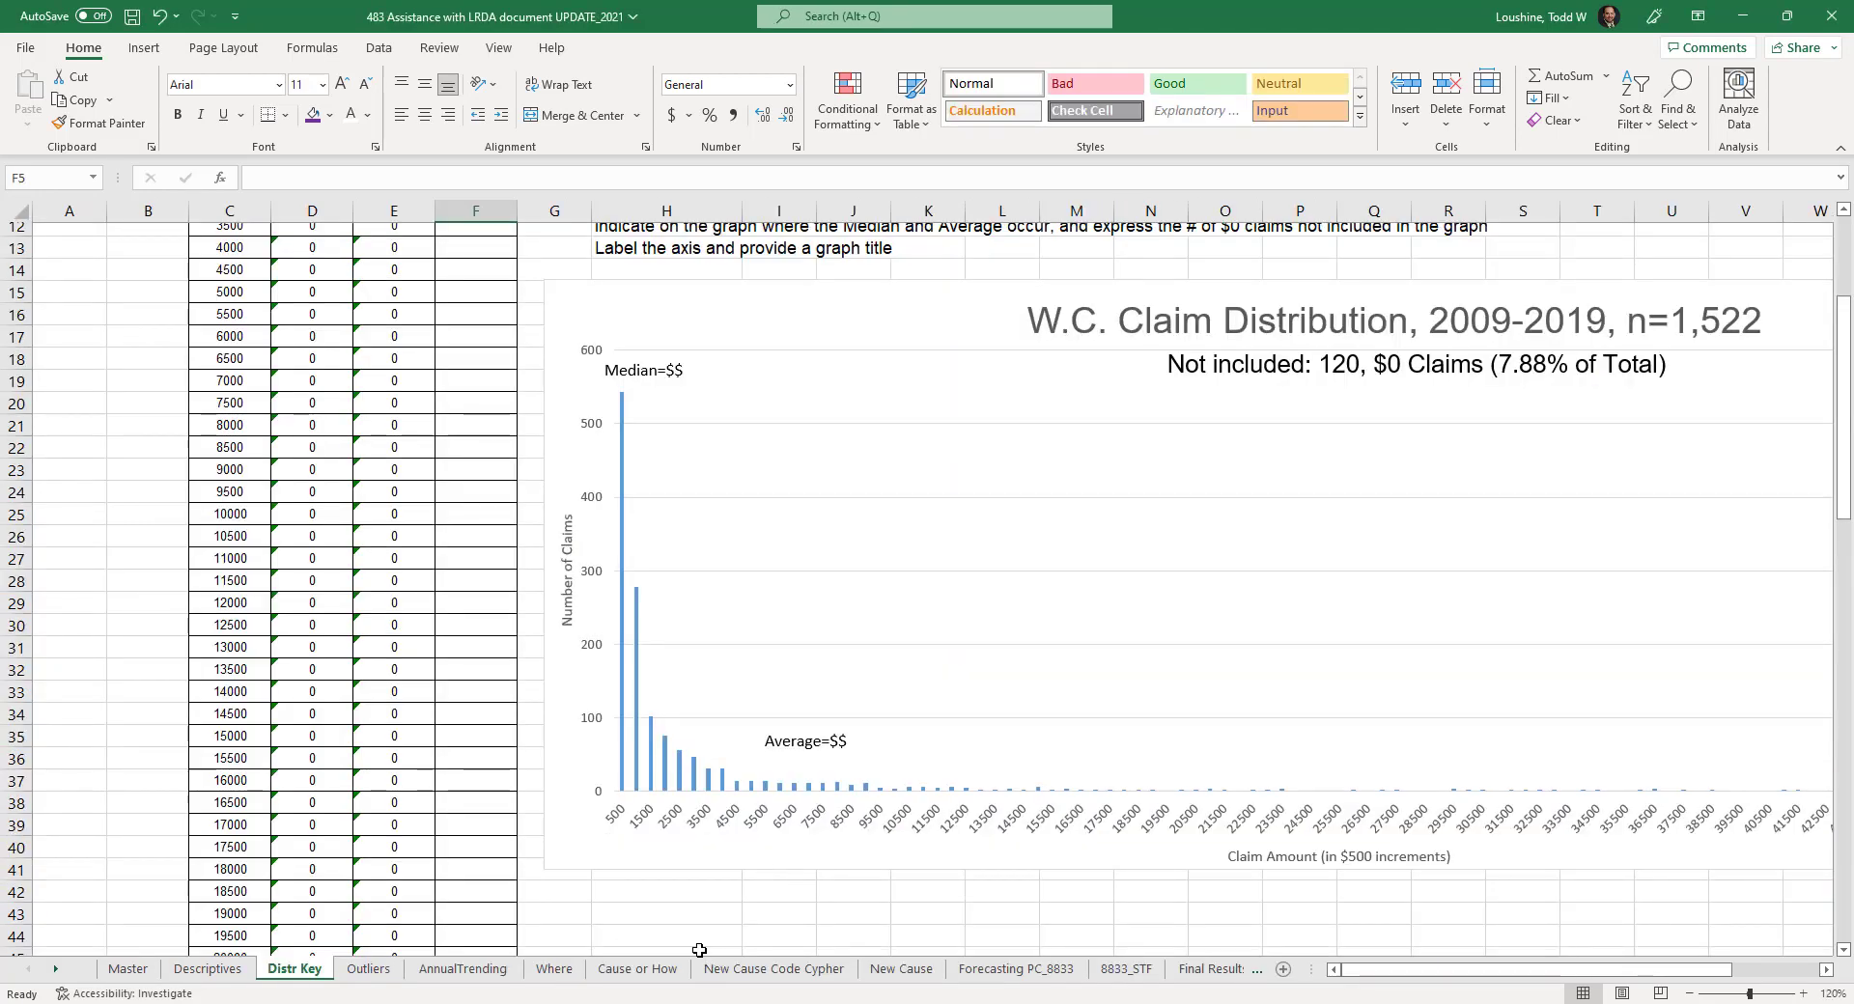
pyautogui.scroll(4, 492, 484)
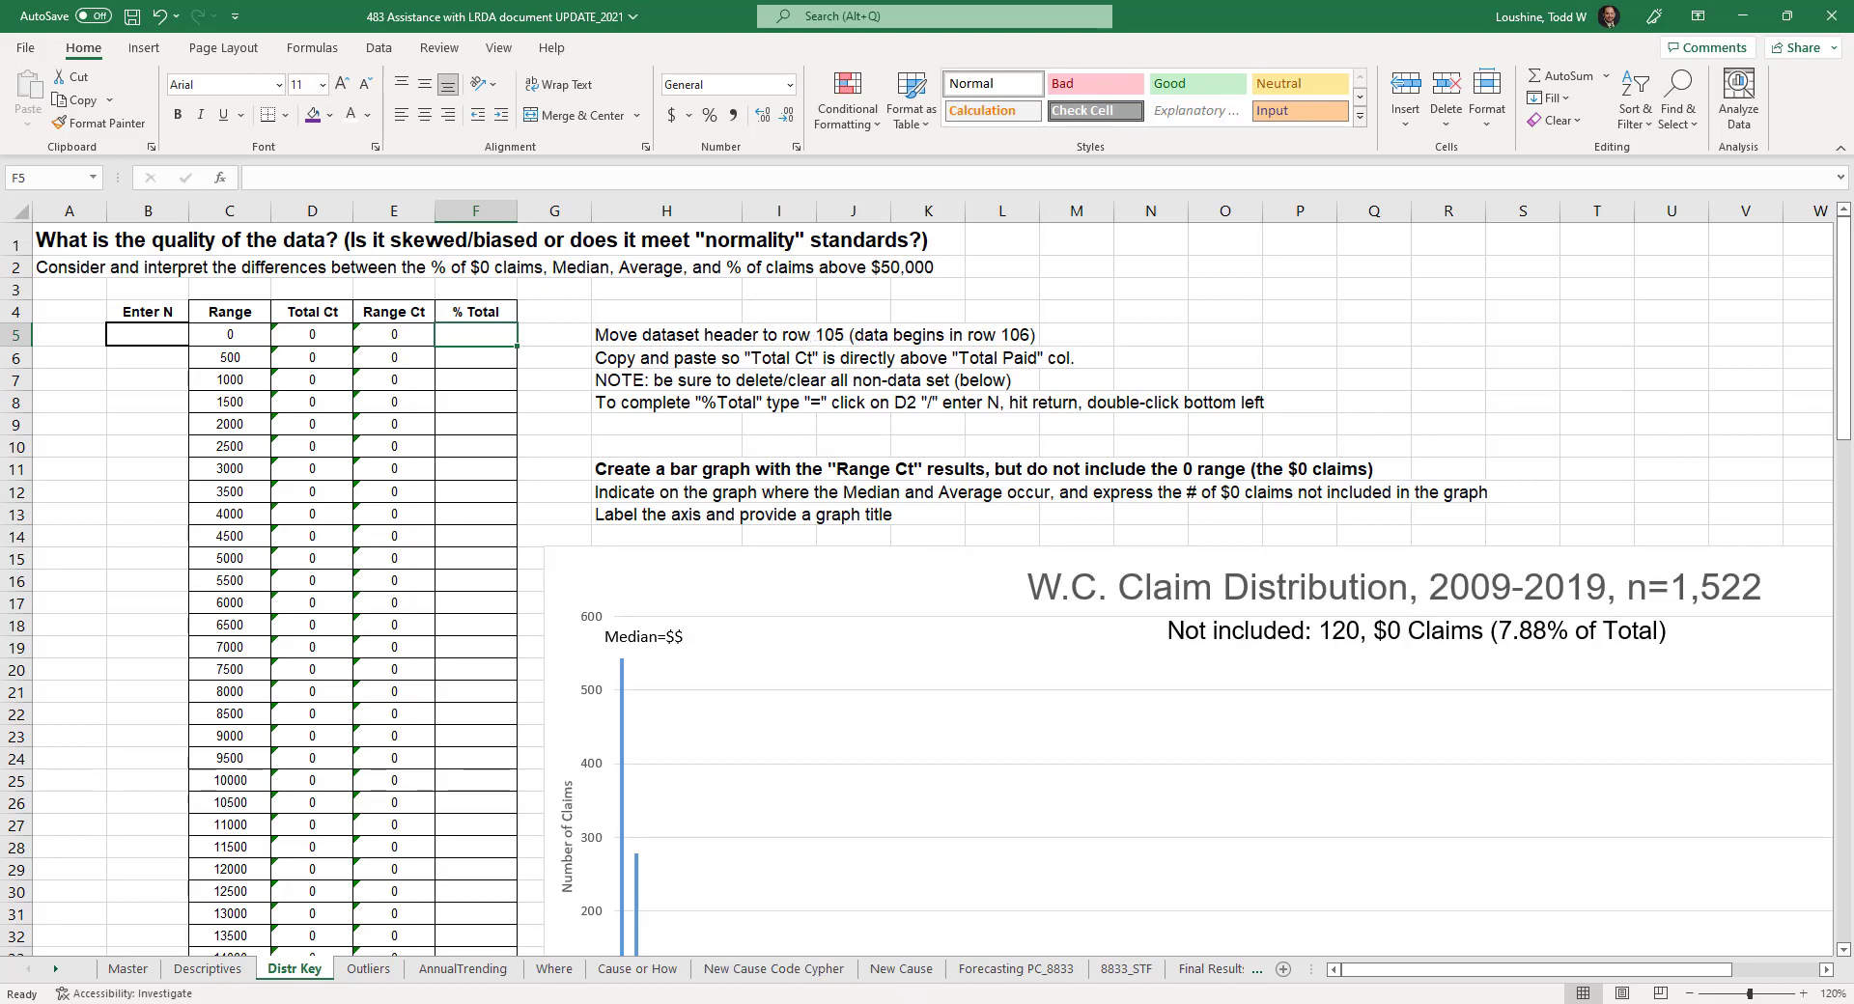
pyautogui.moveTo(731, 1000)
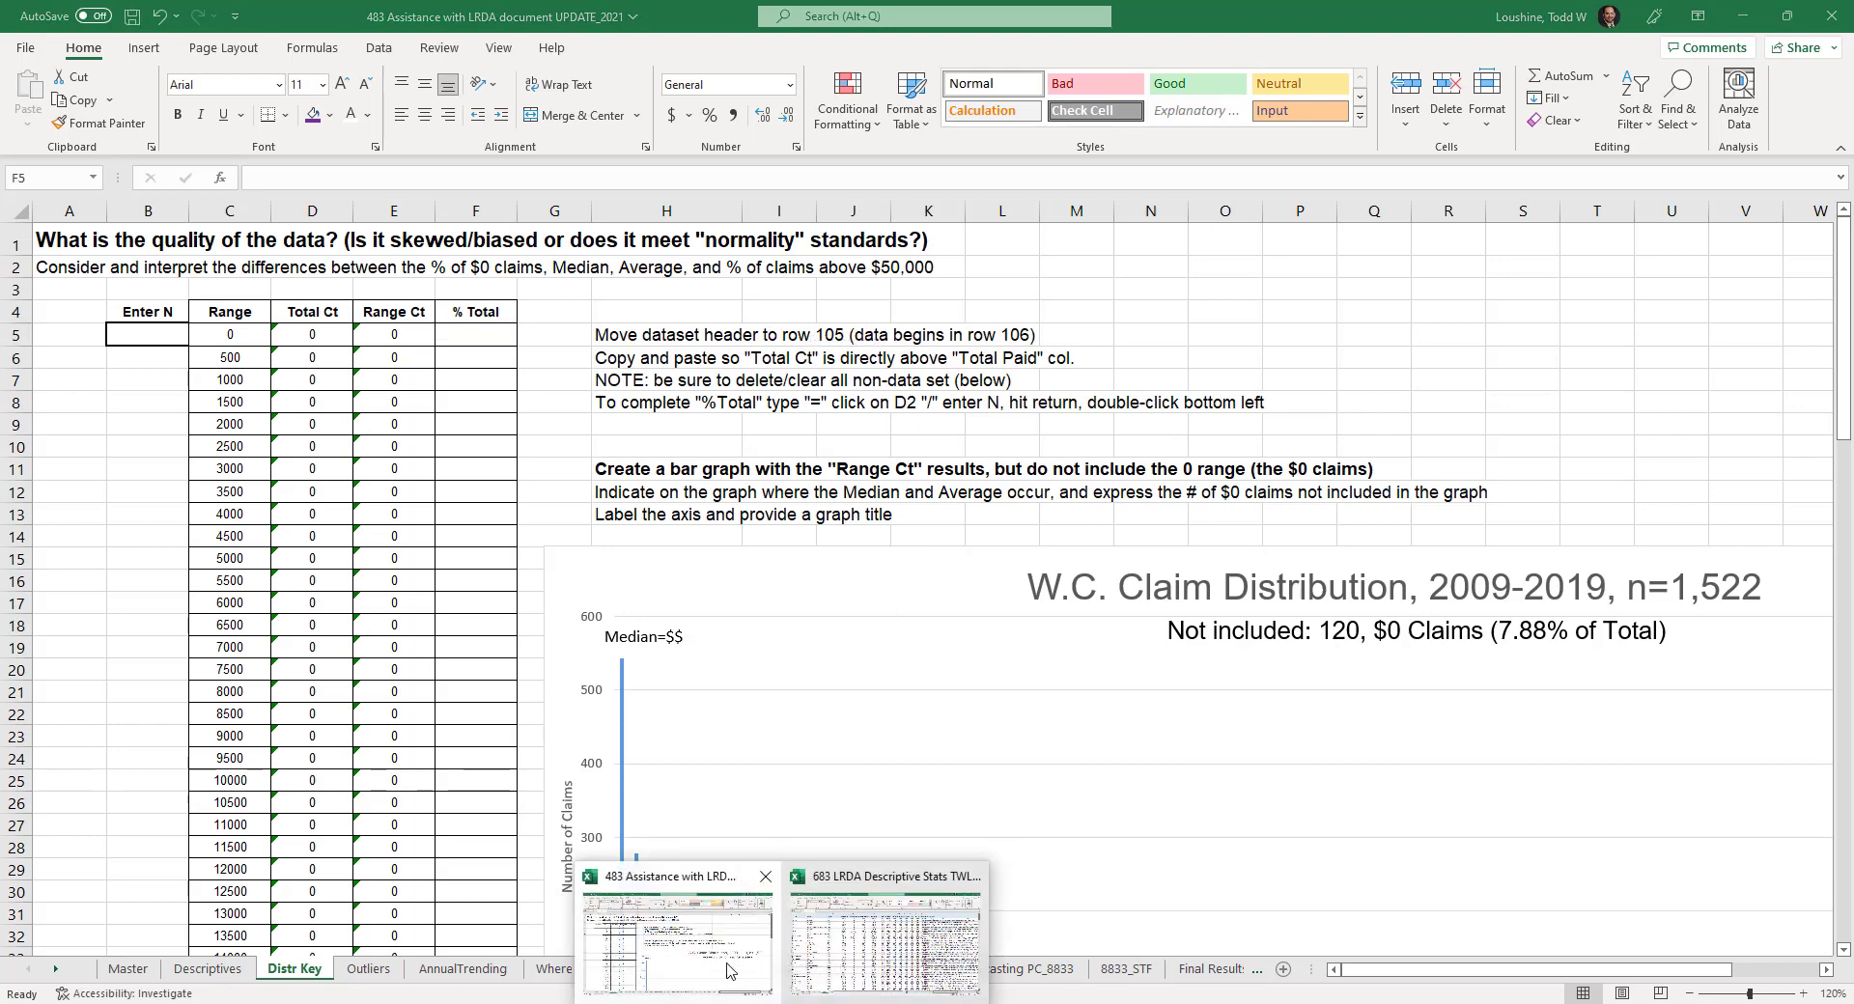
pyautogui.click(885, 937)
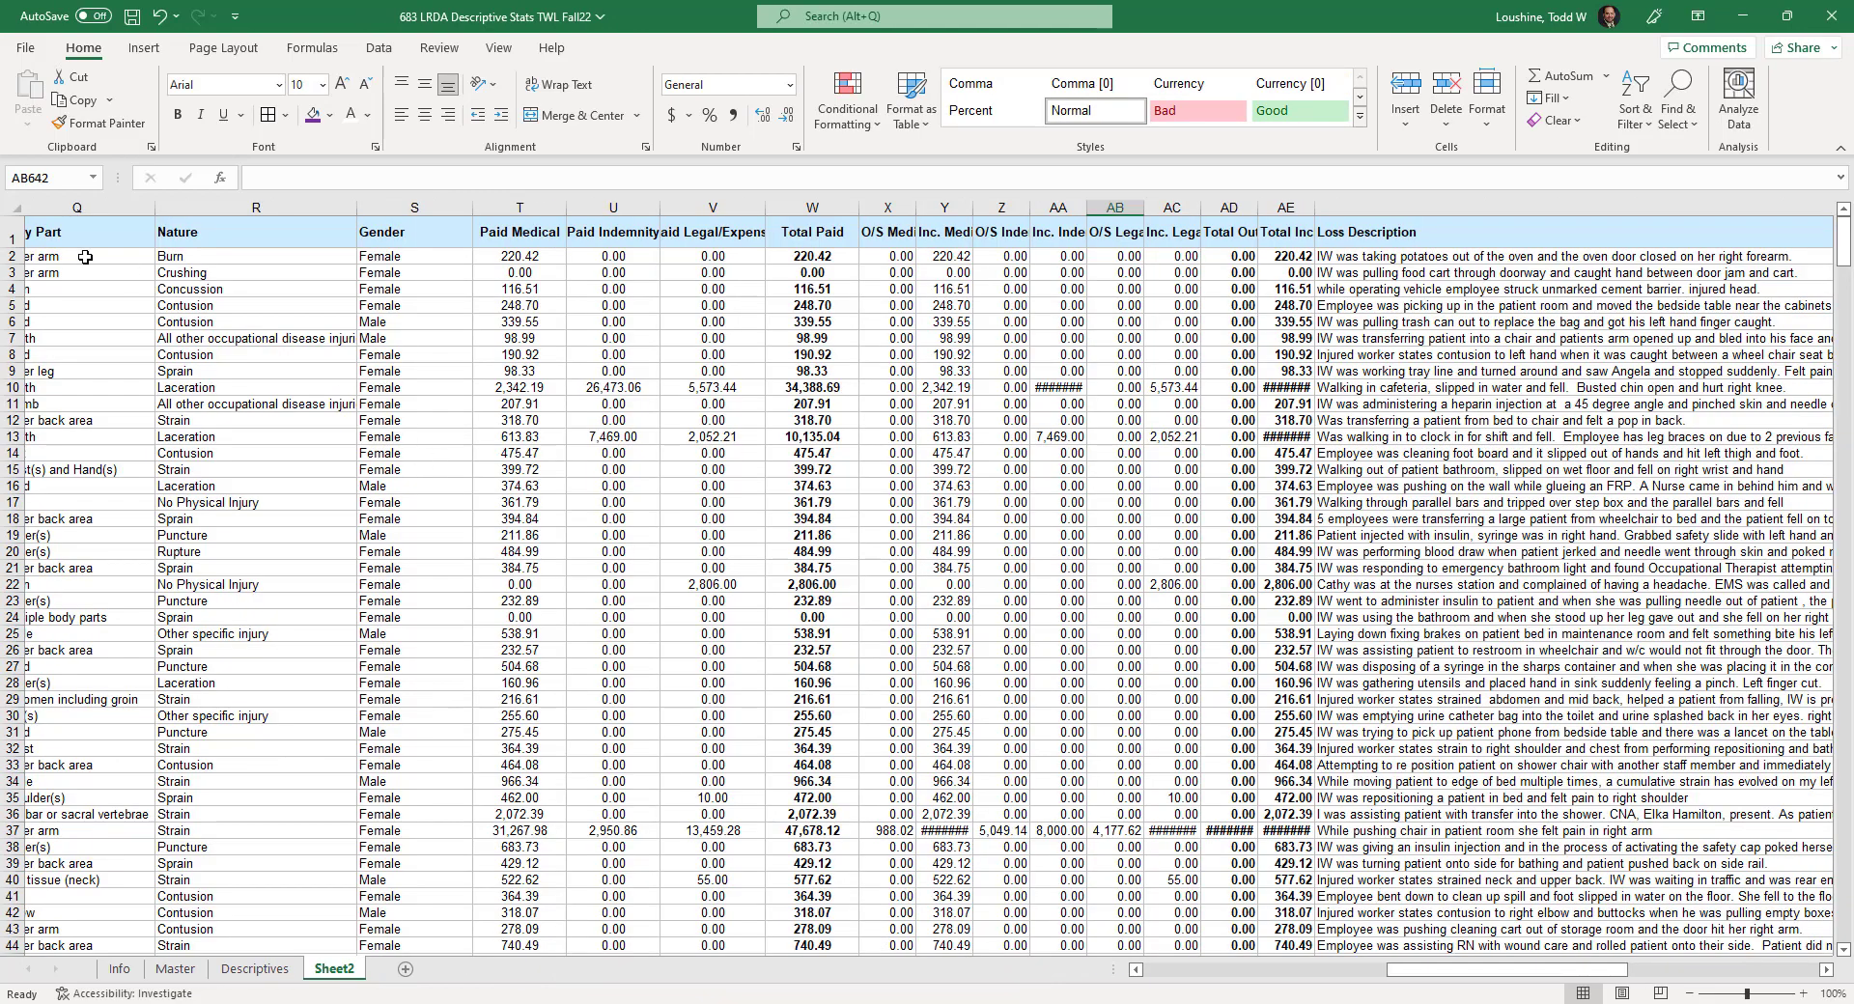
pyautogui.click(19, 234)
pyautogui.rightClick(18, 234)
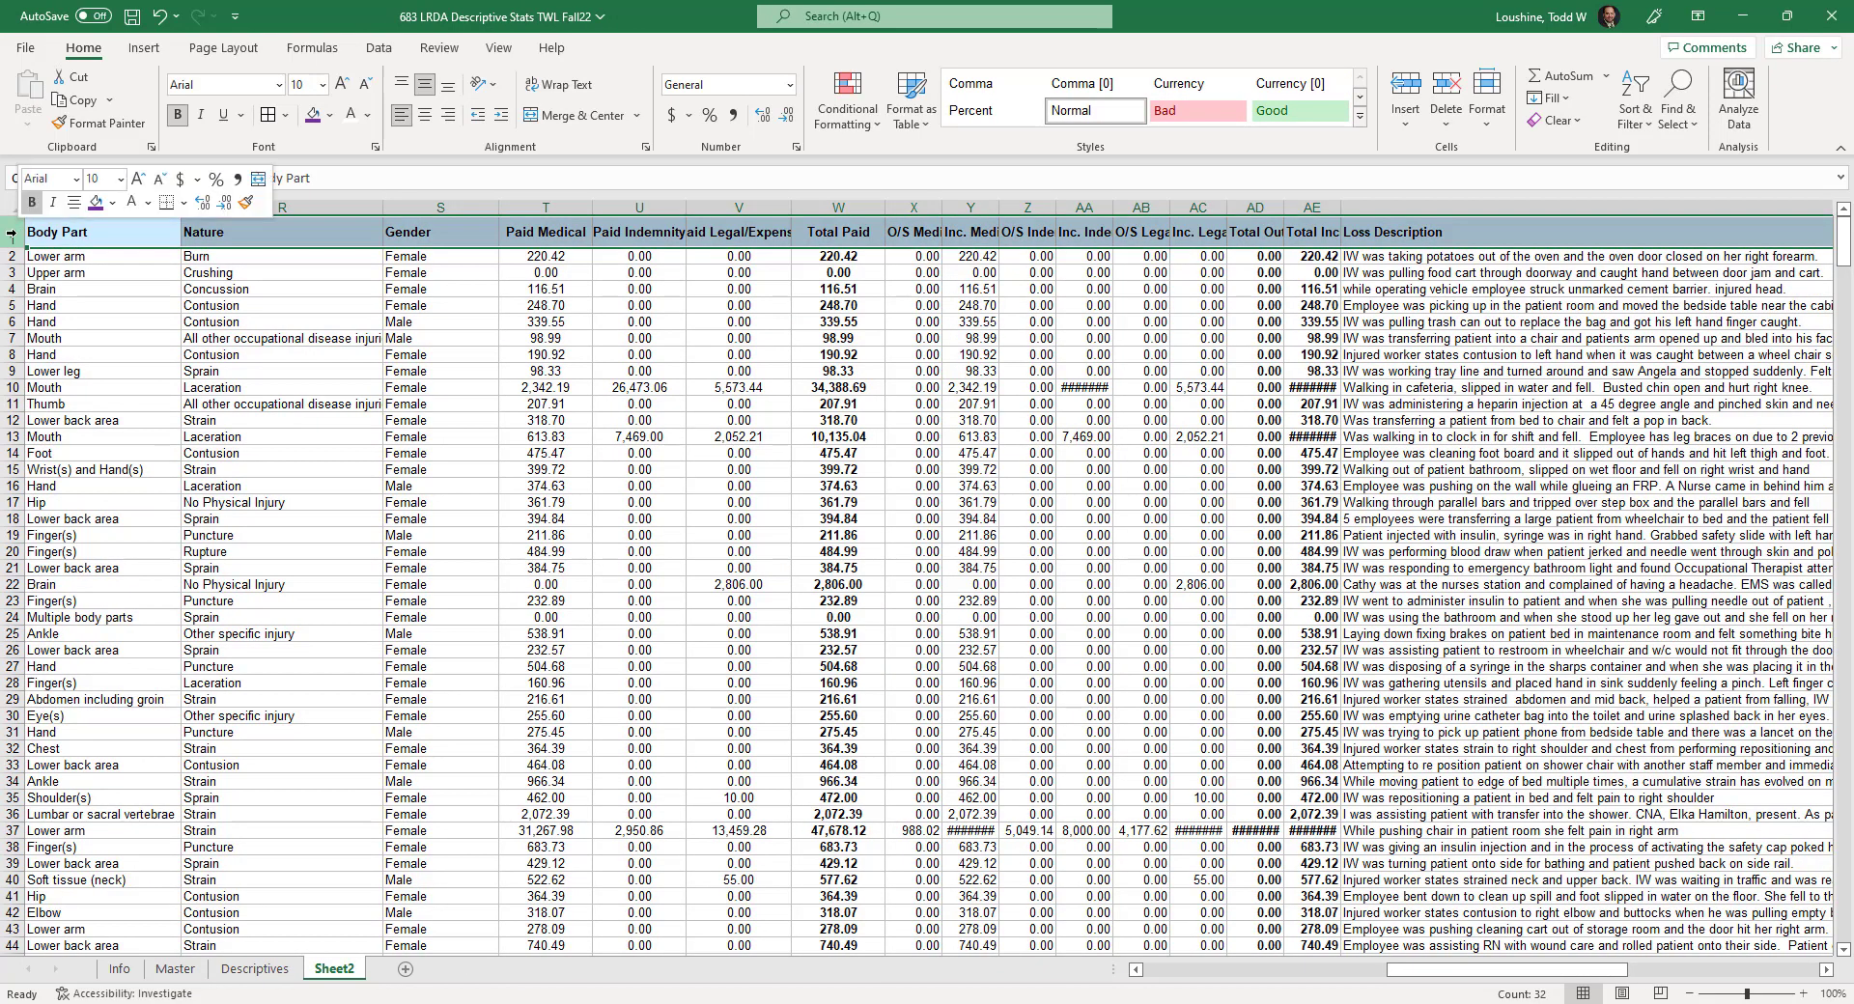
pyautogui.click(69, 427)
pyautogui.click(280, 354)
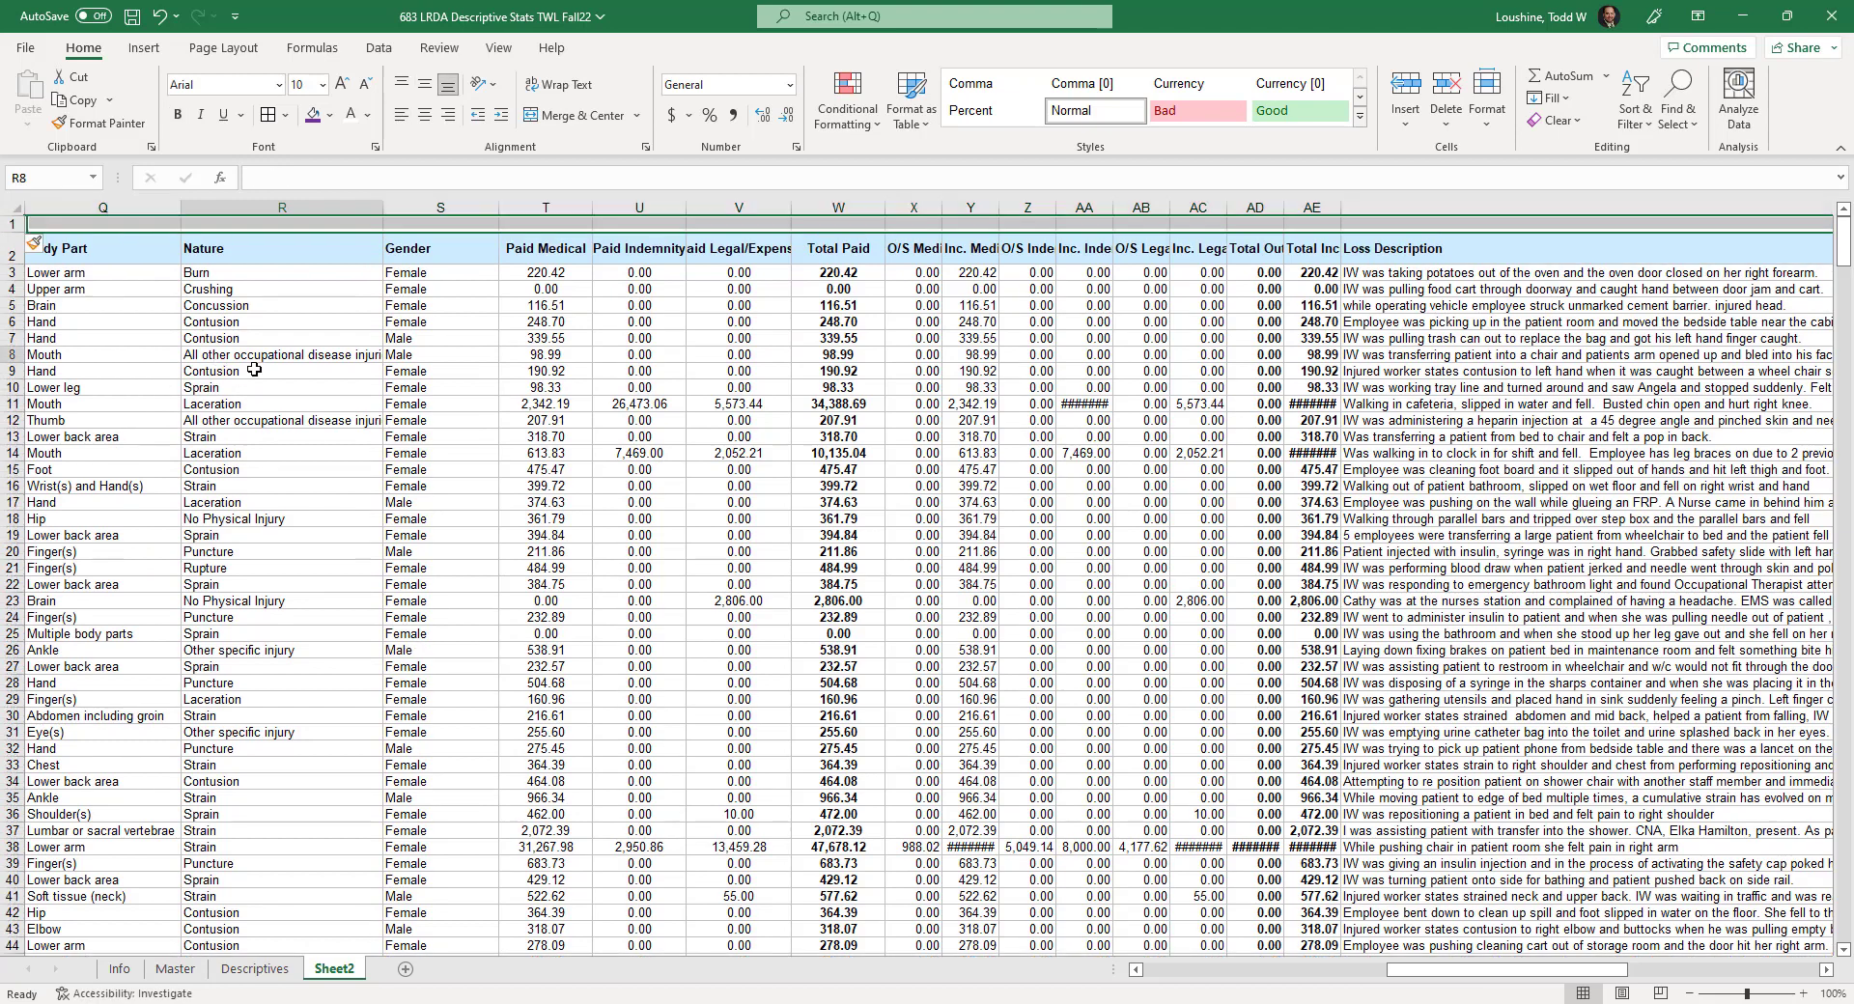
# - Repeatedly insert blank rows above the data header on Sheet2 until the header is down at row 221
pyautogui.click(12, 223)
pyautogui.rightClick(12, 223)
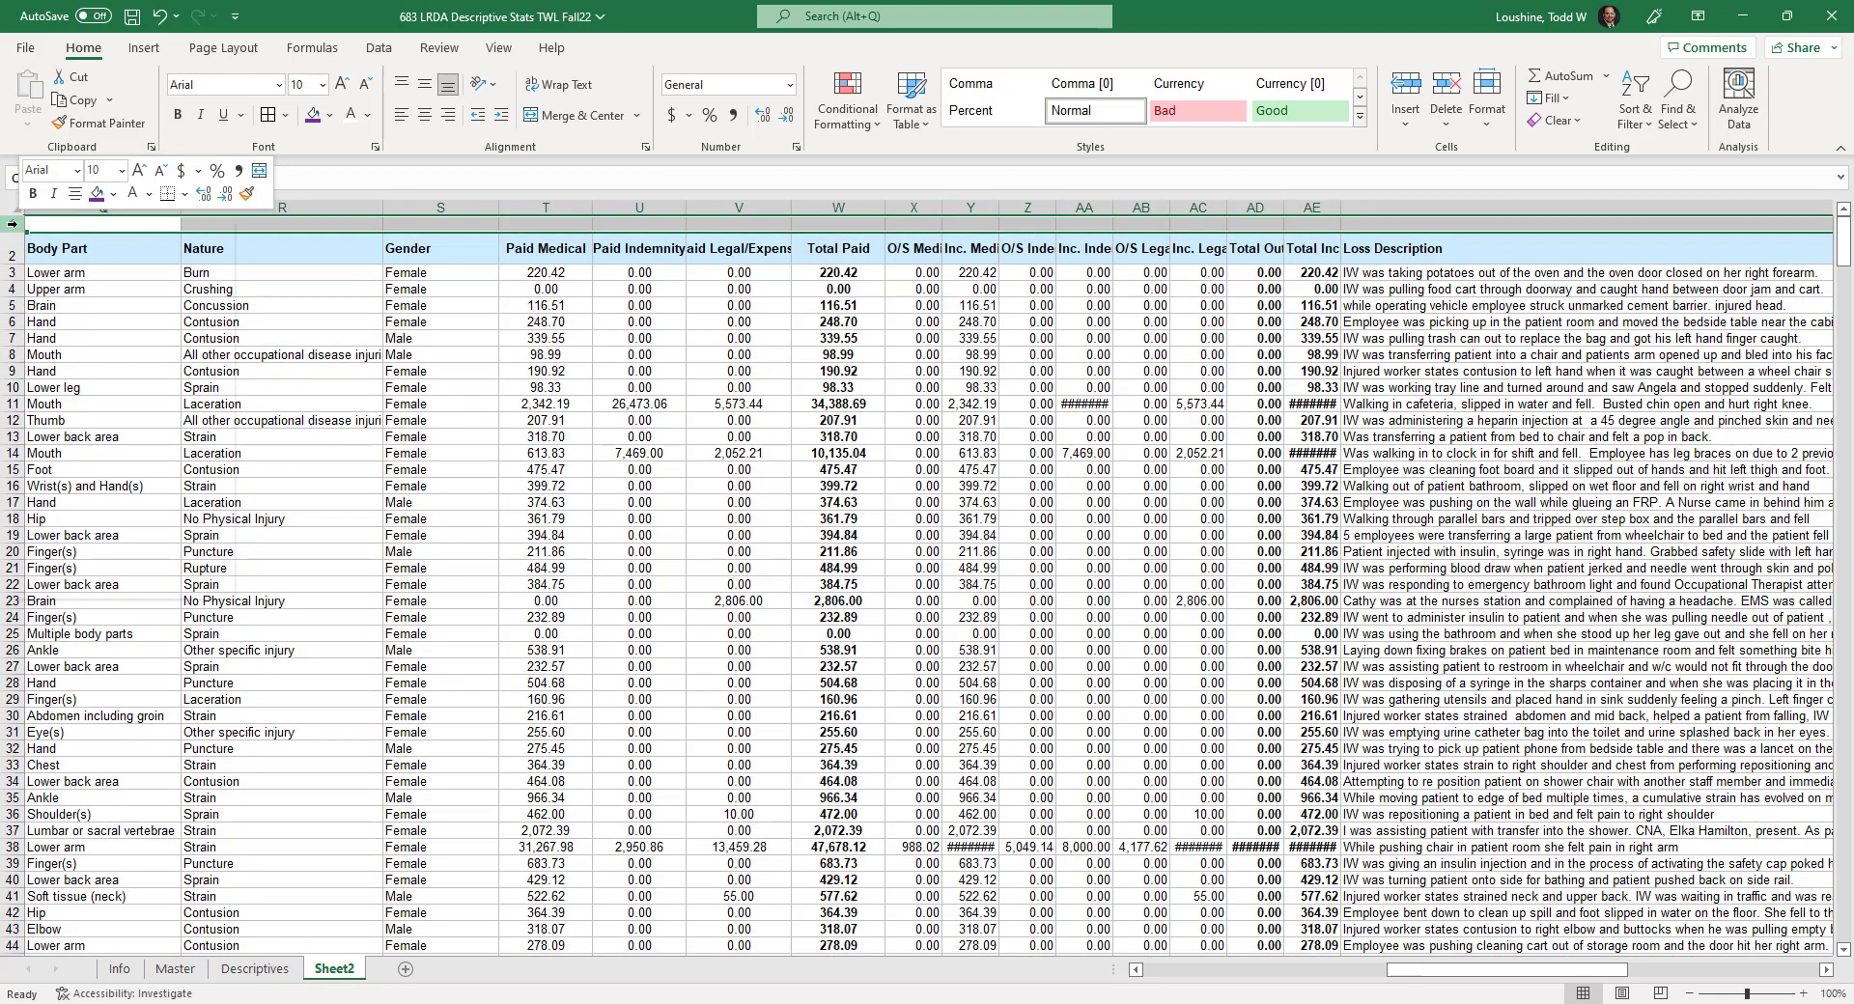
pyautogui.click(69, 418)
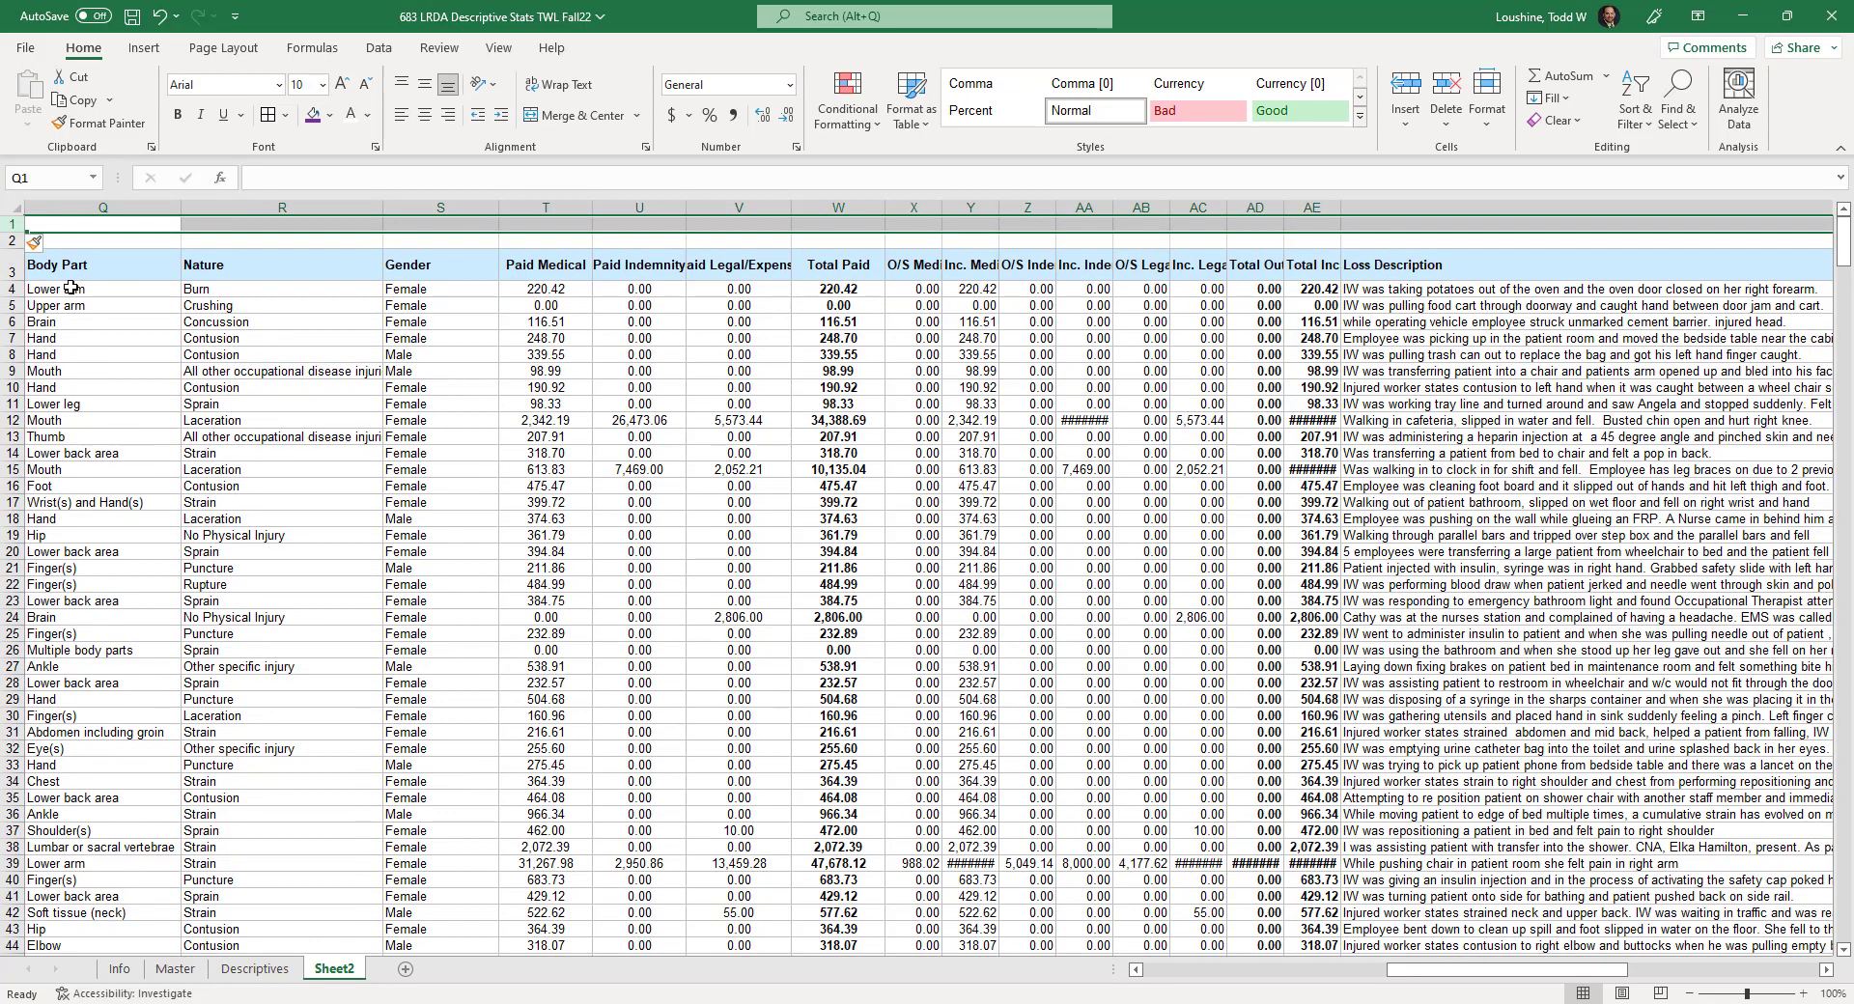
pyautogui.press('F4')
pyautogui.press('F4')
pyautogui.press('F4')
pyautogui.press('F4')
pyautogui.press('F4')
pyautogui.press('F4')
pyautogui.press('F4')
pyautogui.press('F4')
pyautogui.press('F4')
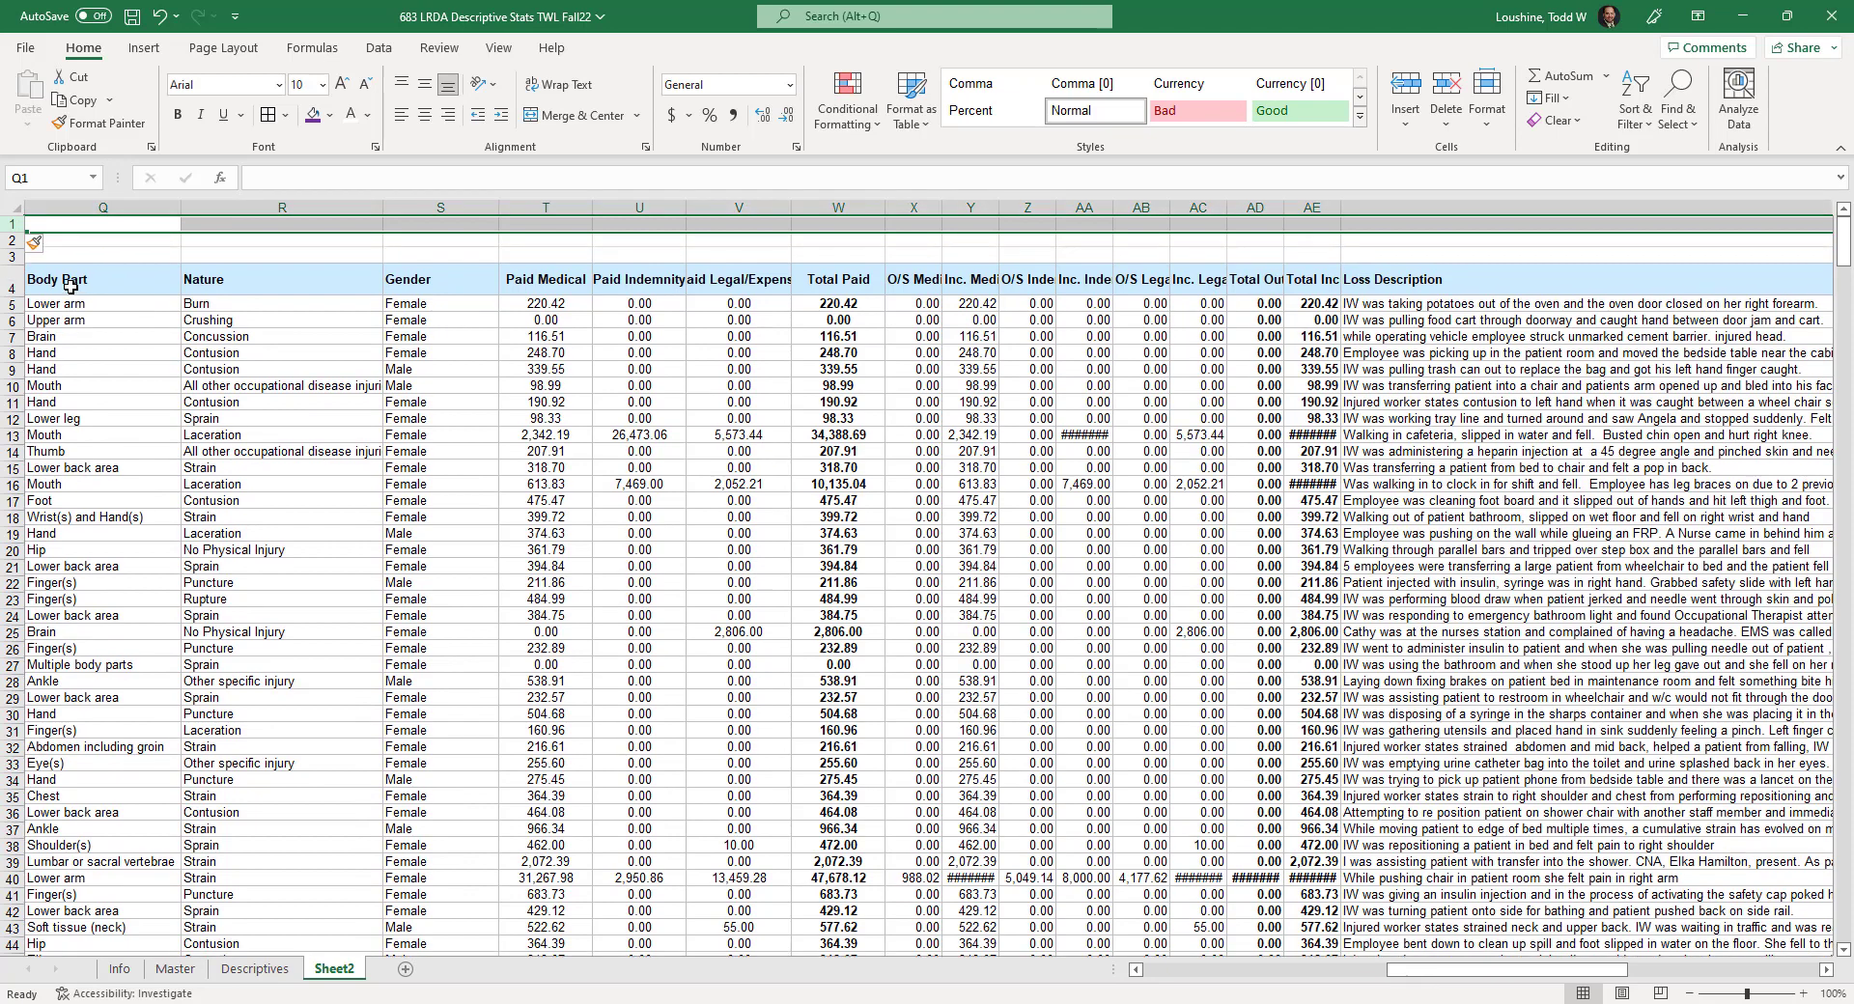
pyautogui.press('F4')
pyautogui.press('F4')
pyautogui.press('F4')
pyautogui.press('F4')
pyautogui.press('F4')
pyautogui.press('F4')
pyautogui.press('F4')
pyautogui.press('F4')
pyautogui.press('F4')
pyautogui.press('F4')
pyautogui.press('F4')
pyautogui.press('F4')
pyautogui.press('F4')
pyautogui.press('F4')
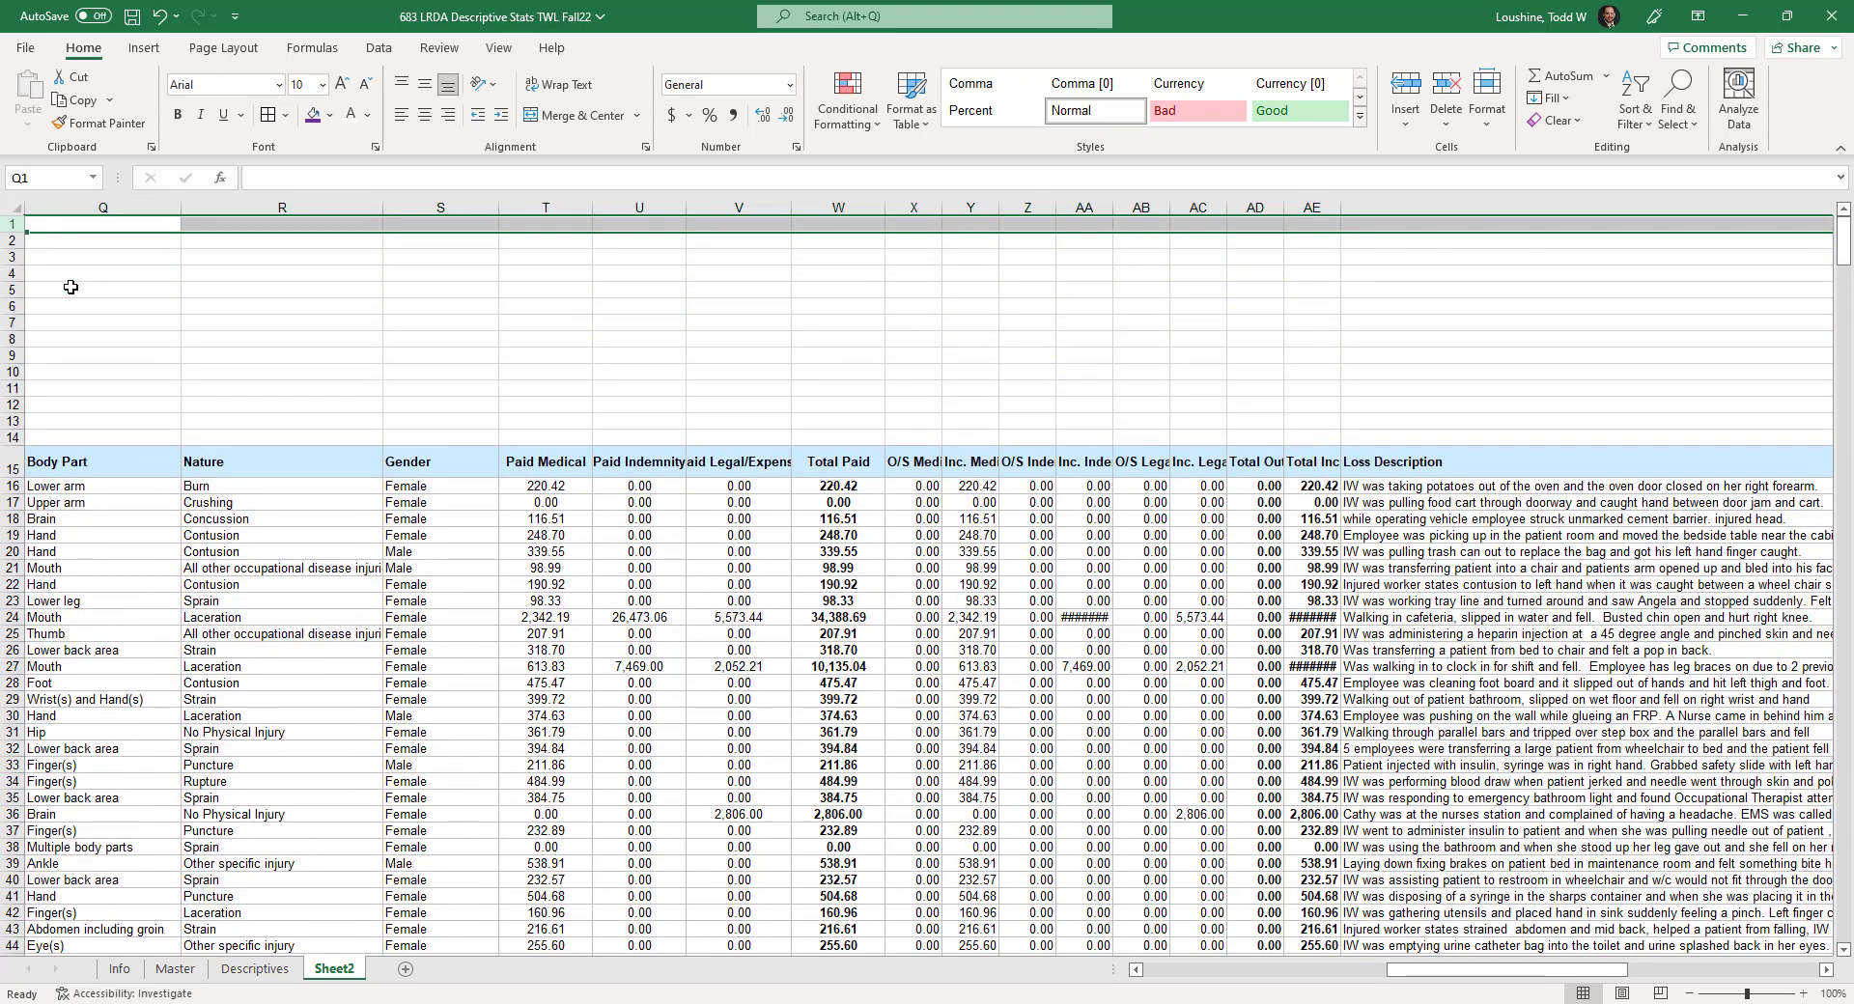
pyautogui.press('F4')
pyautogui.press('F4')
pyautogui.press('F4')
pyautogui.press('F4')
pyautogui.press('F4')
pyautogui.press('F4')
pyautogui.press('F4')
pyautogui.press('F4')
pyautogui.press('F4')
pyautogui.press('F4')
pyautogui.press('F4')
pyautogui.press('F4')
pyautogui.press('F4')
pyautogui.press('F4')
pyautogui.press('F4')
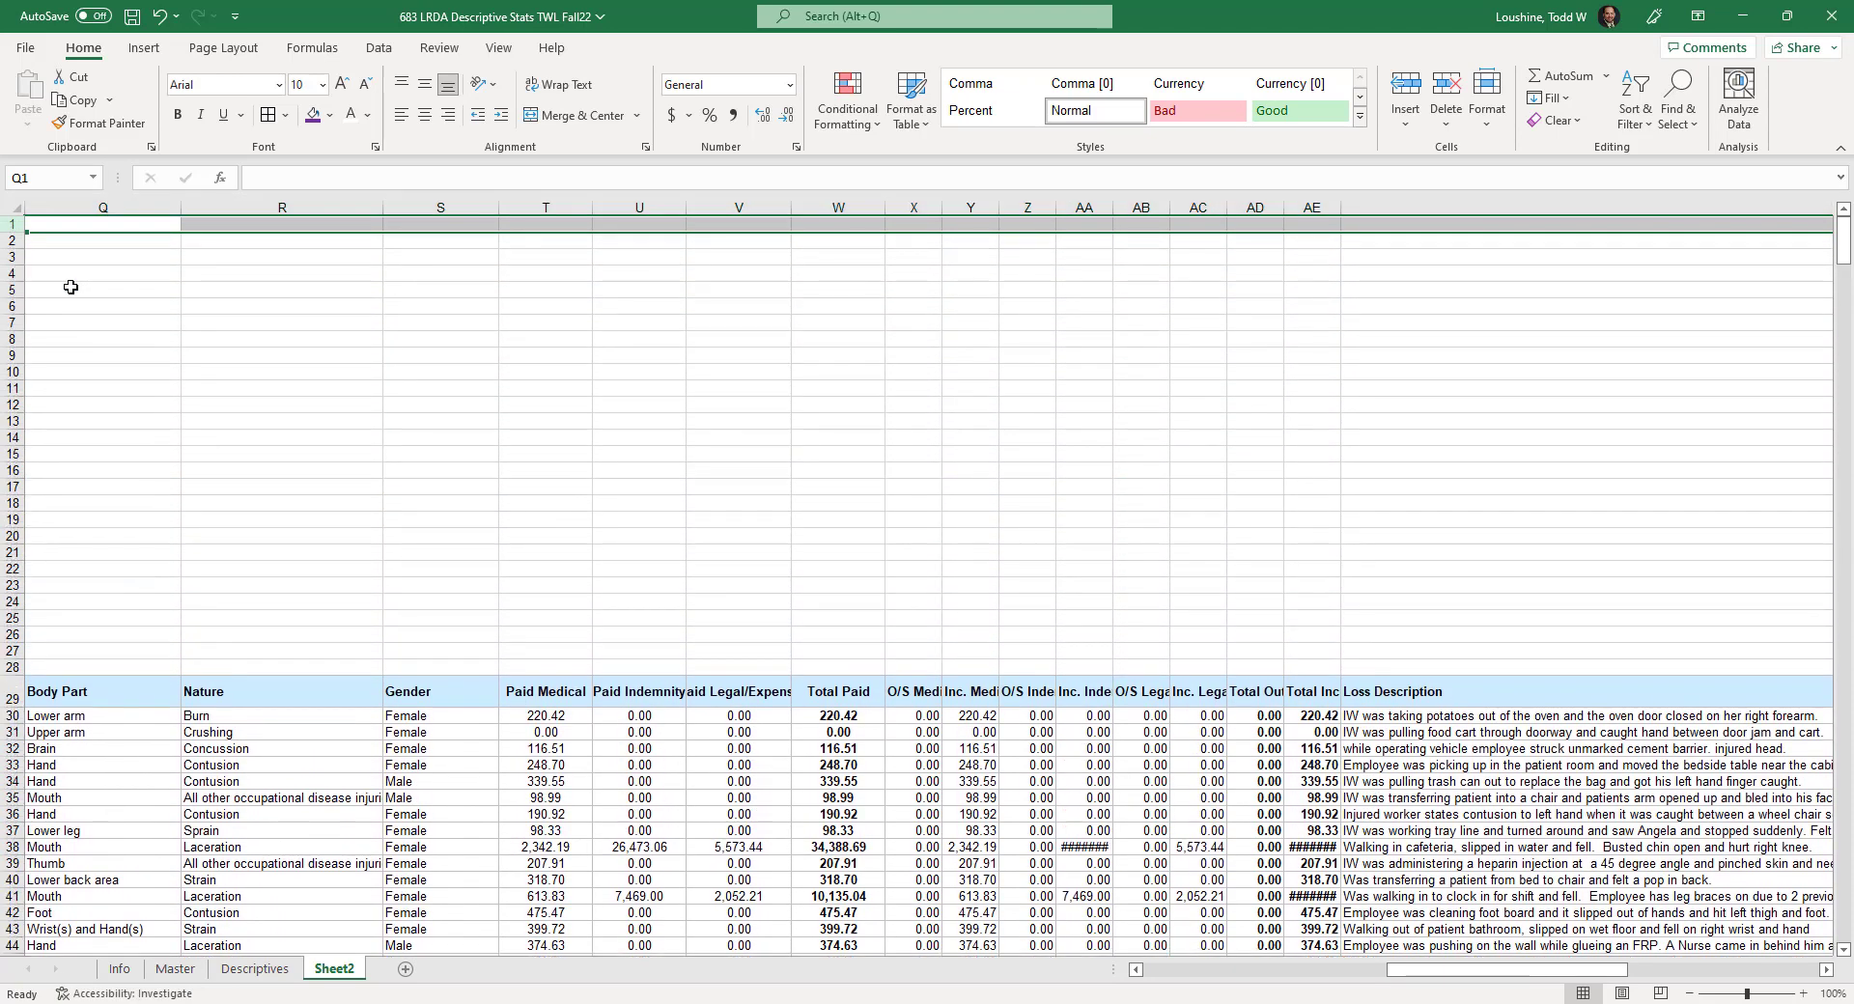
pyautogui.press('F4')
pyautogui.press('F4')
pyautogui.press('F4')
pyautogui.press('F4')
pyautogui.press('F4')
pyautogui.press('F4')
pyautogui.press('F4')
pyautogui.press('F4')
pyautogui.press('F4')
pyautogui.press('F4')
pyautogui.press('F4')
pyautogui.press('F4')
pyautogui.press('F4')
pyautogui.press('F4')
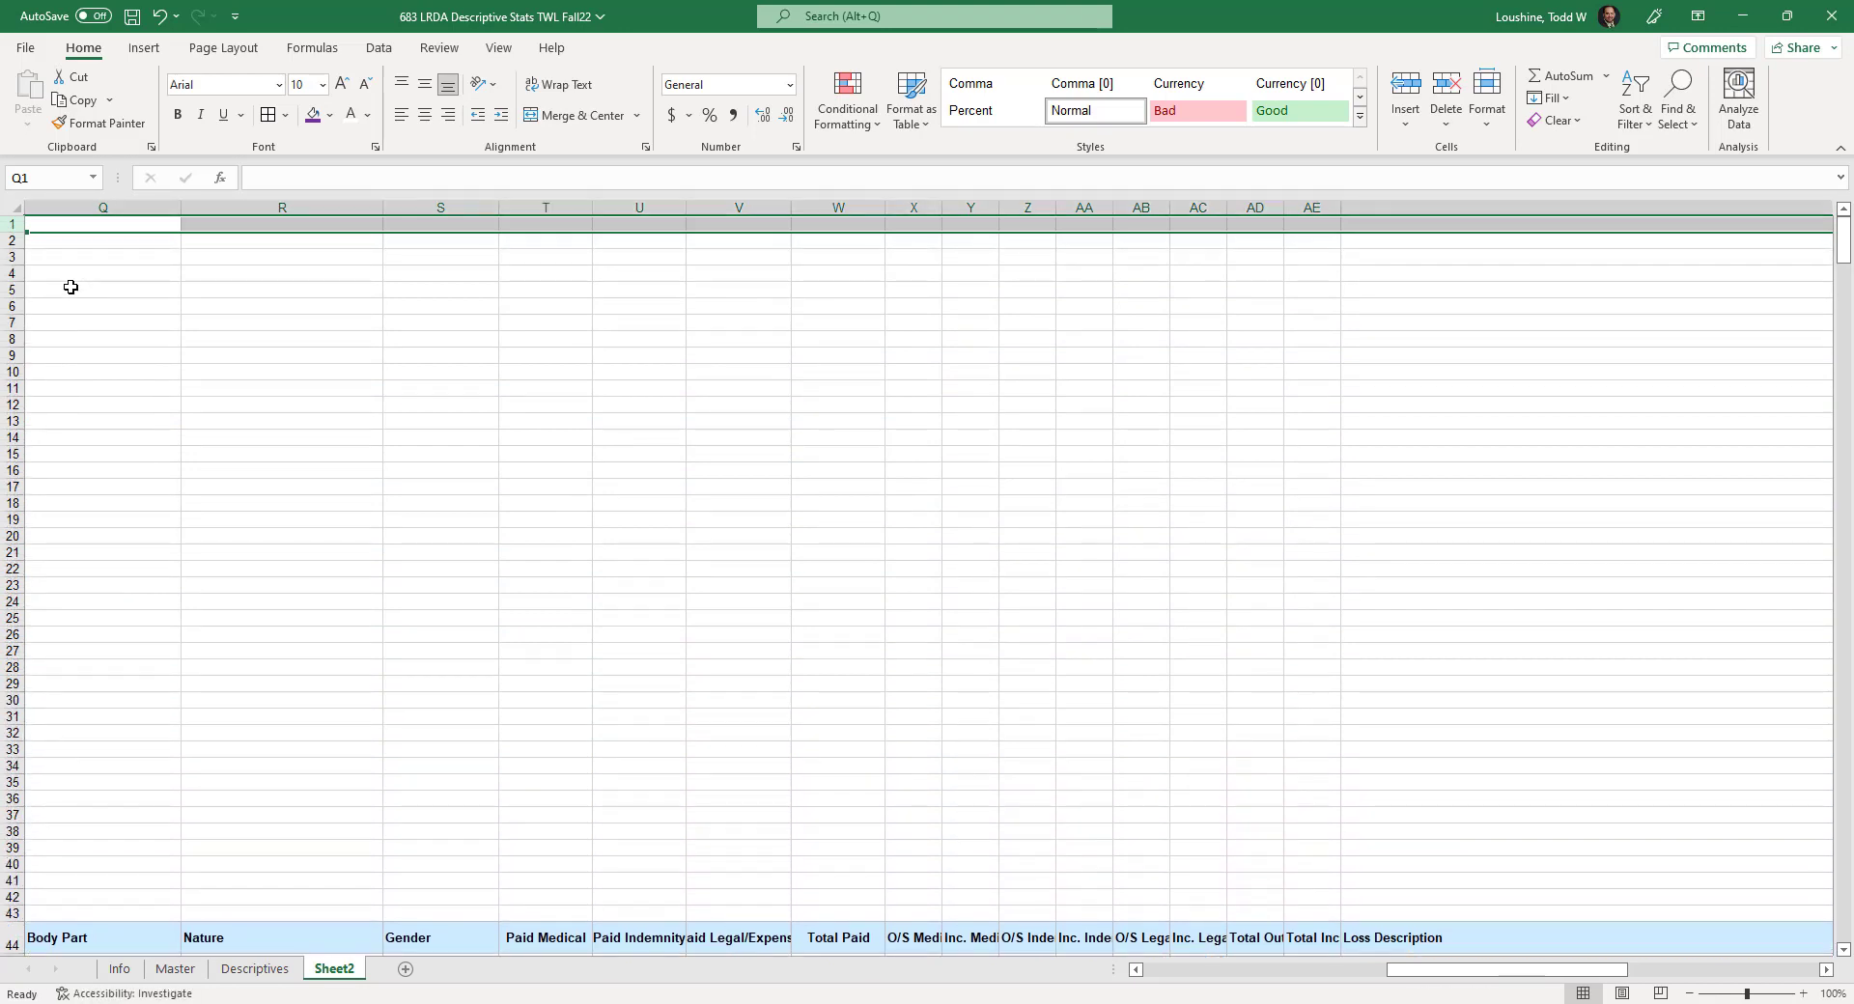
pyautogui.press('F4')
pyautogui.press('F4')
pyautogui.press('F4')
pyautogui.press('F4')
pyautogui.press('F4')
pyautogui.press('F4')
pyautogui.press('F4')
pyautogui.press('F4')
pyautogui.press('F4')
pyautogui.press('F4')
pyautogui.press('F4')
pyautogui.press('F4')
pyautogui.press('F4')
pyautogui.press('F4')
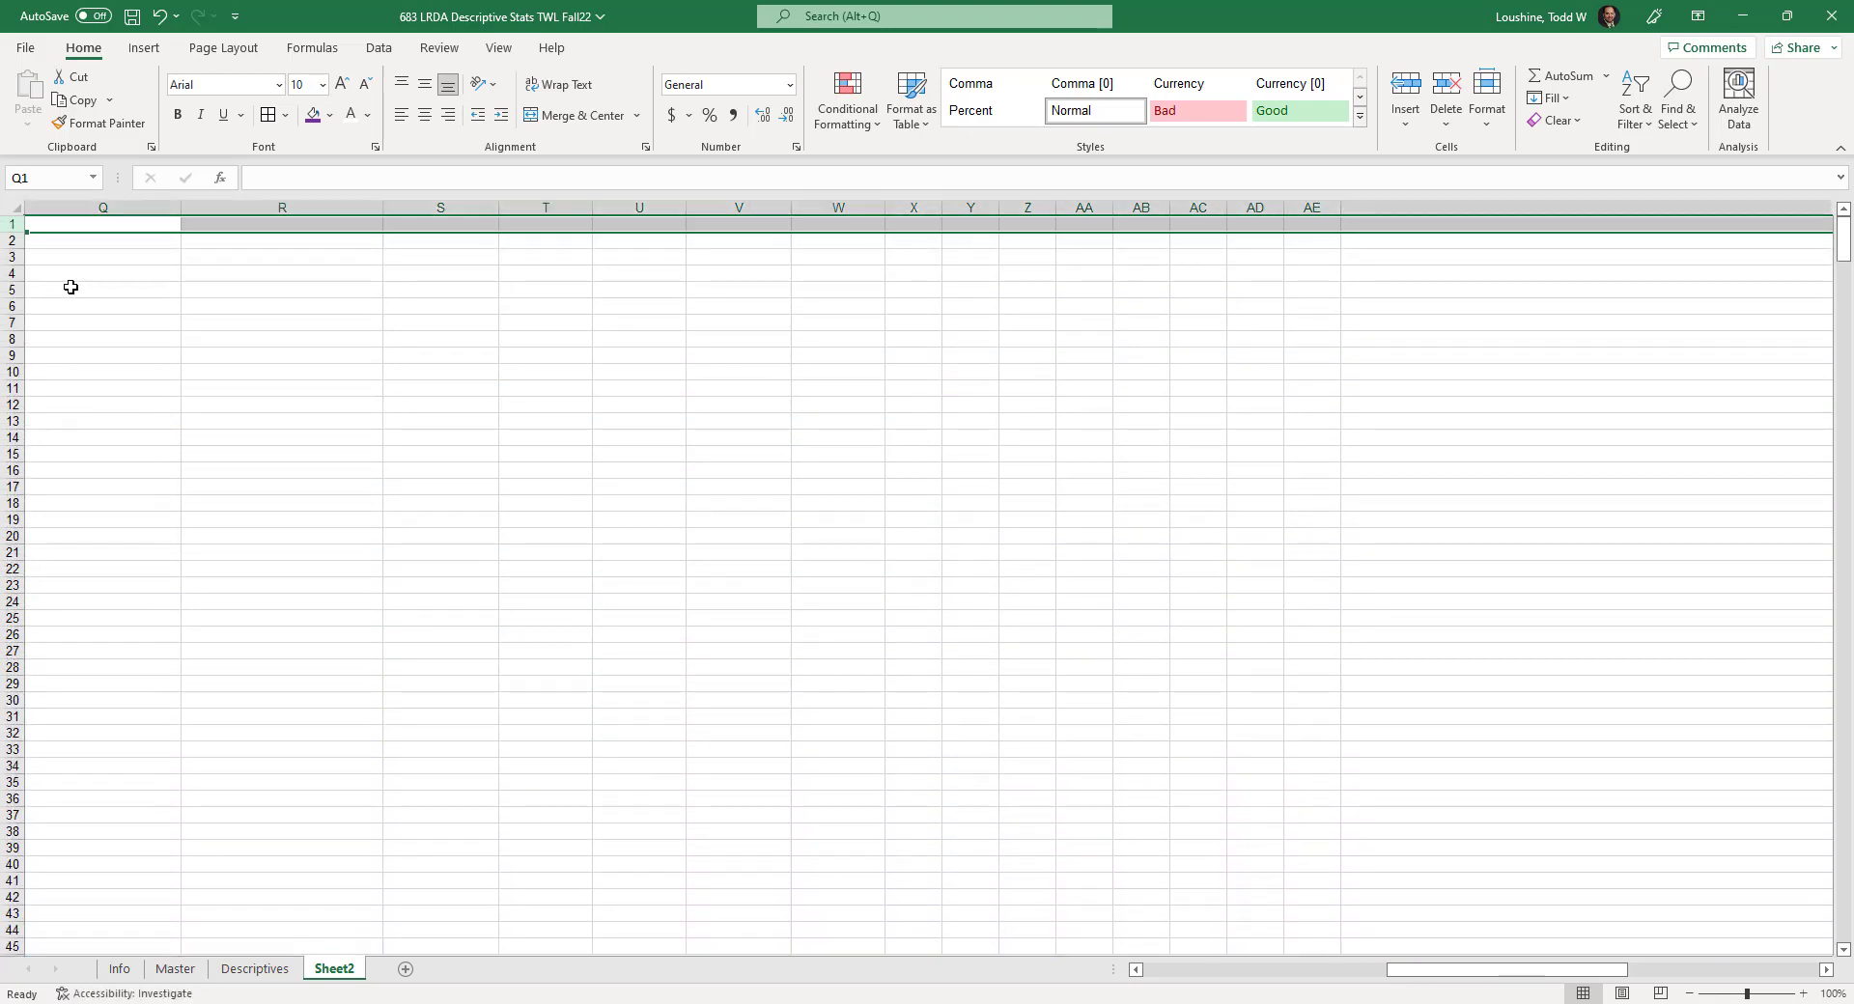
pyautogui.press('F4')
pyautogui.press('F4')
pyautogui.press('F4')
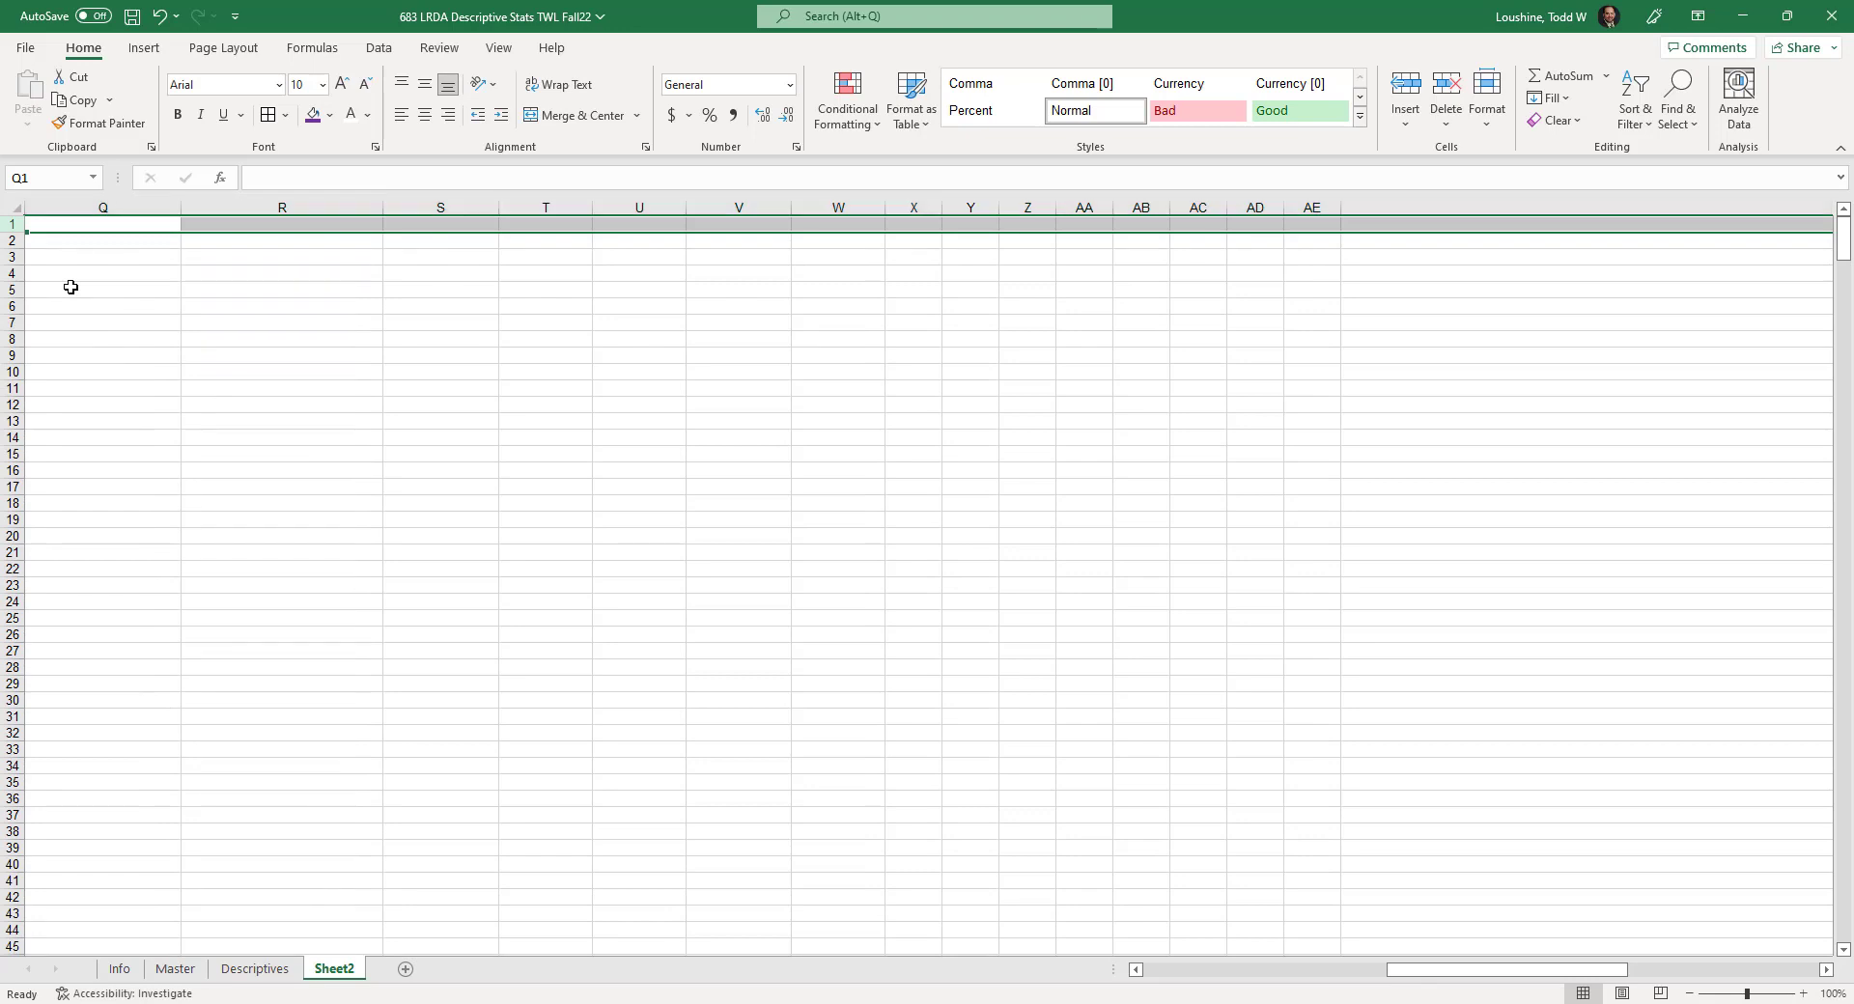
pyautogui.press('F4')
pyautogui.press('F4')
pyautogui.press('F4')
pyautogui.press('F4')
pyautogui.press('F4')
pyautogui.press('F4')
pyautogui.press('F4')
pyautogui.press('F4')
pyautogui.scroll(-17, 1814, 326)
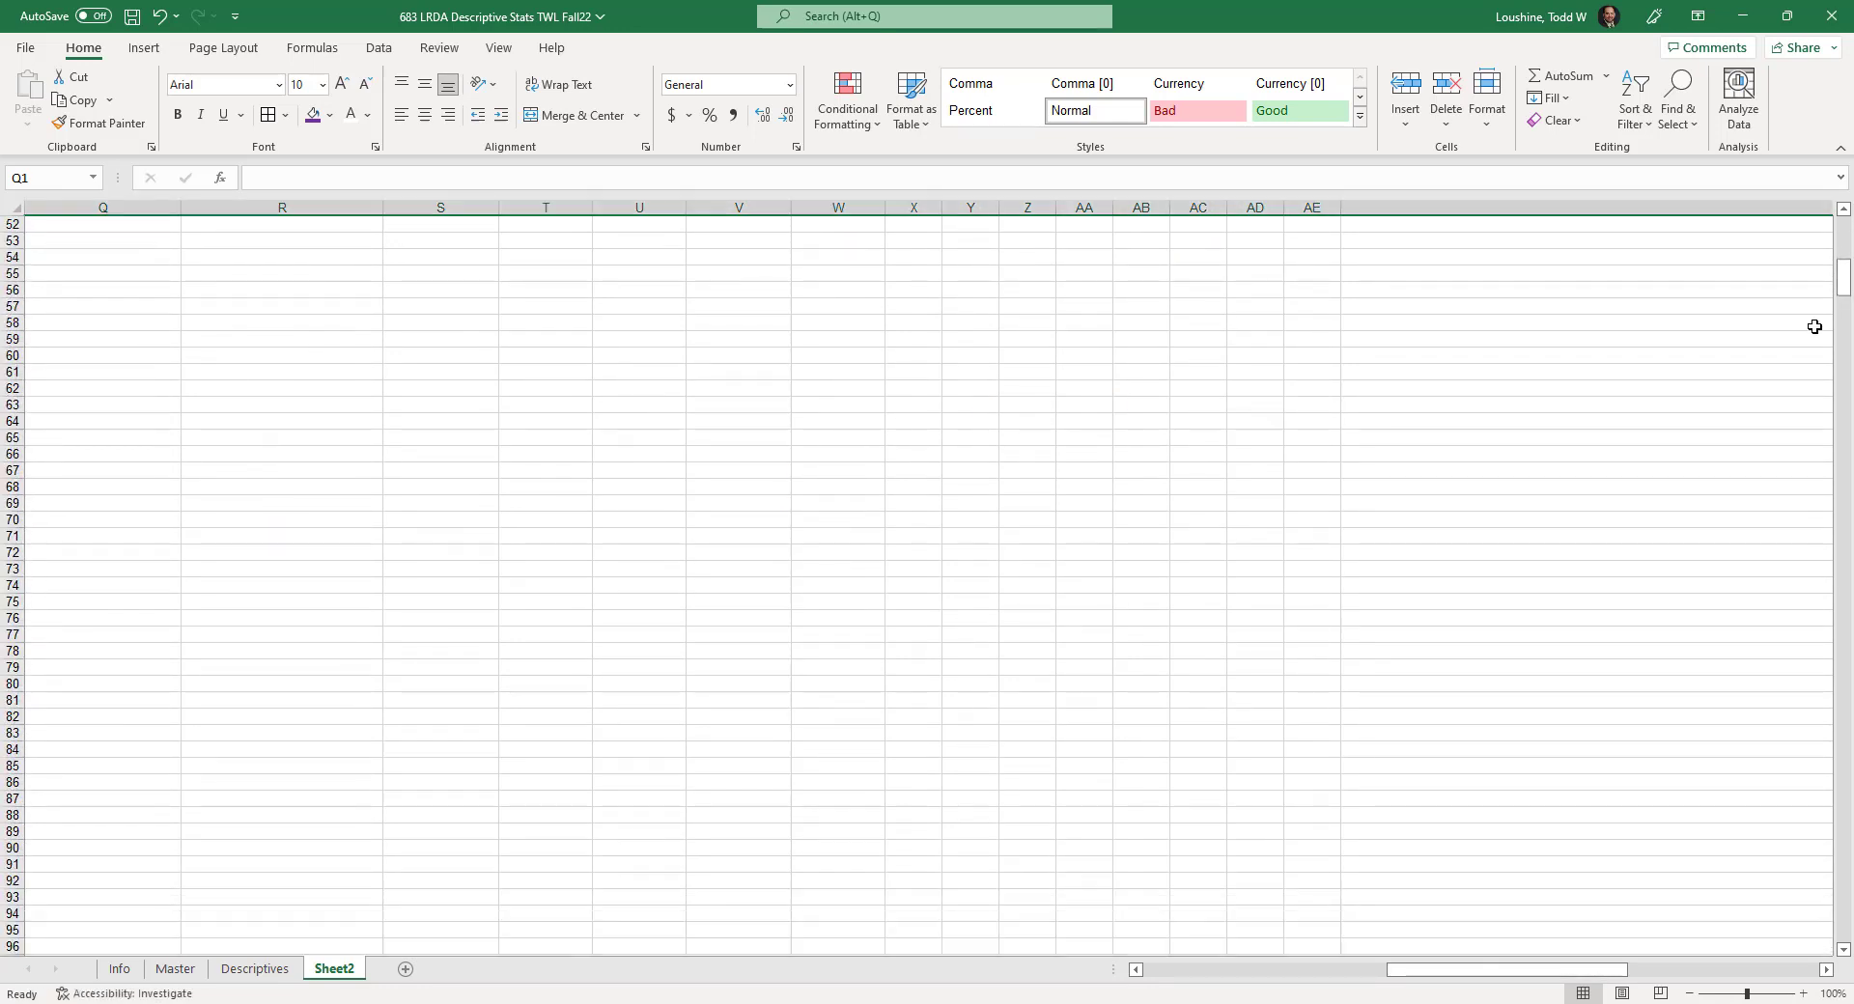
pyautogui.moveTo(1845, 281); pyautogui.dragTo(1844, 411)
pyautogui.click(488, 314)
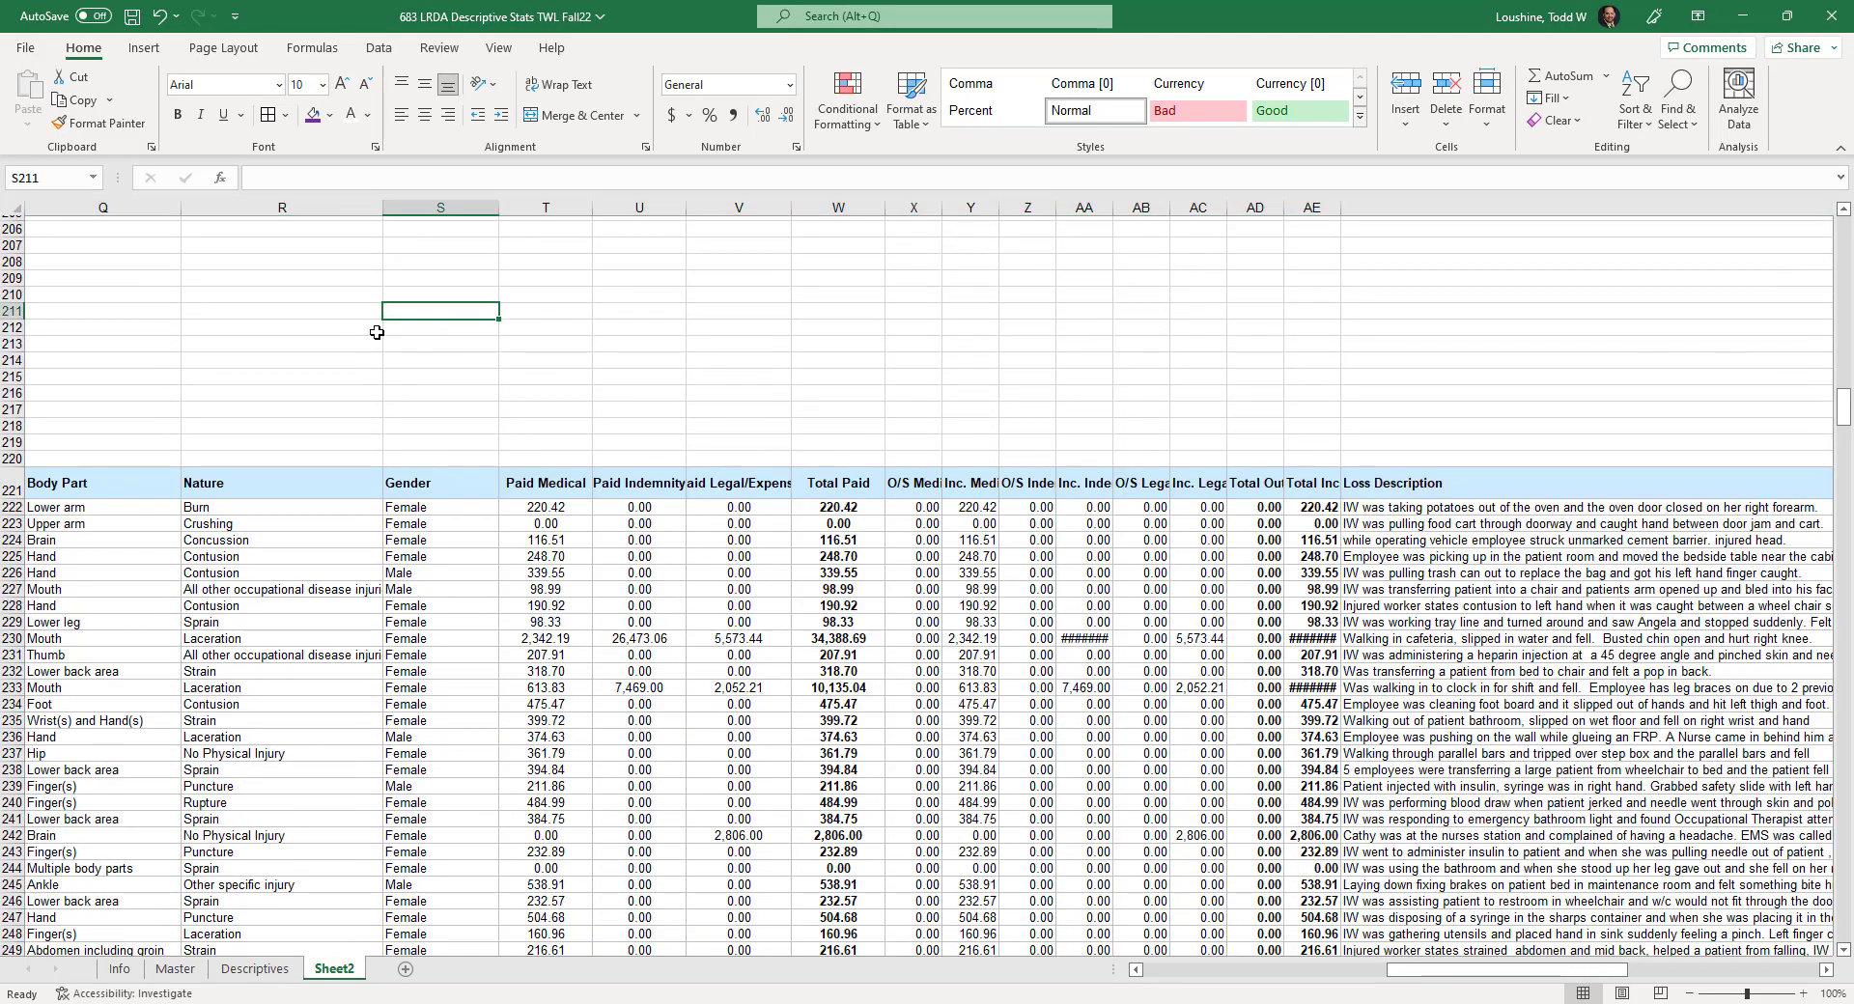
# - Delete the surplus blank rows 106 to 220 so the data header moves up to row 106
pyautogui.scroll(3, 273, 385)
pyautogui.moveTo(15, 605); pyautogui.dragTo(12, 339)
pyautogui.rightClick(11, 339)
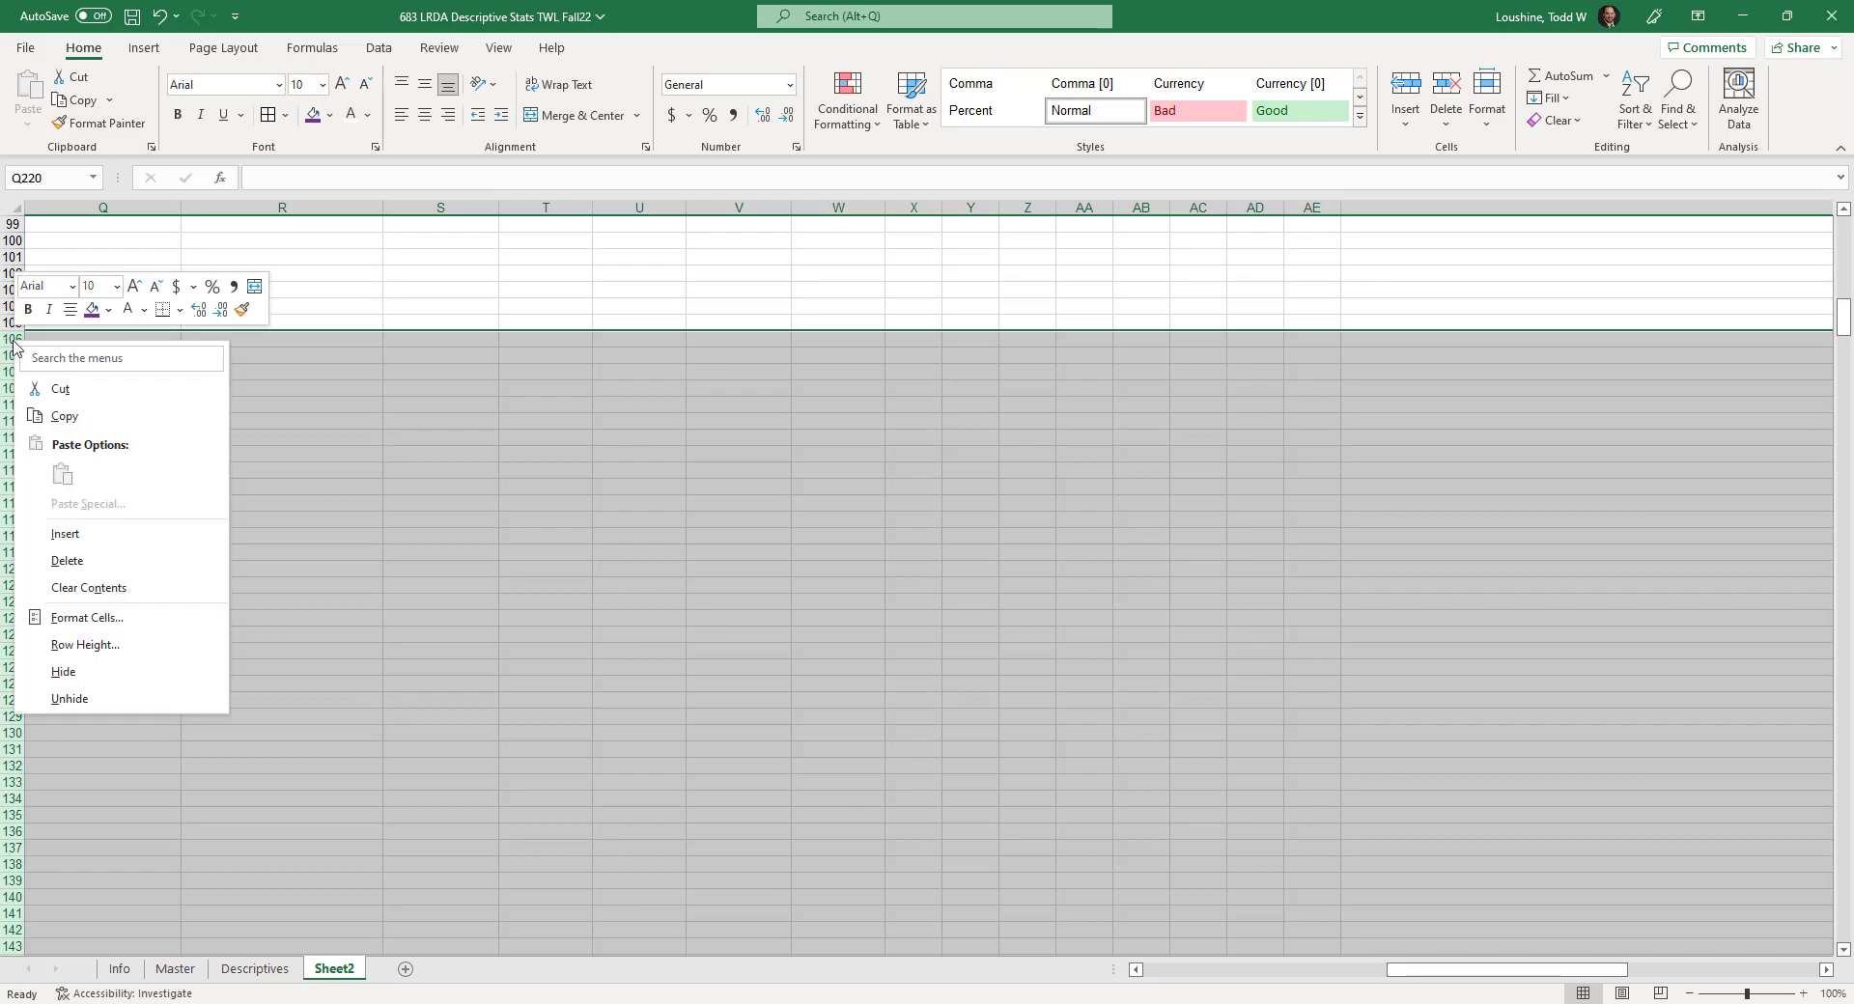
pyautogui.click(86, 536)
pyautogui.click(123, 504)
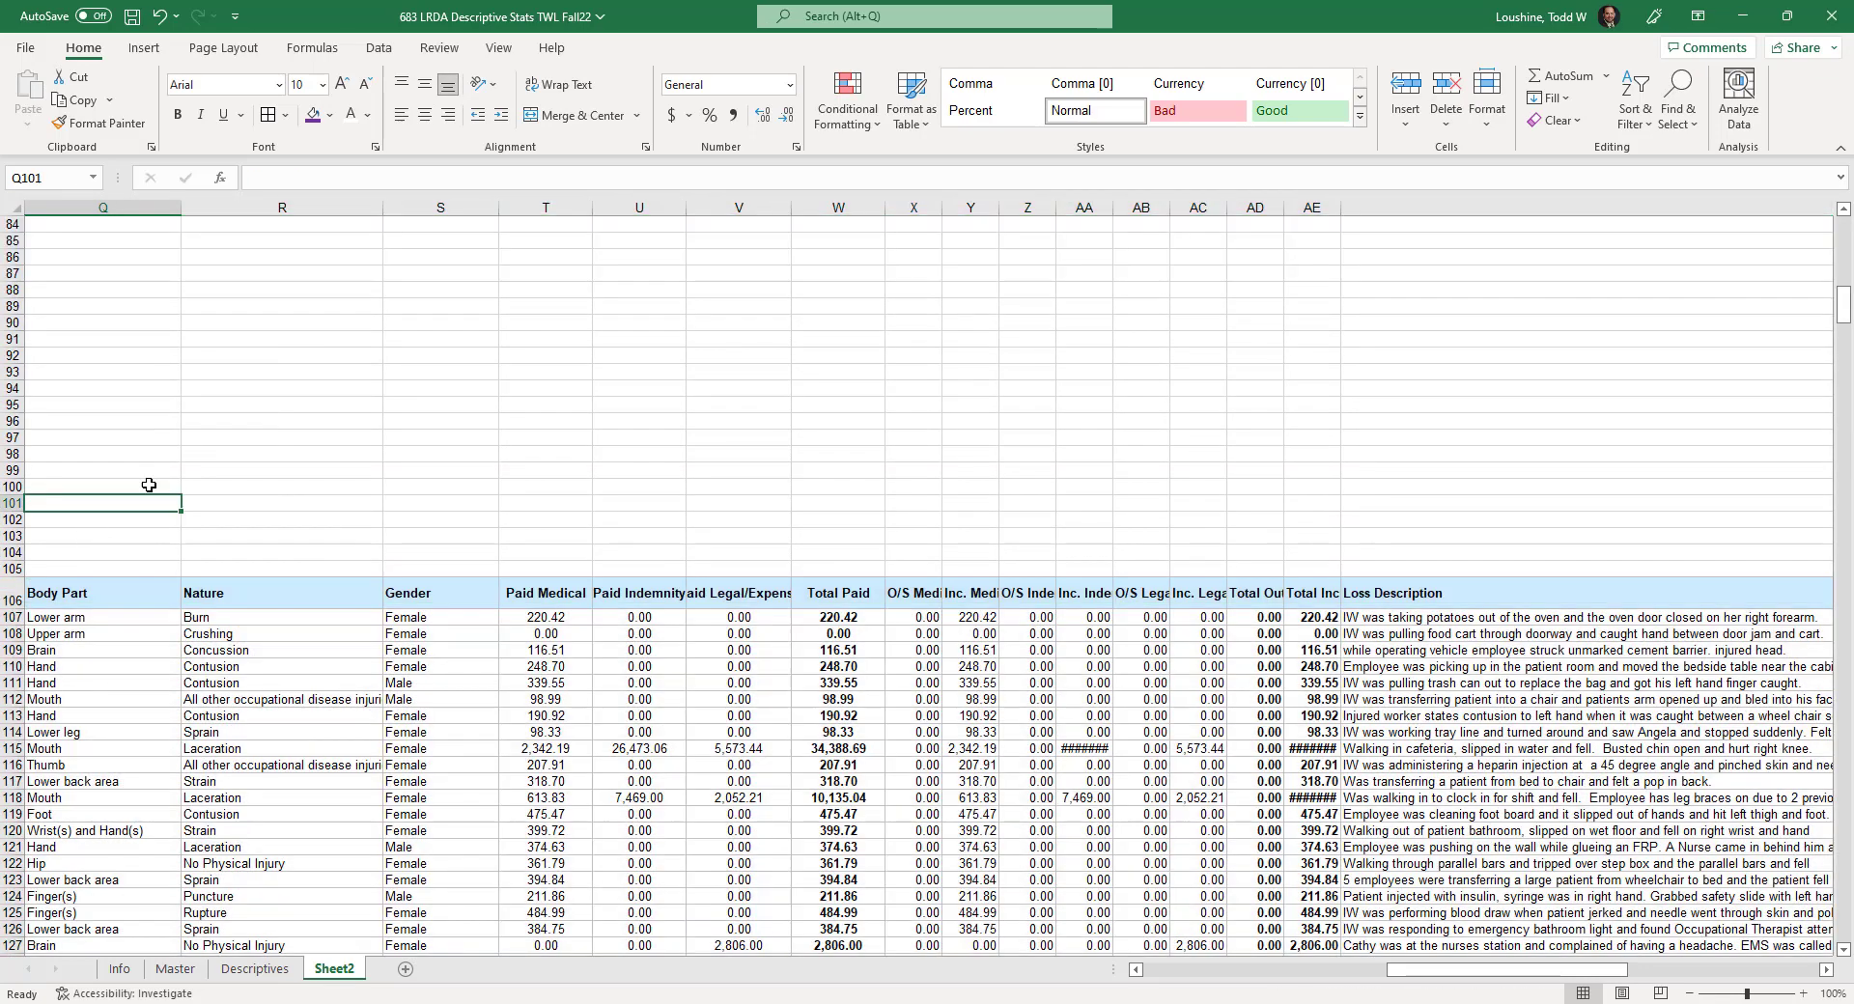
# - Delete the blank row 105 on Sheet2 so the claim data header moves up to row 105
pyautogui.click(15, 569)
pyautogui.rightClick(14, 569)
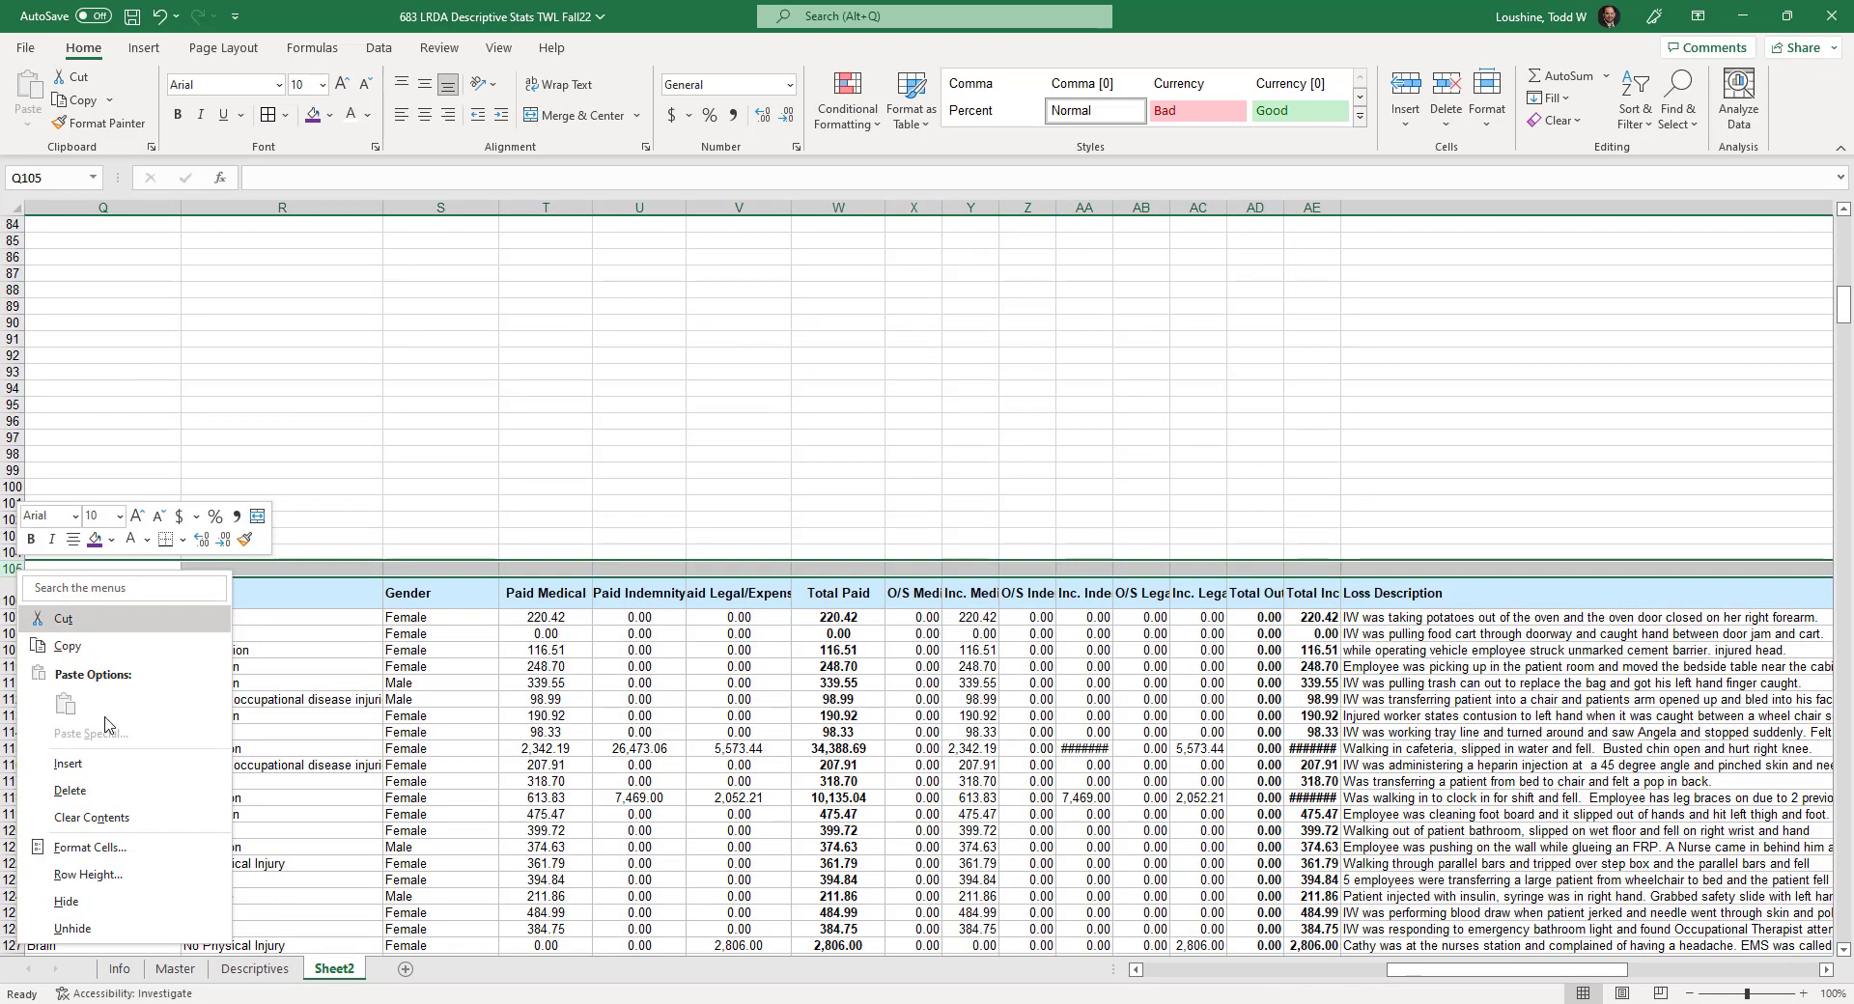
pyautogui.click(109, 795)
pyautogui.click(439, 421)
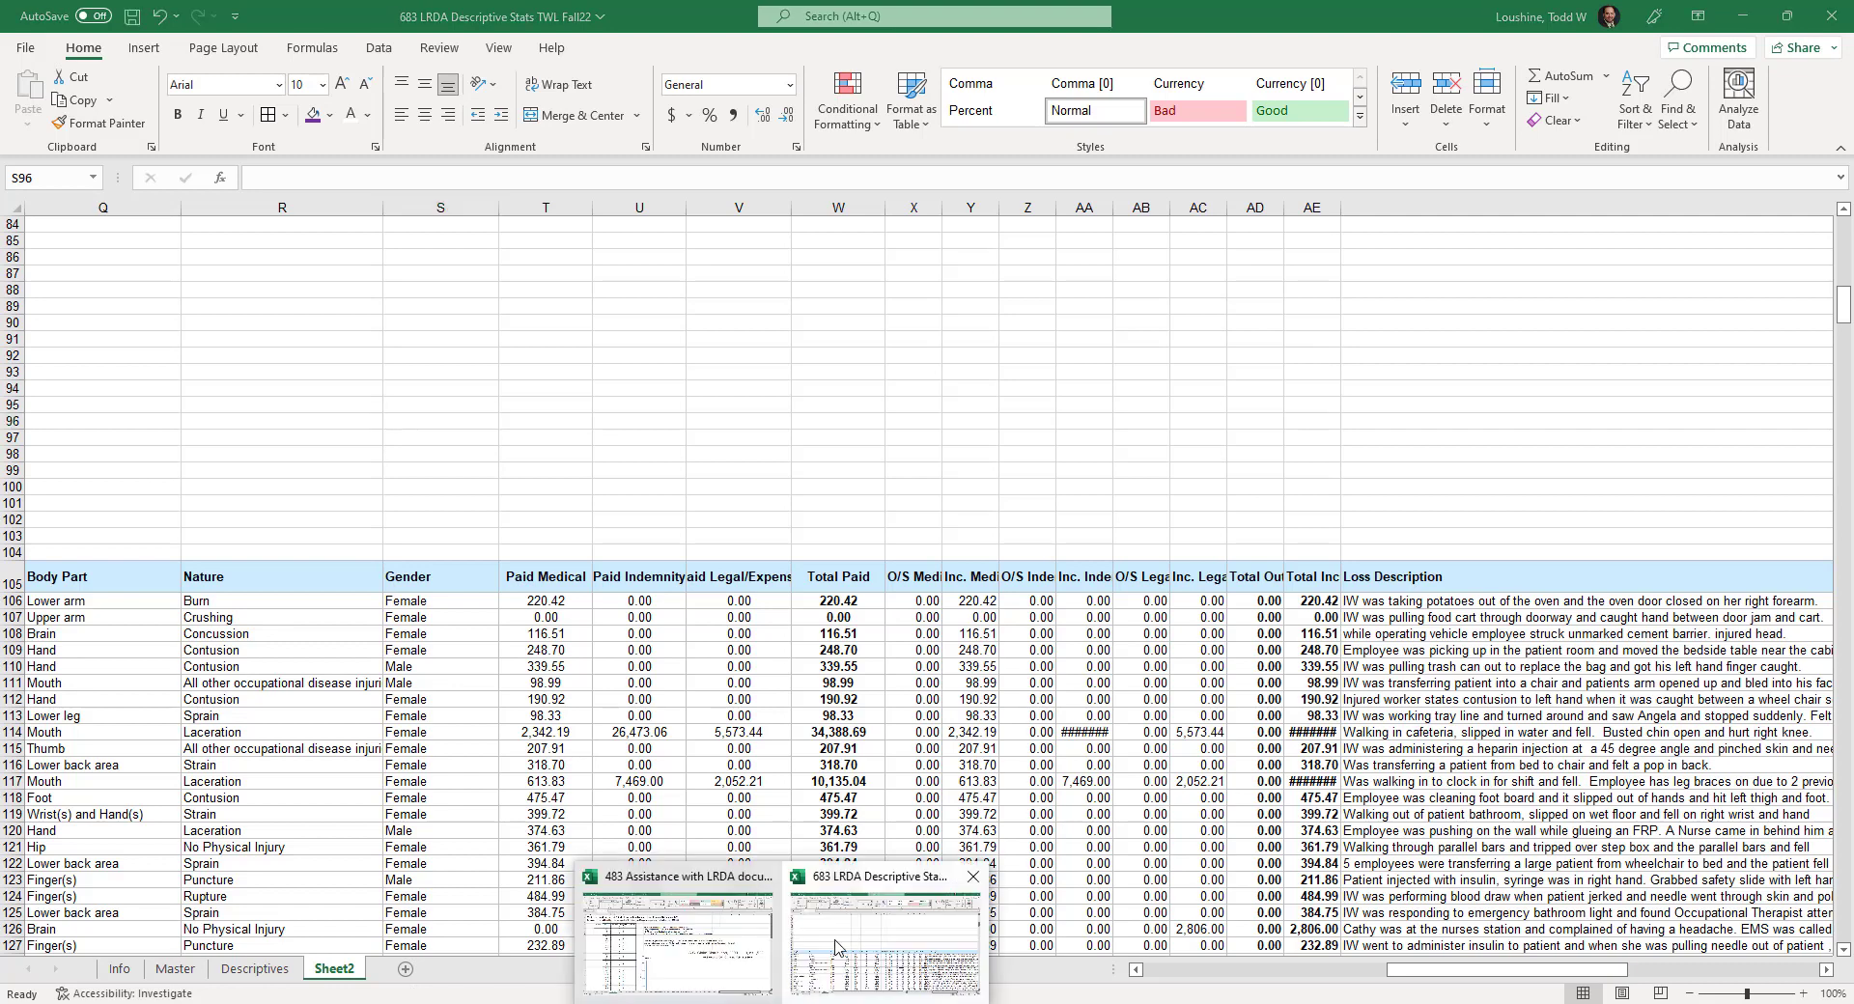
# - Check the placement instructions on the 483 workbook's Distr Key sheet against the Total Paid column and empty top rows of the 683 workbook's Sheet2
pyautogui.click(663, 876)
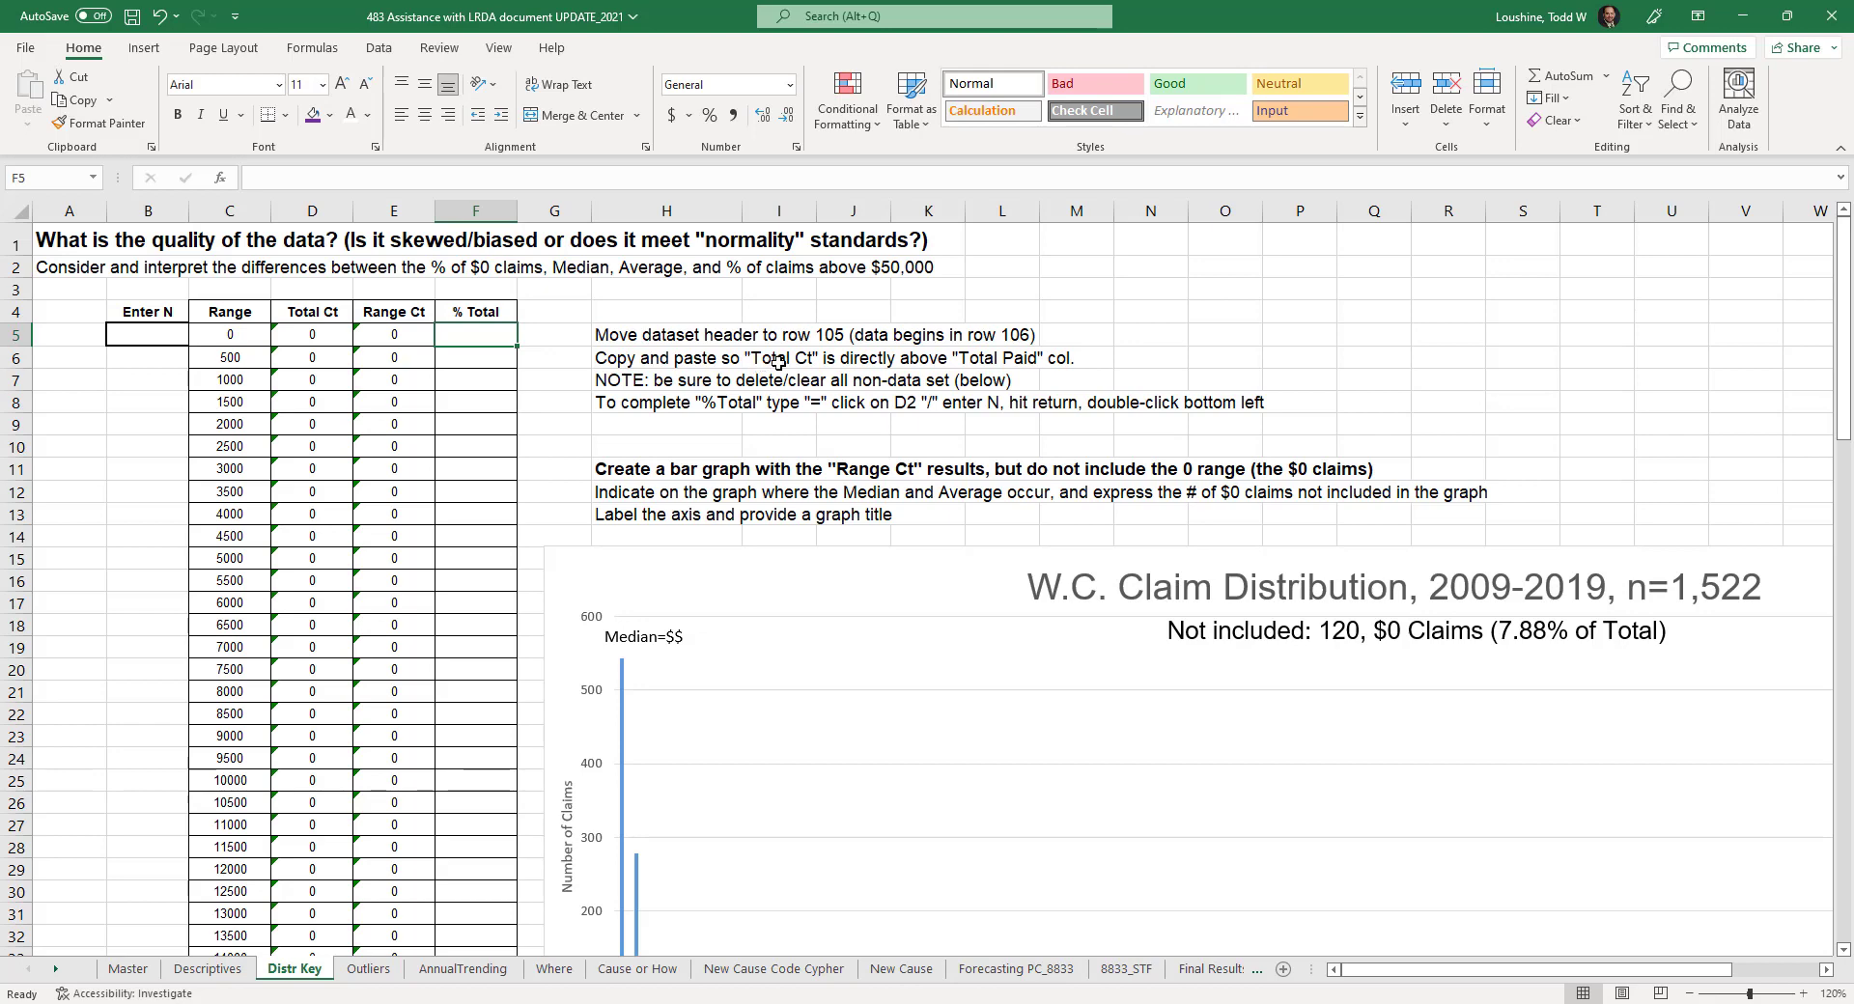
pyautogui.click(330, 312)
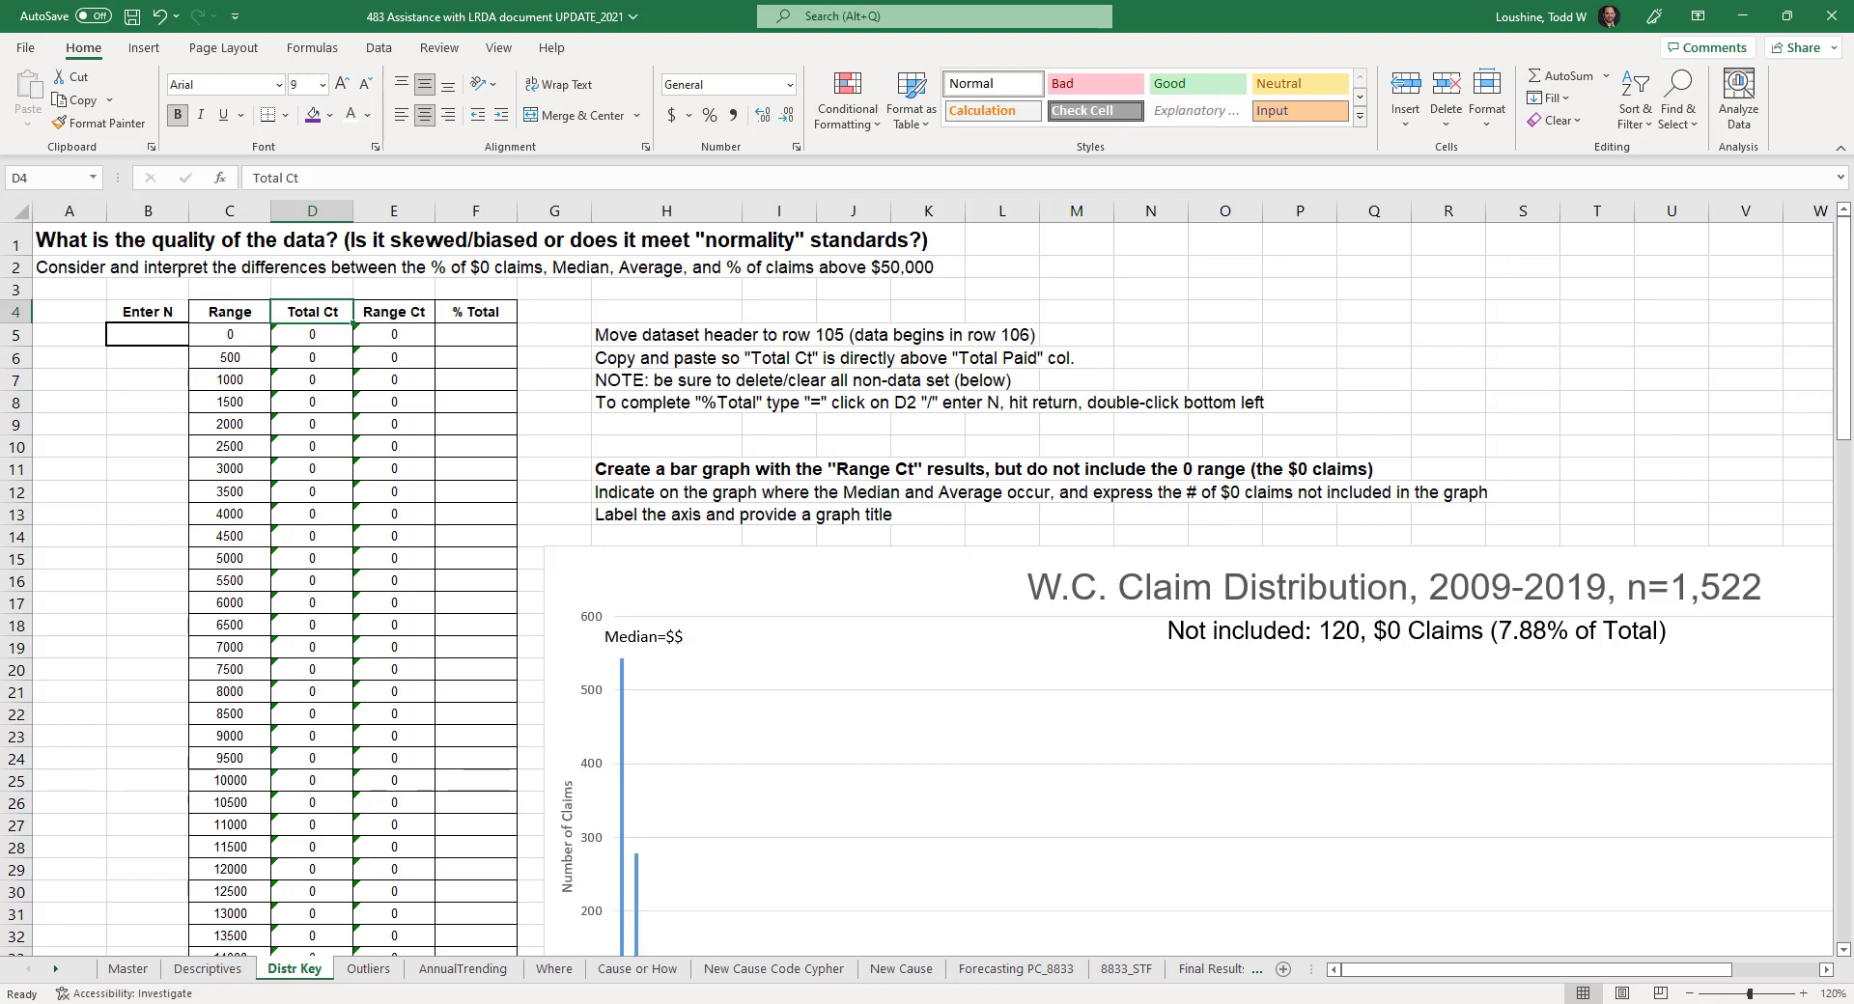
pyautogui.click(782, 1003)
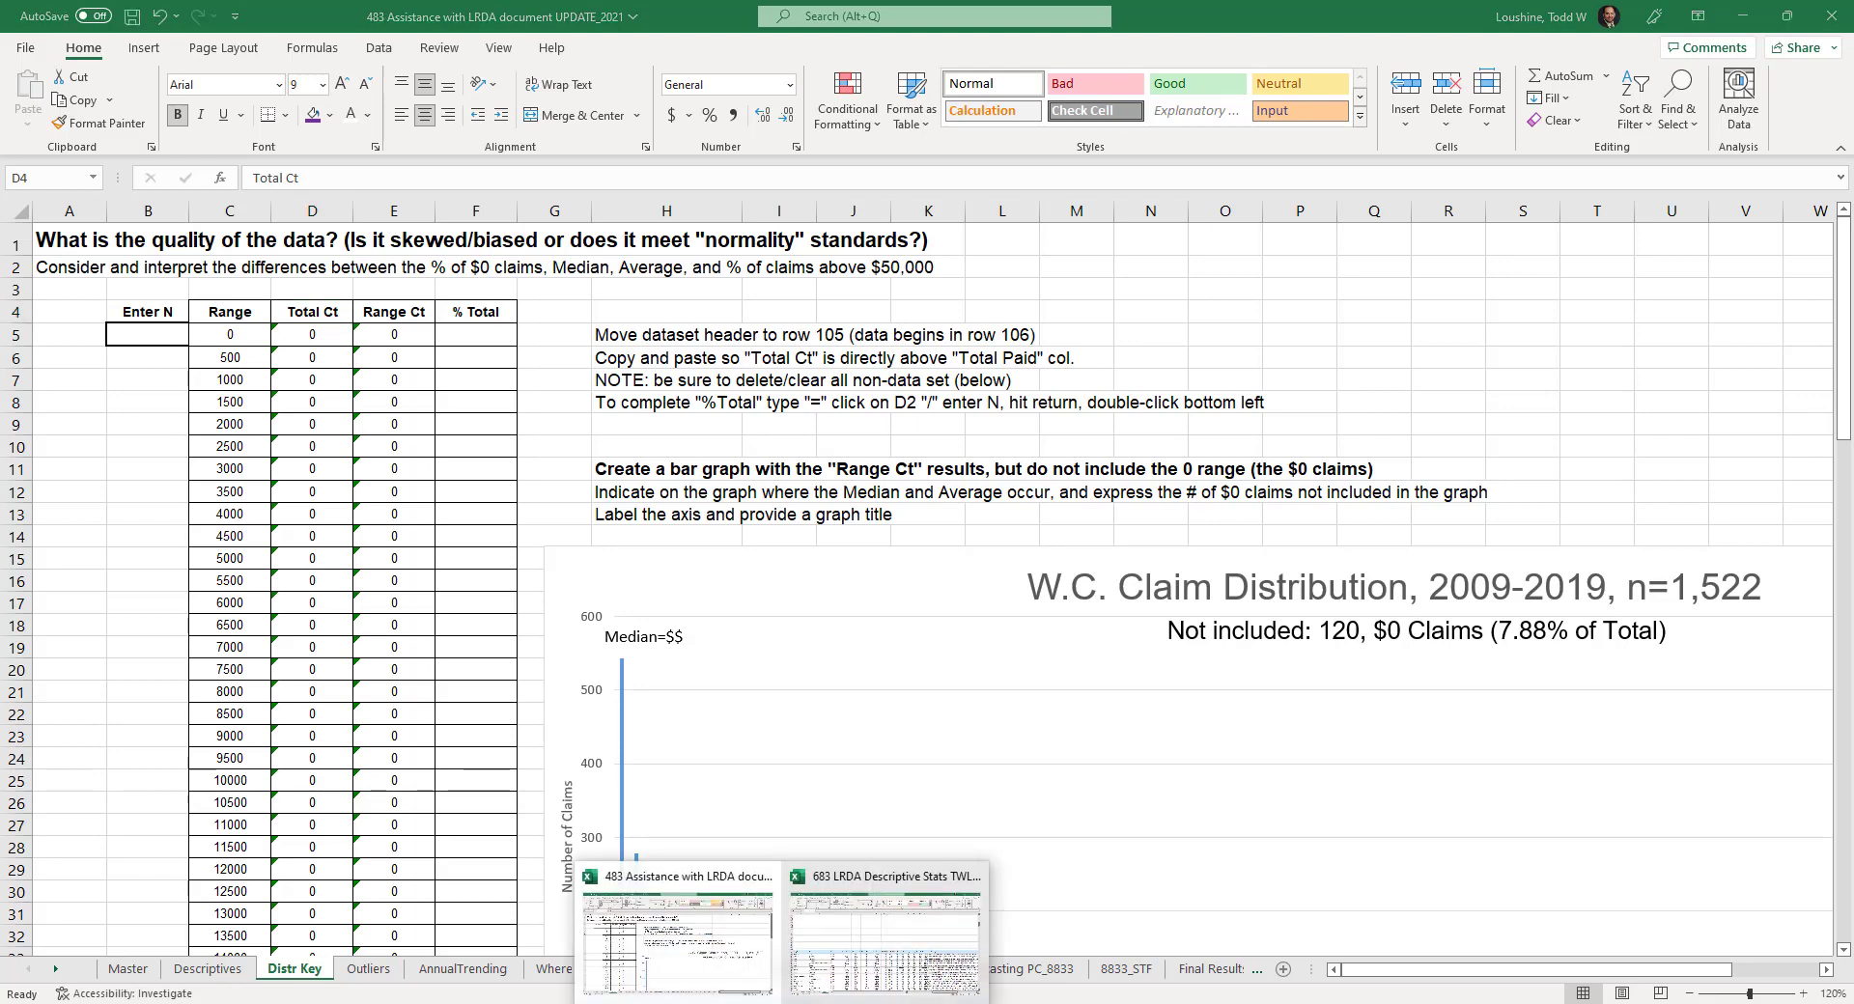
pyautogui.click(869, 942)
pyautogui.scroll(7, 1171, 763)
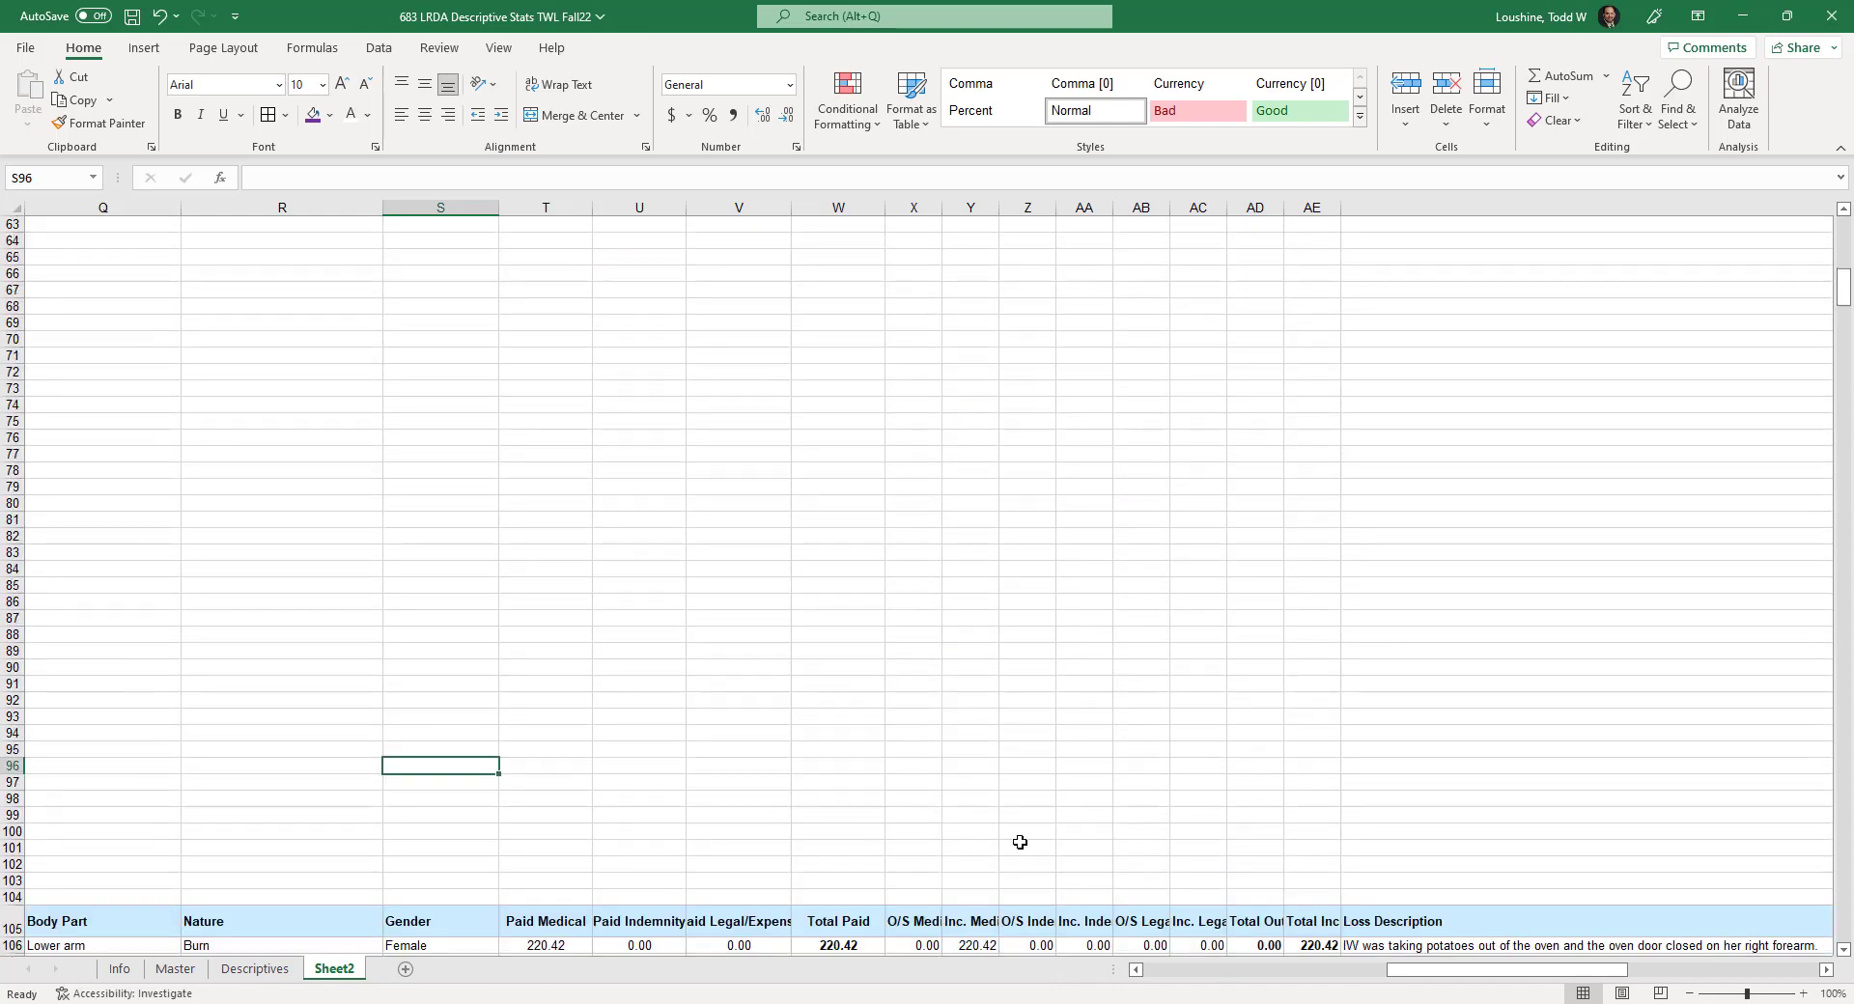
pyautogui.scroll(-2, 966, 845)
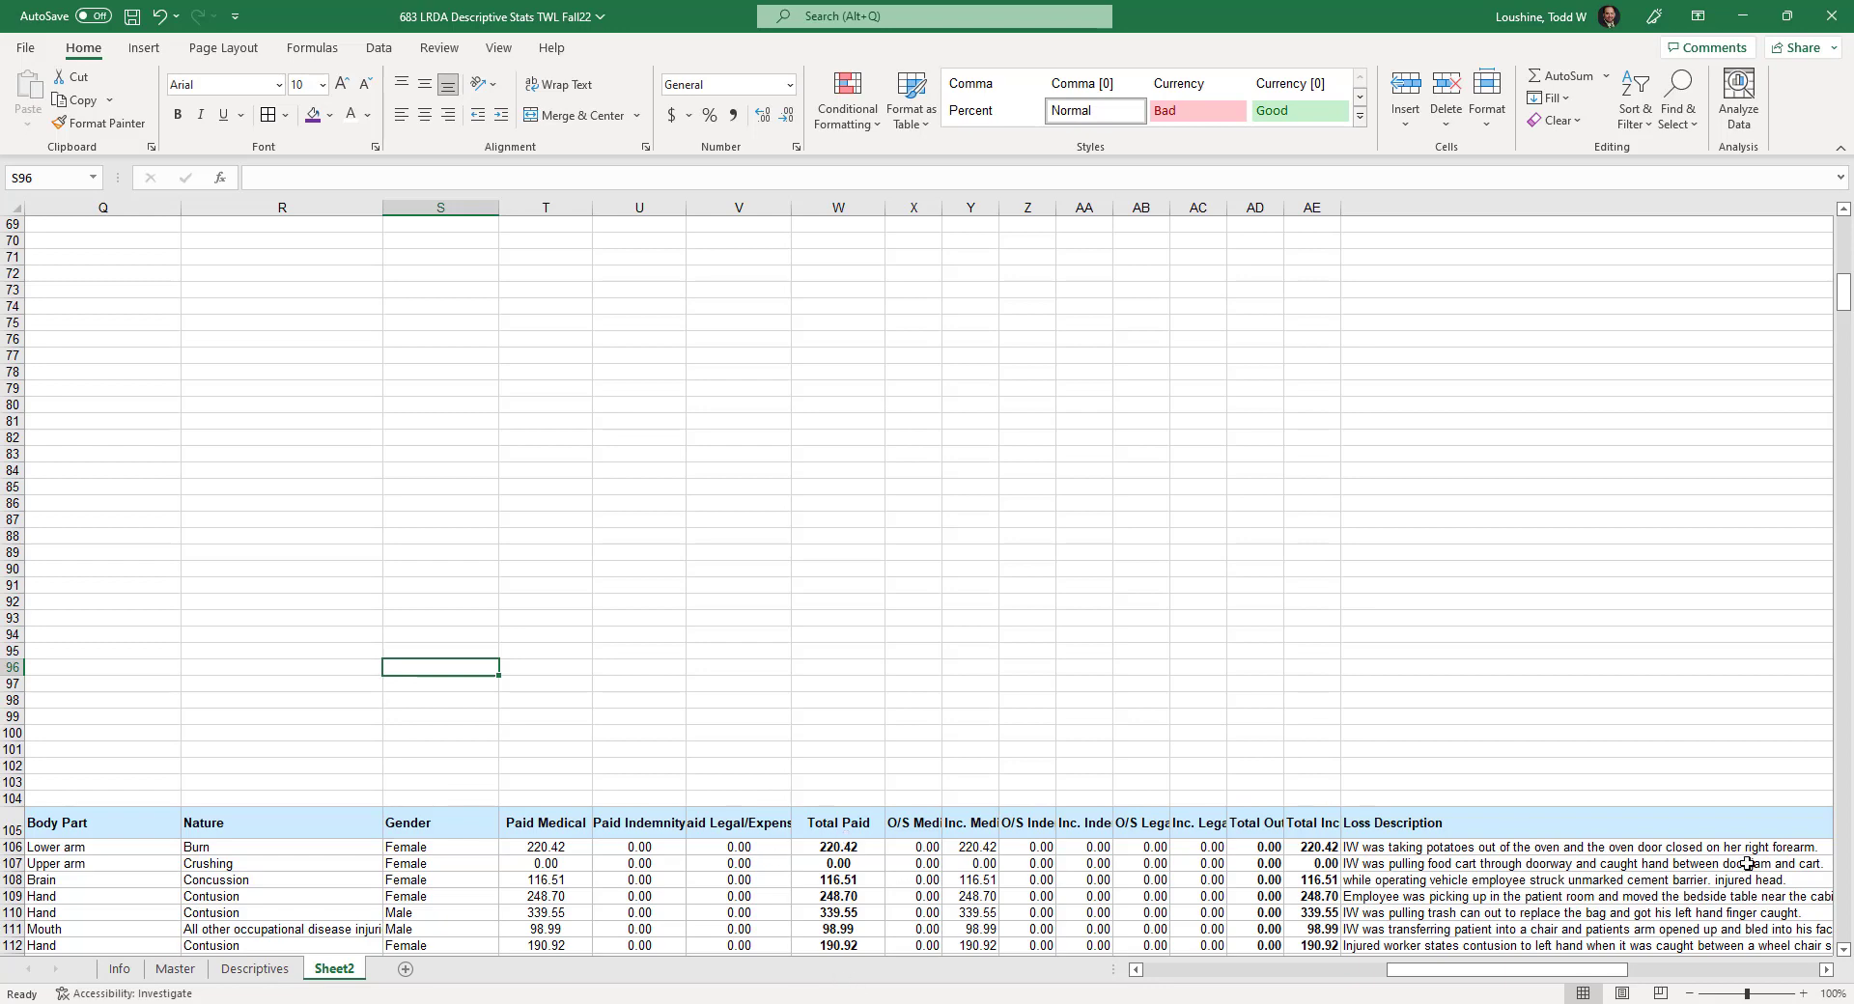
pyautogui.moveTo(1844, 295); pyautogui.dragTo(1843, 224)
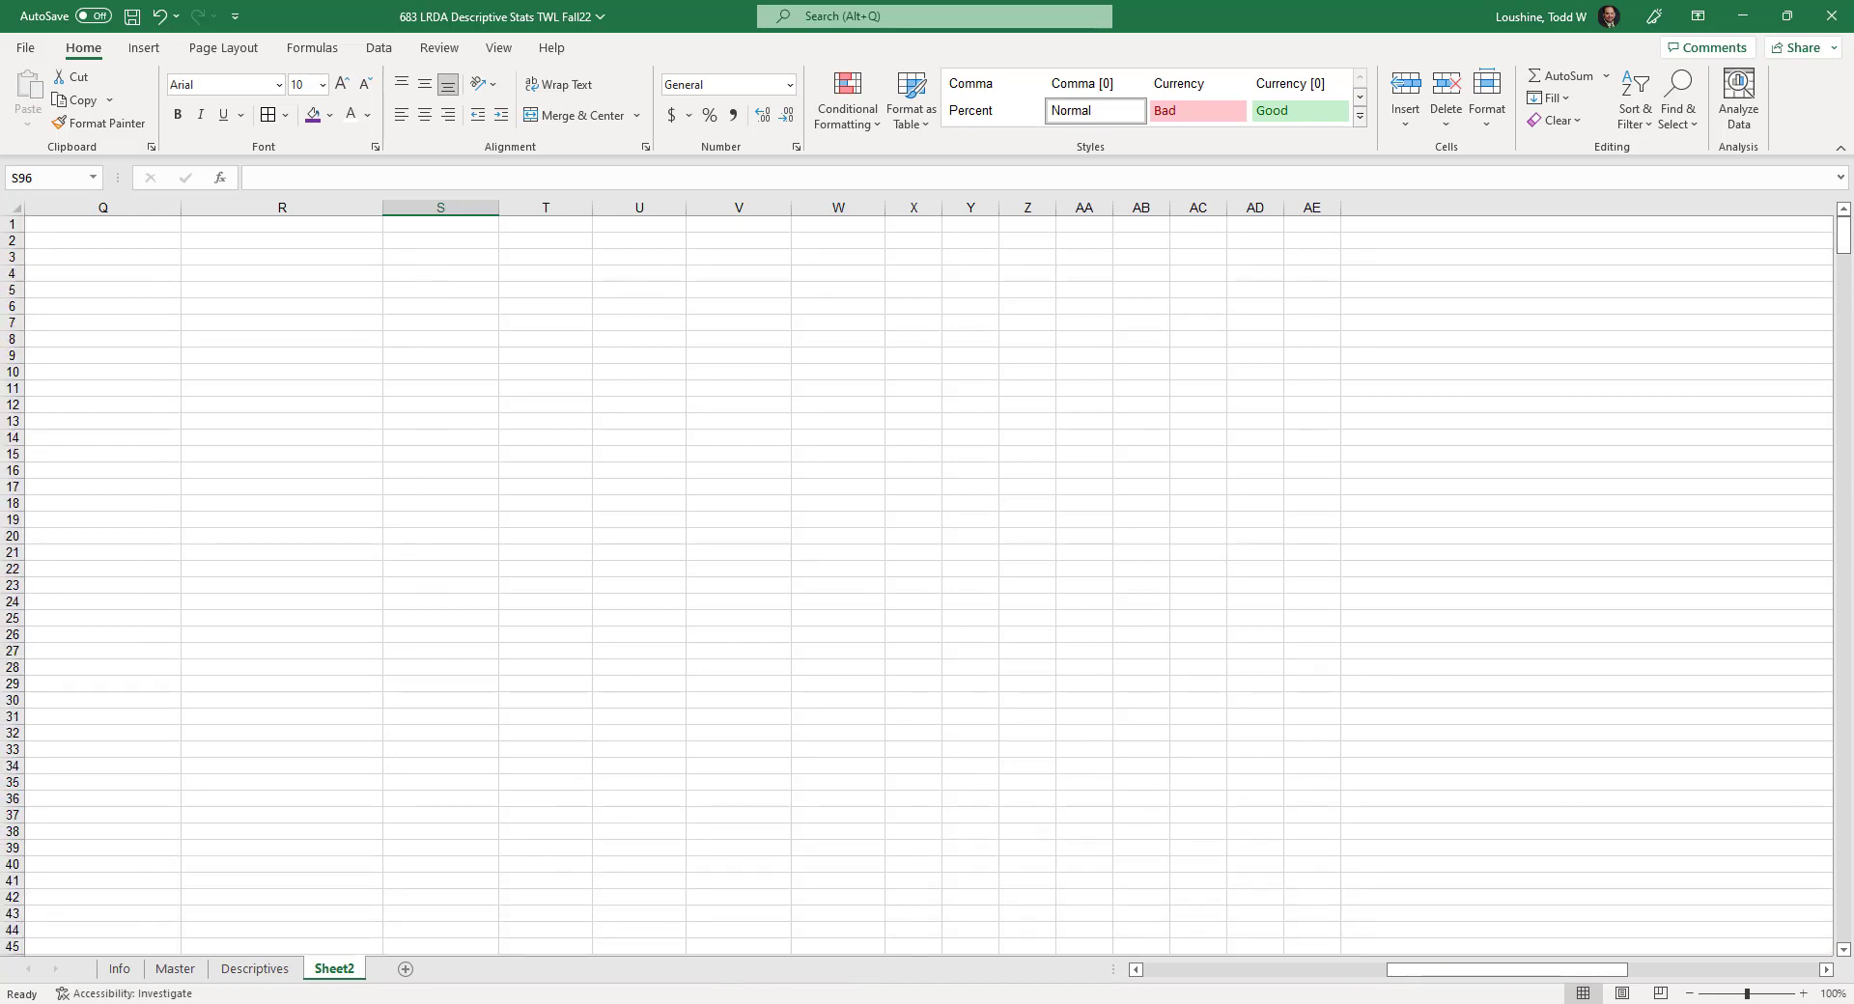
# - Copy the distribution table C4:F106 from the 483 workbook's Distr Key sheet and paste it at V1 on the 683 workbook's Sheet2
pyautogui.moveTo(783, 1003)
pyautogui.click(679, 931)
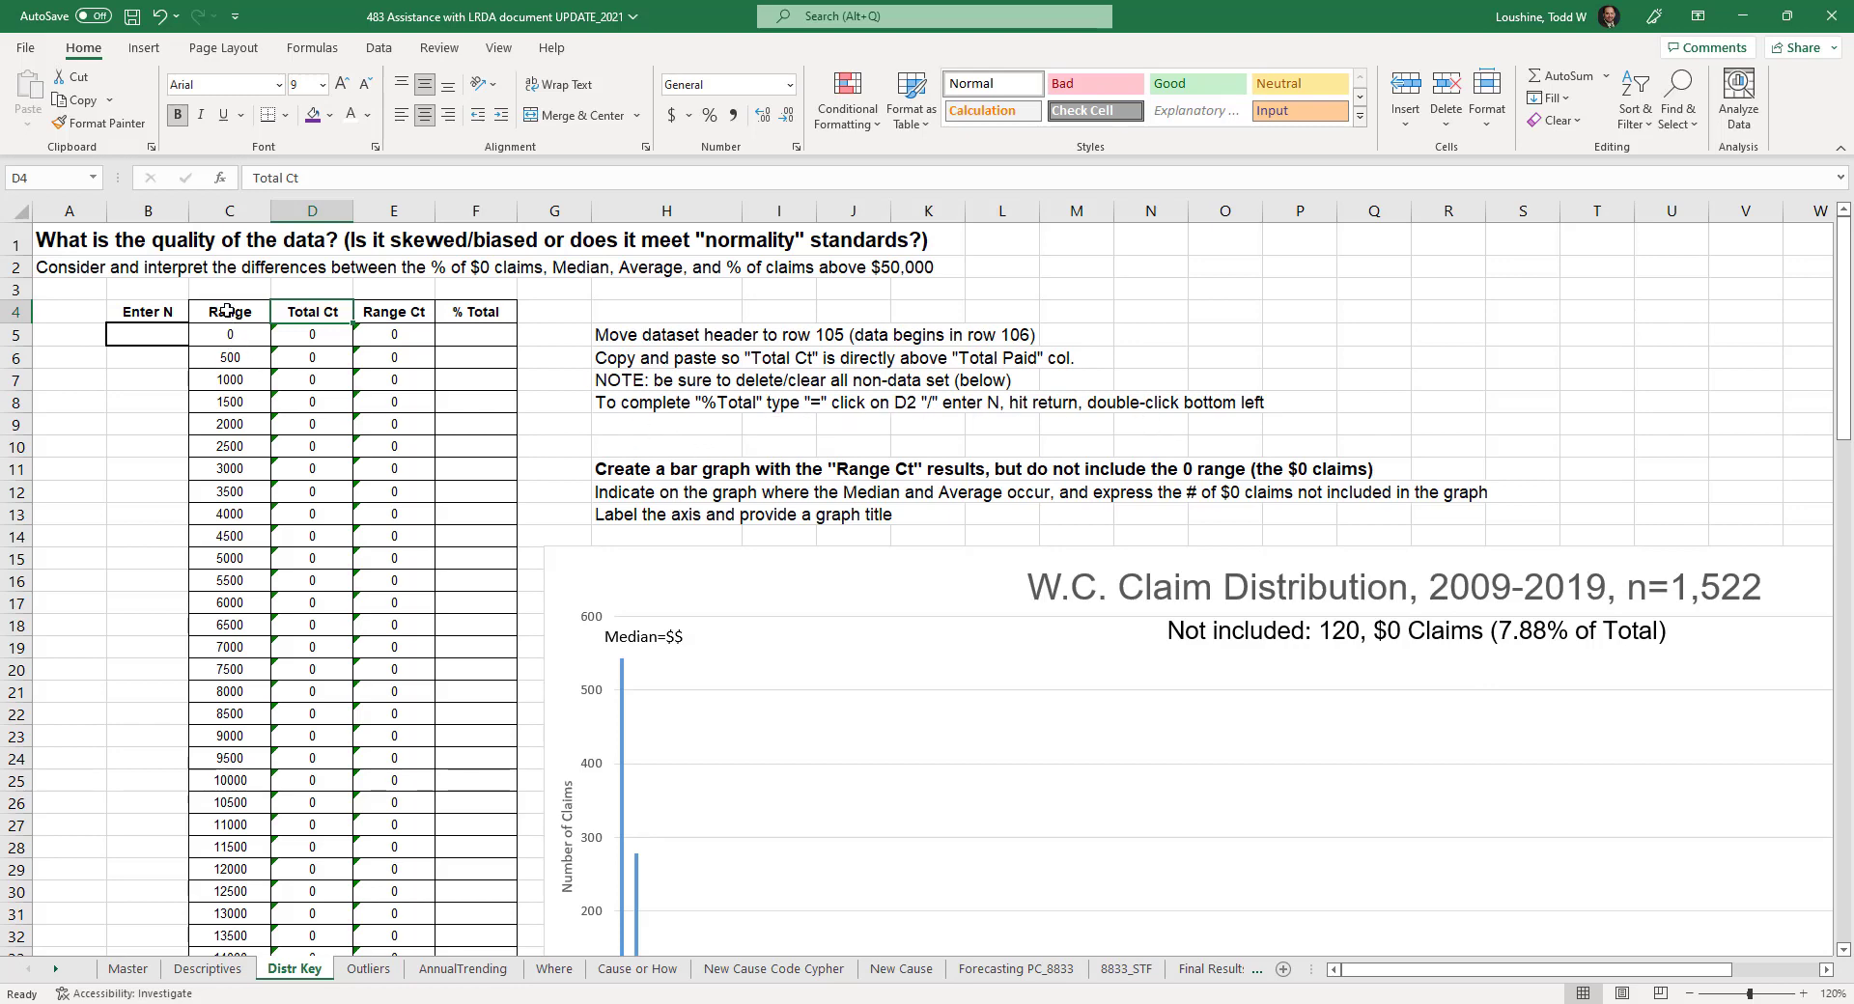
pyautogui.moveTo(228, 312); pyautogui.dragTo(449, 919)
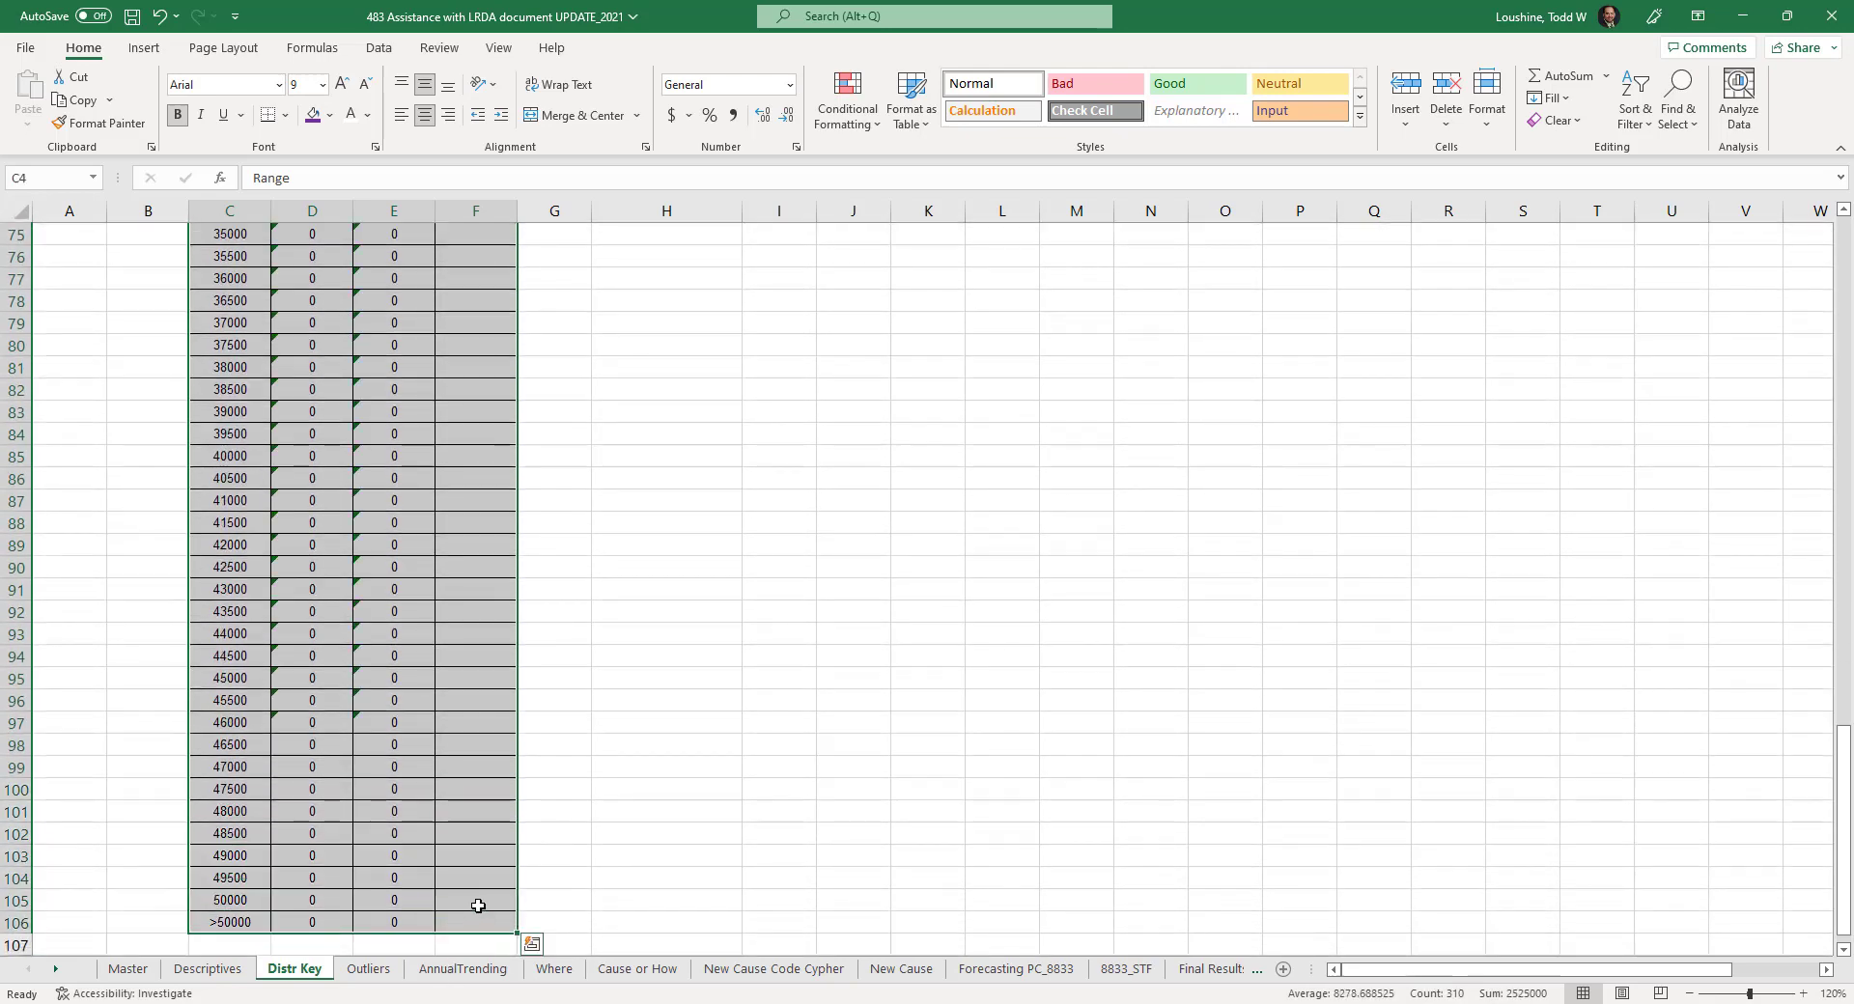
pyautogui.hotkey('ctrl', 'c')
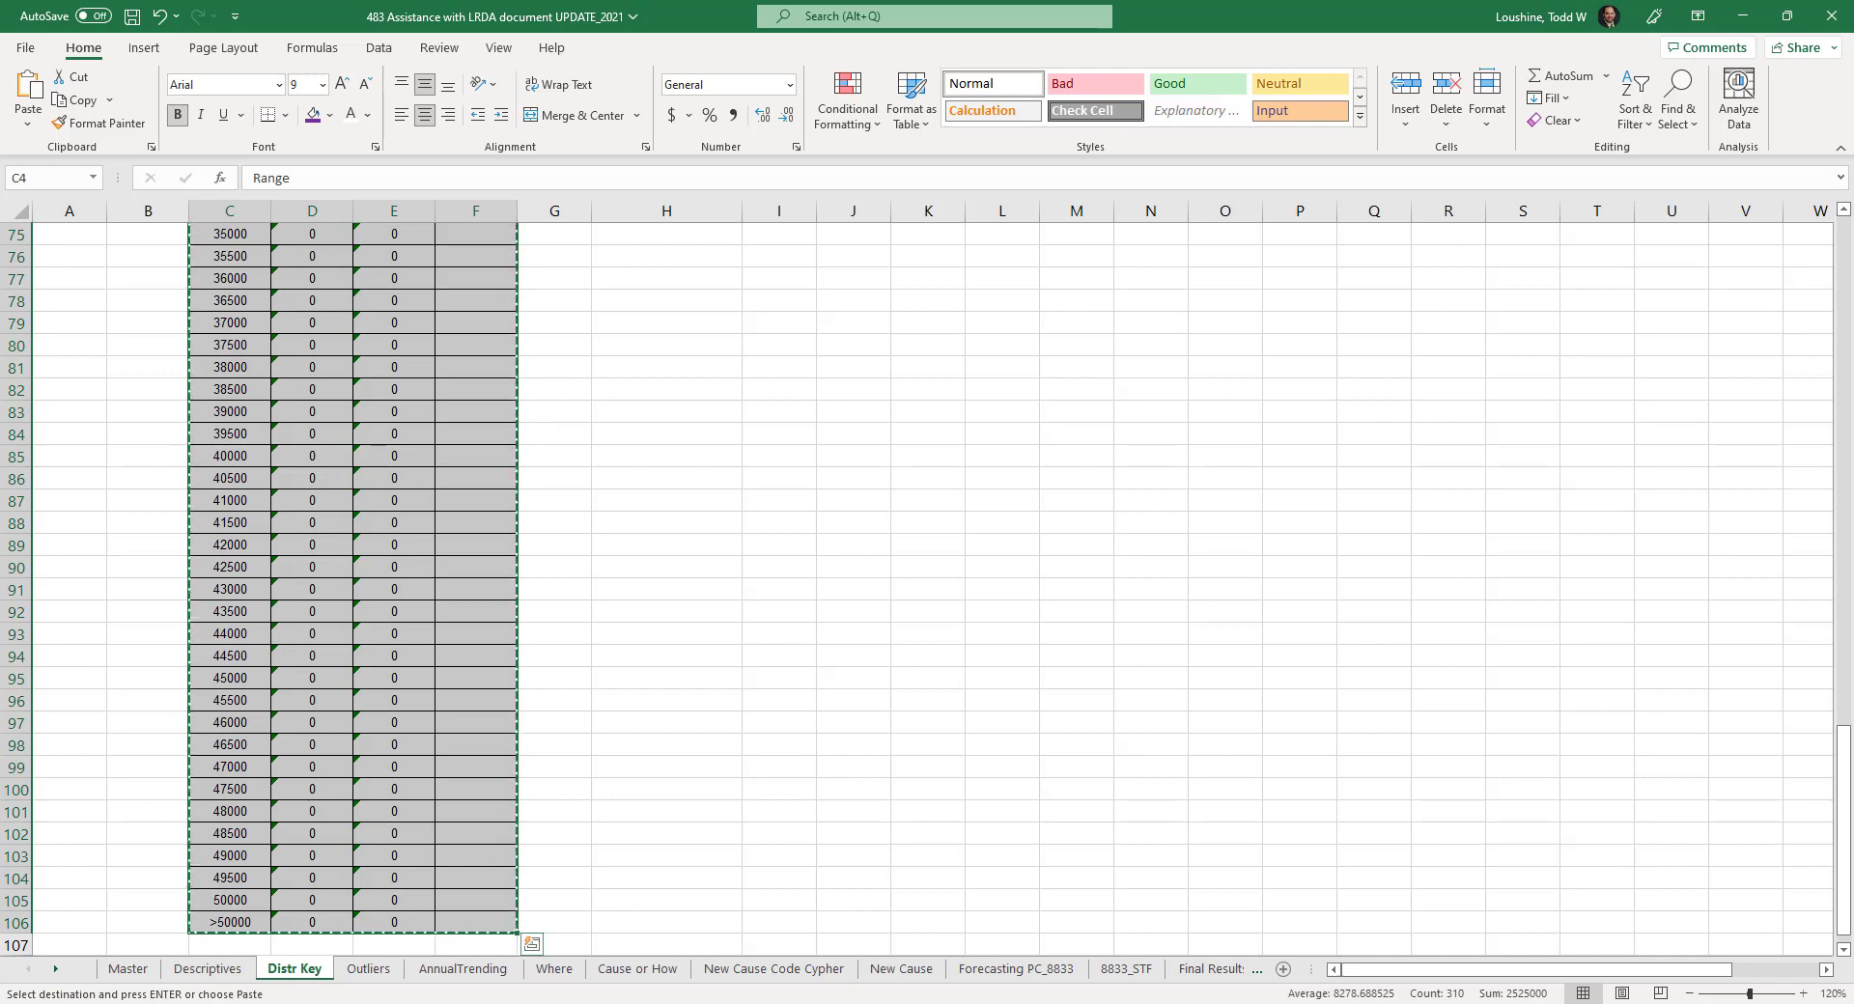
pyautogui.click(782, 1003)
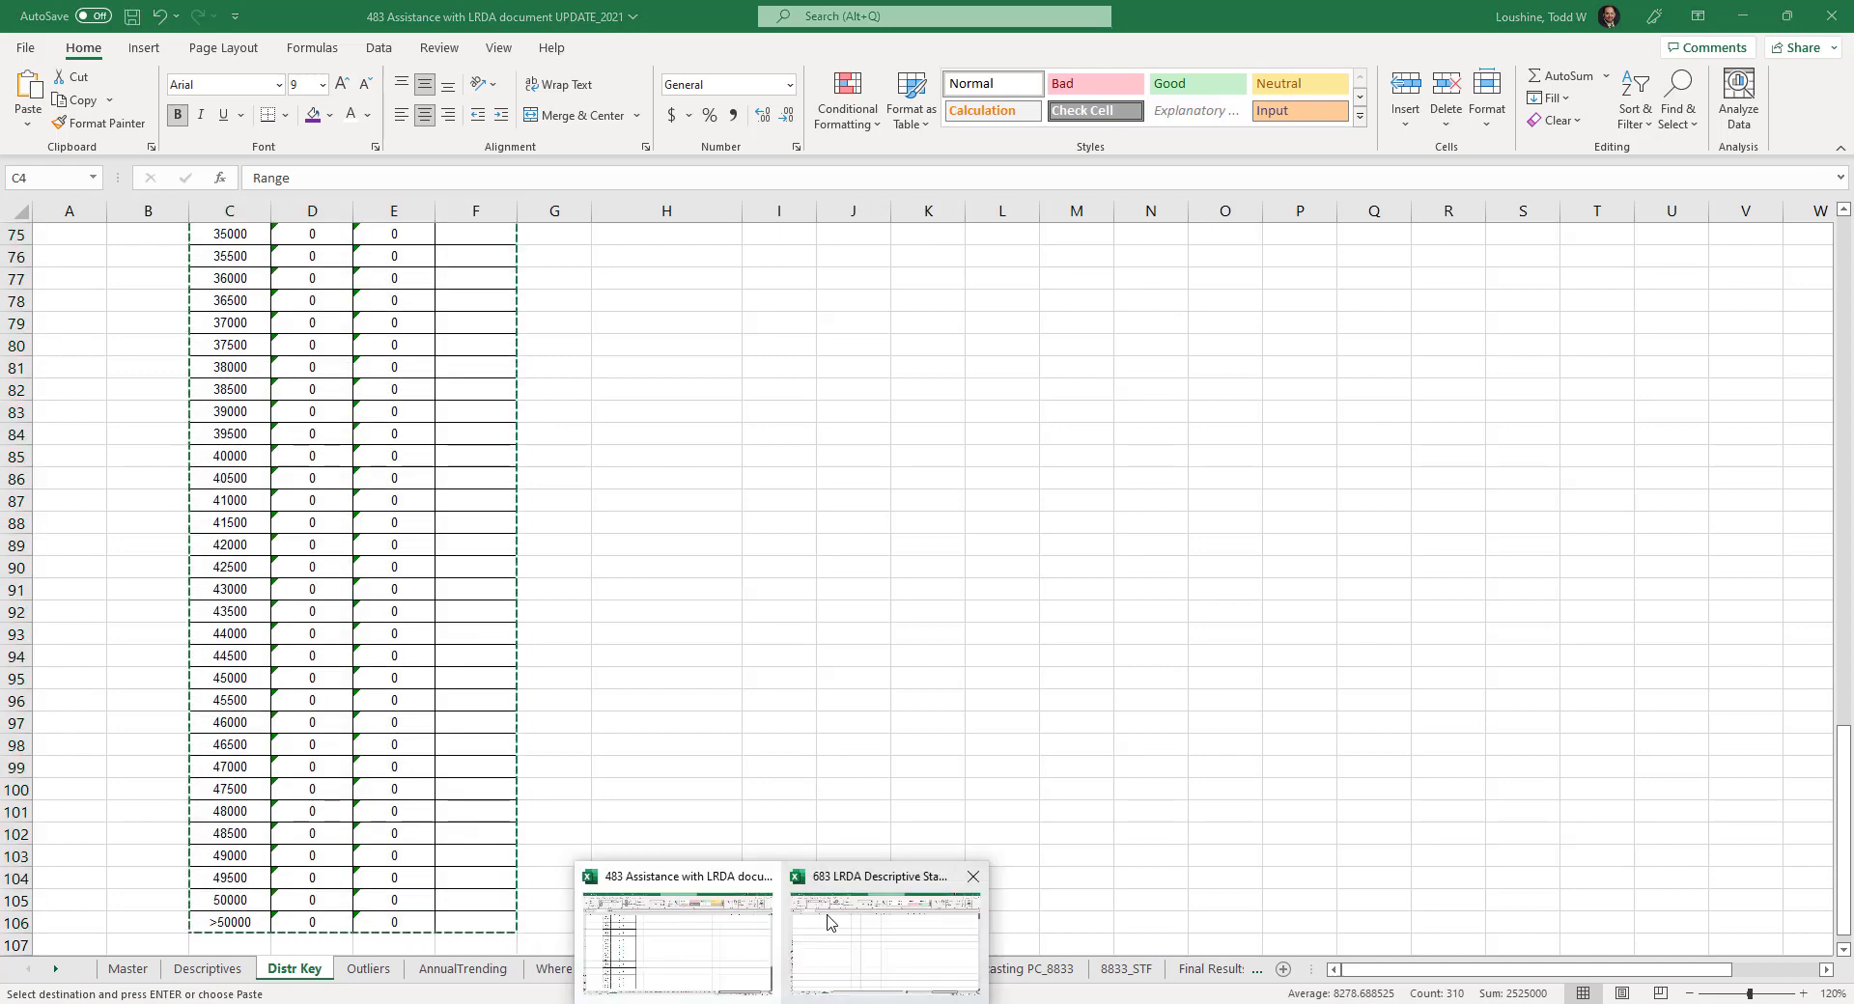
pyautogui.click(848, 917)
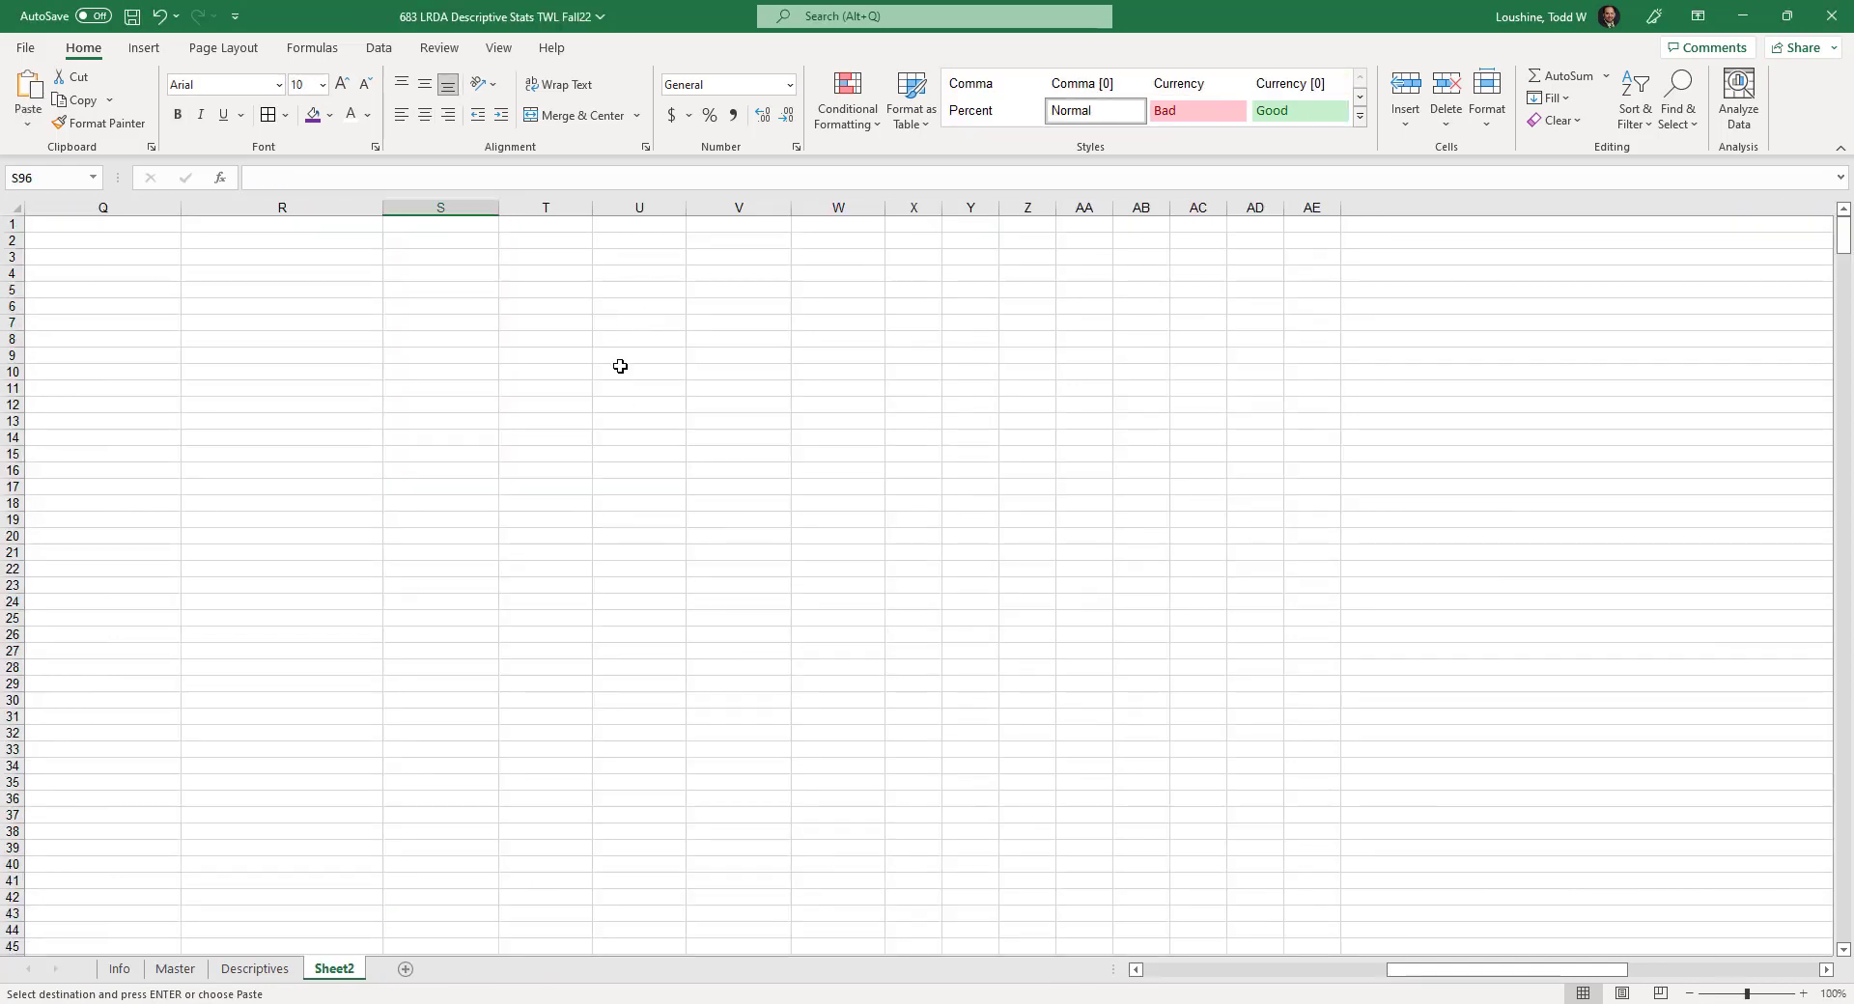
pyautogui.click(753, 223)
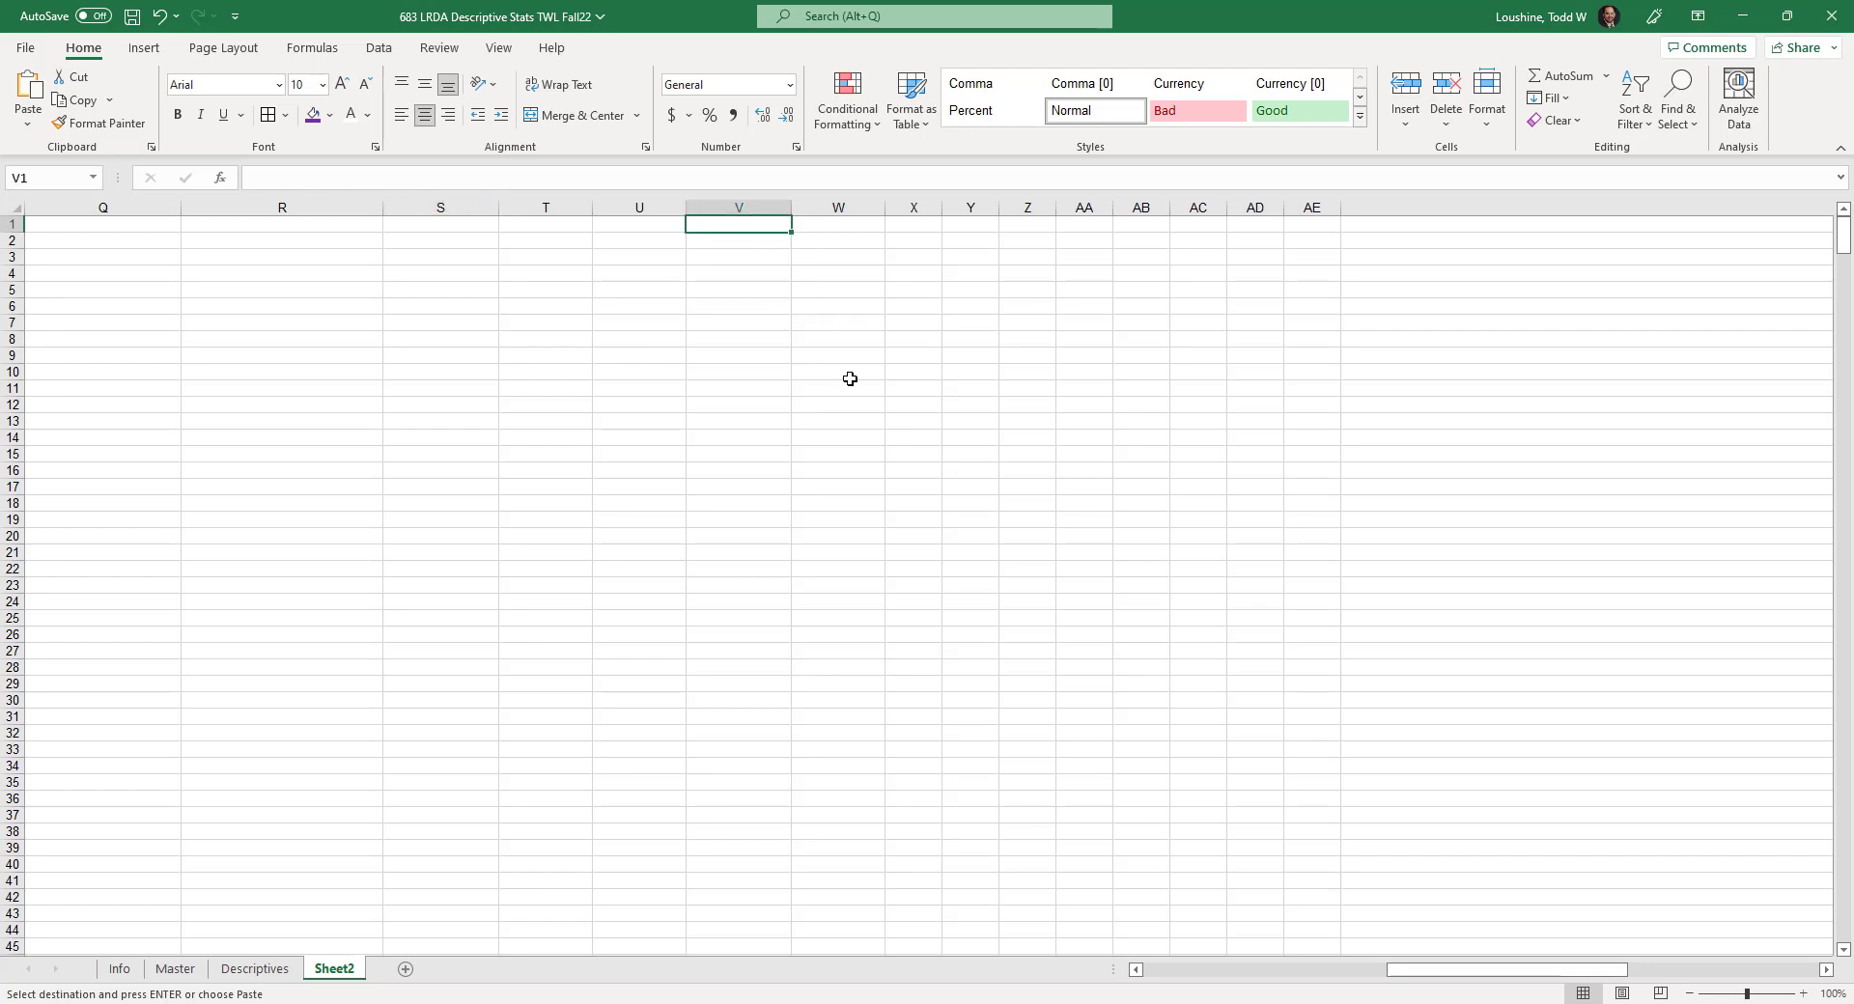
pyautogui.hotkey('ctrl', 'v')
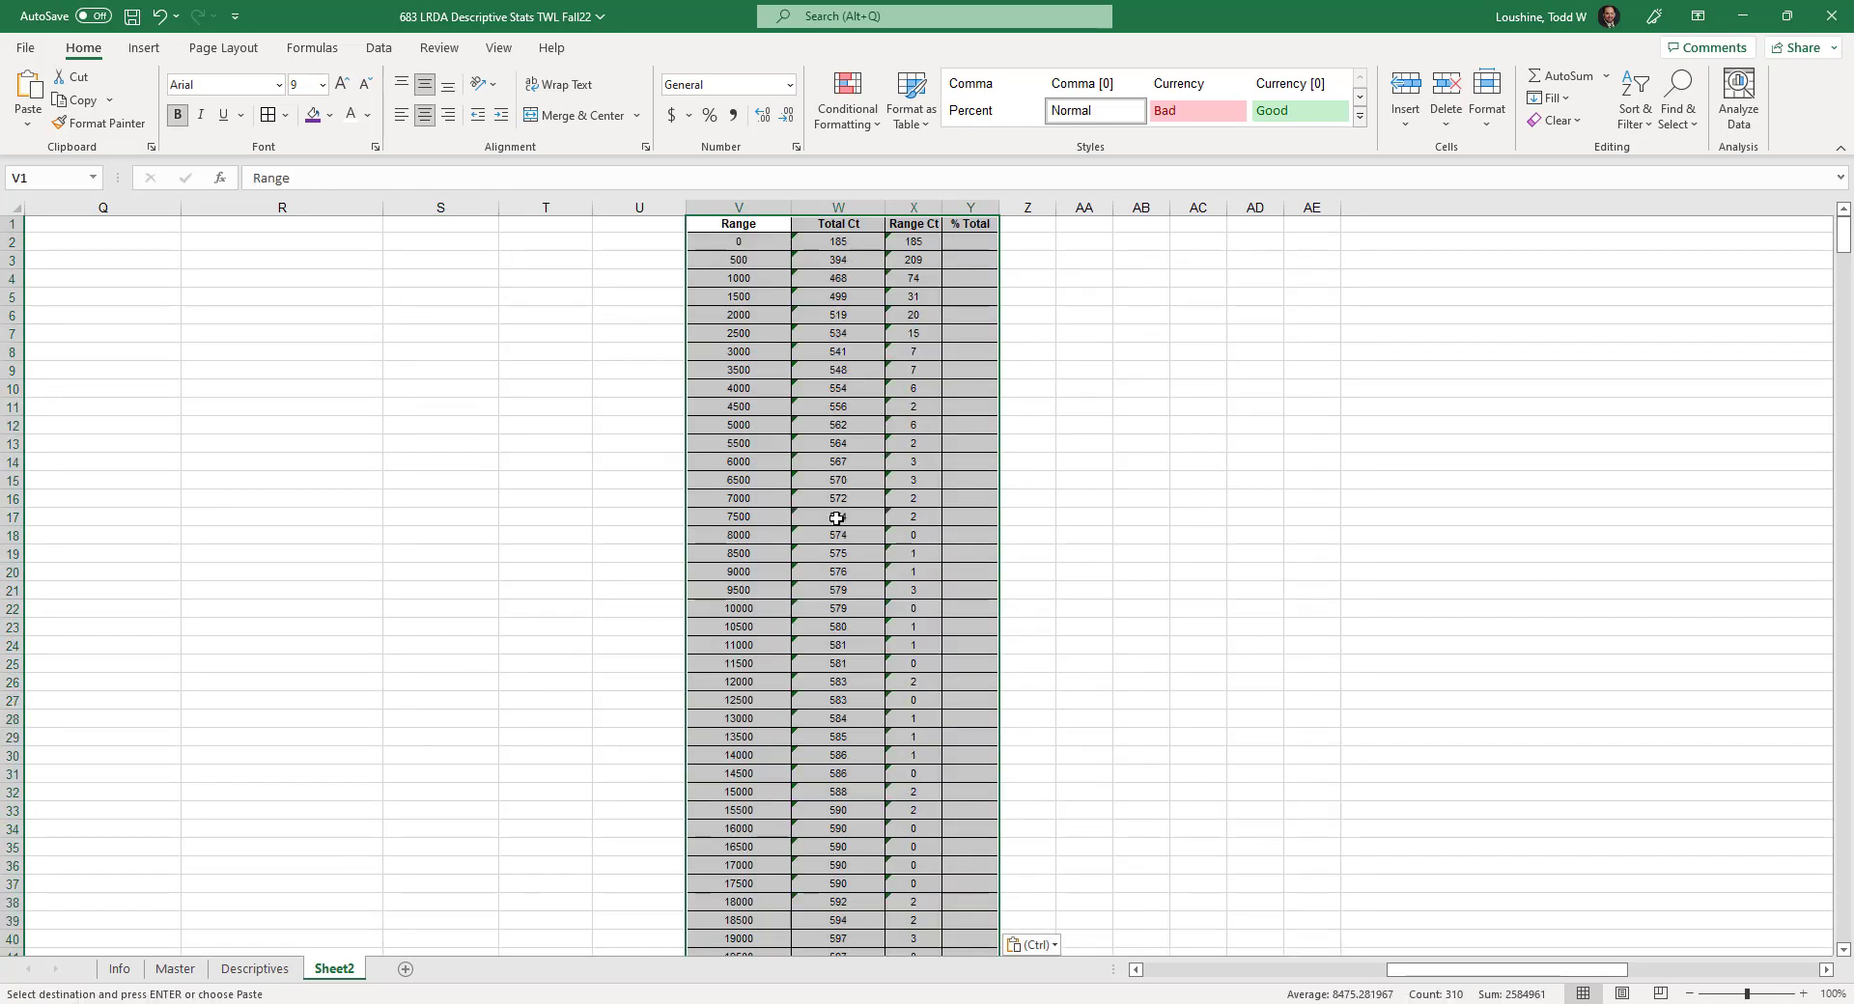
pyautogui.click(1164, 405)
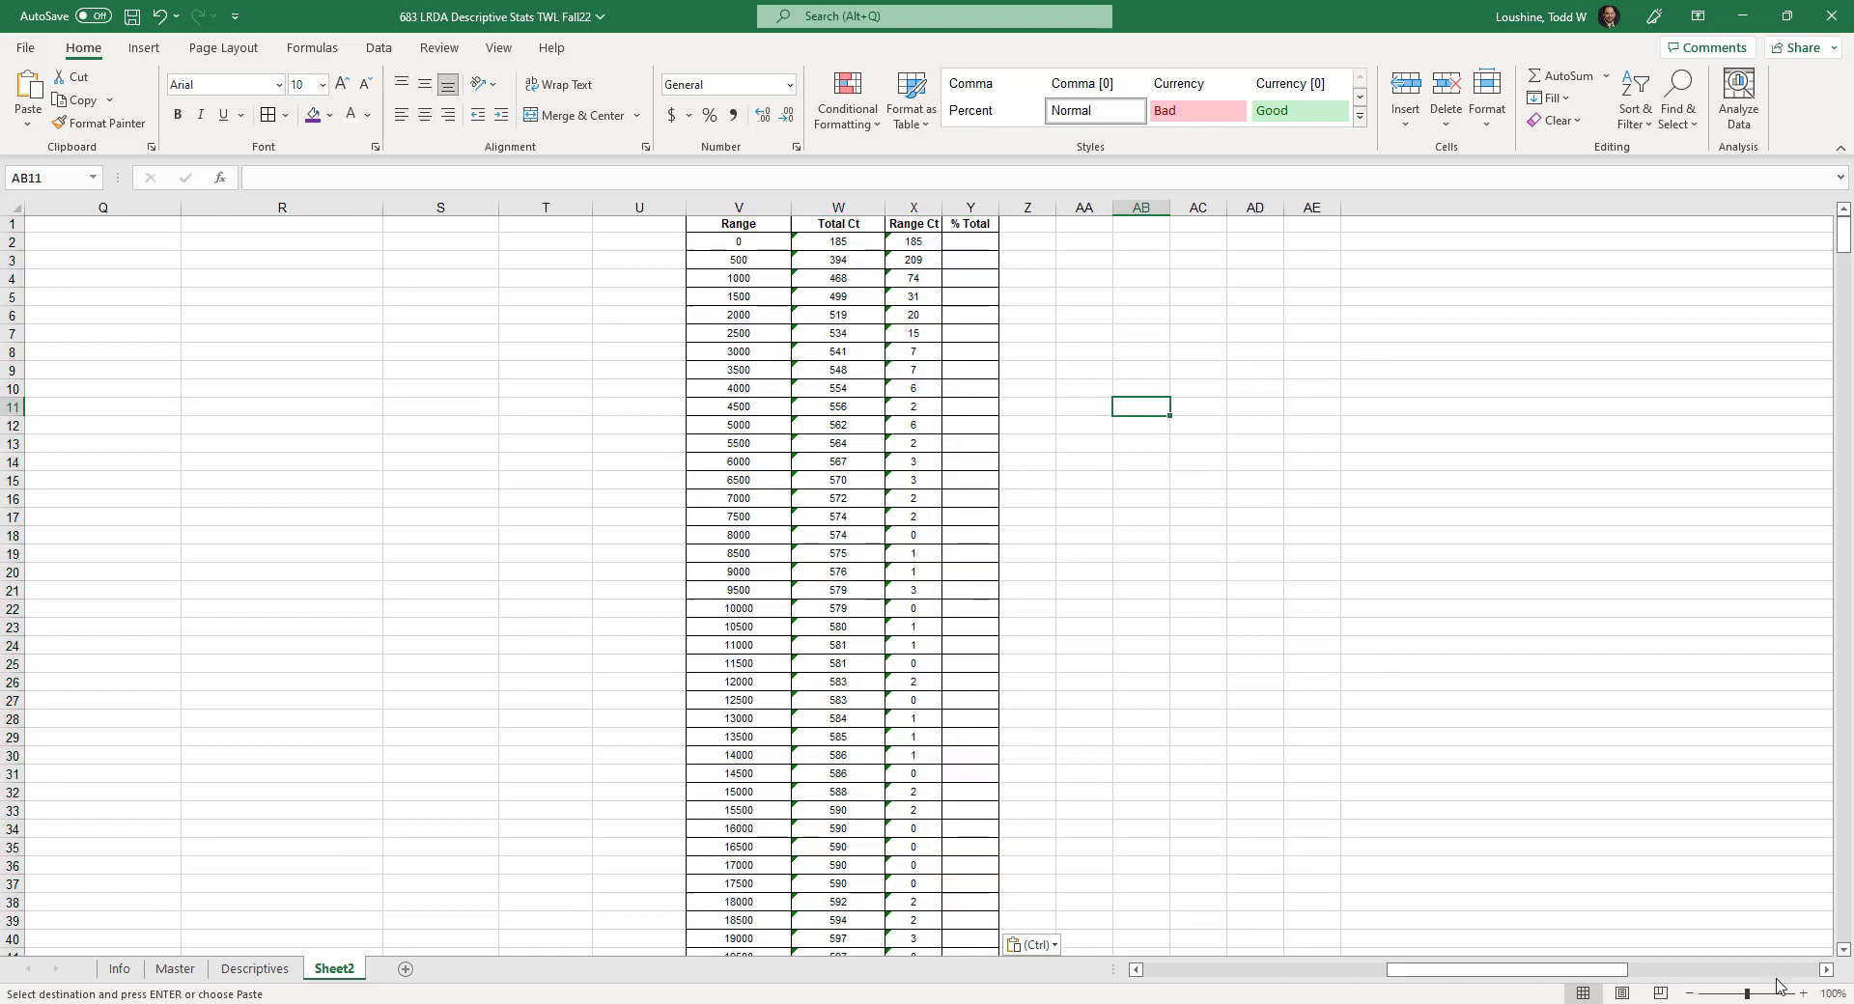
# - Enlarge the view to 140% and review the pasted distribution counts down to the >50000 row, including its formula in W103
pyautogui.click(1802, 997)
pyautogui.click(1802, 997)
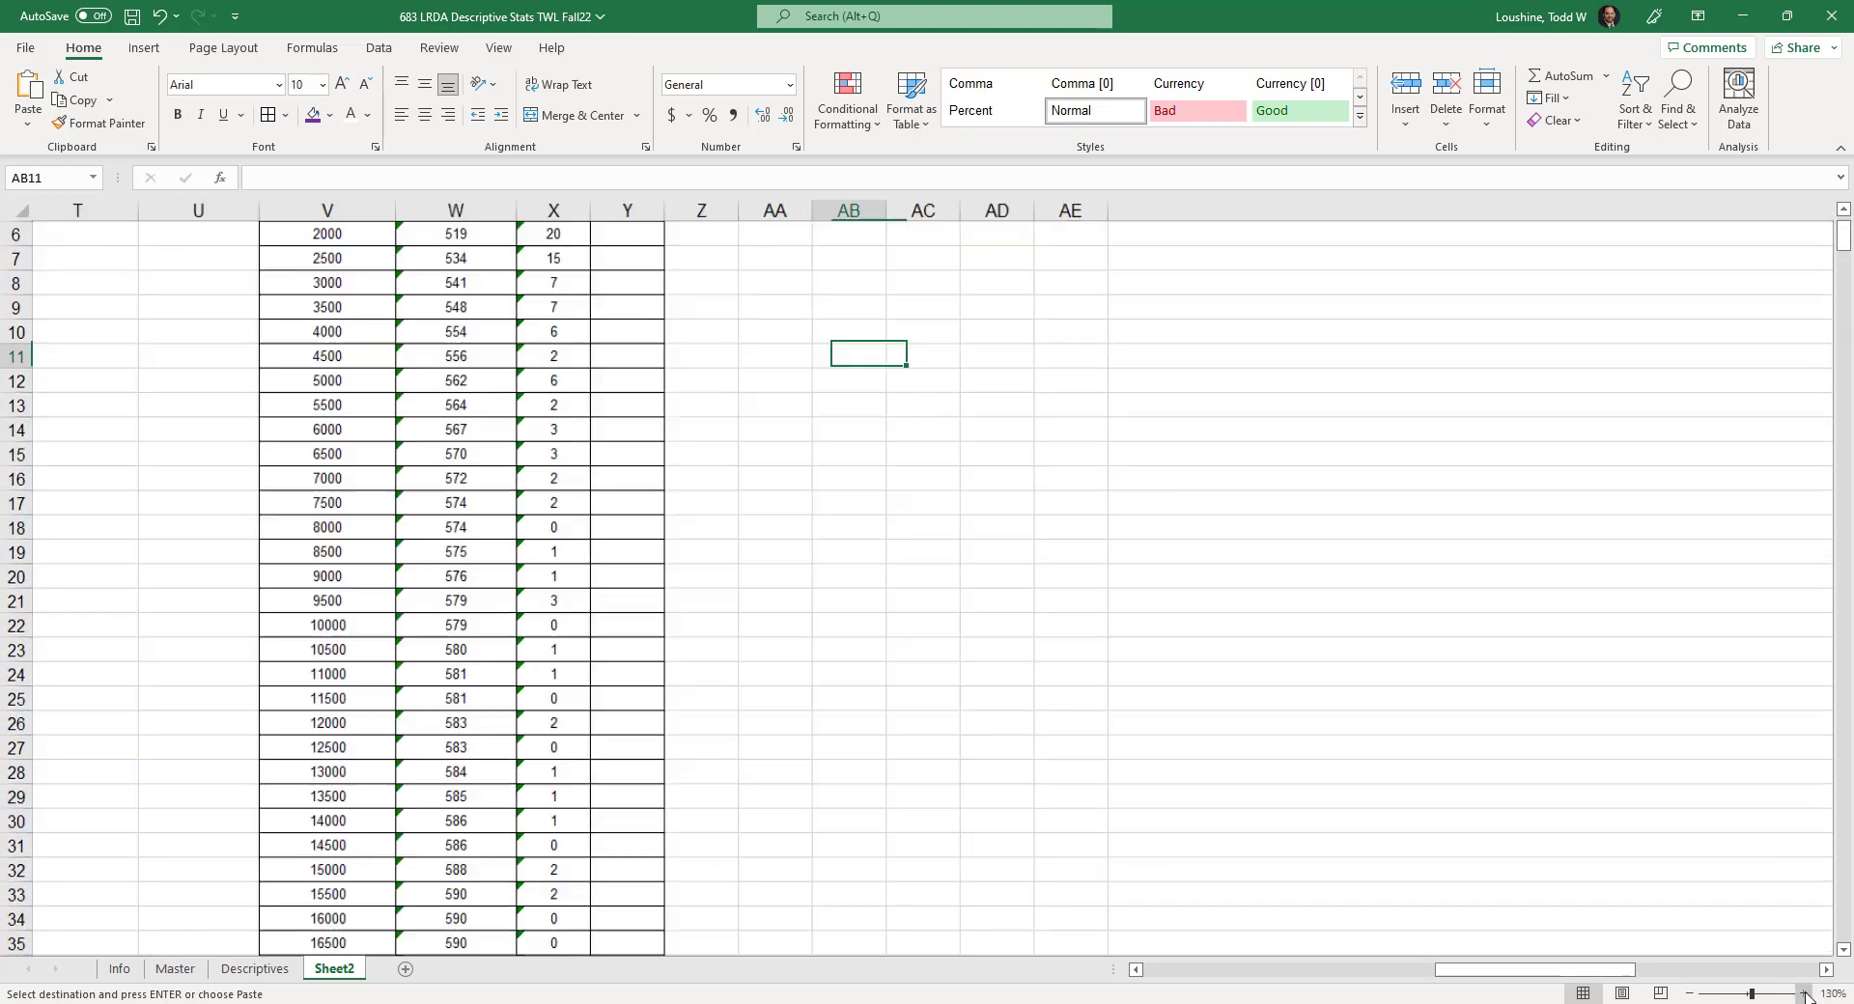
pyautogui.click(1802, 997)
pyautogui.click(1802, 998)
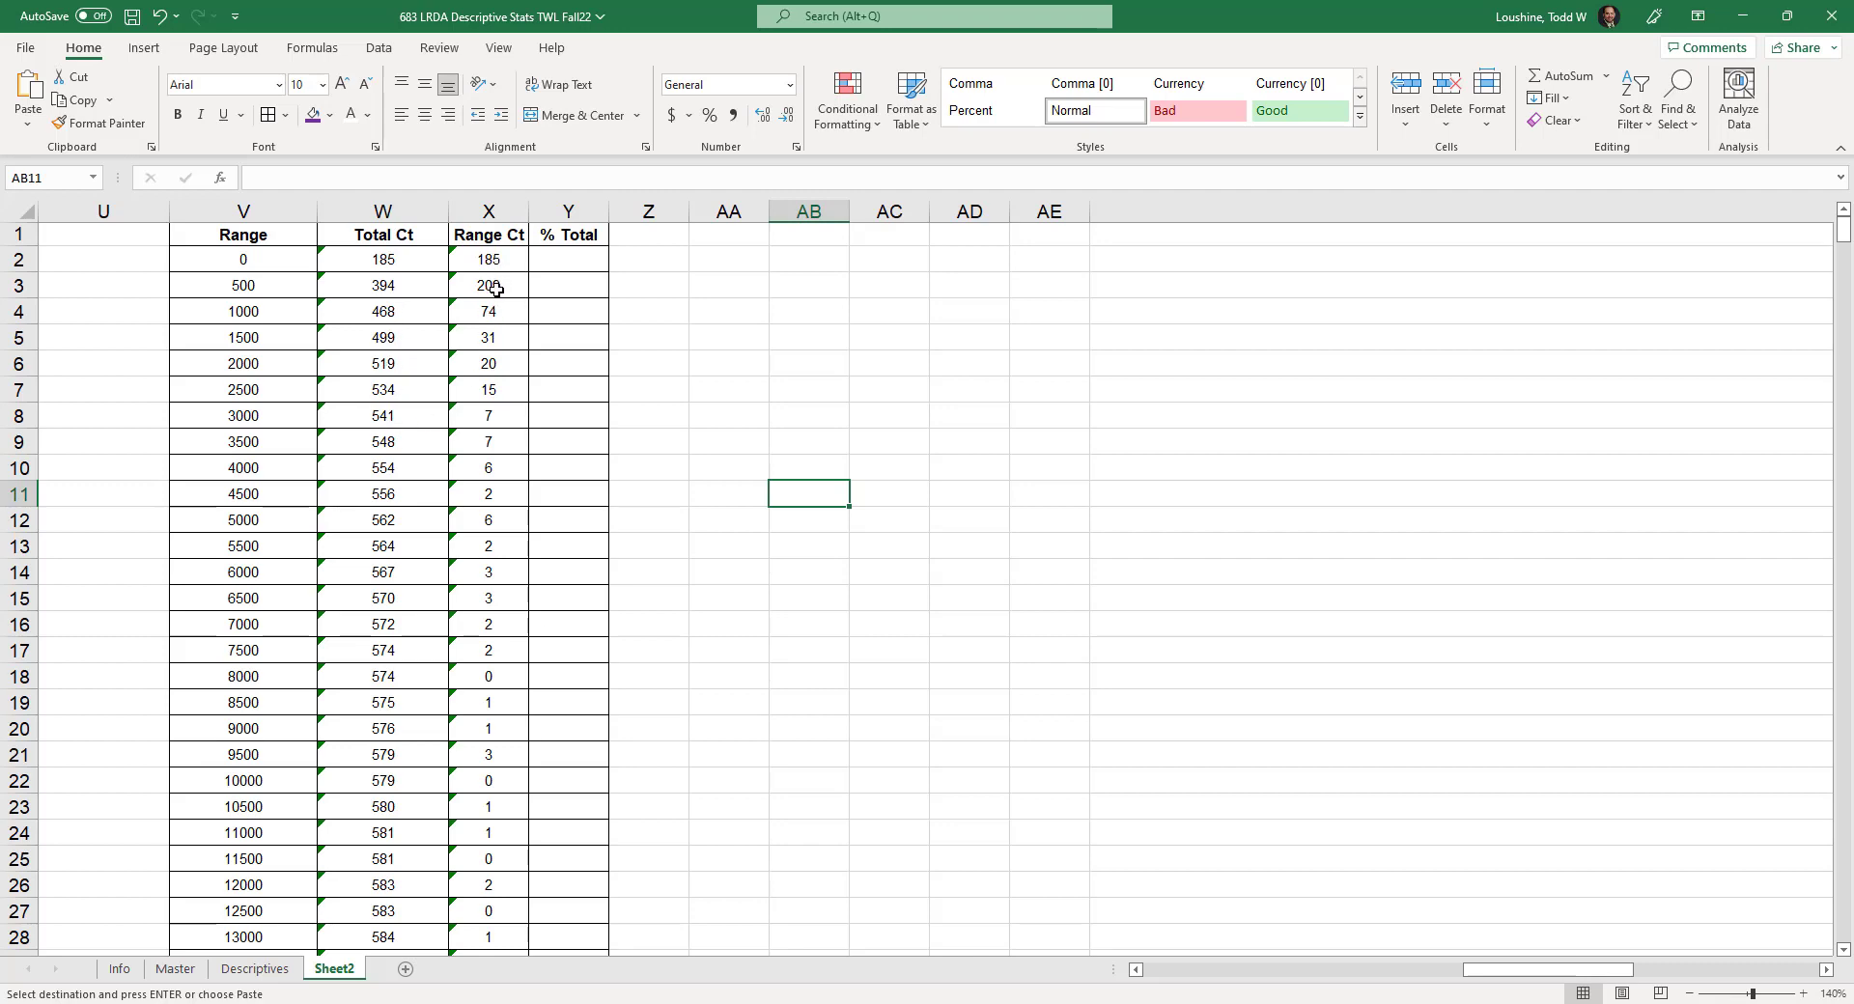
pyautogui.scroll(-20, 438, 442)
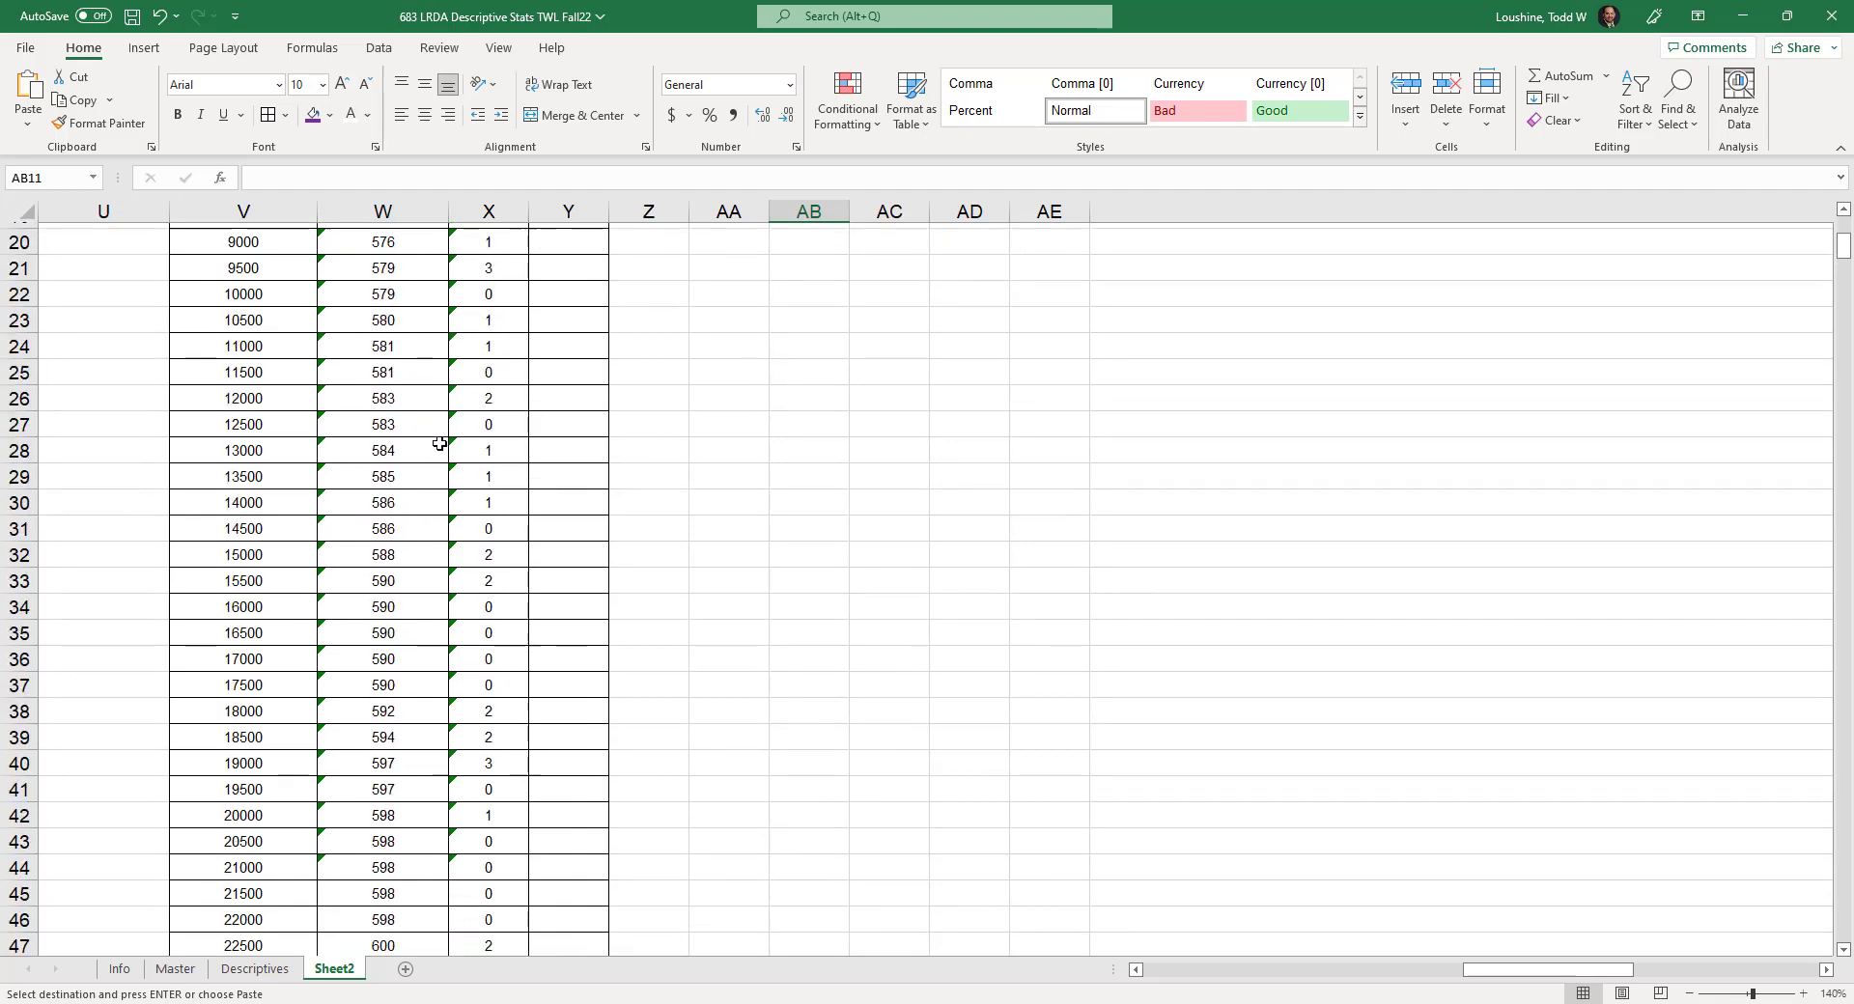
pyautogui.scroll(20, 449, 445)
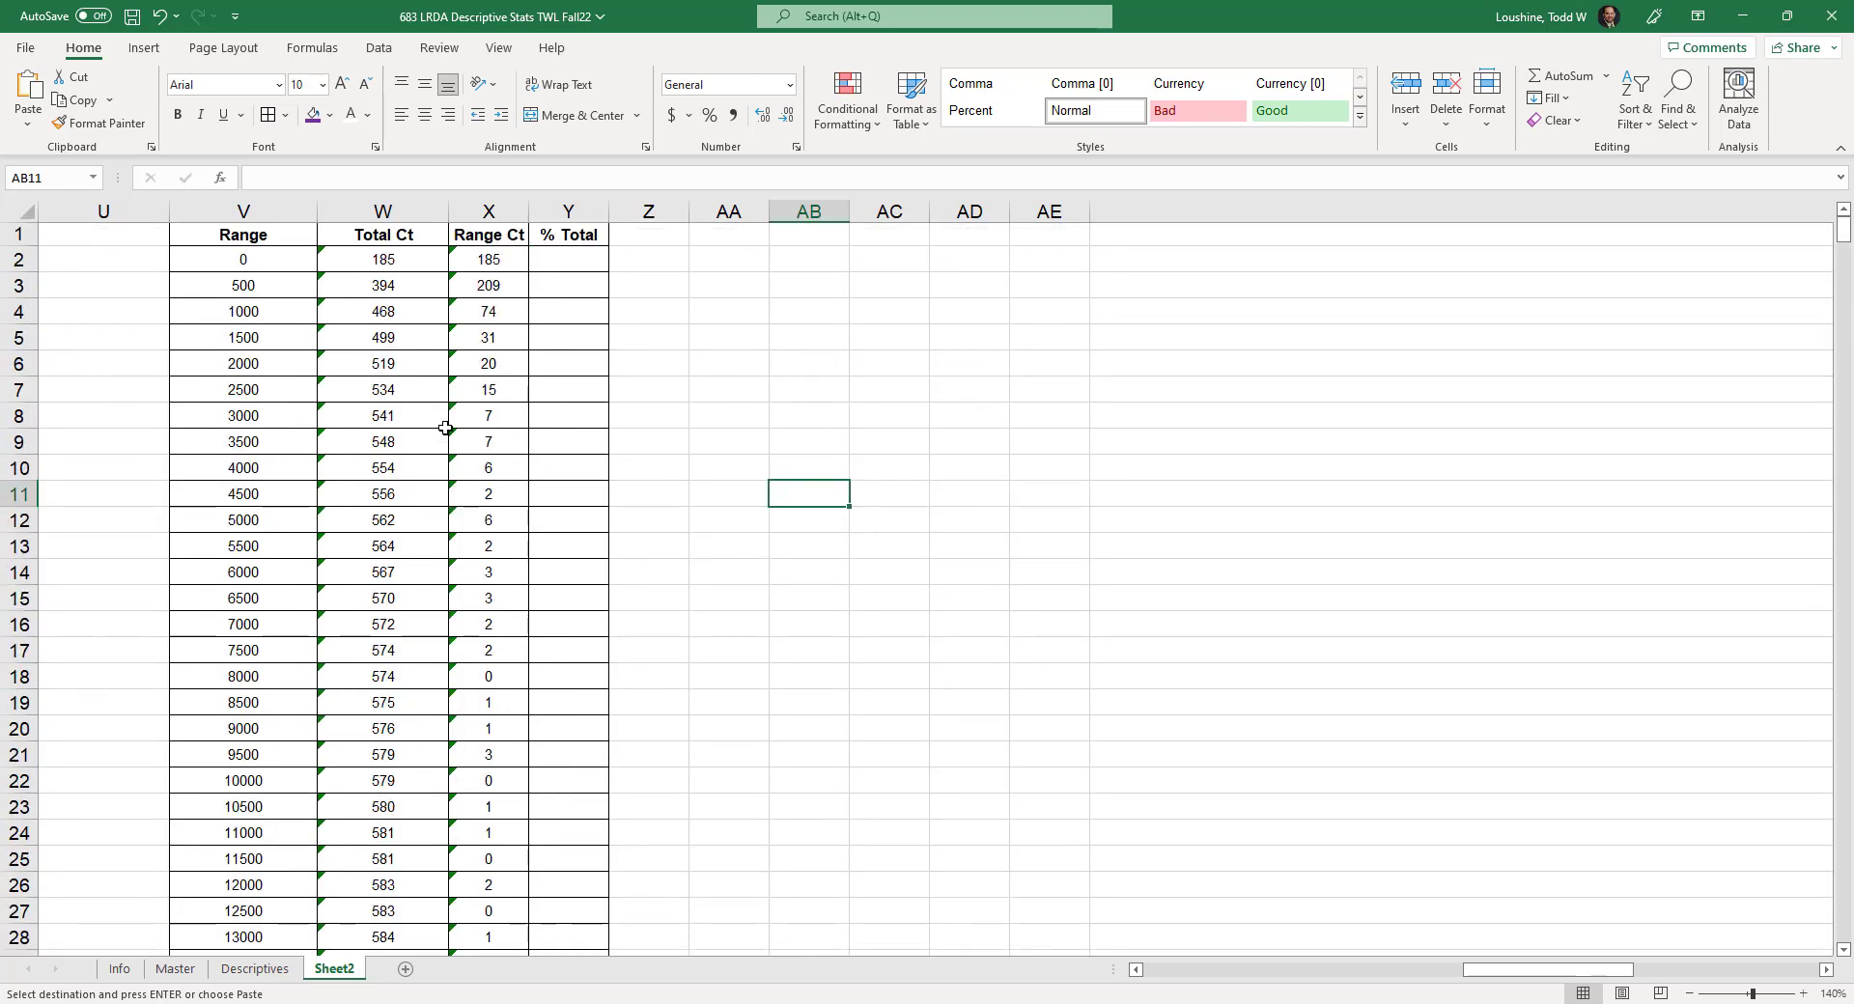
pyautogui.scroll(-20, 445, 428)
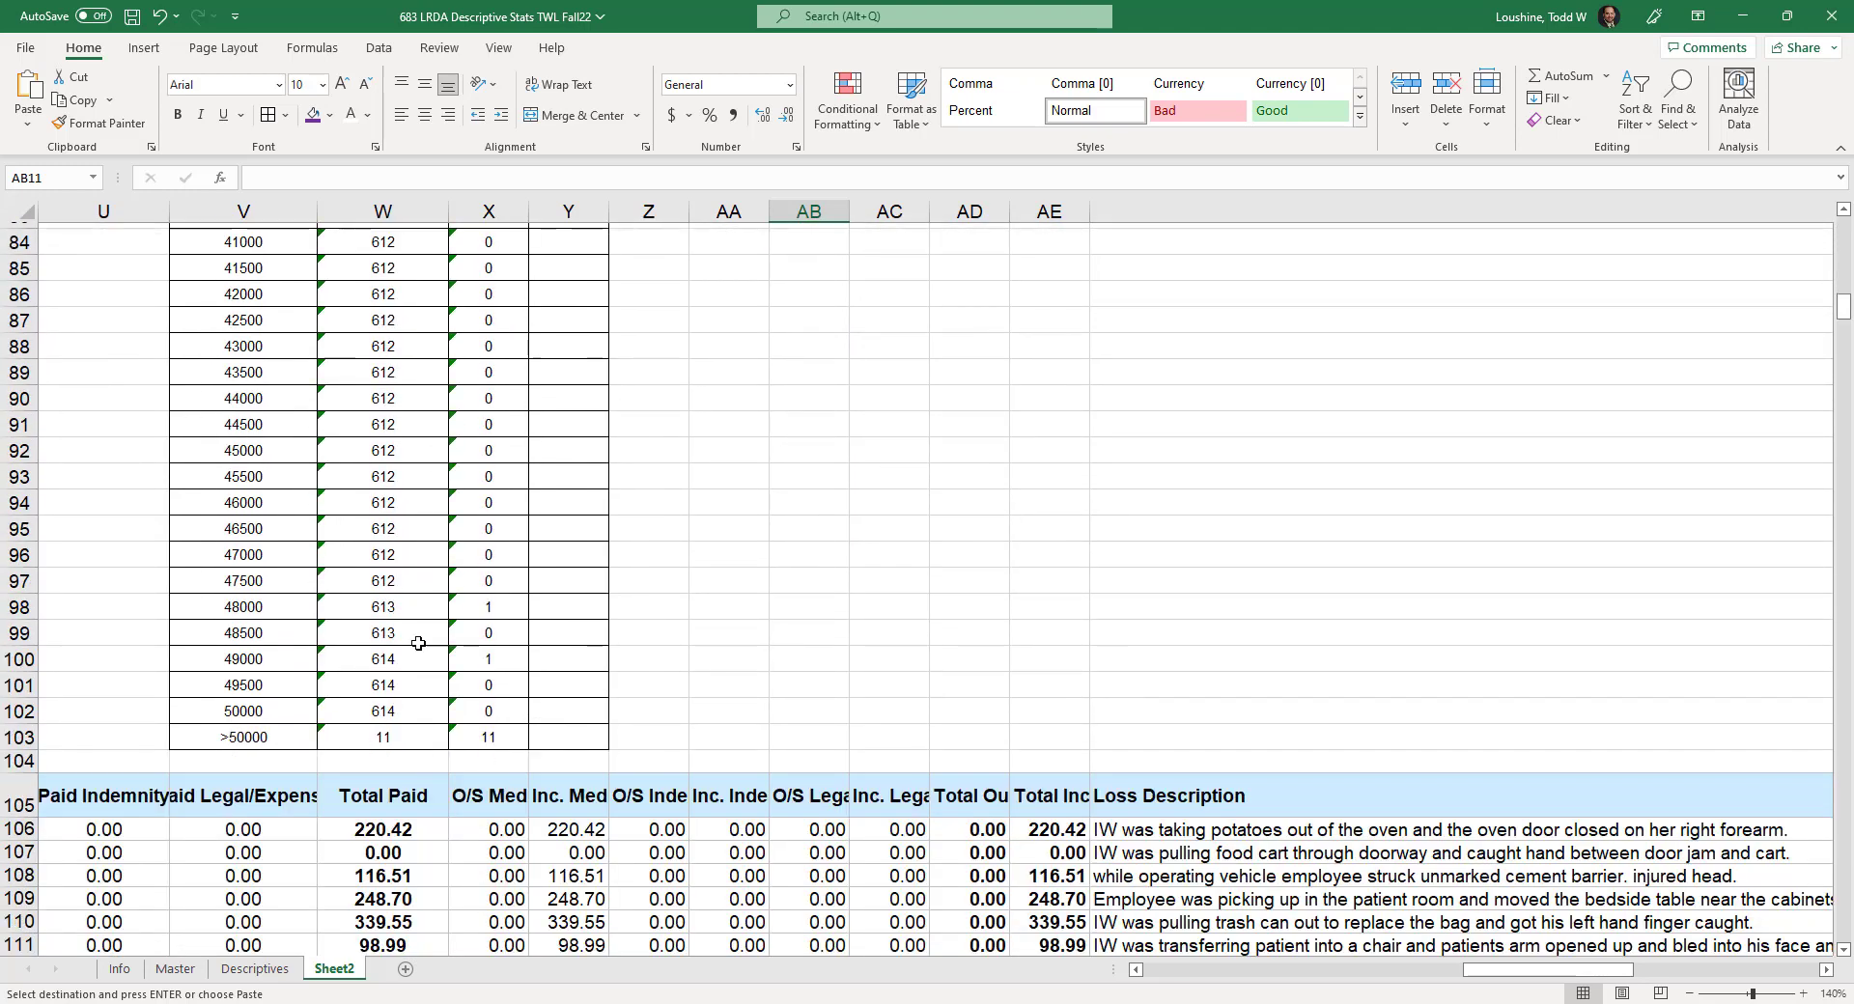
pyautogui.click(396, 711)
pyautogui.click(423, 741)
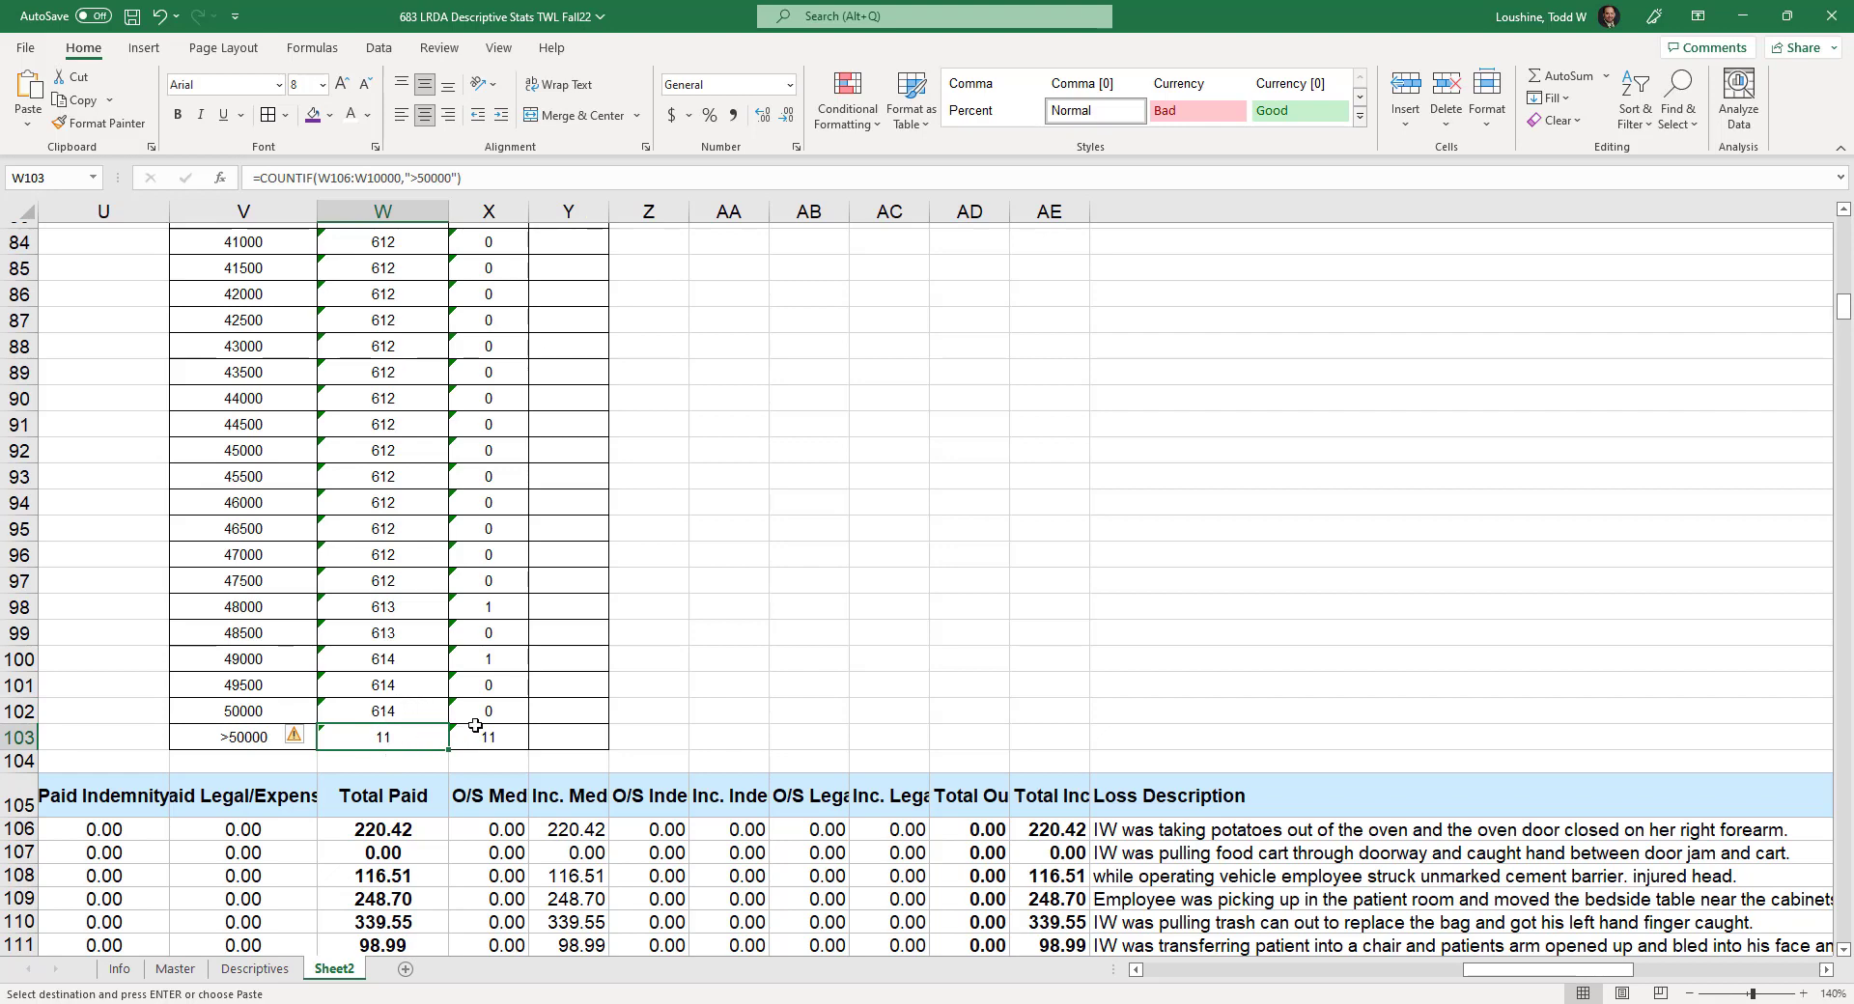
pyautogui.click(705, 581)
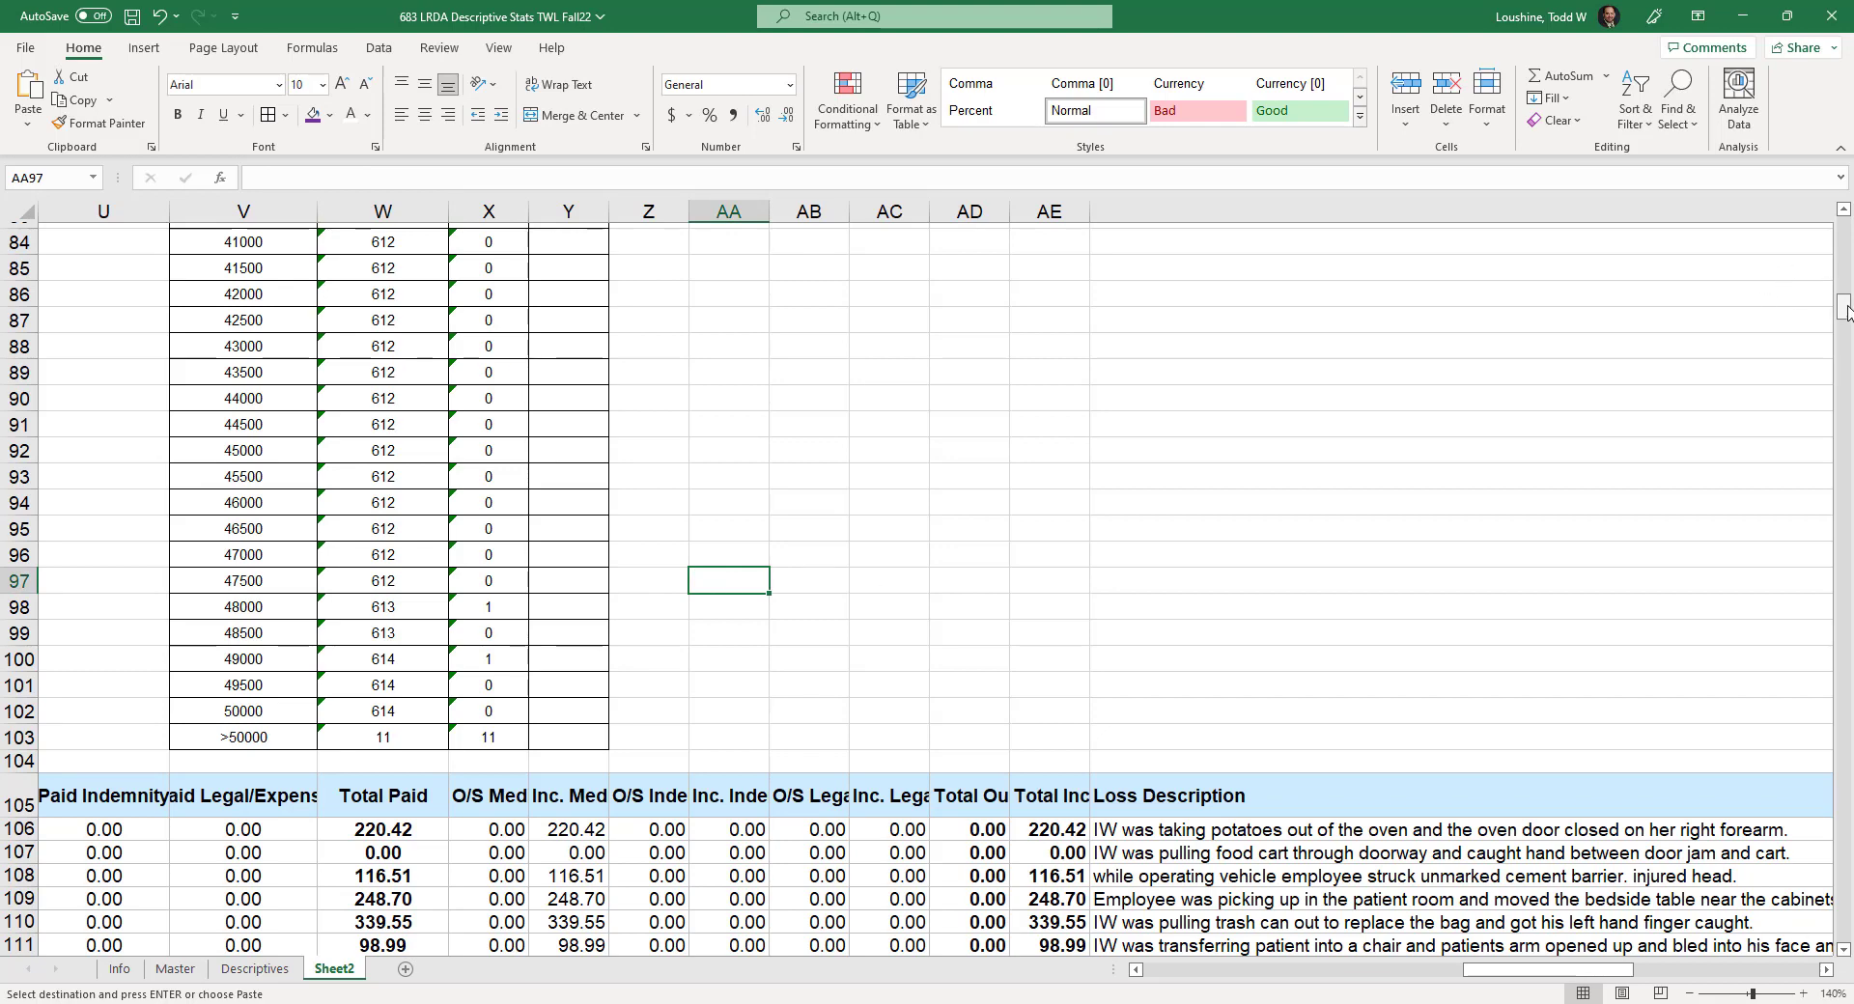
pyautogui.moveTo(1846, 309); pyautogui.dragTo(1846, 229)
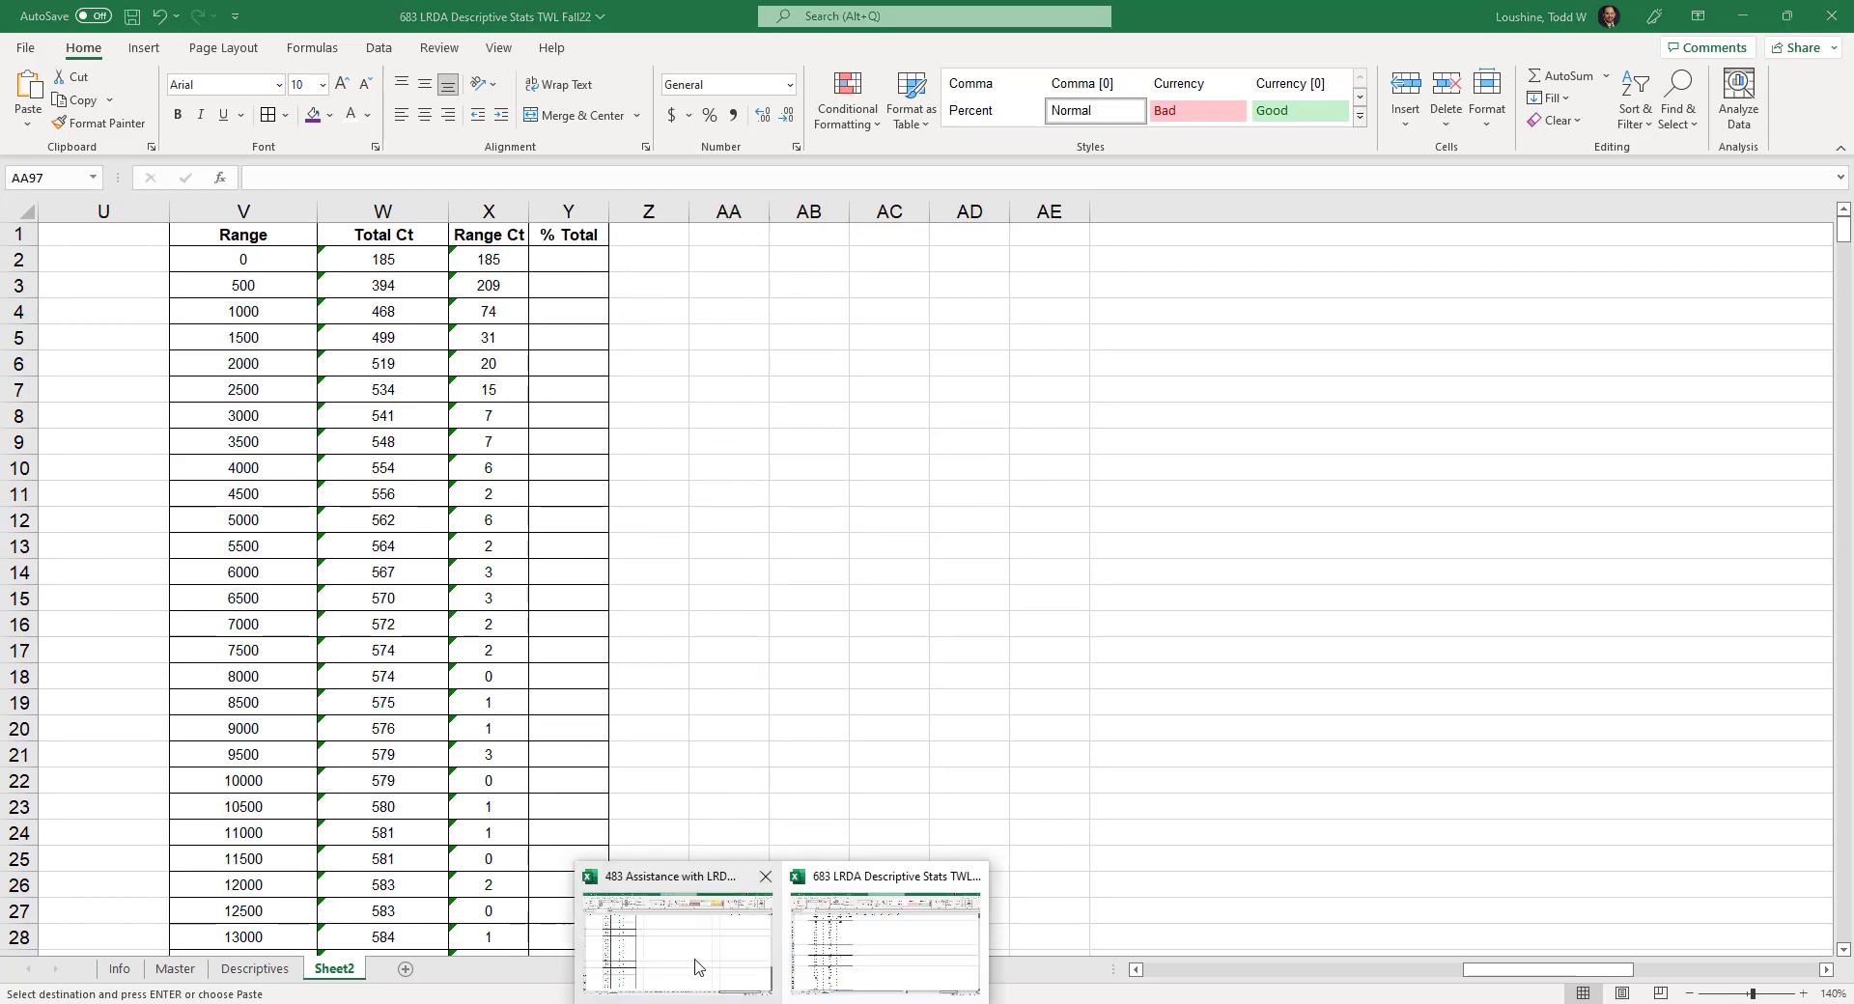
# - Consult the % Total instructions on the 483 workbook's Distr Key sheet and enter =W2/625 in Y2 of the 683 workbook's Sheet2
pyautogui.click(699, 969)
pyautogui.scroll(20, 776, 620)
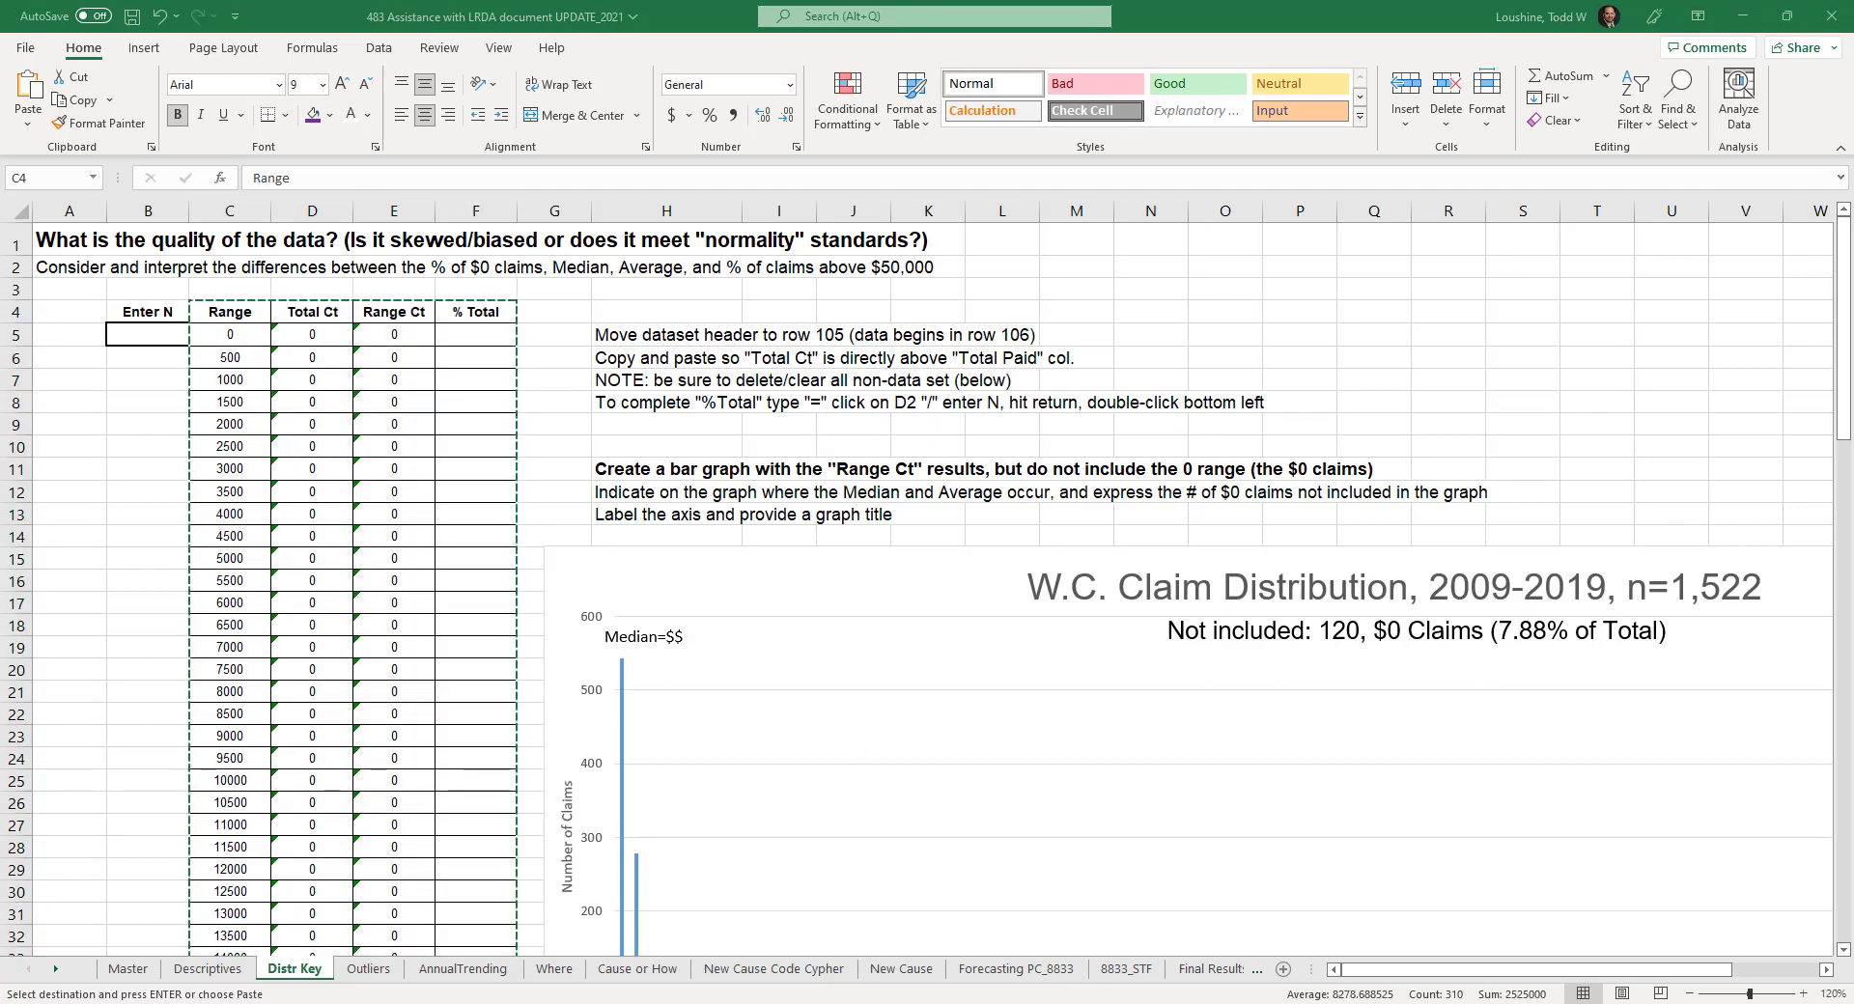
pyautogui.moveTo(853, 944)
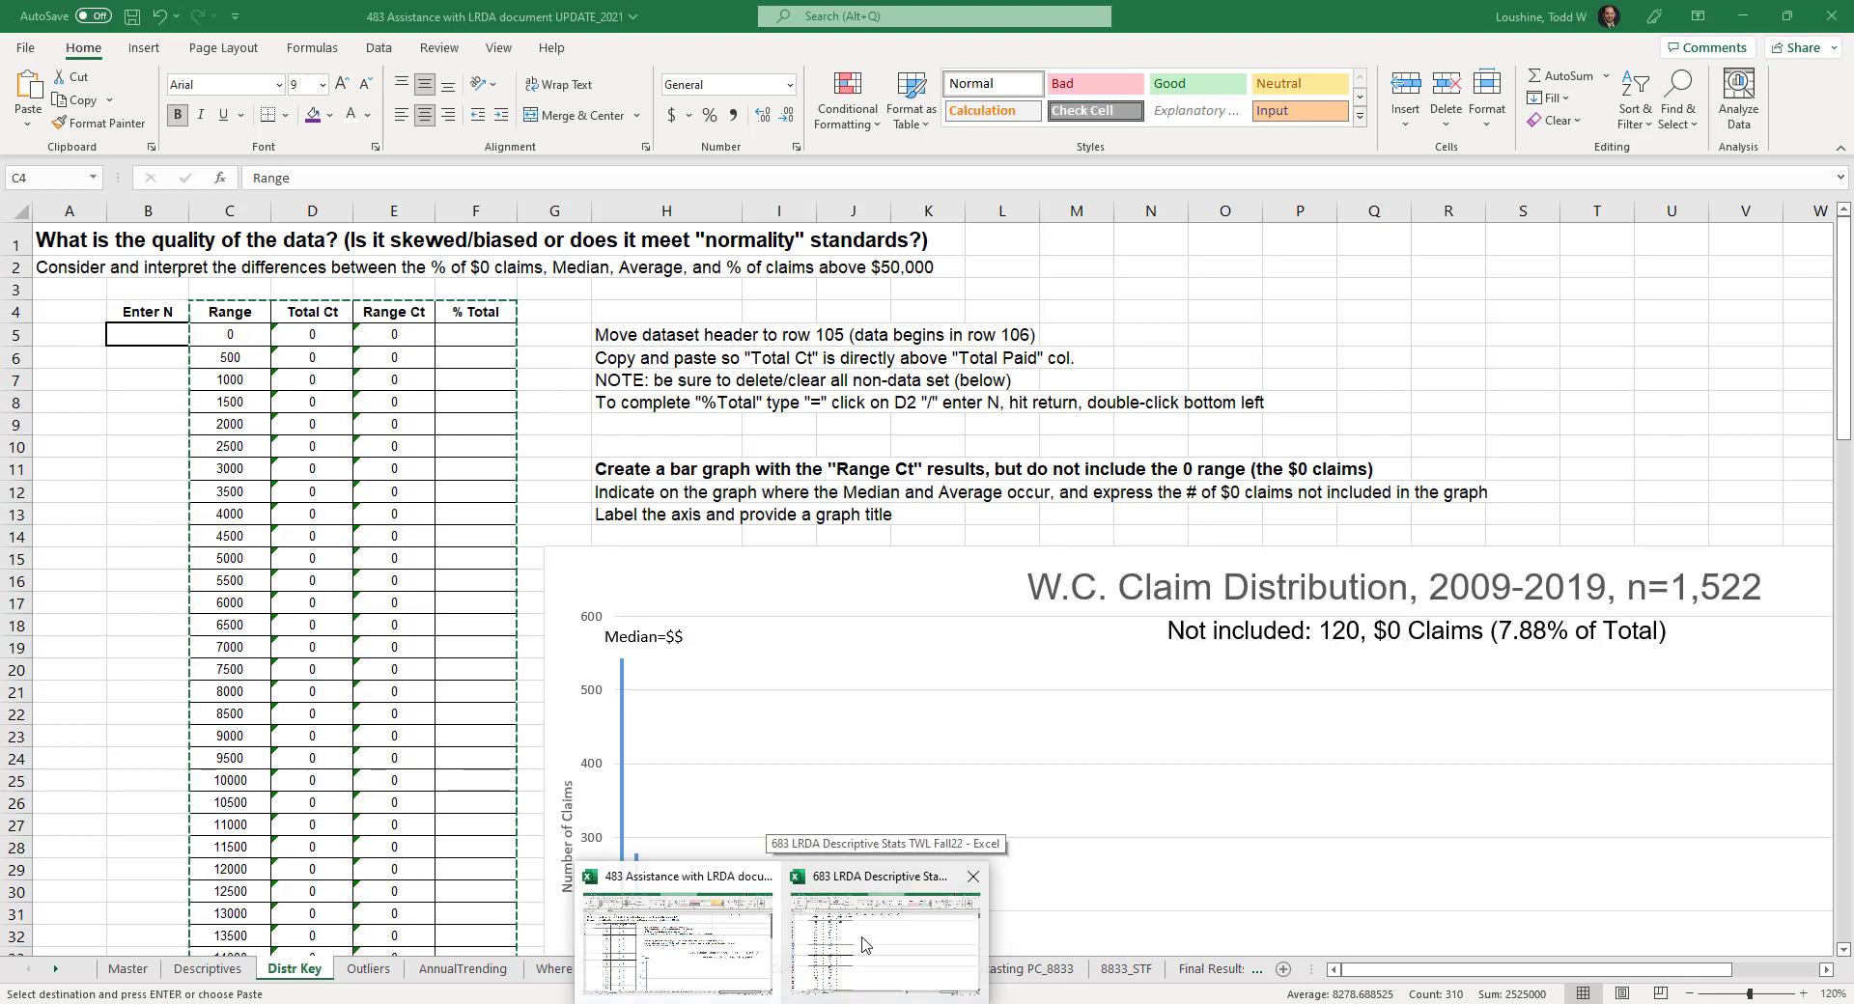
pyautogui.click(865, 946)
pyautogui.click(562, 260)
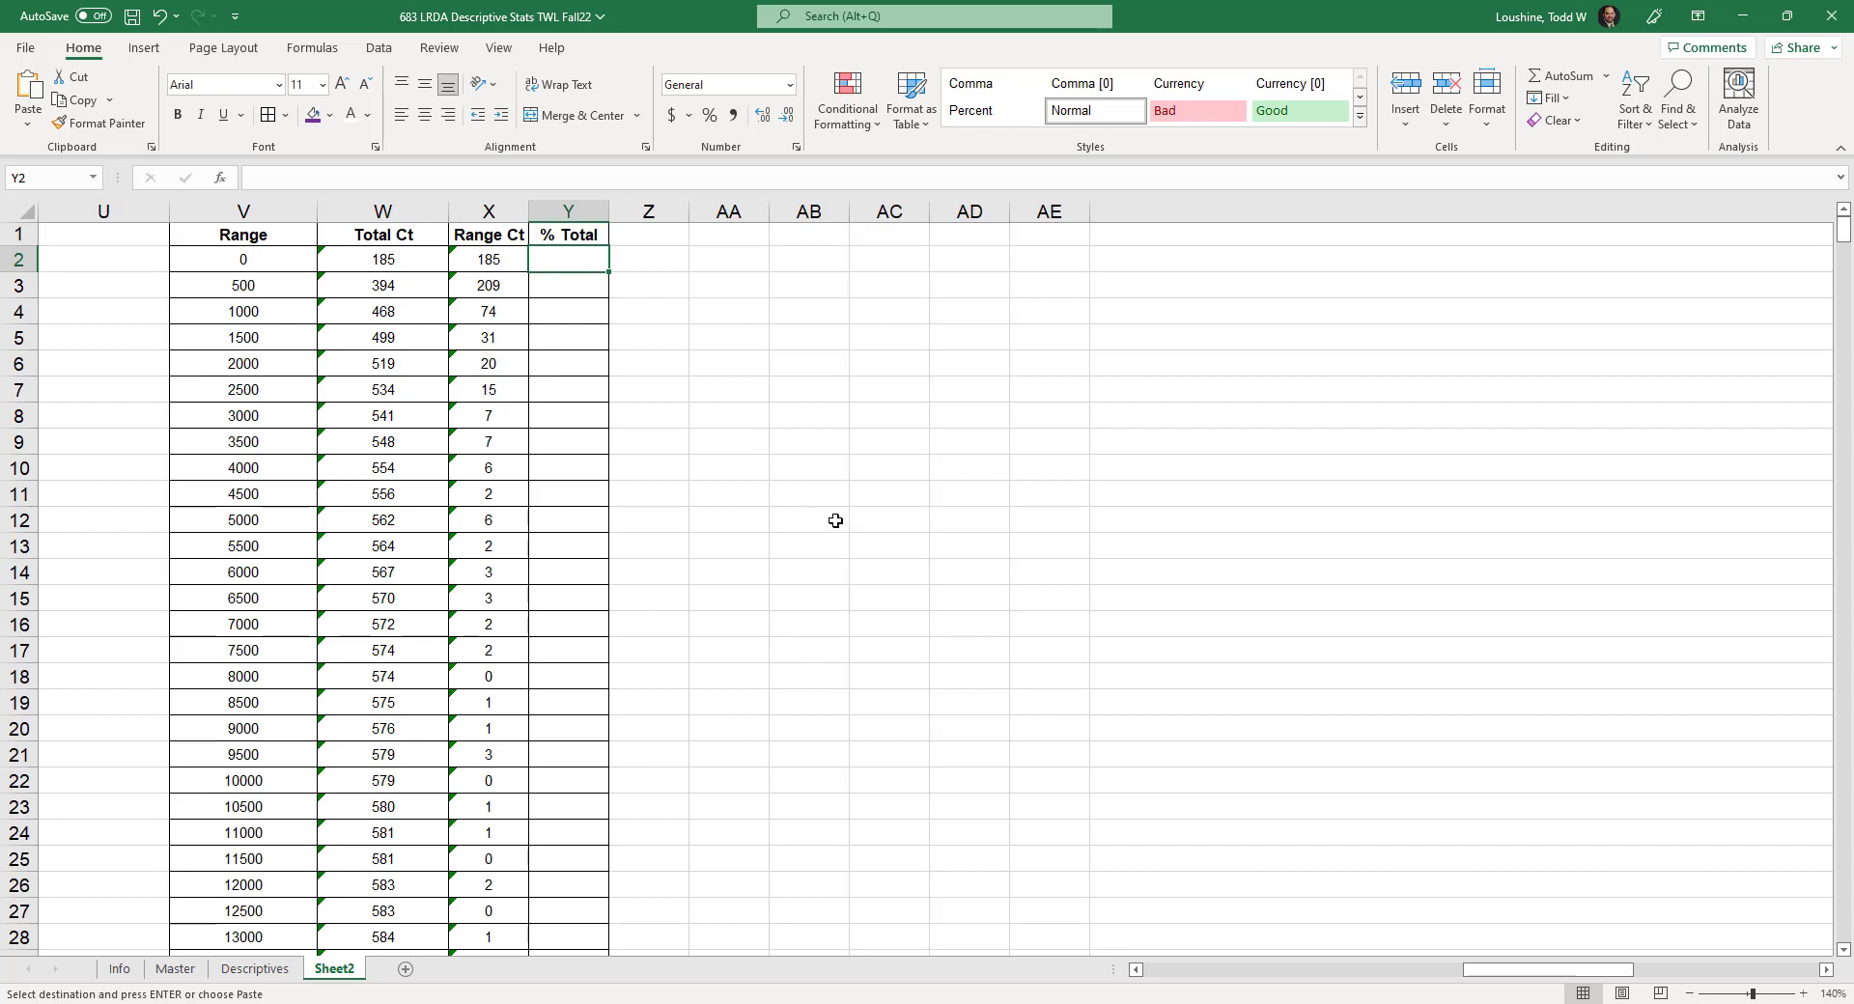
pyautogui.write('=')
pyautogui.click(401, 260)
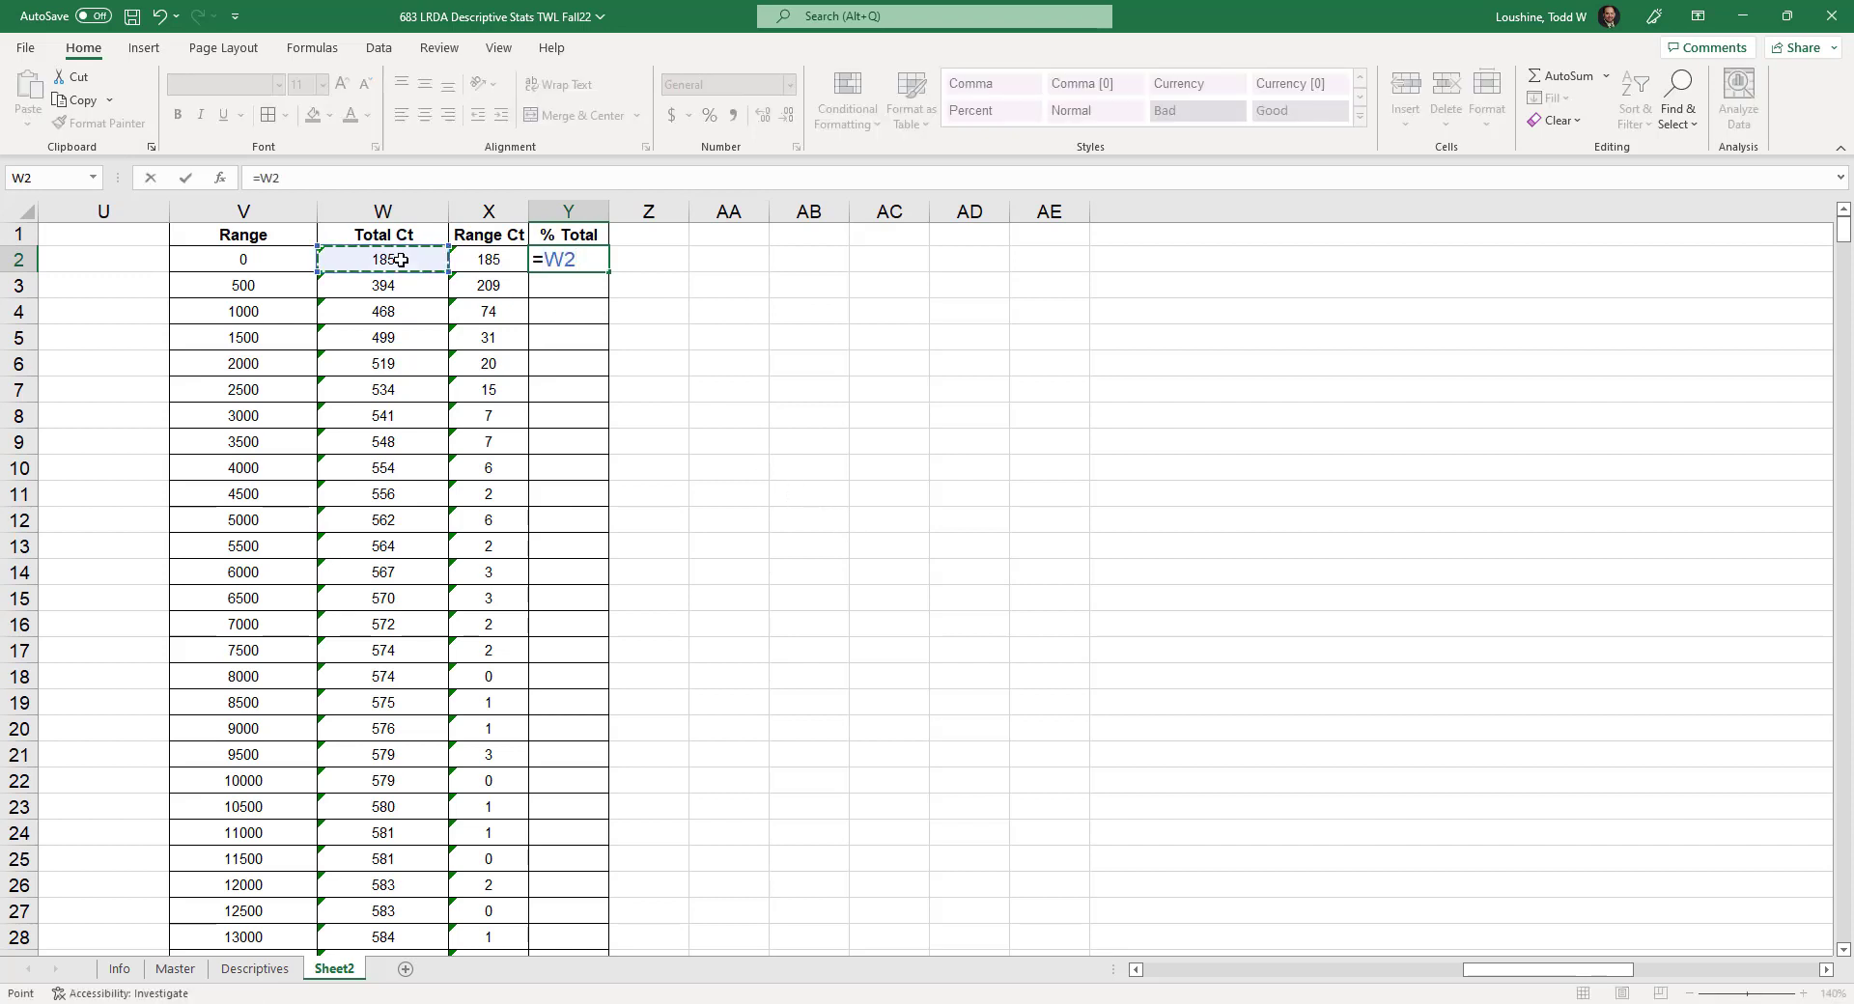
pyautogui.write('/625')
pyautogui.press('Return')
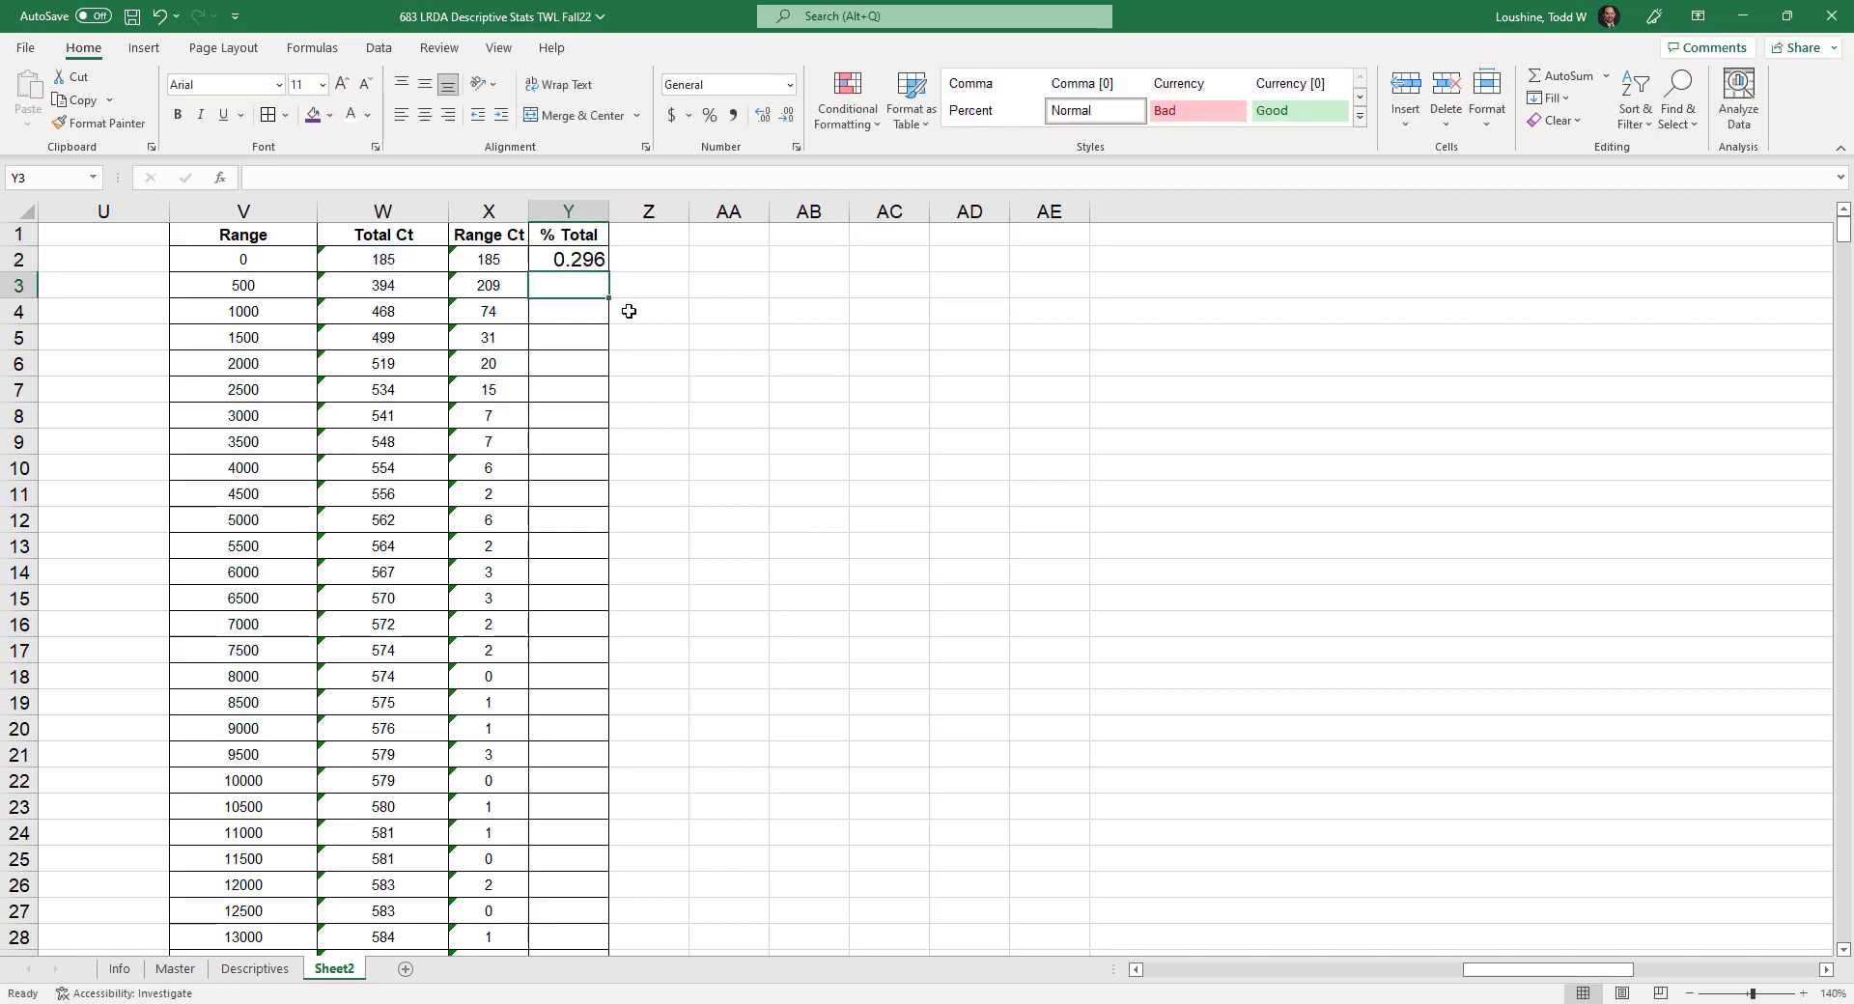
# - Format the % Total cell Y2 with font size 8, centred alignment and the Percentage number format
pyautogui.click(585, 260)
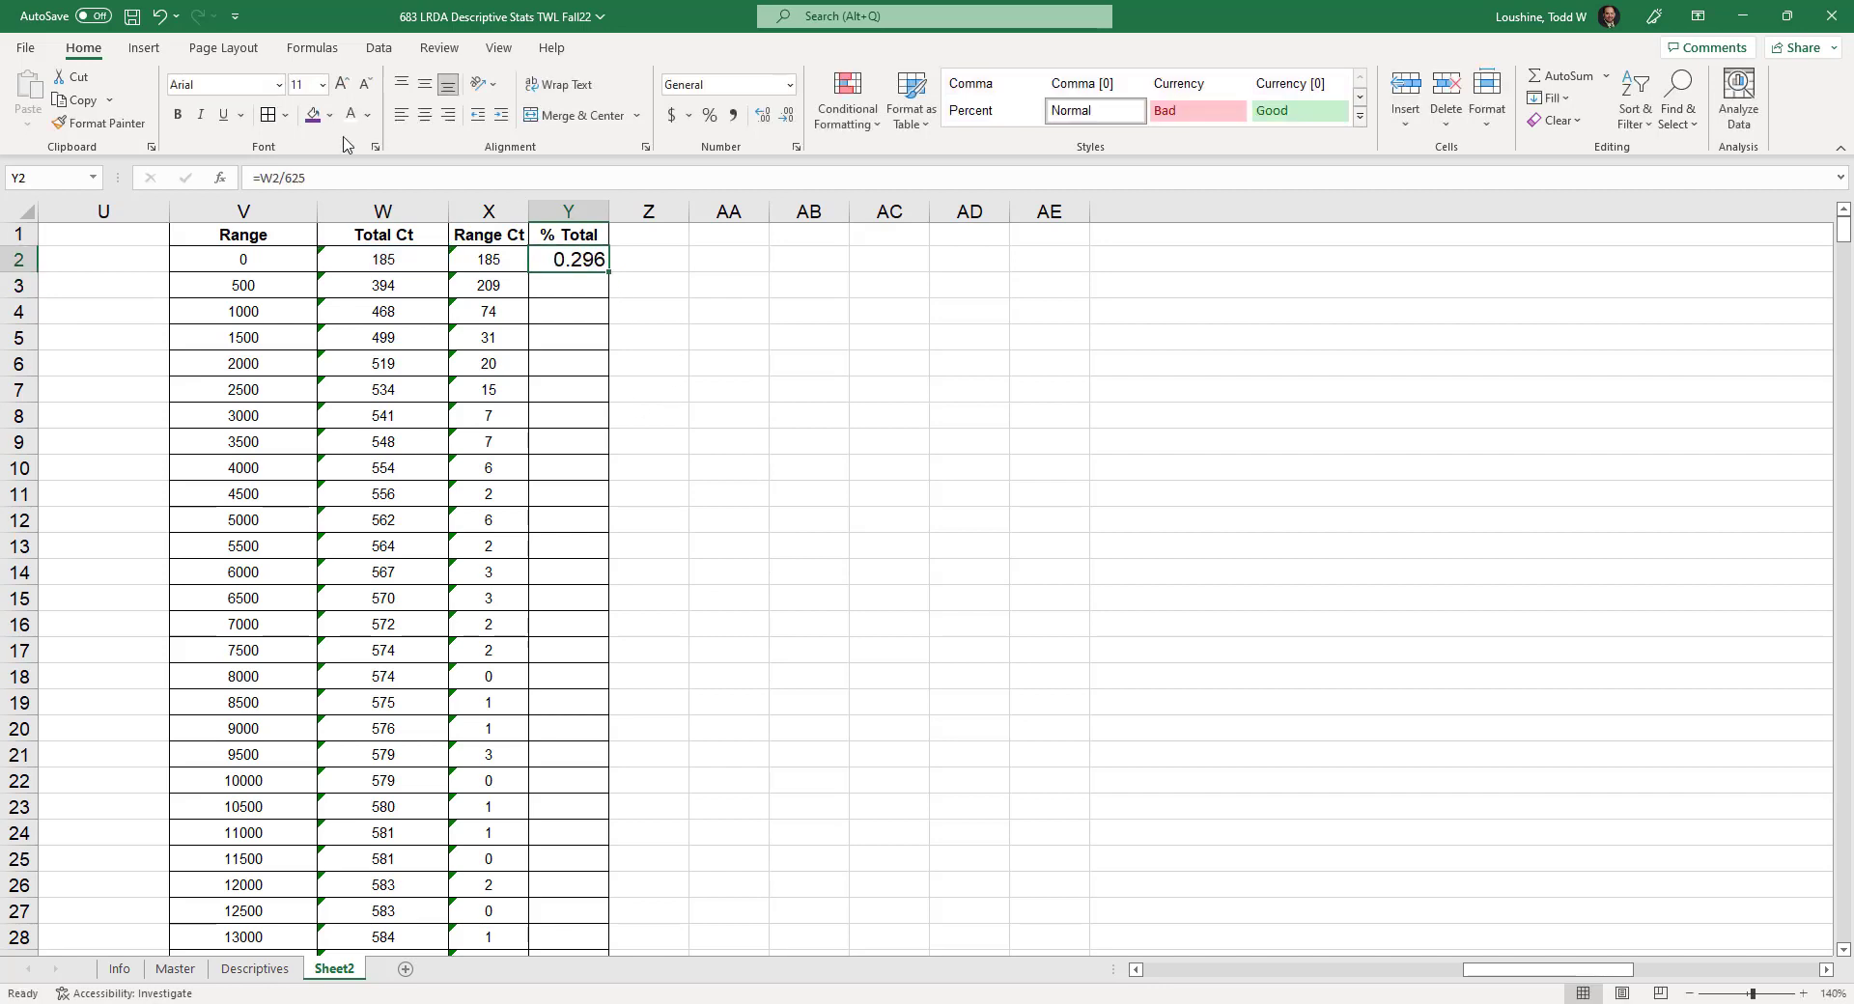
pyautogui.click(322, 86)
pyautogui.click(315, 110)
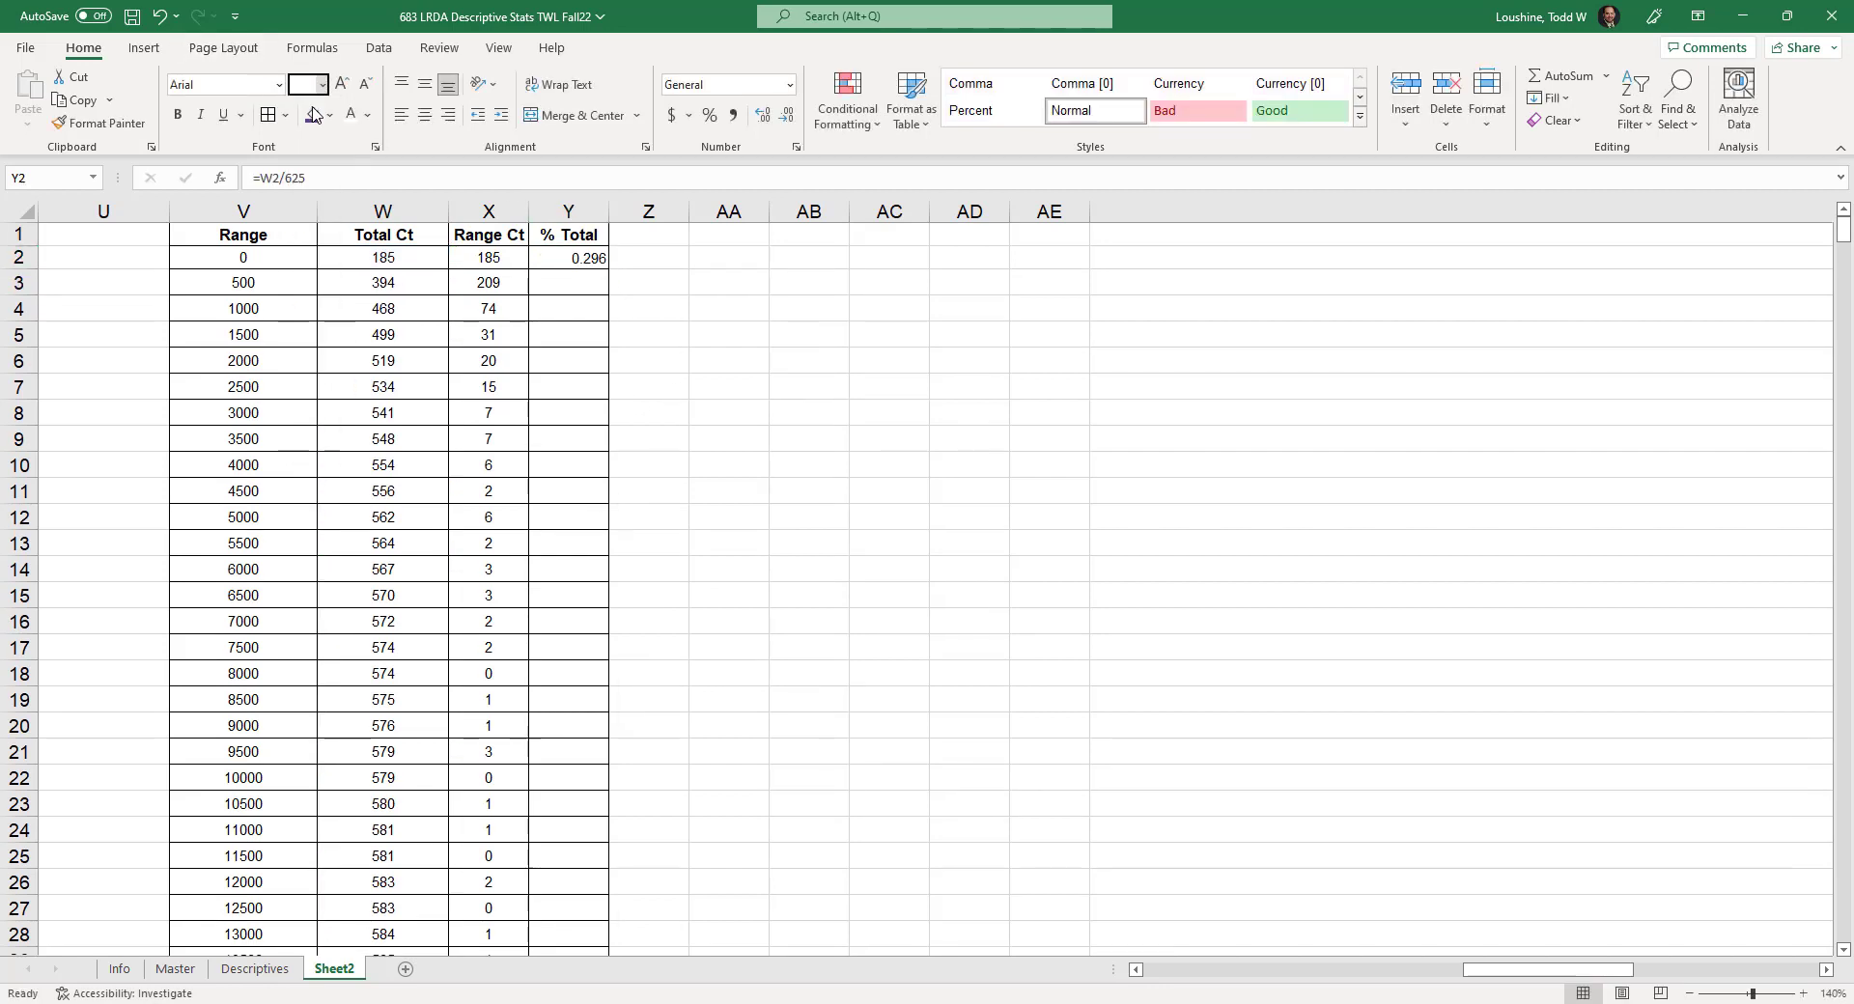
pyautogui.click(425, 89)
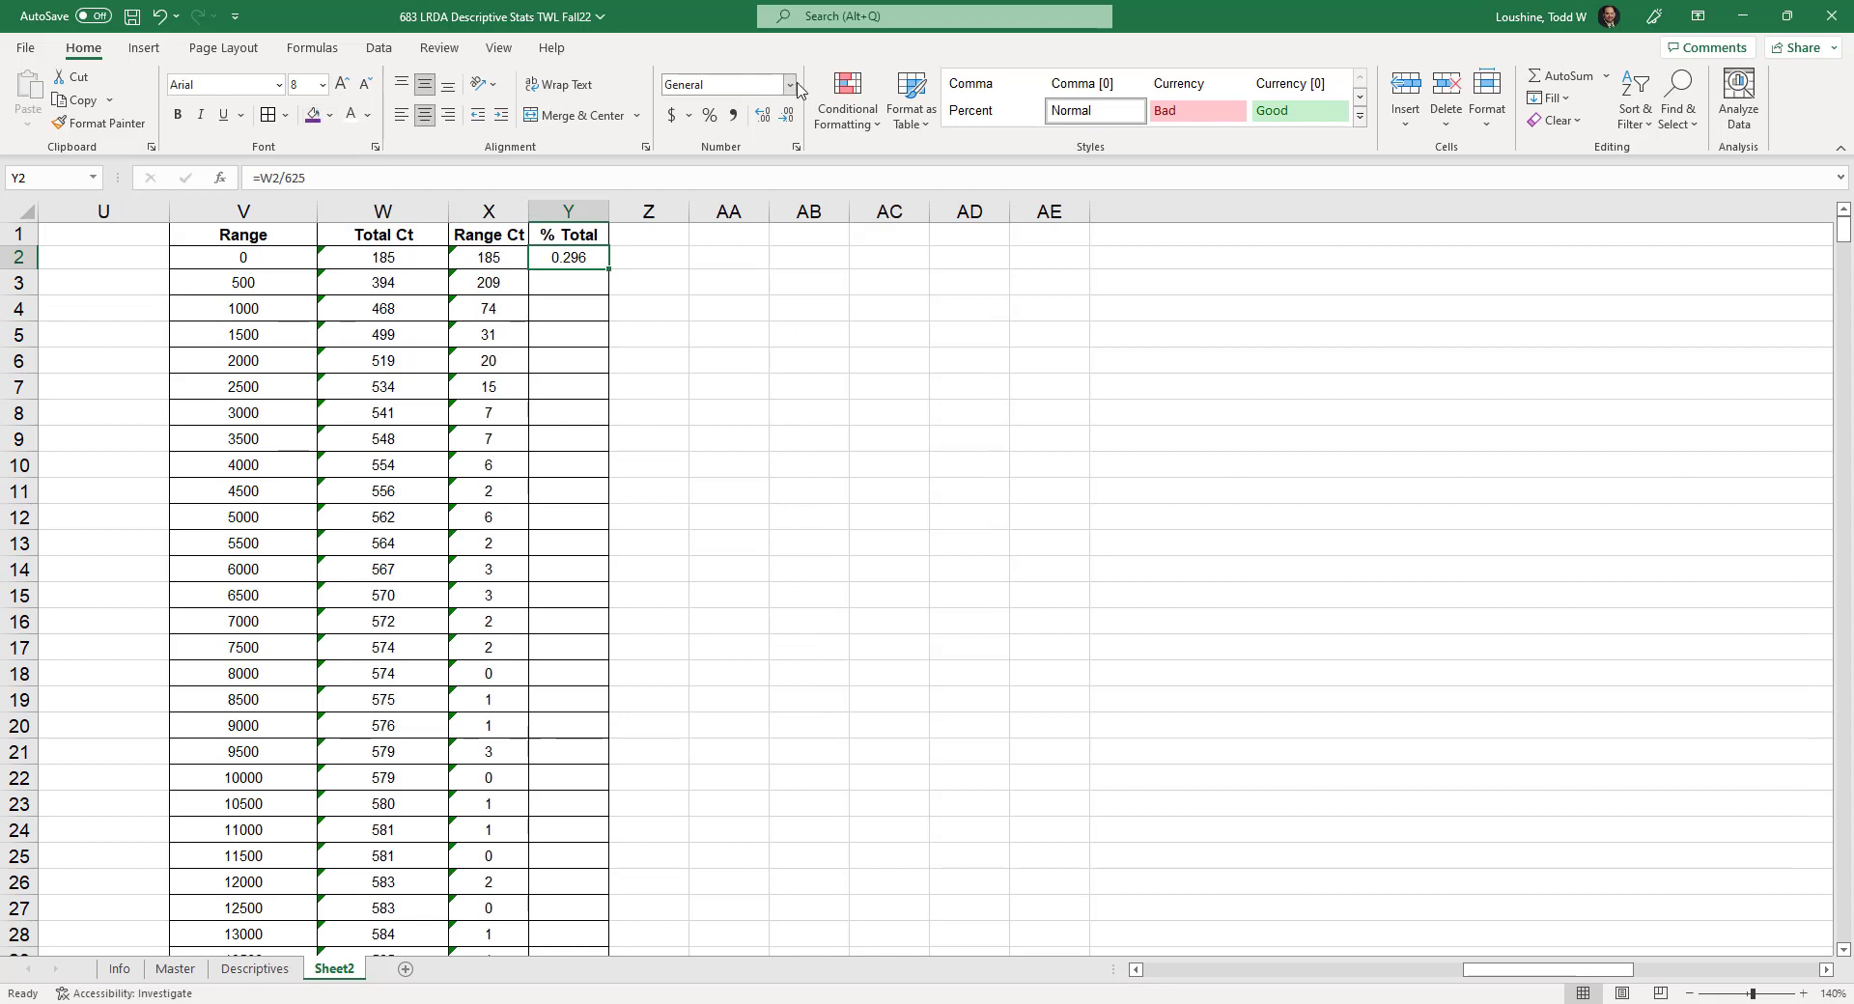
pyautogui.click(789, 85)
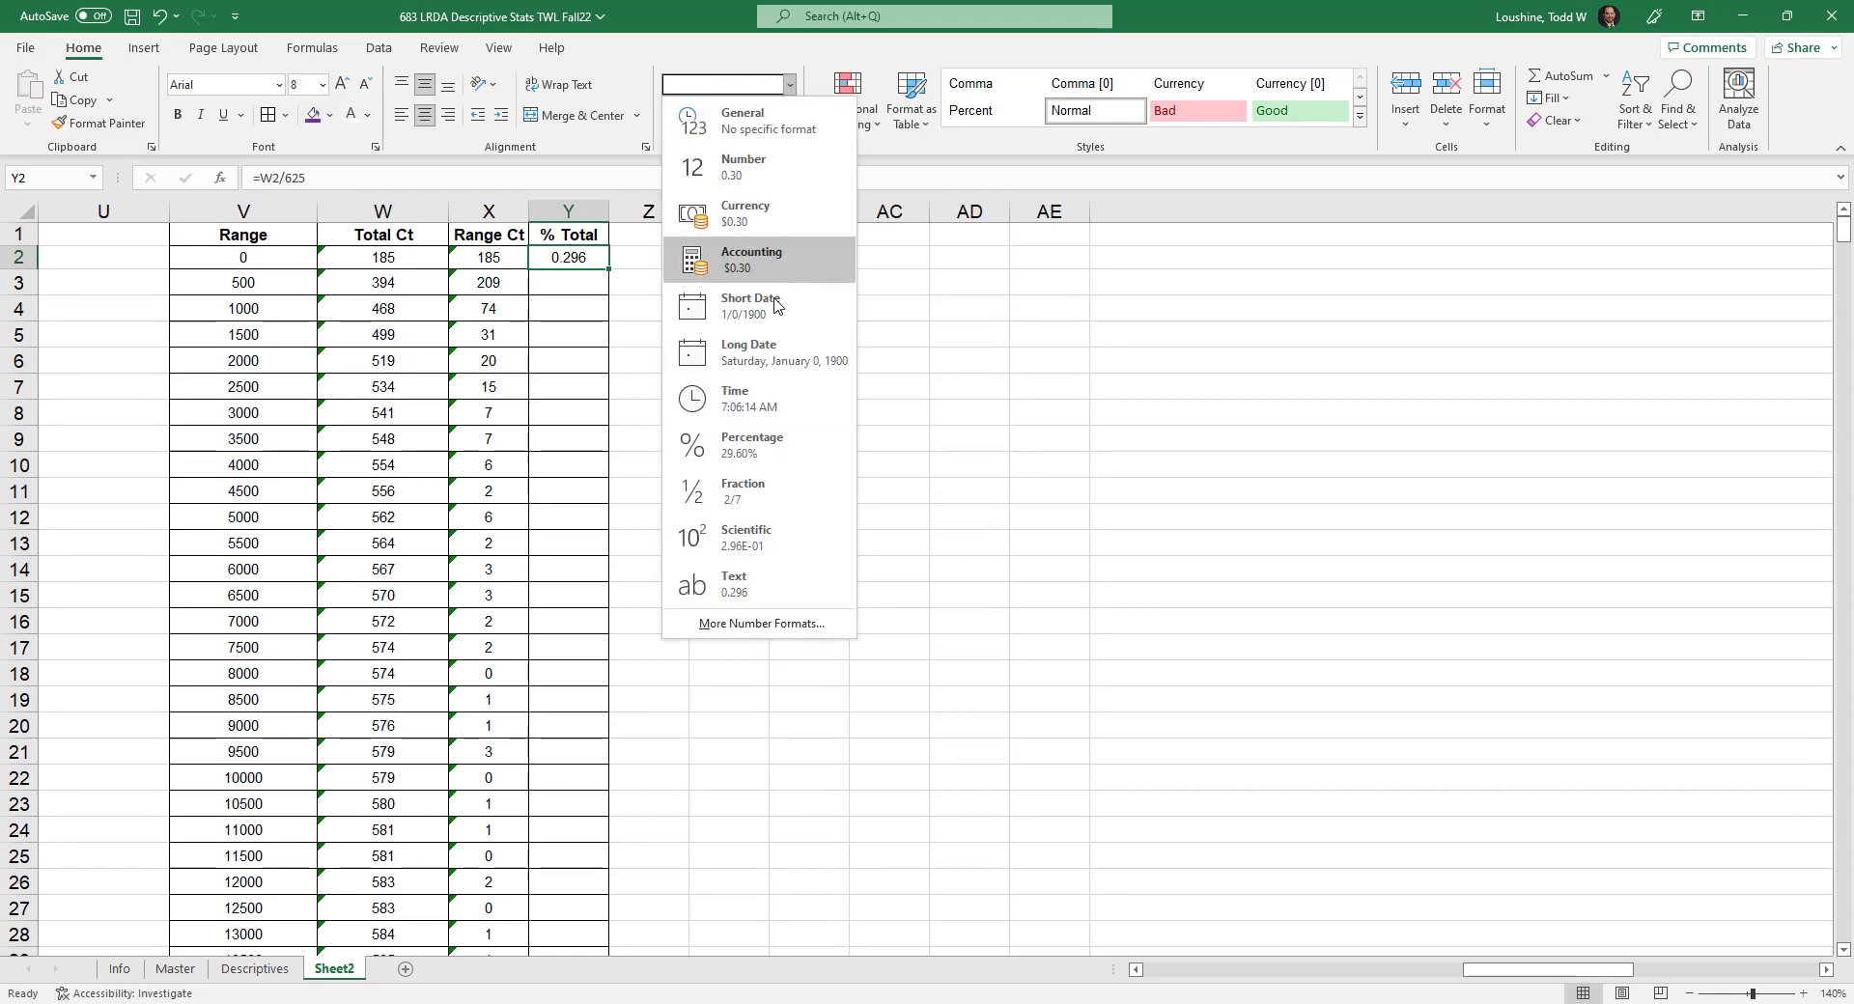
pyautogui.click(752, 445)
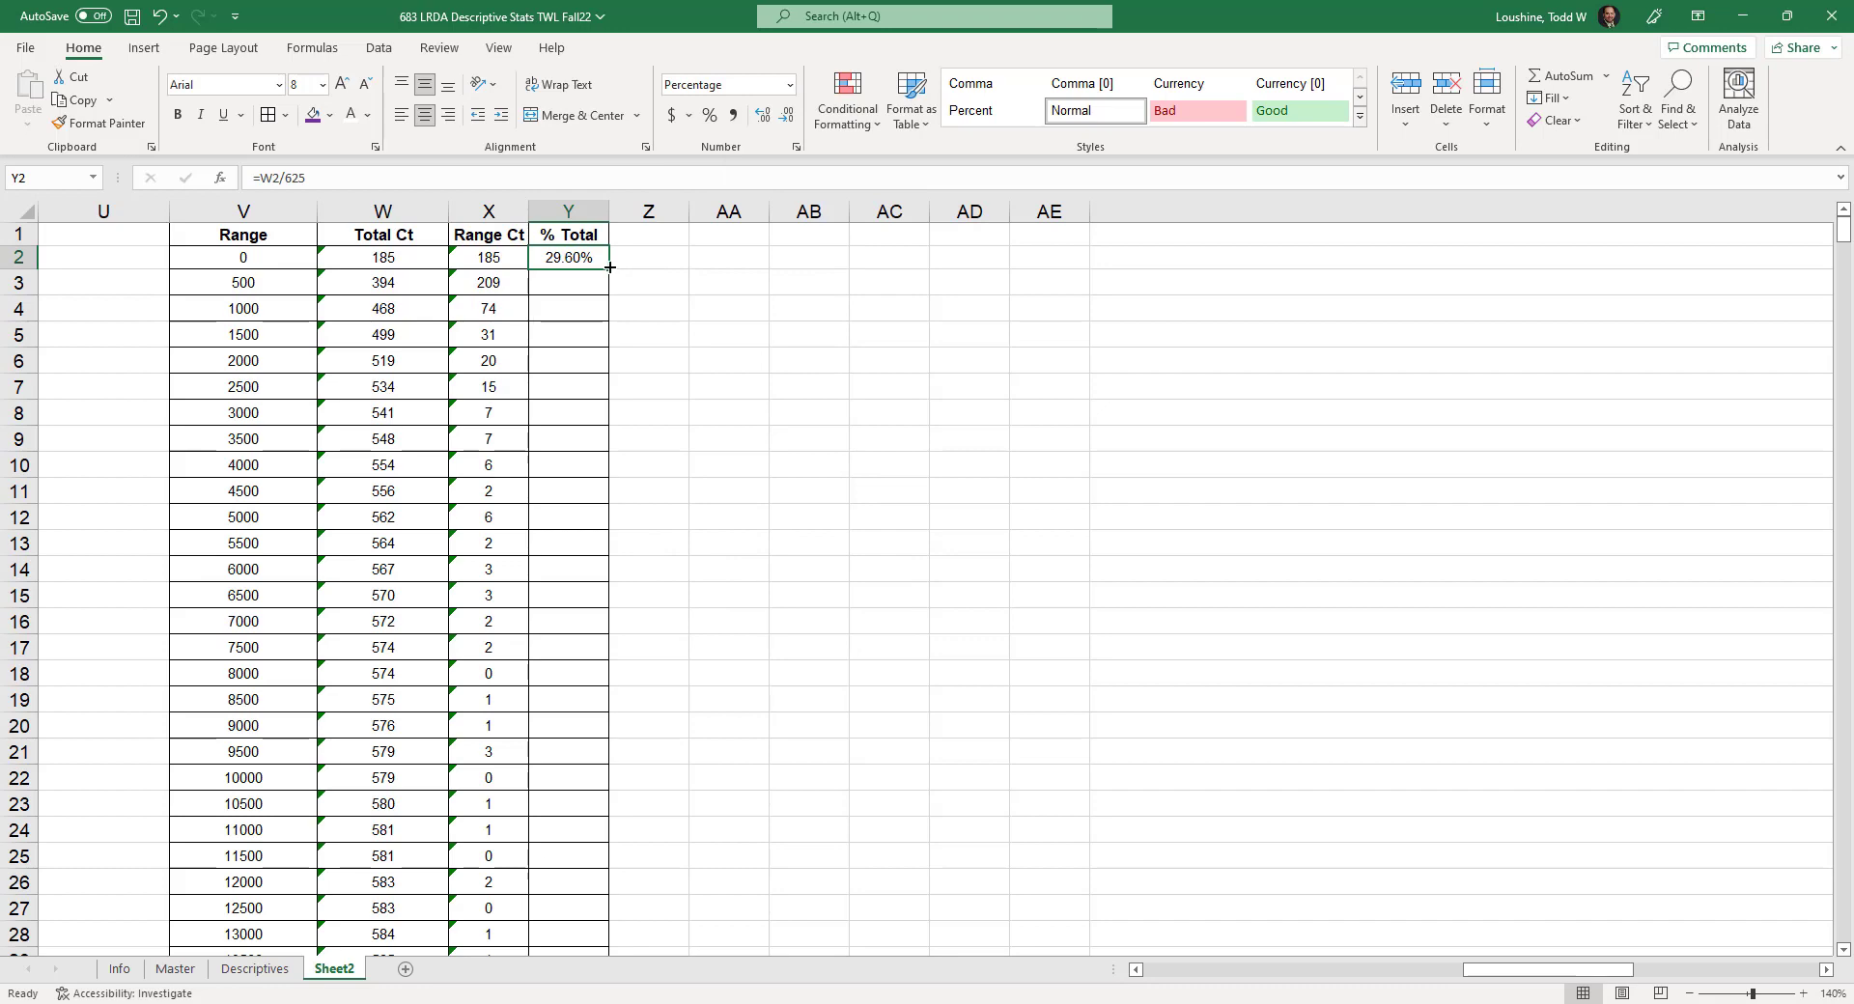
# - Fill the % Total formula from Y2 down through the >50000 row 103 and check the filled column
pyautogui.doubleClick(615, 266)
pyautogui.click(732, 351)
pyautogui.scroll(-20, 748, 461)
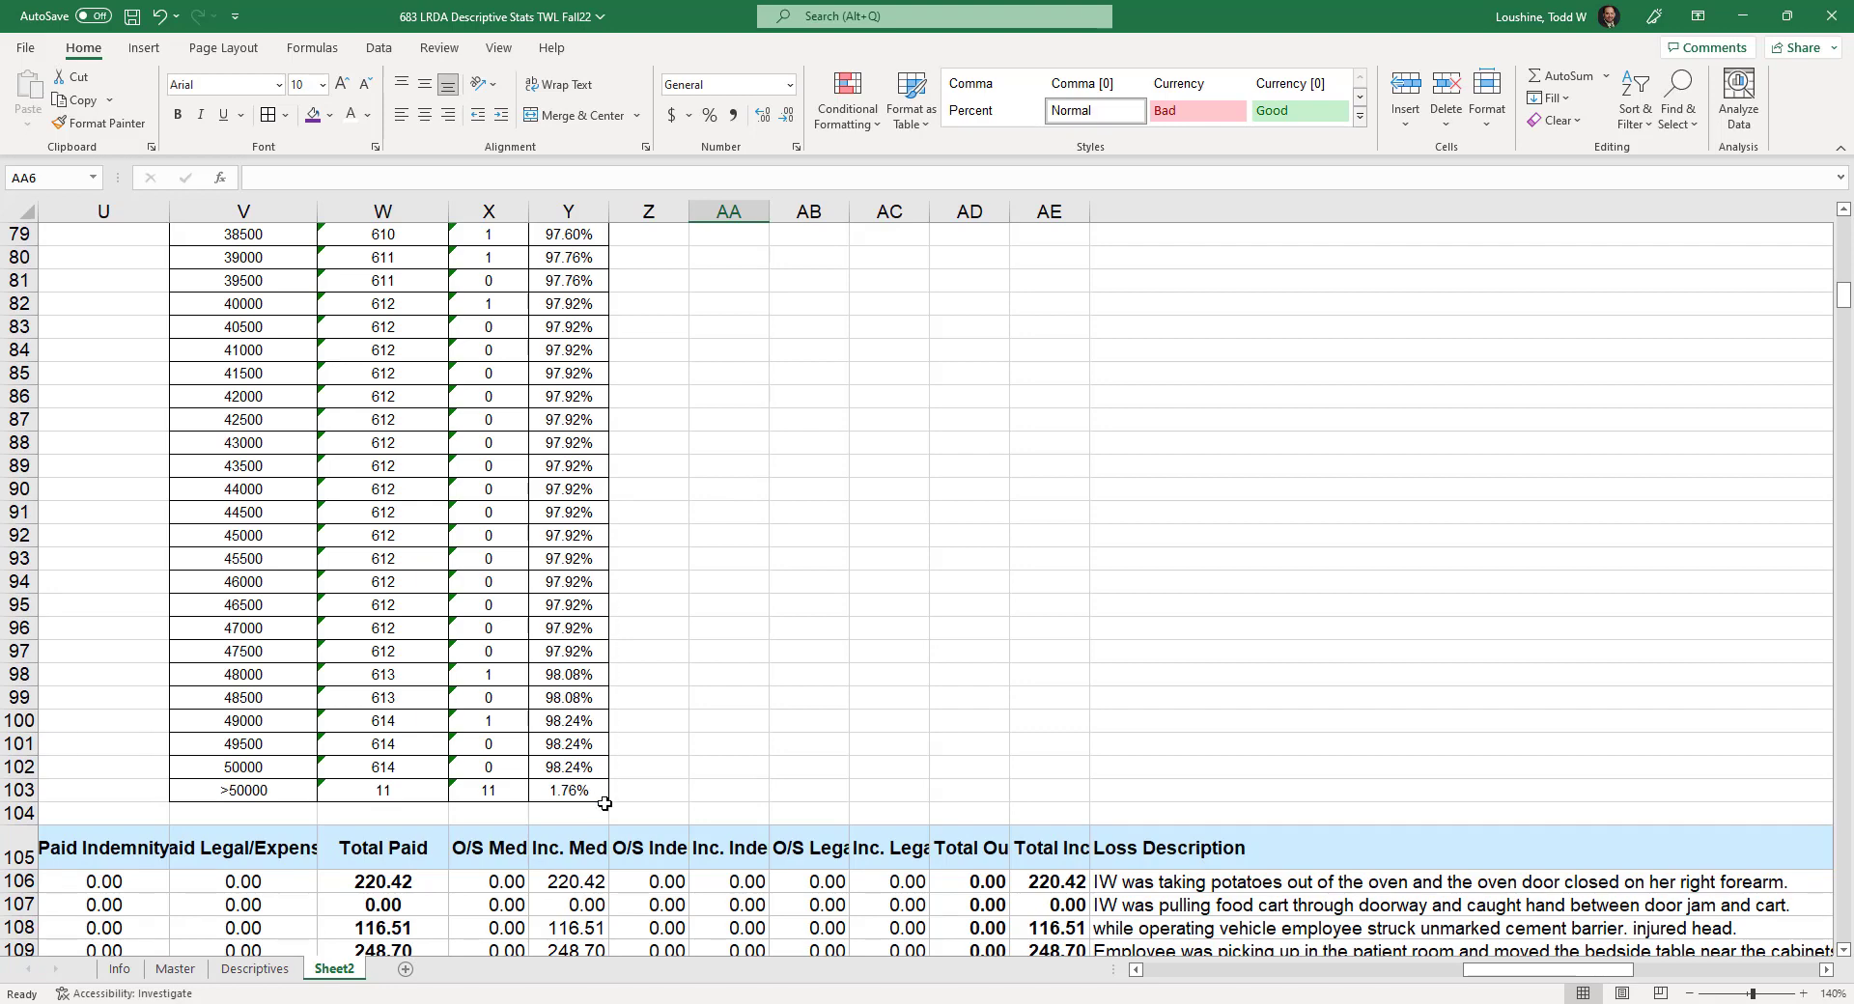
# - Add a check total in Z103 with the formula =Y102+Y103
pyautogui.click(647, 790)
pyautogui.write('=')
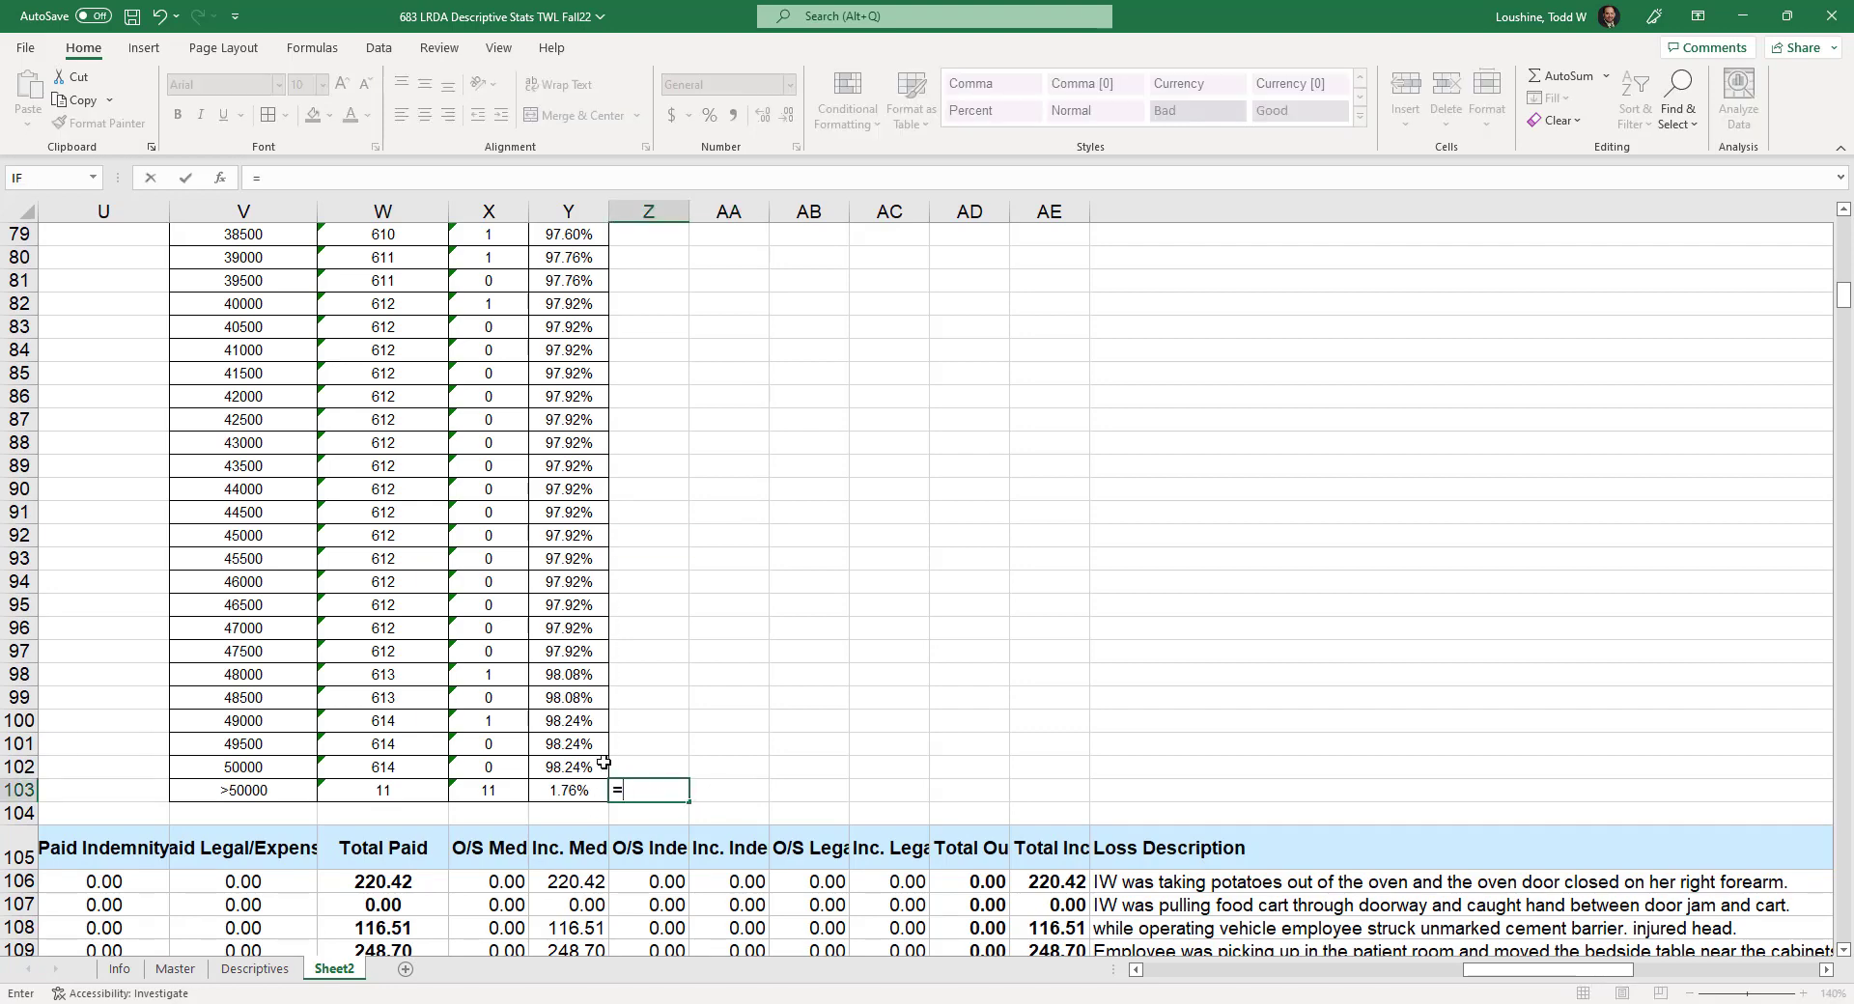
pyautogui.click(580, 764)
pyautogui.write('+')
pyautogui.click(547, 790)
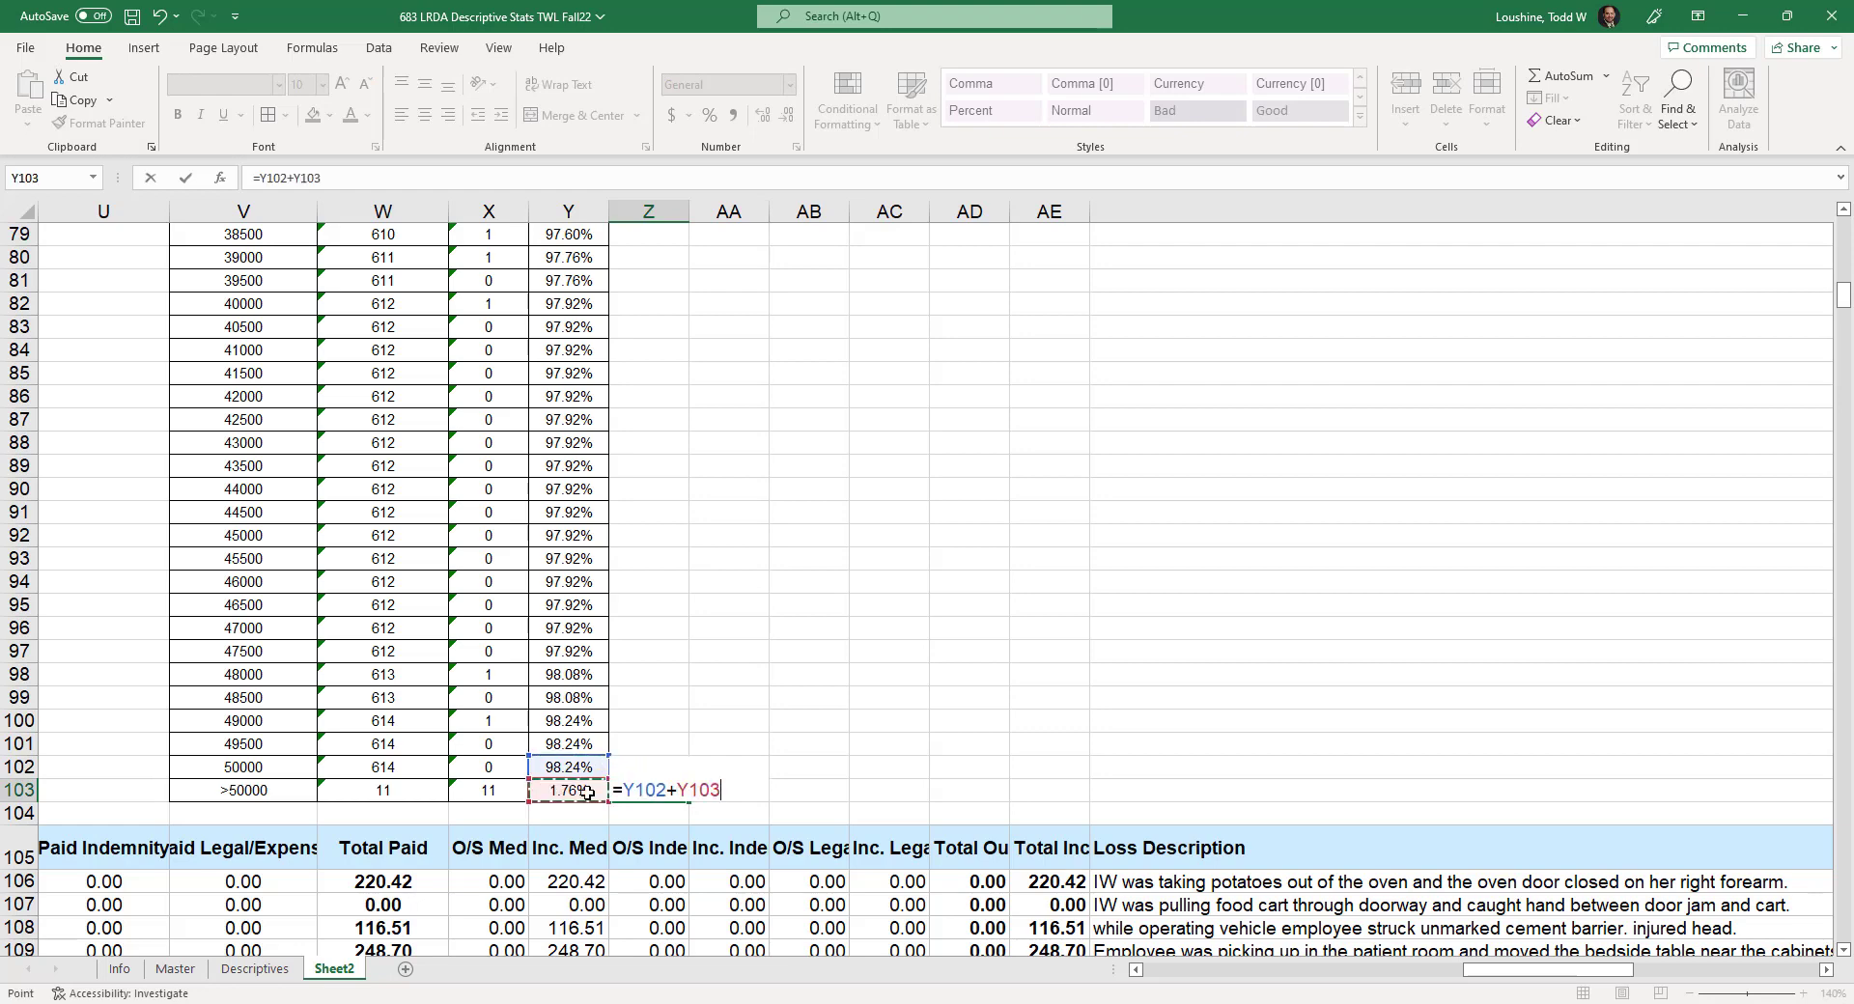
pyautogui.press('Return')
# - Widen column Z to fit the check total and reduce the font size of Z103
pyautogui.click(662, 786)
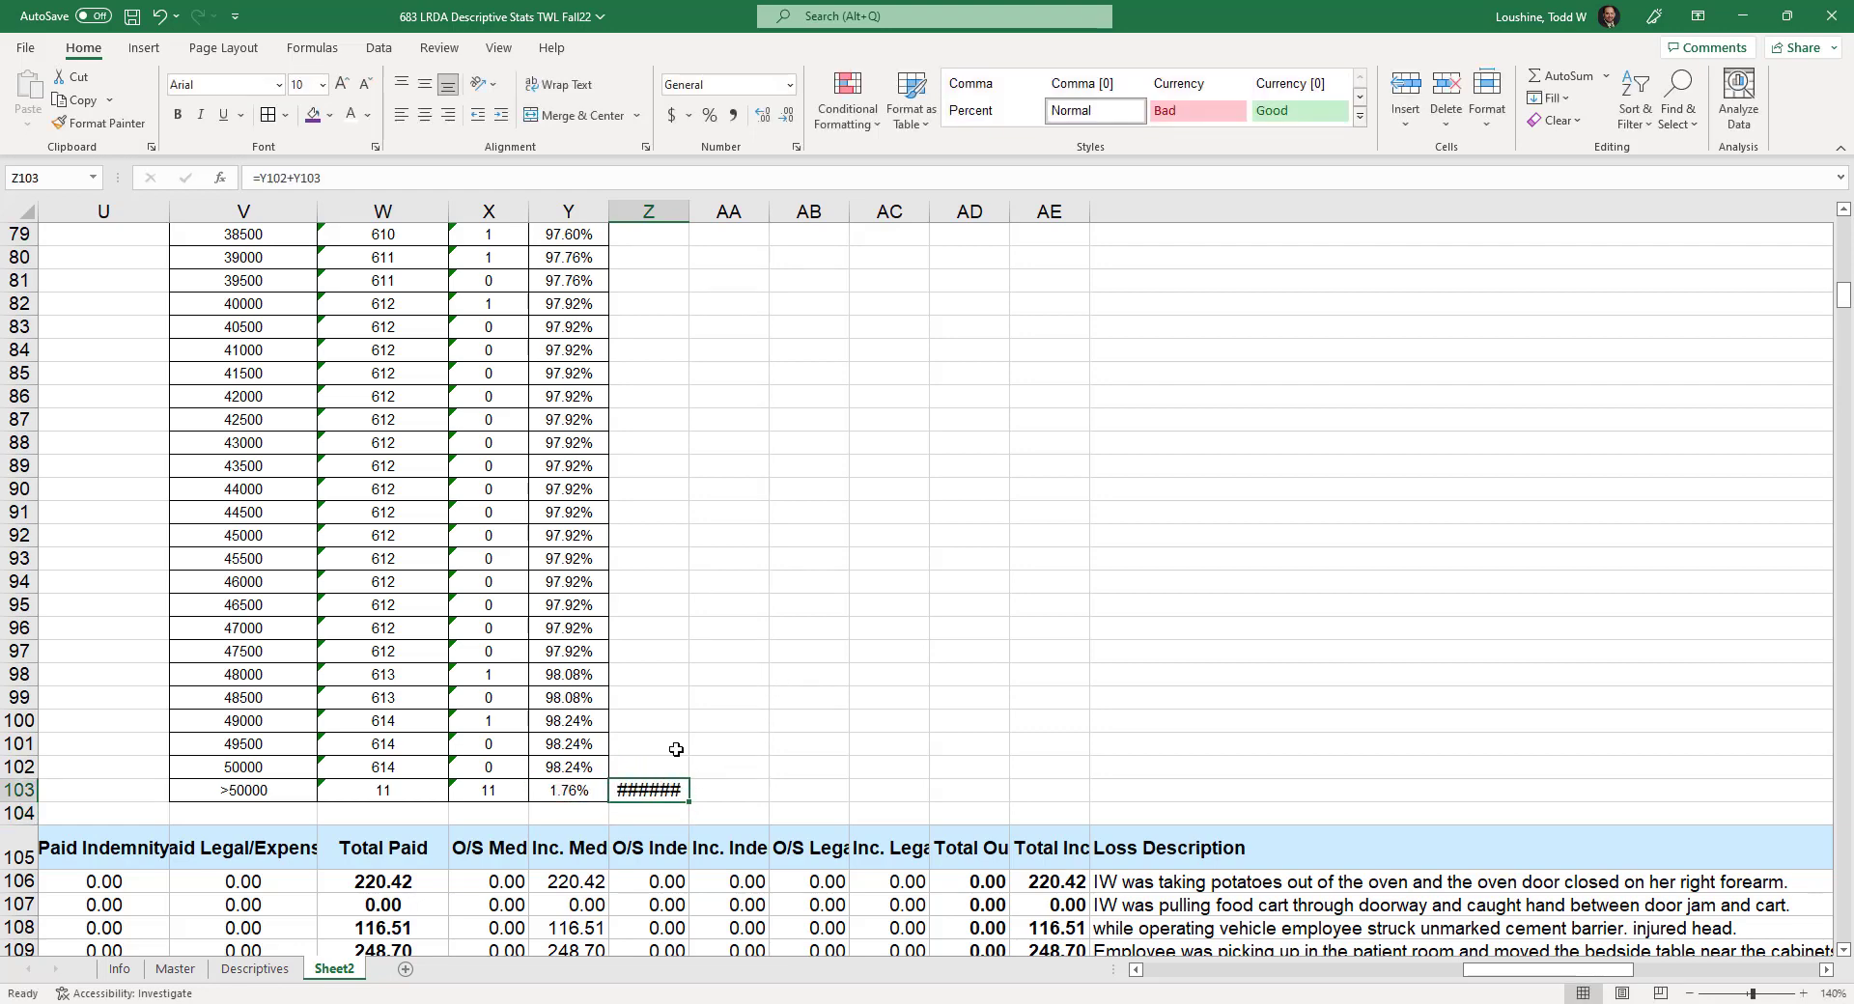
pyautogui.moveTo(689, 216)
pyautogui.mouseDown()
pyautogui.moveTo(782, 216)
pyautogui.moveTo(720, 211)
pyautogui.mouseUp()
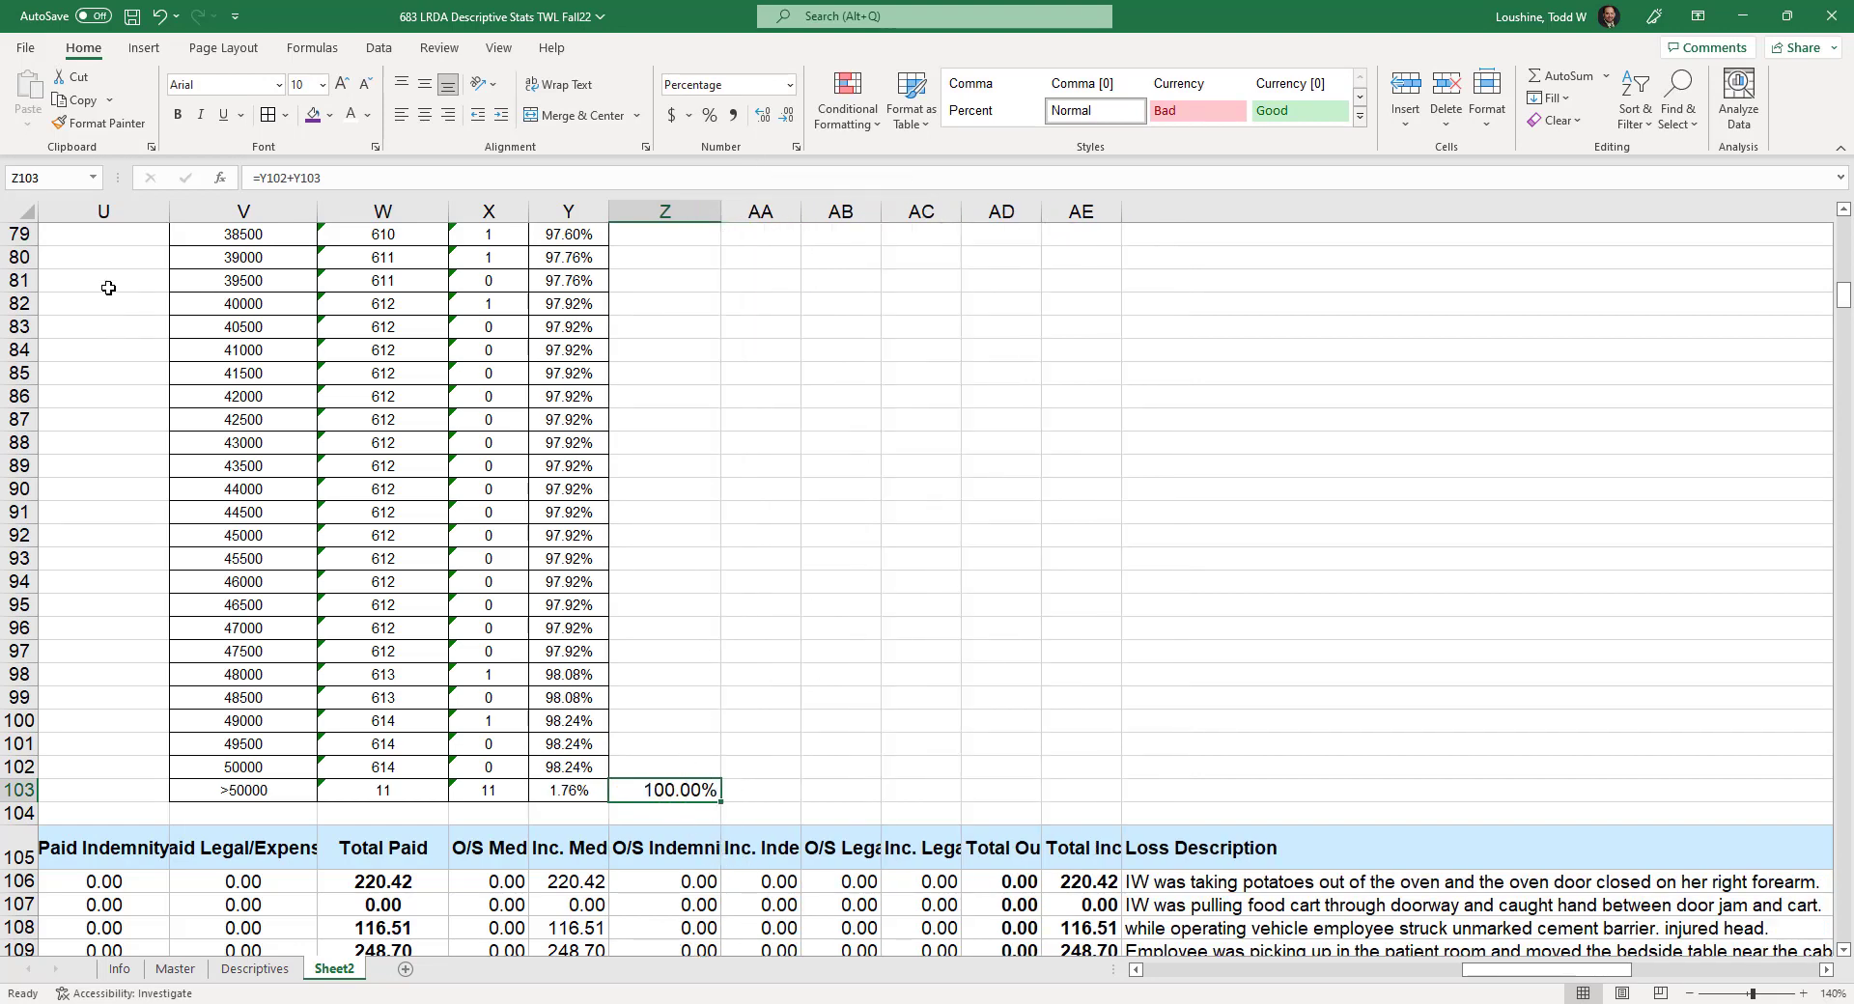
pyautogui.click(322, 85)
pyautogui.click(311, 108)
pyautogui.click(1026, 461)
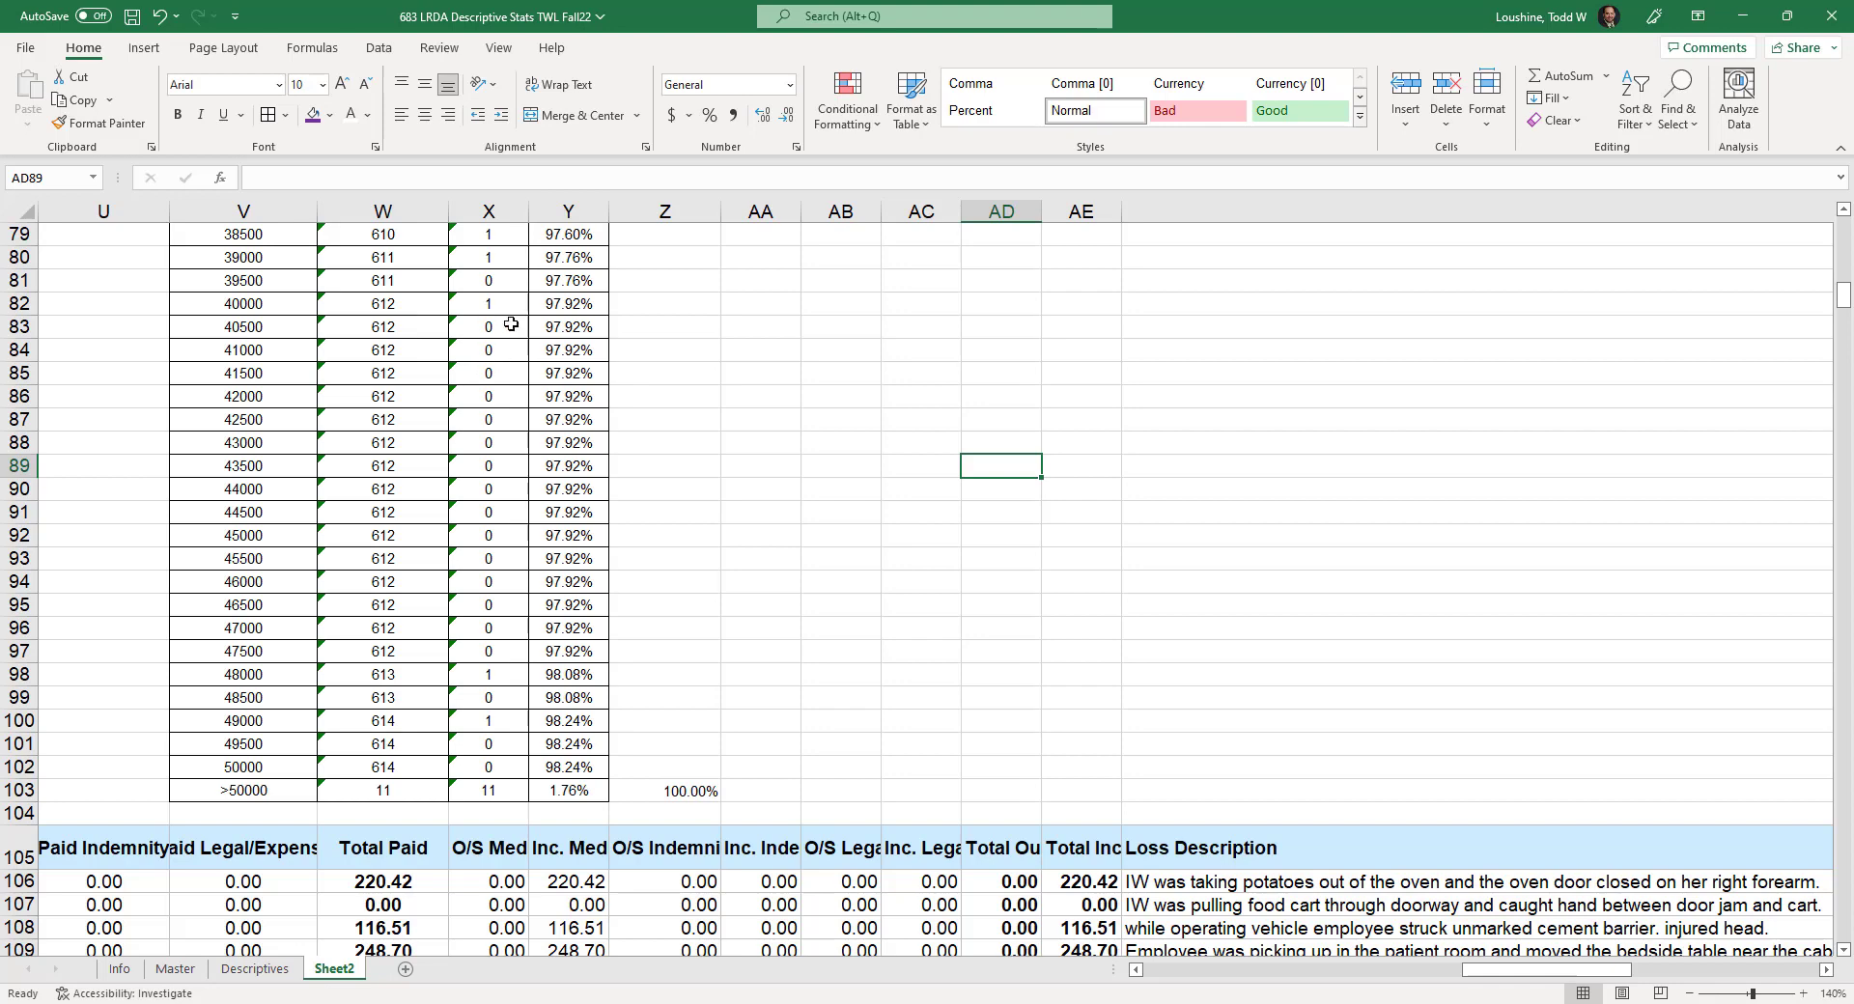
pyautogui.click(846, 491)
# - Insert a 2-D clustered column chart of the Range Ct data in X1:X103
pyautogui.scroll(20, 867, 526)
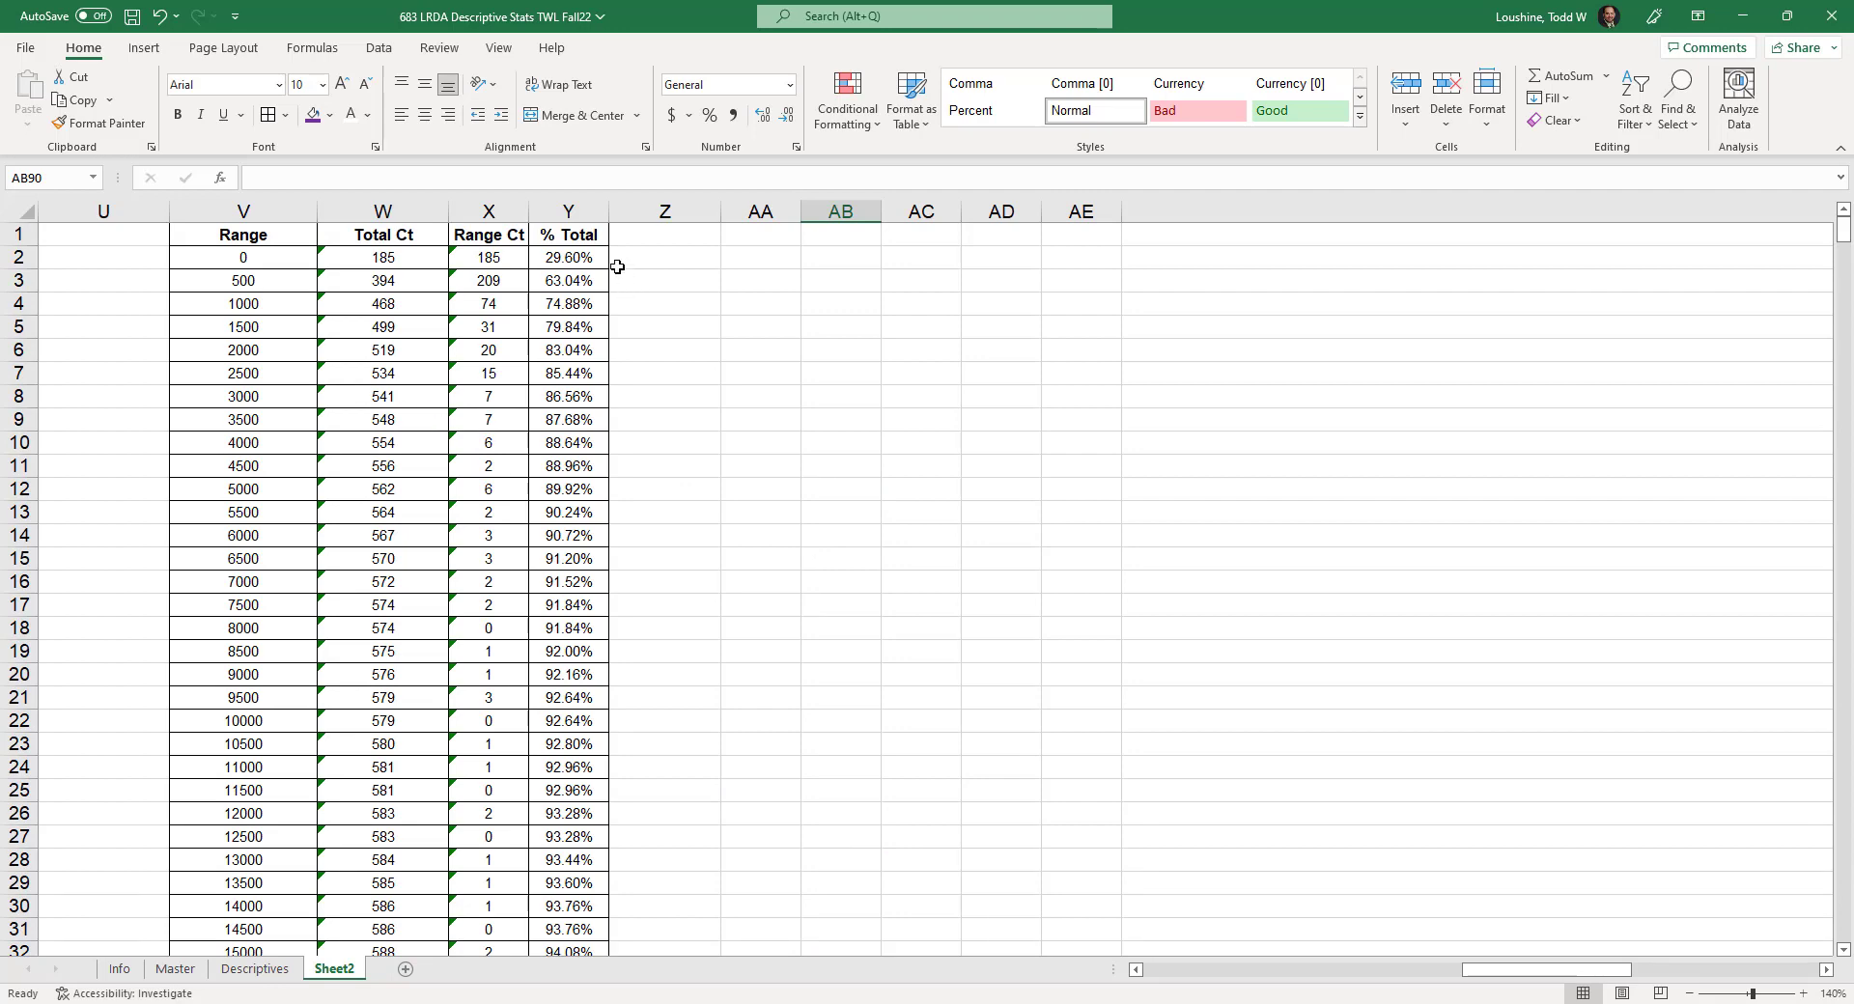
pyautogui.click(587, 282)
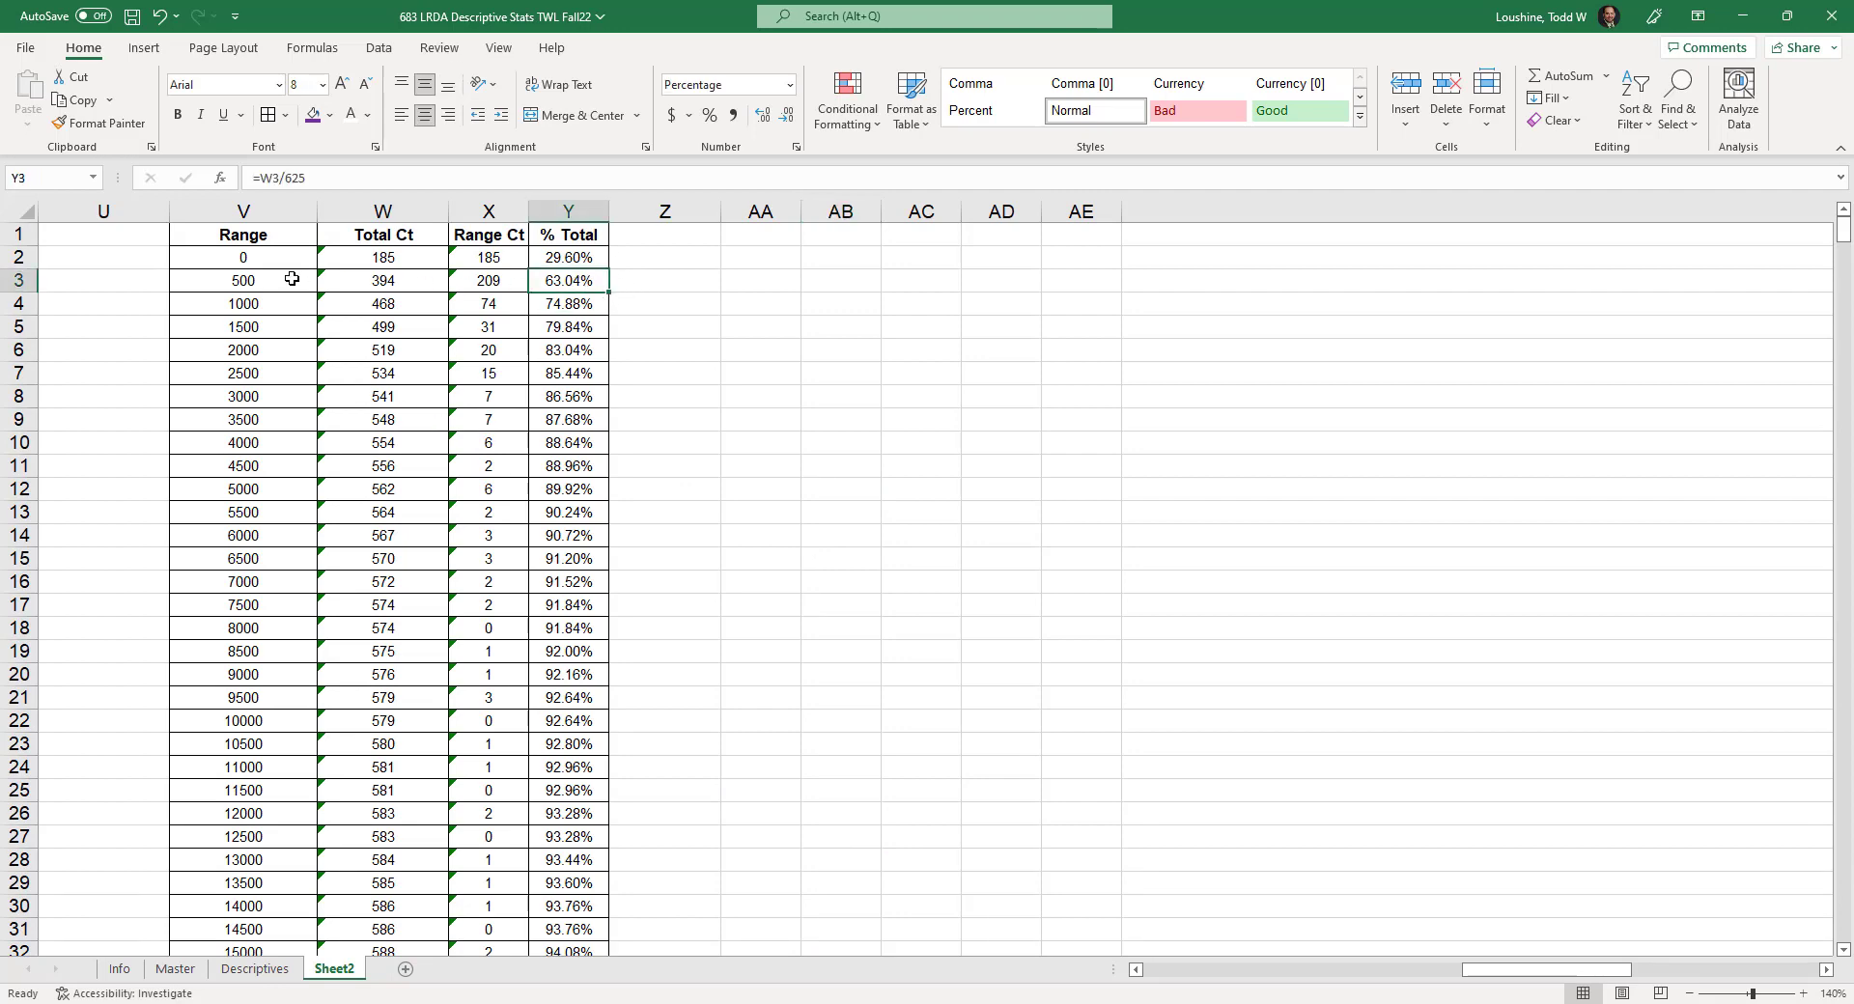
pyautogui.click(893, 372)
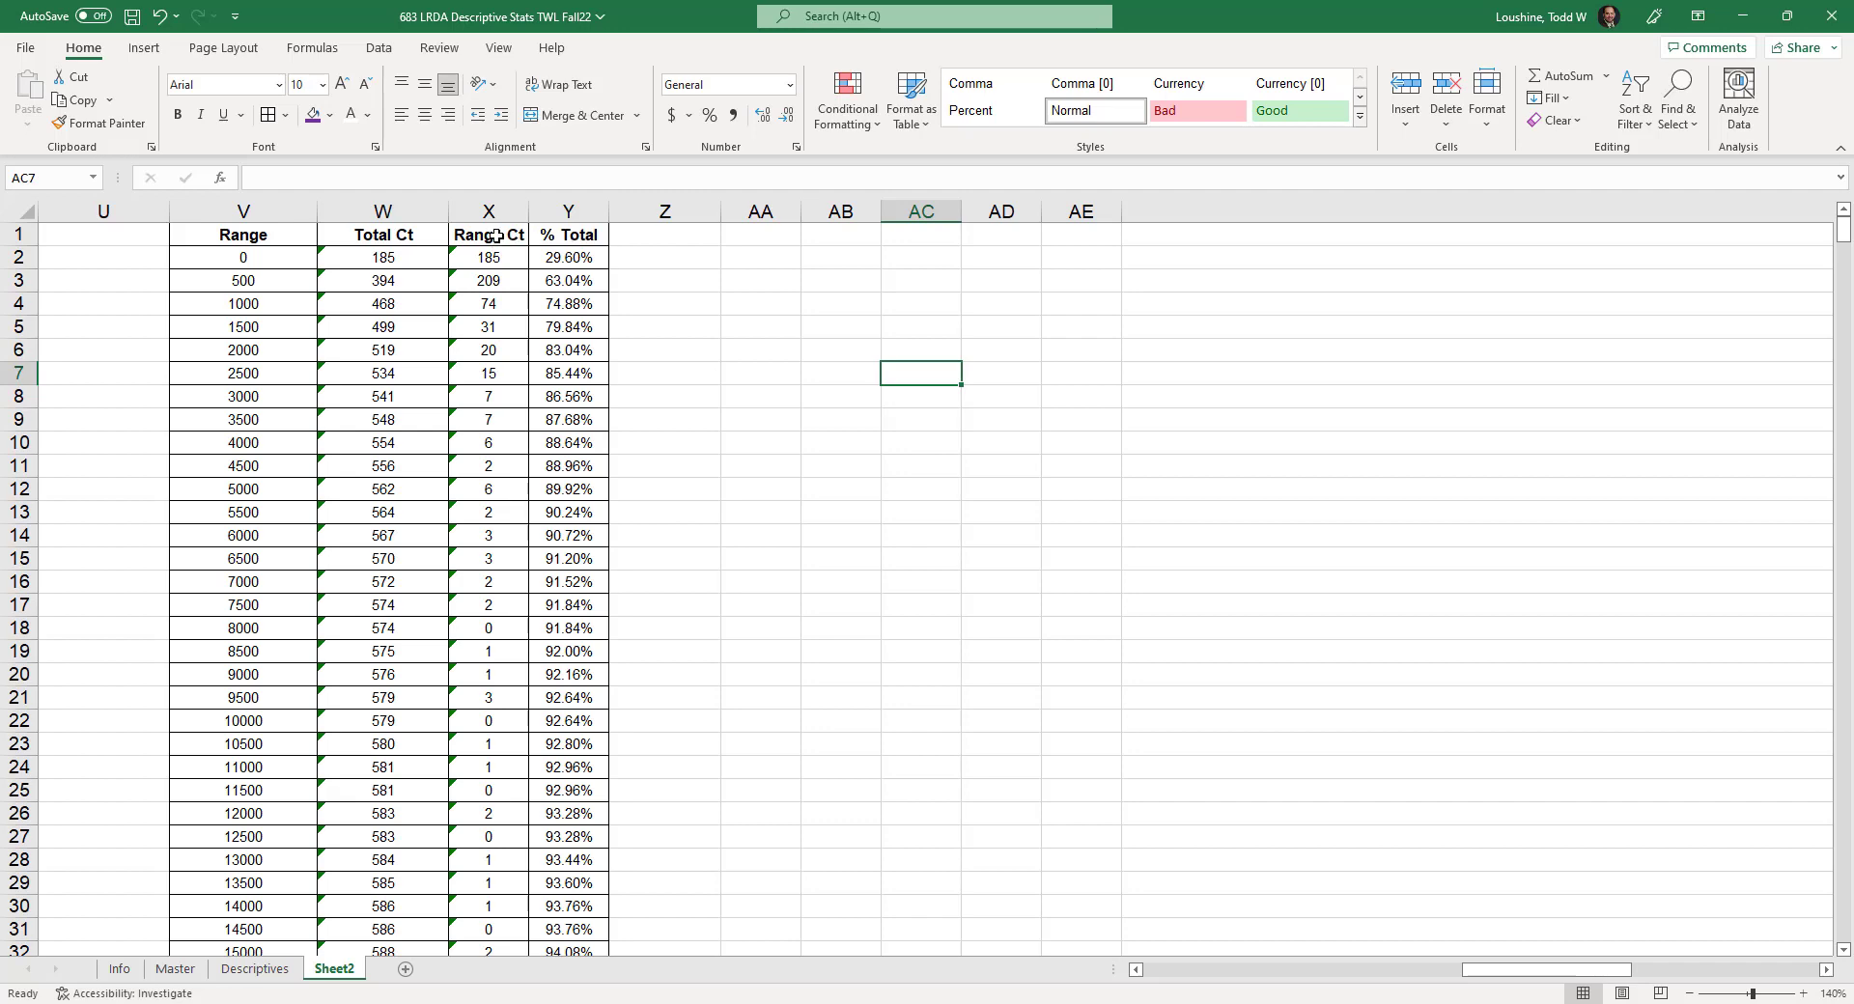
pyautogui.moveTo(493, 237); pyautogui.dragTo(490, 906)
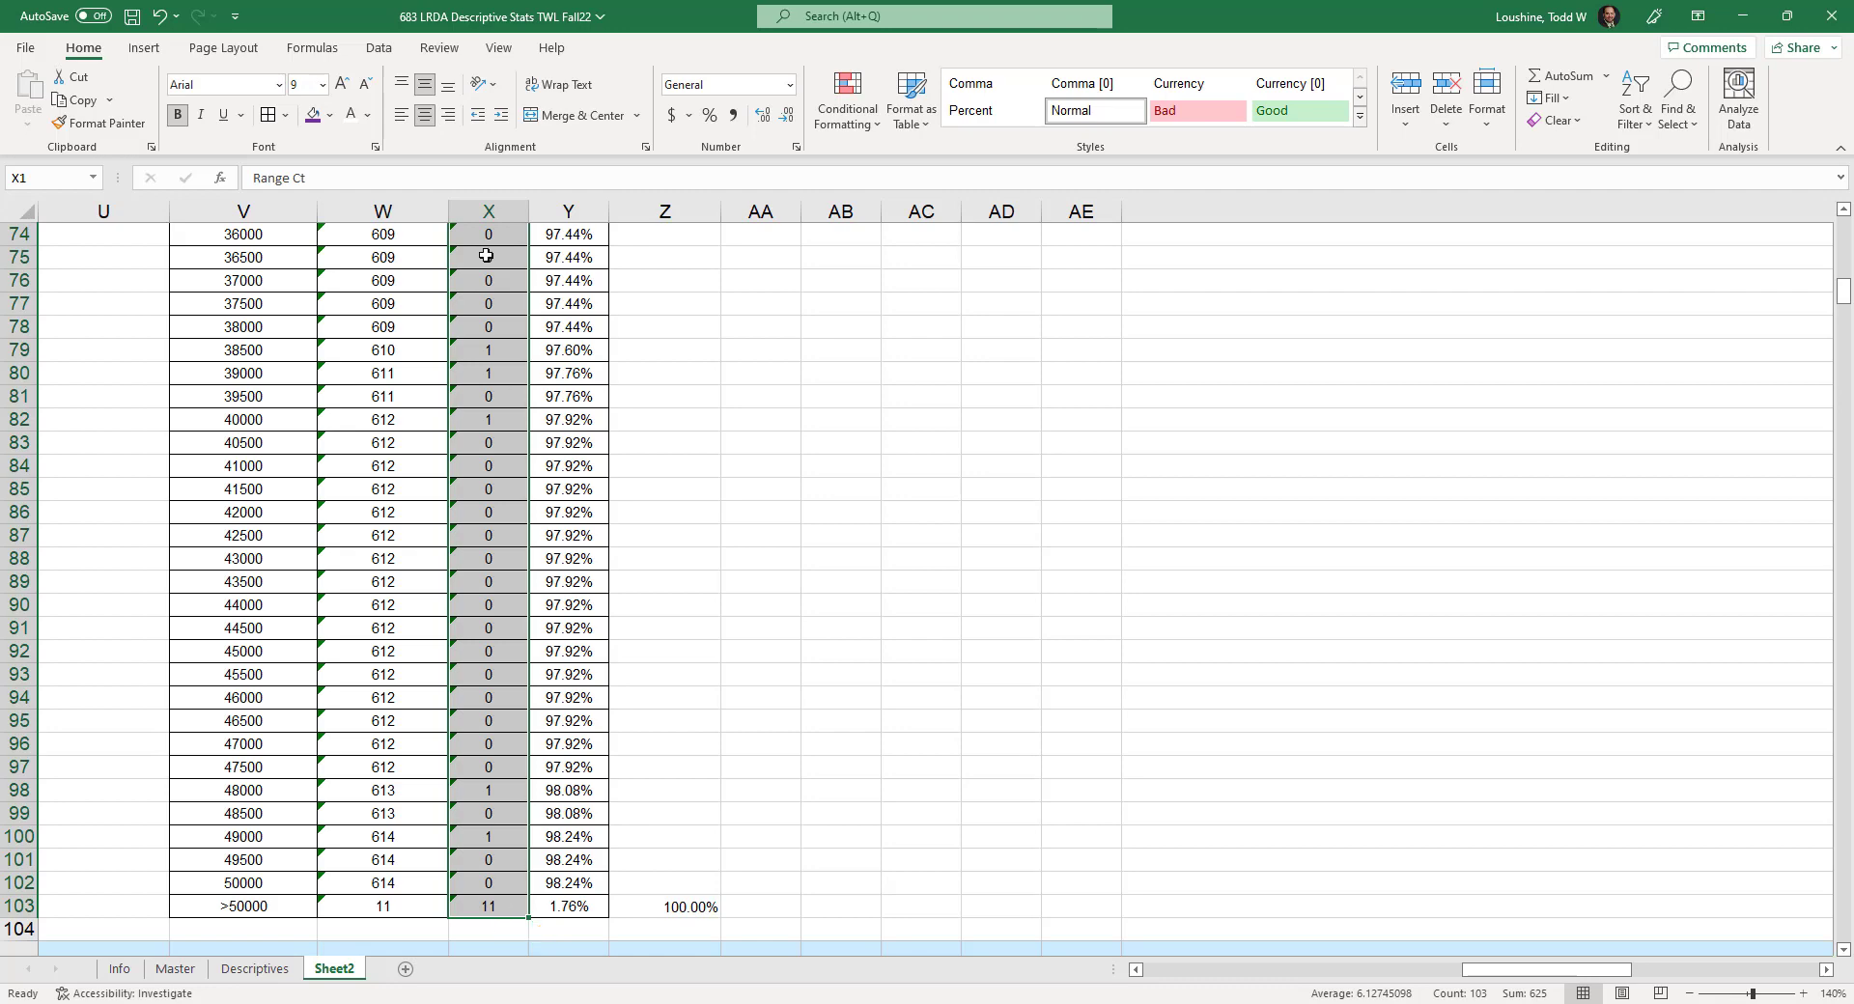
pyautogui.click(145, 50)
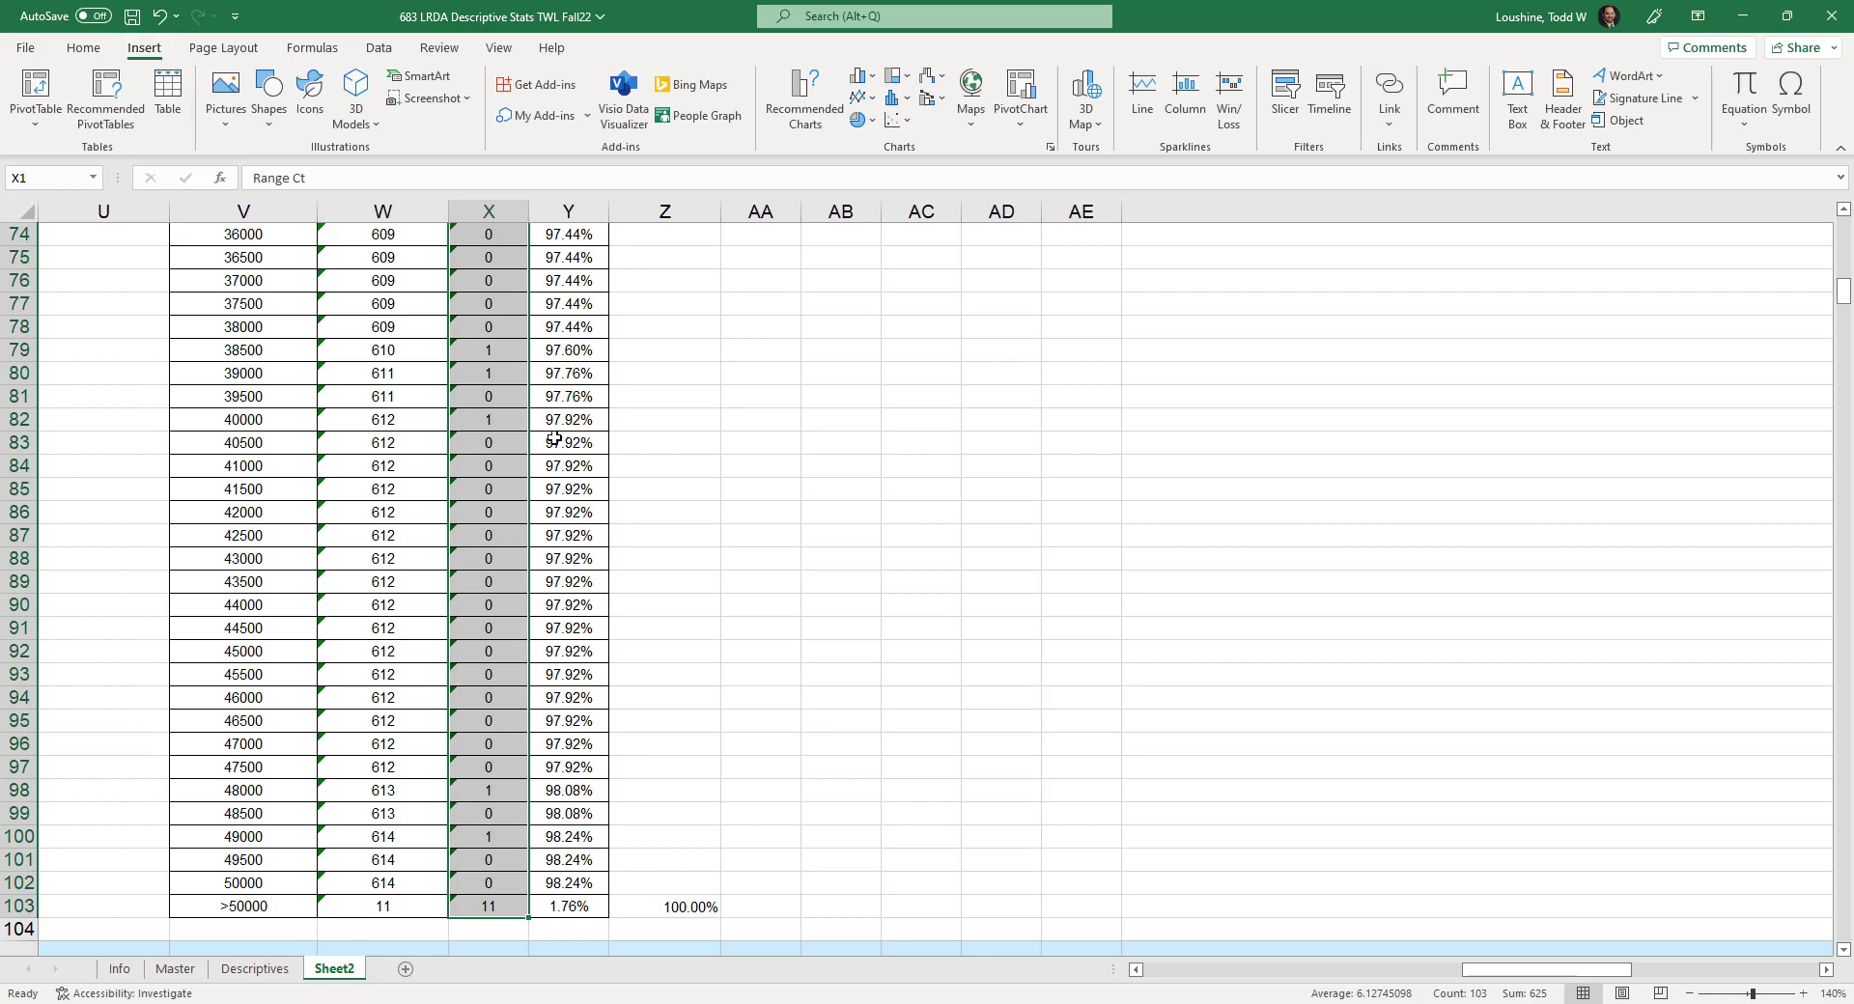
pyautogui.click(861, 82)
pyautogui.click(861, 82)
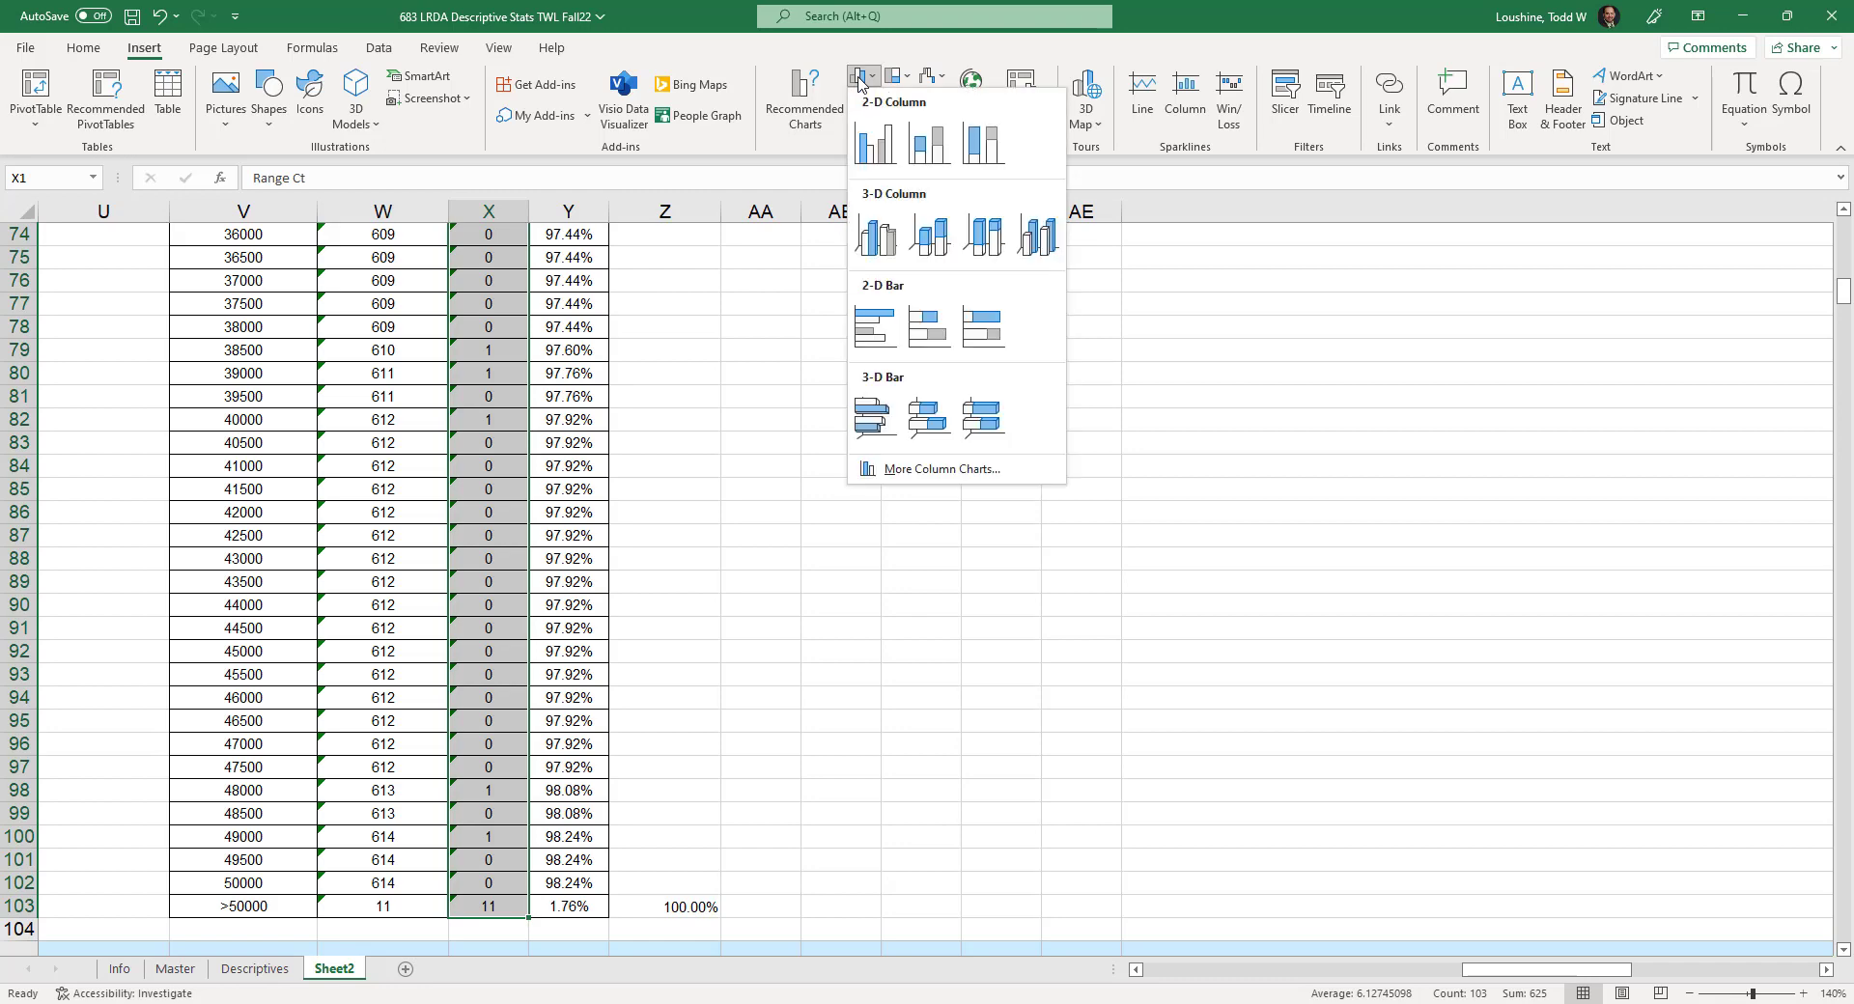
pyautogui.click(886, 162)
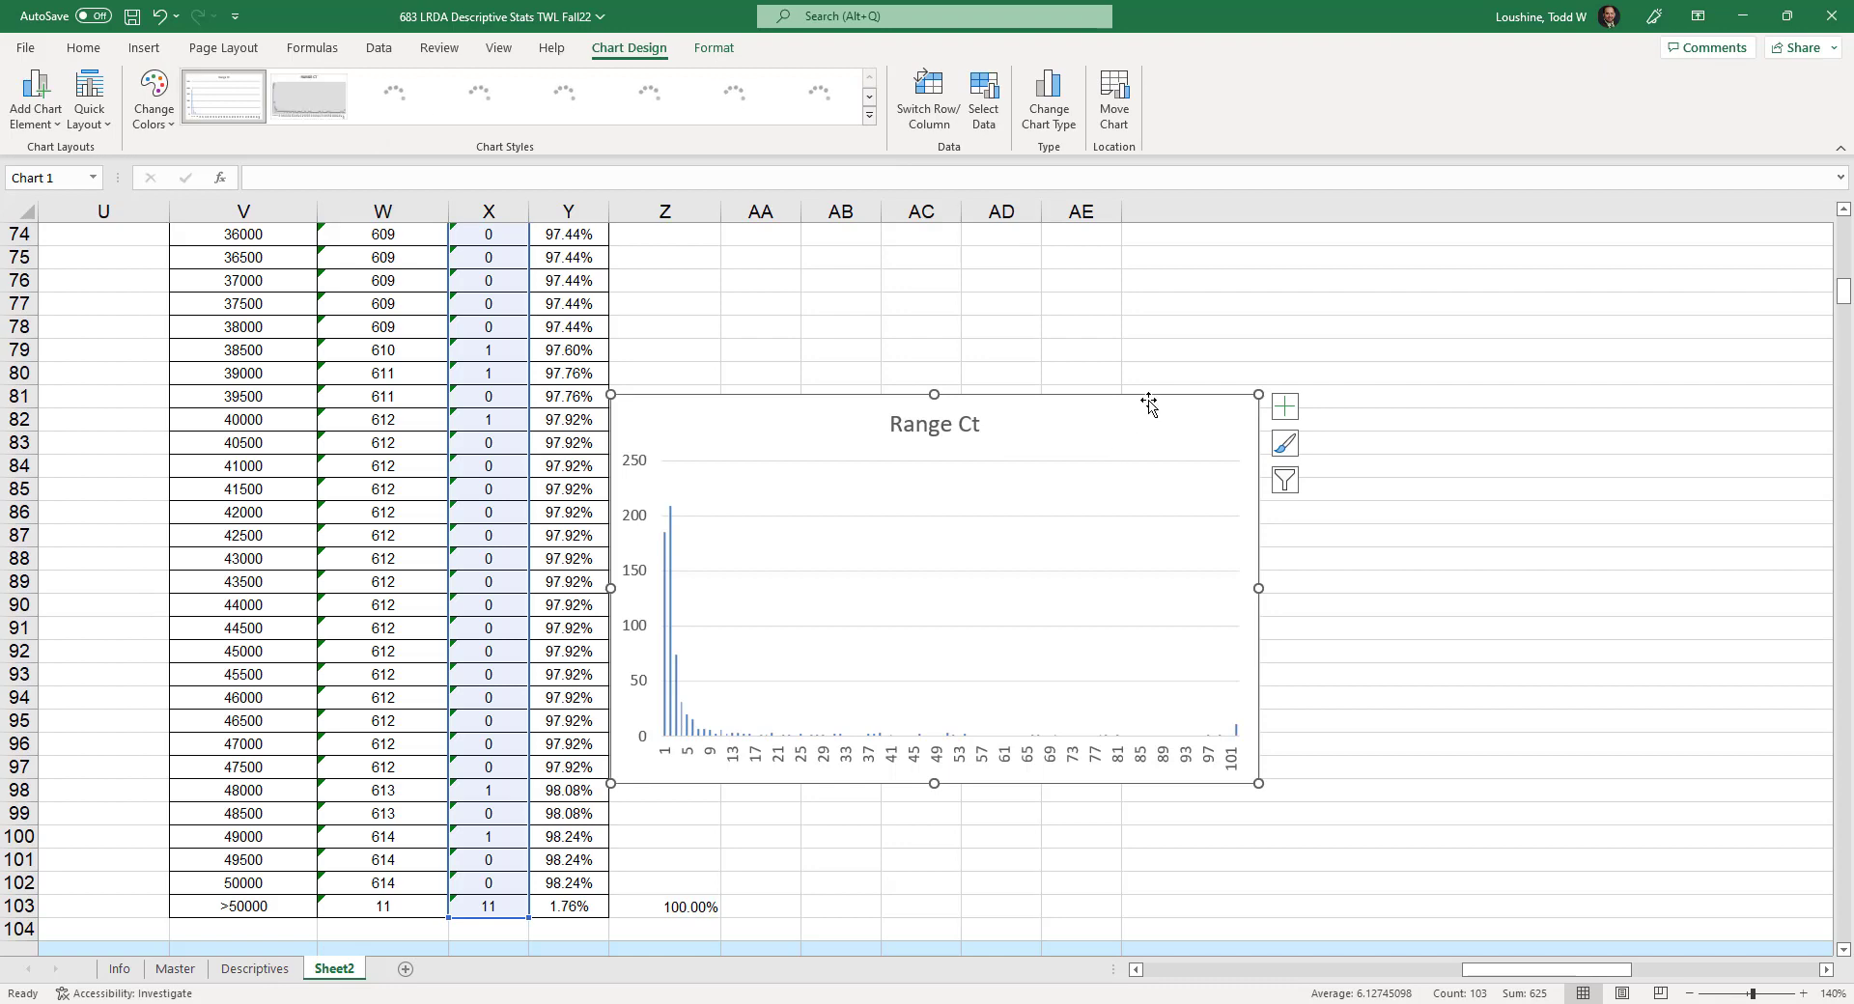
# - Move the Range Ct chart up beside the first rows of the distribution table and enlarge it down to about row 27
pyautogui.moveTo(1150, 403); pyautogui.dragTo(1228, 318)
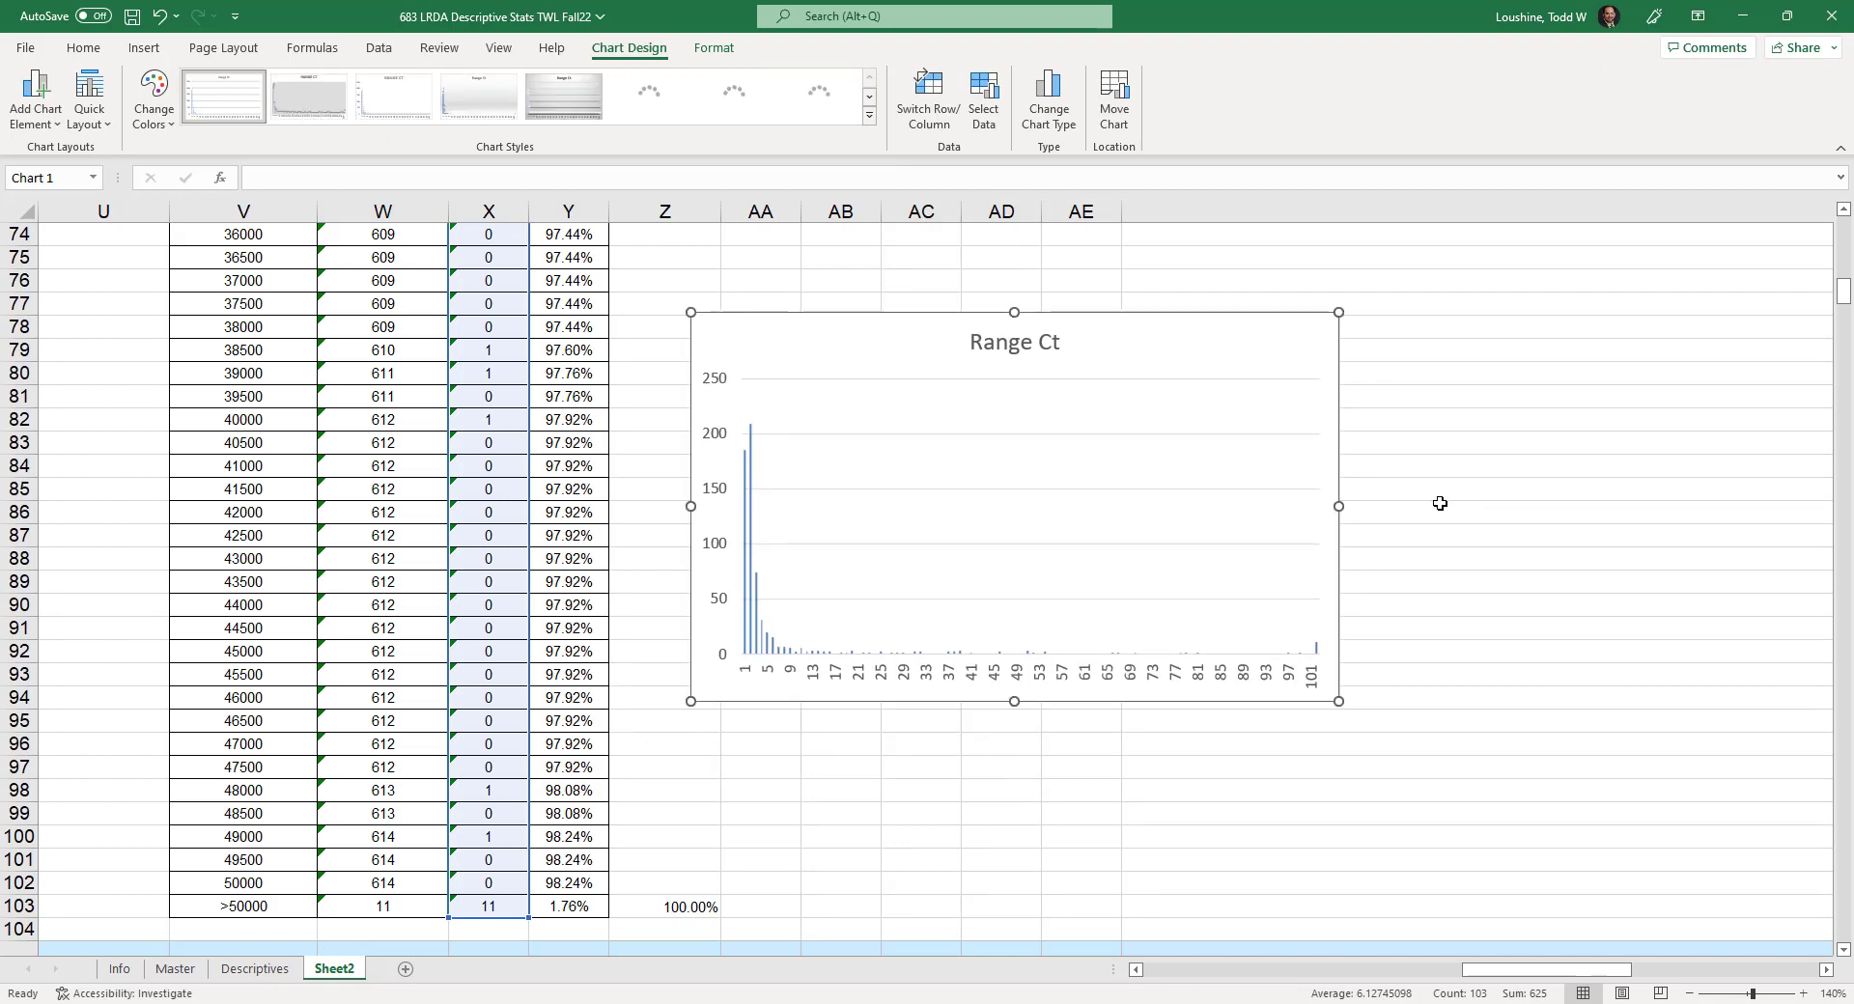
pyautogui.scroll(8, 1440, 503)
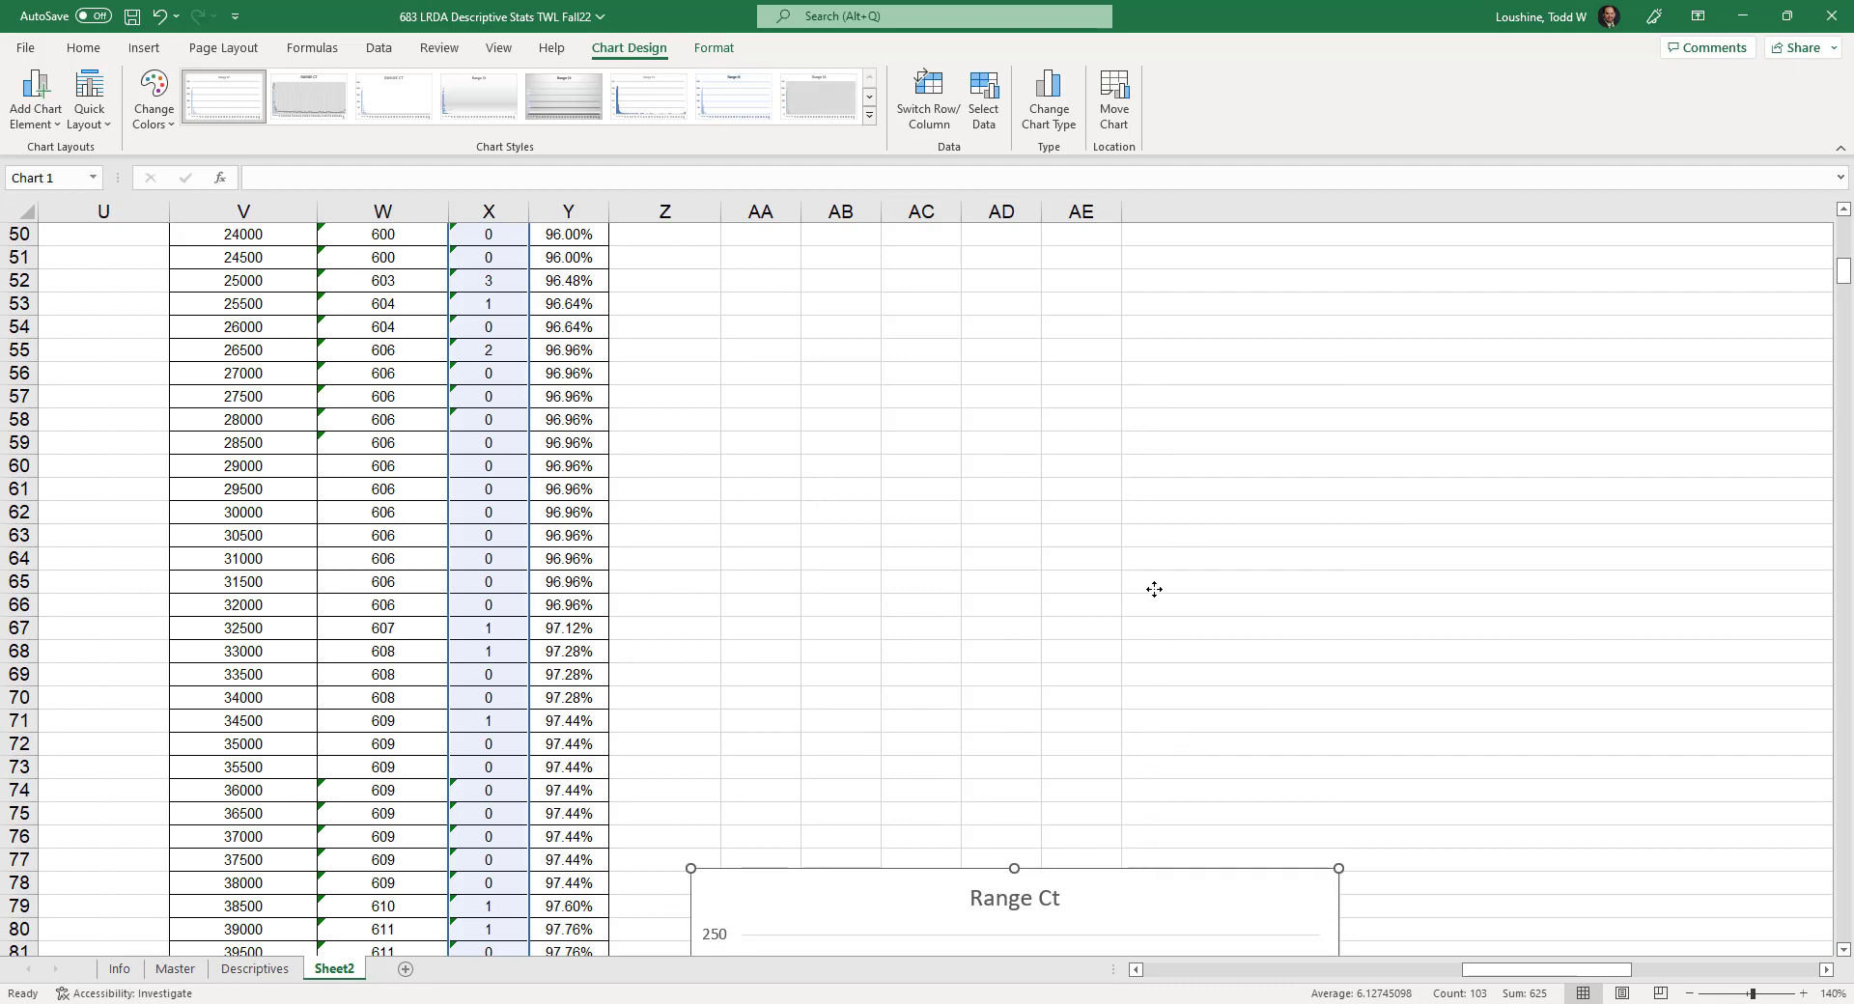
pyautogui.moveTo(1131, 877); pyautogui.dragTo(1105, 326)
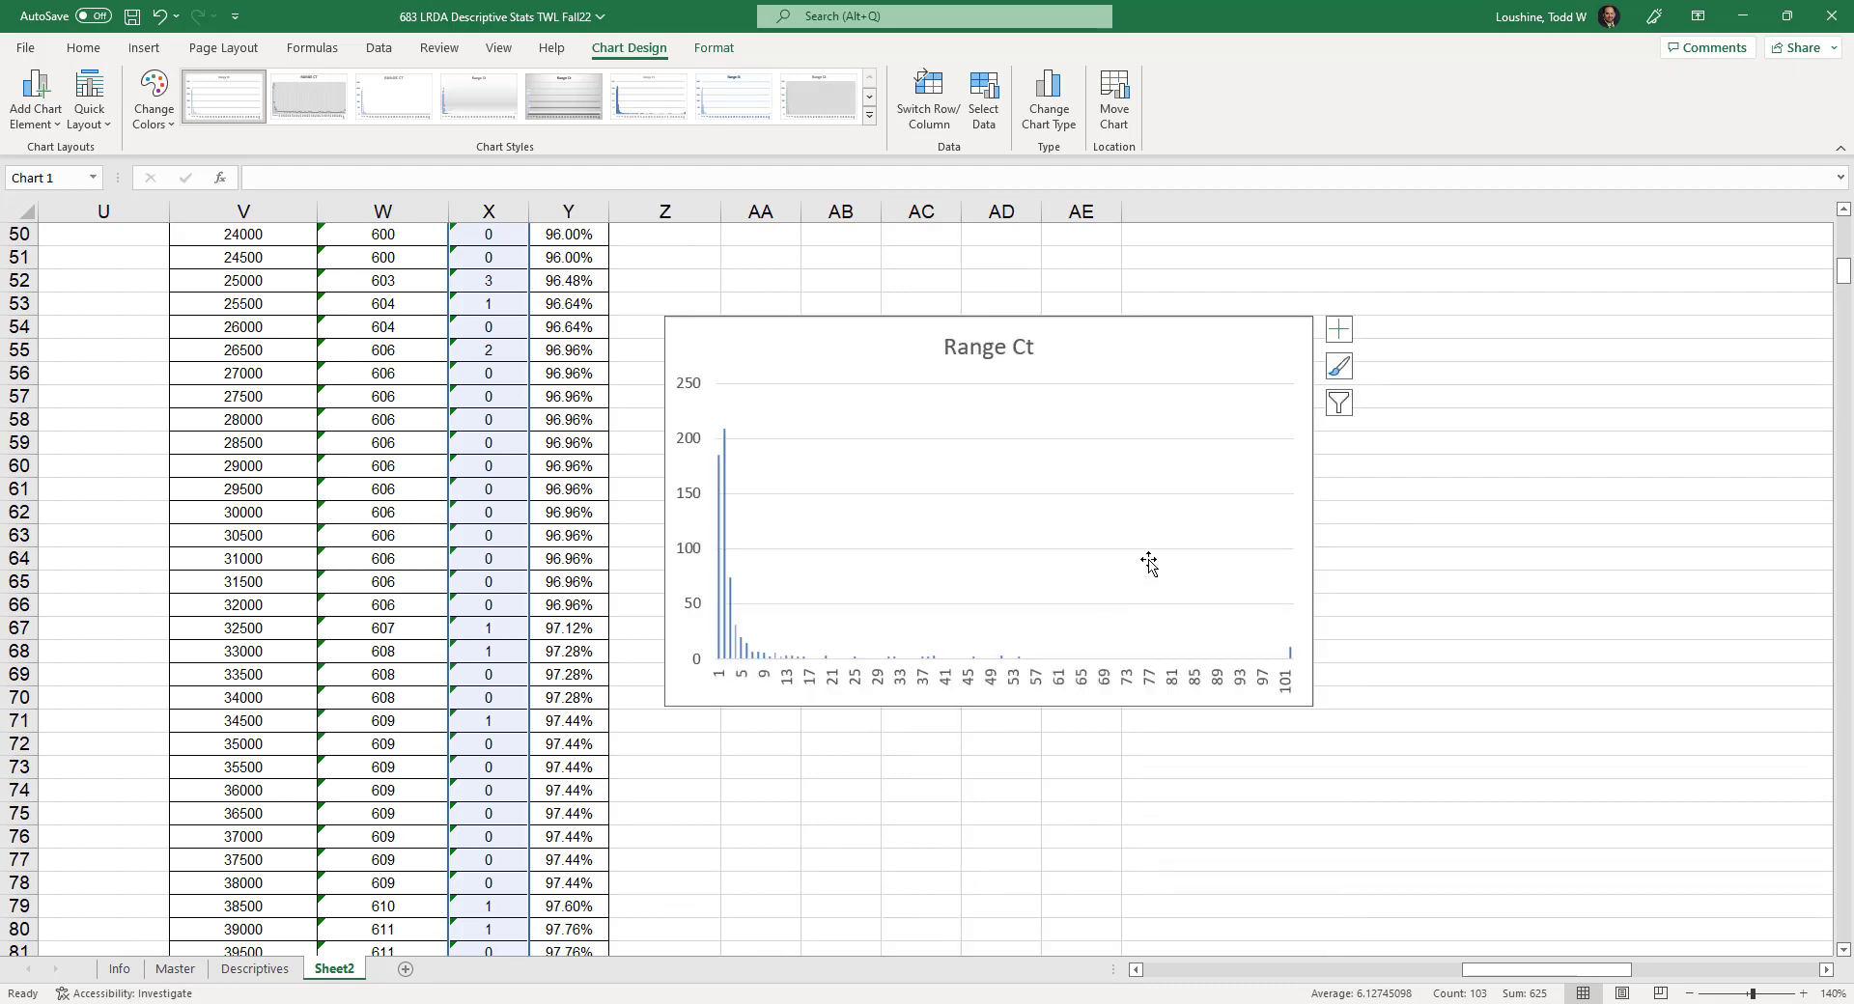
pyautogui.scroll(3, 1338, 581)
pyautogui.moveTo(1092, 548); pyautogui.dragTo(1073, 257)
pyautogui.scroll(5, 1213, 576)
pyautogui.moveTo(1137, 616); pyautogui.dragTo(1143, 281)
pyautogui.scroll(5, 1556, 571)
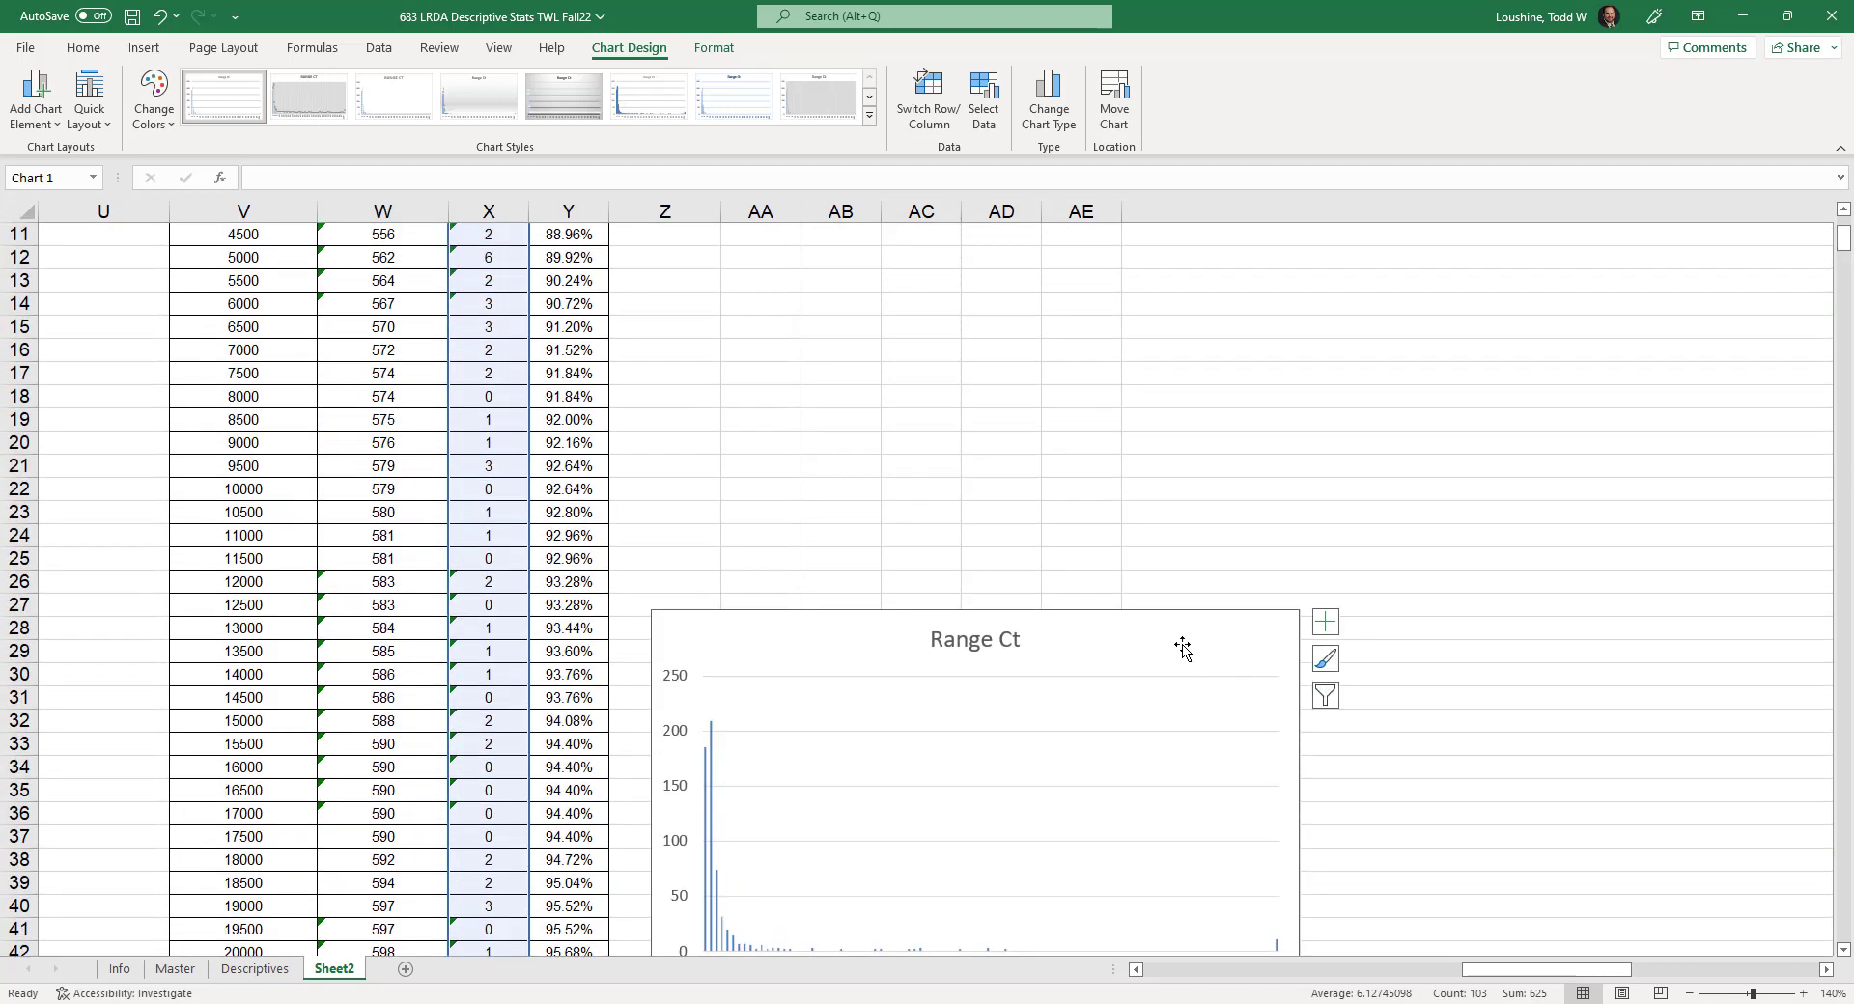
pyautogui.moveTo(1183, 647); pyautogui.dragTo(1173, 300)
pyautogui.scroll(3, 1546, 512)
pyautogui.scroll(1, 1546, 512)
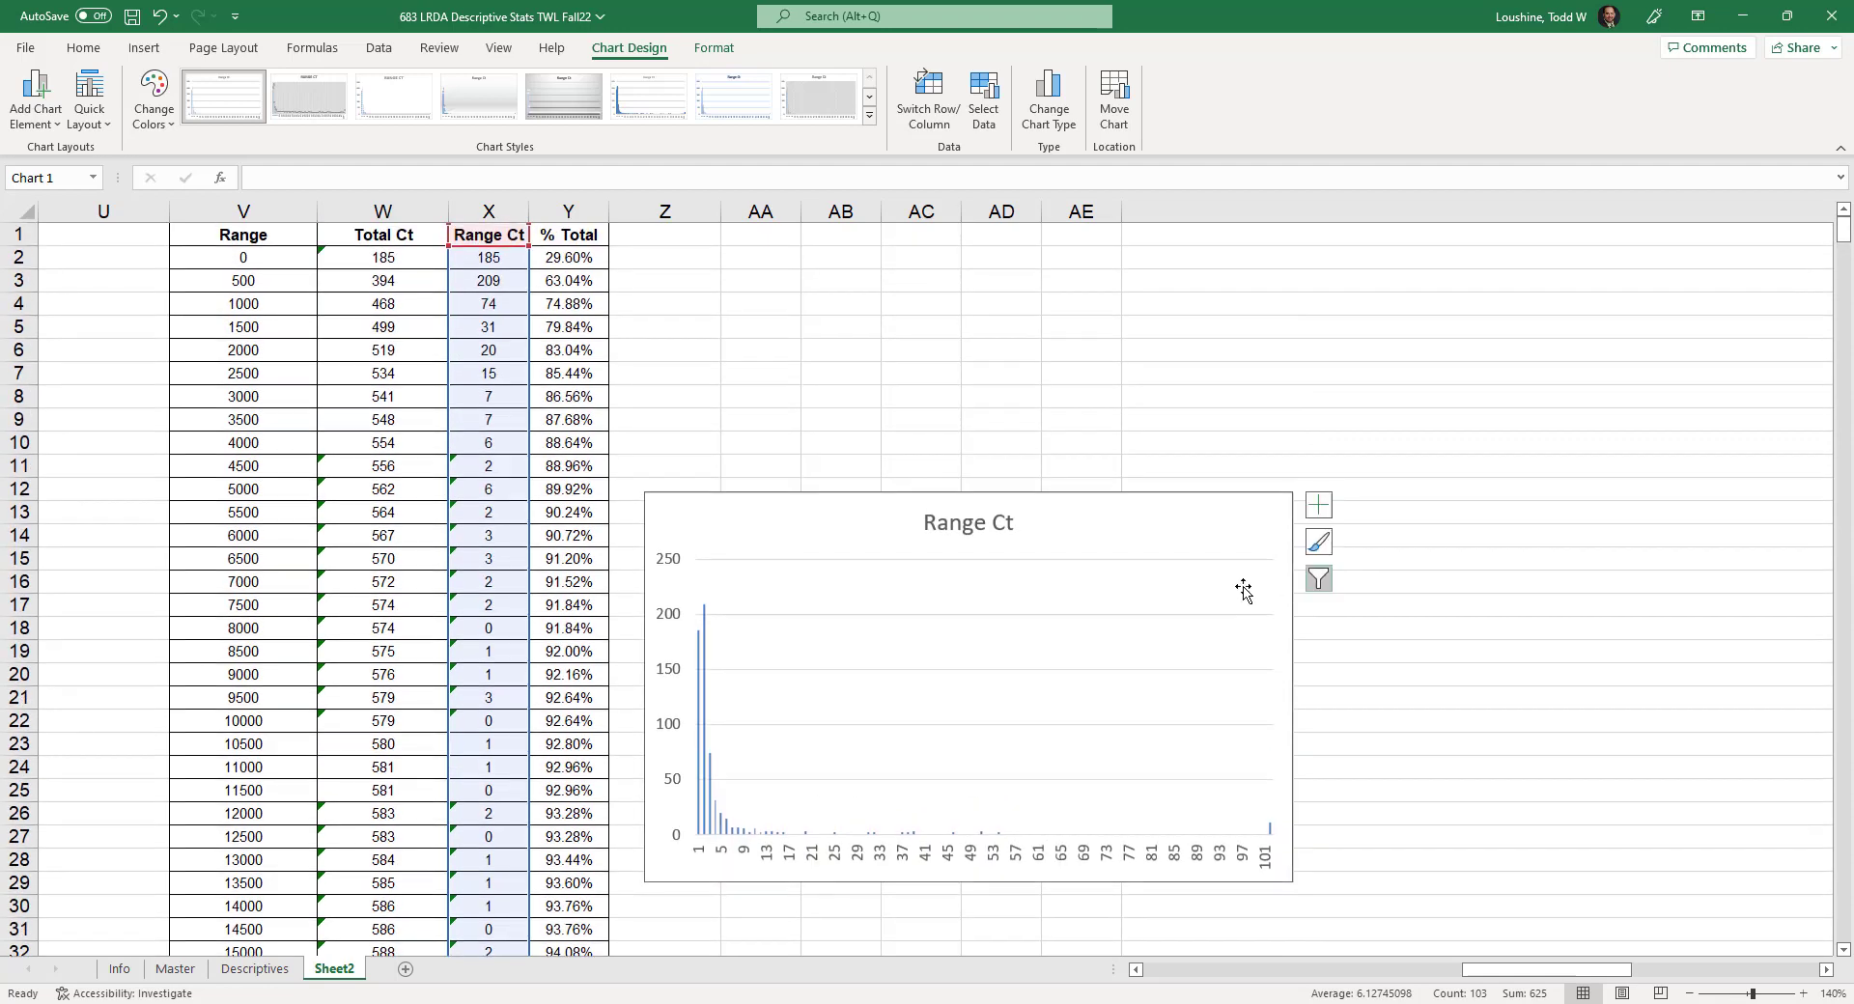
pyautogui.moveTo(1171, 508)
pyautogui.mouseDown()
pyautogui.moveTo(1138, 298)
pyautogui.moveTo(1164, 265)
pyautogui.mouseUp()
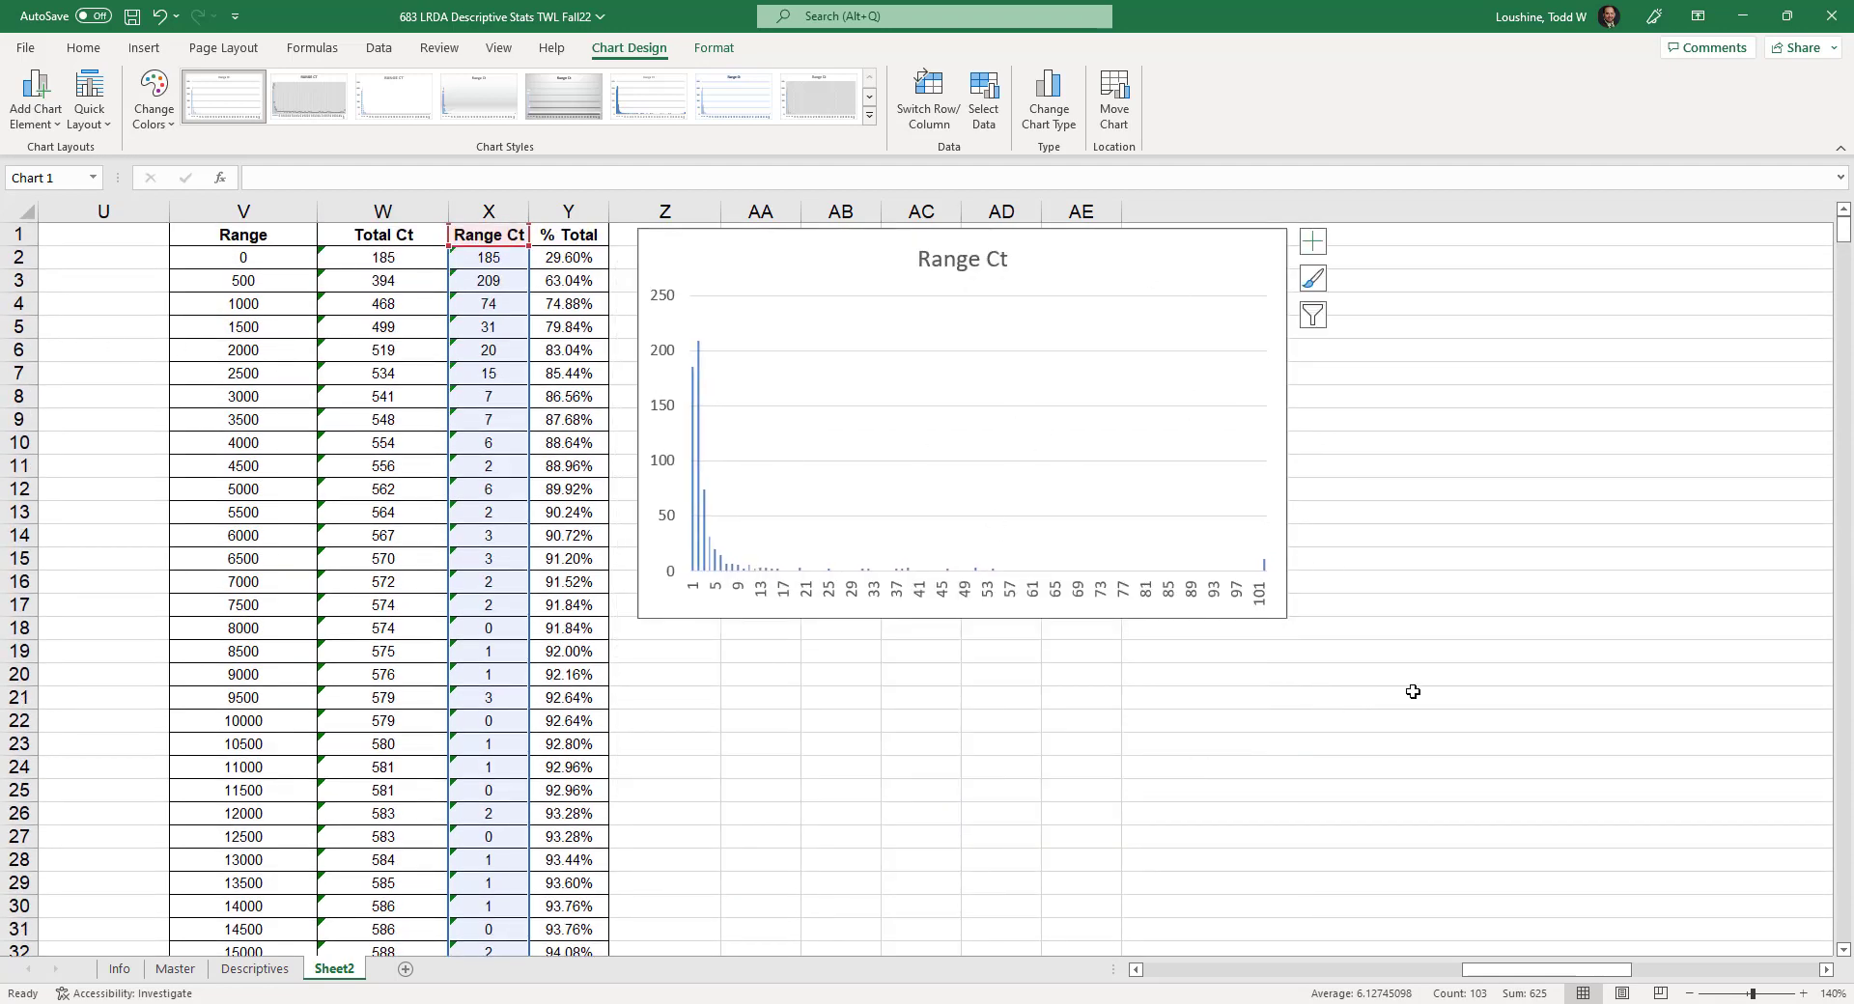
pyautogui.moveTo(1286, 618); pyautogui.dragTo(1775, 838)
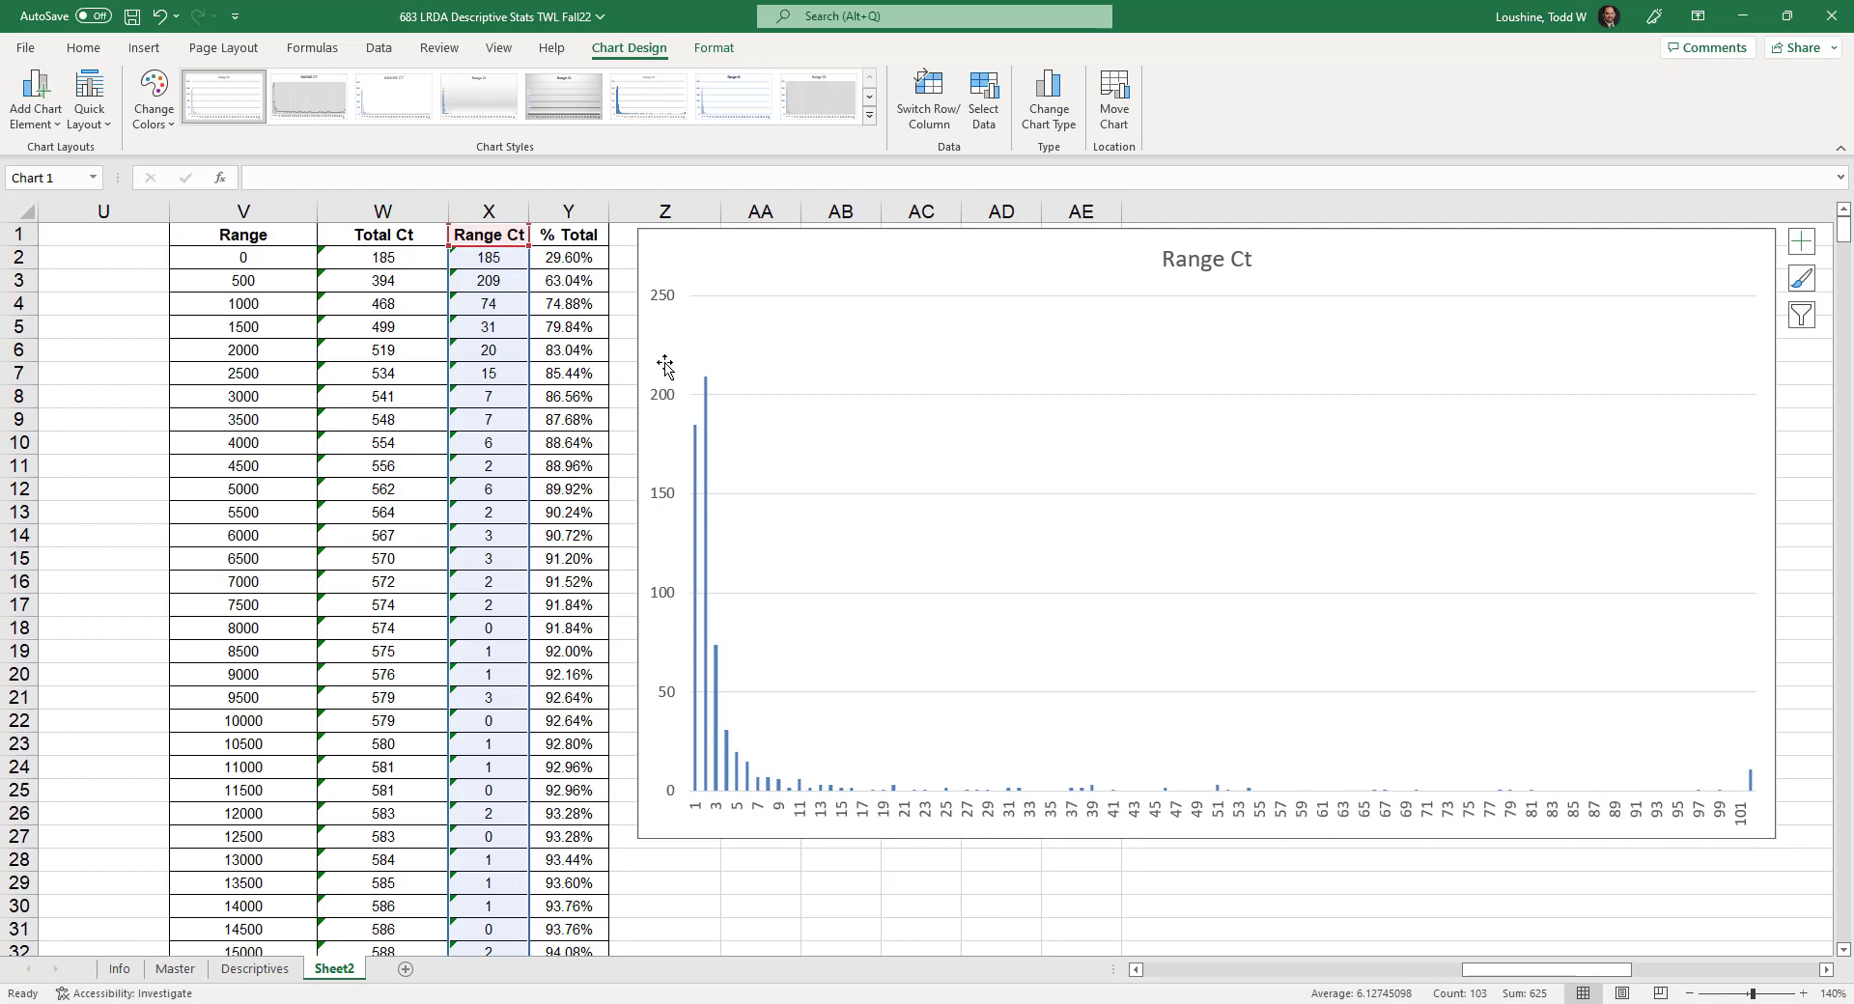
# - Select the chart's horizontal axis and open its data source selection
pyautogui.click(665, 307)
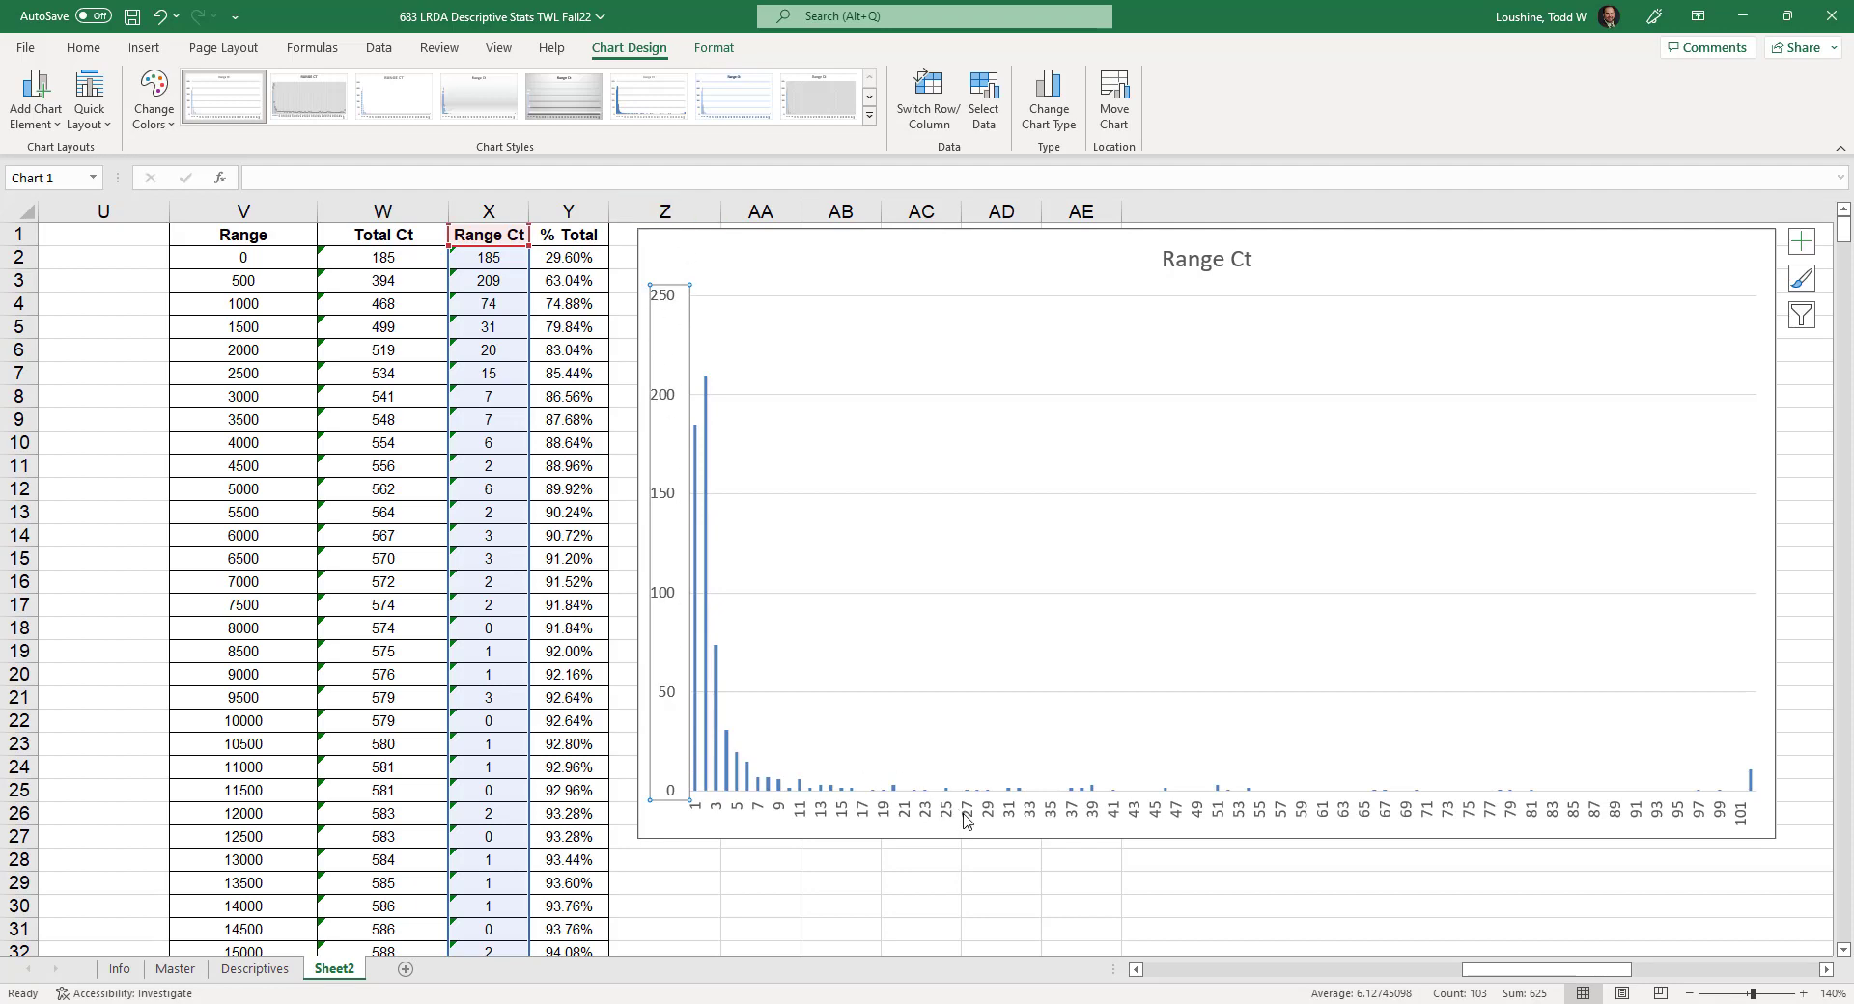
pyautogui.click(994, 822)
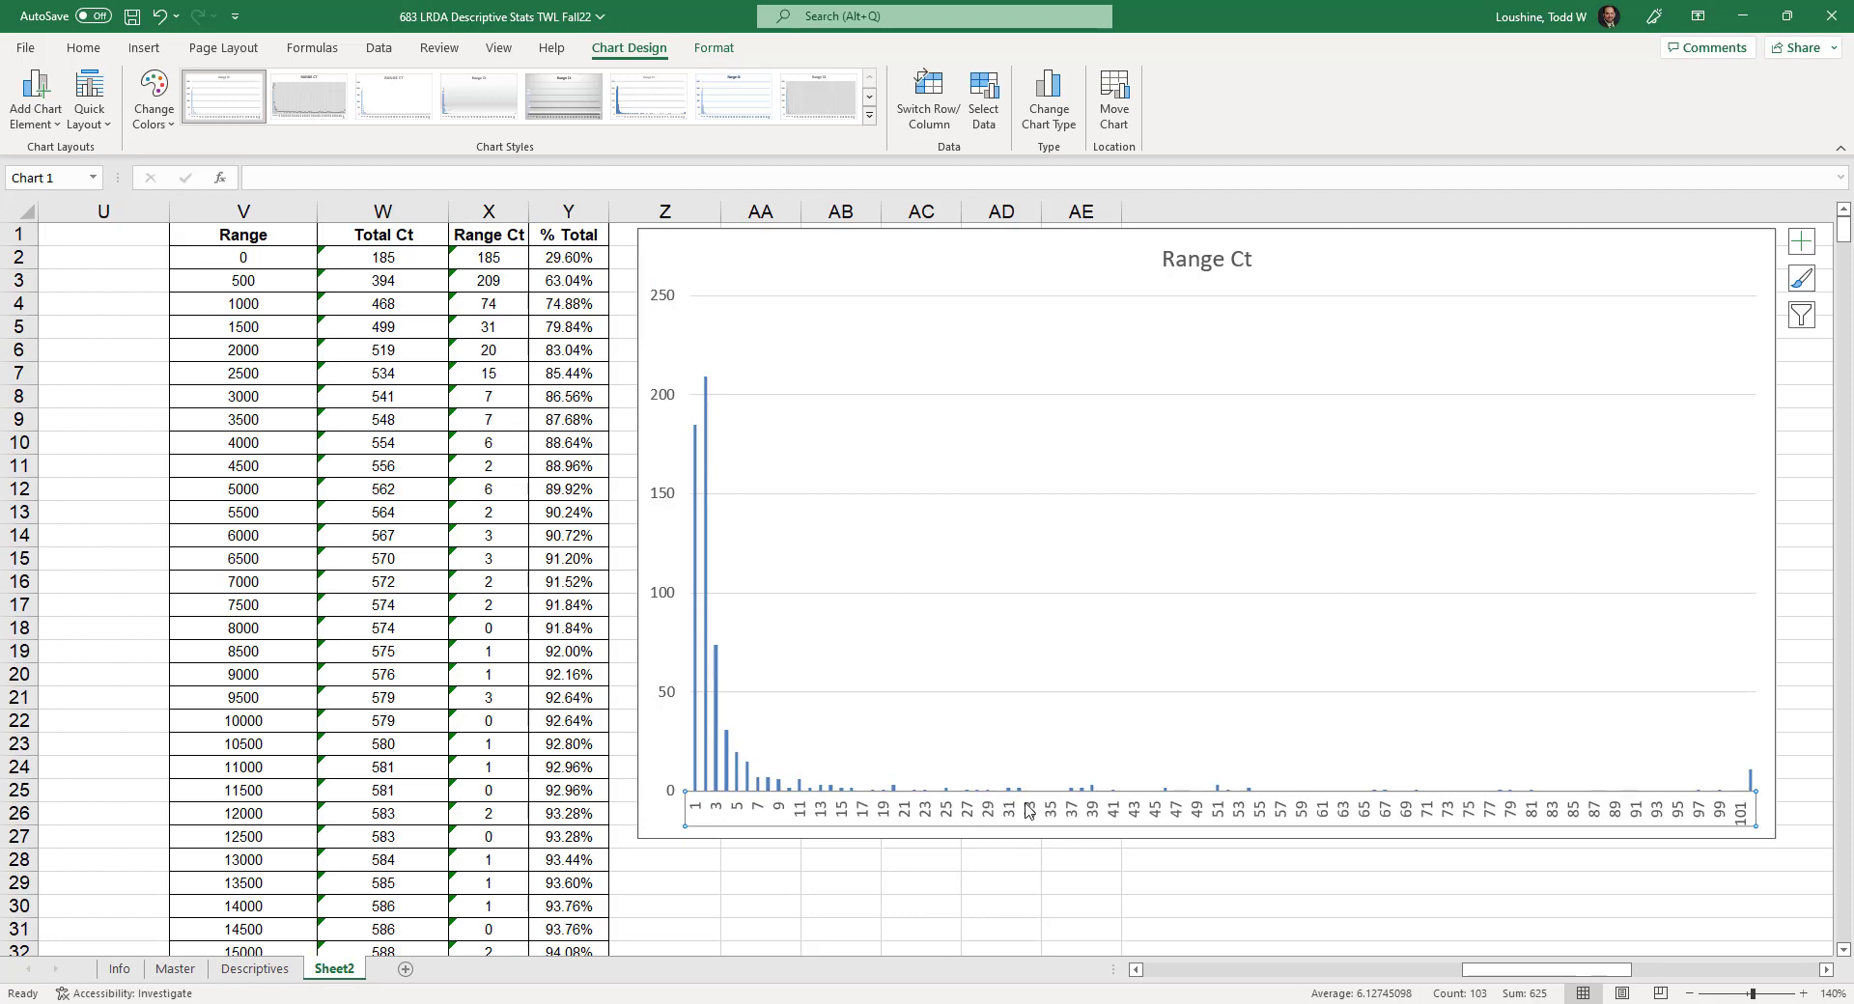
pyautogui.rightClick(815, 818)
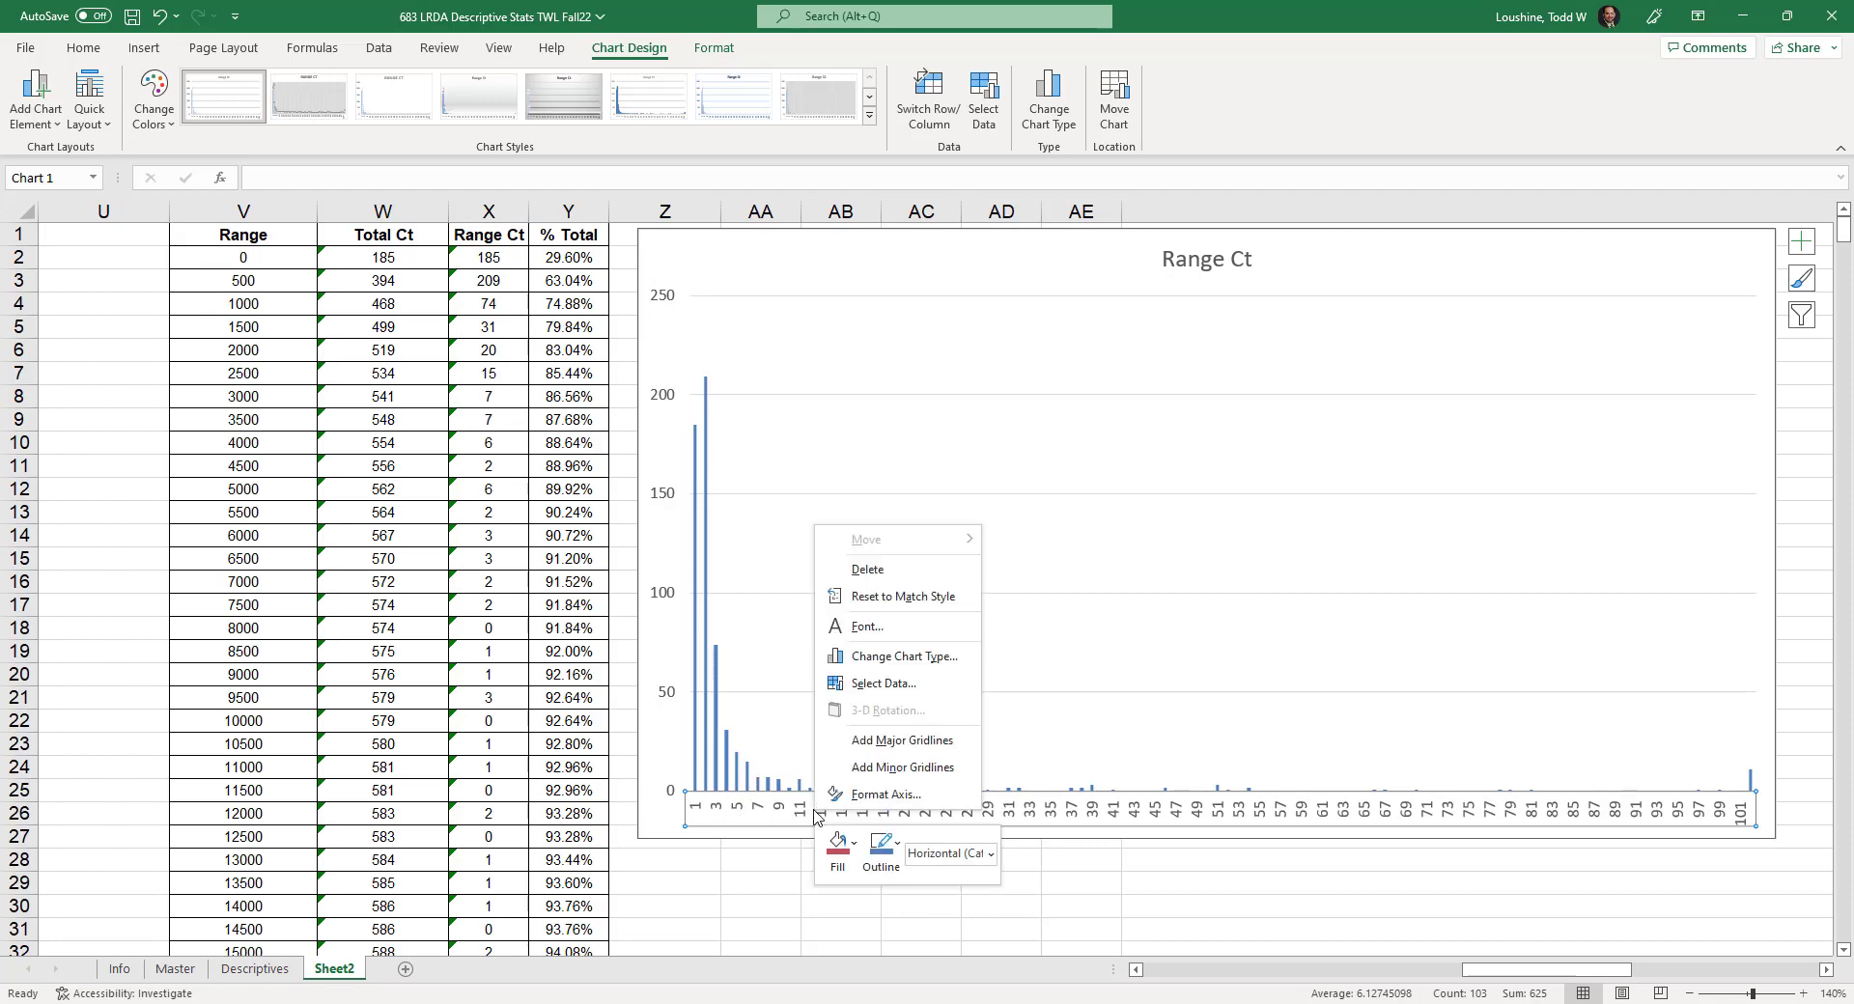
pyautogui.click(874, 683)
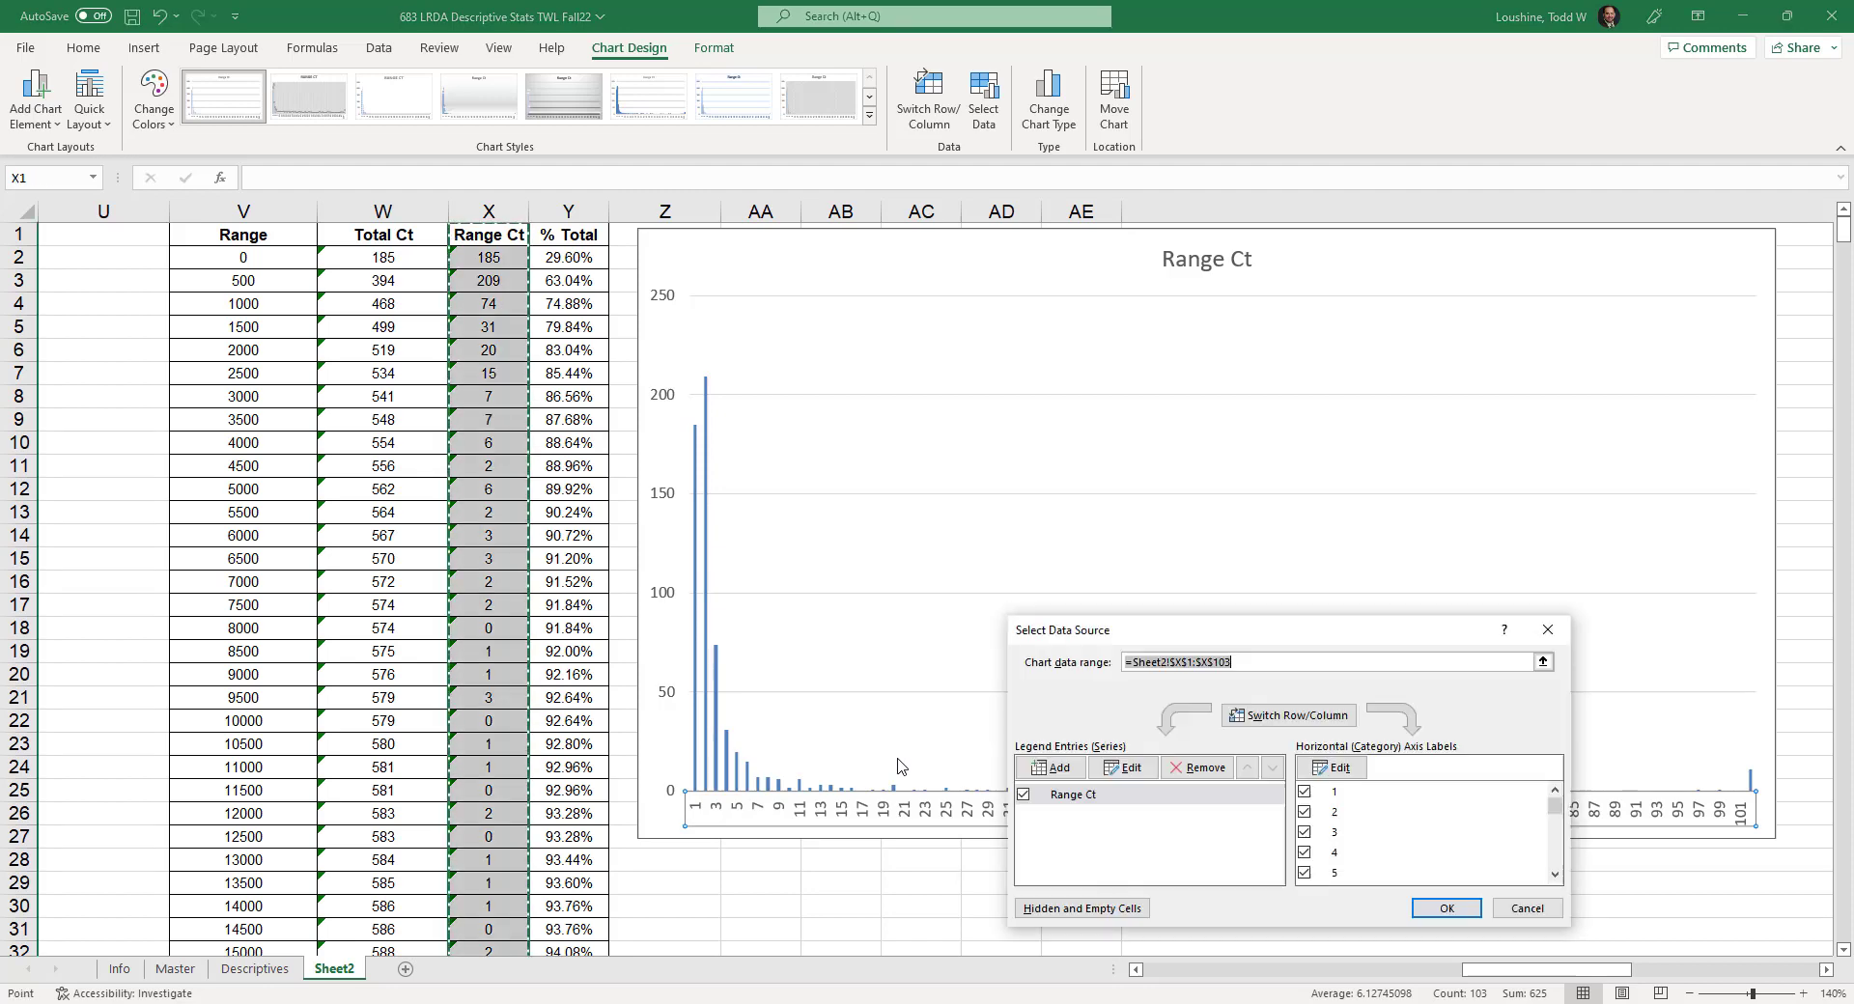
pyautogui.click(1075, 802)
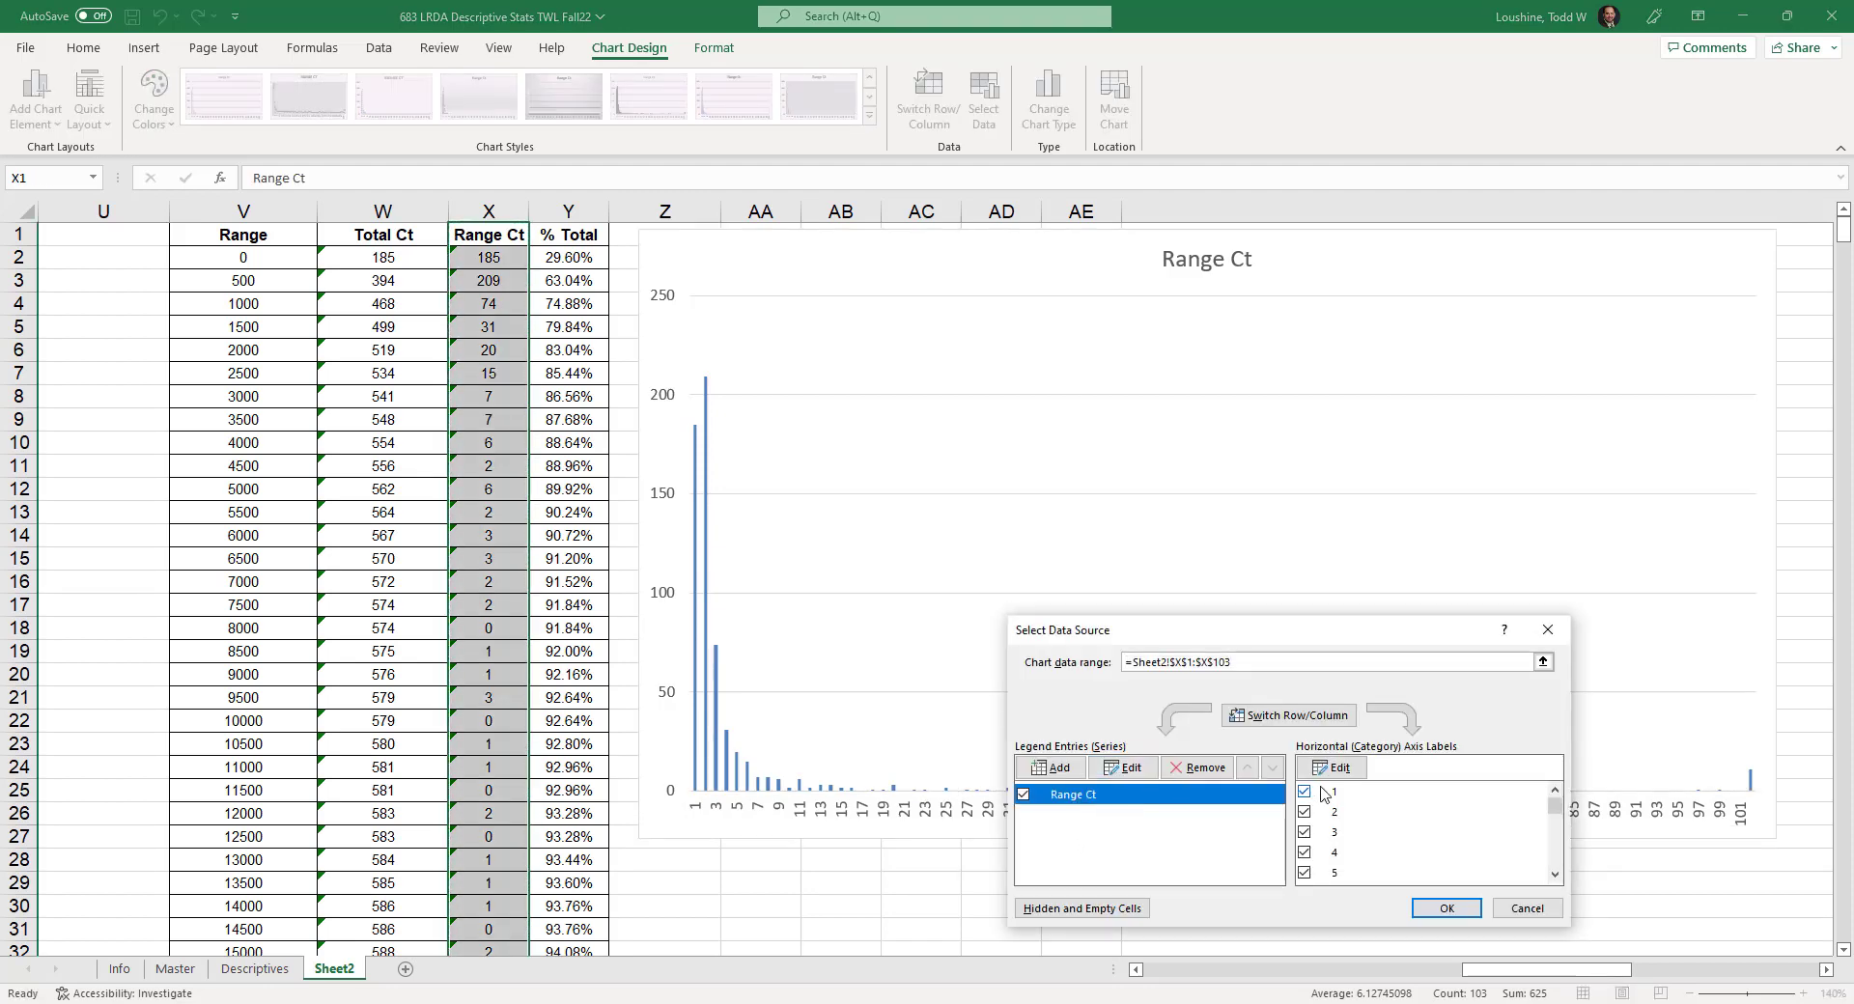
pyautogui.click(1123, 767)
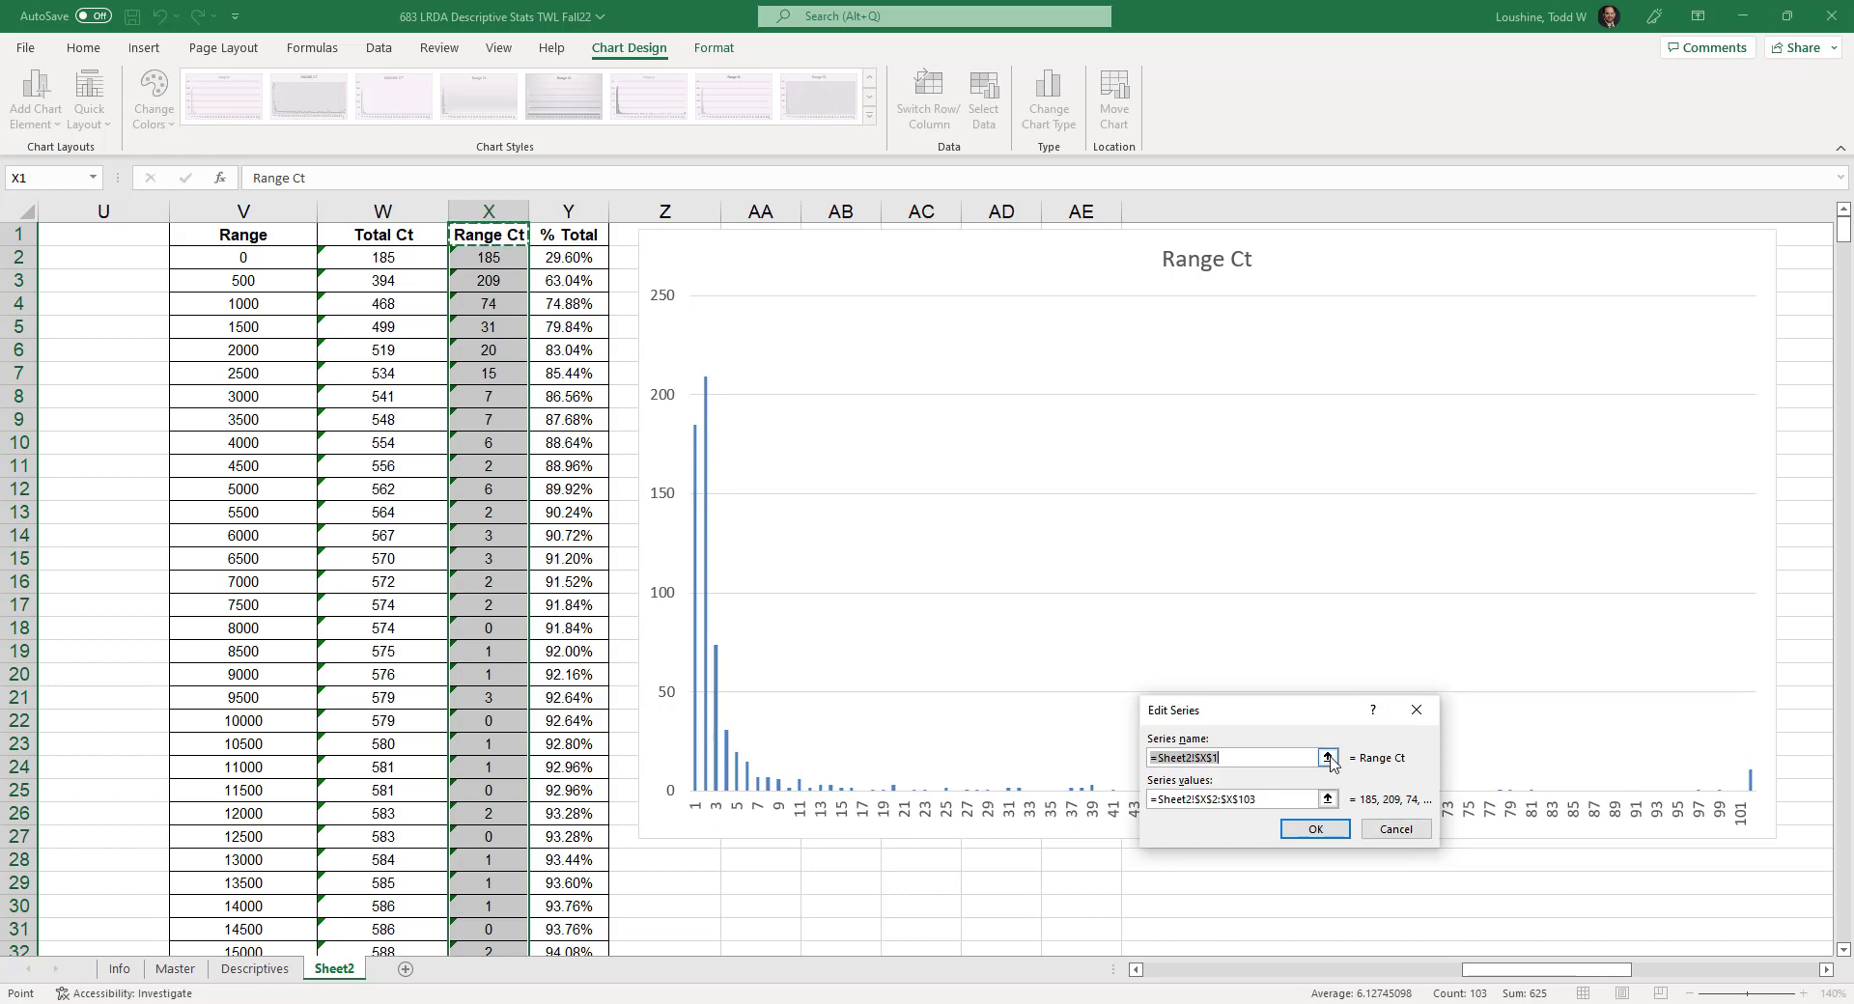
pyautogui.click(1396, 829)
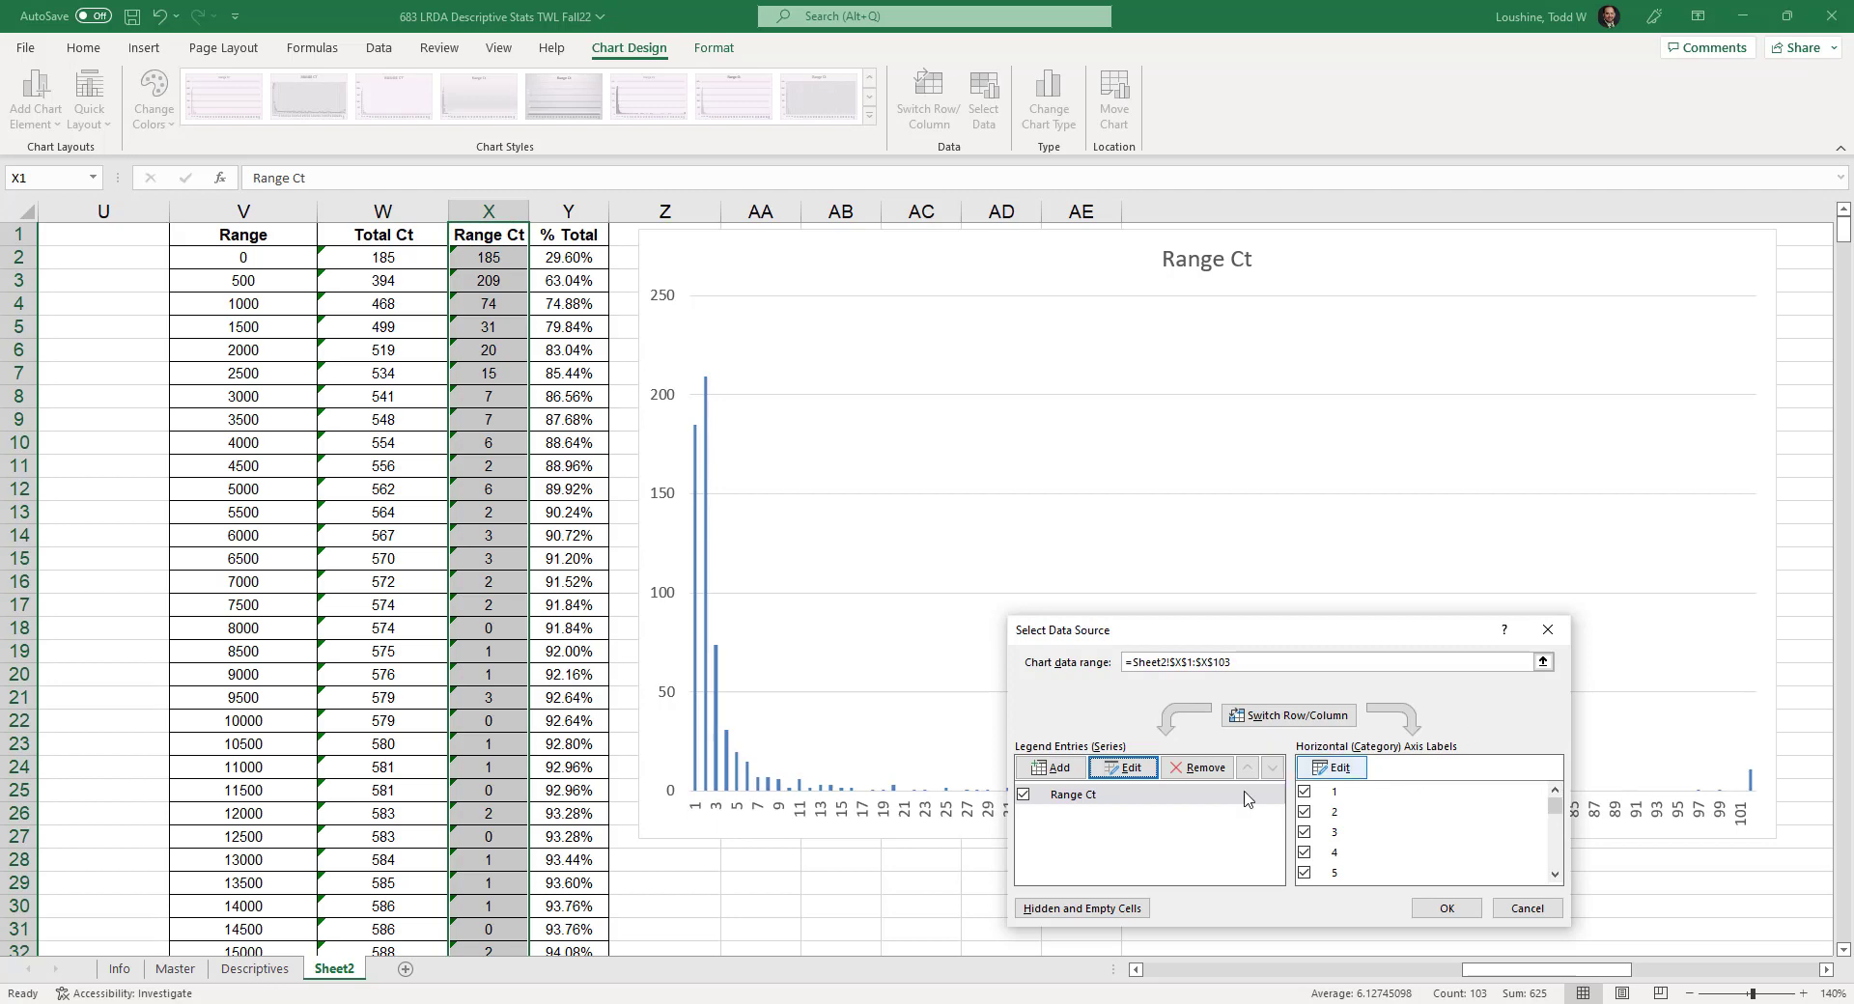
# - Set the chart's horizontal axis labels to the Range values in V2:V103
pyautogui.click(1337, 767)
pyautogui.click(1330, 782)
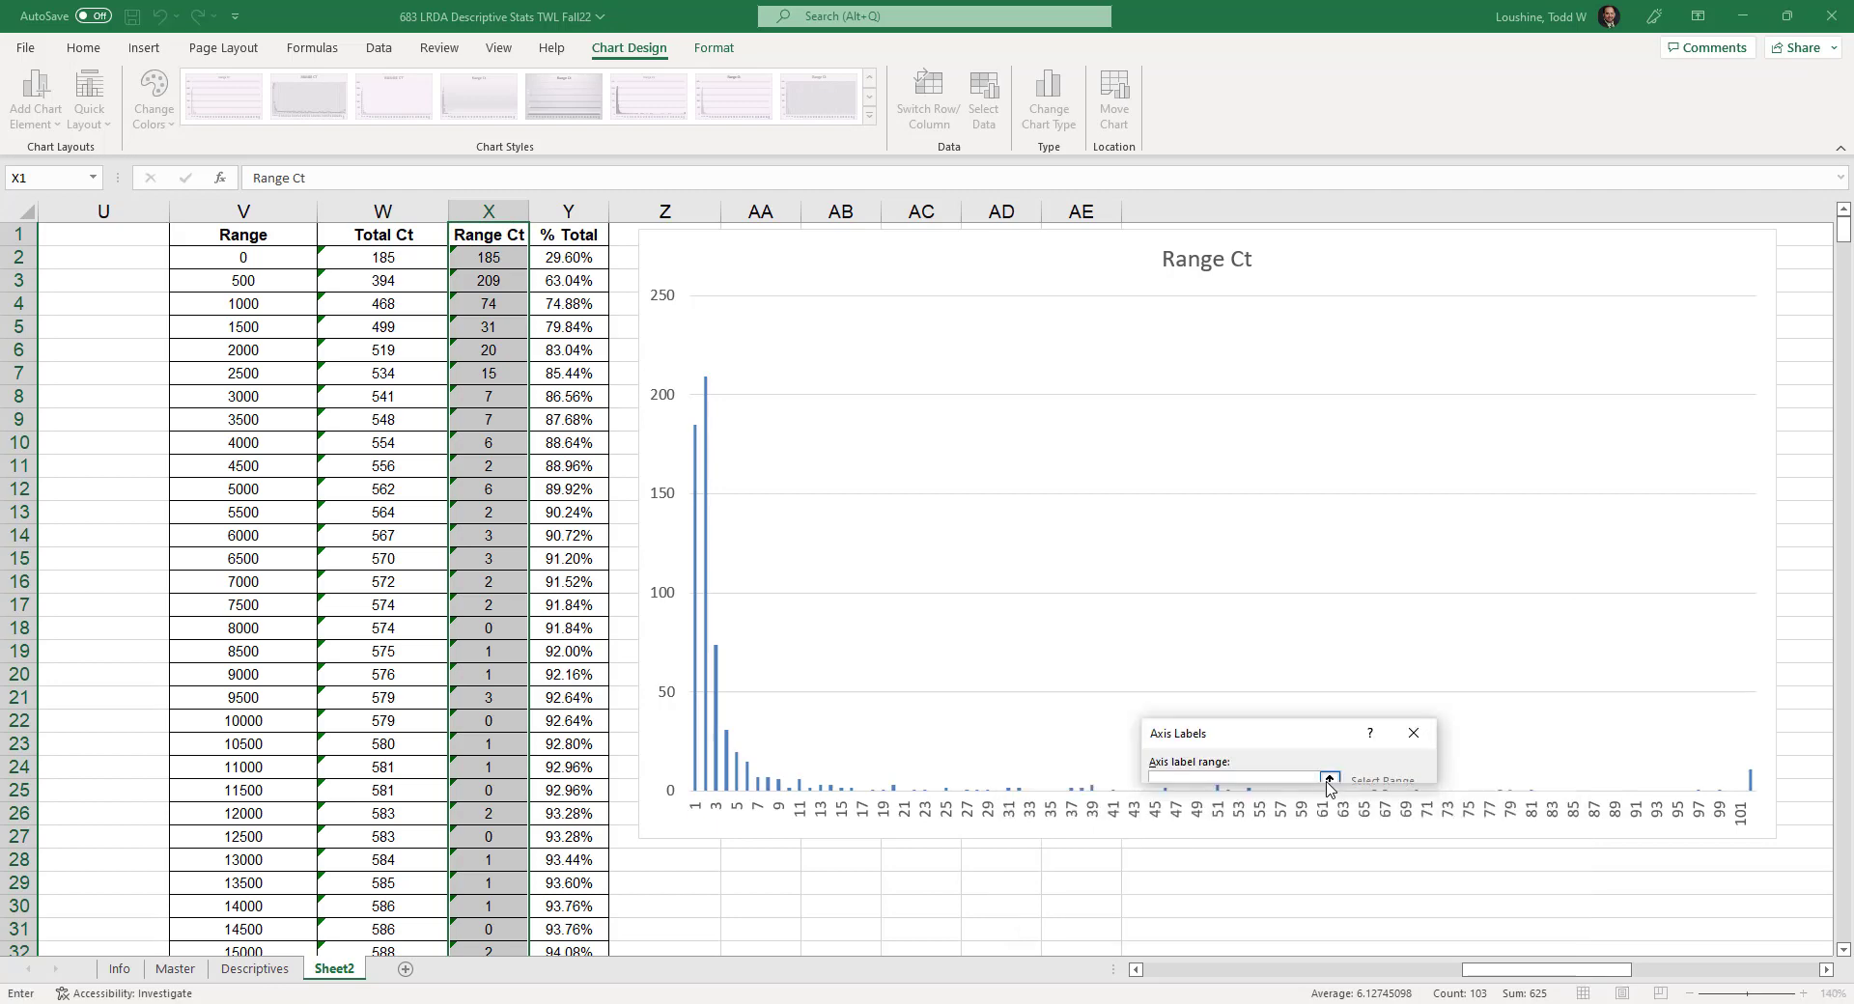
pyautogui.click(211, 259)
pyautogui.moveTo(213, 293); pyautogui.dragTo(213, 925)
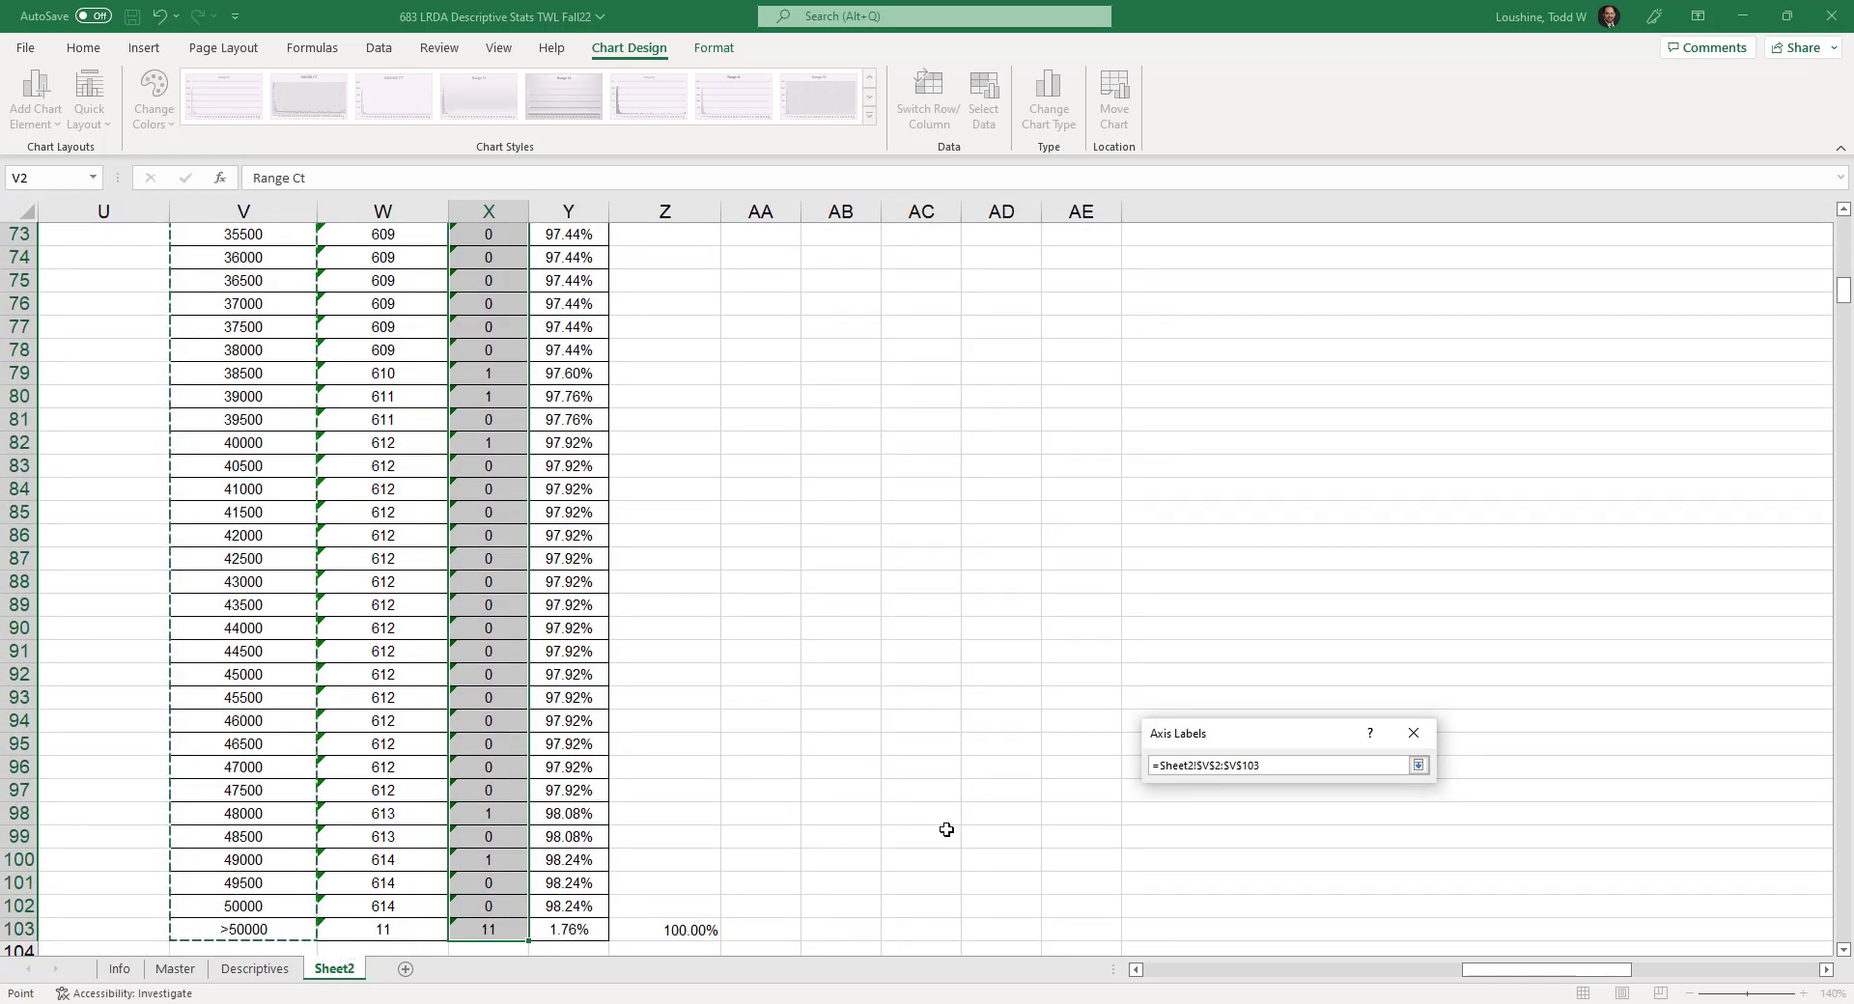
pyautogui.click(1418, 765)
pyautogui.click(1309, 805)
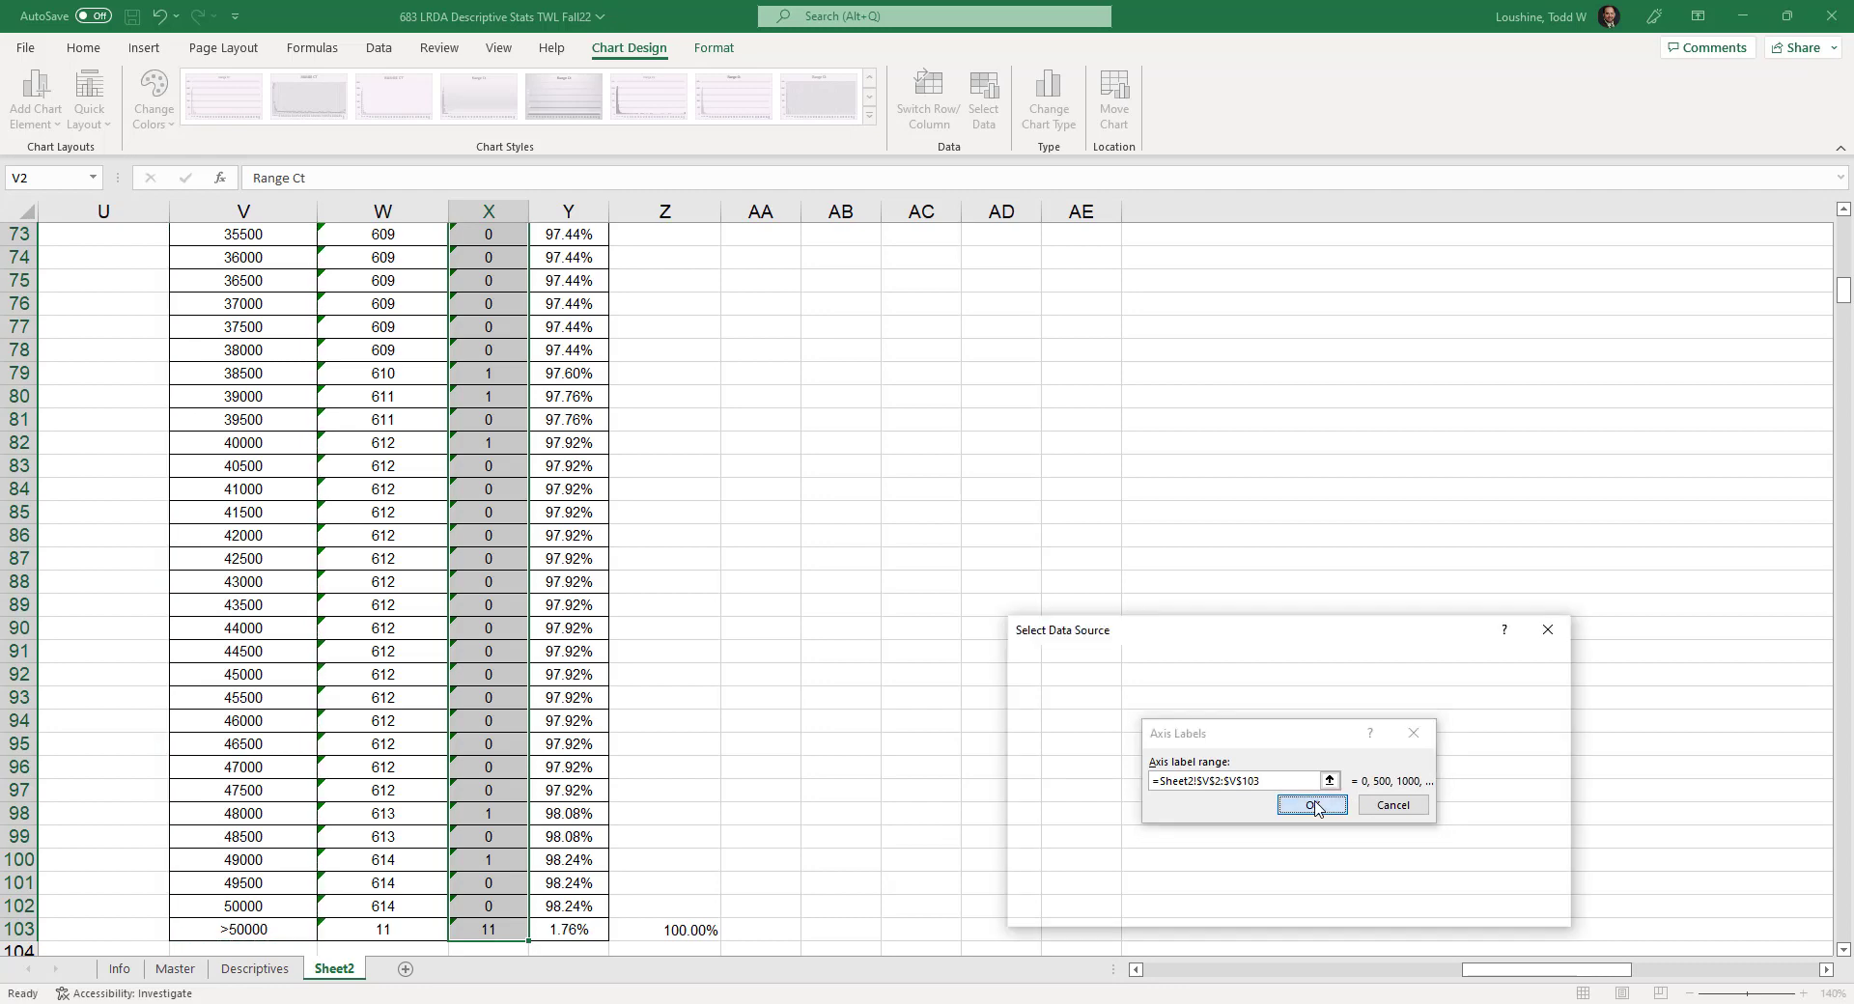
pyautogui.click(1425, 905)
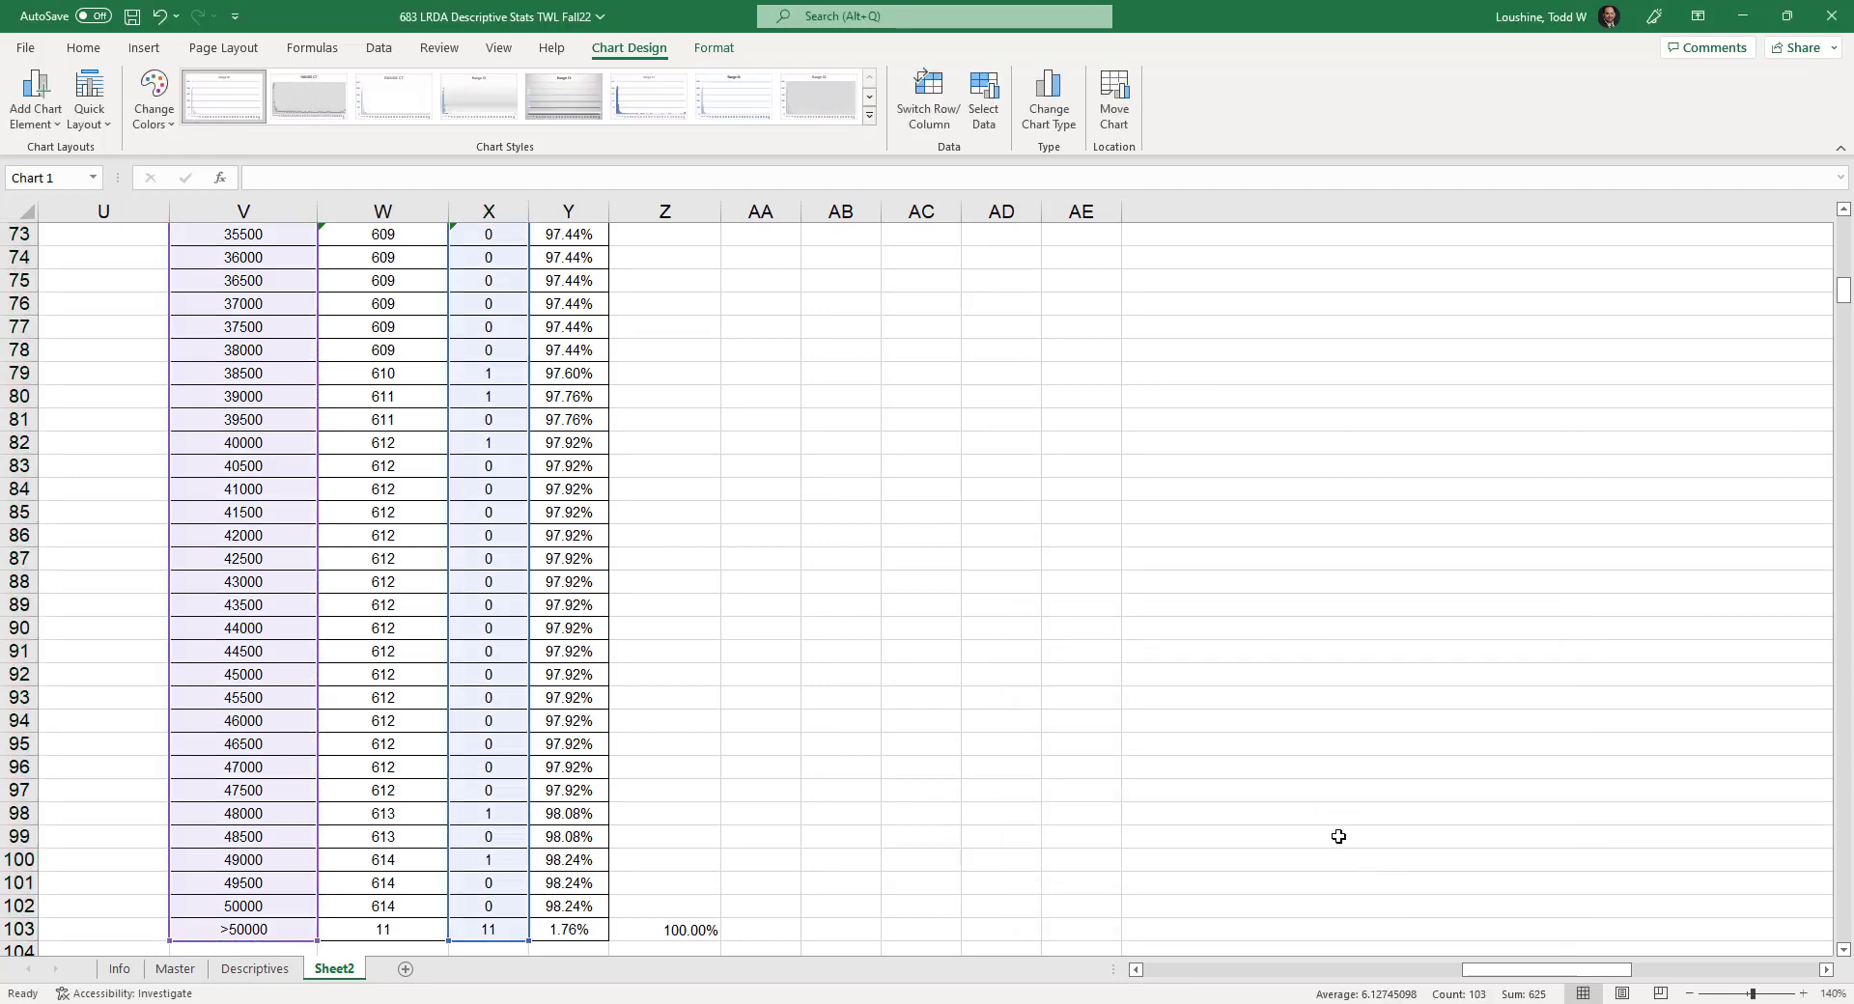
# - Enlarge the Range Ct chart further, extending its width and its height down to about row 31
pyautogui.scroll(18, 1060, 597)
pyautogui.scroll(6, 1056, 600)
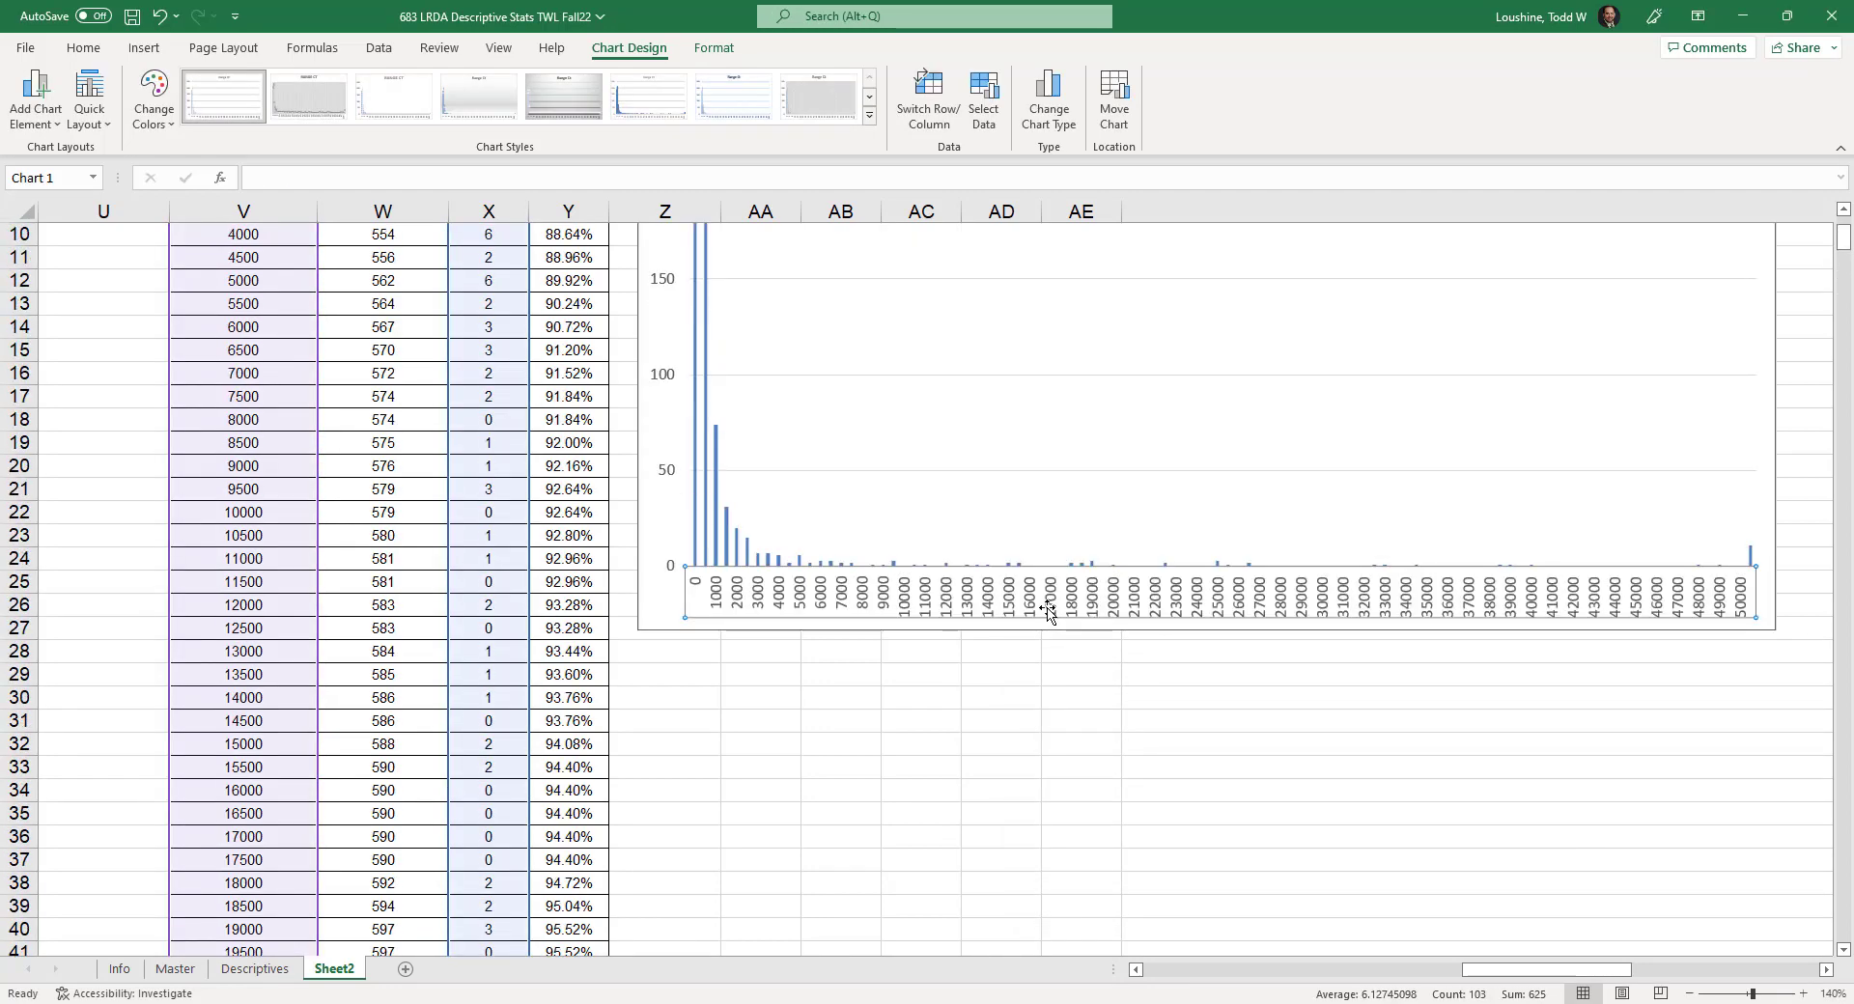
pyautogui.click(1826, 971)
pyautogui.click(1826, 971)
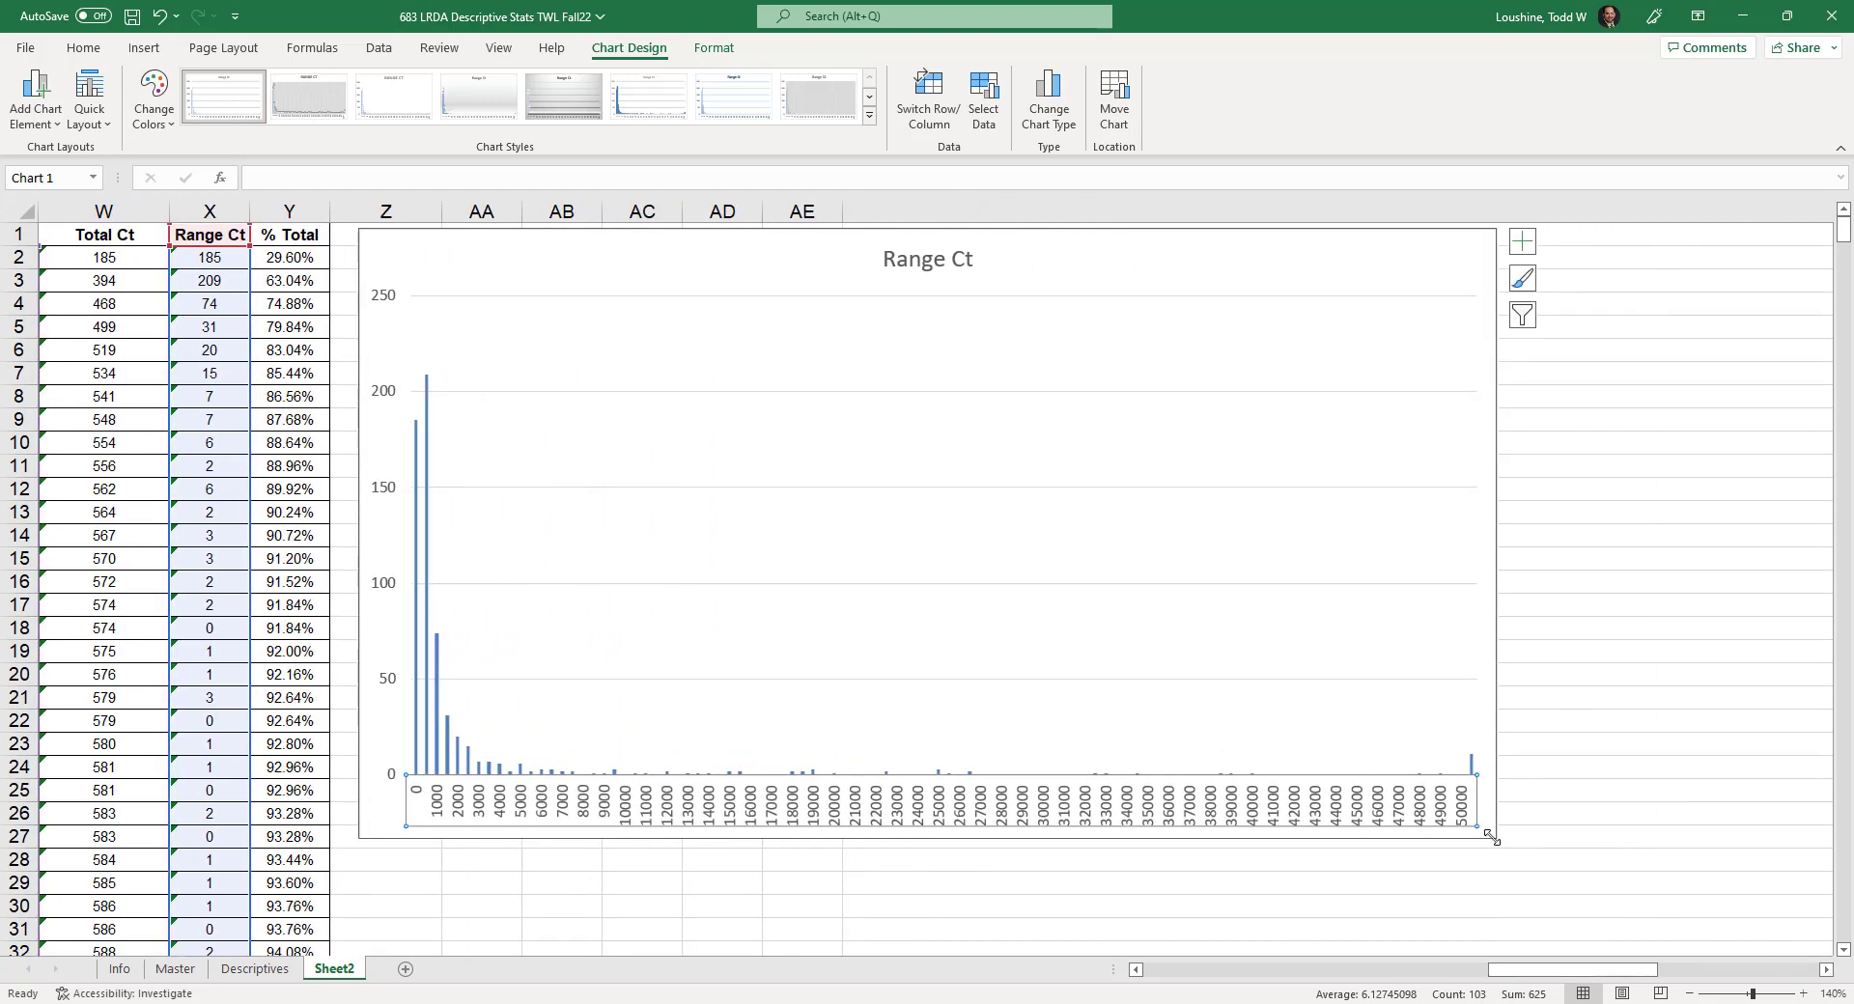
pyautogui.moveTo(1492, 838); pyautogui.dragTo(1703, 934)
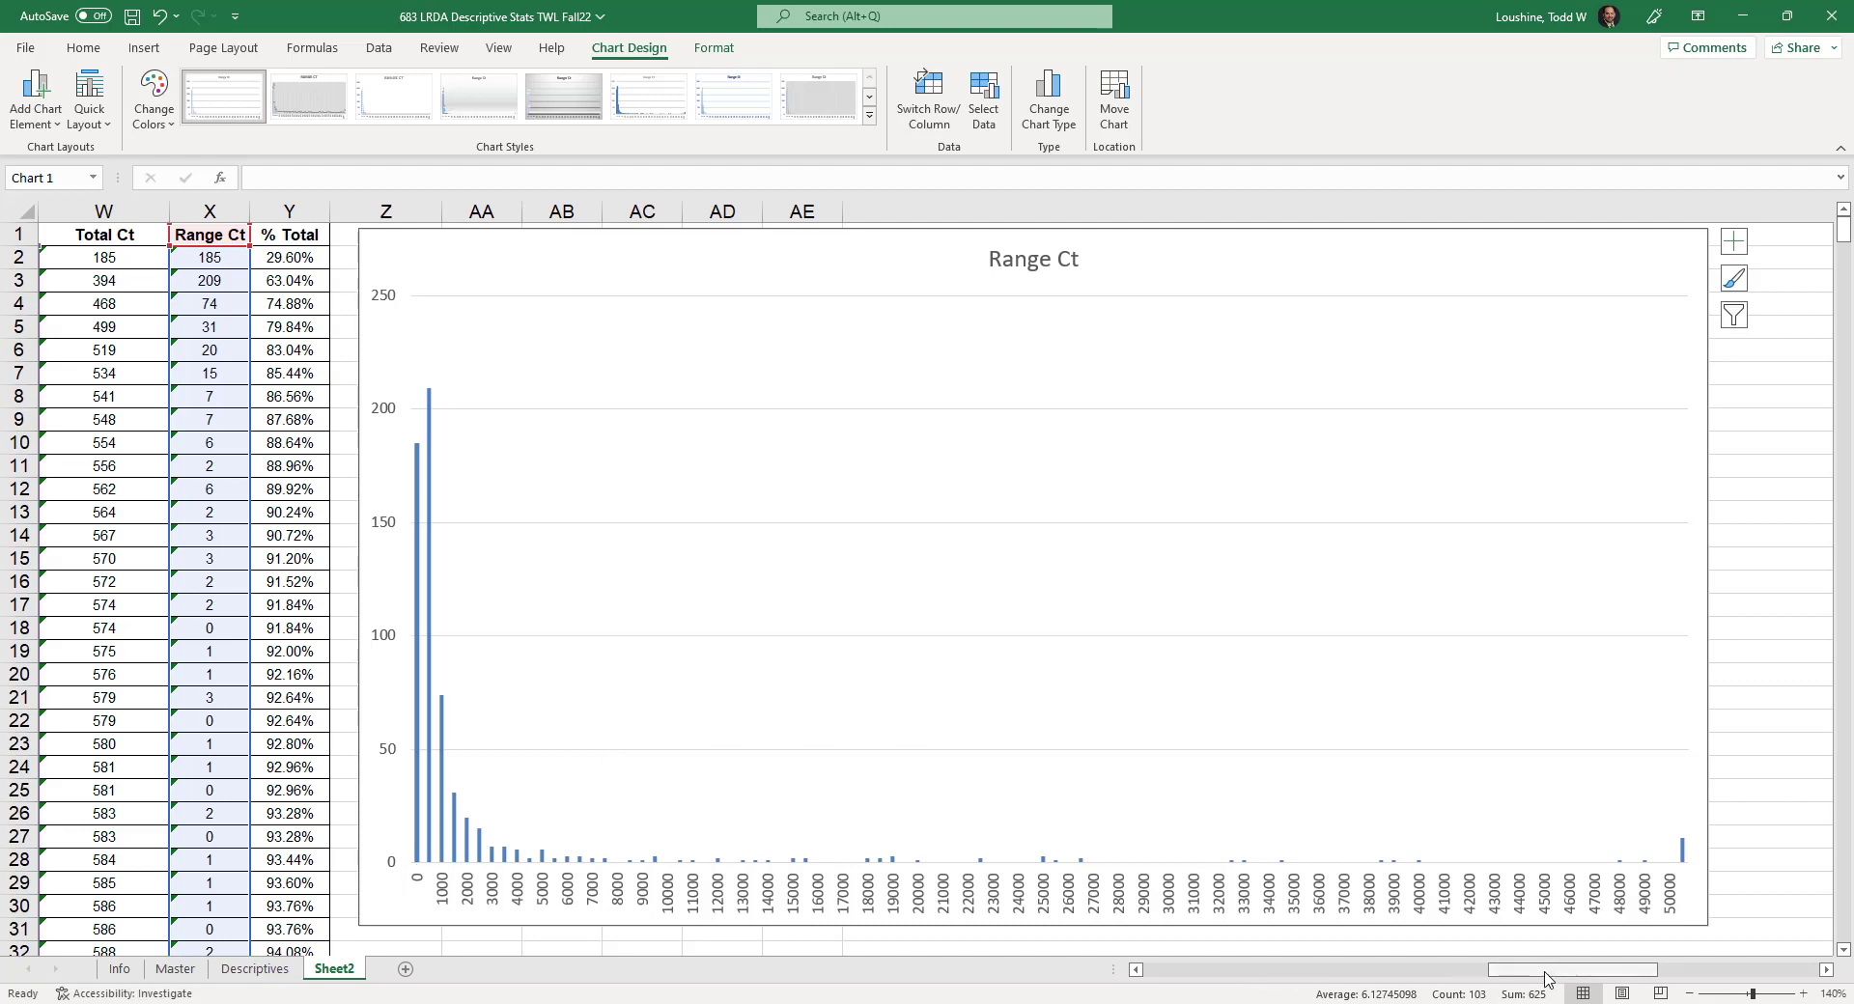
pyautogui.moveTo(1545, 979)
pyautogui.mouseDown()
pyautogui.moveTo(1419, 986)
pyautogui.moveTo(1547, 989)
pyautogui.mouseUp()
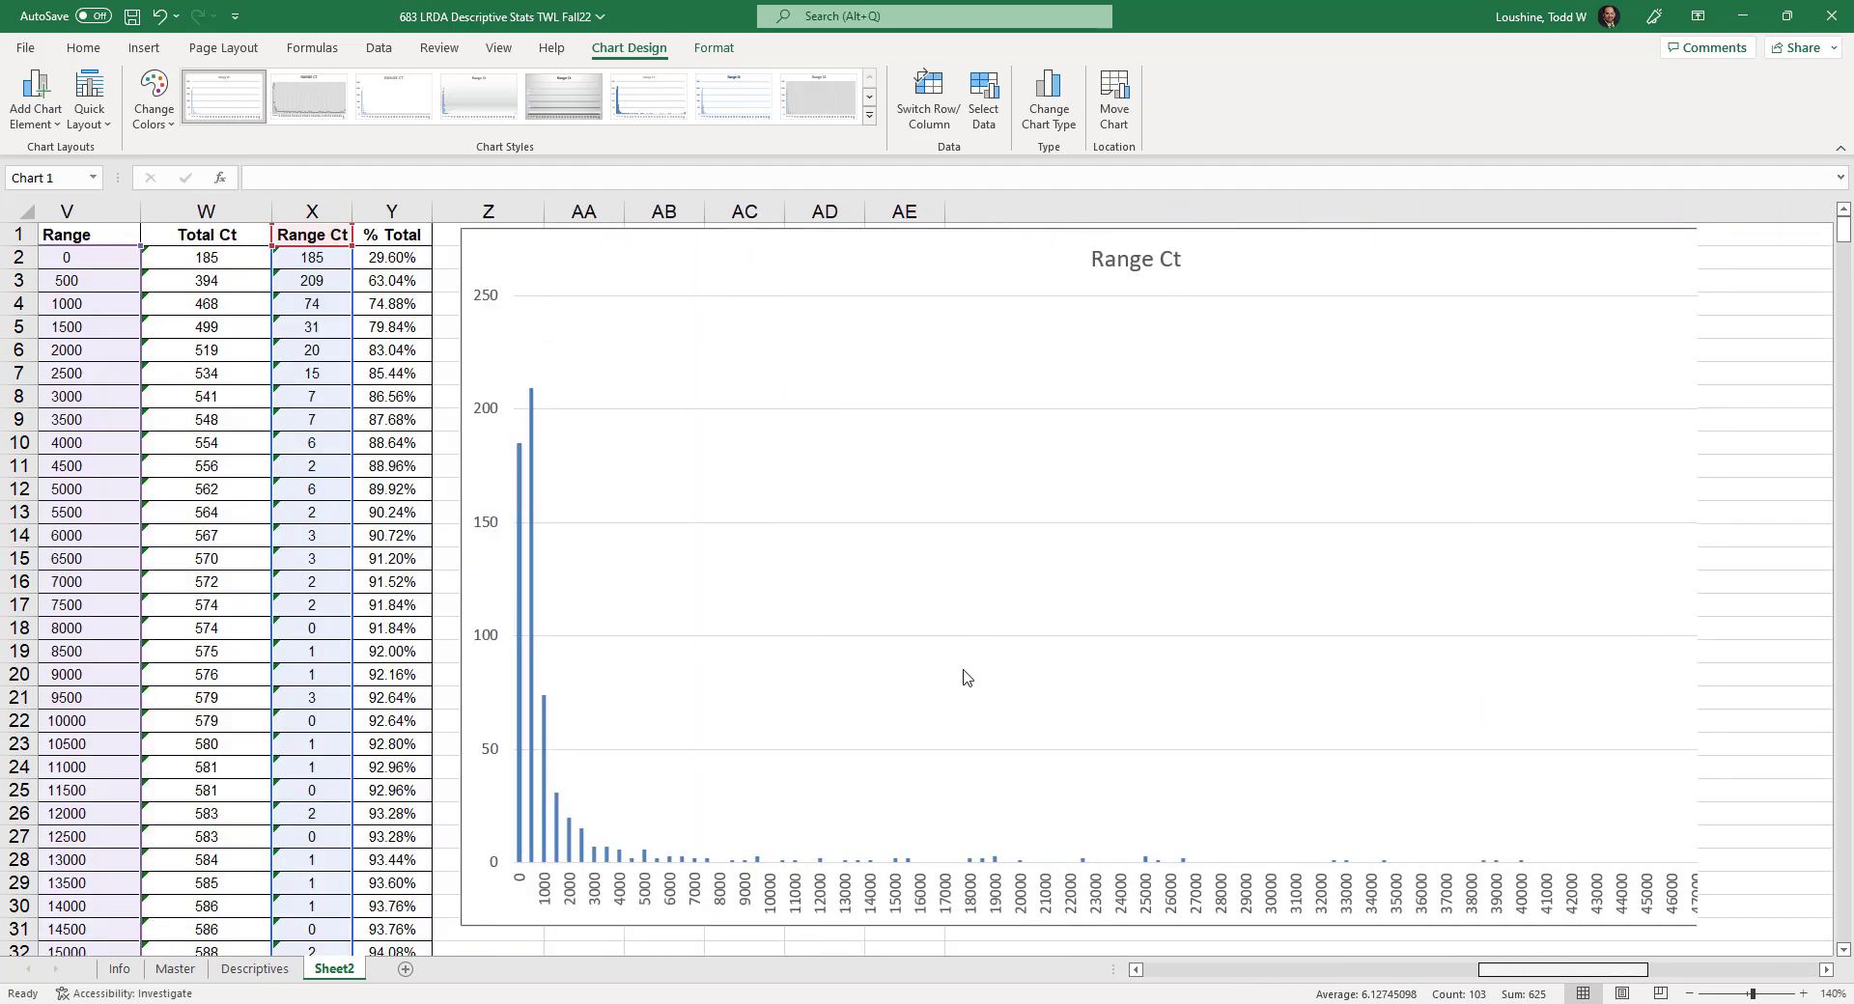
pyautogui.click(737, 614)
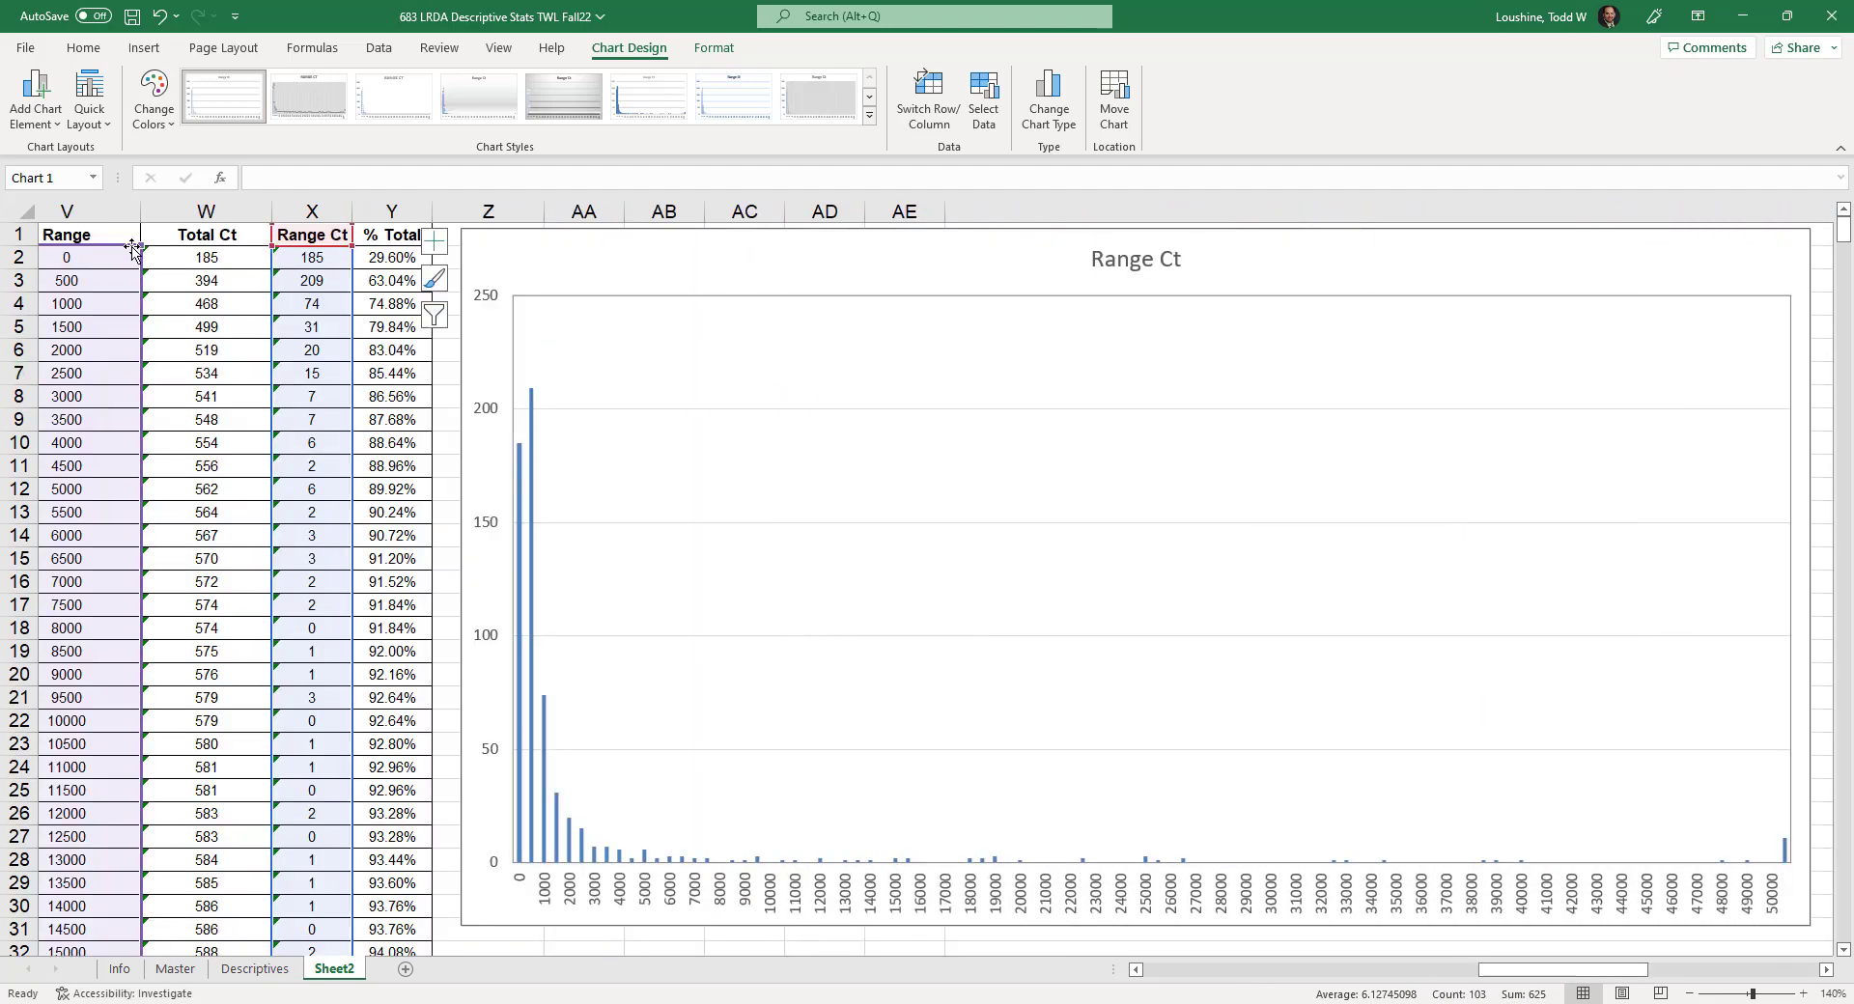
# - Exclude the 0 range row from the chart's data so it starts with the 500 range in row 3
pyautogui.moveTo(133, 249); pyautogui.dragTo(135, 272)
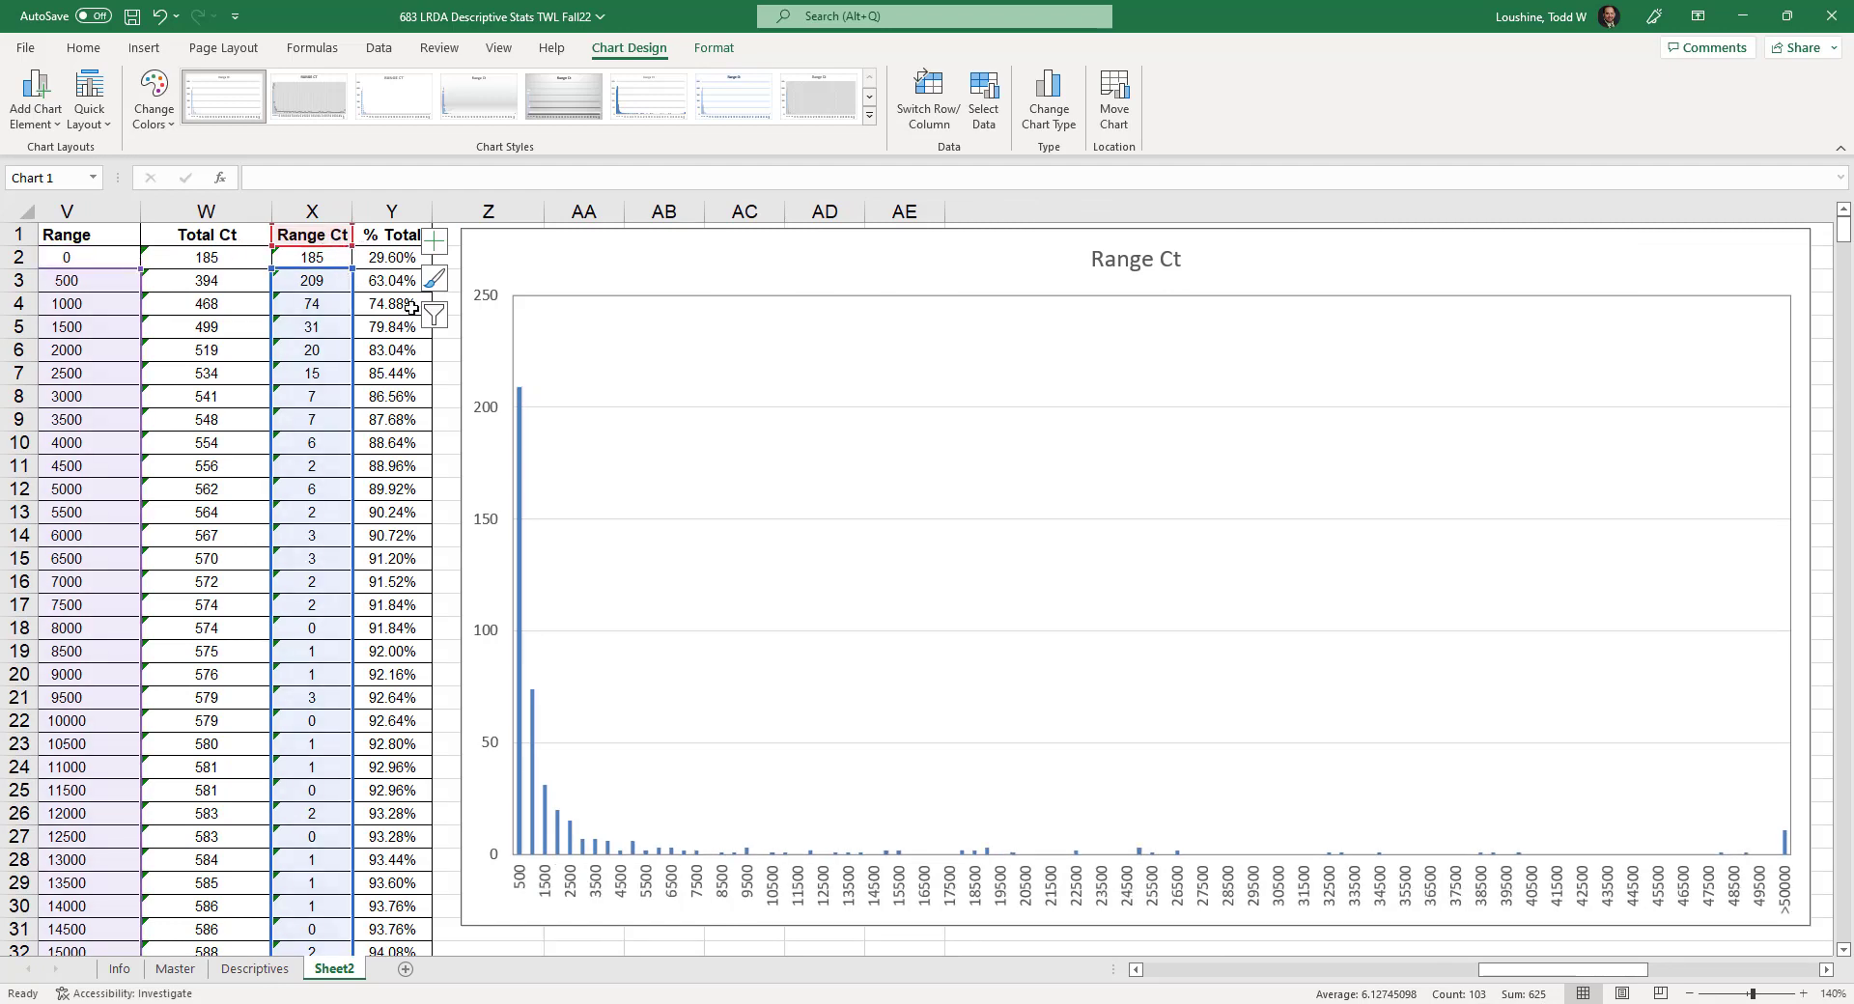
pyautogui.click(694, 937)
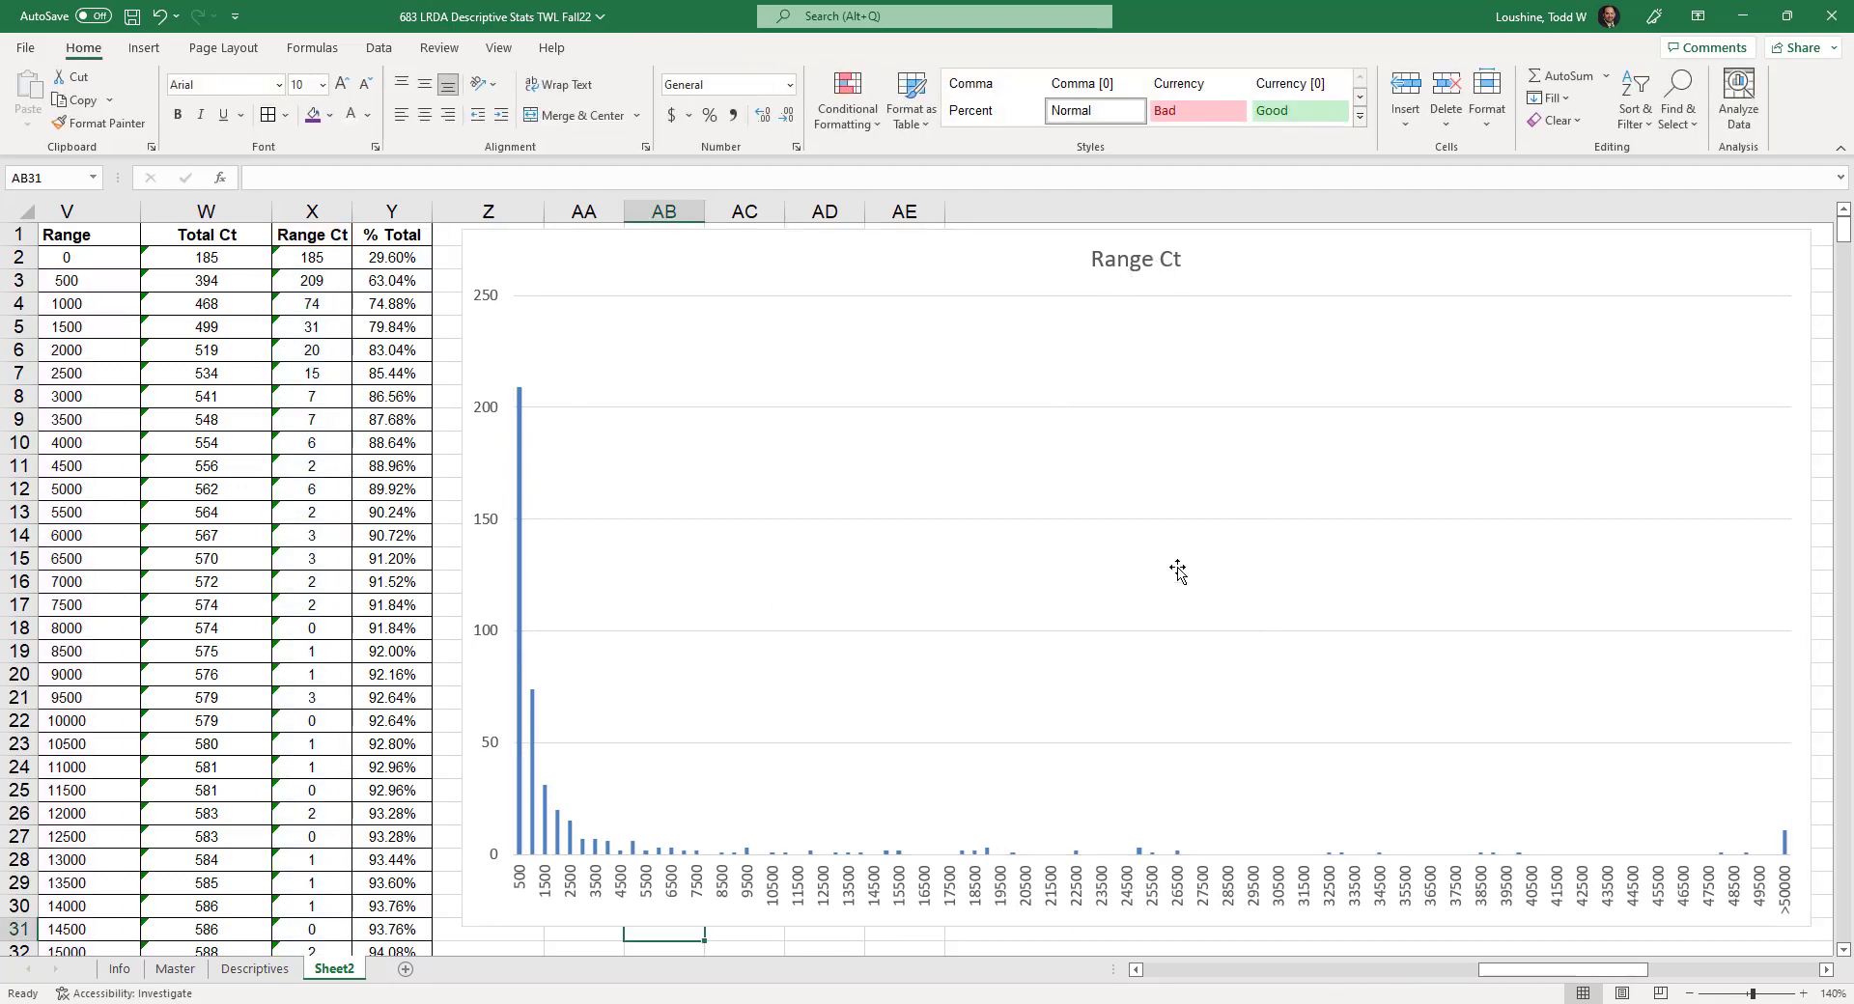
# - Replace the chart title with "Figure 1. Claim Distribution, $500 to >$50,000 (n=440)"
pyautogui.click(1140, 260)
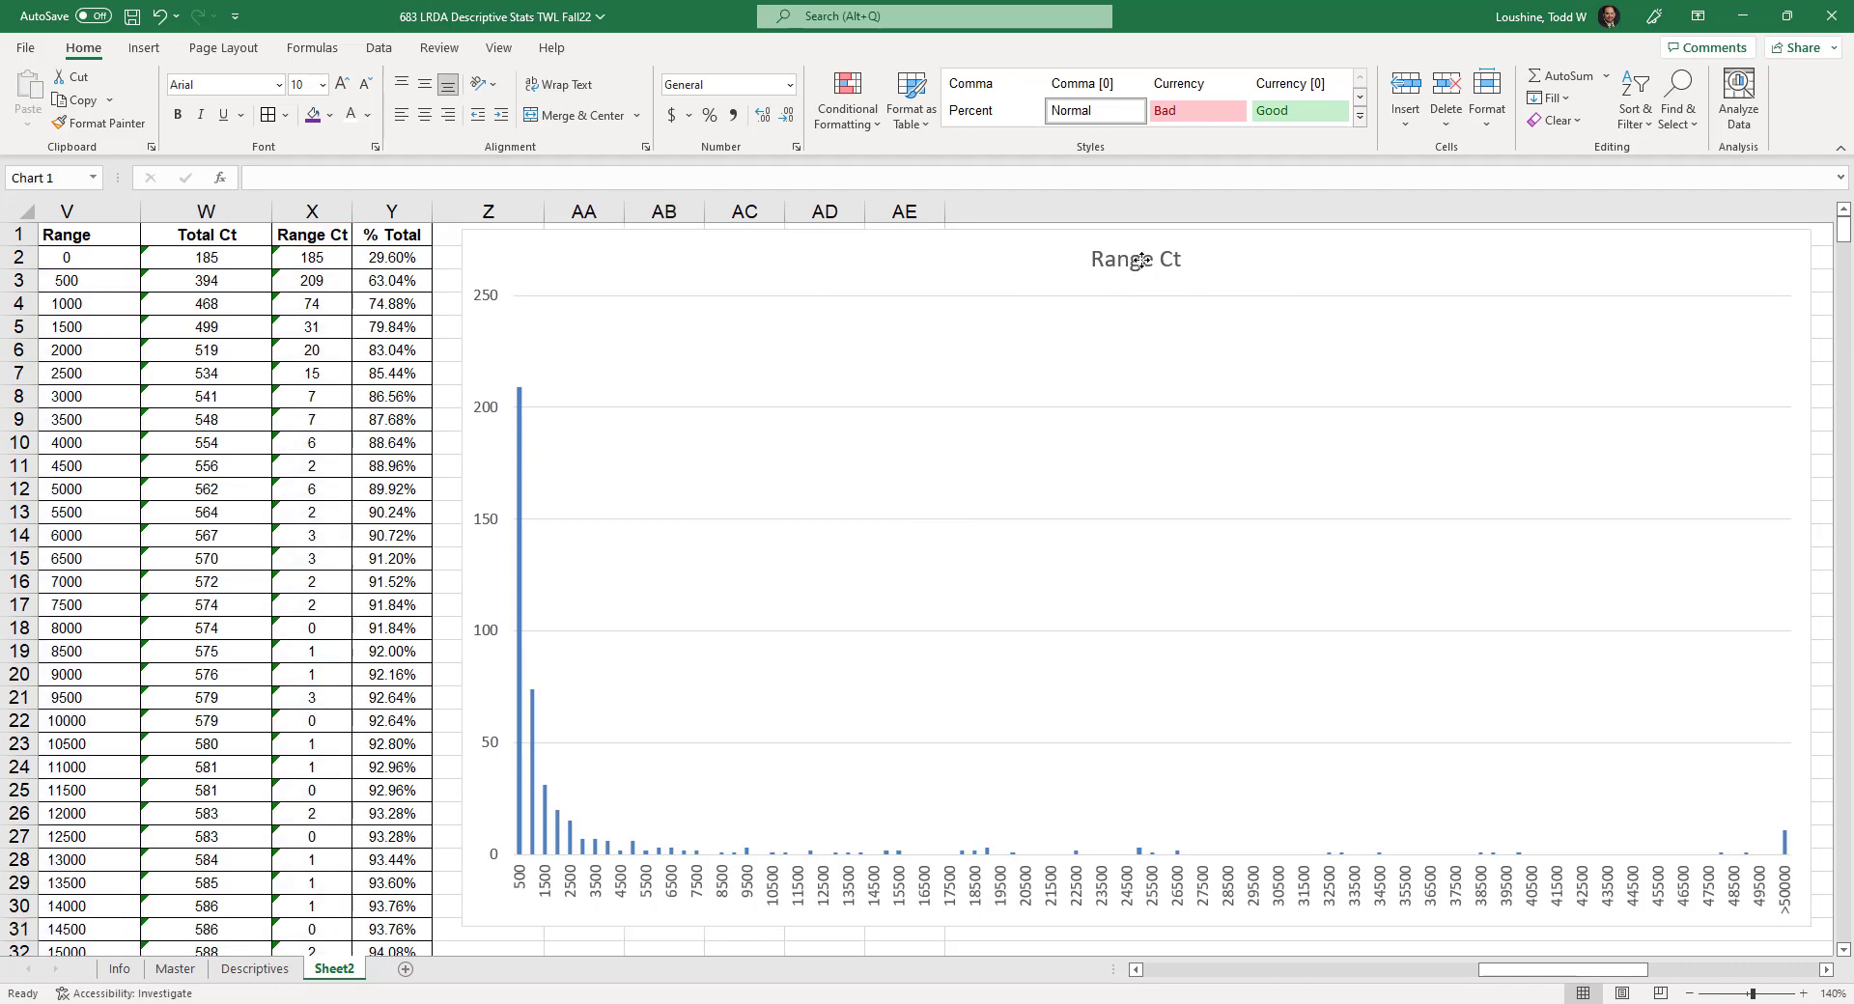
pyautogui.tripleClick(1179, 258)
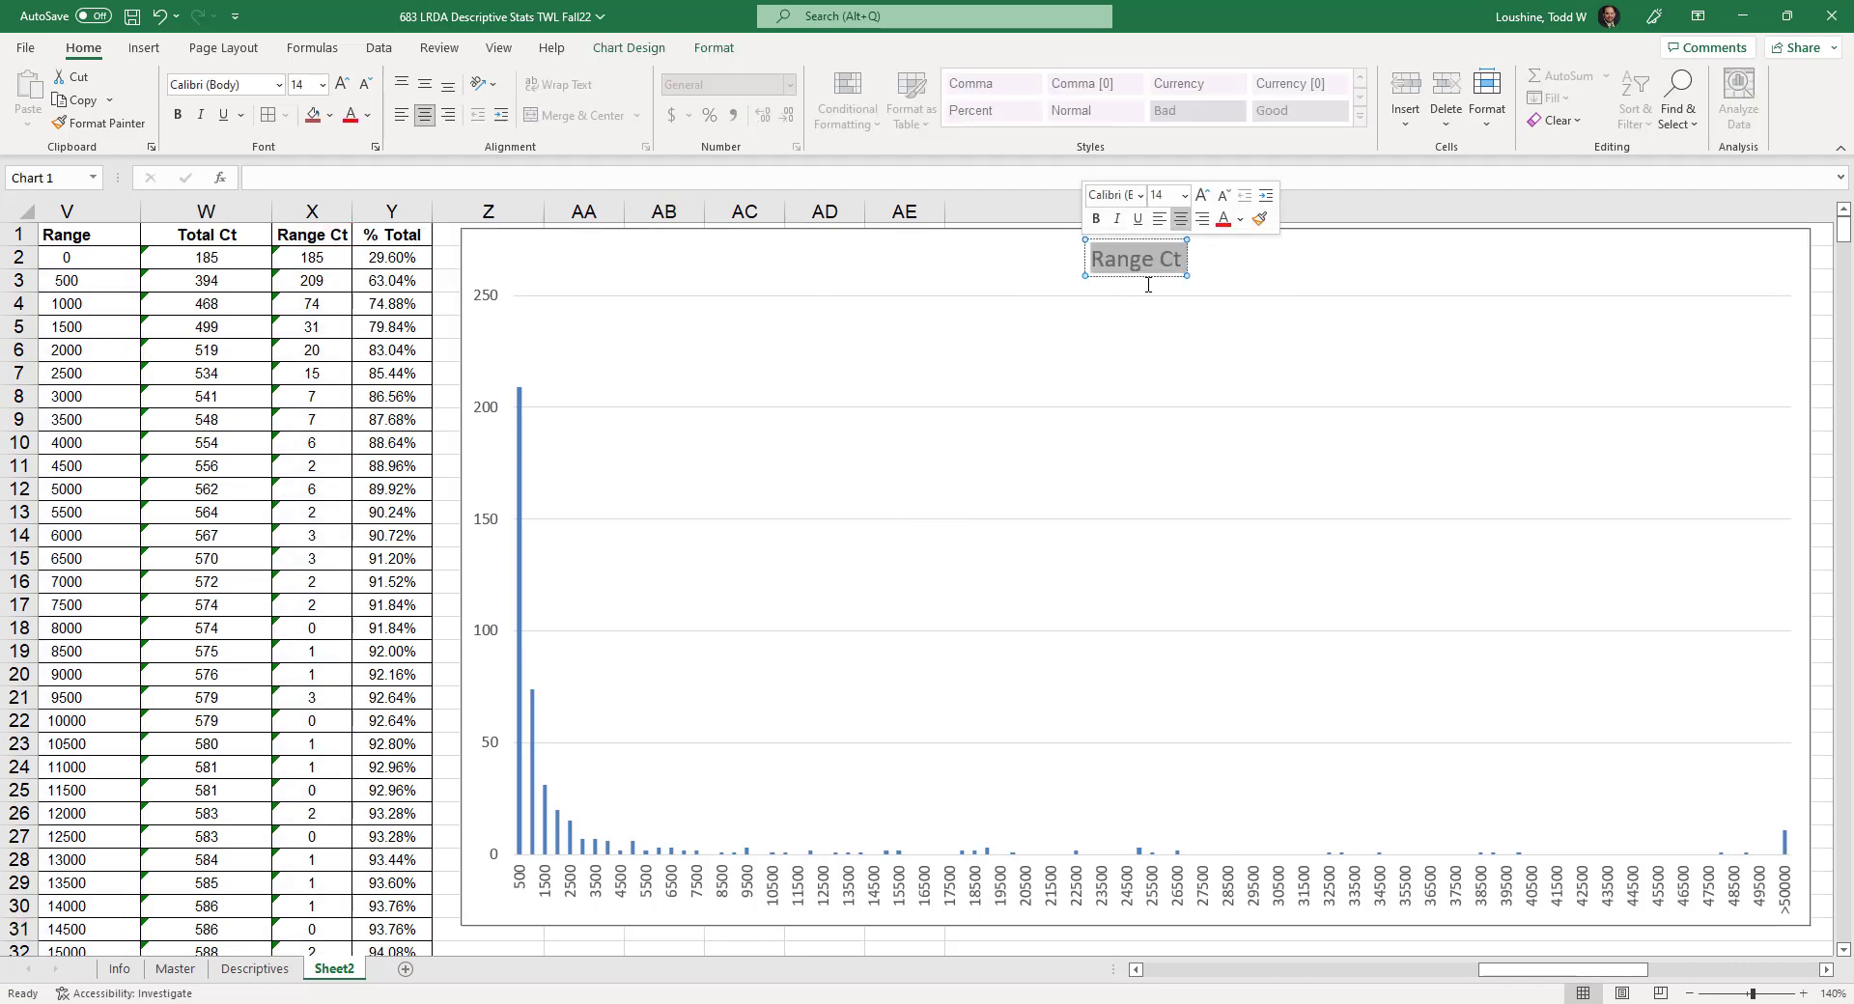
pyautogui.write('Figure')
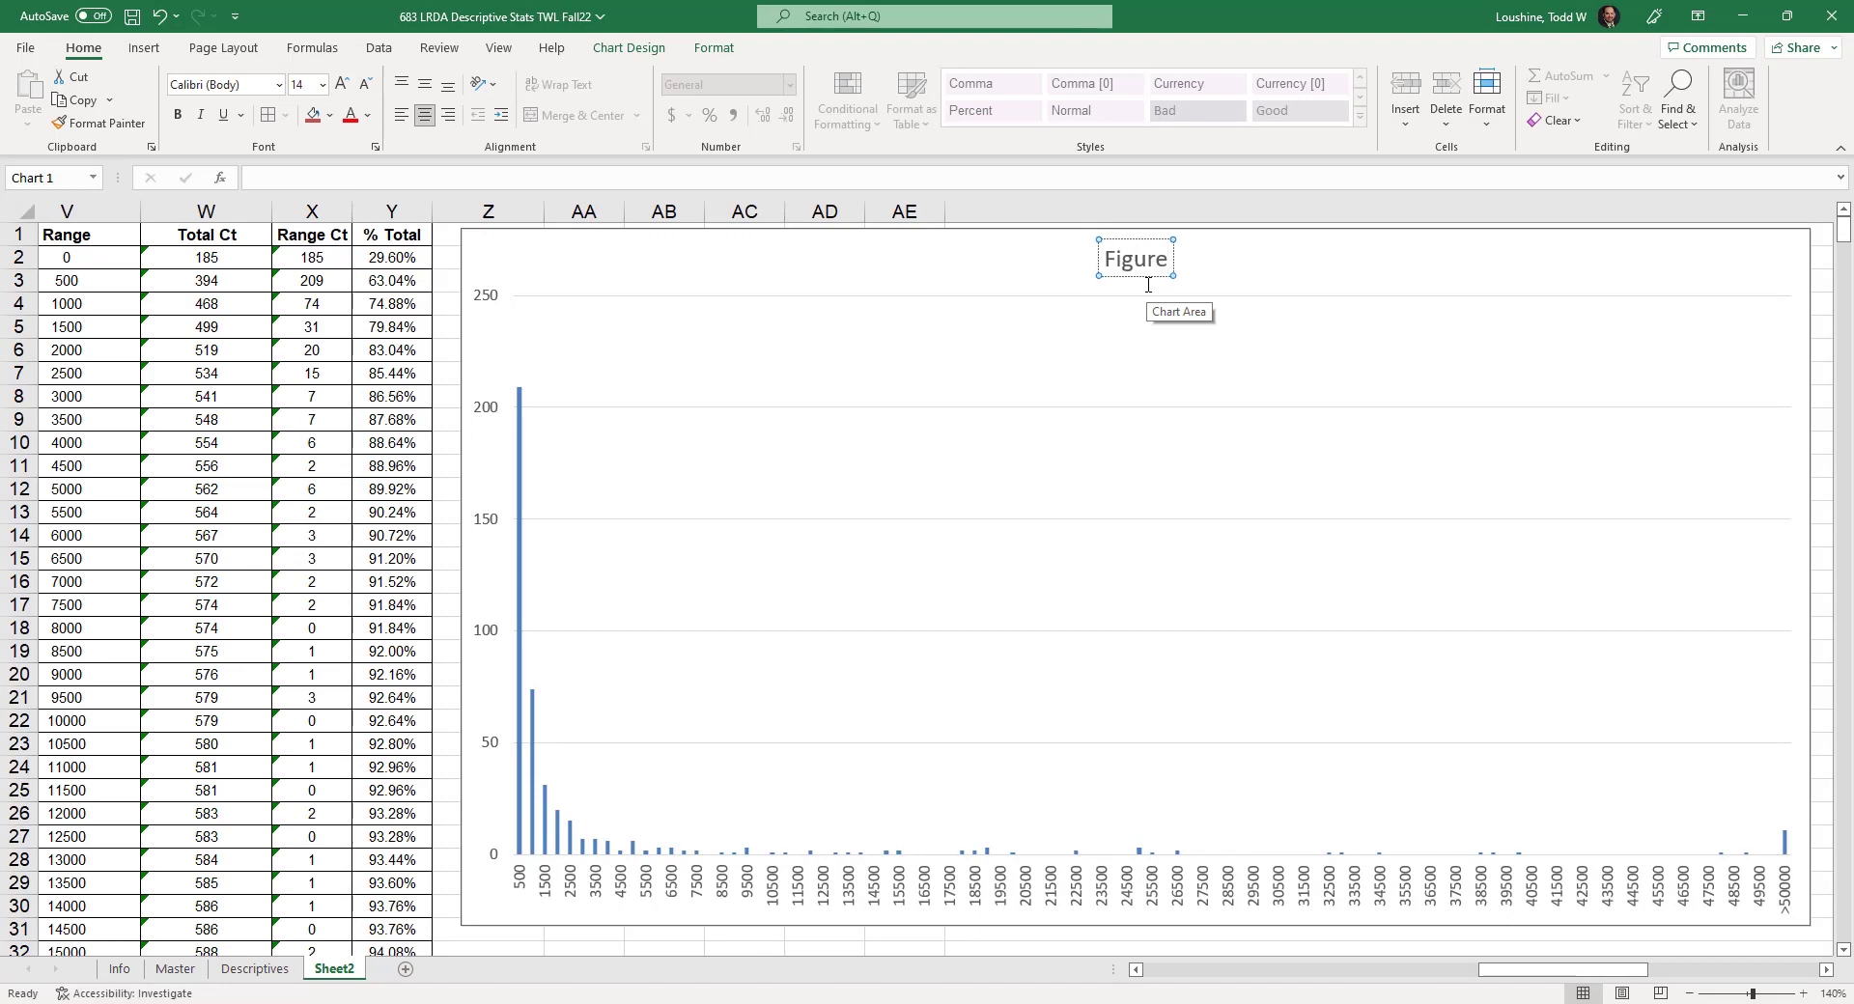
pyautogui.write(' 1. Claim')
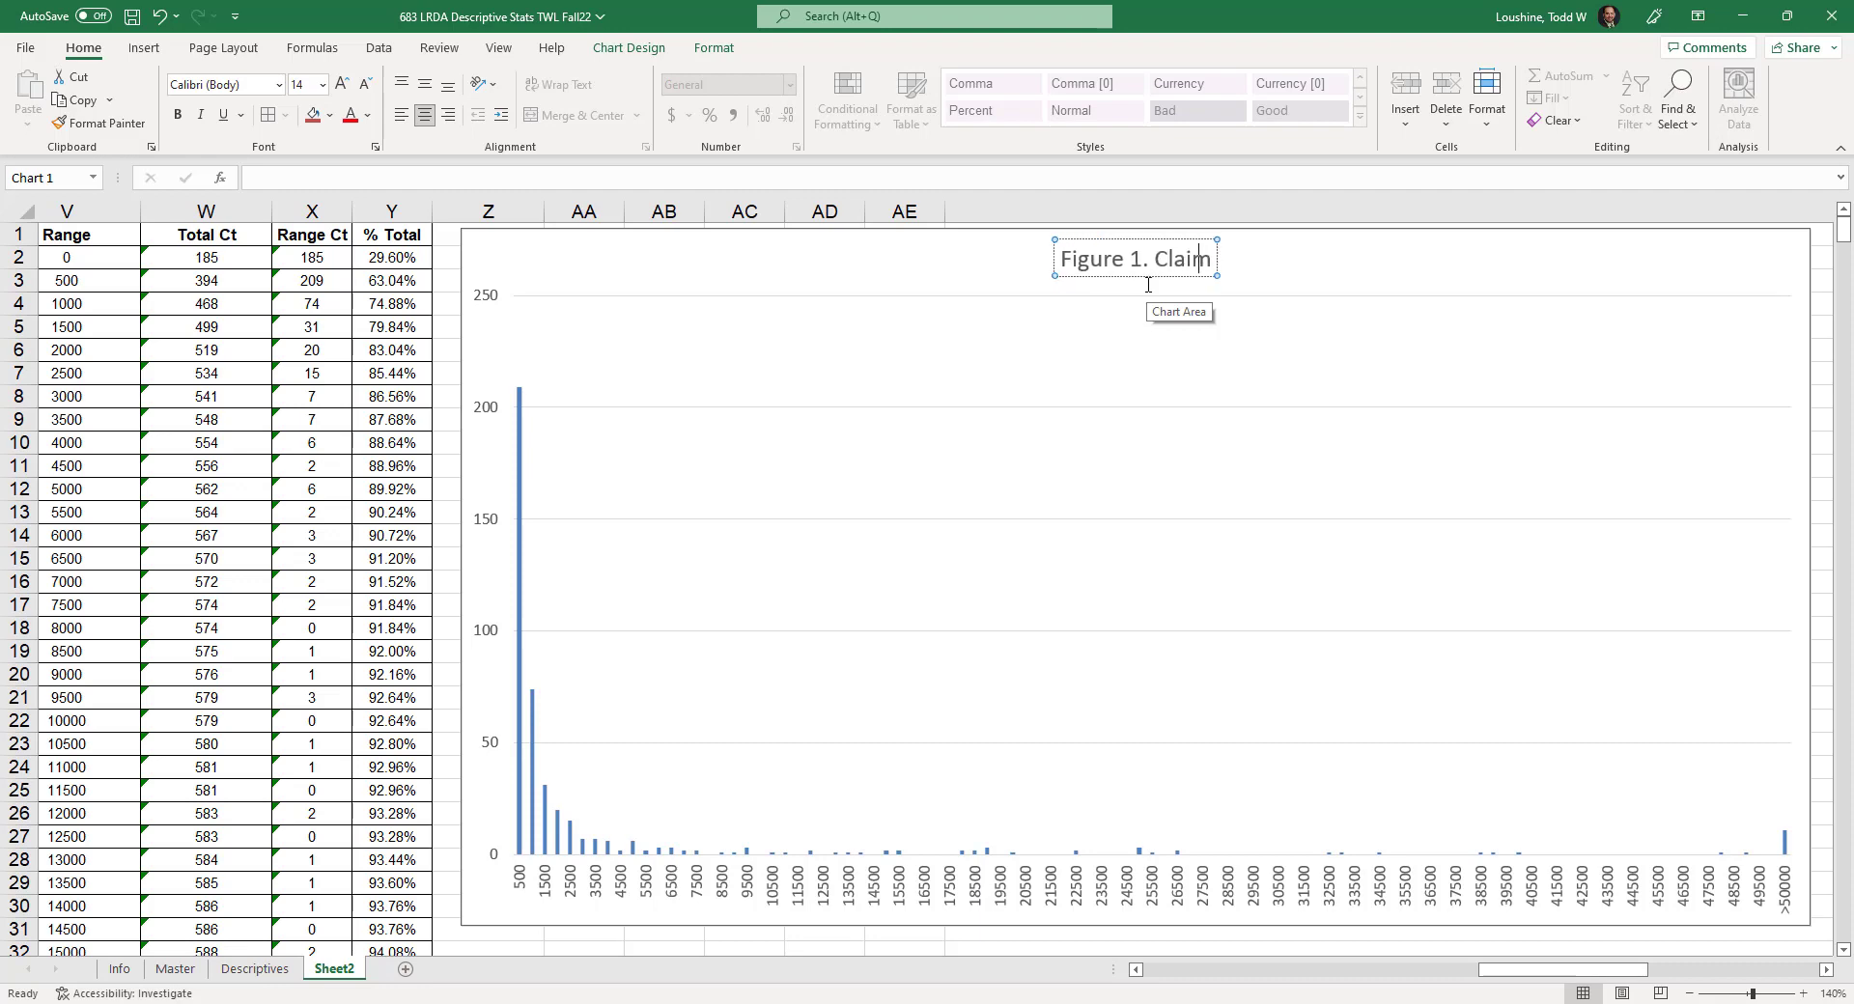
pyautogui.write(' Distribution')
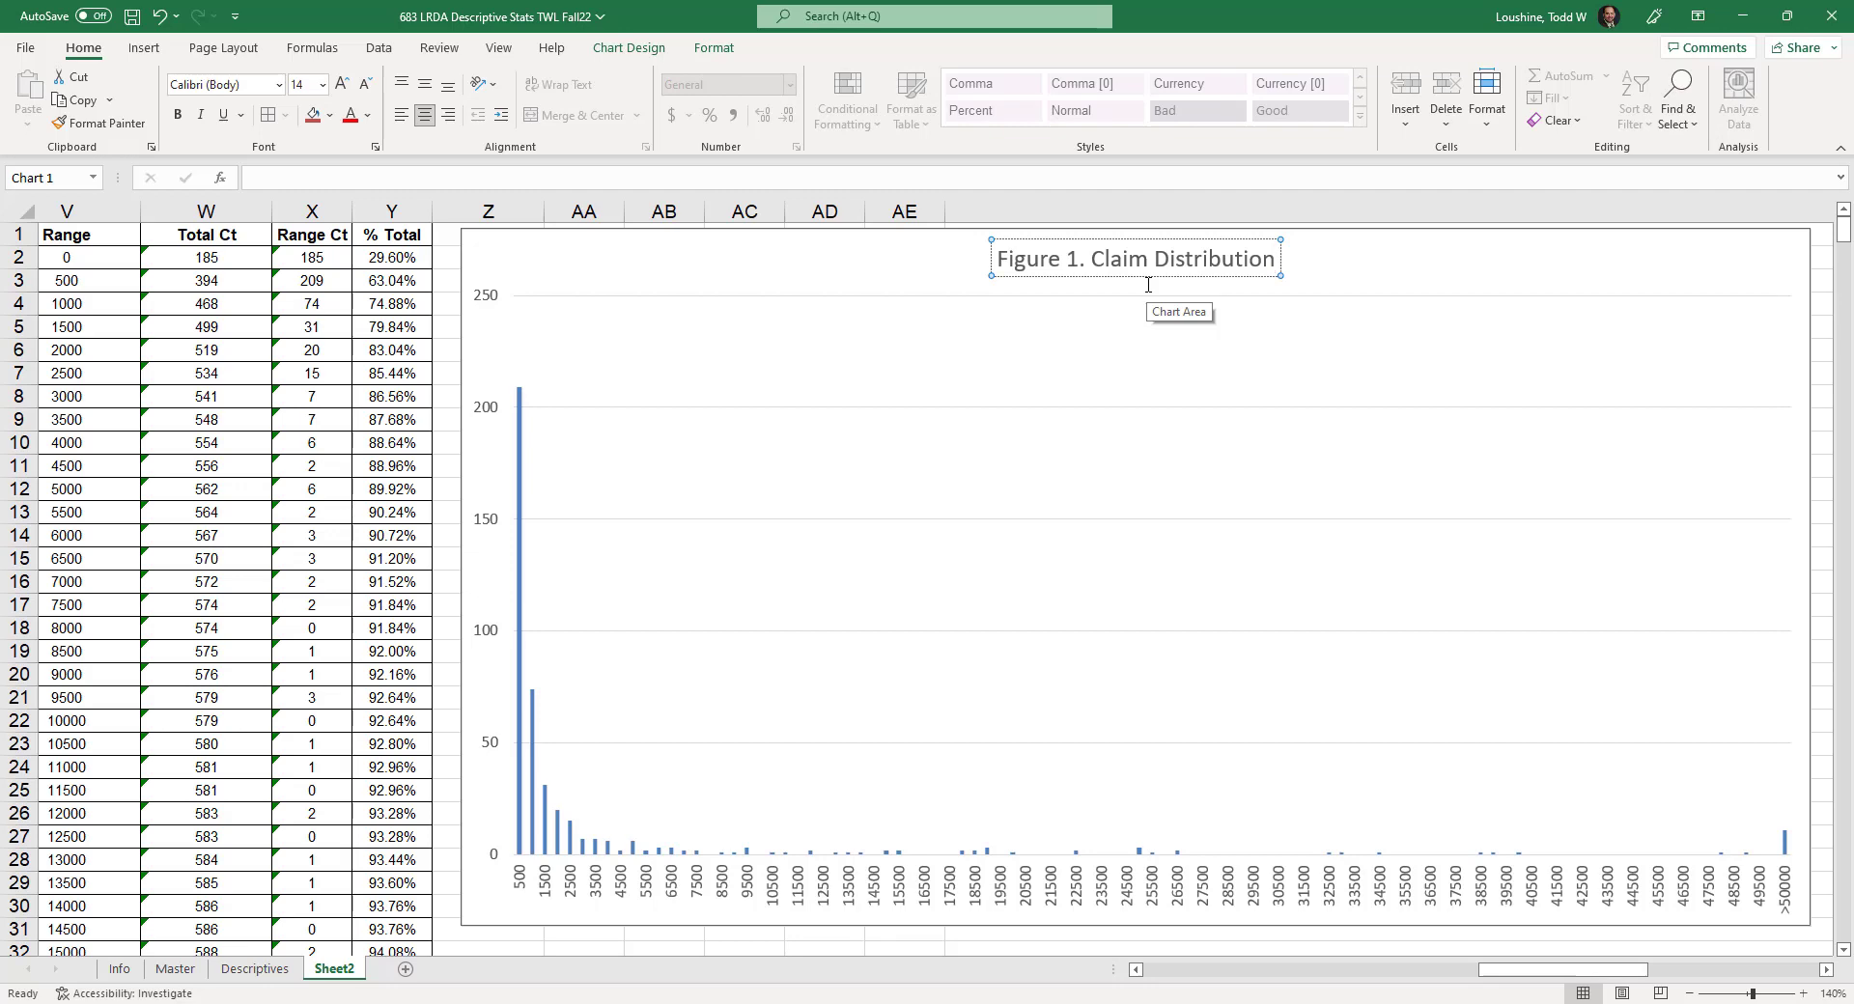
pyautogui.write(',')
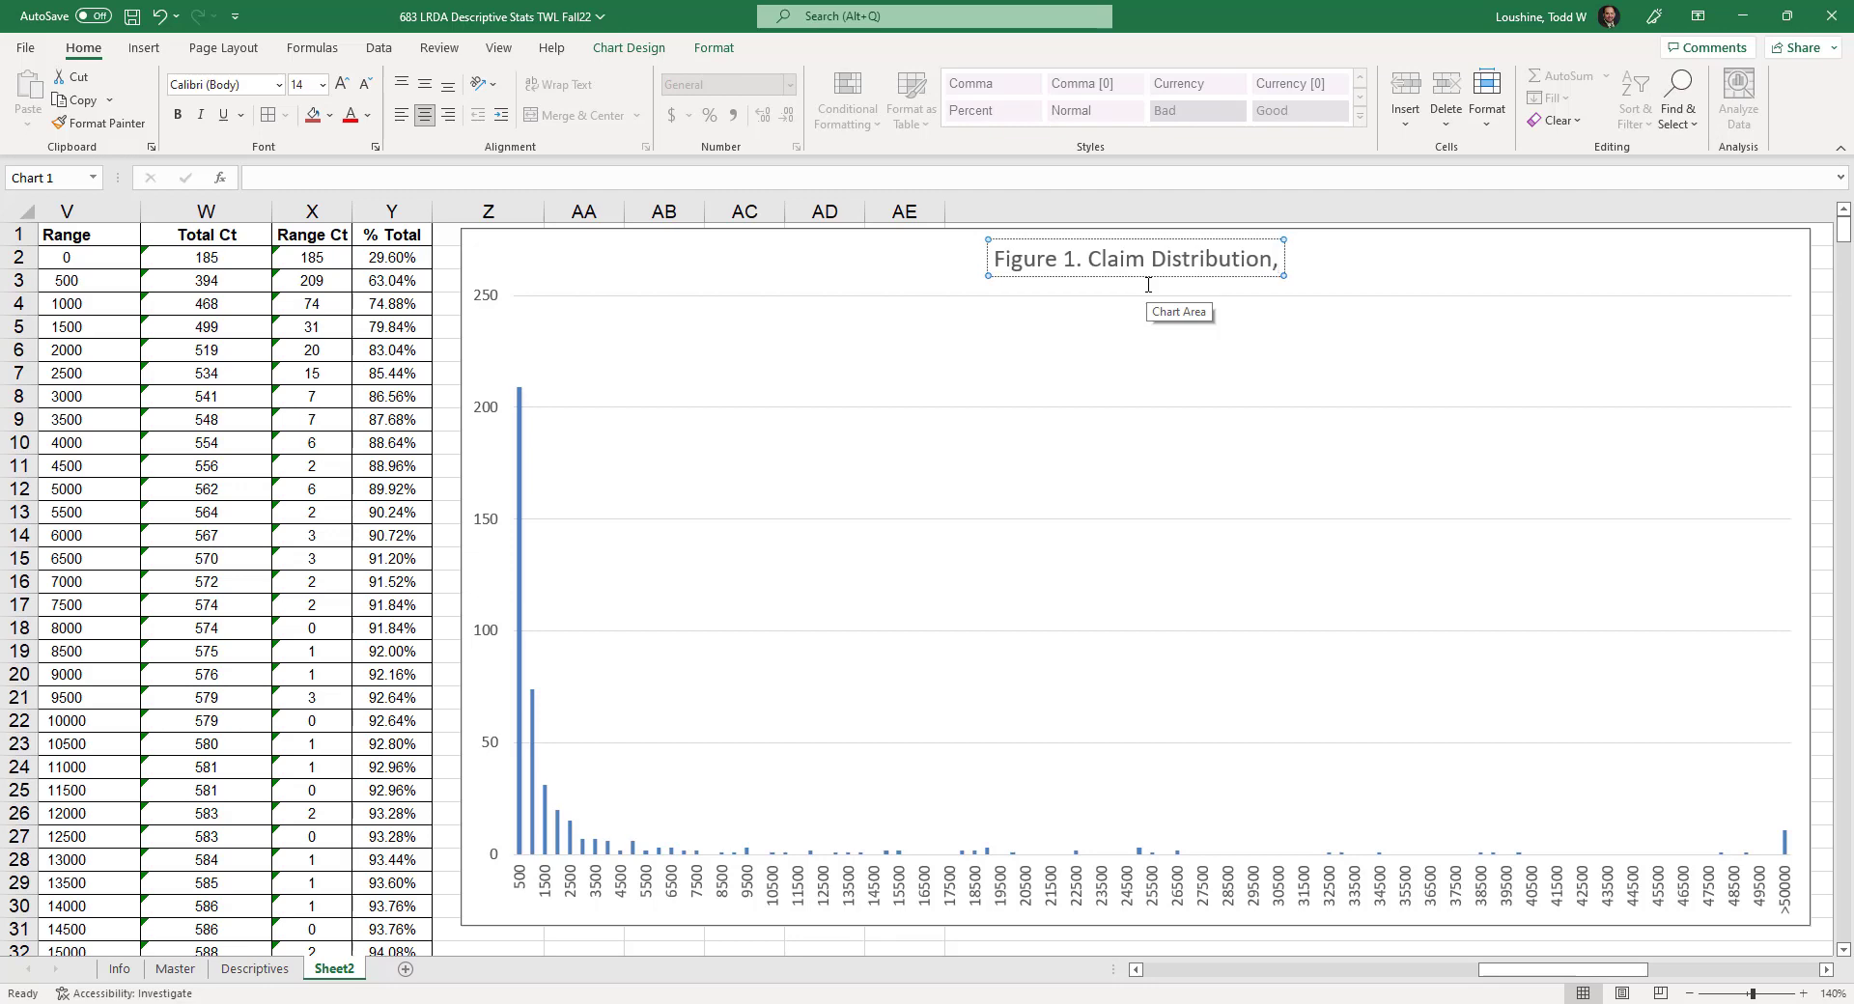
pyautogui.write(' $500 t')
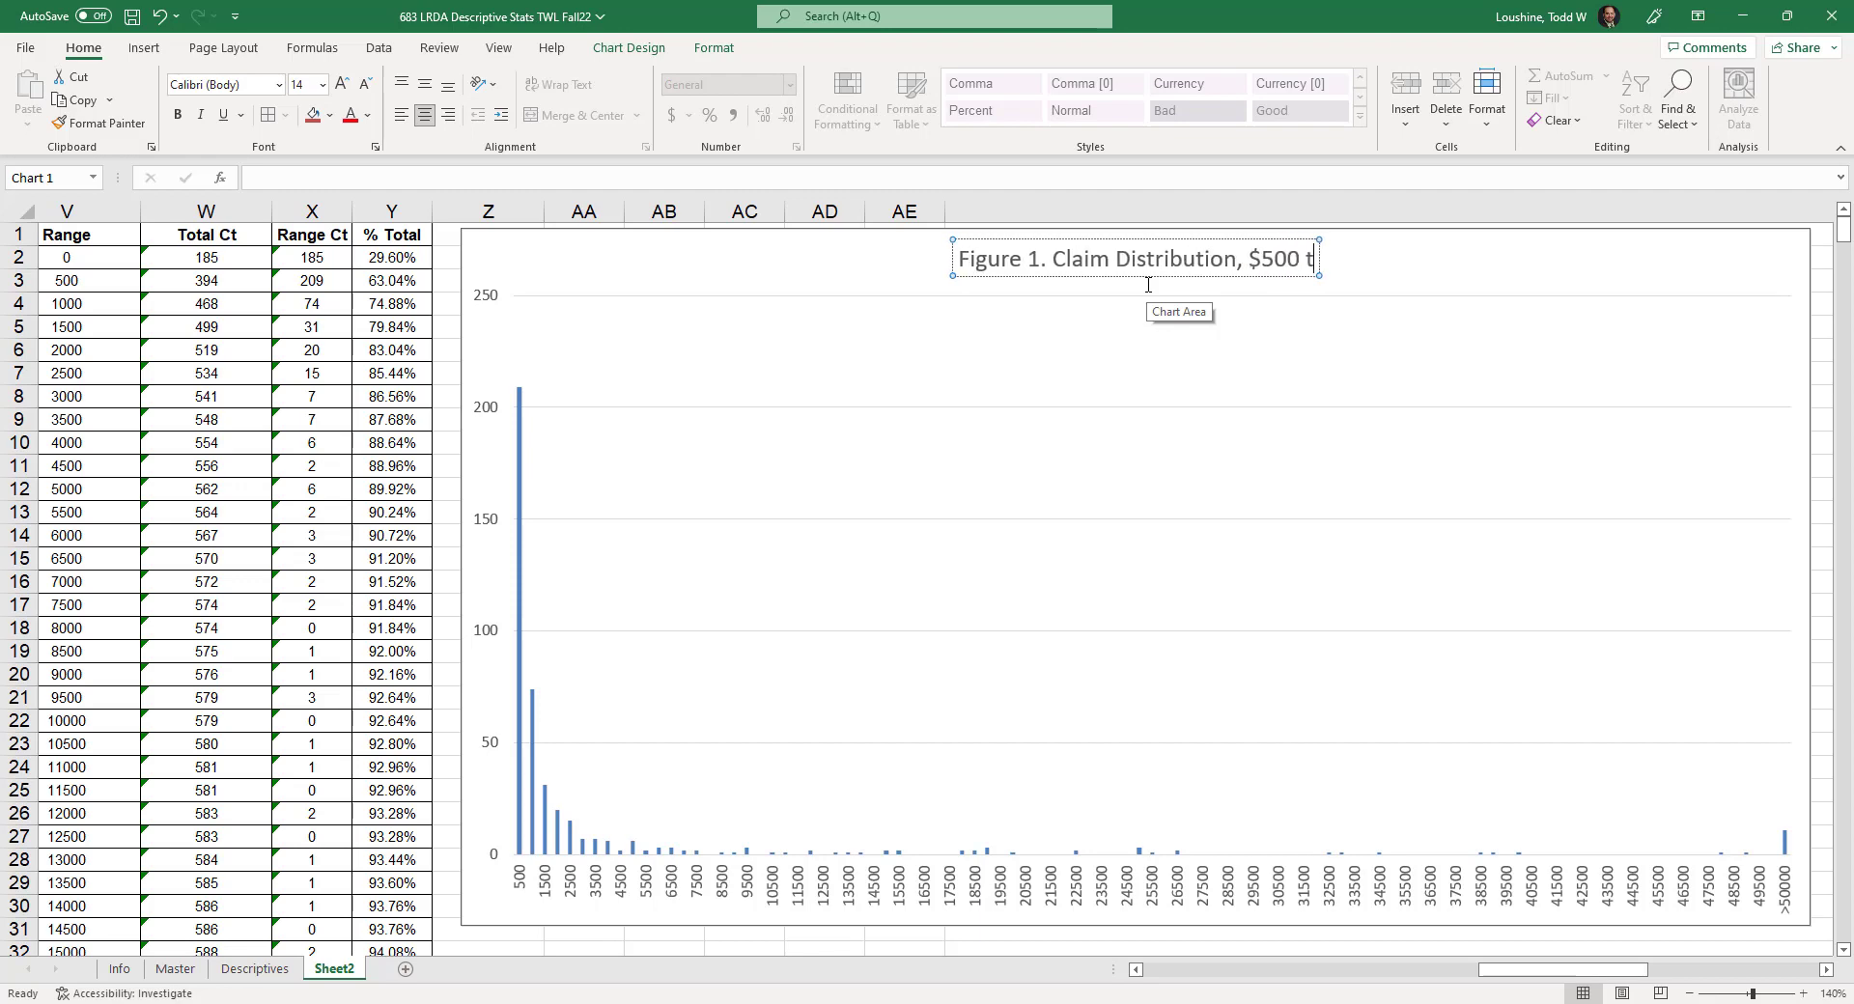
pyautogui.write('o >')
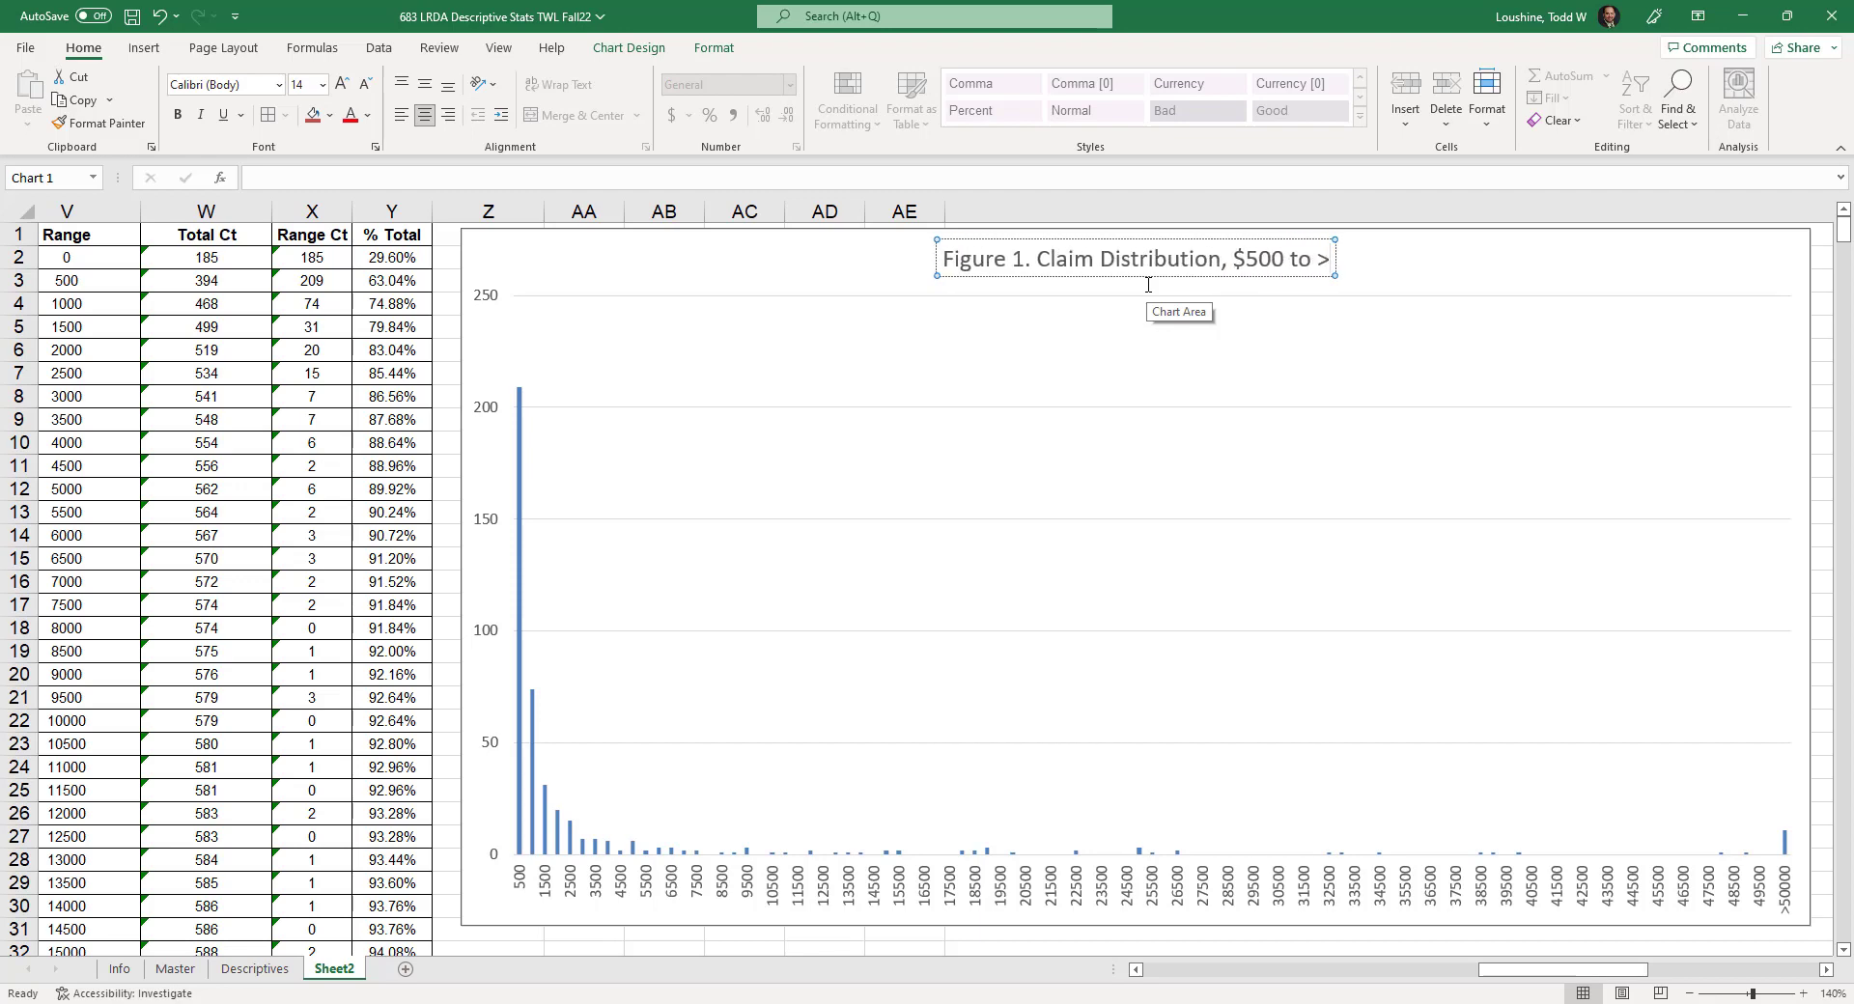
pyautogui.write('$50,00')
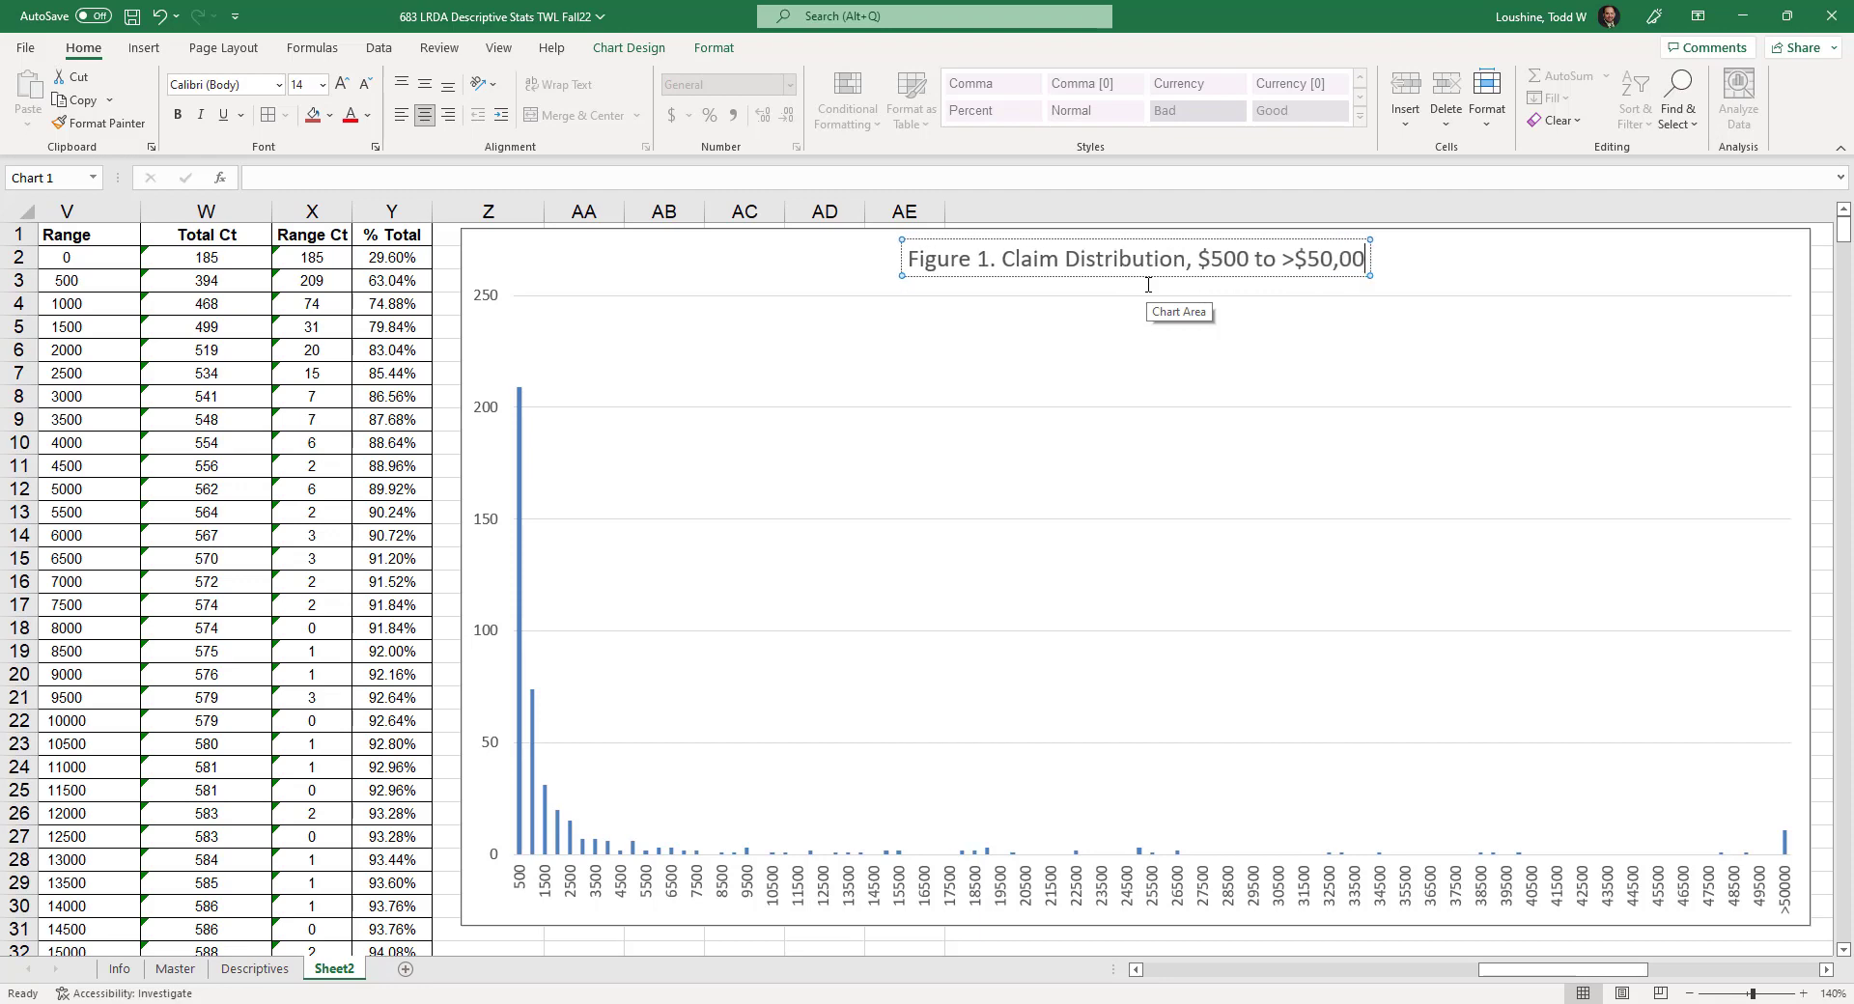
pyautogui.write('0')
pyautogui.write(' (')
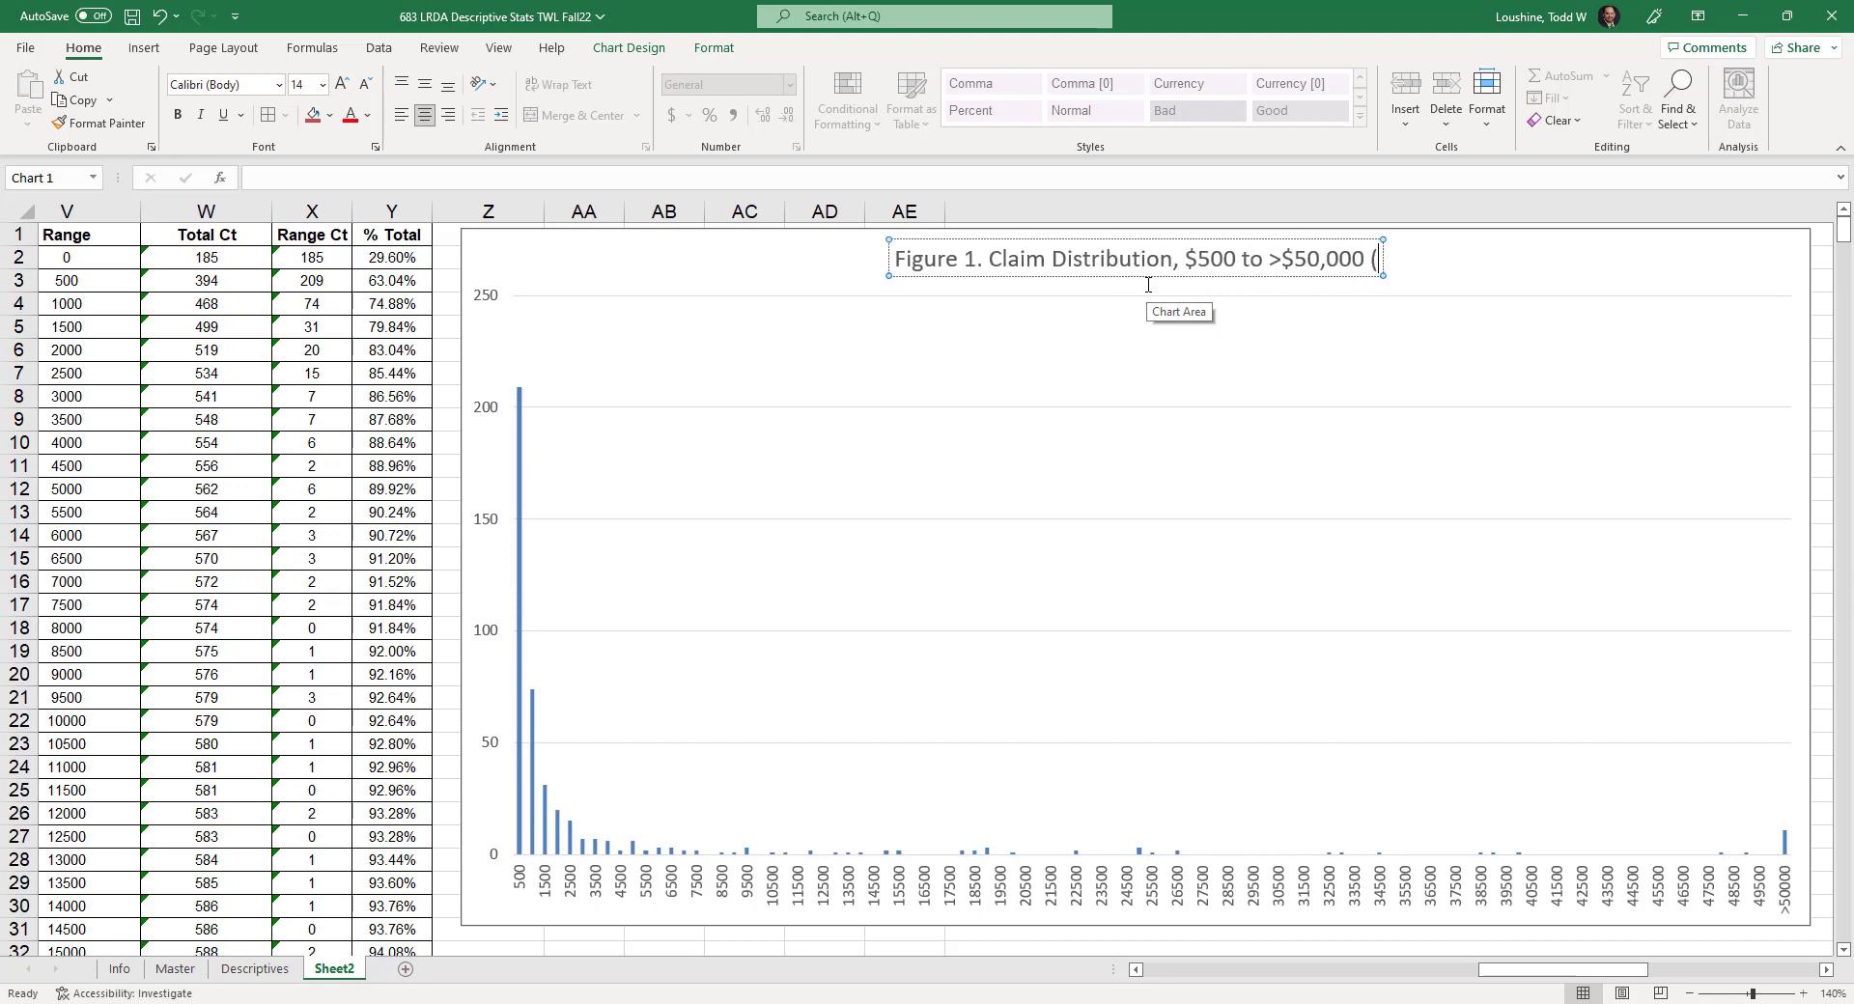
pyautogui.write('n=')
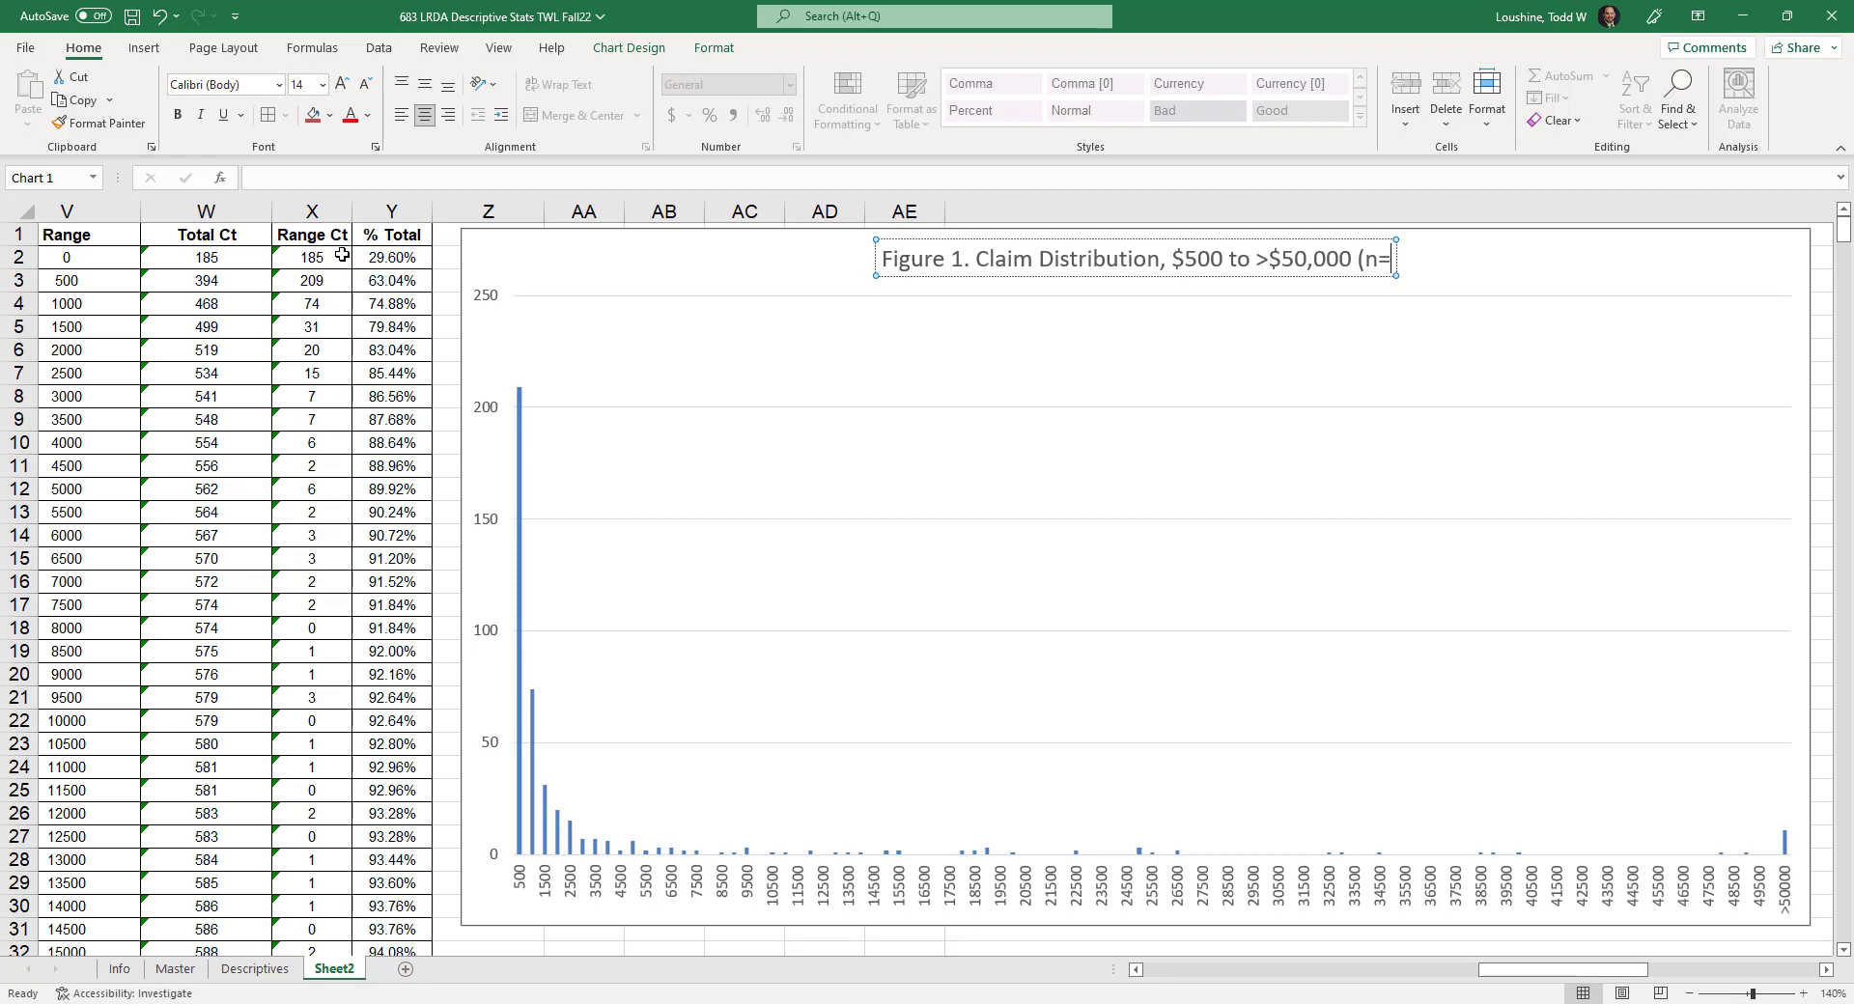
pyautogui.write('440)')
# - Add a second line to the chart title reading "Not Including 185 $0 claims (29.60%)"
pyautogui.press('Return')
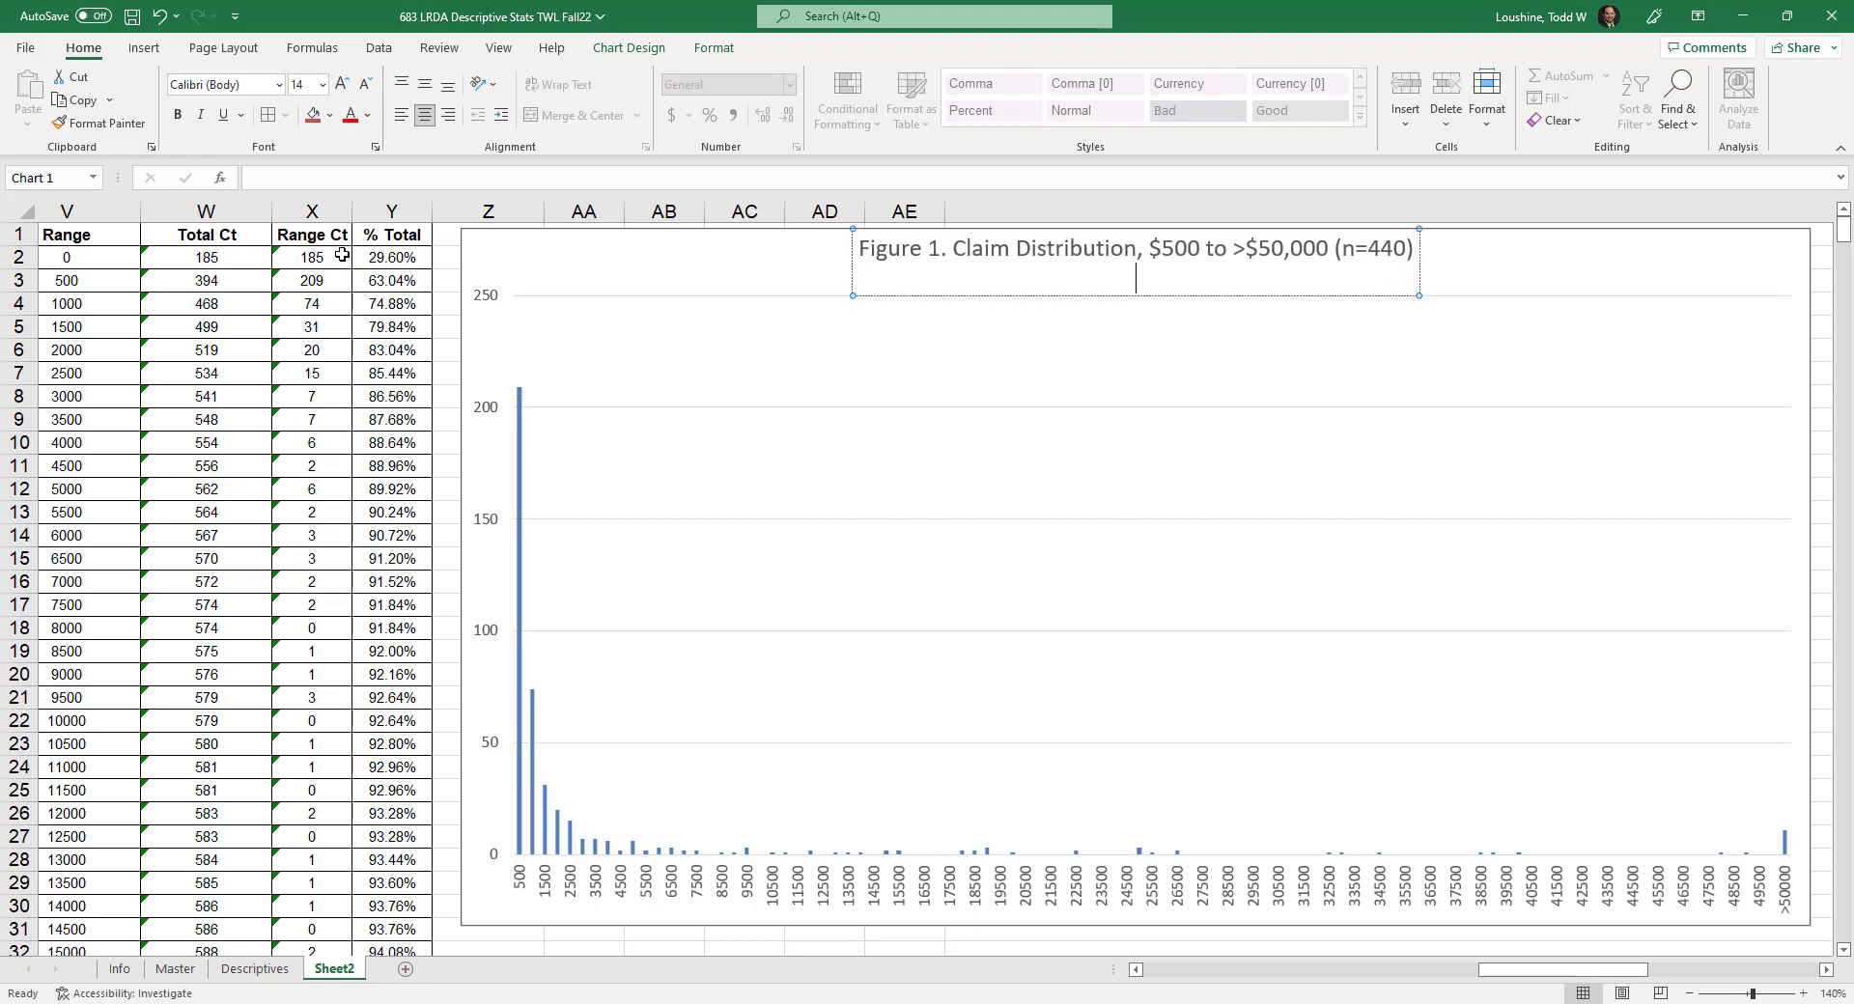
pyautogui.write('Not In')
pyautogui.write('cluding 185 ')
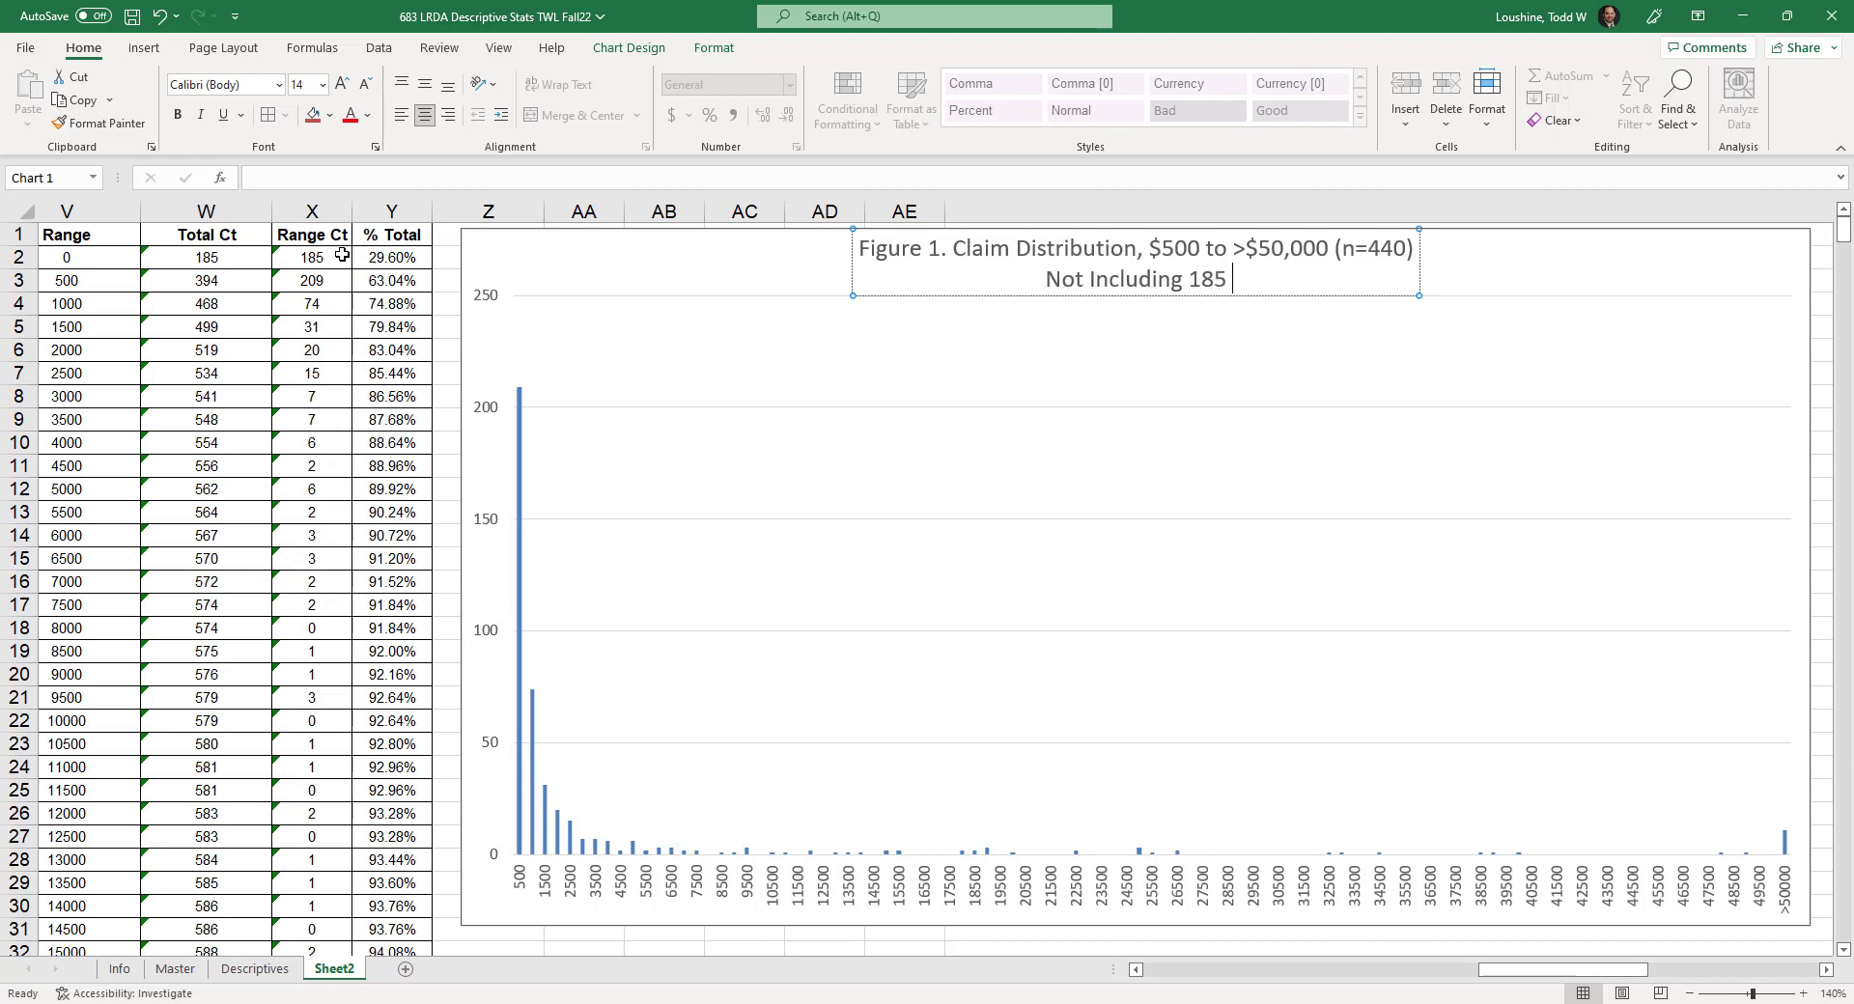
pyautogui.write('$0 c')
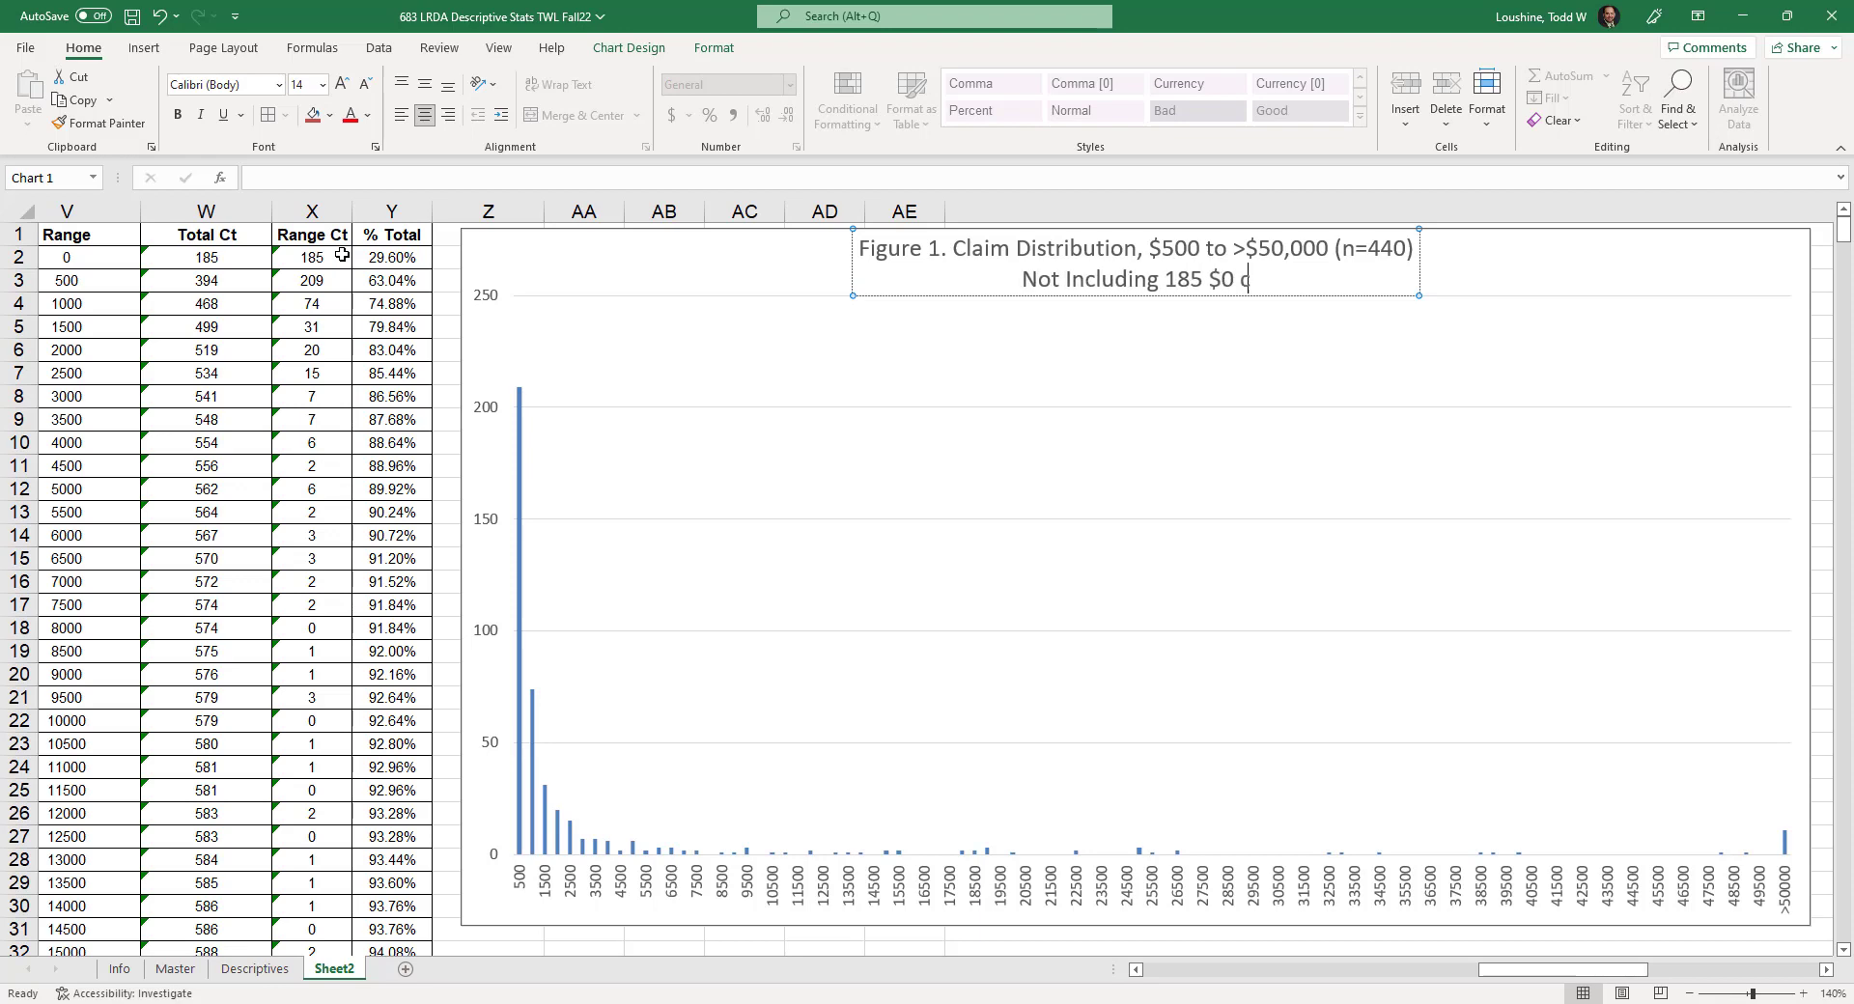
pyautogui.write('laims (')
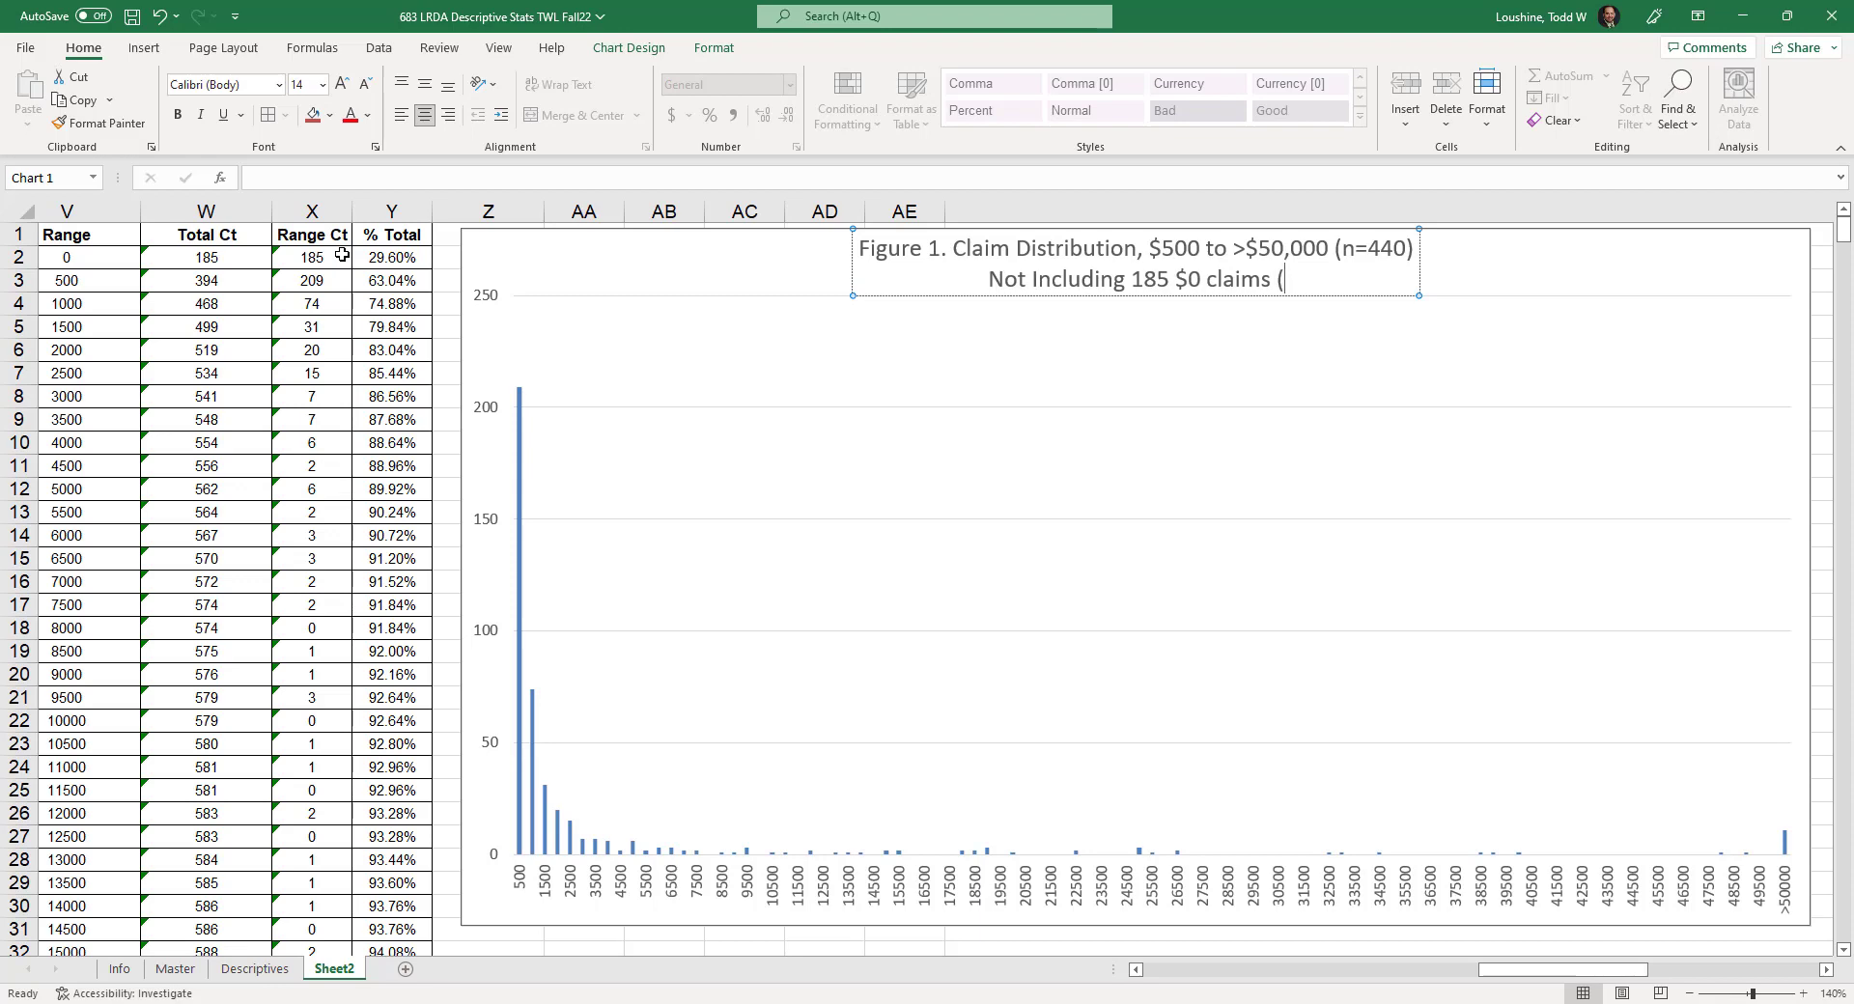
pyautogui.write('2')
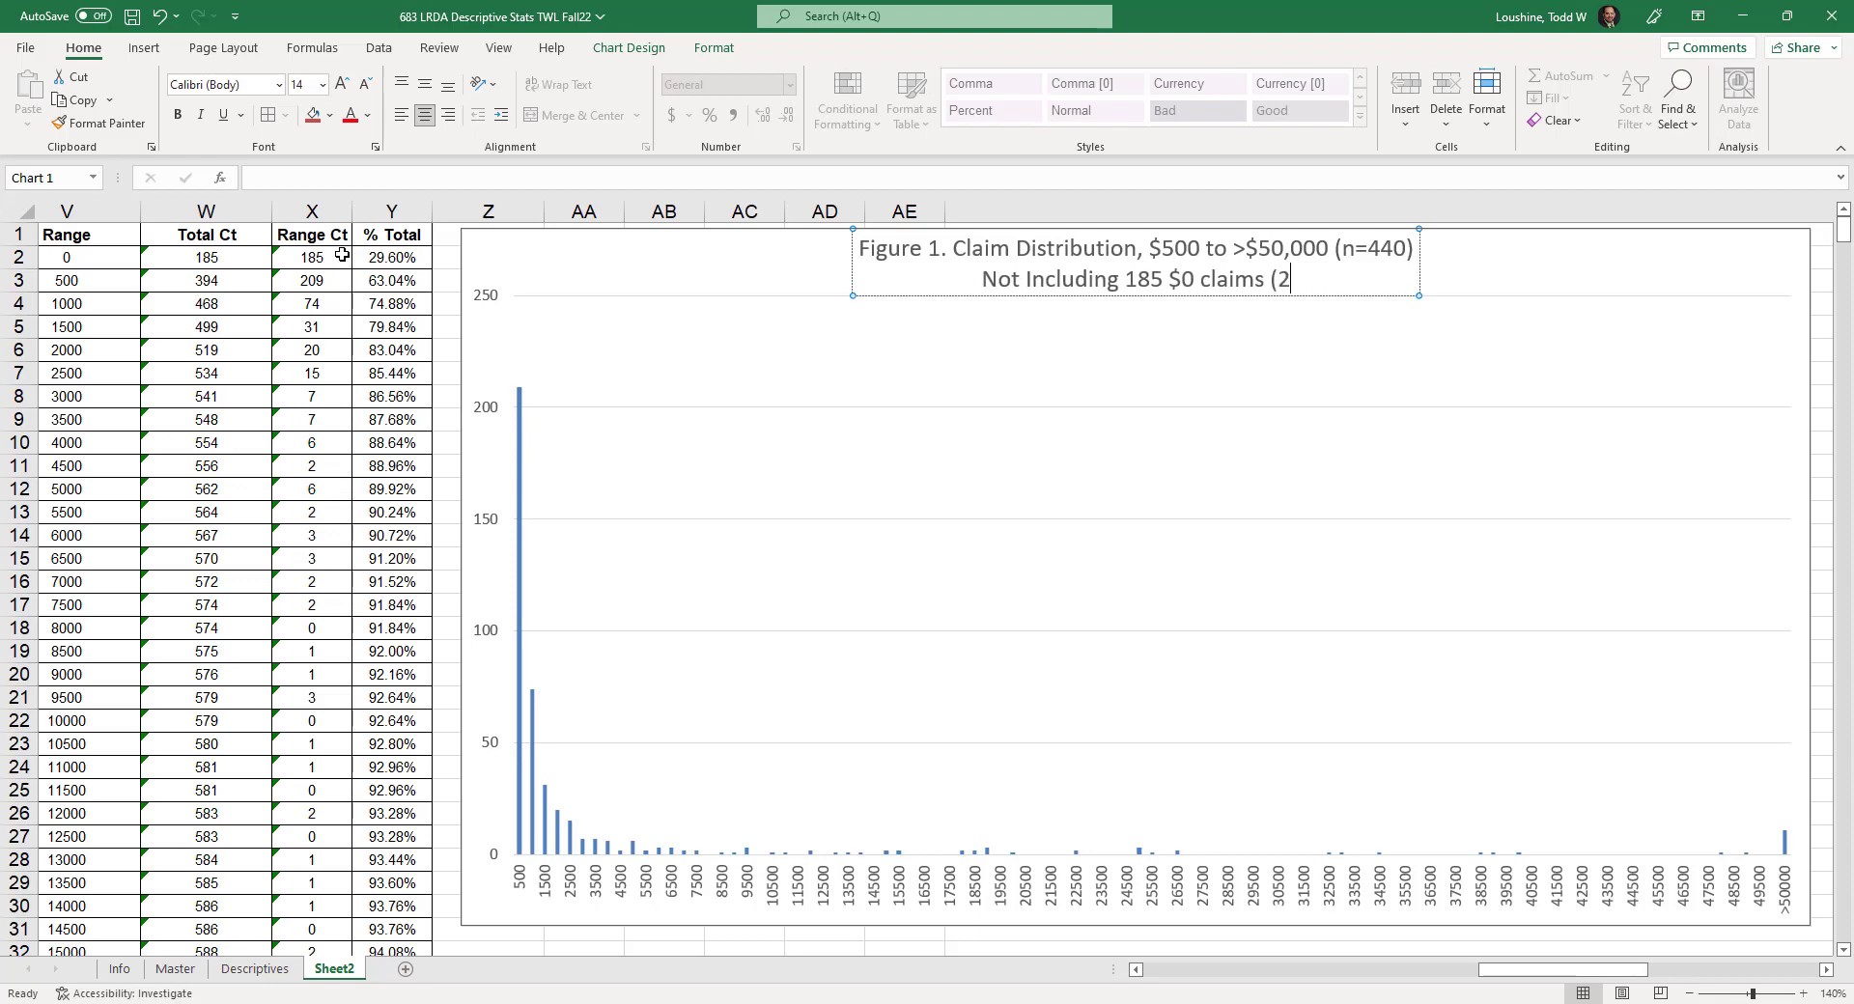
pyautogui.write('9.60%')
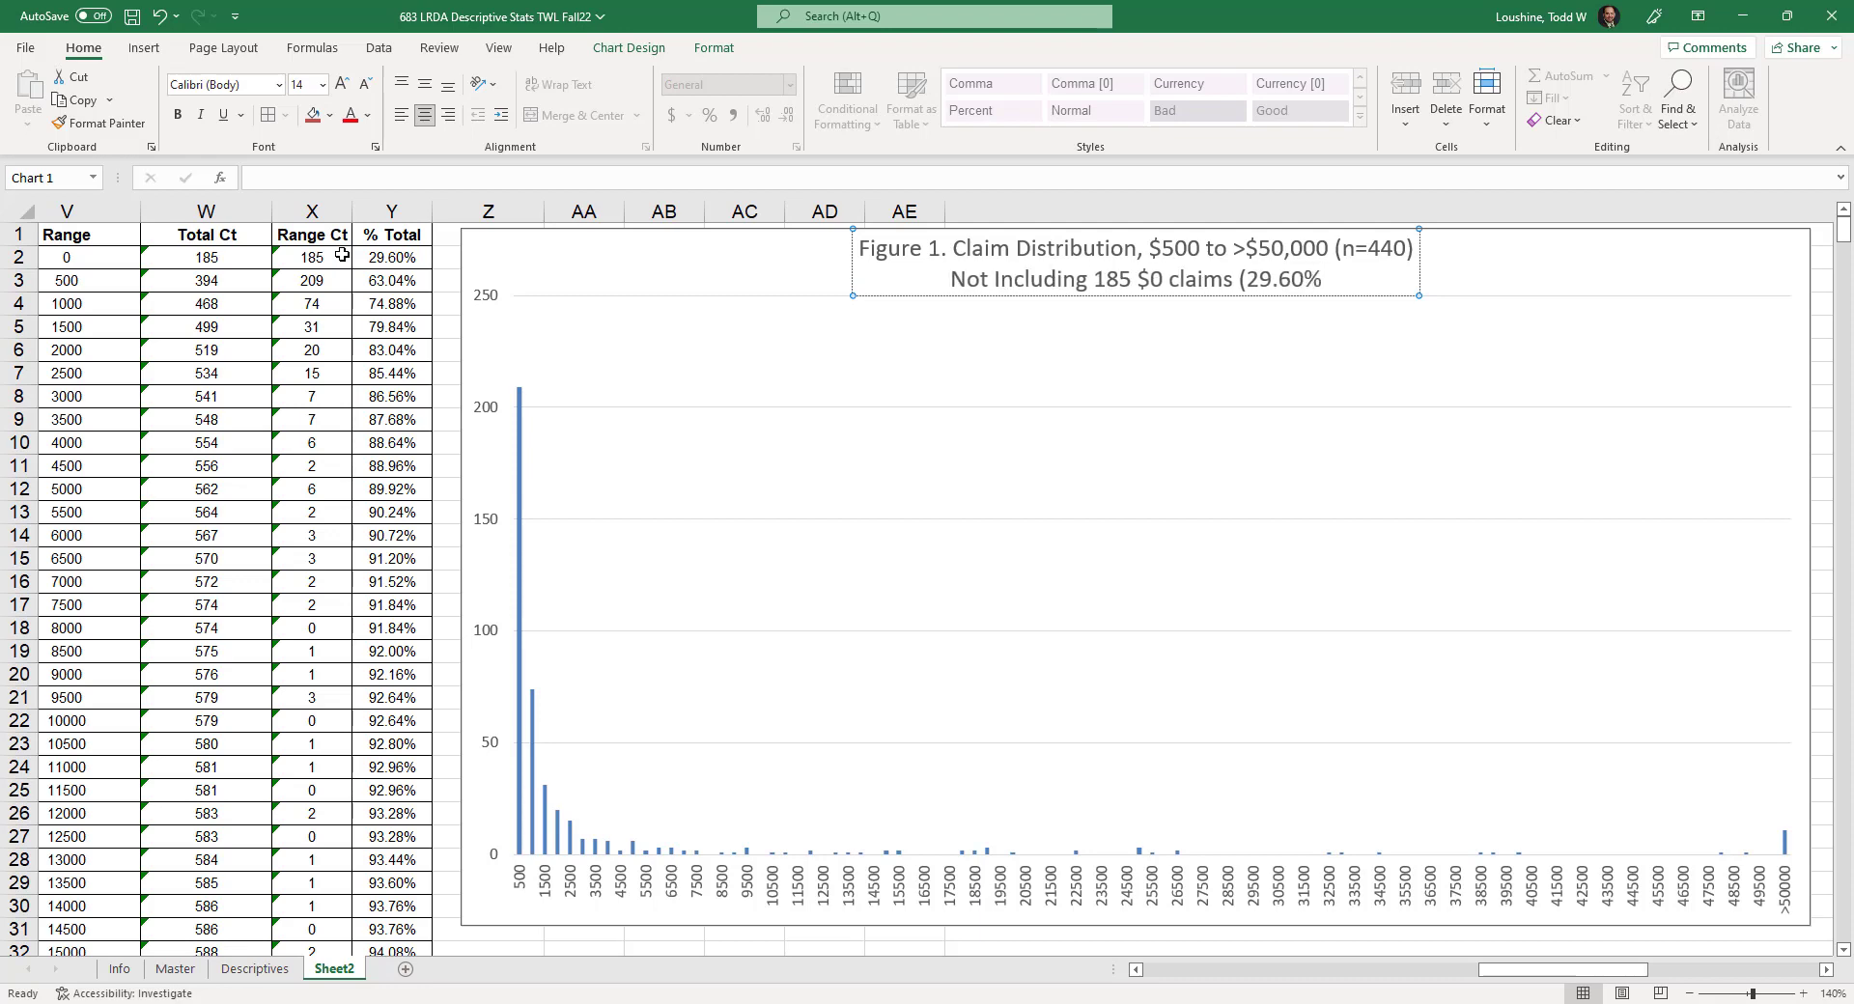
pyautogui.write(')')
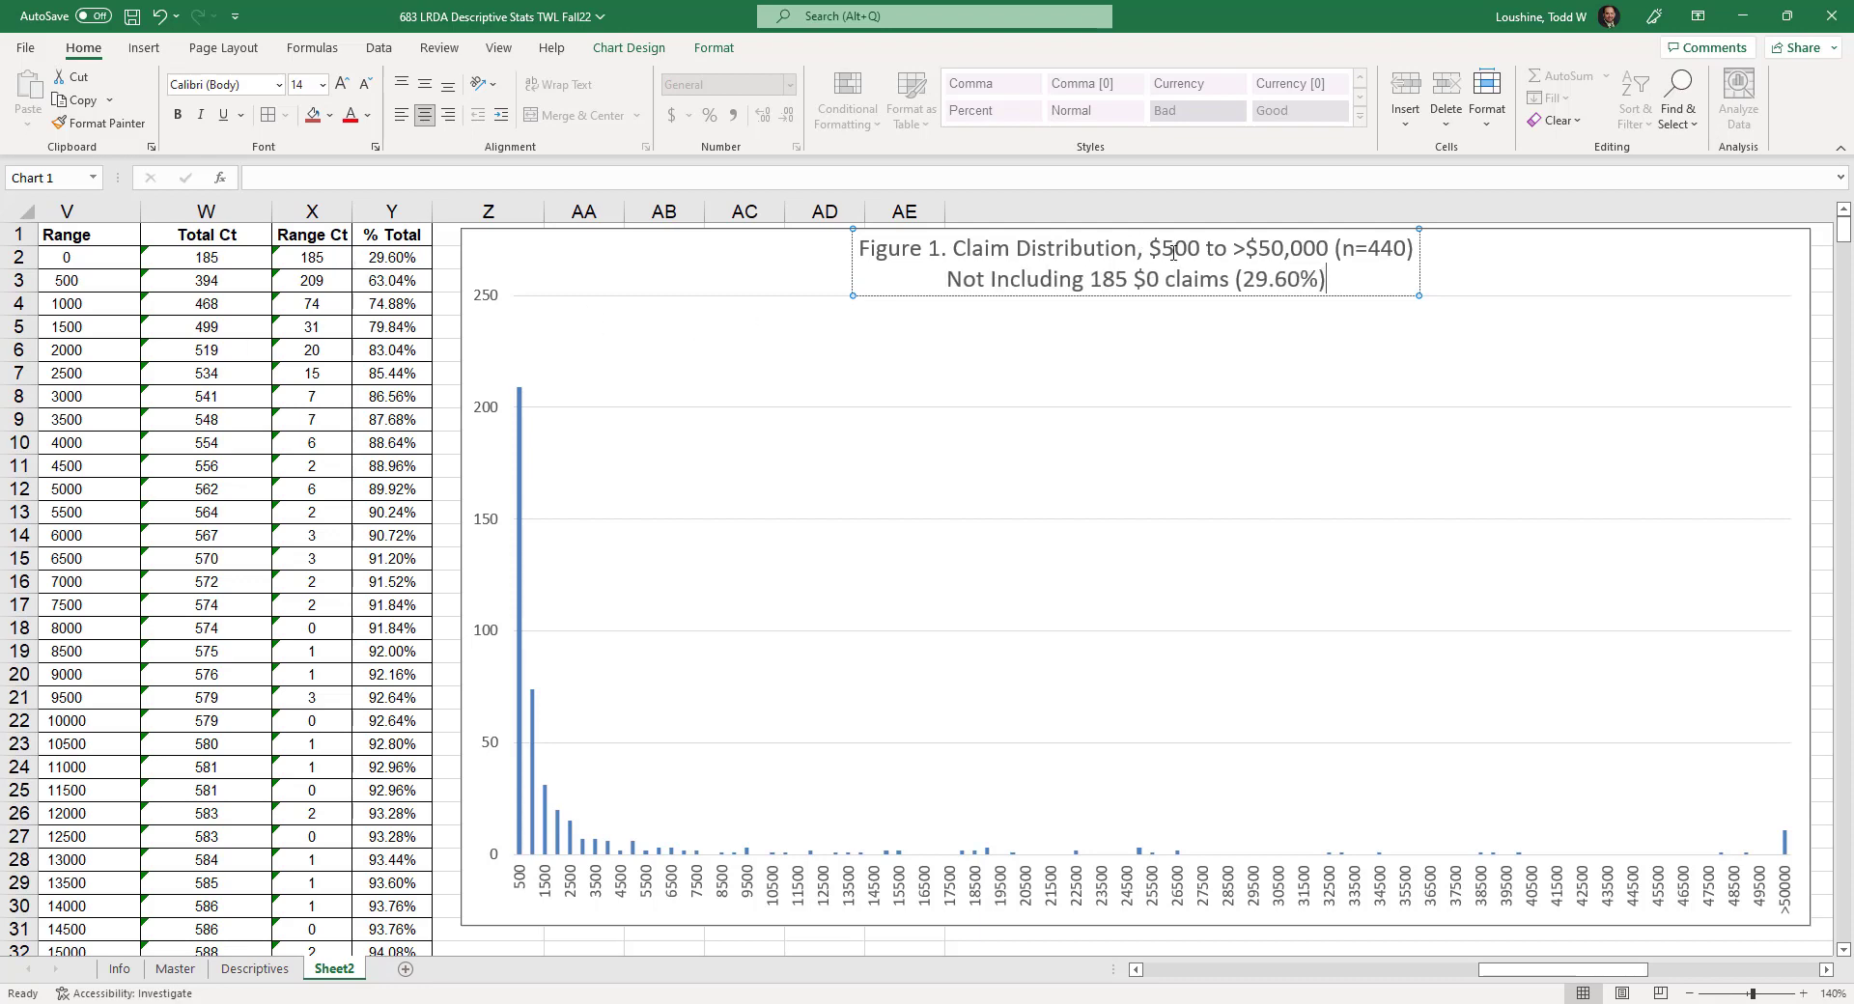
# - Make both lines of the chart title bold
pyautogui.moveTo(1341, 281); pyautogui.dragTo(836, 250)
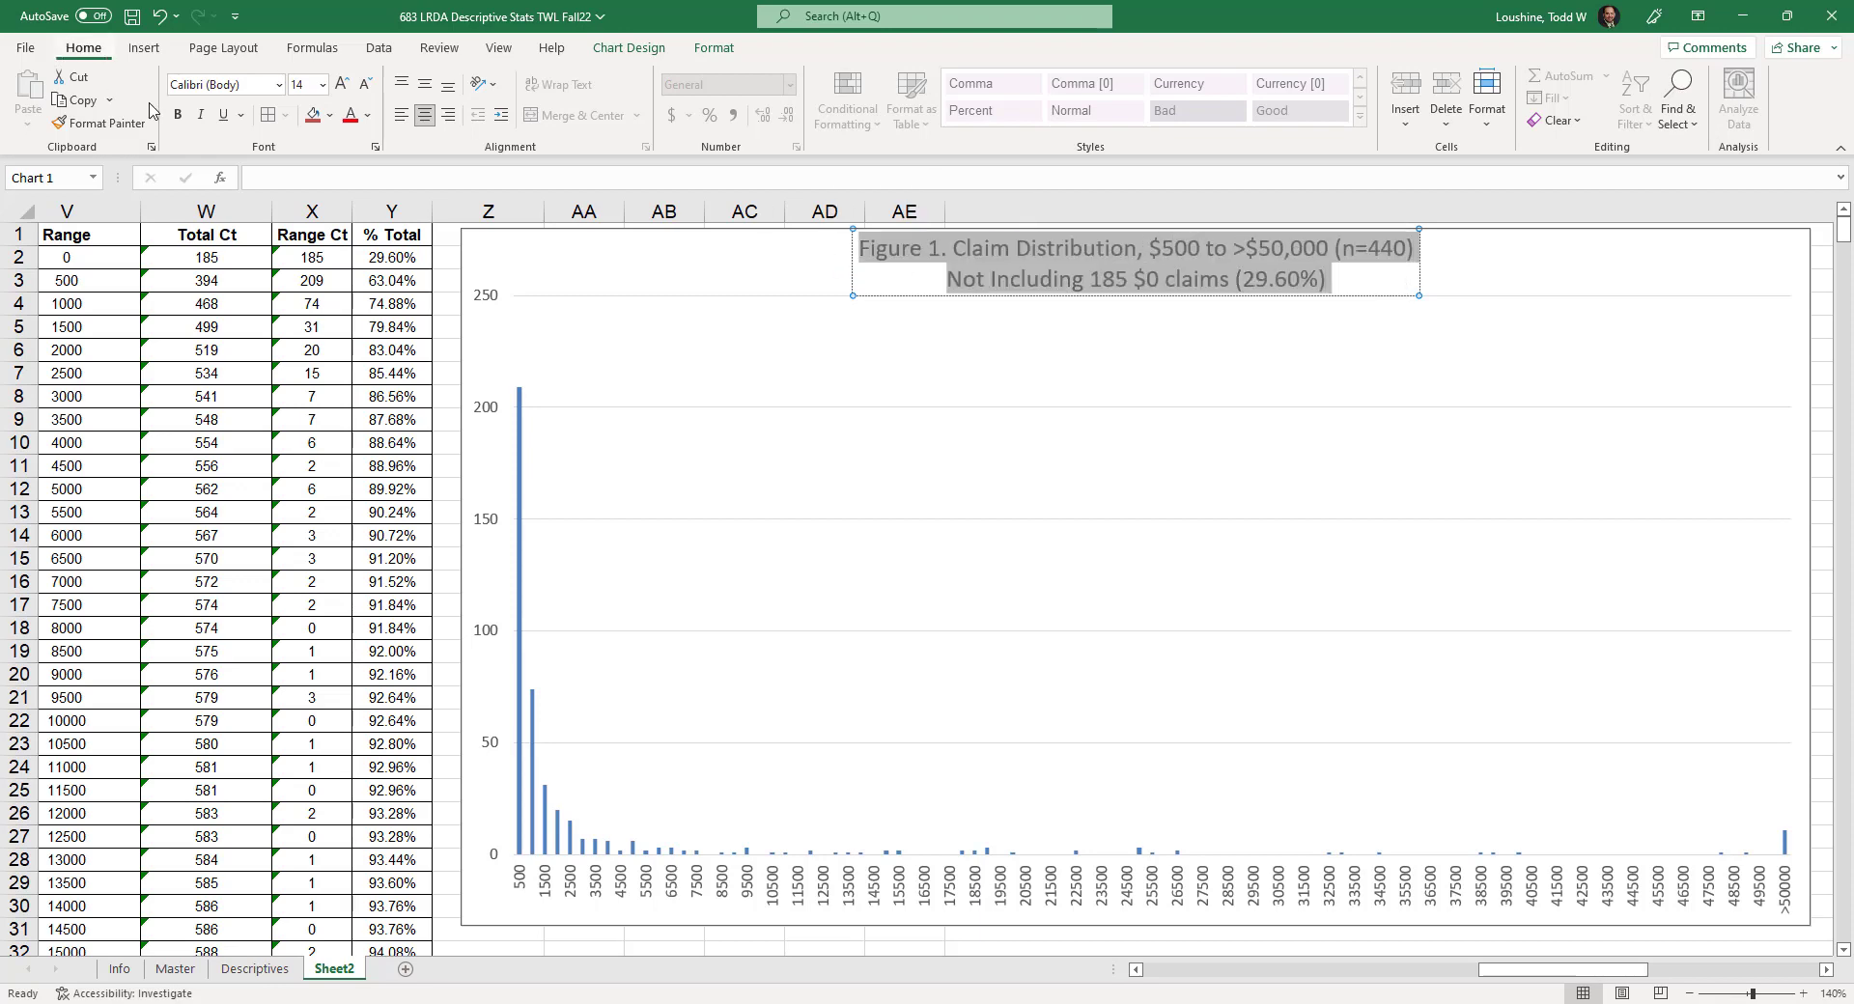
pyautogui.click(178, 115)
pyautogui.click(874, 503)
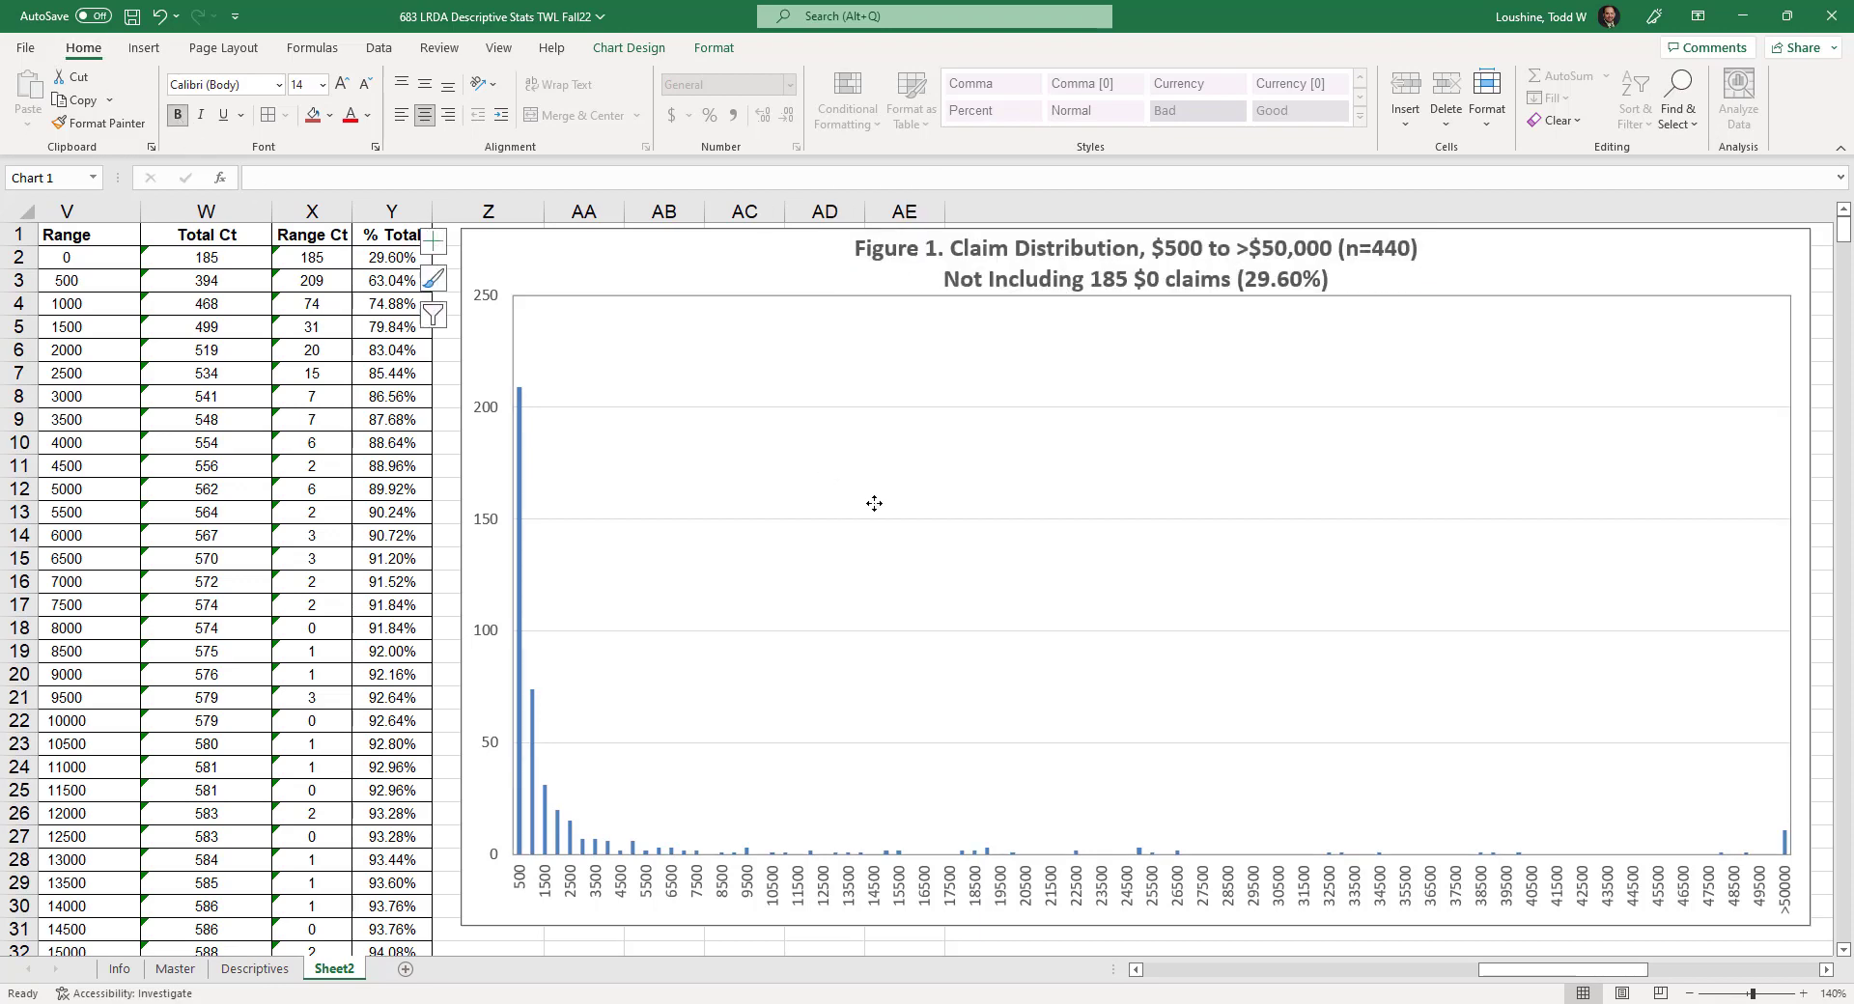
pyautogui.click(748, 288)
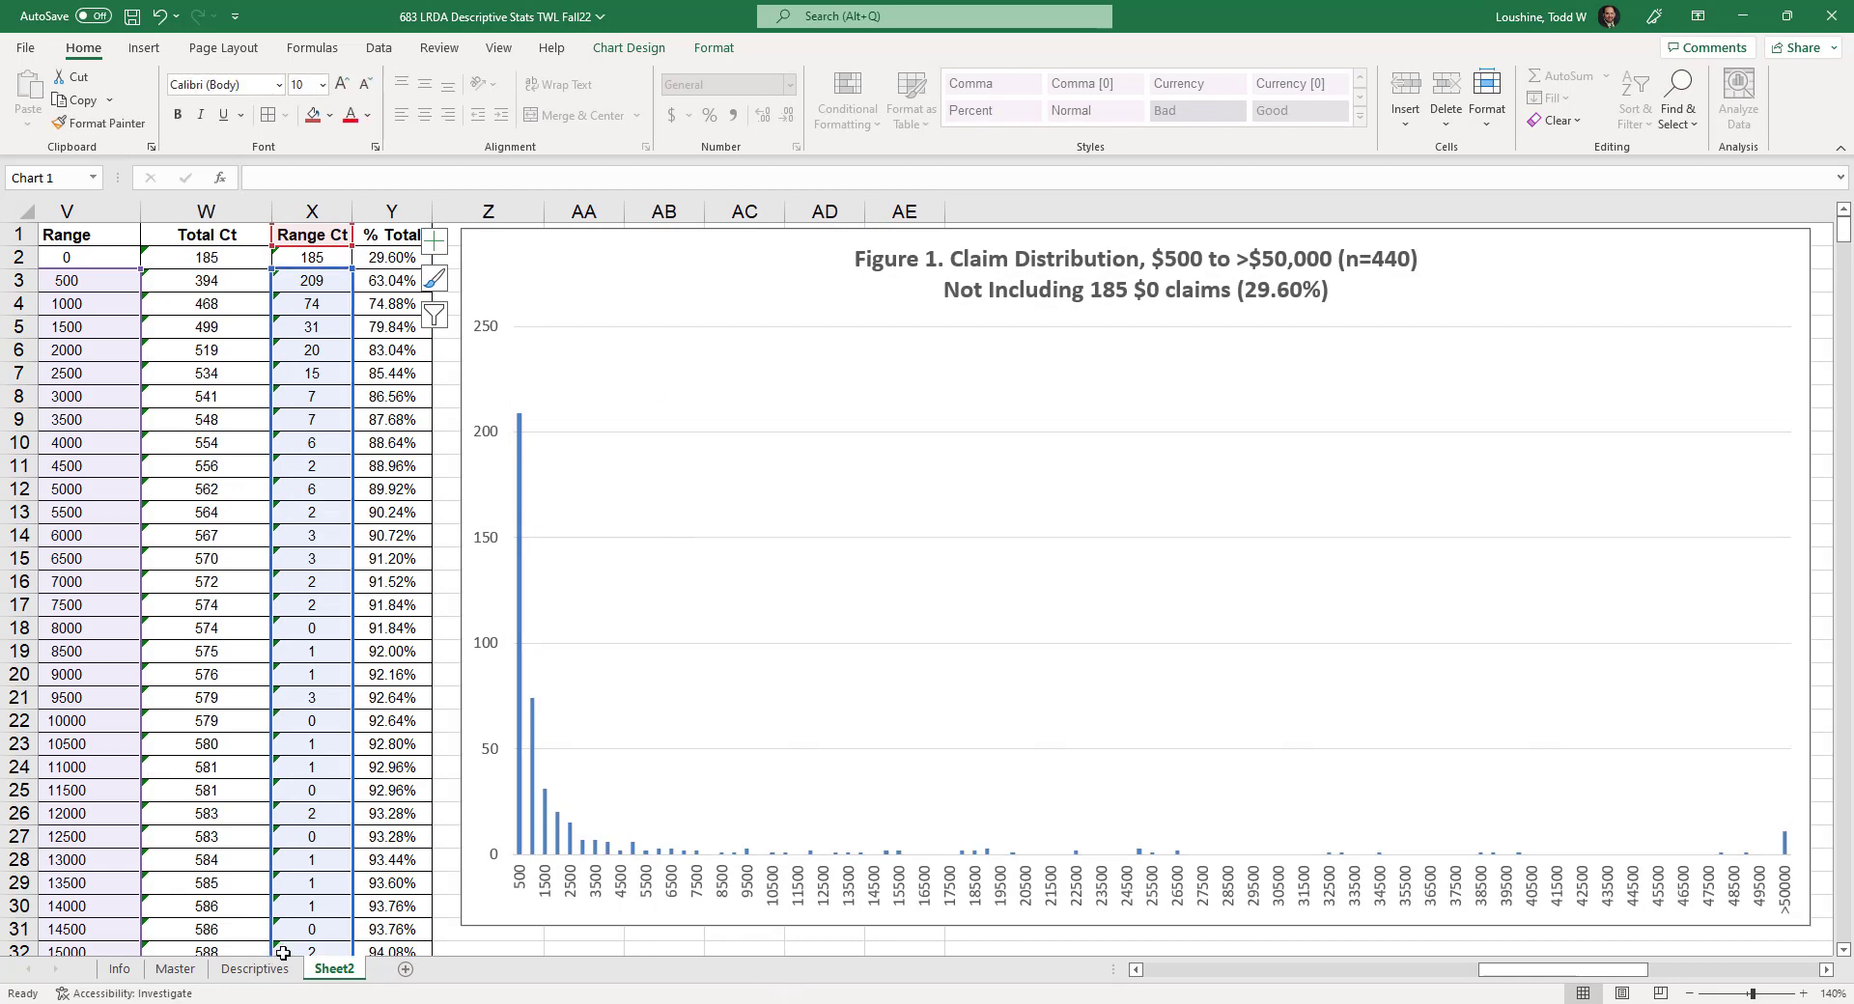
# - Rename Sheet2 as "Distribution"
pyautogui.doubleClick(334, 969)
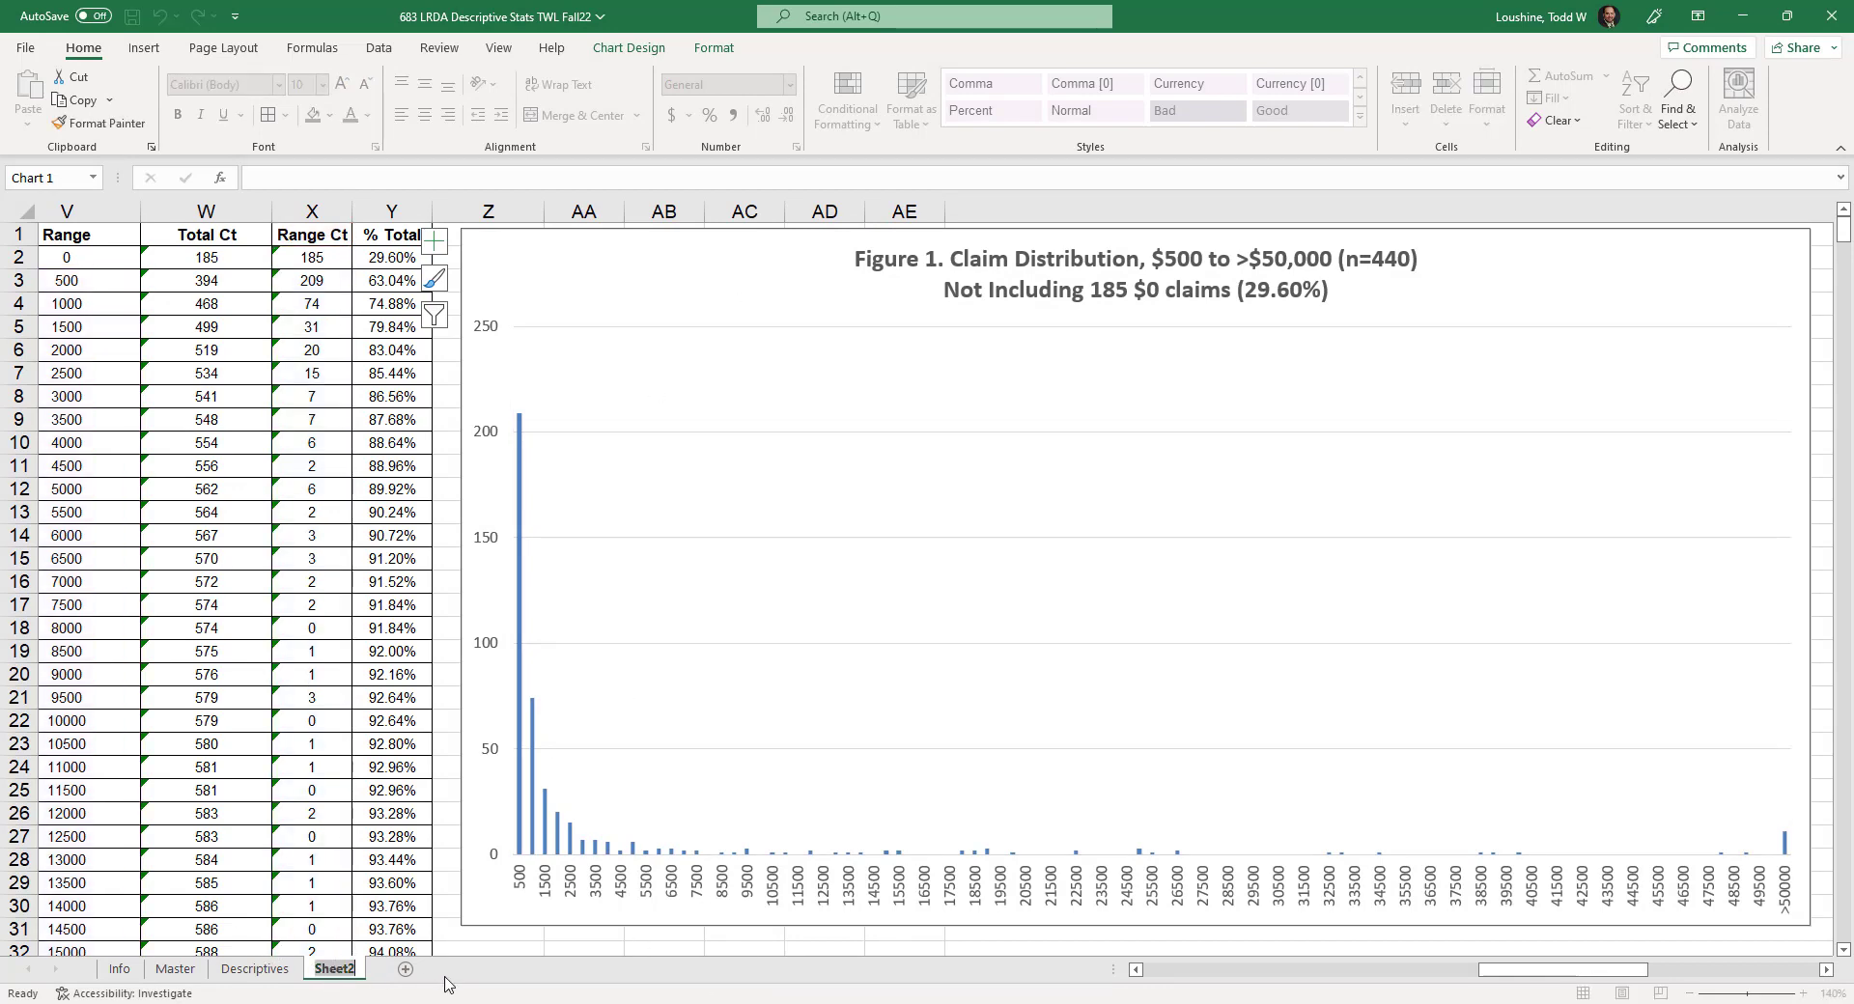
pyautogui.write('Distrubtion')
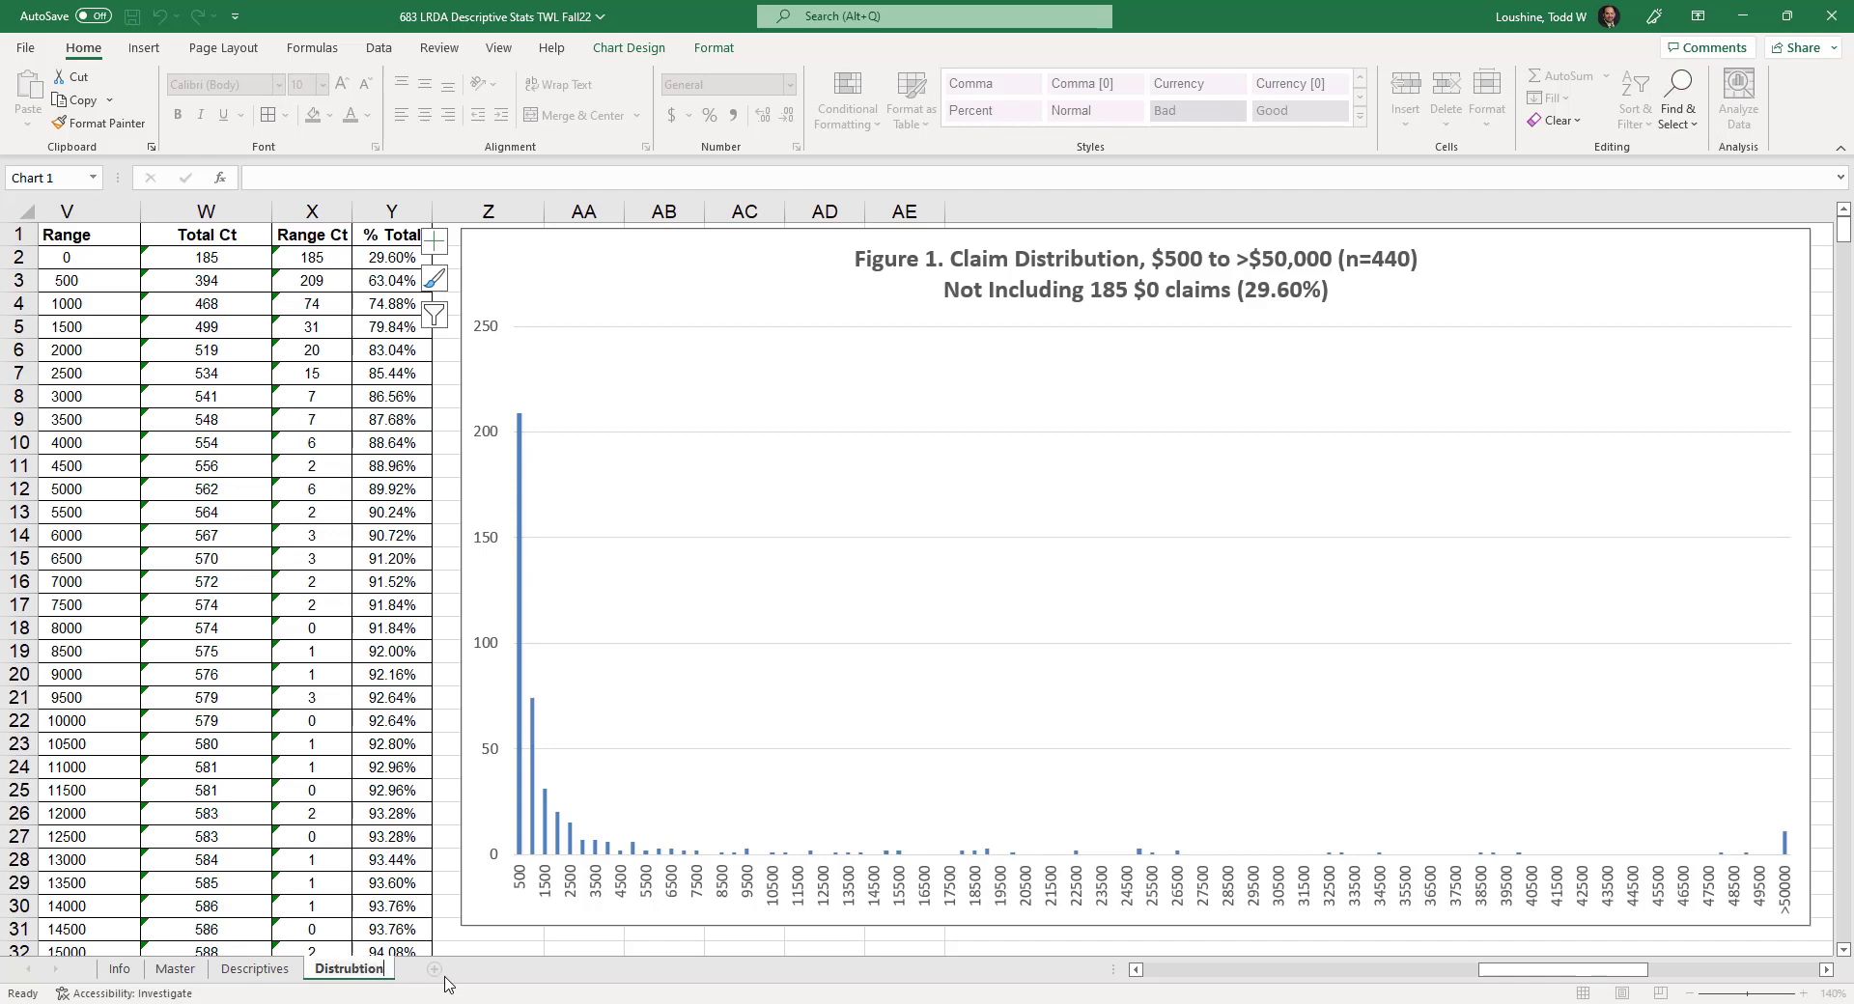
pyautogui.press('BackSpace')
pyautogui.press('BackSpace')
pyautogui.press('BackSpace')
pyautogui.press('BackSpace')
pyautogui.press('BackSpace')
pyautogui.write('ibution')
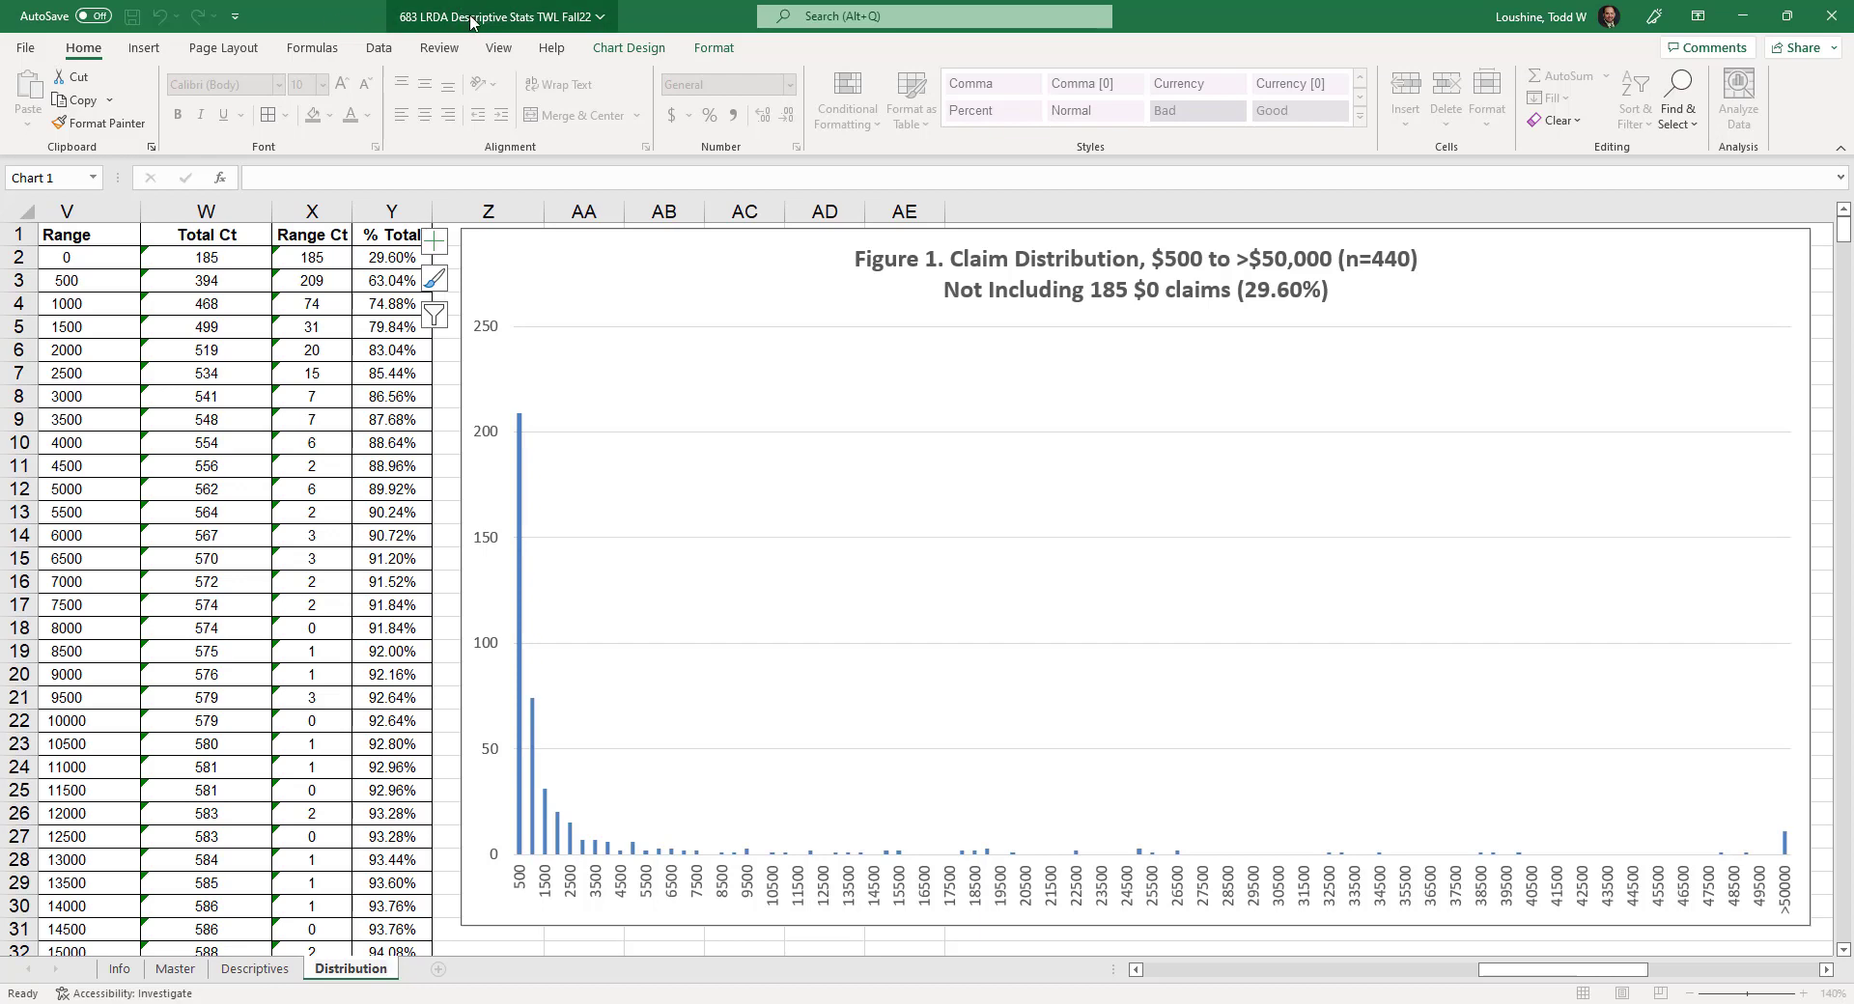
# - Save the workbook under its existing name
pyautogui.click(28, 52)
pyautogui.click(26, 52)
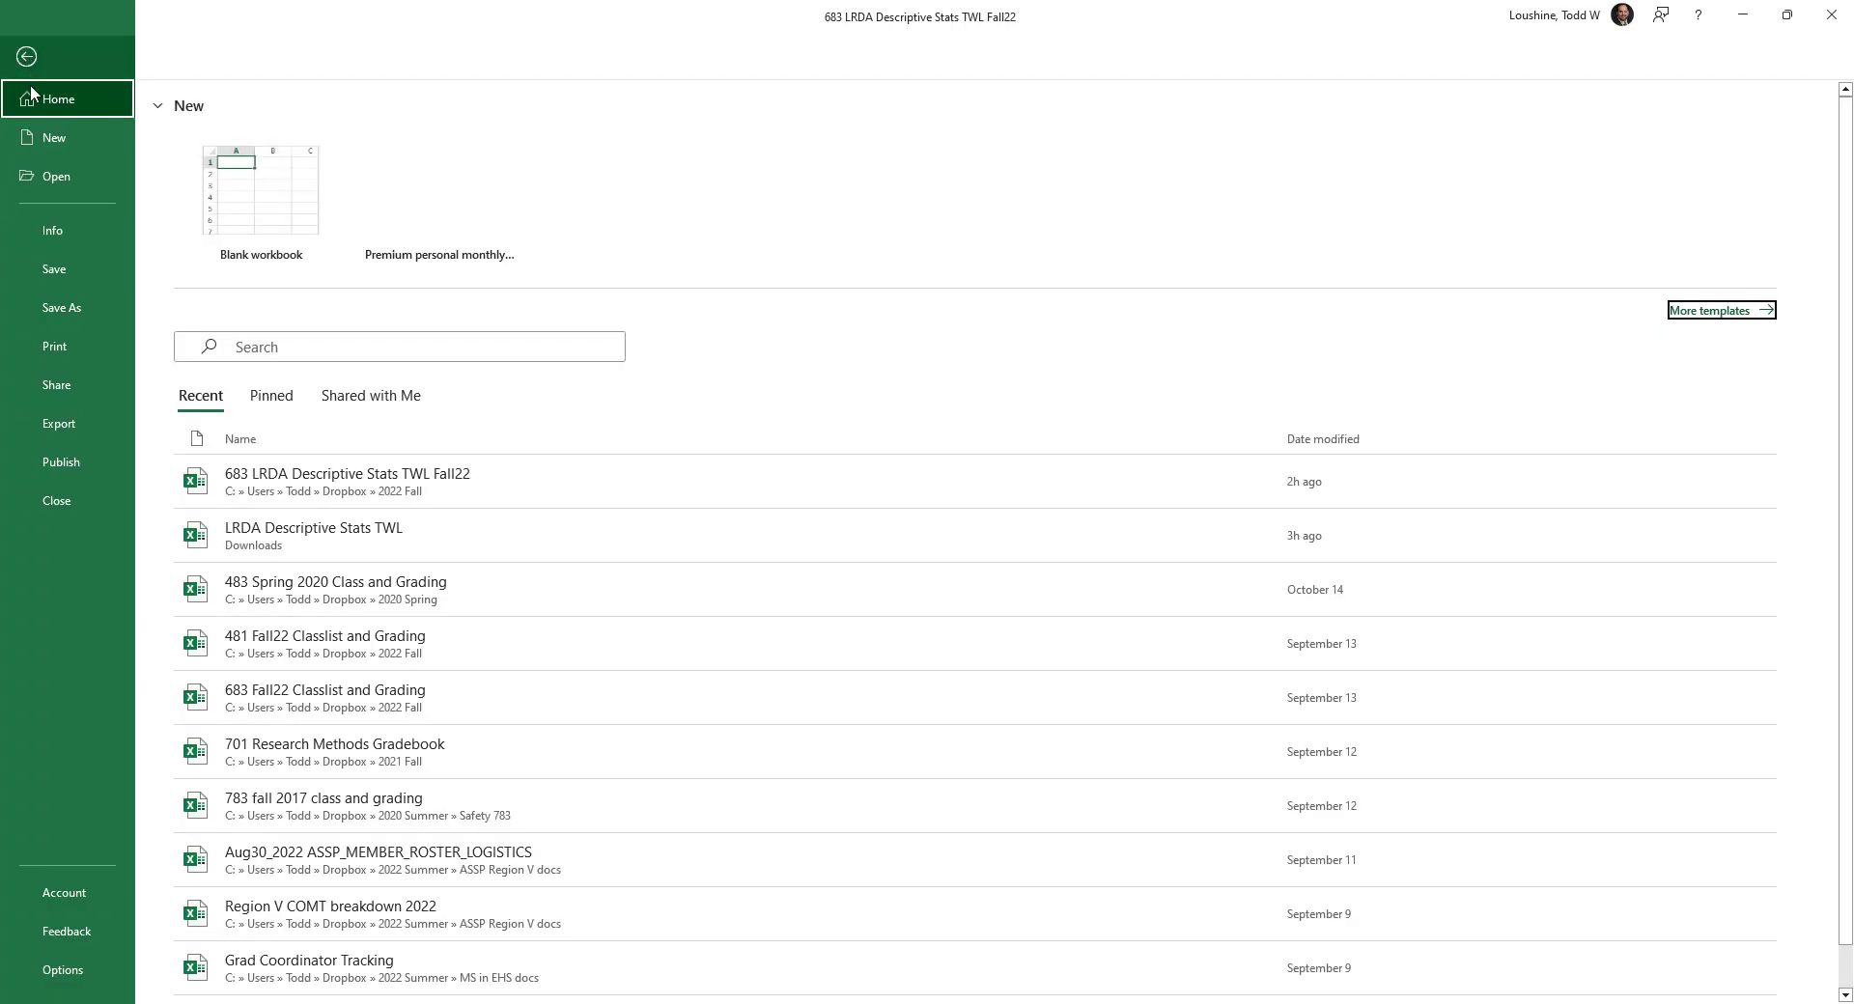
pyautogui.click(54, 270)
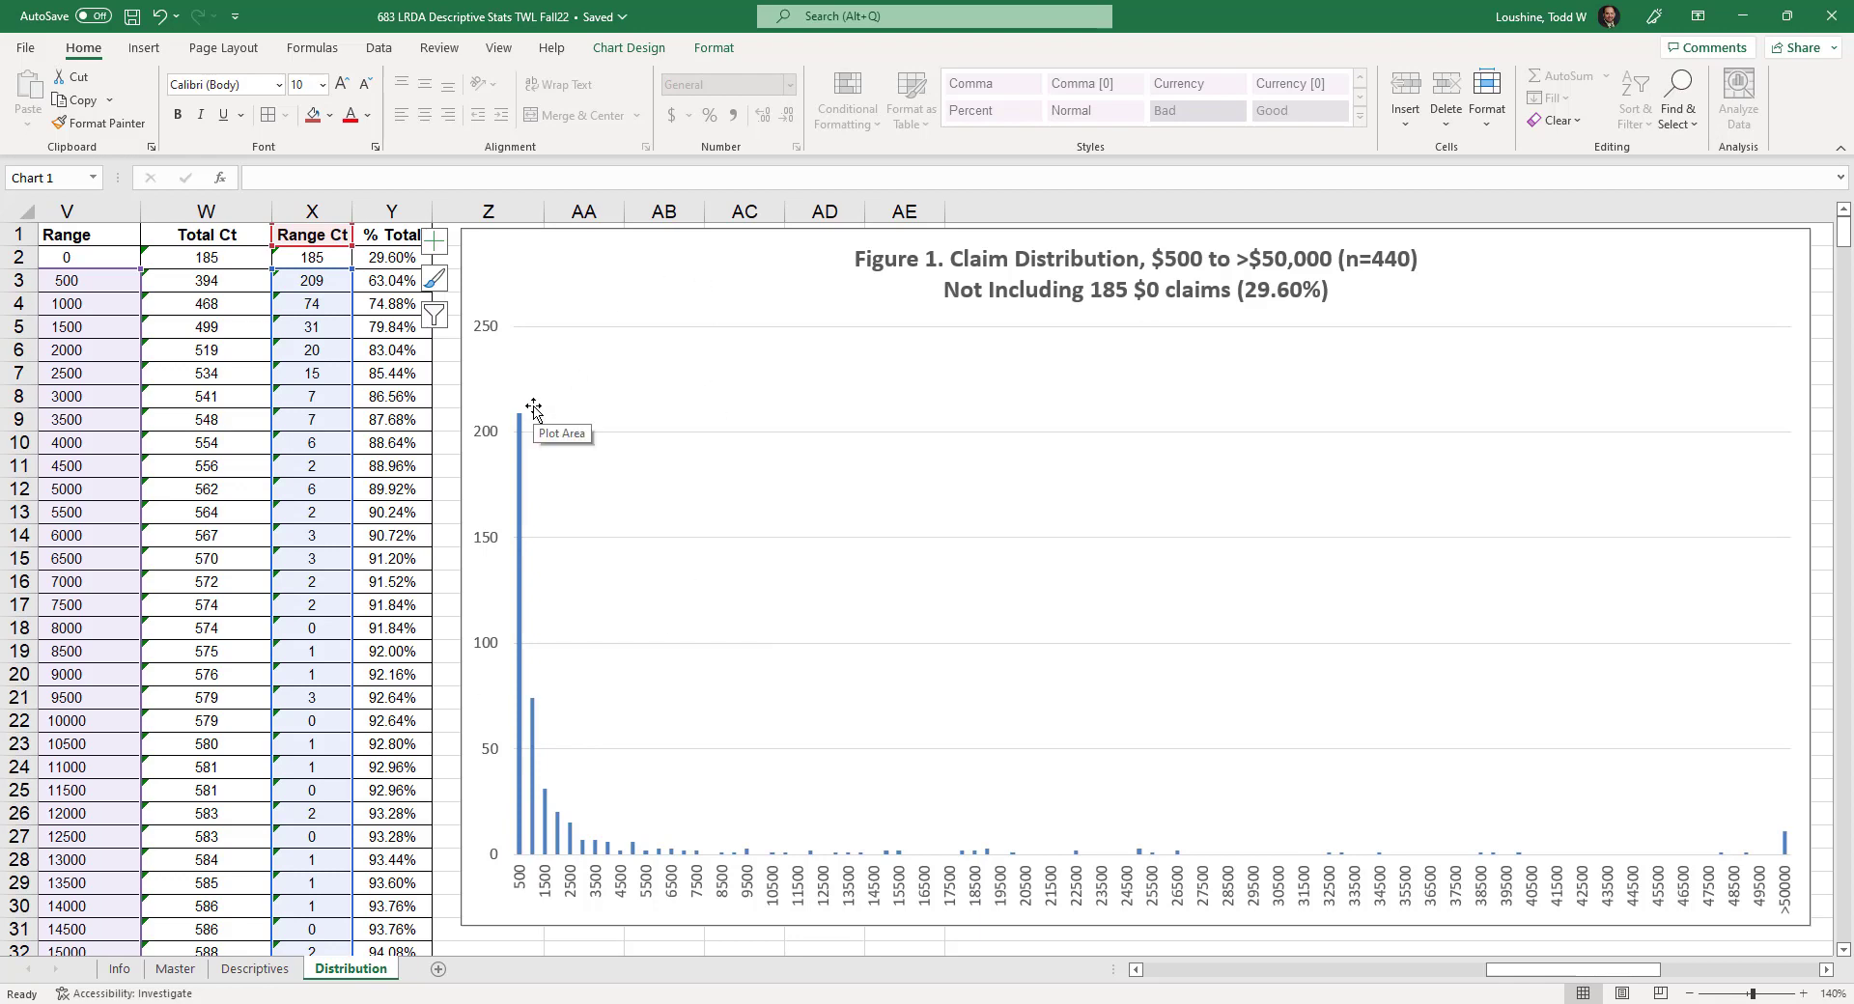
# - Review the Total Paid average per claim and maximum entry in the summary table on the Descriptives sheet
pyautogui.click(255, 969)
pyautogui.click(751, 477)
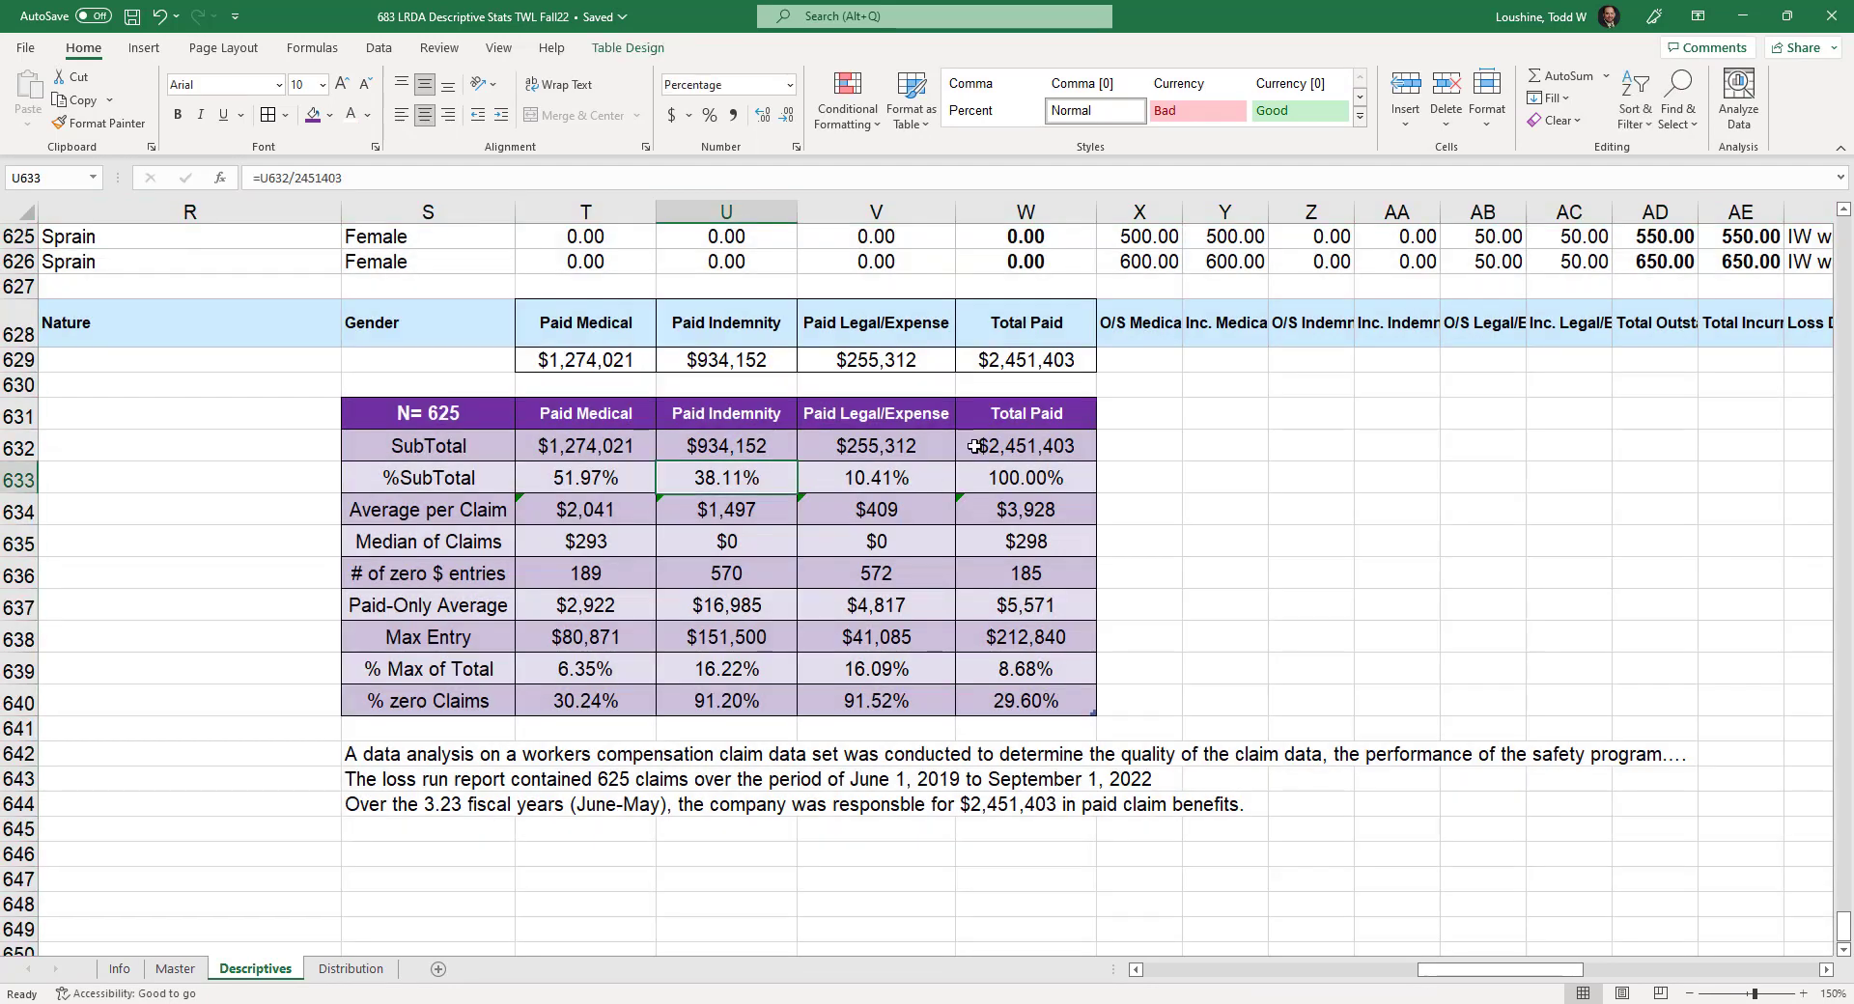
pyautogui.click(1016, 509)
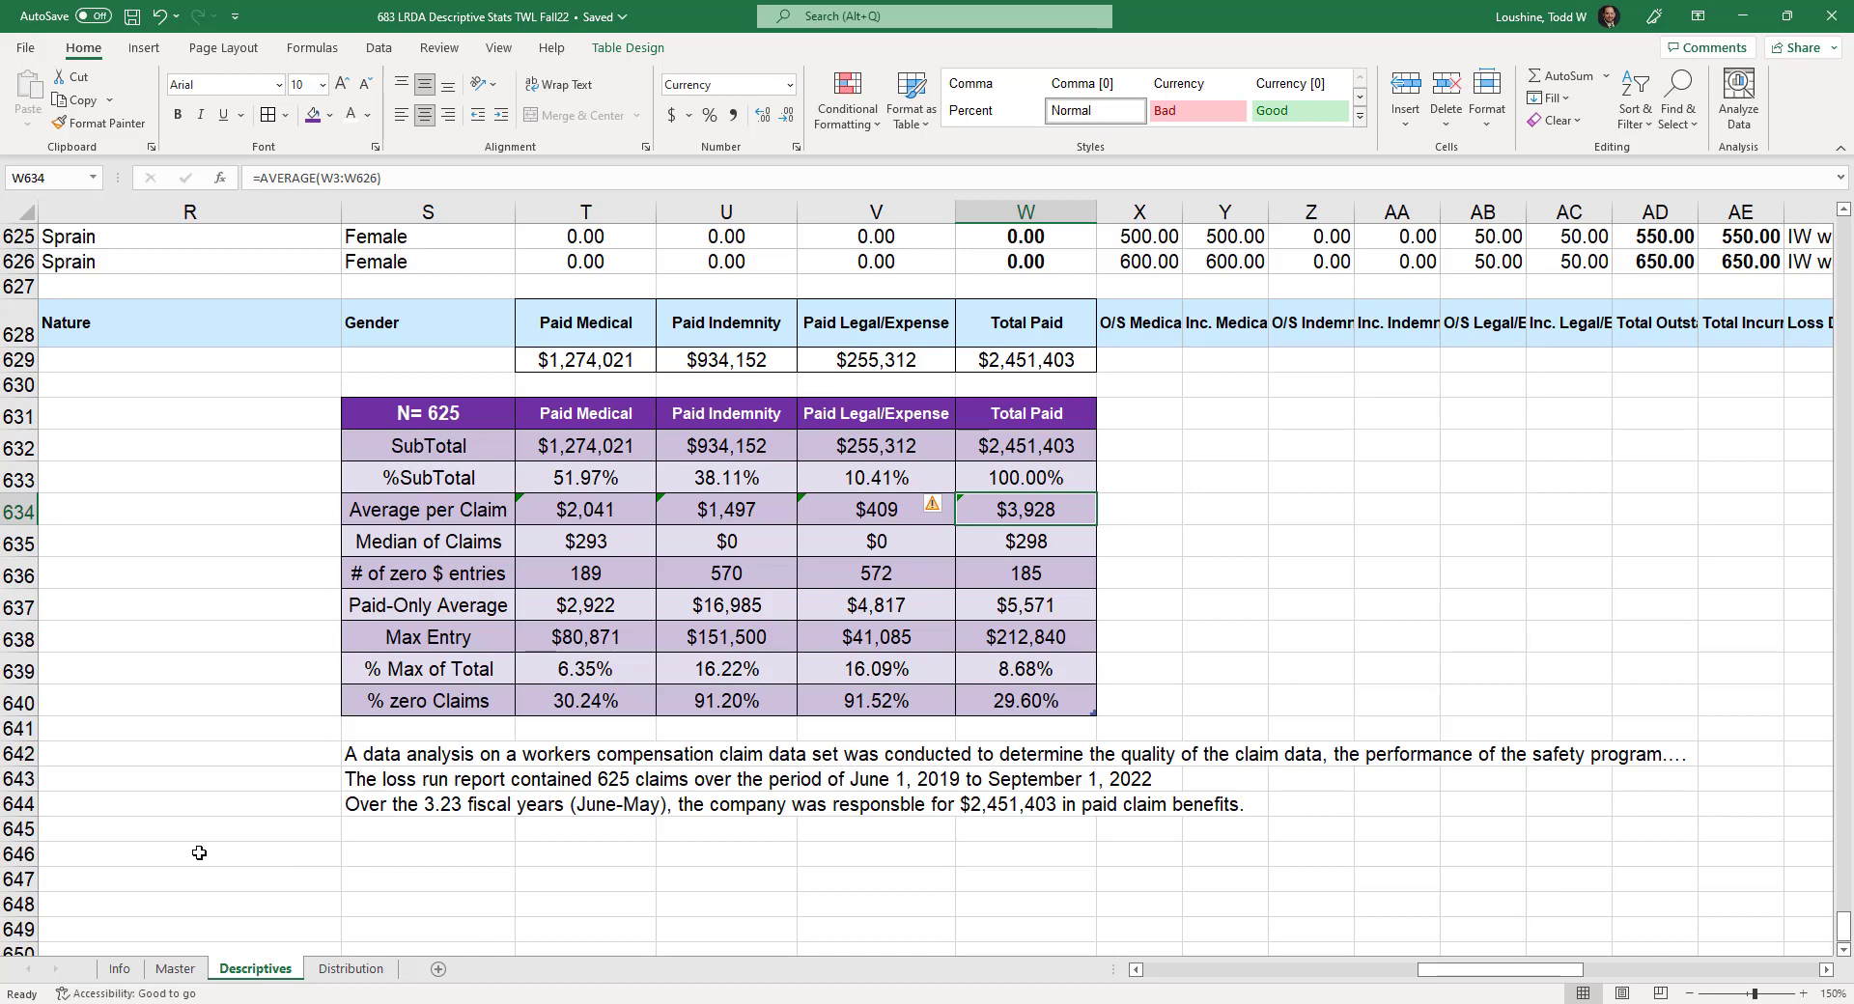
pyautogui.click(1047, 637)
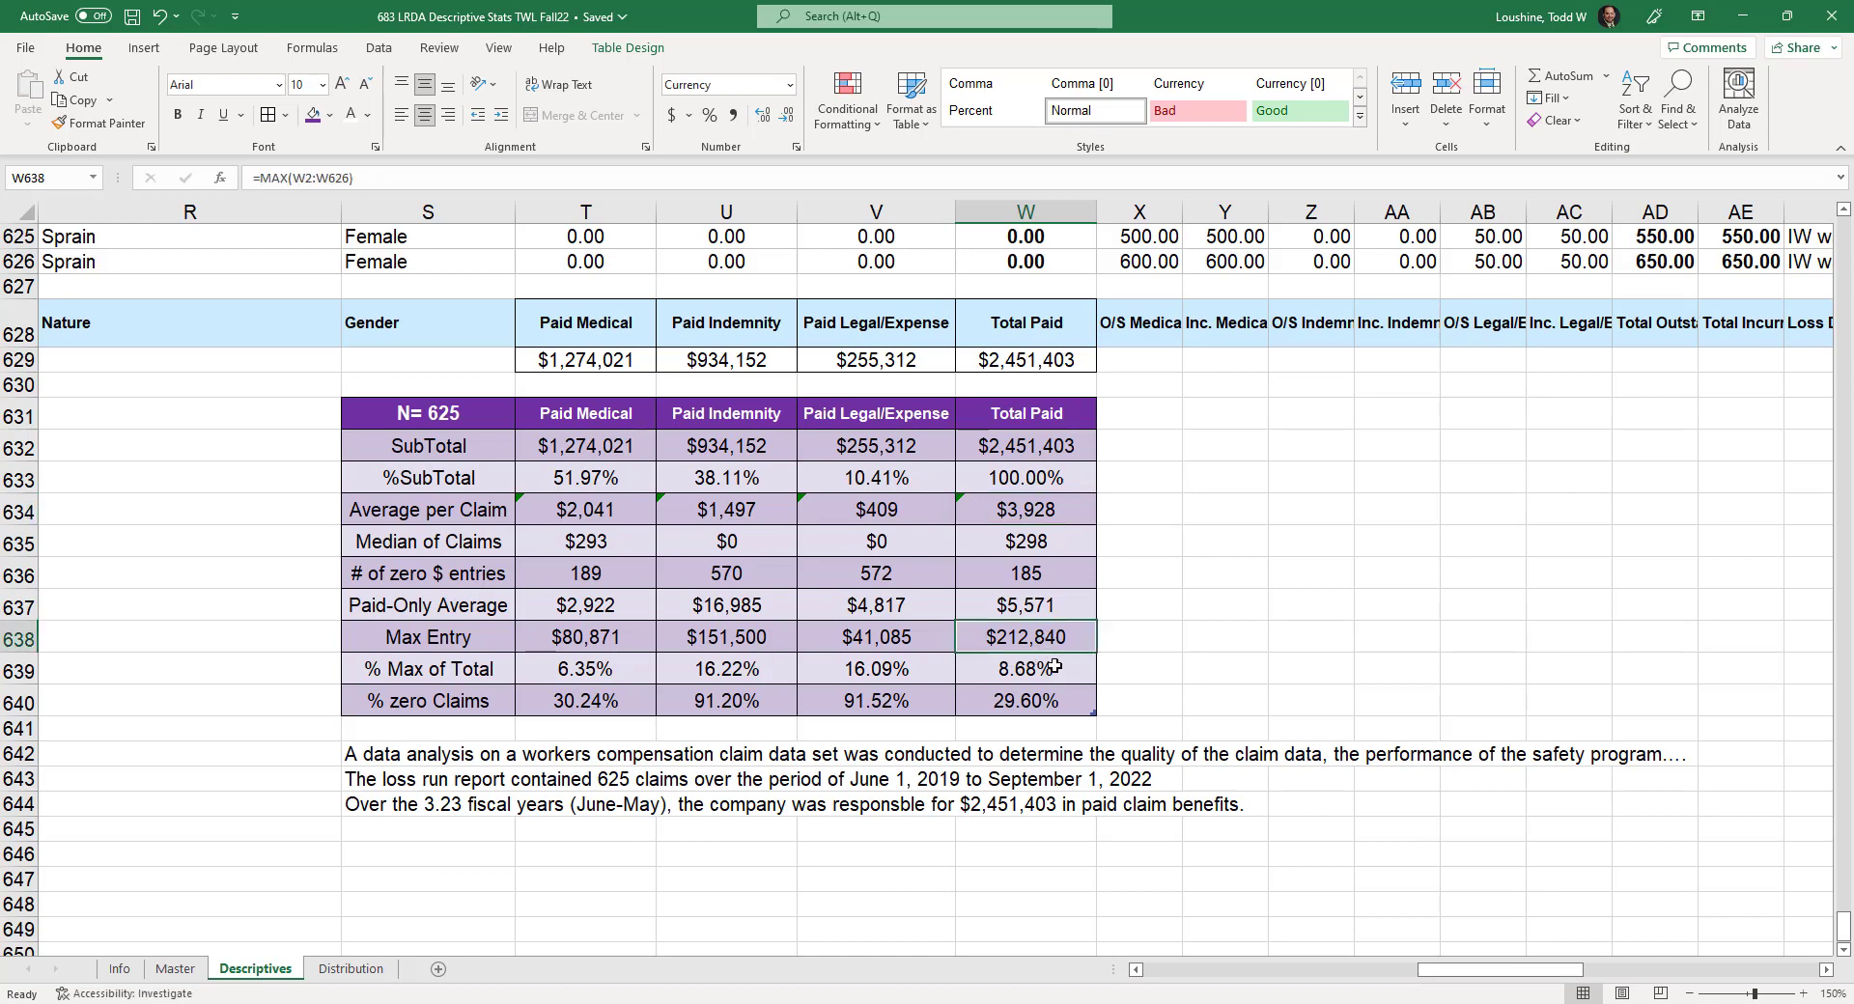
# - On the Distribution sheet, draw a down block arrow about 0.81" tall above the chart's 500 bar
pyautogui.click(351, 969)
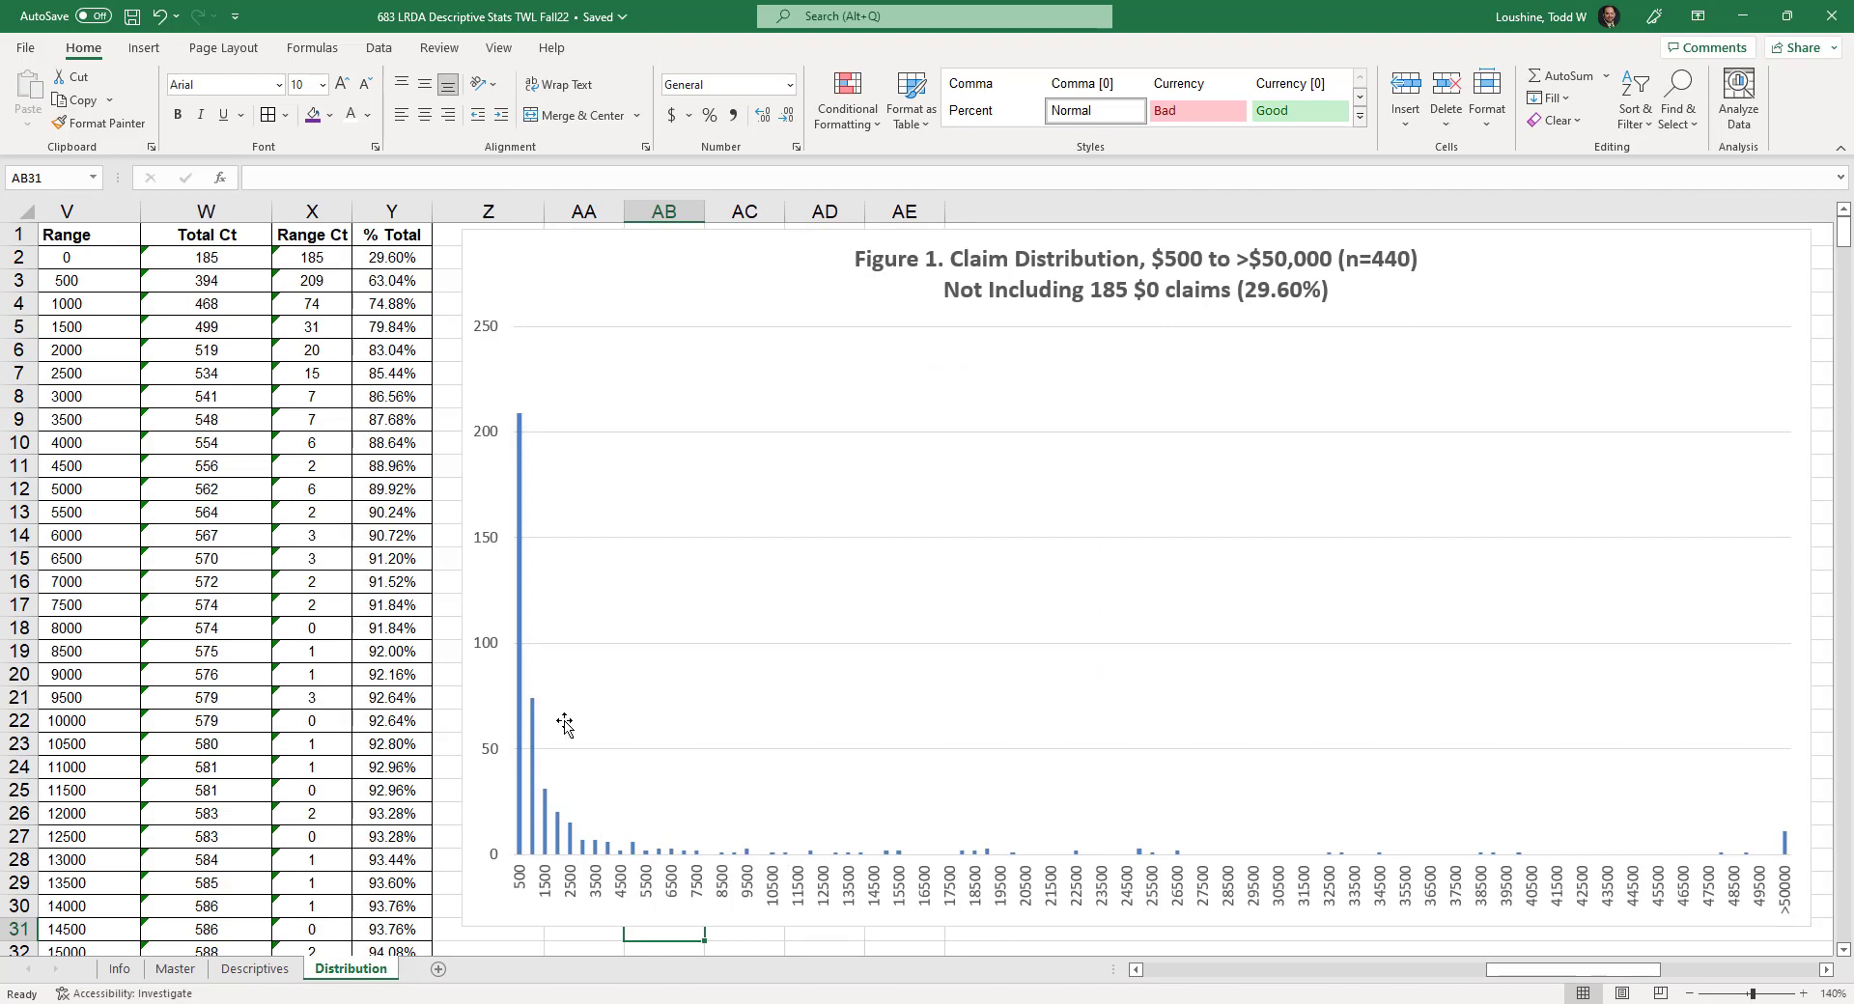
pyautogui.click(144, 48)
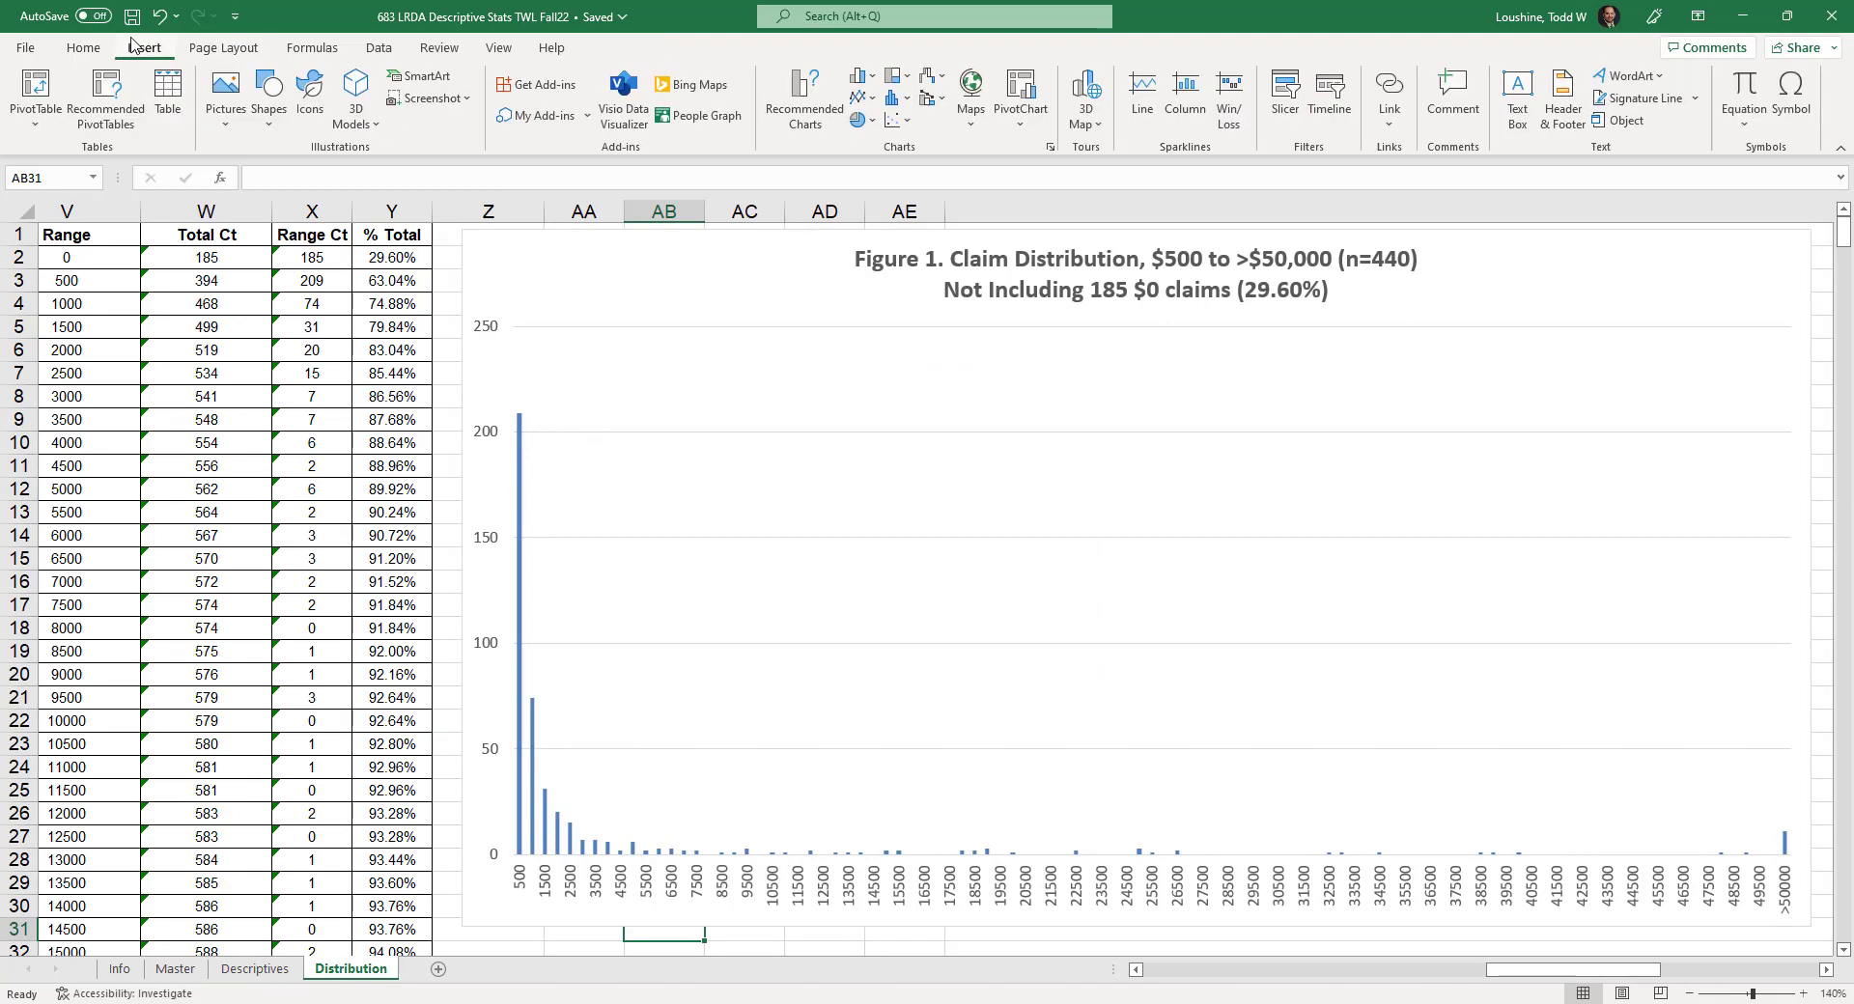
pyautogui.click(272, 115)
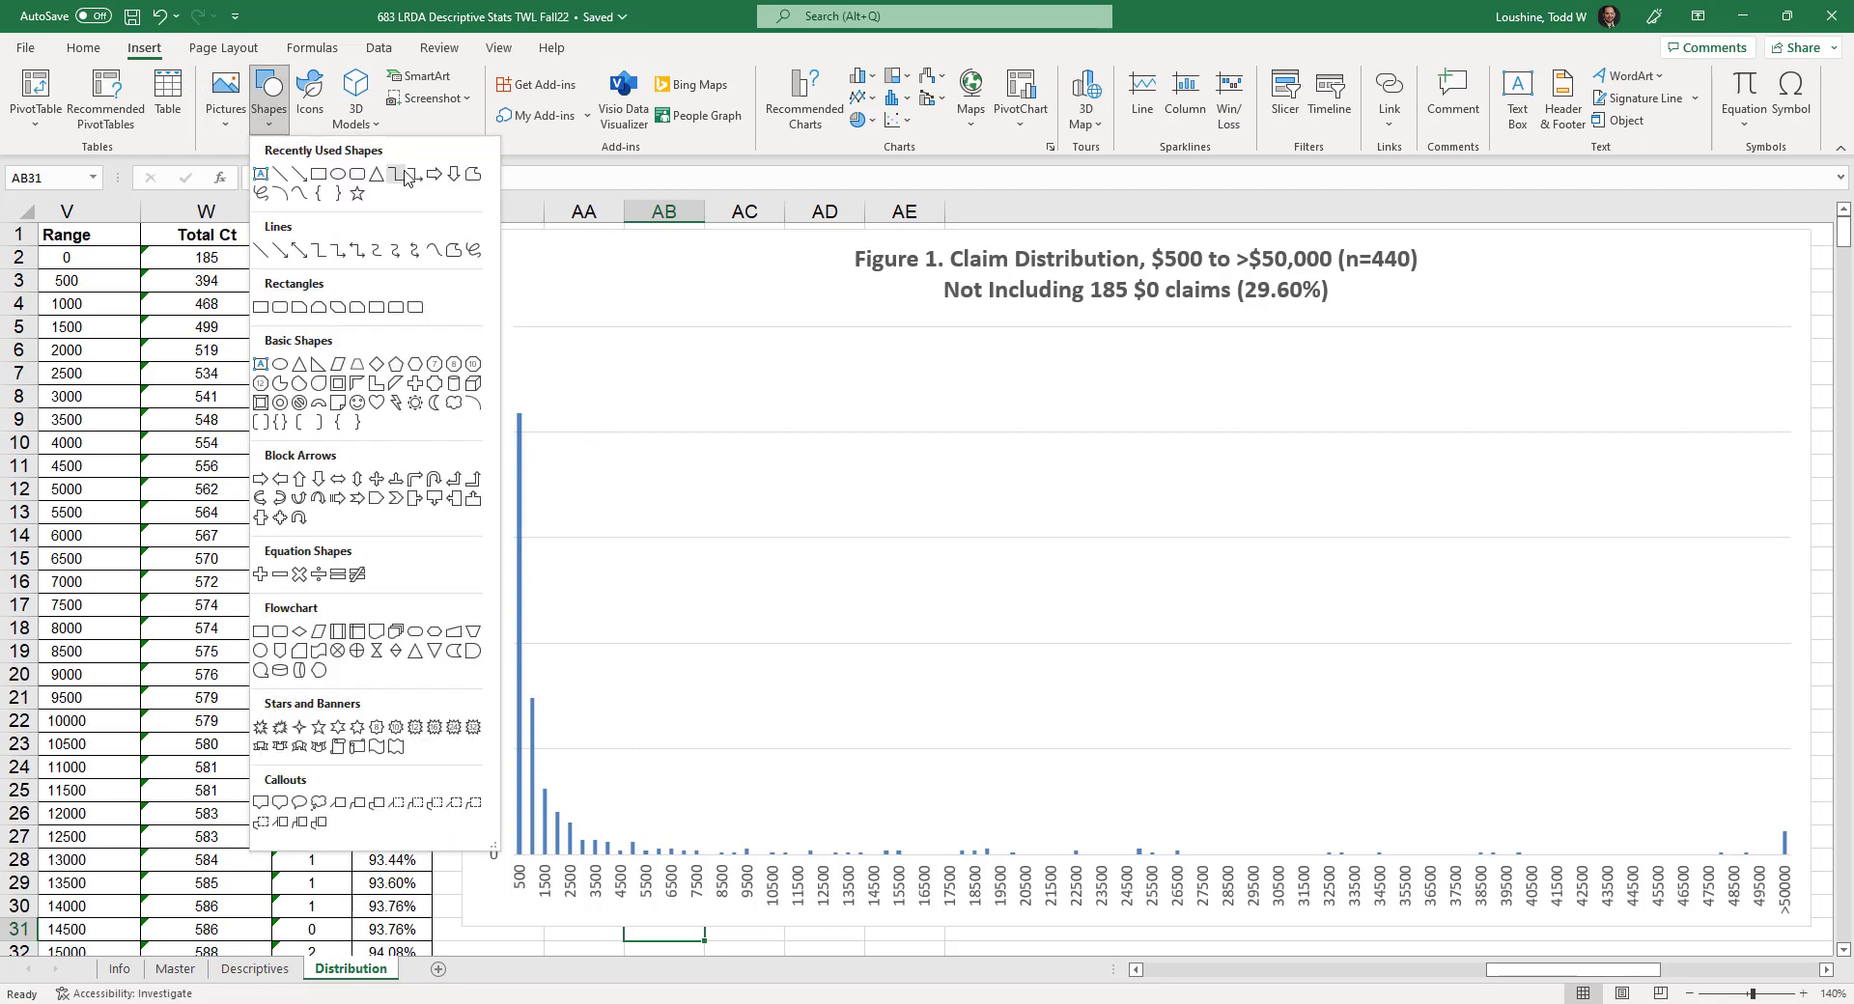
pyautogui.click(456, 175)
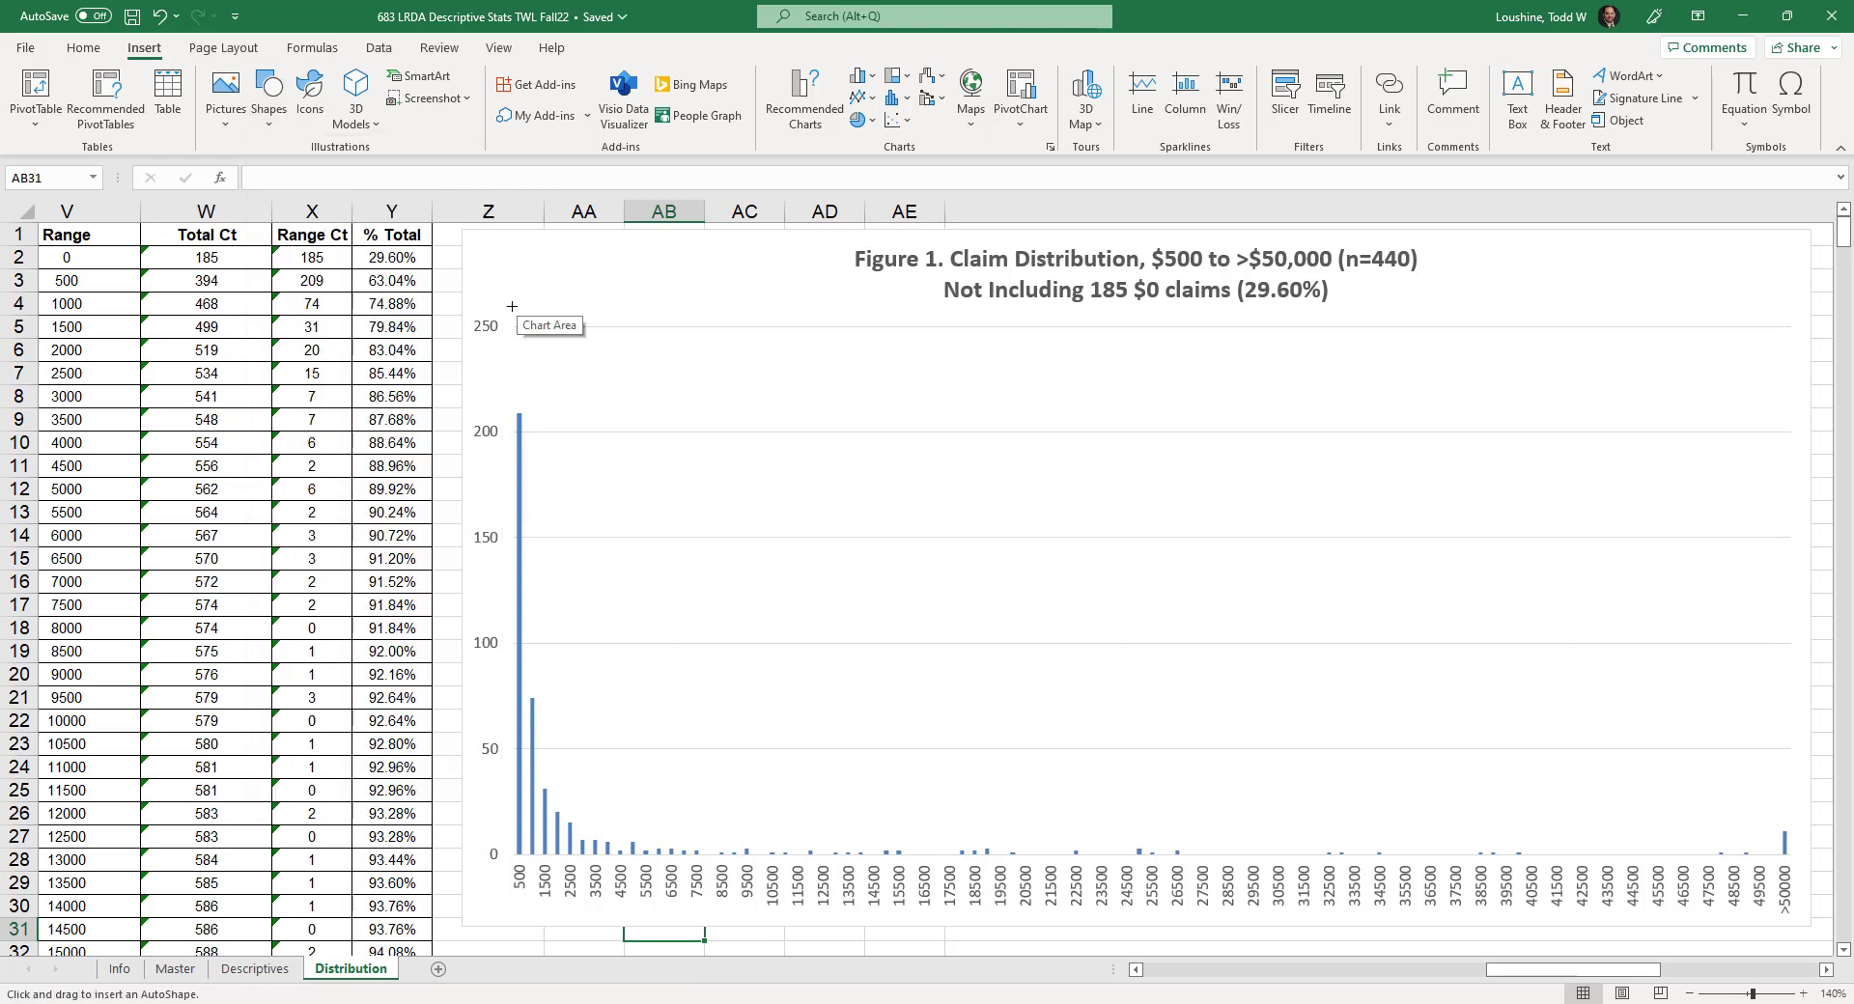
pyautogui.moveTo(507, 303); pyautogui.dragTo(510, 410)
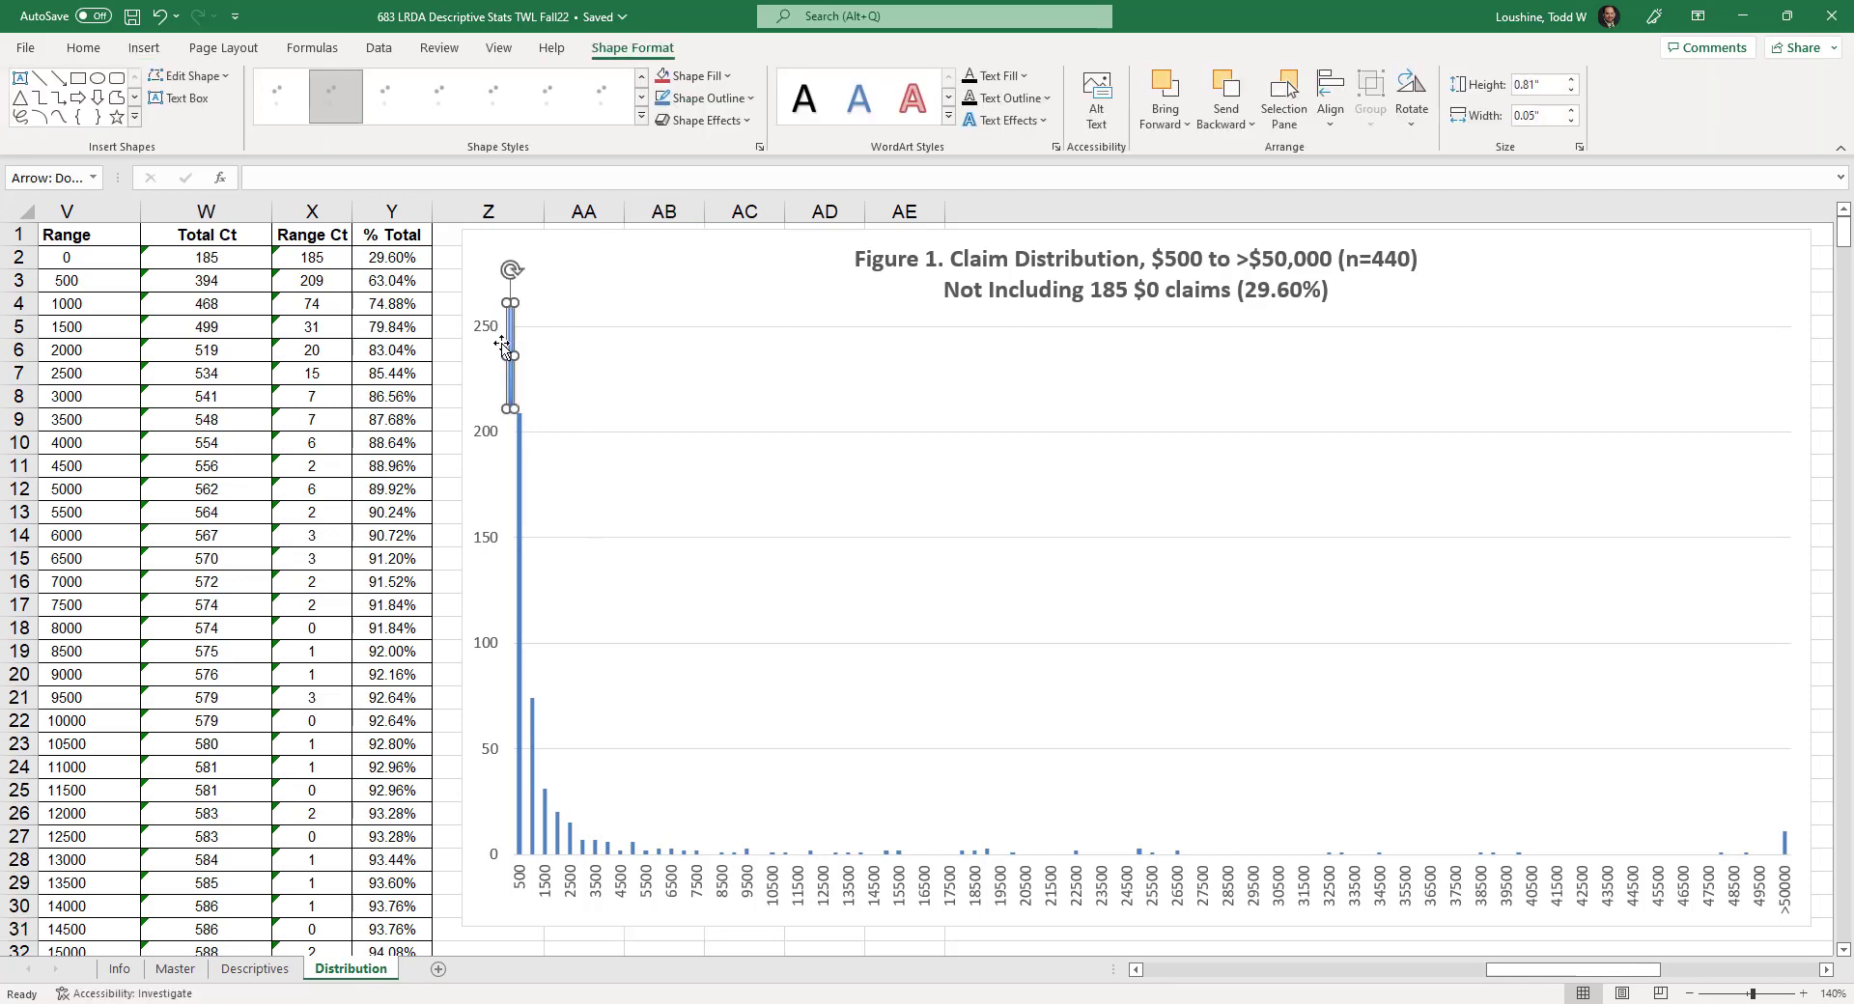
# - Fill the arrow above the 500 bar with red and widen it to about 0.17"
pyautogui.click(721, 77)
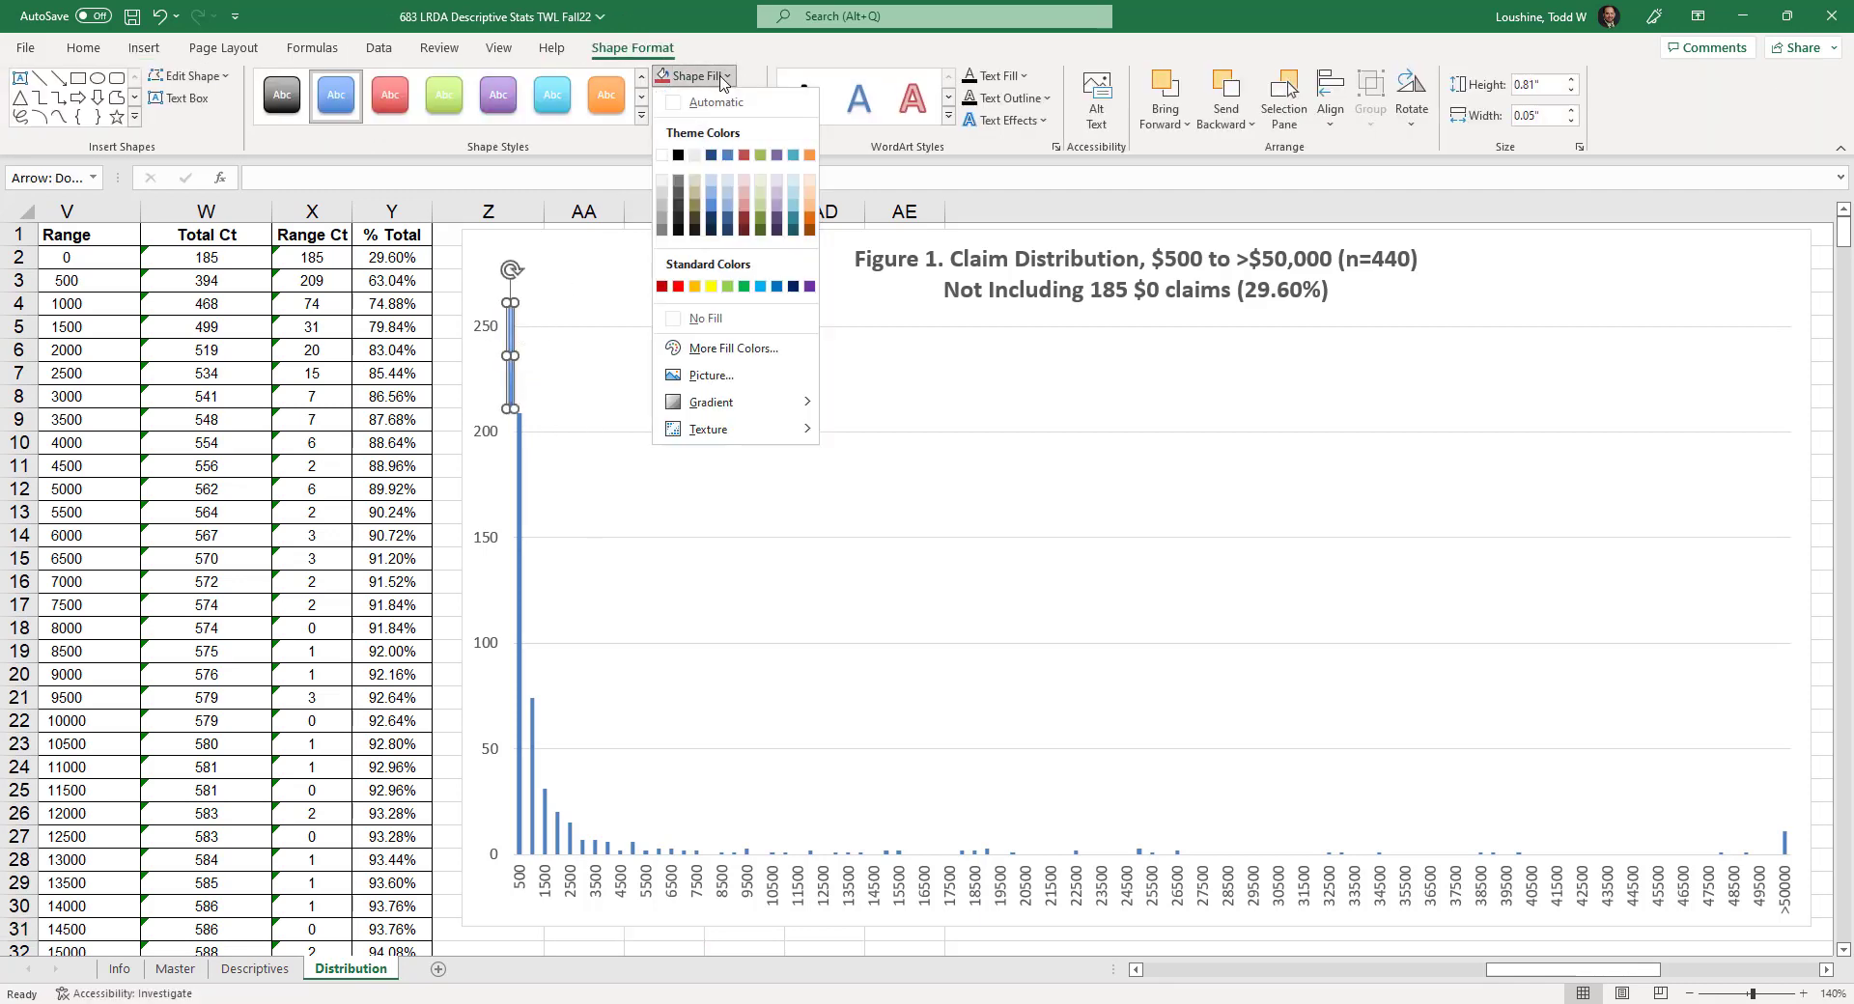
pyautogui.click(679, 287)
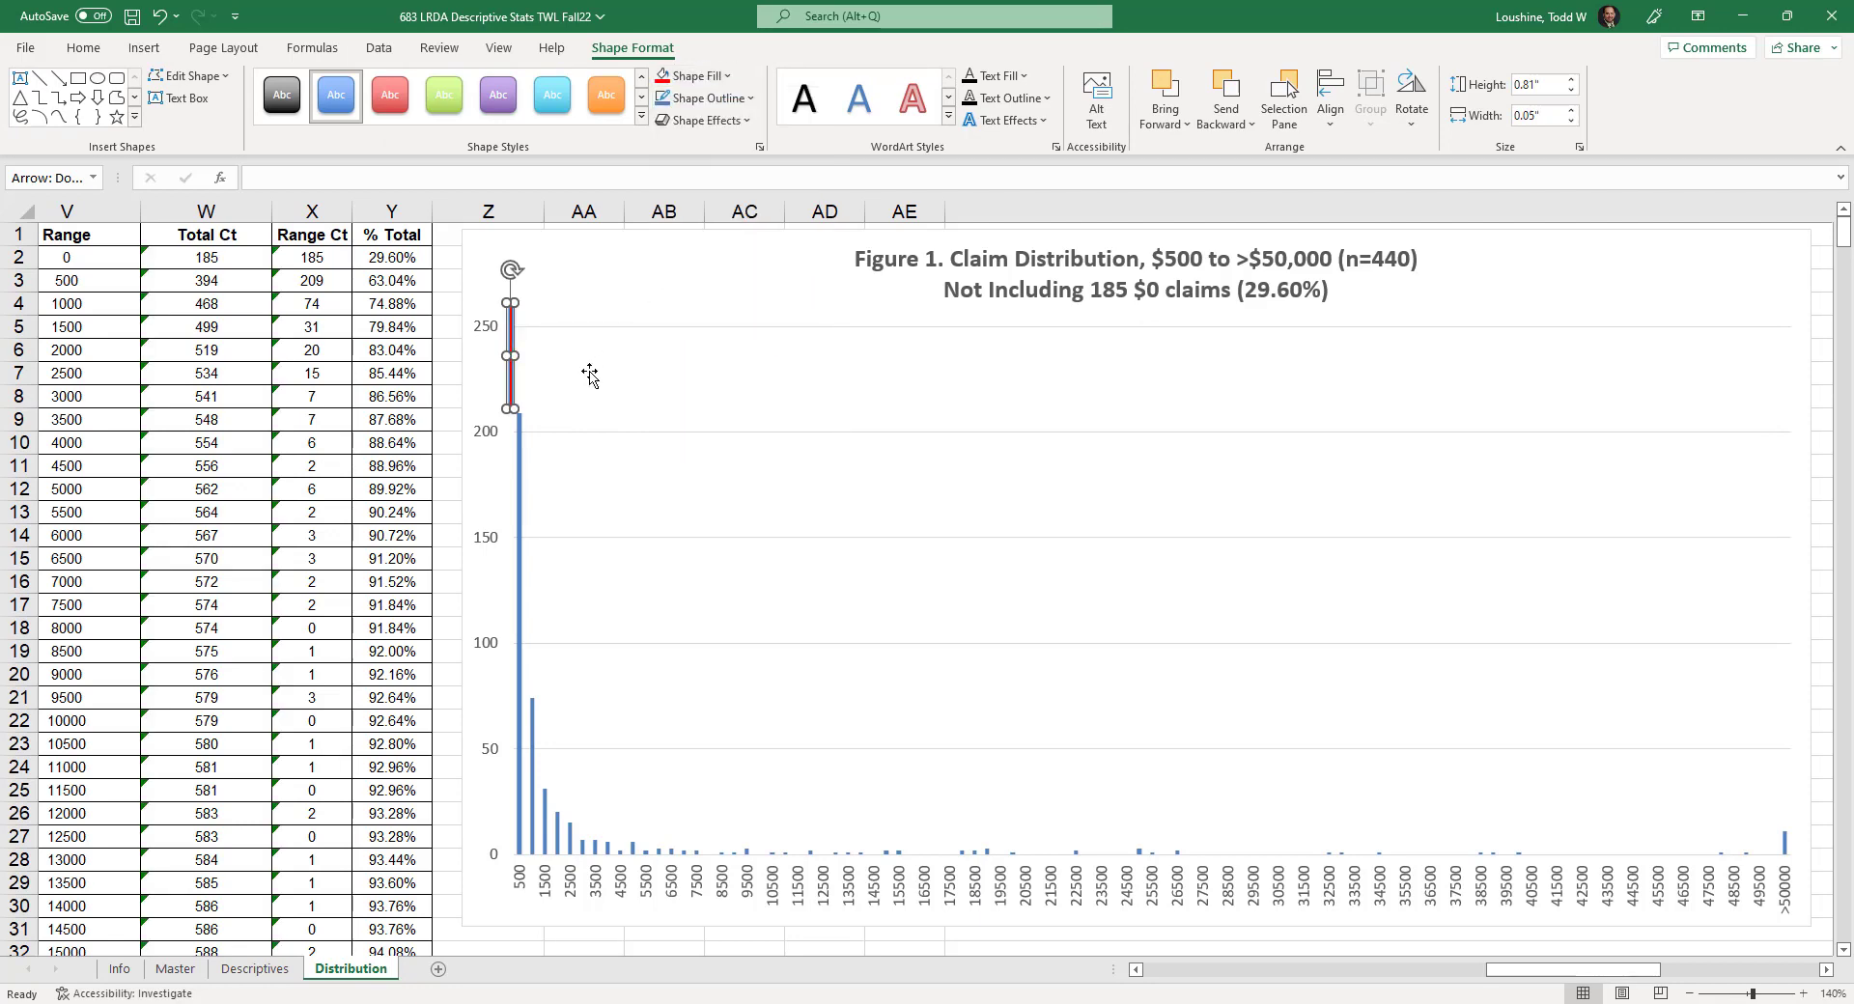
pyautogui.moveTo(515, 356); pyautogui.dragTo(512, 355)
pyautogui.click(583, 318)
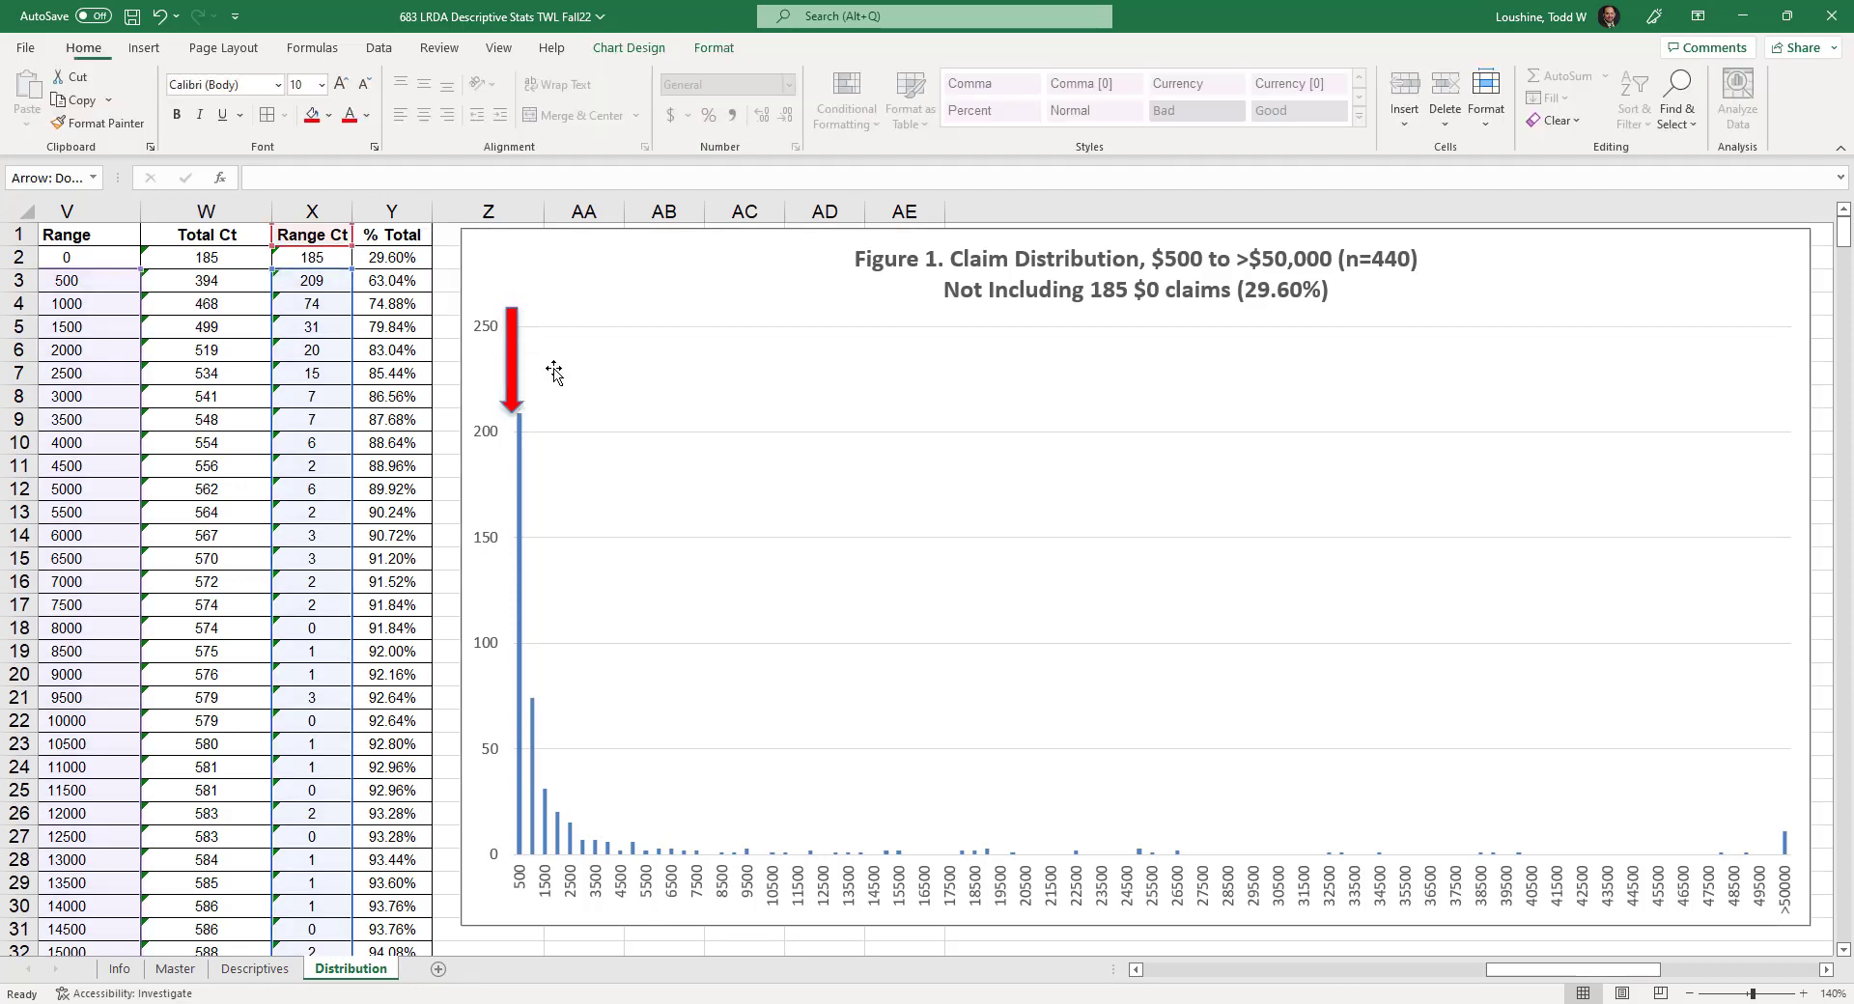
# - Duplicate the red arrow twice, placing one copy above the bars near 4000 and the other above the >50000 bar
pyautogui.click(513, 386)
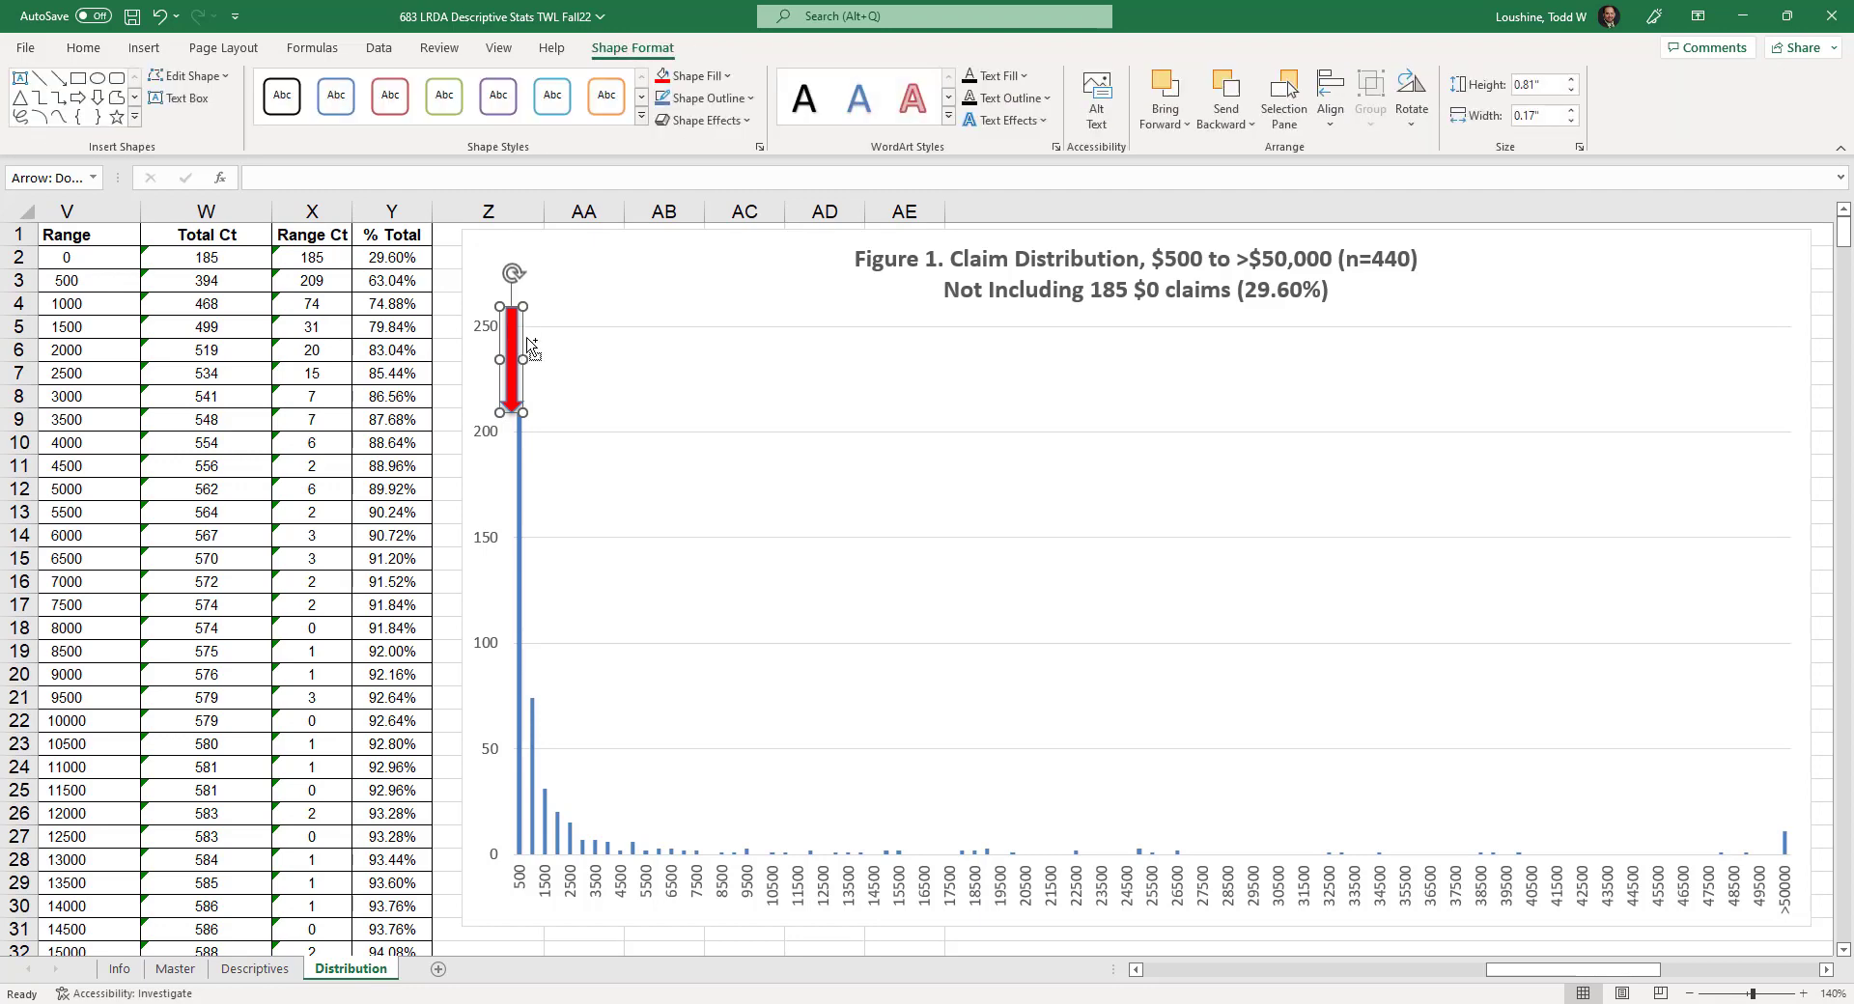
pyautogui.hotkey('ctrl', 'd')
pyautogui.moveTo(534, 381); pyautogui.dragTo(605, 782)
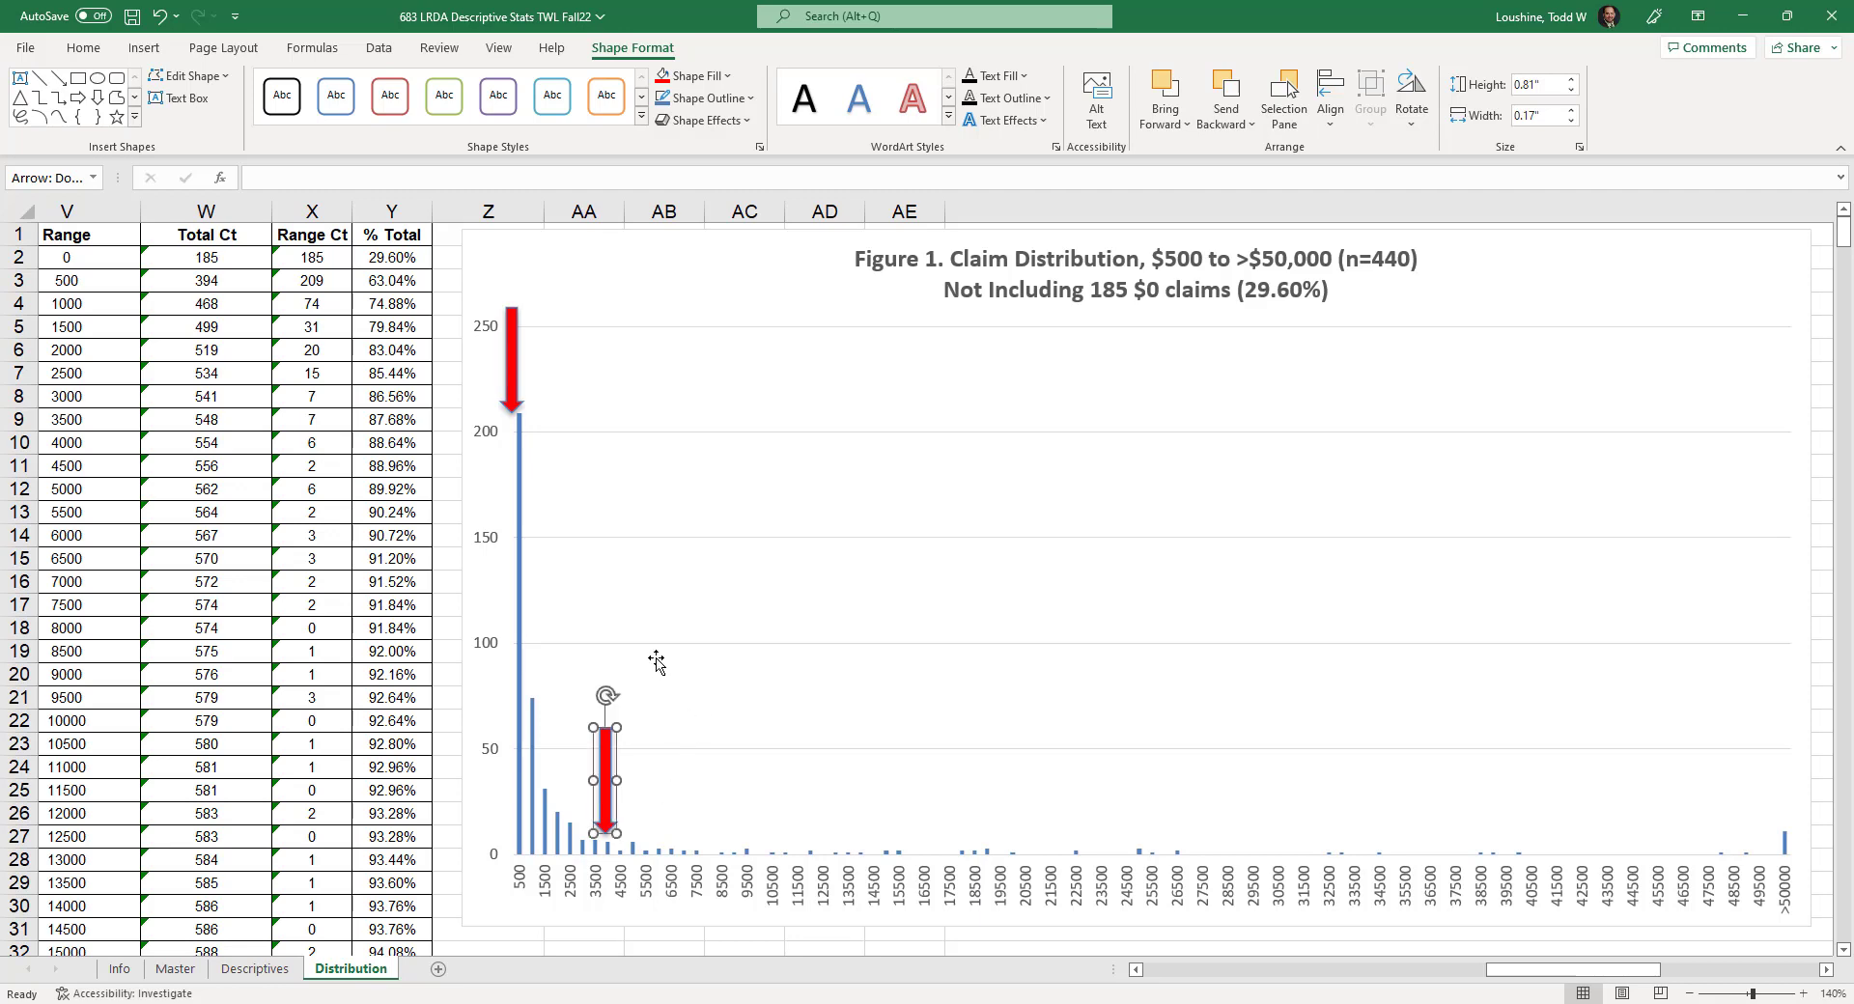
pyautogui.hotkey('ctrl', 'd')
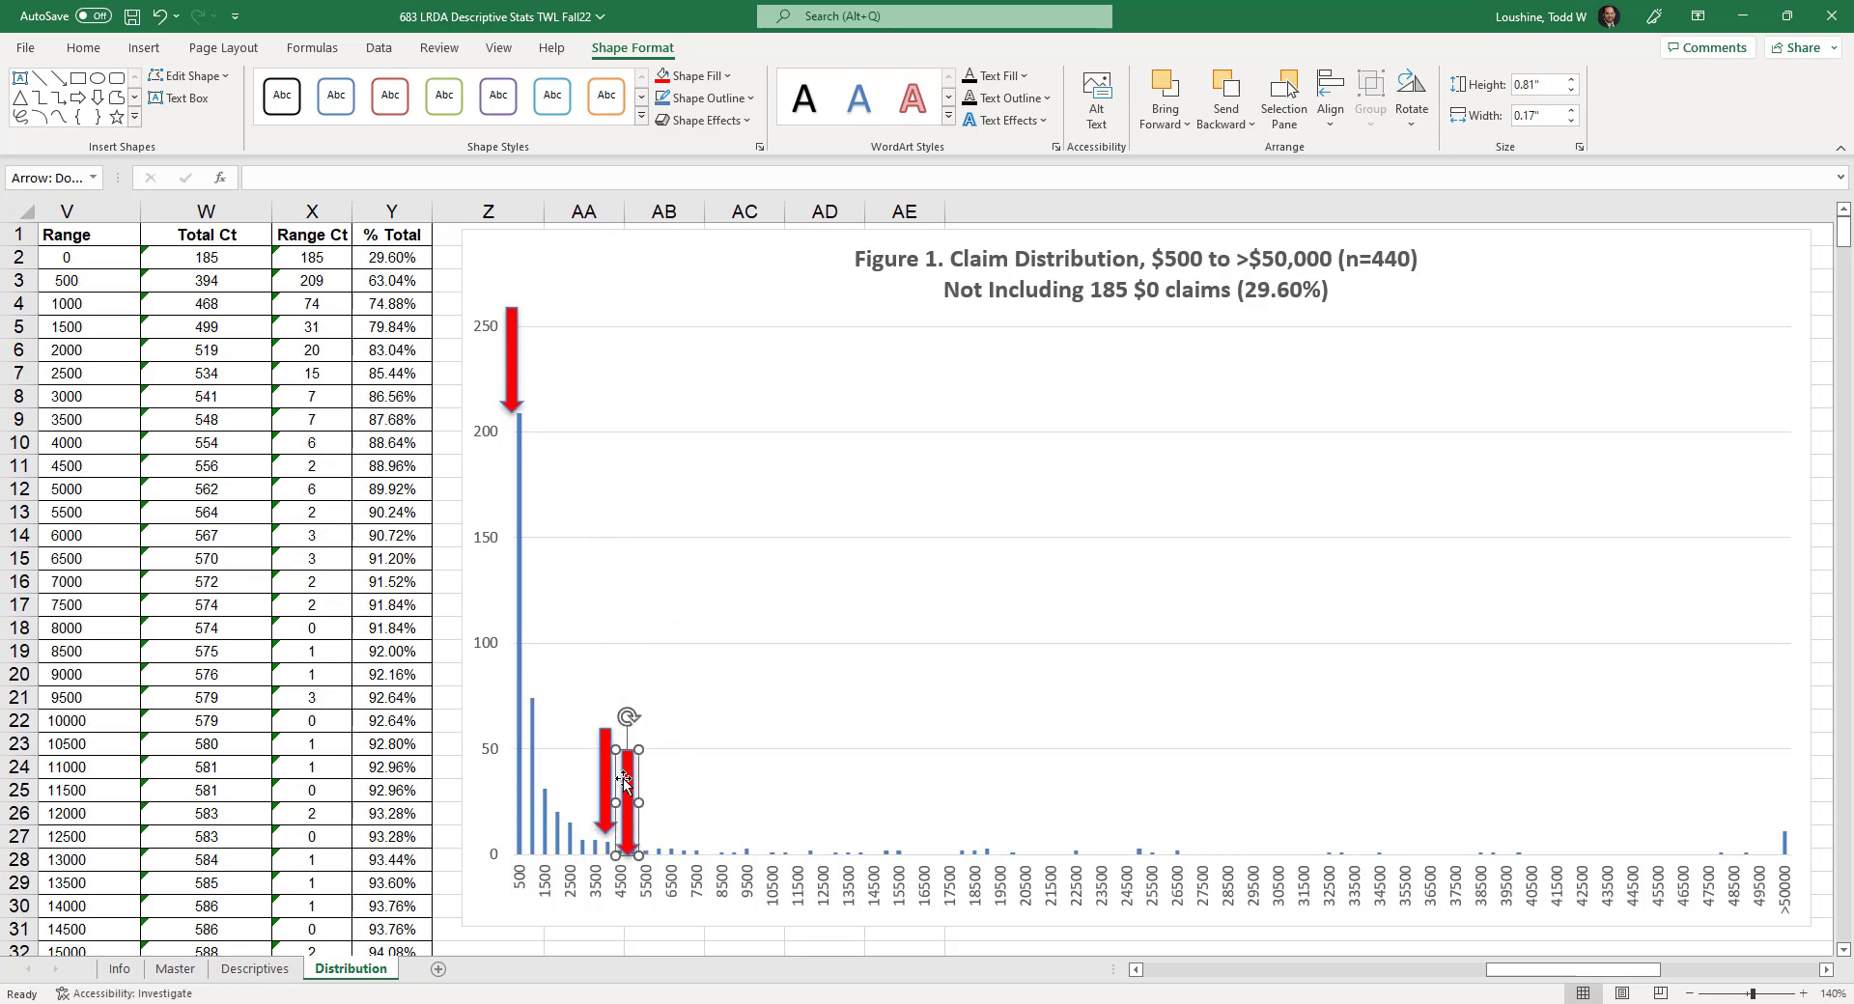
pyautogui.moveTo(628, 782); pyautogui.dragTo(1787, 740)
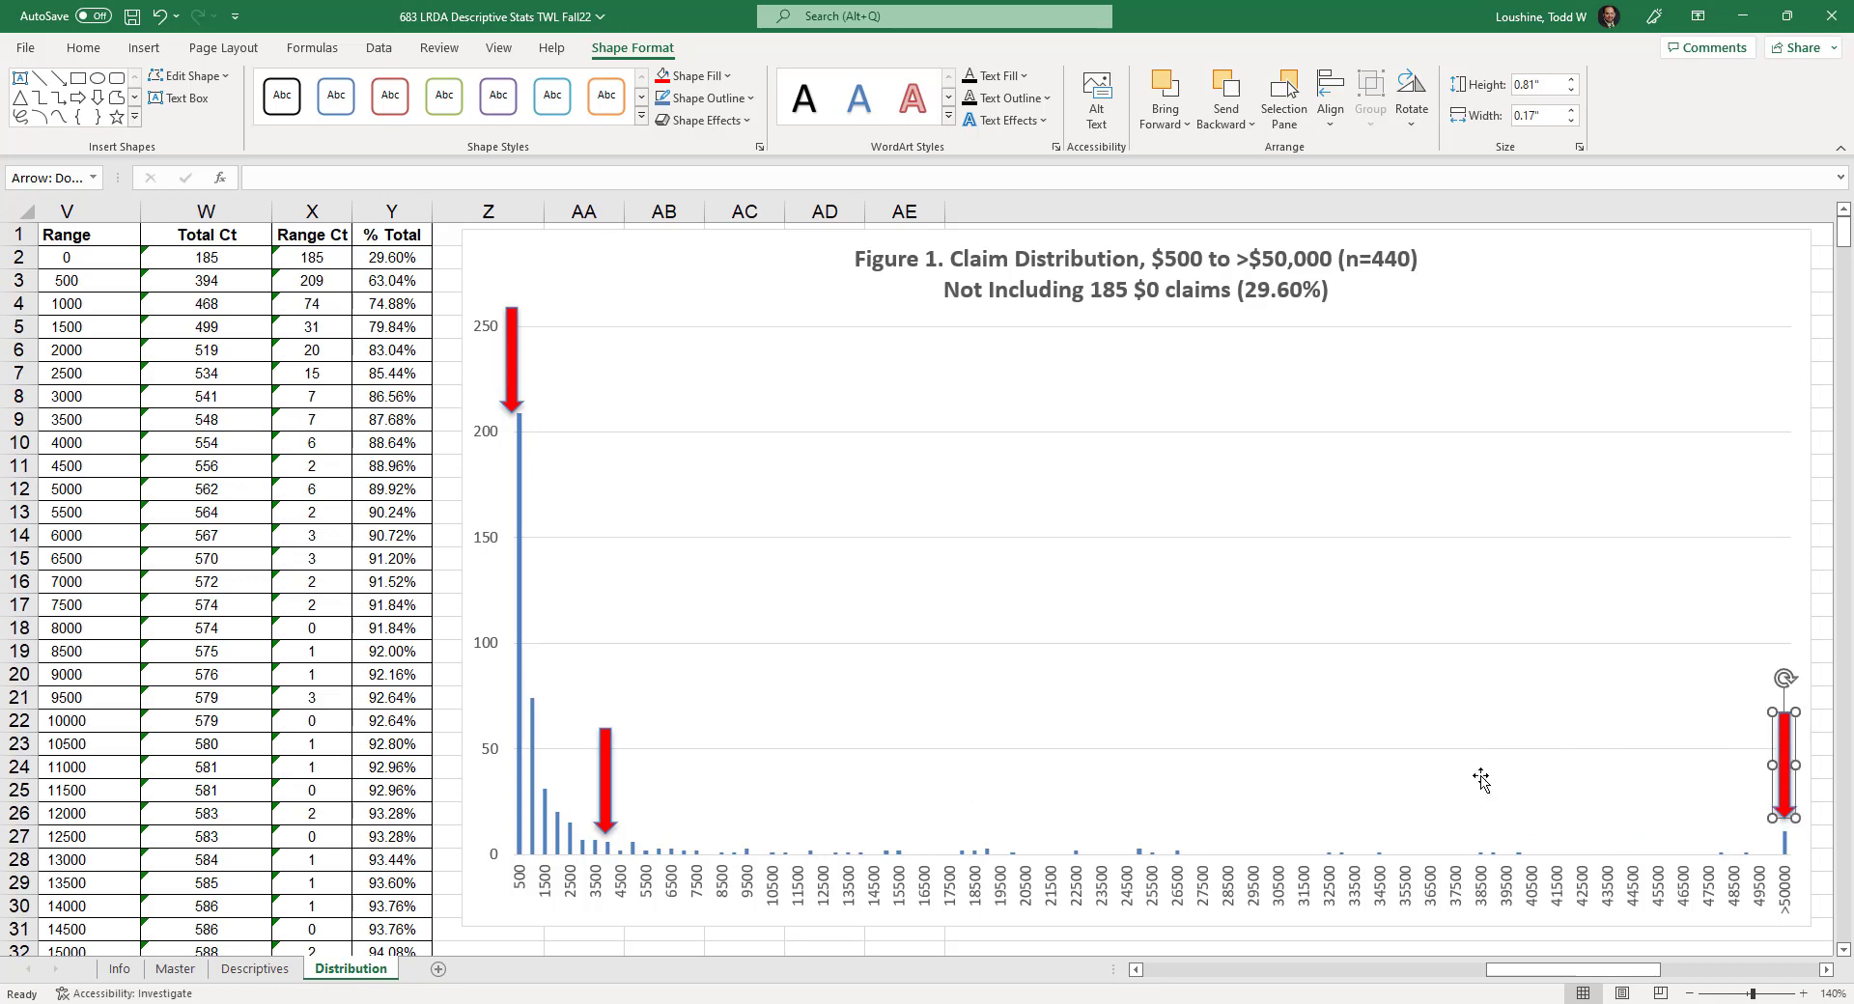
pyautogui.click(1352, 614)
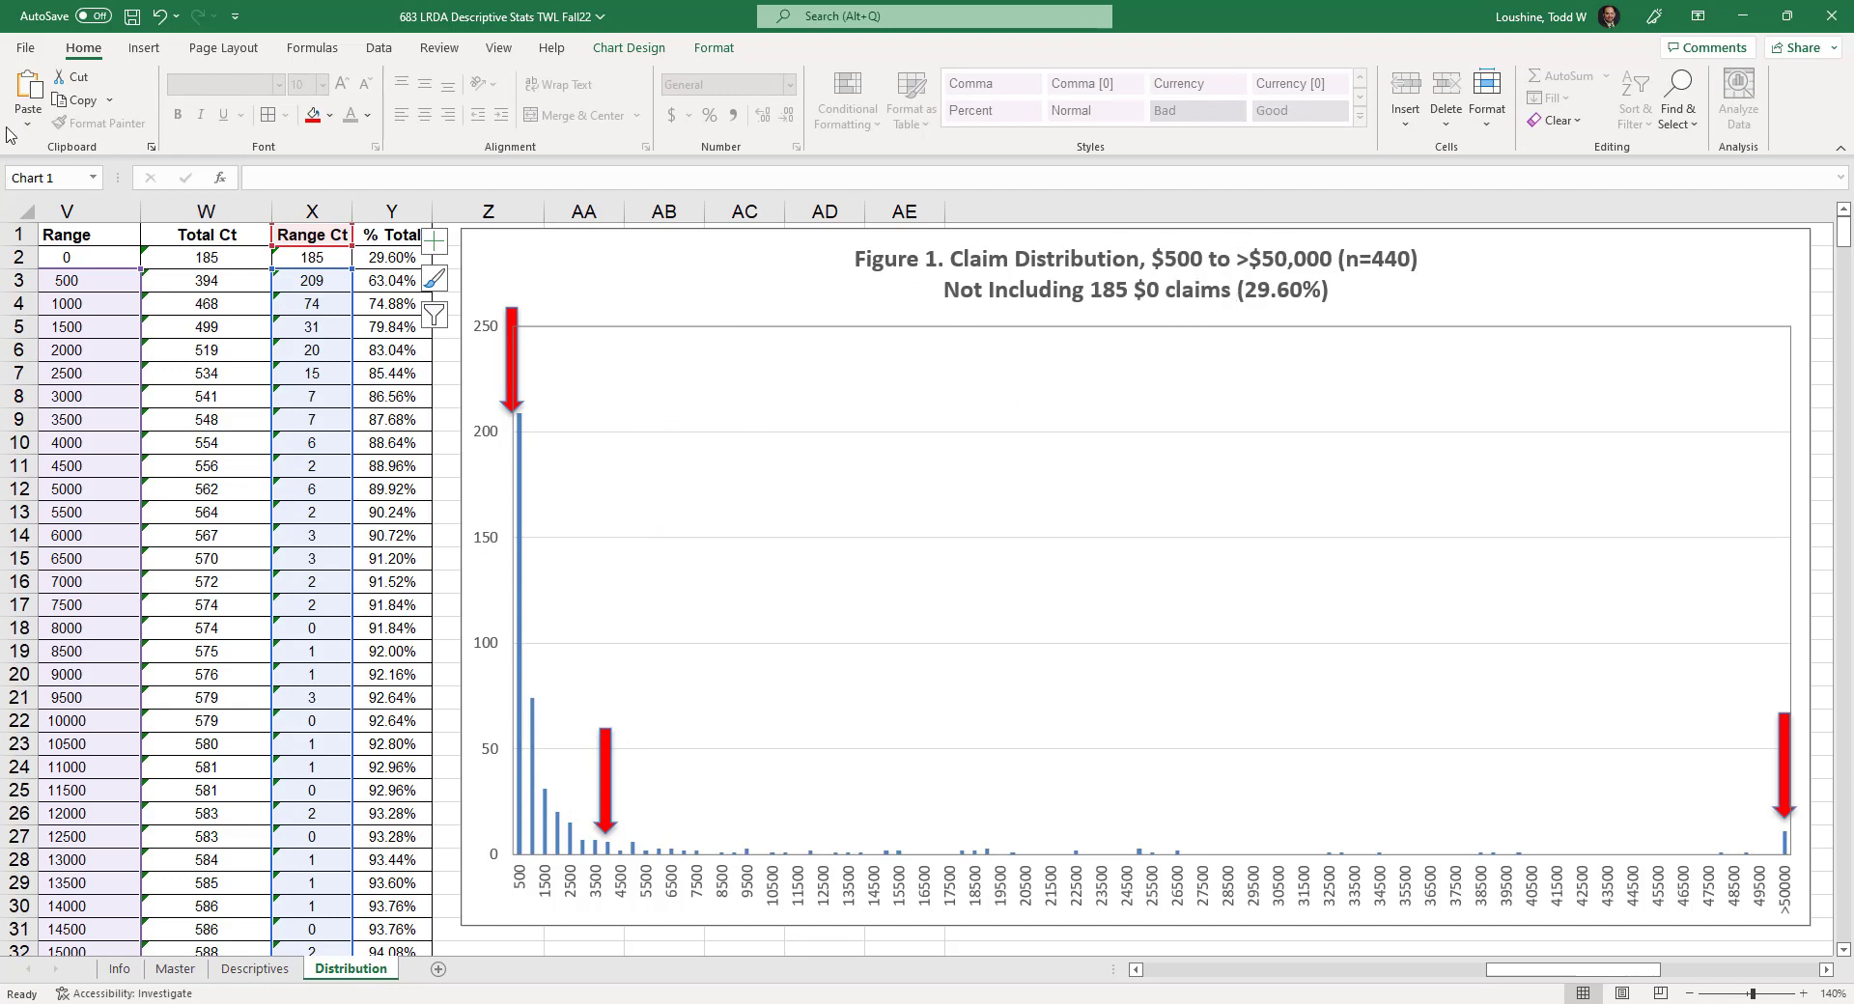
# - Add a text box reading "Median=$298" to the chart, fit it to one line and place it beside the first arrow's upper end
pyautogui.click(145, 51)
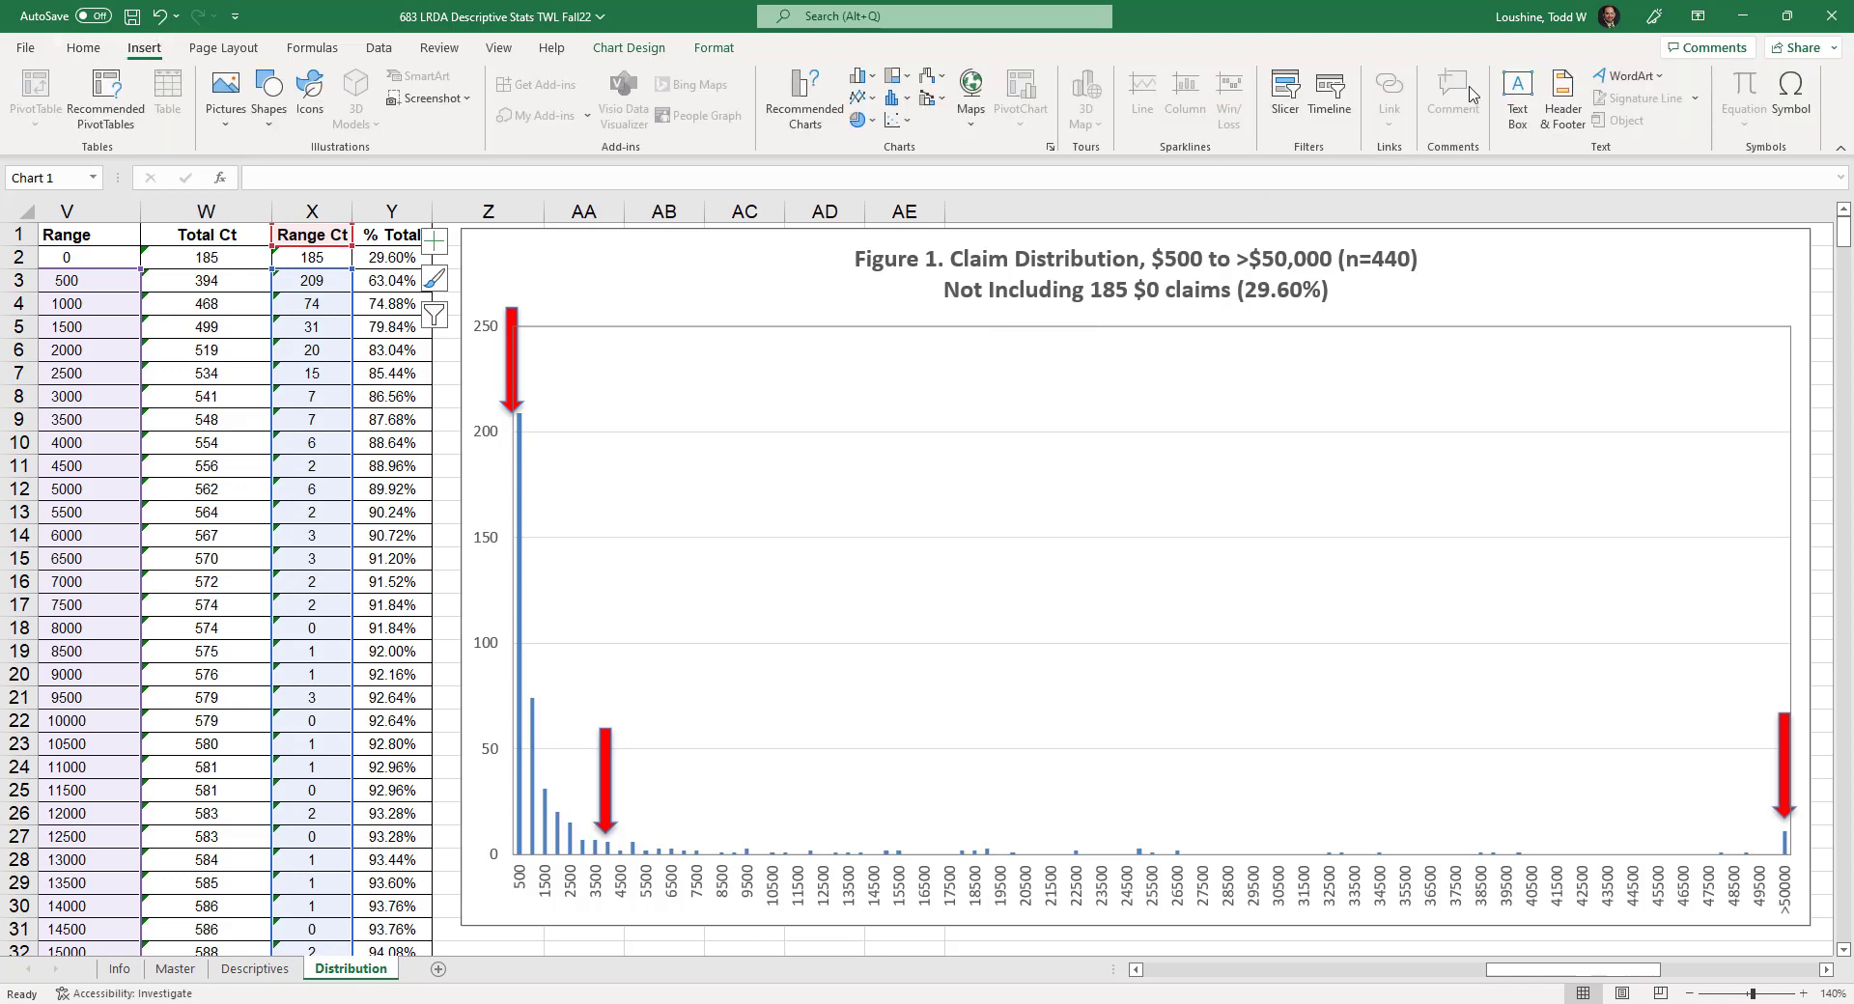
pyautogui.click(1520, 85)
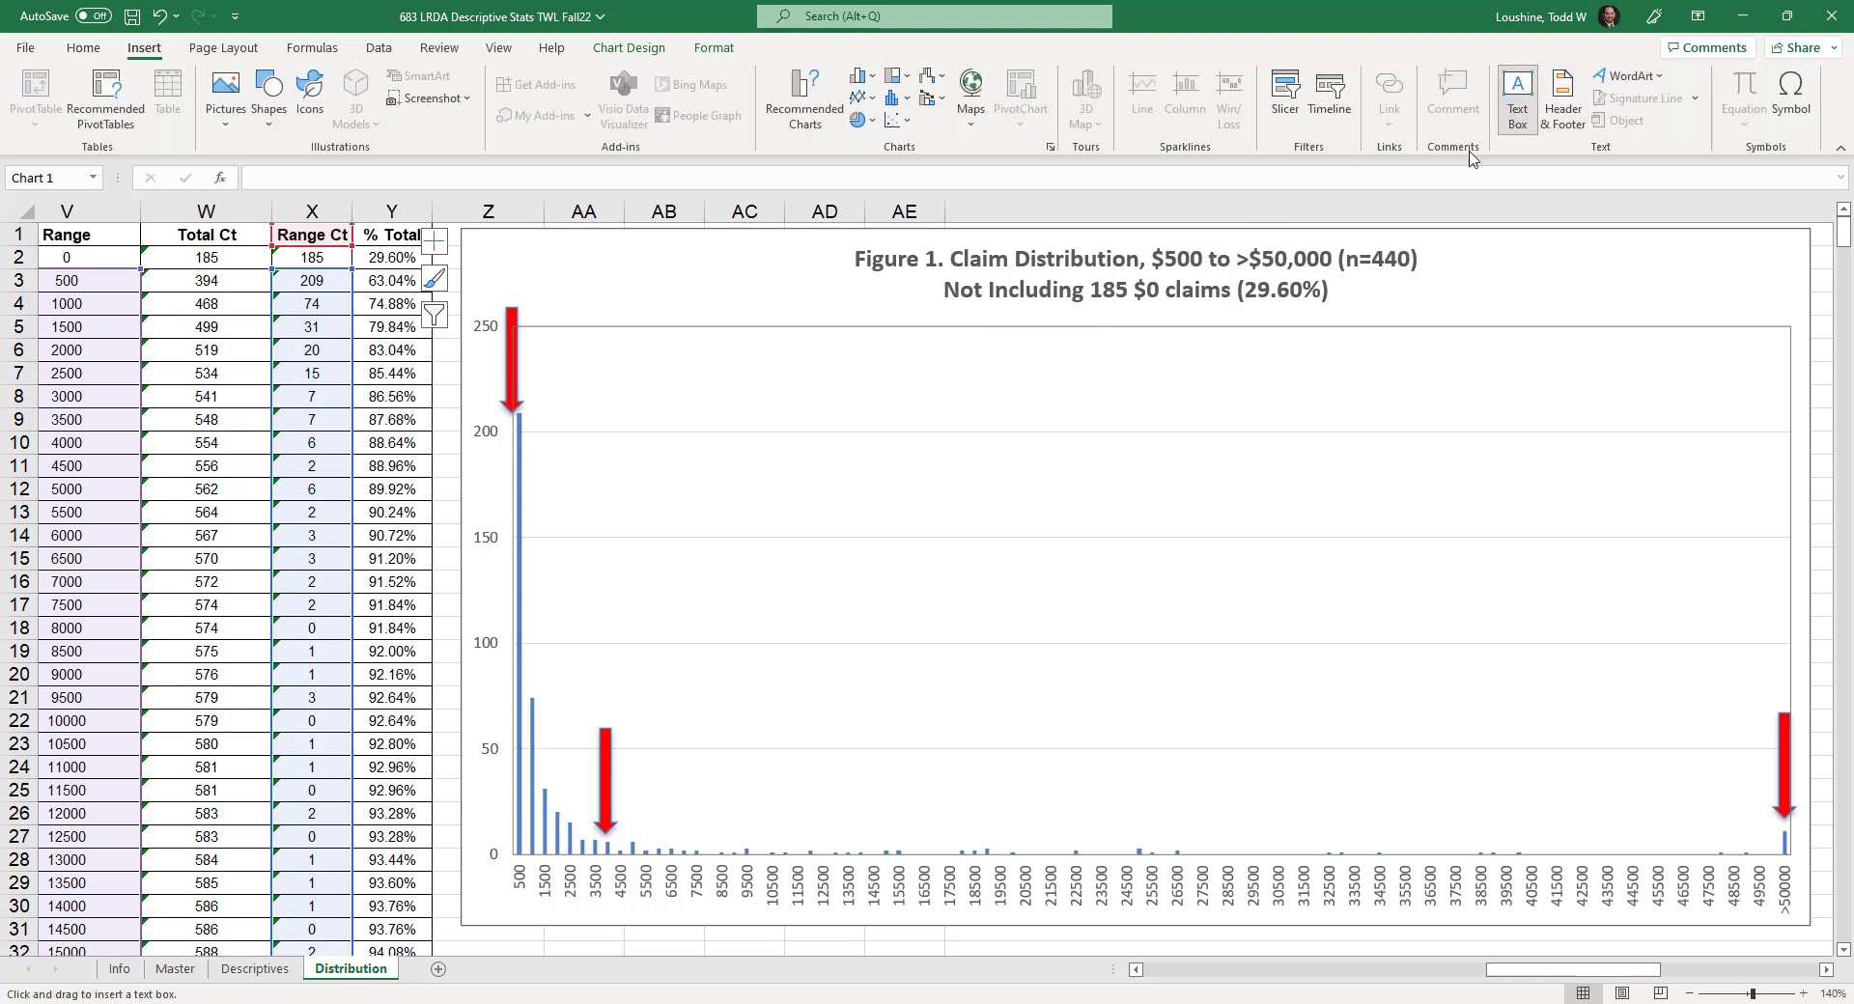
pyautogui.moveTo(551, 356); pyautogui.dragTo(726, 459)
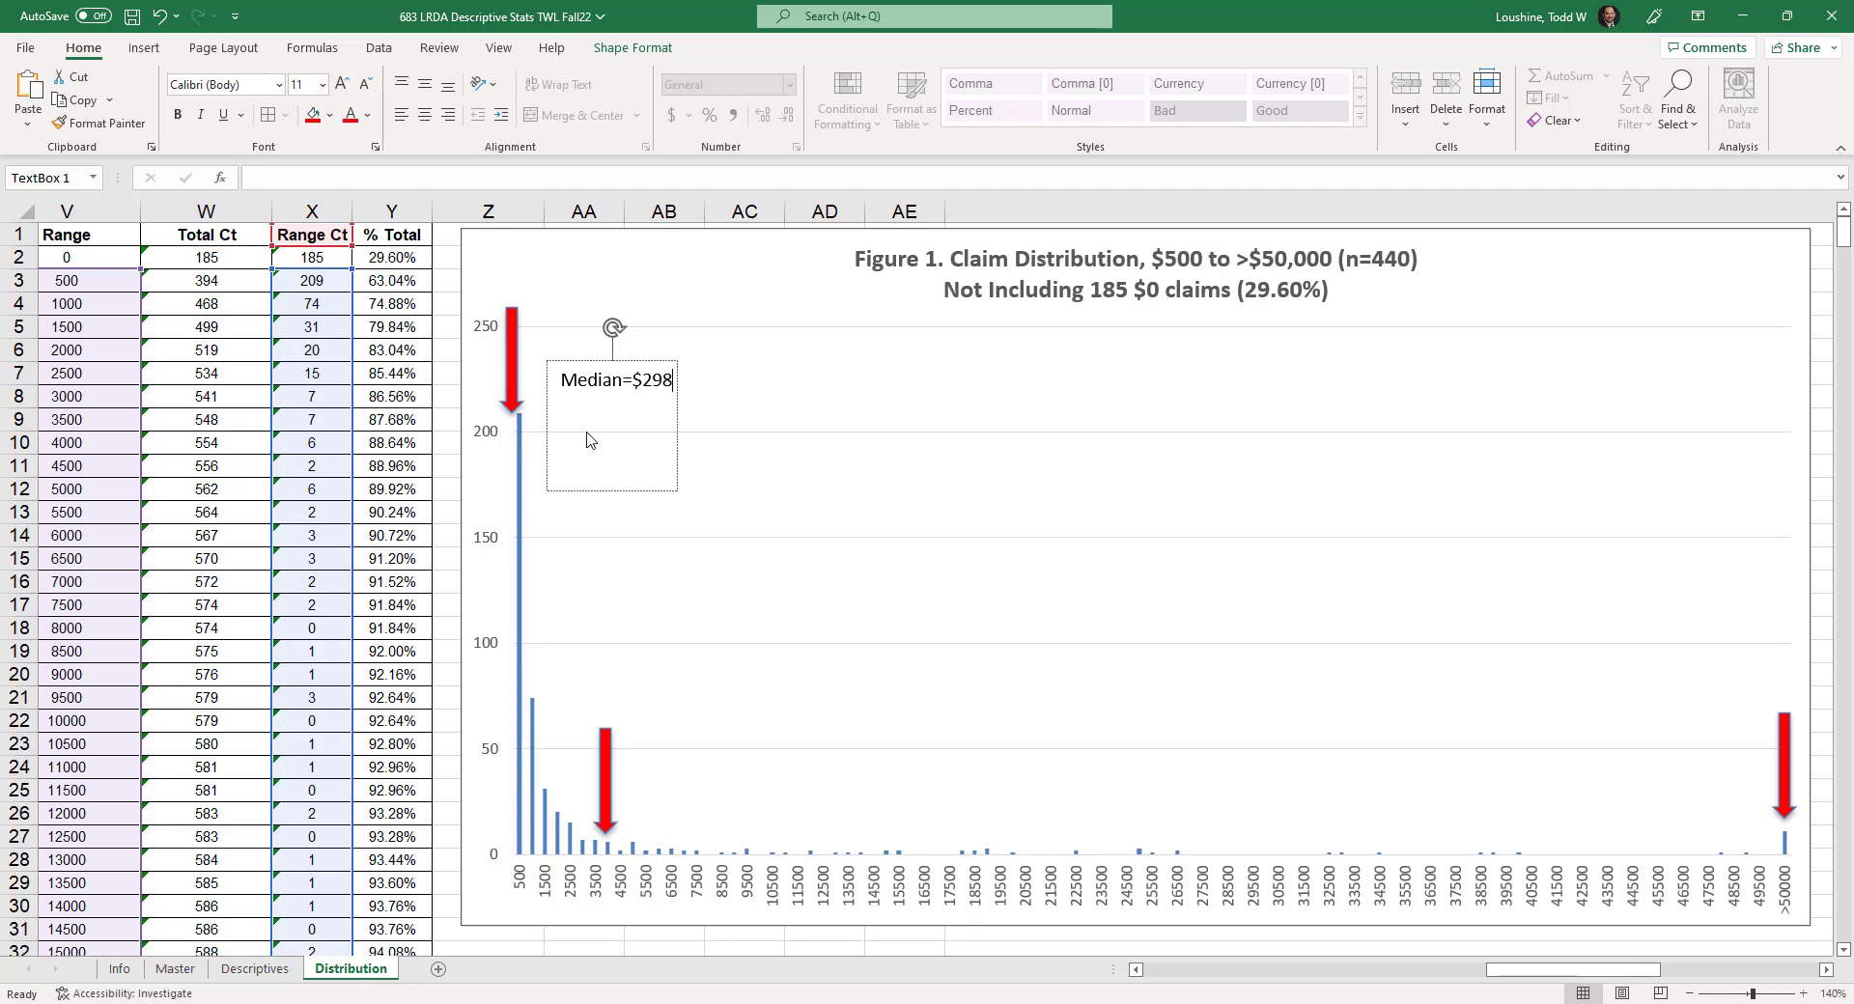
pyautogui.moveTo(676, 491); pyautogui.dragTo(650, 279)
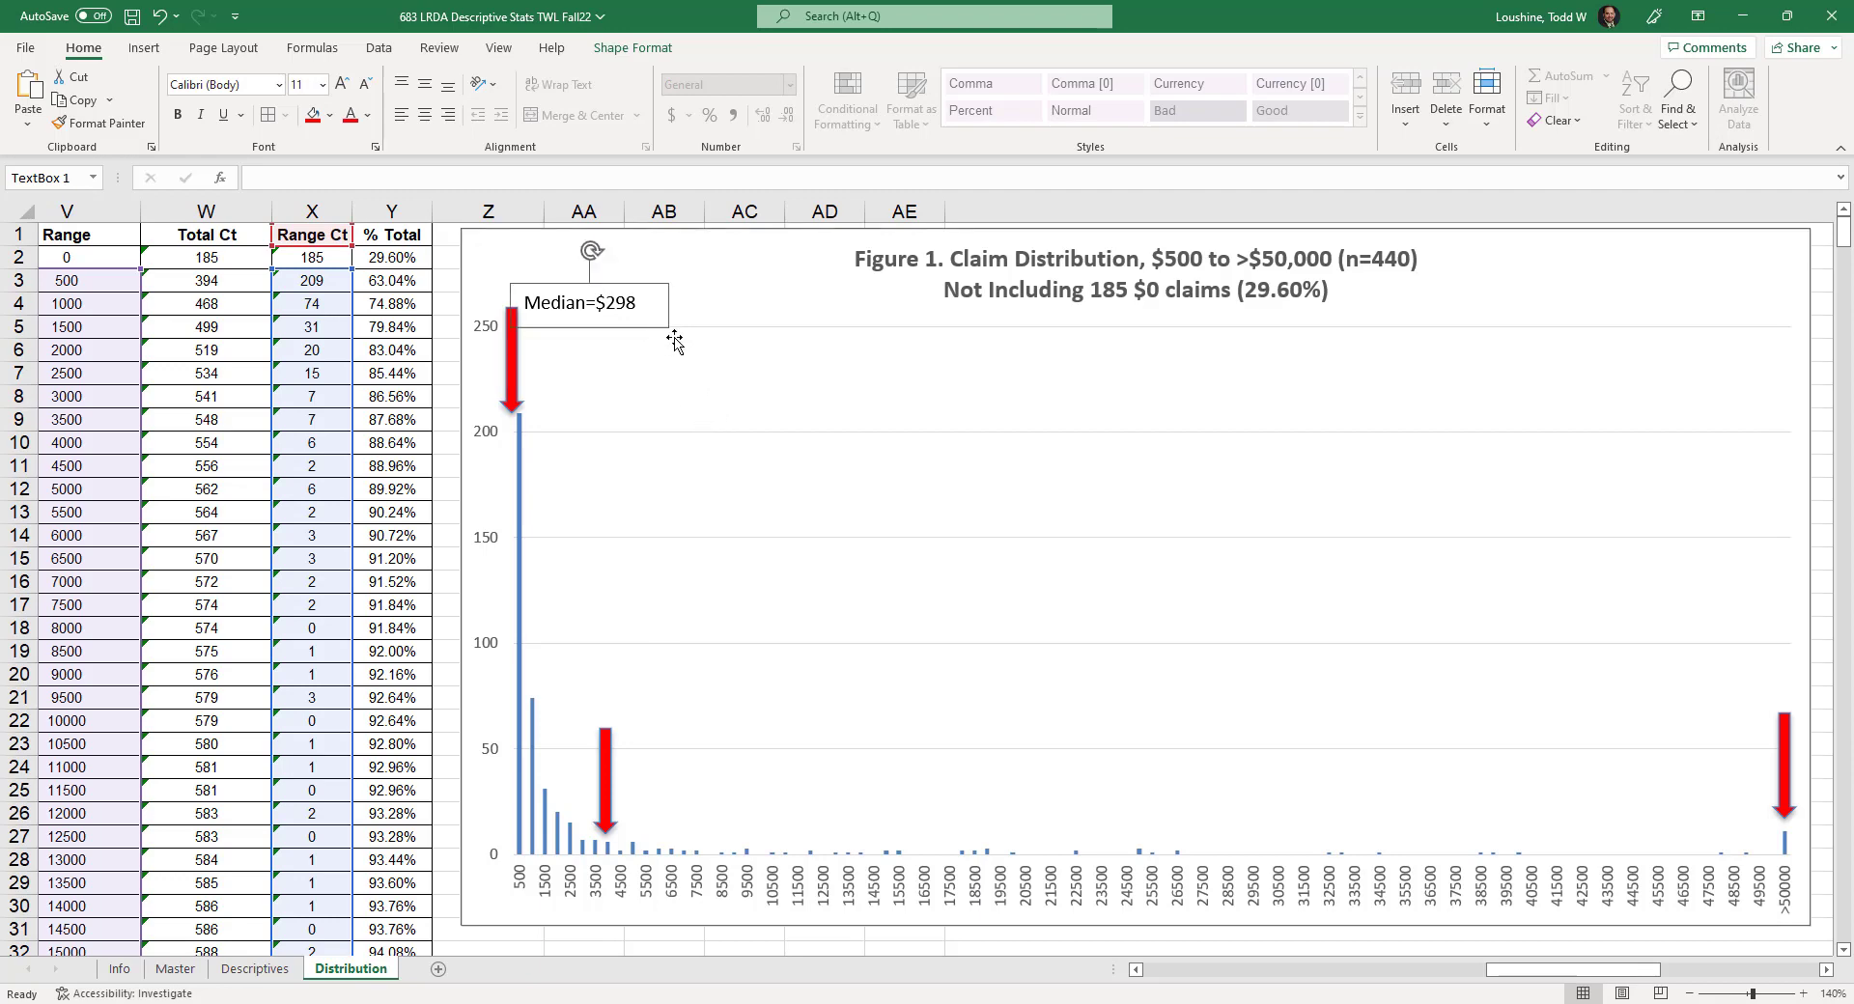
# - Paste a copy of the median label above the second arrow and change its text to "Average=$3,928"
pyautogui.hotkey('ctrl', 'v')
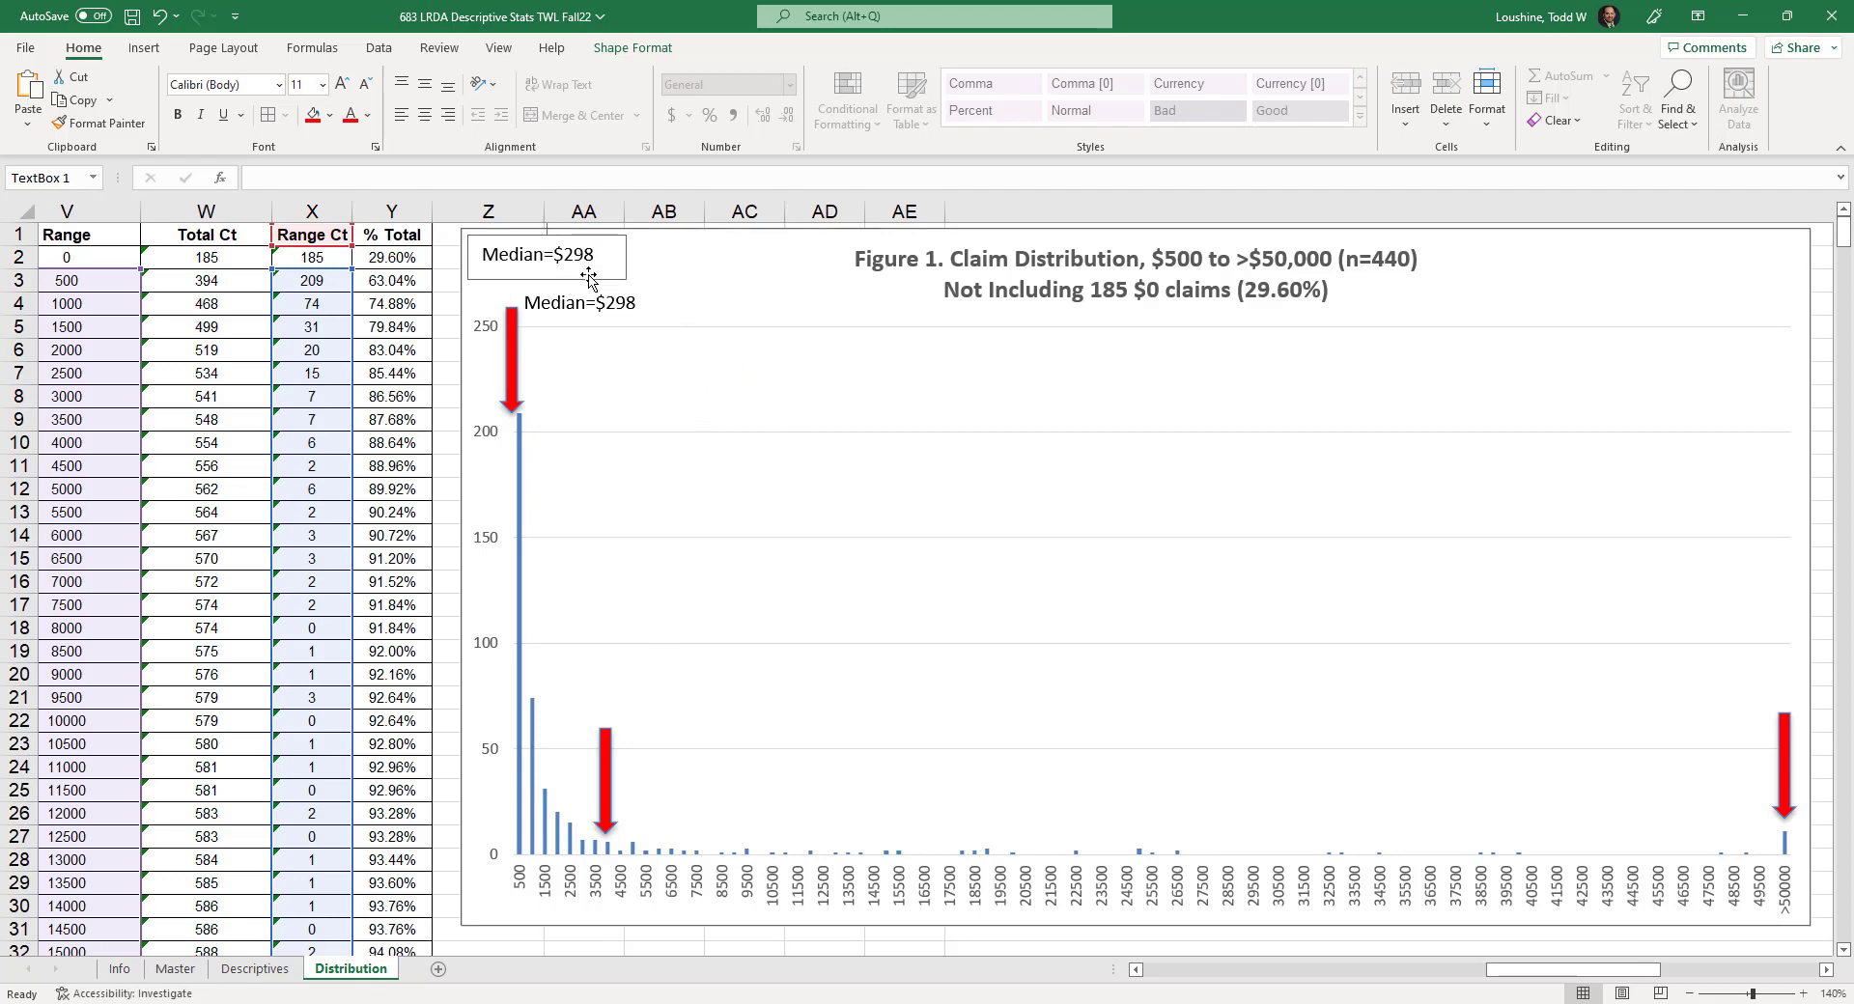
pyautogui.moveTo(588, 282); pyautogui.dragTo(560, 703)
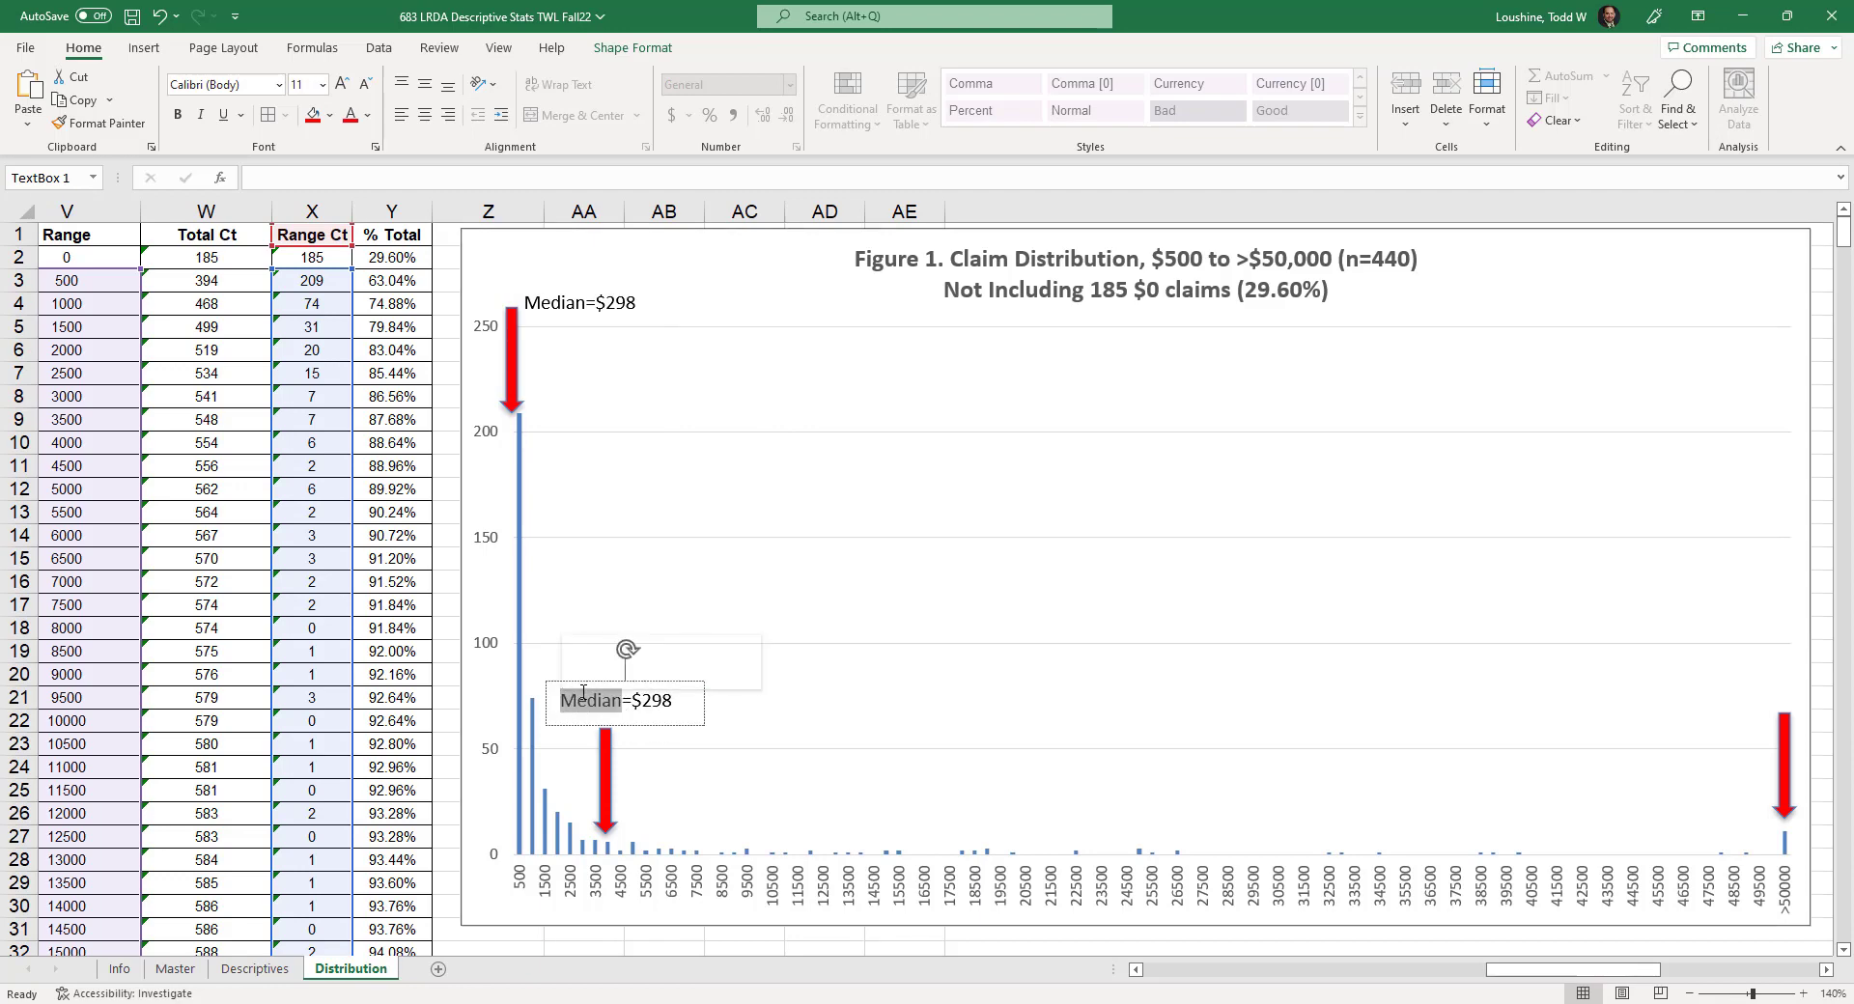
pyautogui.write('Average')
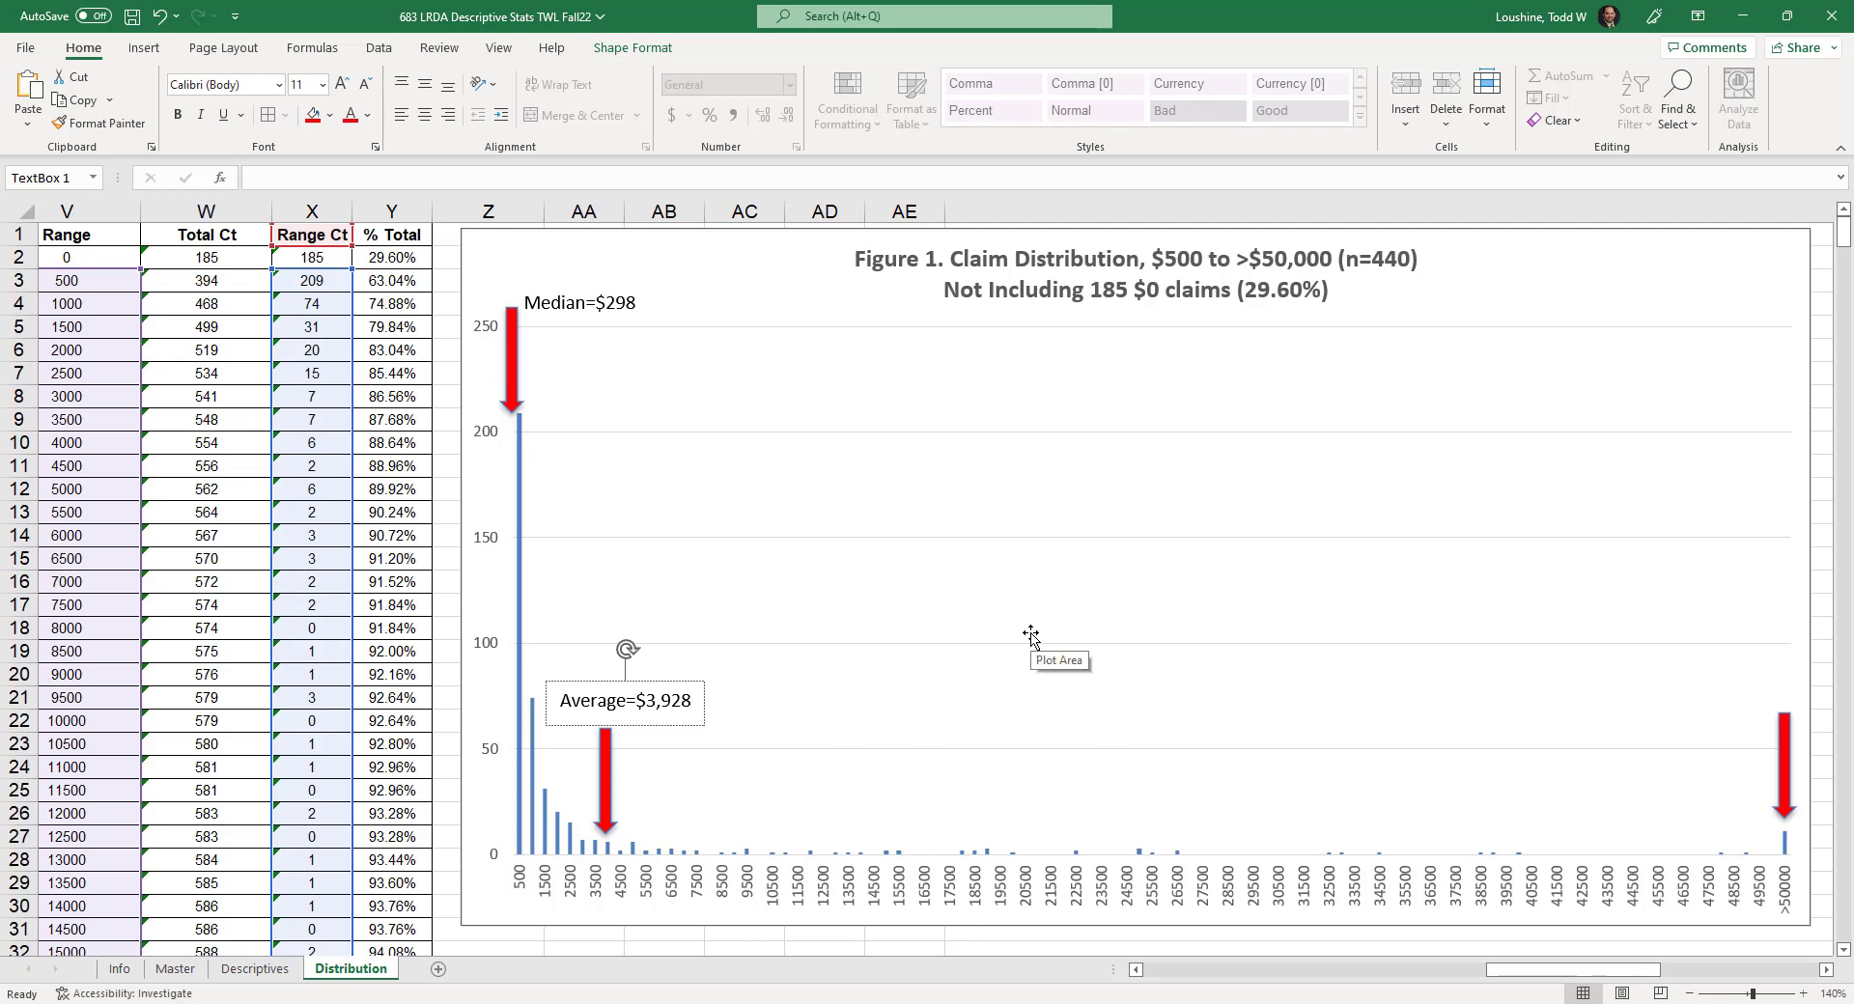
# - Paste another copy of the median label and place it above the arrow at the >50000 bar
pyautogui.hotkey('ctrl', 'v')
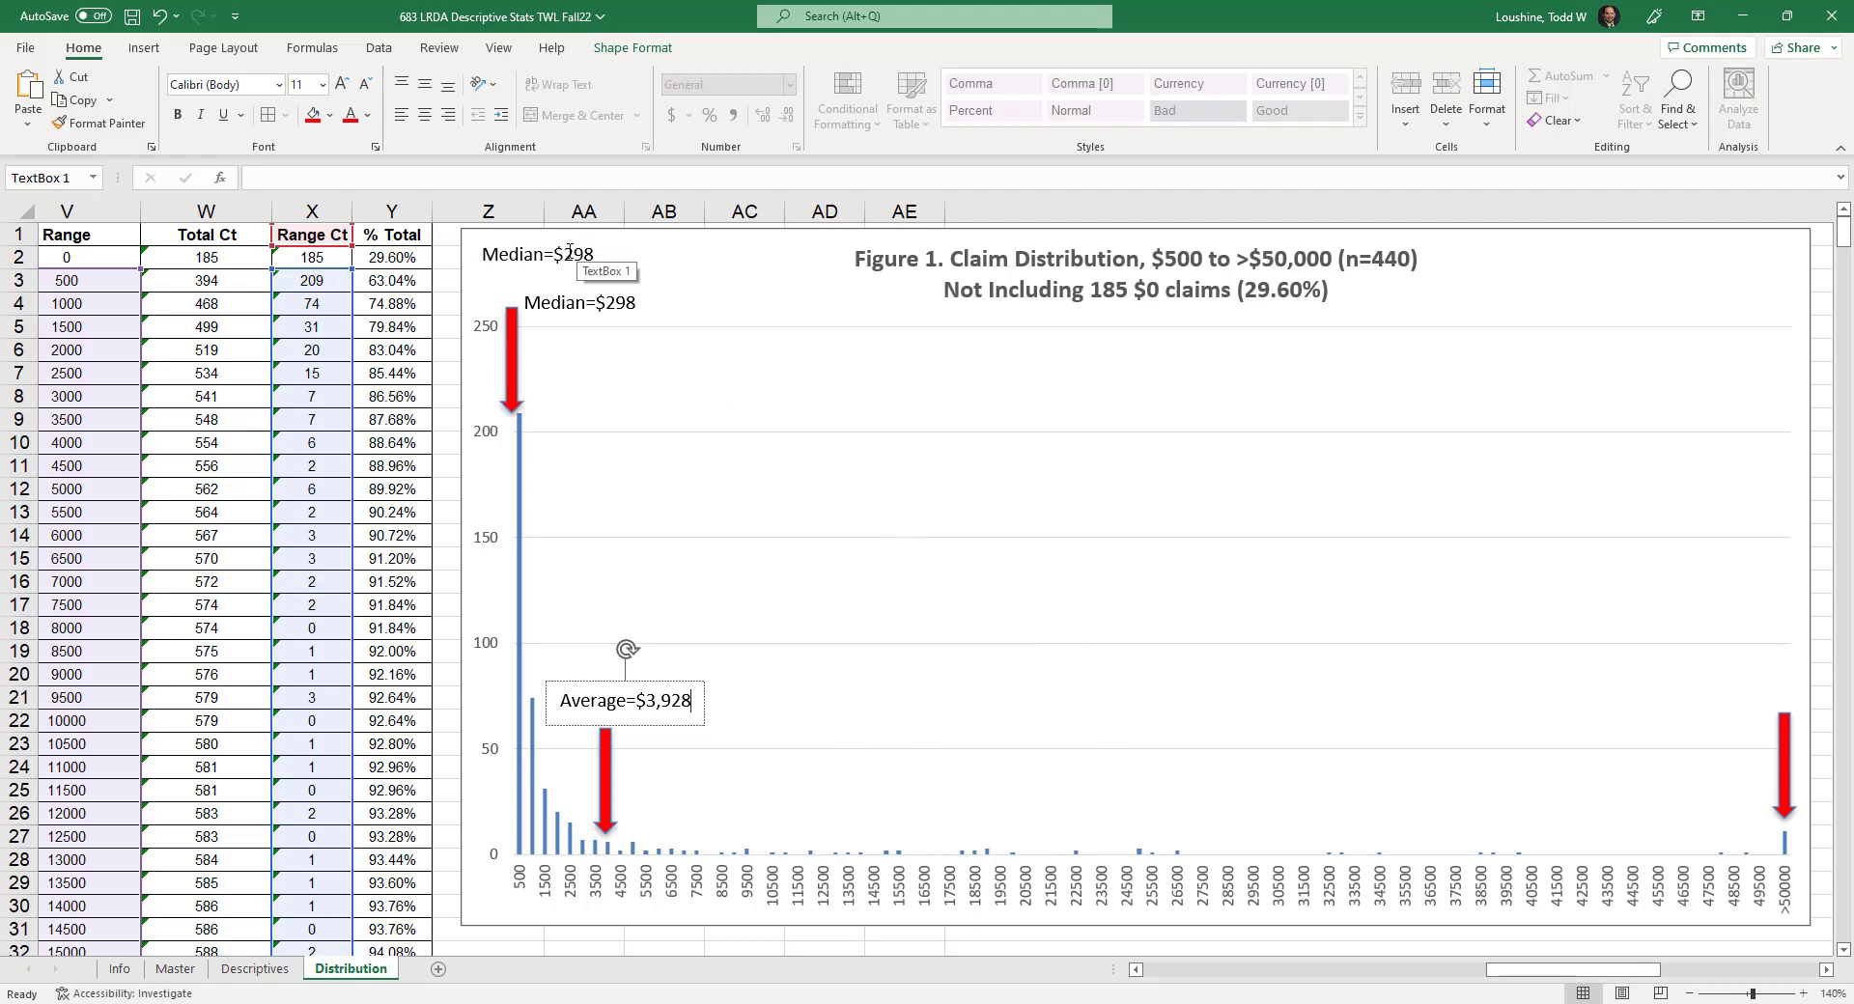
pyautogui.click(579, 278)
pyautogui.moveTo(580, 278); pyautogui.dragTo(1296, 533)
pyautogui.moveTo(1414, 572); pyautogui.dragTo(1667, 679)
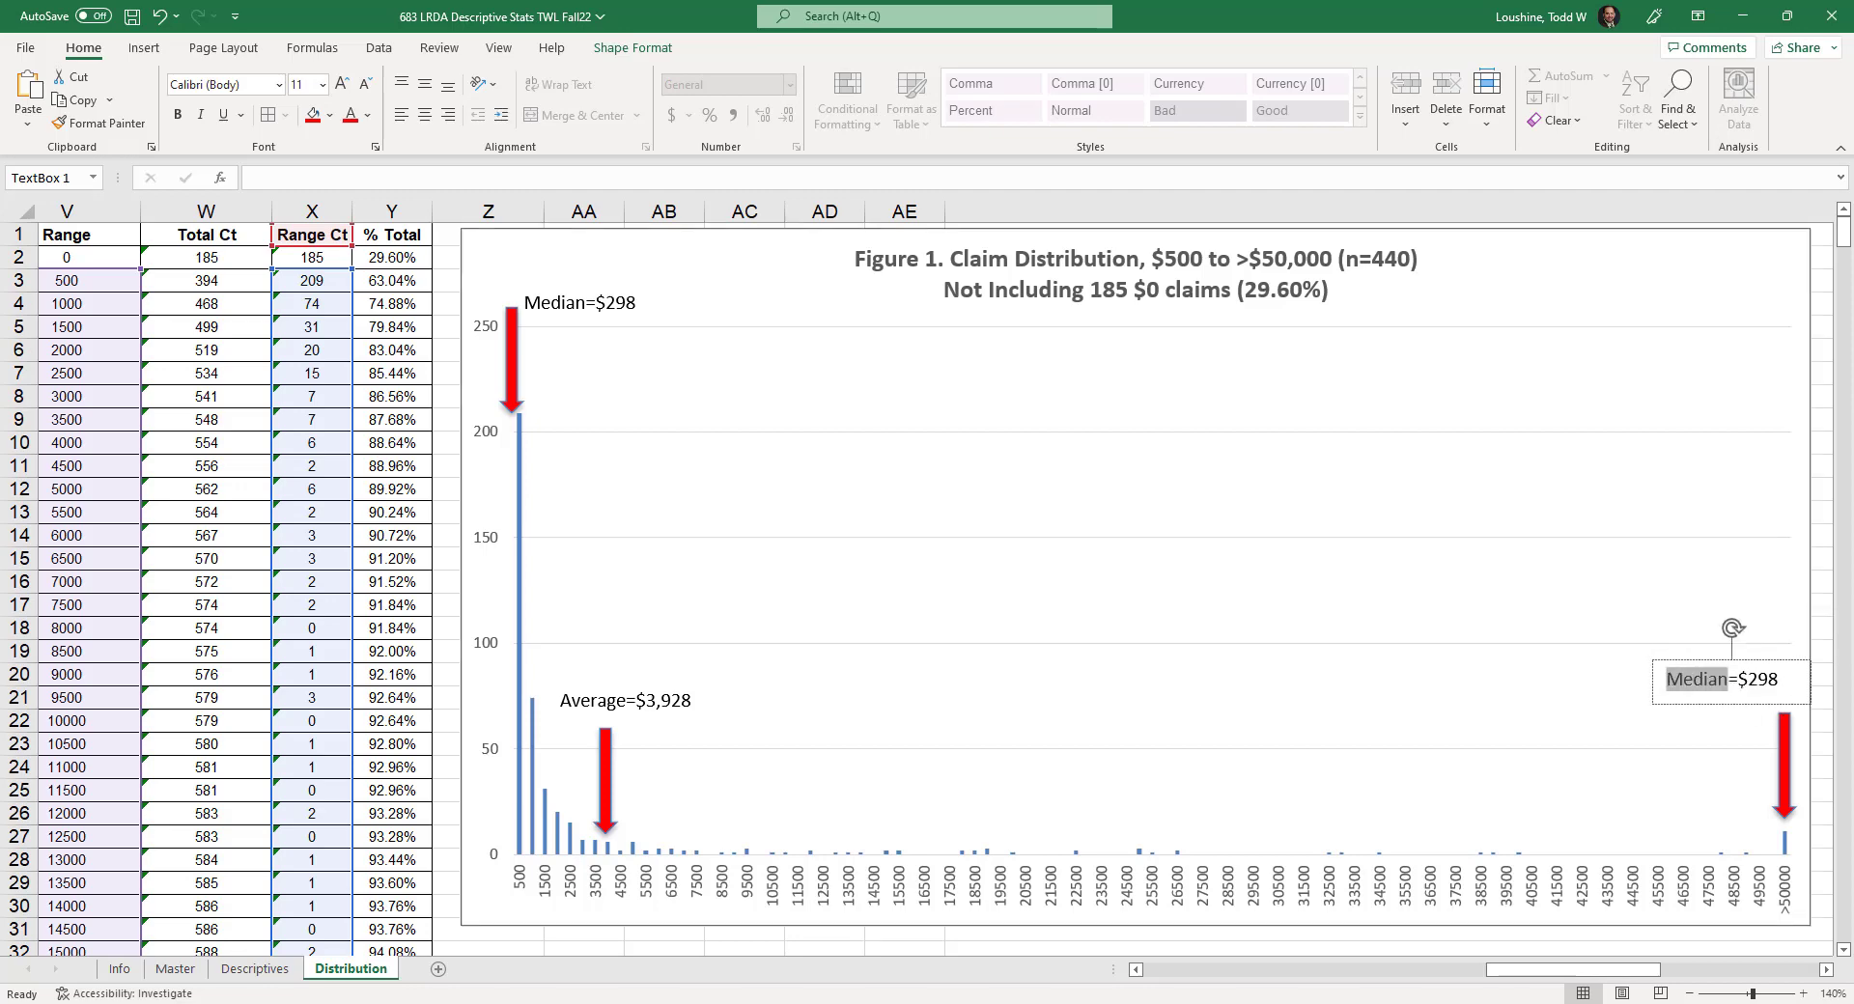
pyautogui.write('Cali')
pyautogui.press('BackSpace')
pyautogui.press('BackSpace')
pyautogui.press('BackSpace')
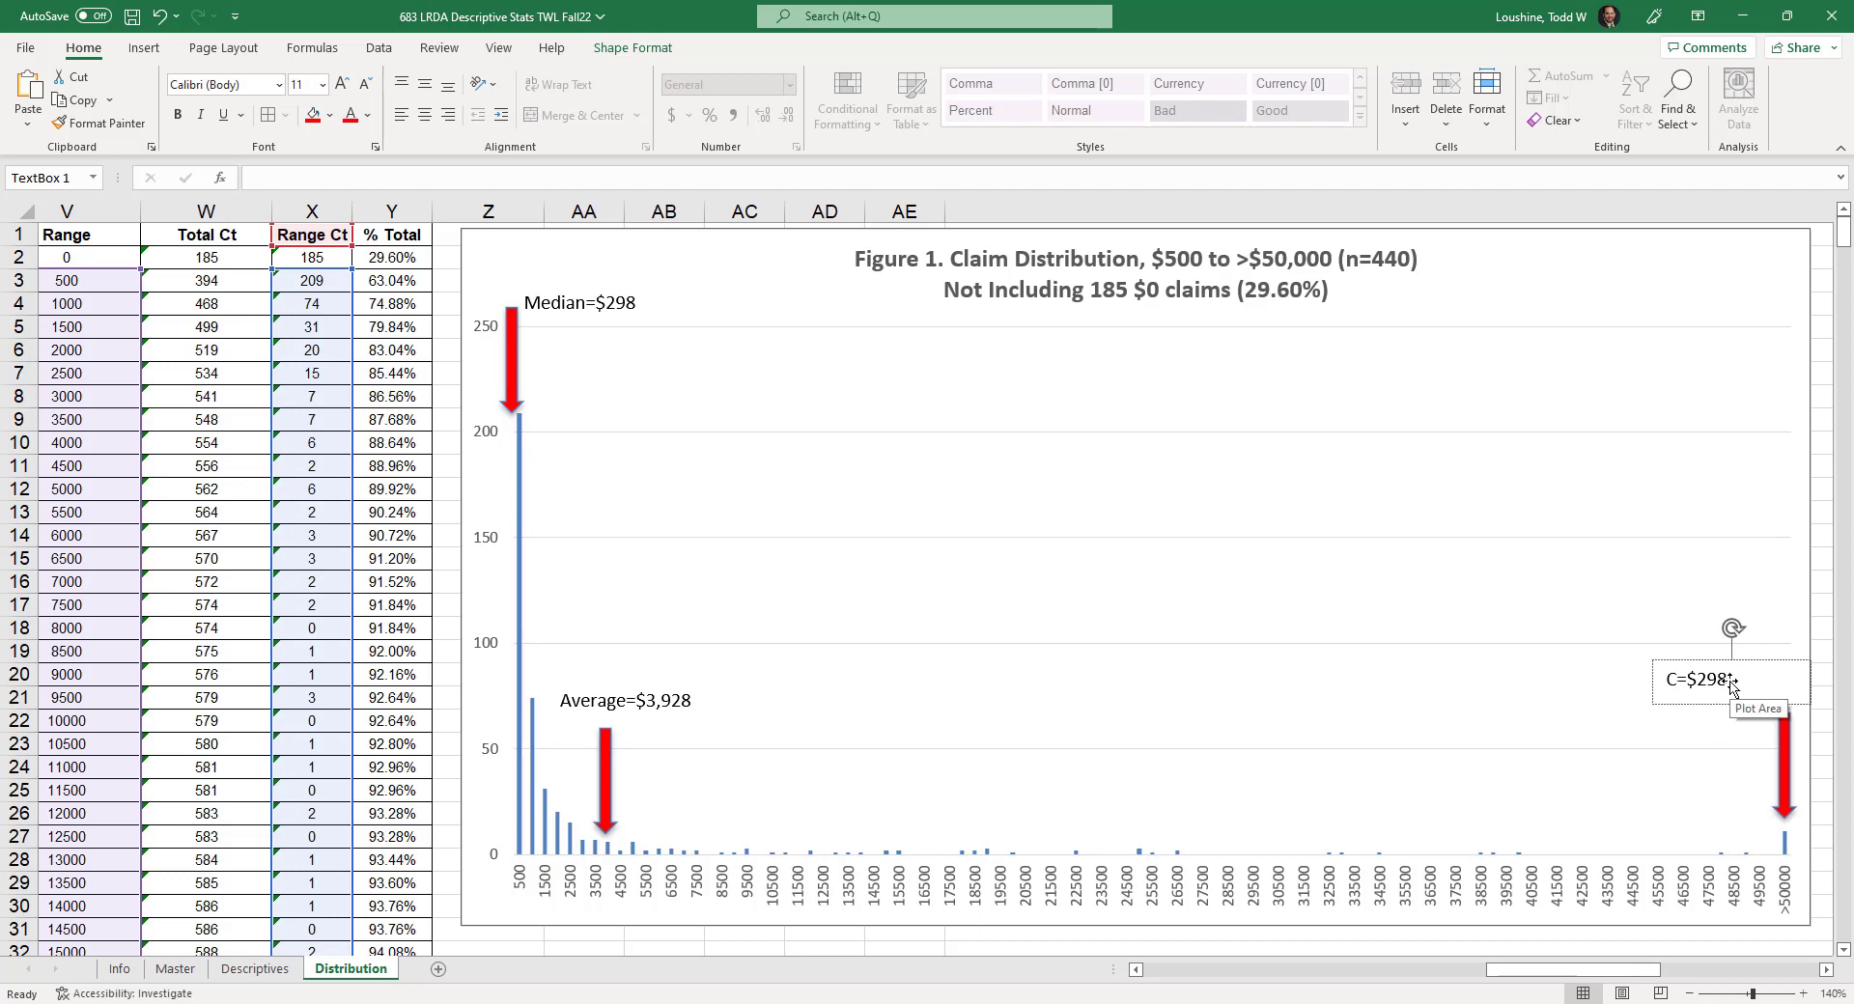
# - Check the >50000 row of the range table, replace the third label's text with "11 claims are > $50k," and move it beside its arrow
pyautogui.moveTo(1729, 681); pyautogui.dragTo(1627, 688)
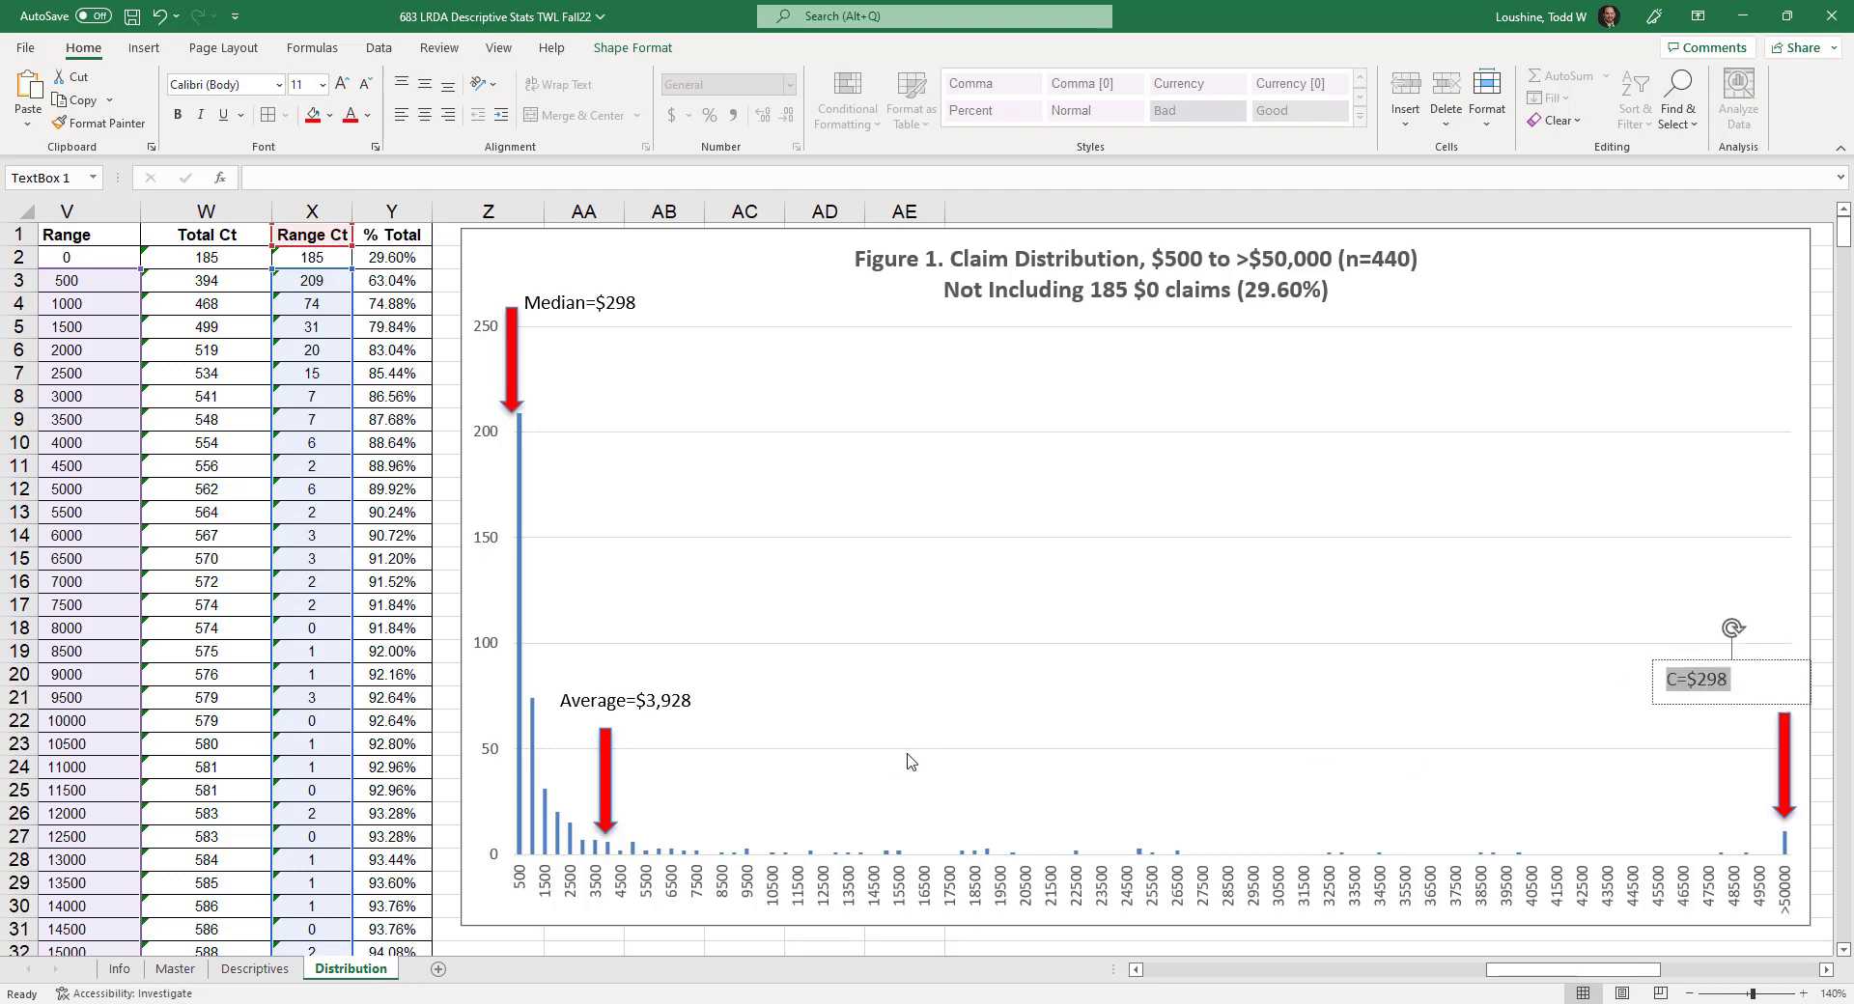
pyautogui.scroll(-6, 386, 743)
pyautogui.scroll(-20, 319, 724)
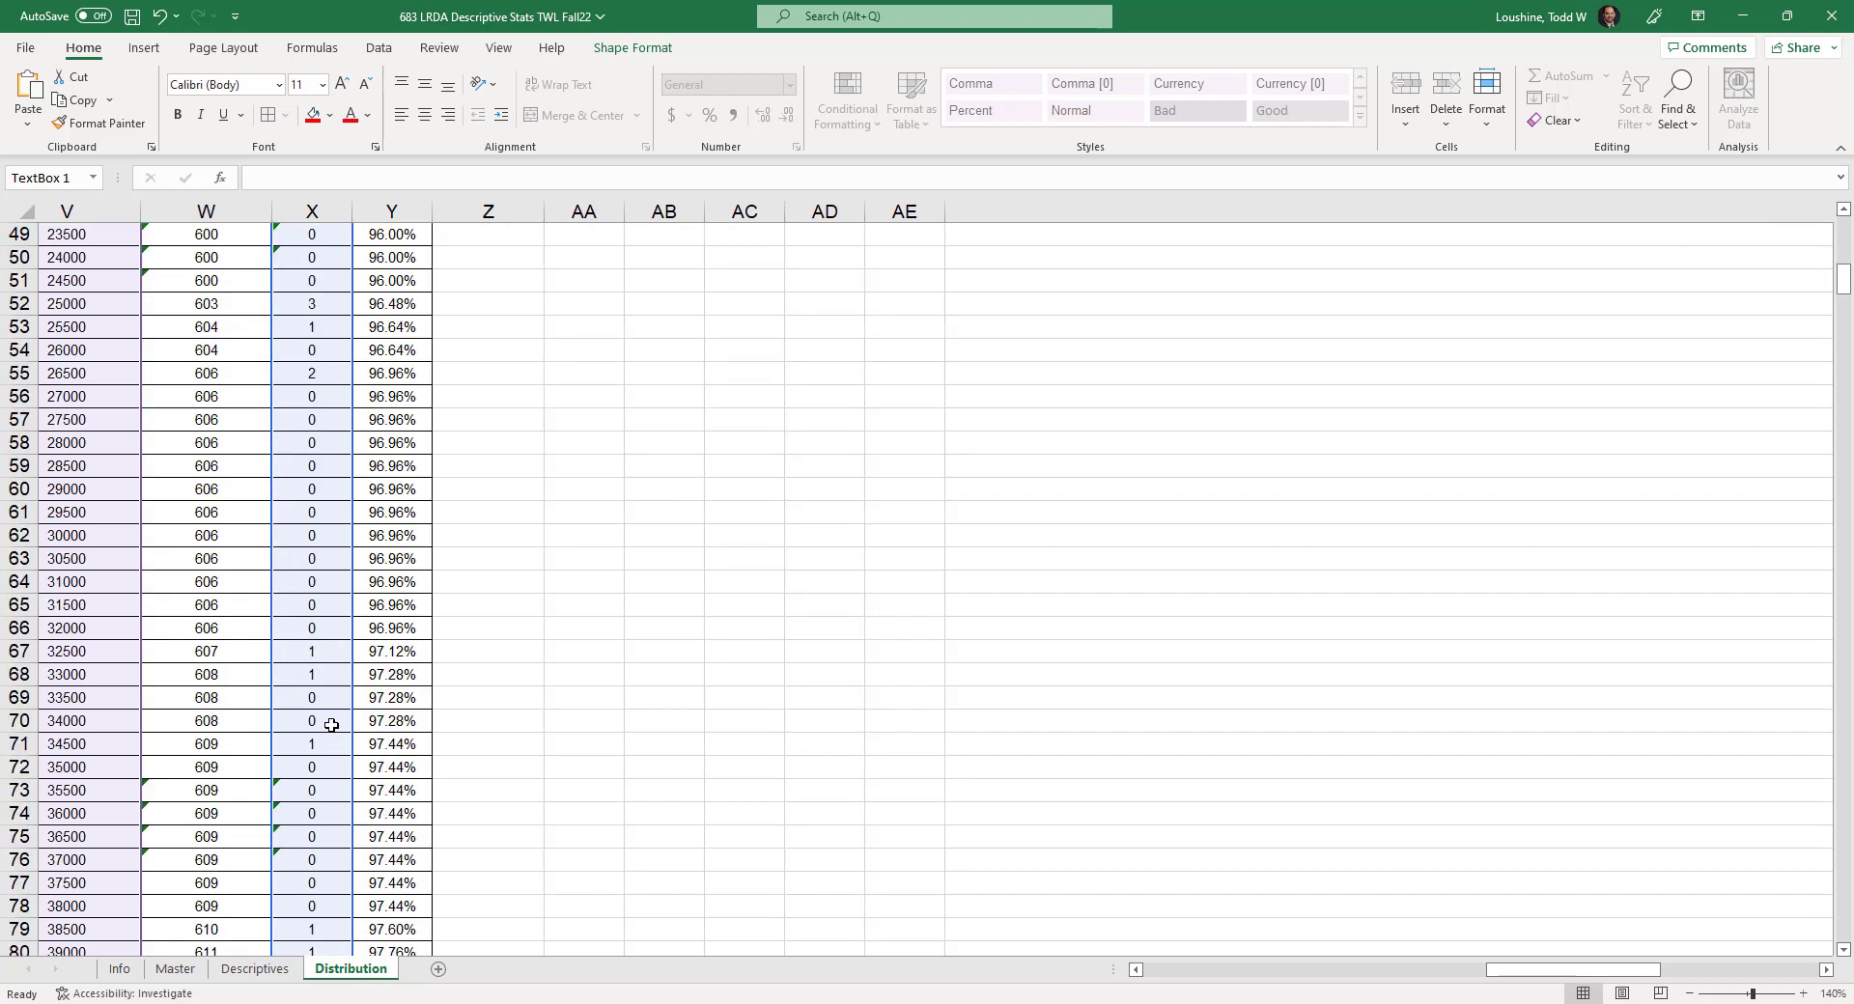
pyautogui.scroll(-2, 336, 725)
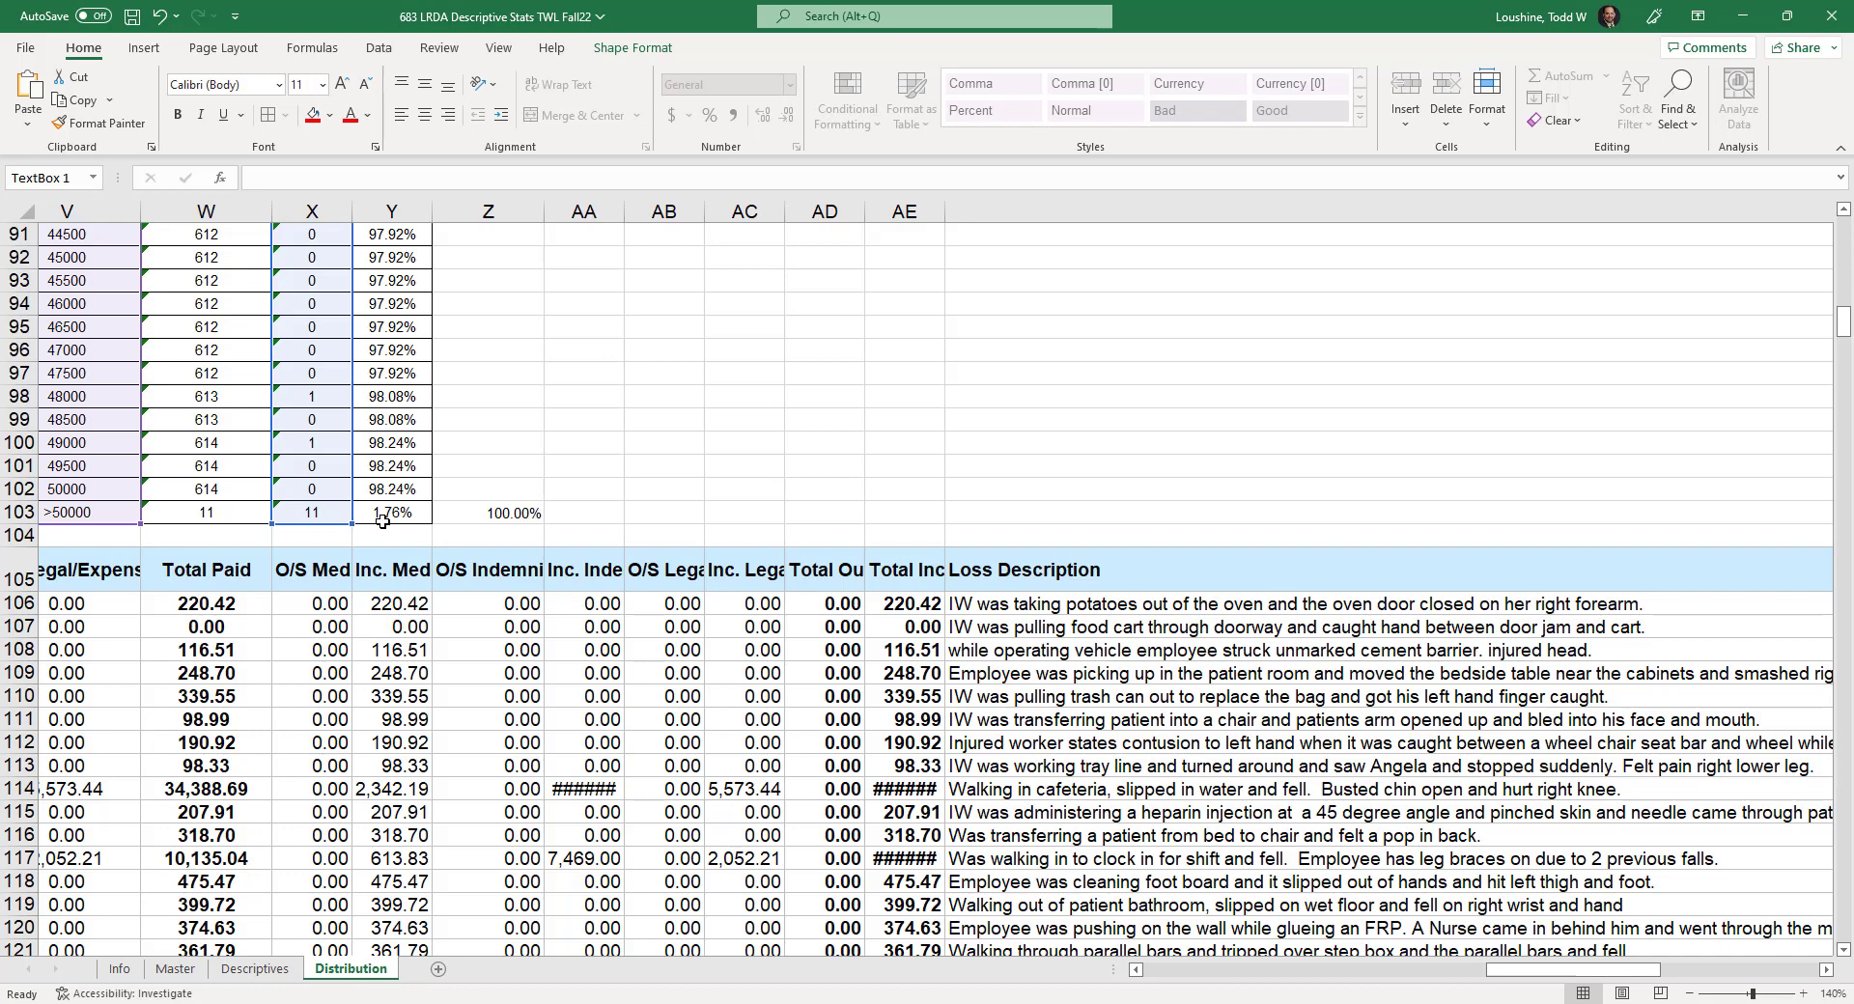
pyautogui.scroll(20, 1081, 478)
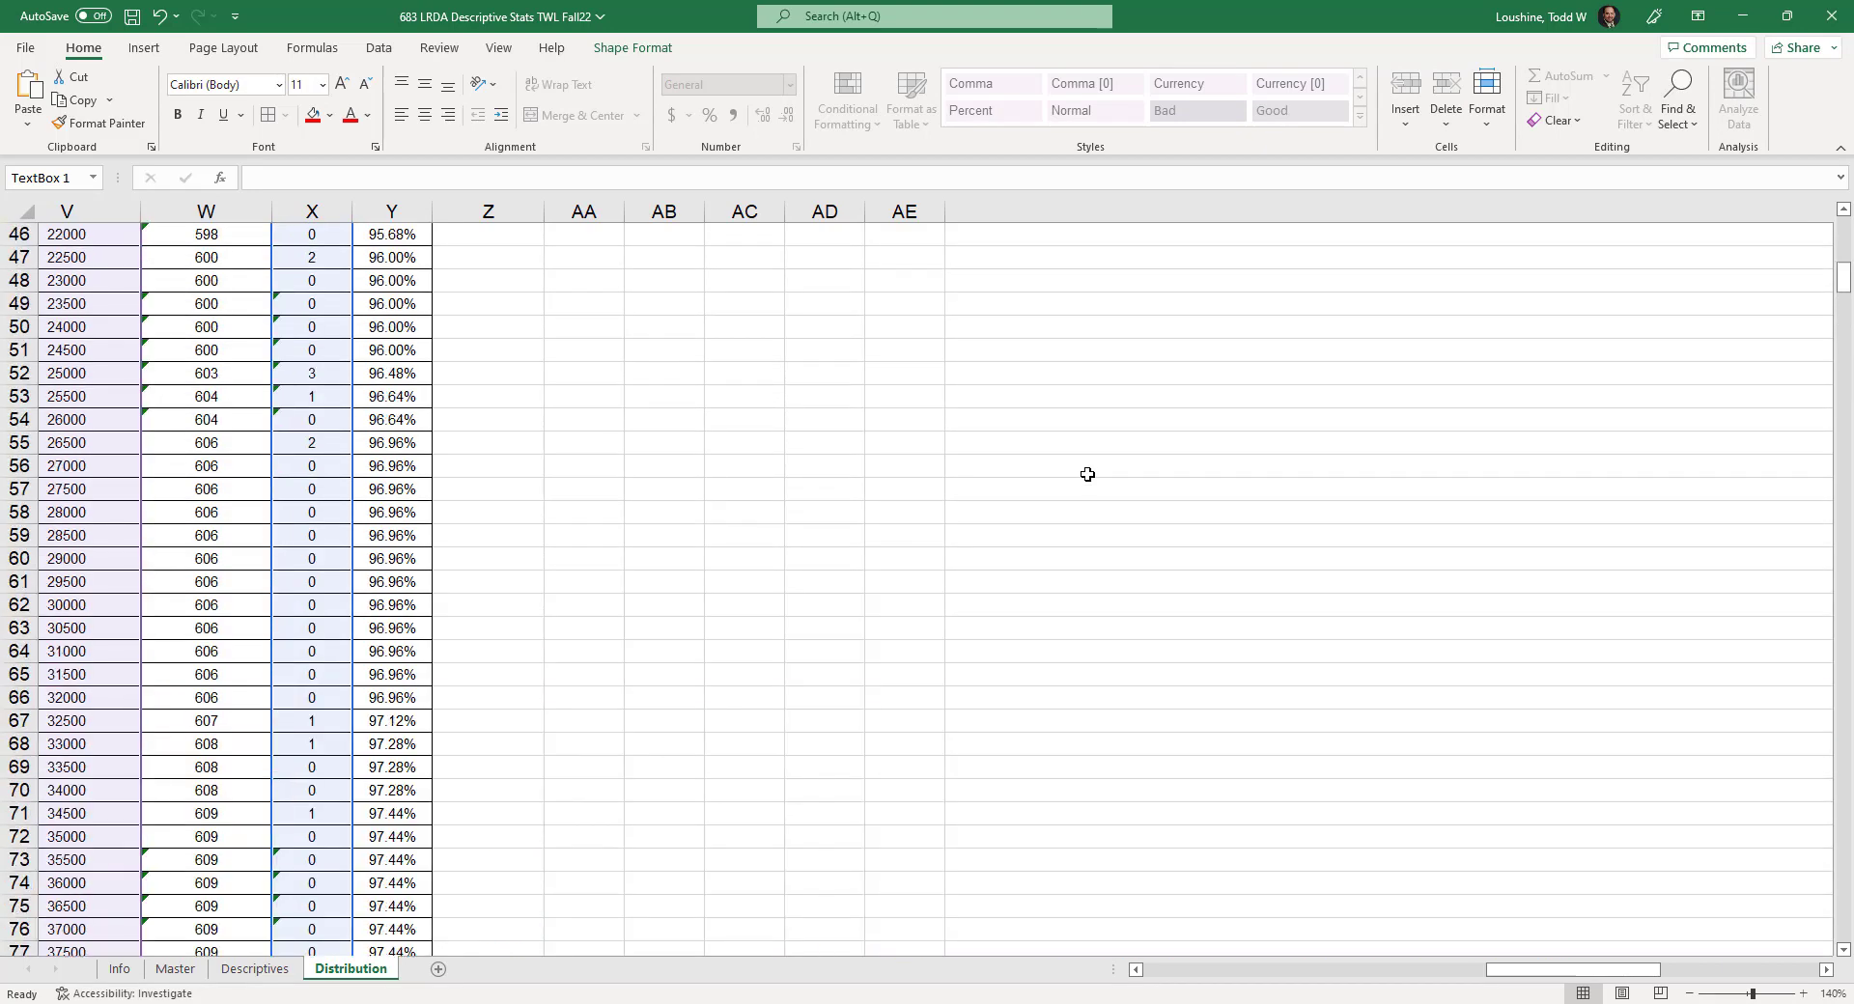
pyautogui.scroll(8, 1088, 470)
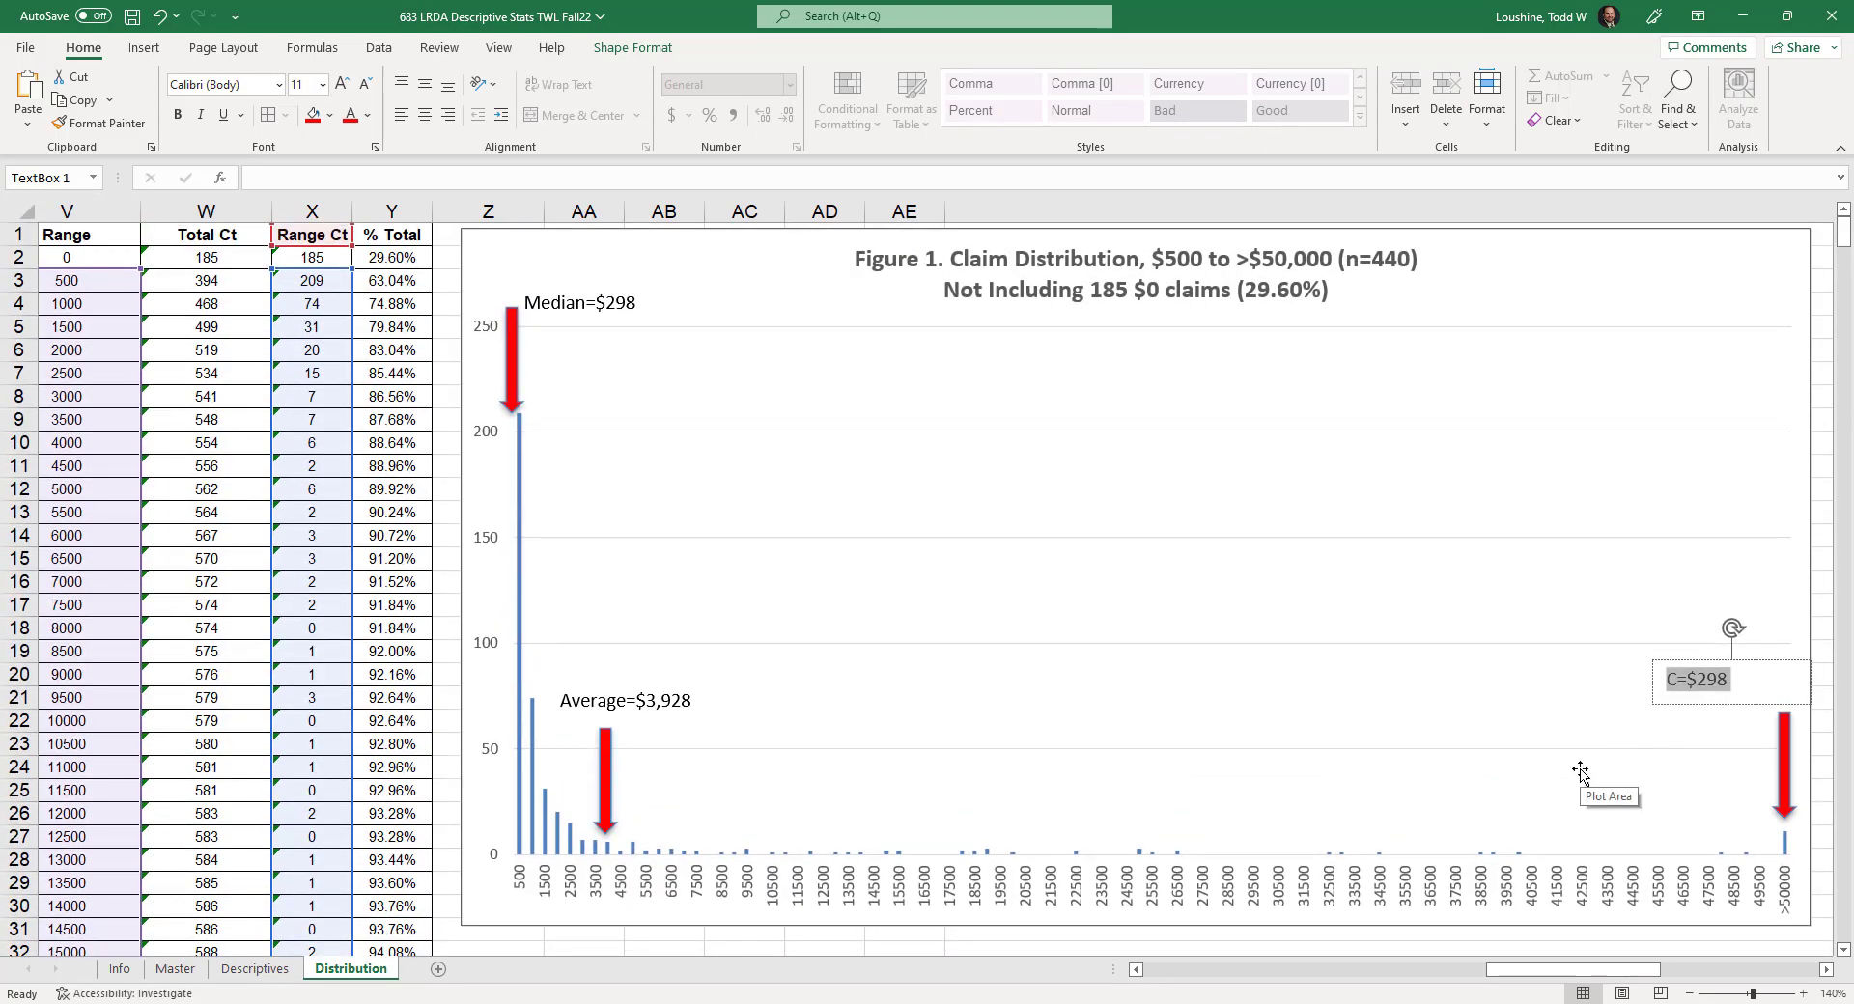
pyautogui.write('>')
pyautogui.write('11 claims are')
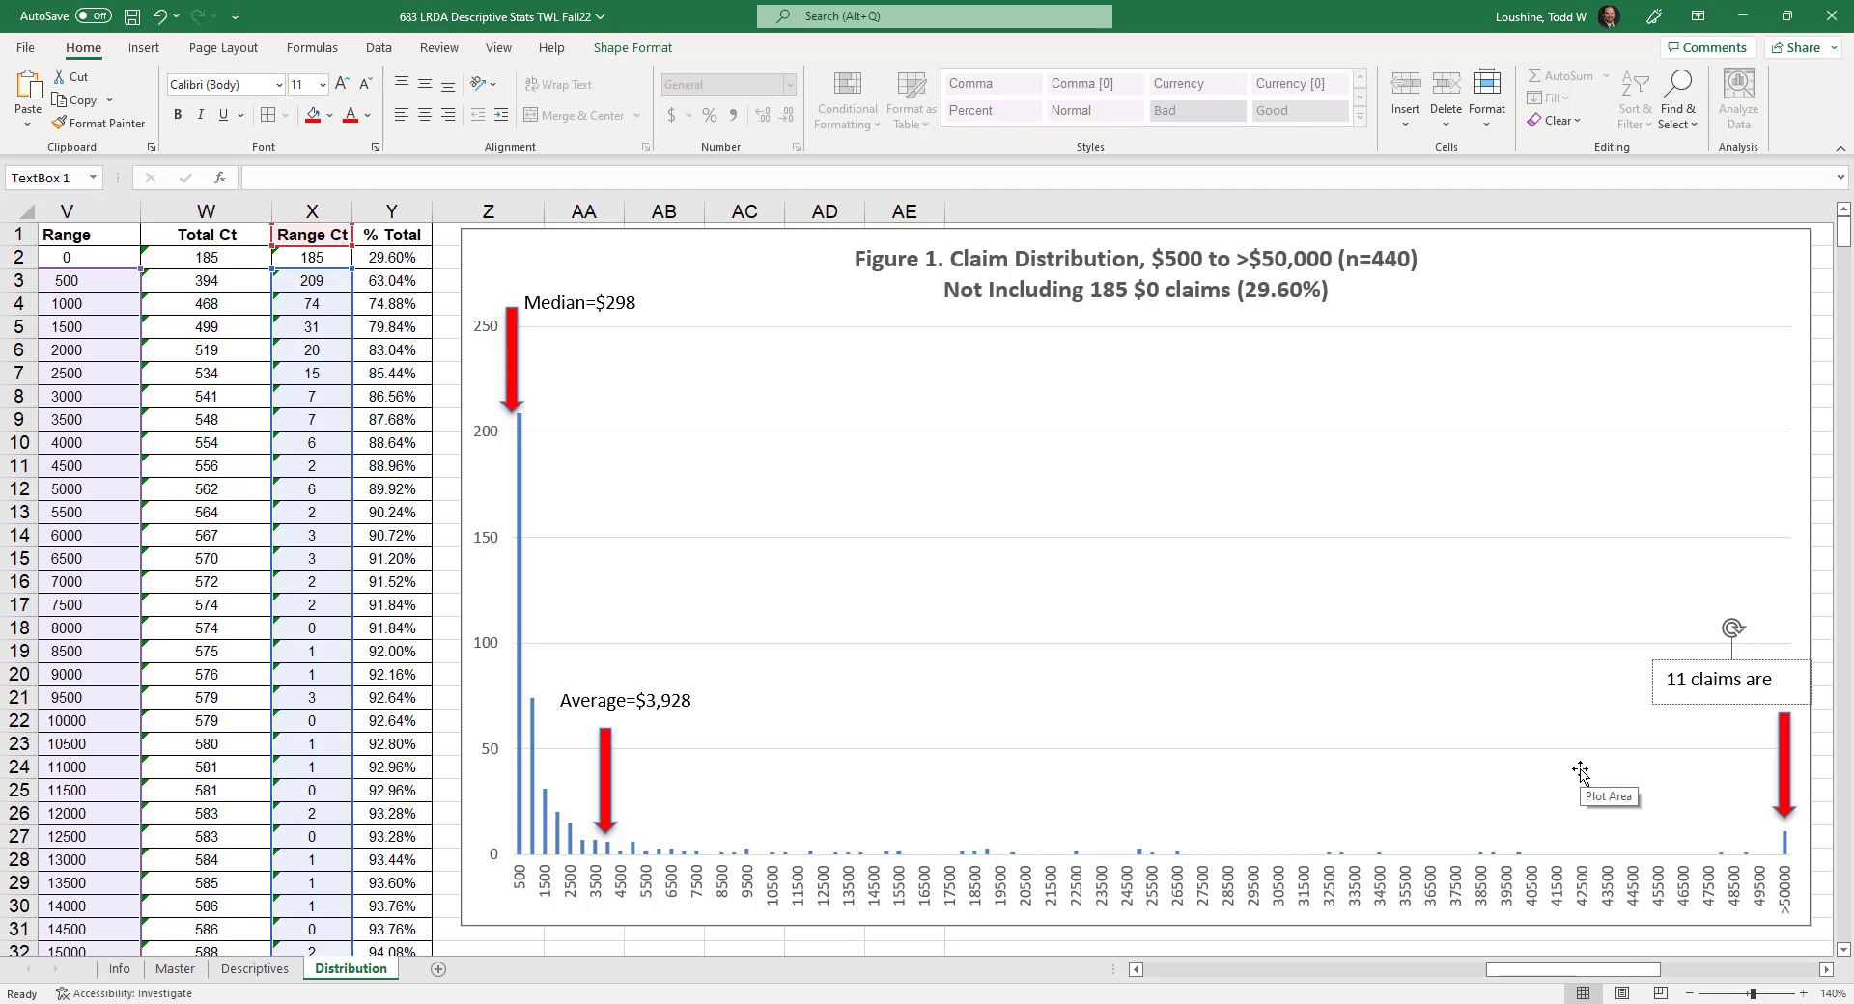
pyautogui.write(' > $5')
pyautogui.moveTo(1708, 663); pyautogui.dragTo(1596, 713)
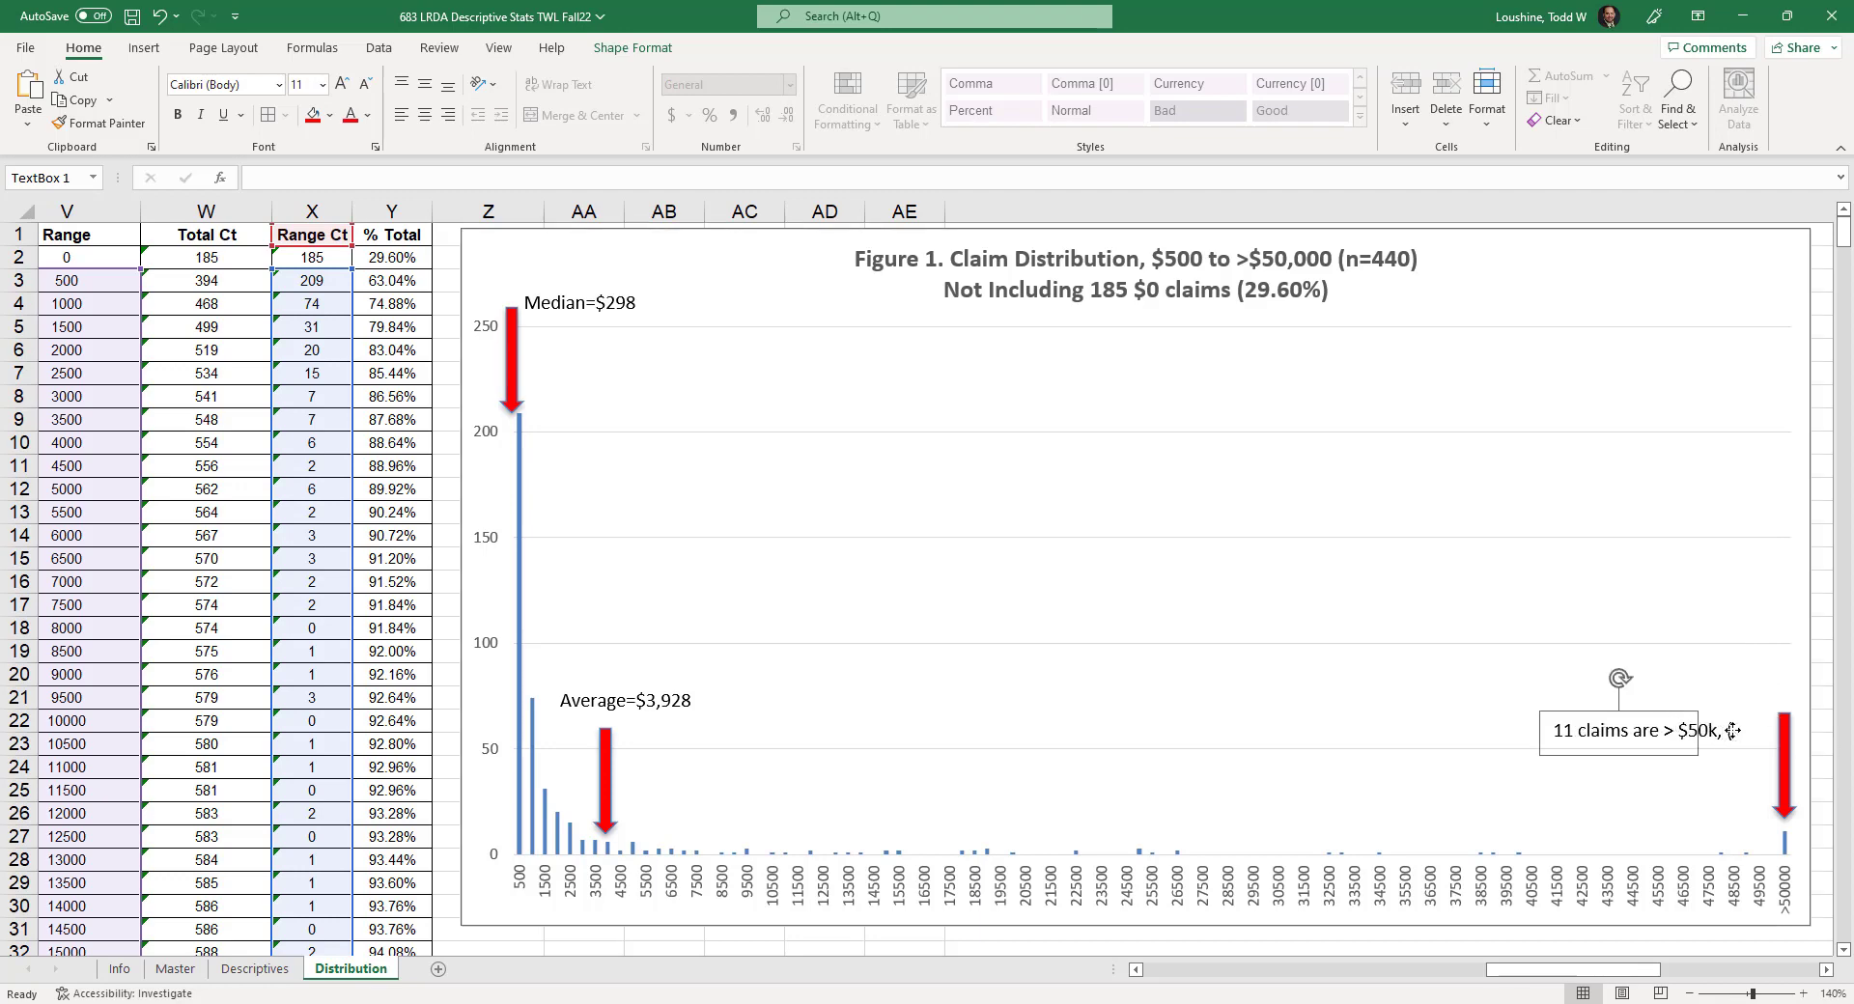
# - Add a second line reading "(1.76%)" to the label for claims over $50k
pyautogui.click(1732, 731)
pyautogui.click(1682, 730)
pyautogui.click(1728, 731)
pyautogui.write('(')
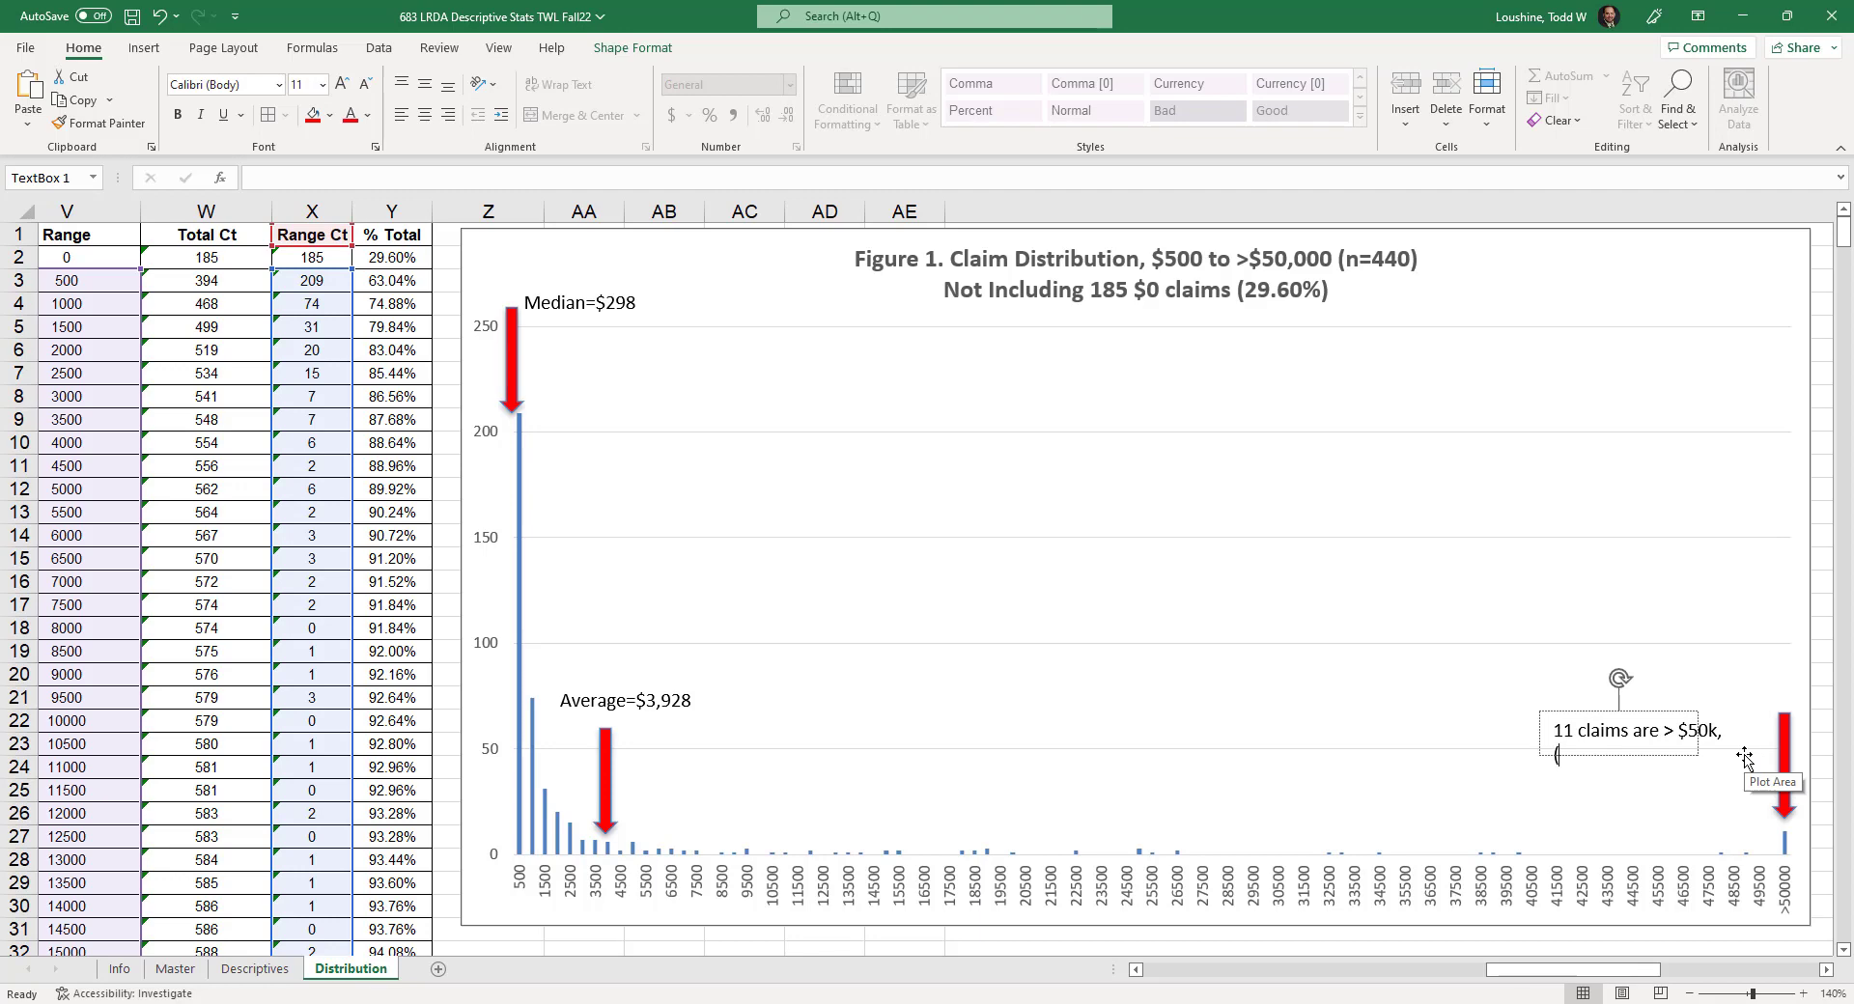
pyautogui.write('n=11')
pyautogui.write('%')
pyautogui.press('BackSpace')
pyautogui.press('BackSpace')
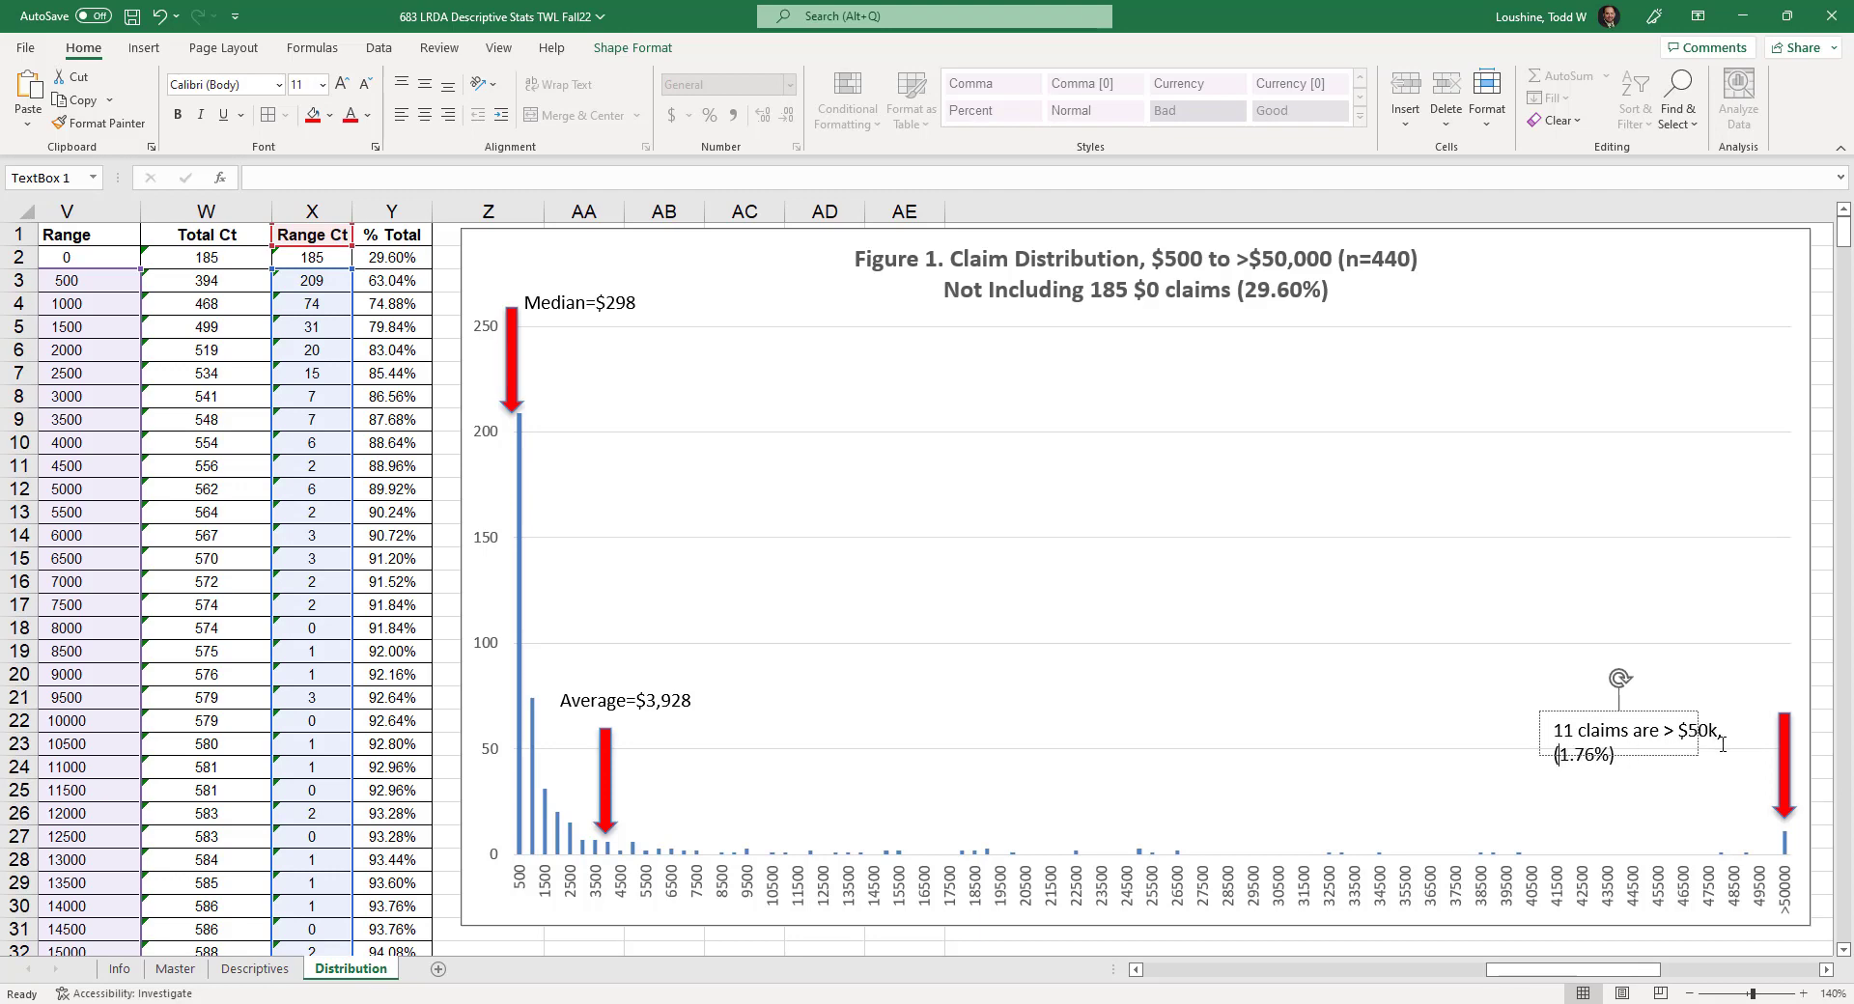
# - Enlarge the over-$50k label's box to fit both lines and position it above the arrow at the >50000 bar
pyautogui.moveTo(1700, 757); pyautogui.dragTo(1747, 778)
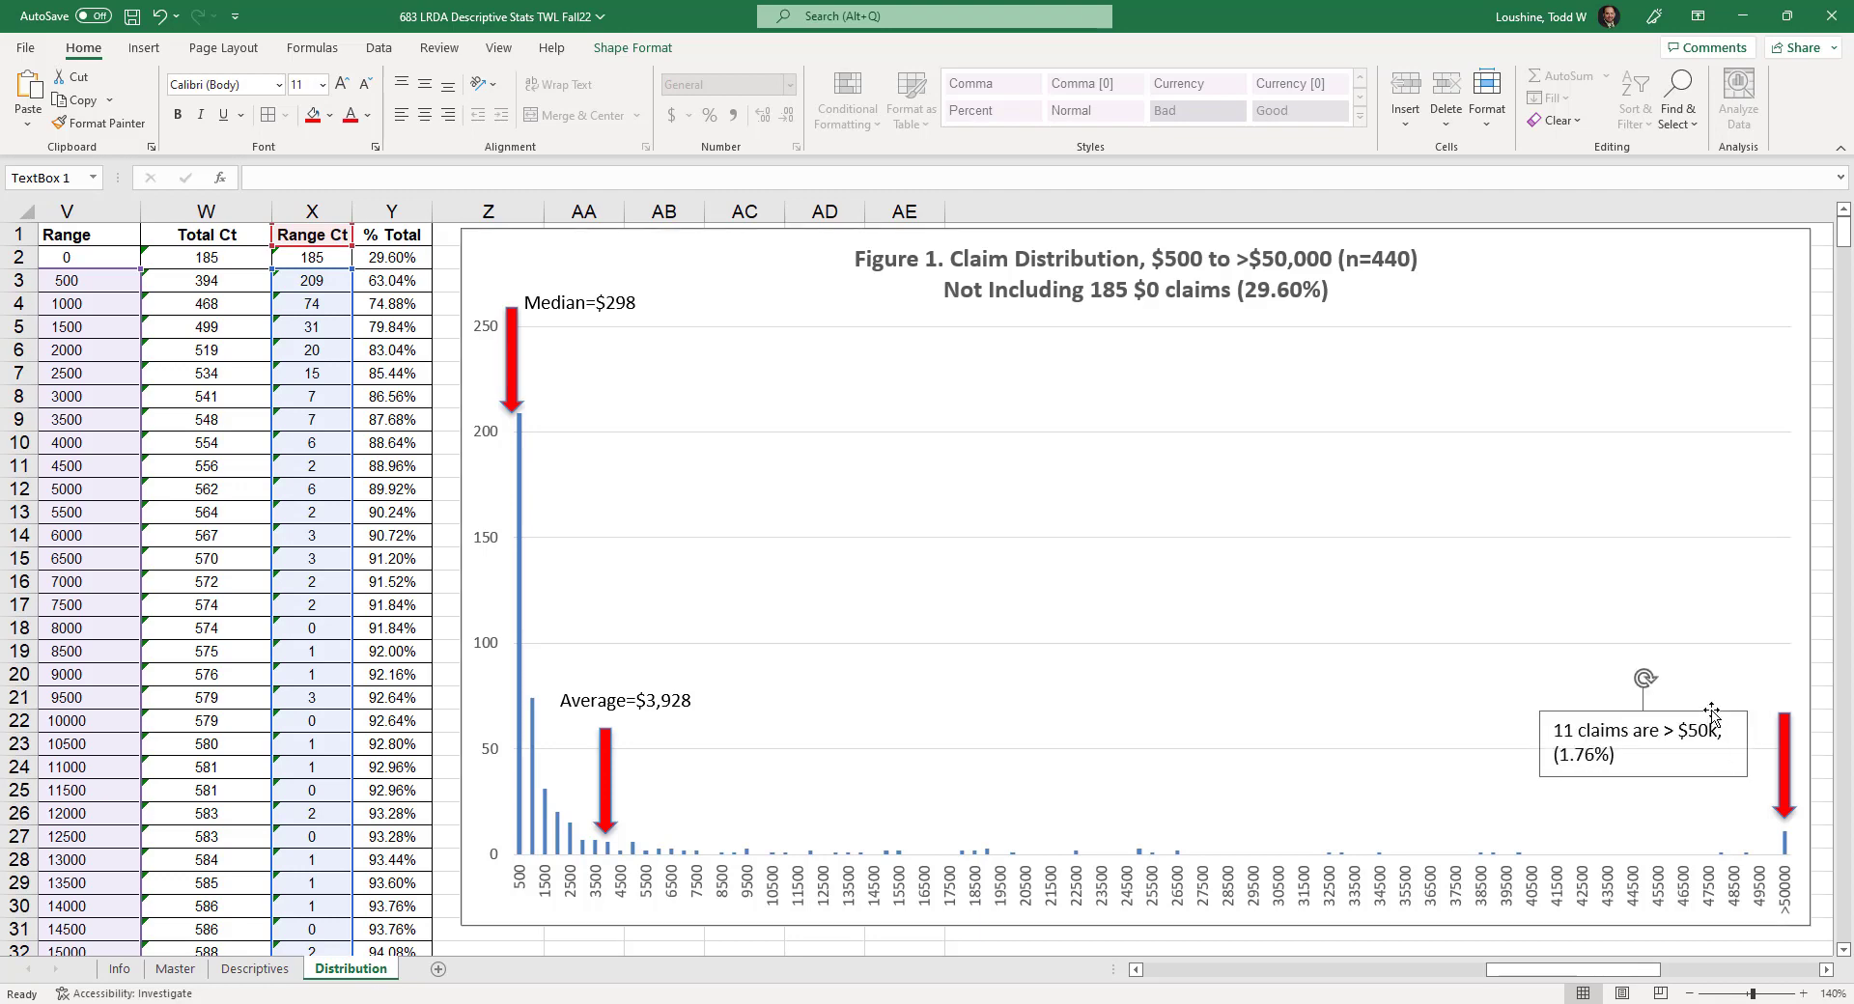
pyautogui.moveTo(1714, 713); pyautogui.dragTo(1800, 658)
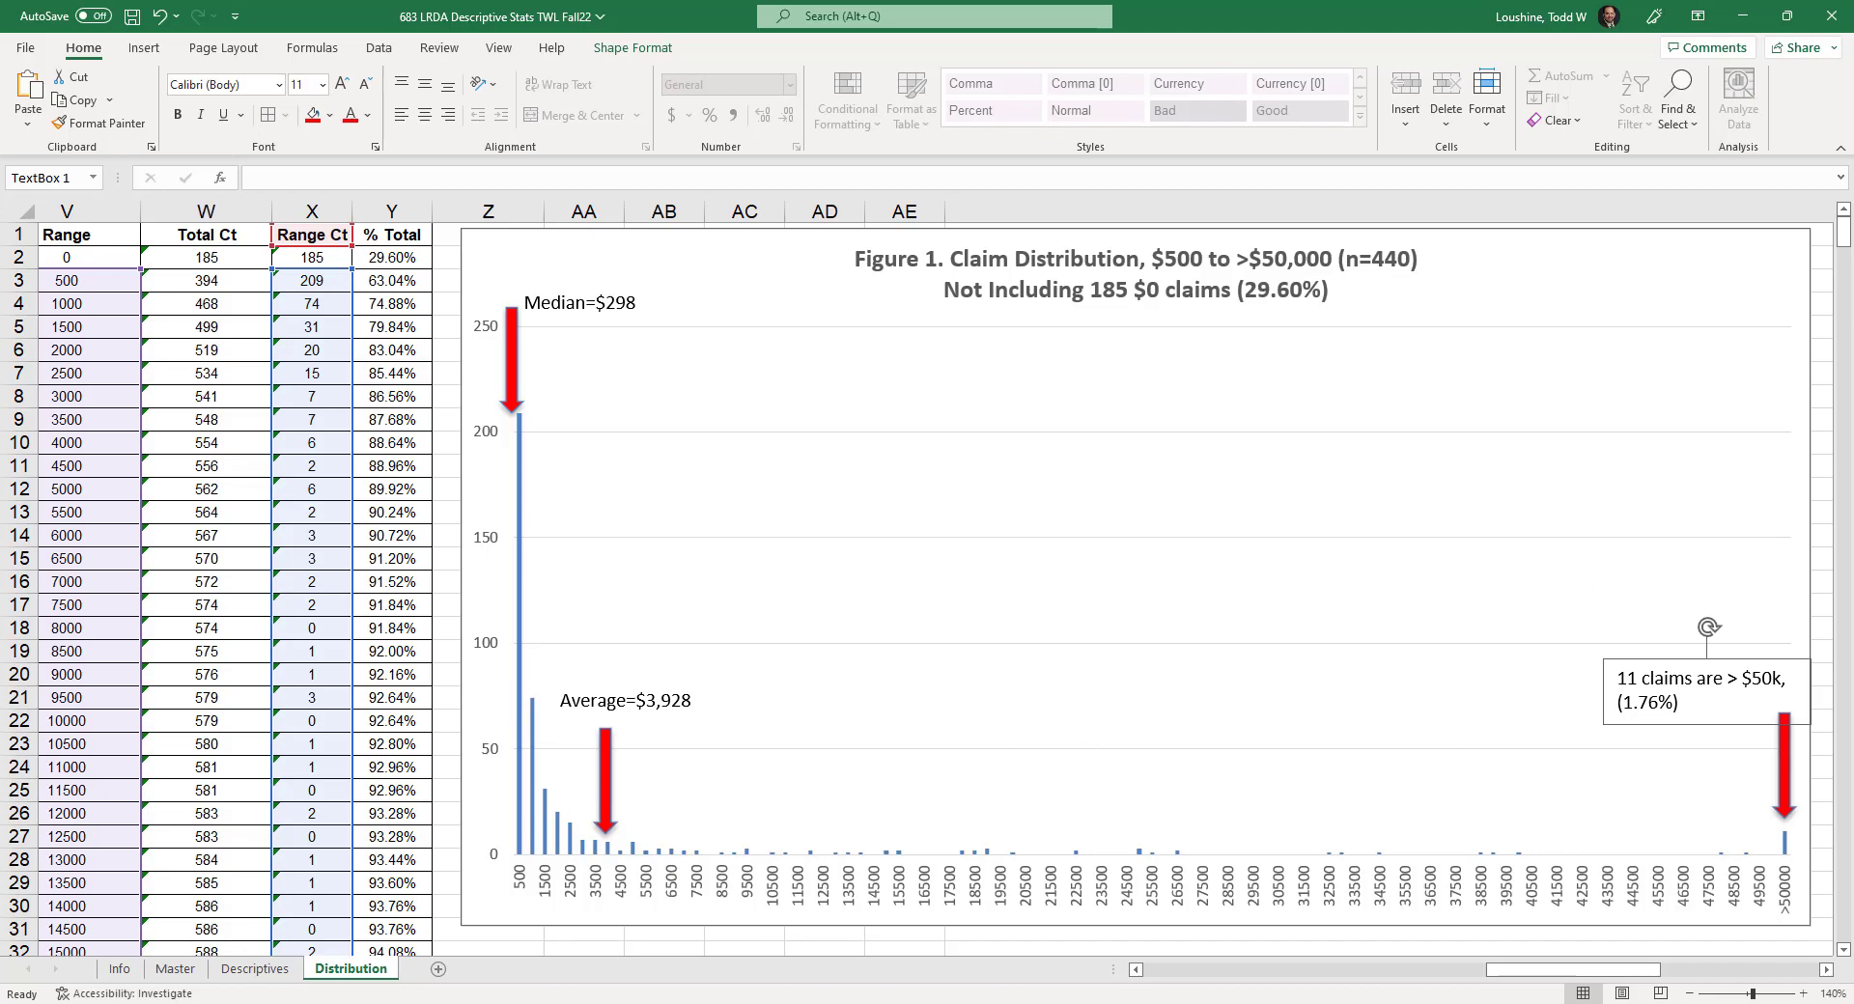
pyautogui.moveTo(1845, 234)
pyautogui.mouseDown()
pyautogui.moveTo(1845, 329)
pyautogui.moveTo(1846, 232)
pyautogui.mouseUp()
pyautogui.click(643, 724)
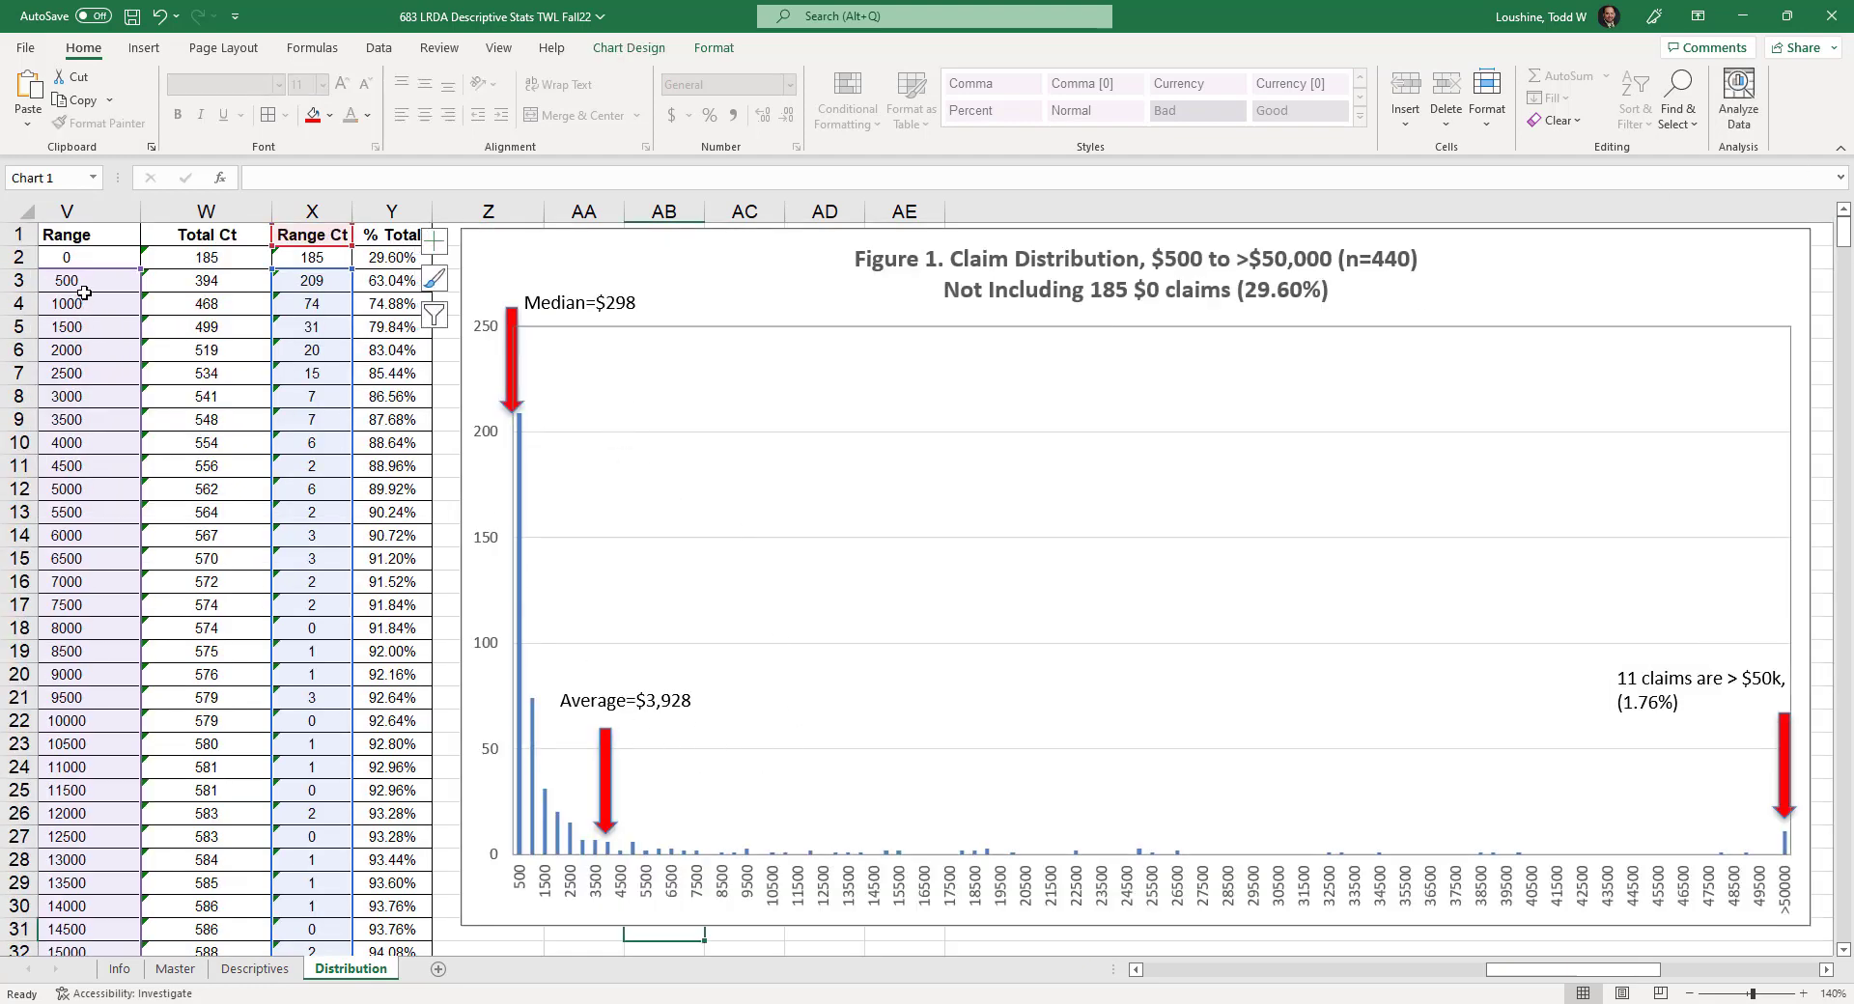
# - Check the 4000 row's % Total and add a second line reading "(approx. 88.84% below average)" to the average label
pyautogui.click(415, 445)
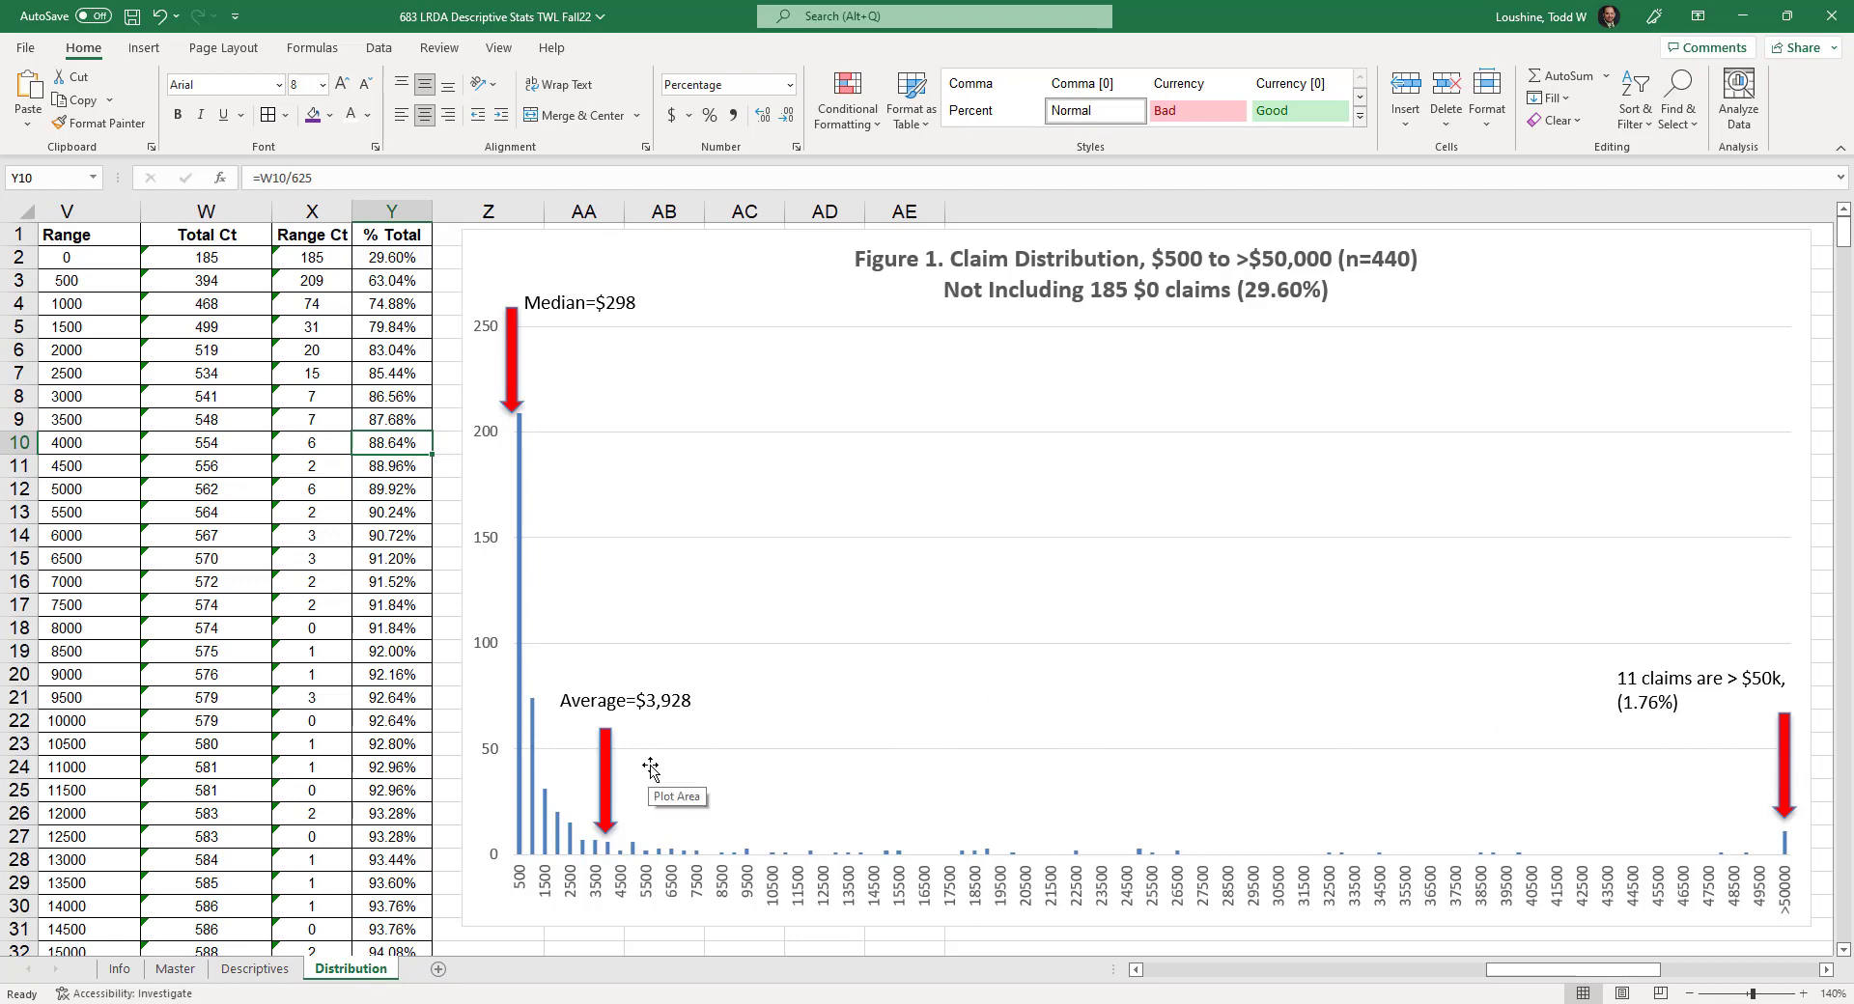
pyautogui.click(615, 696)
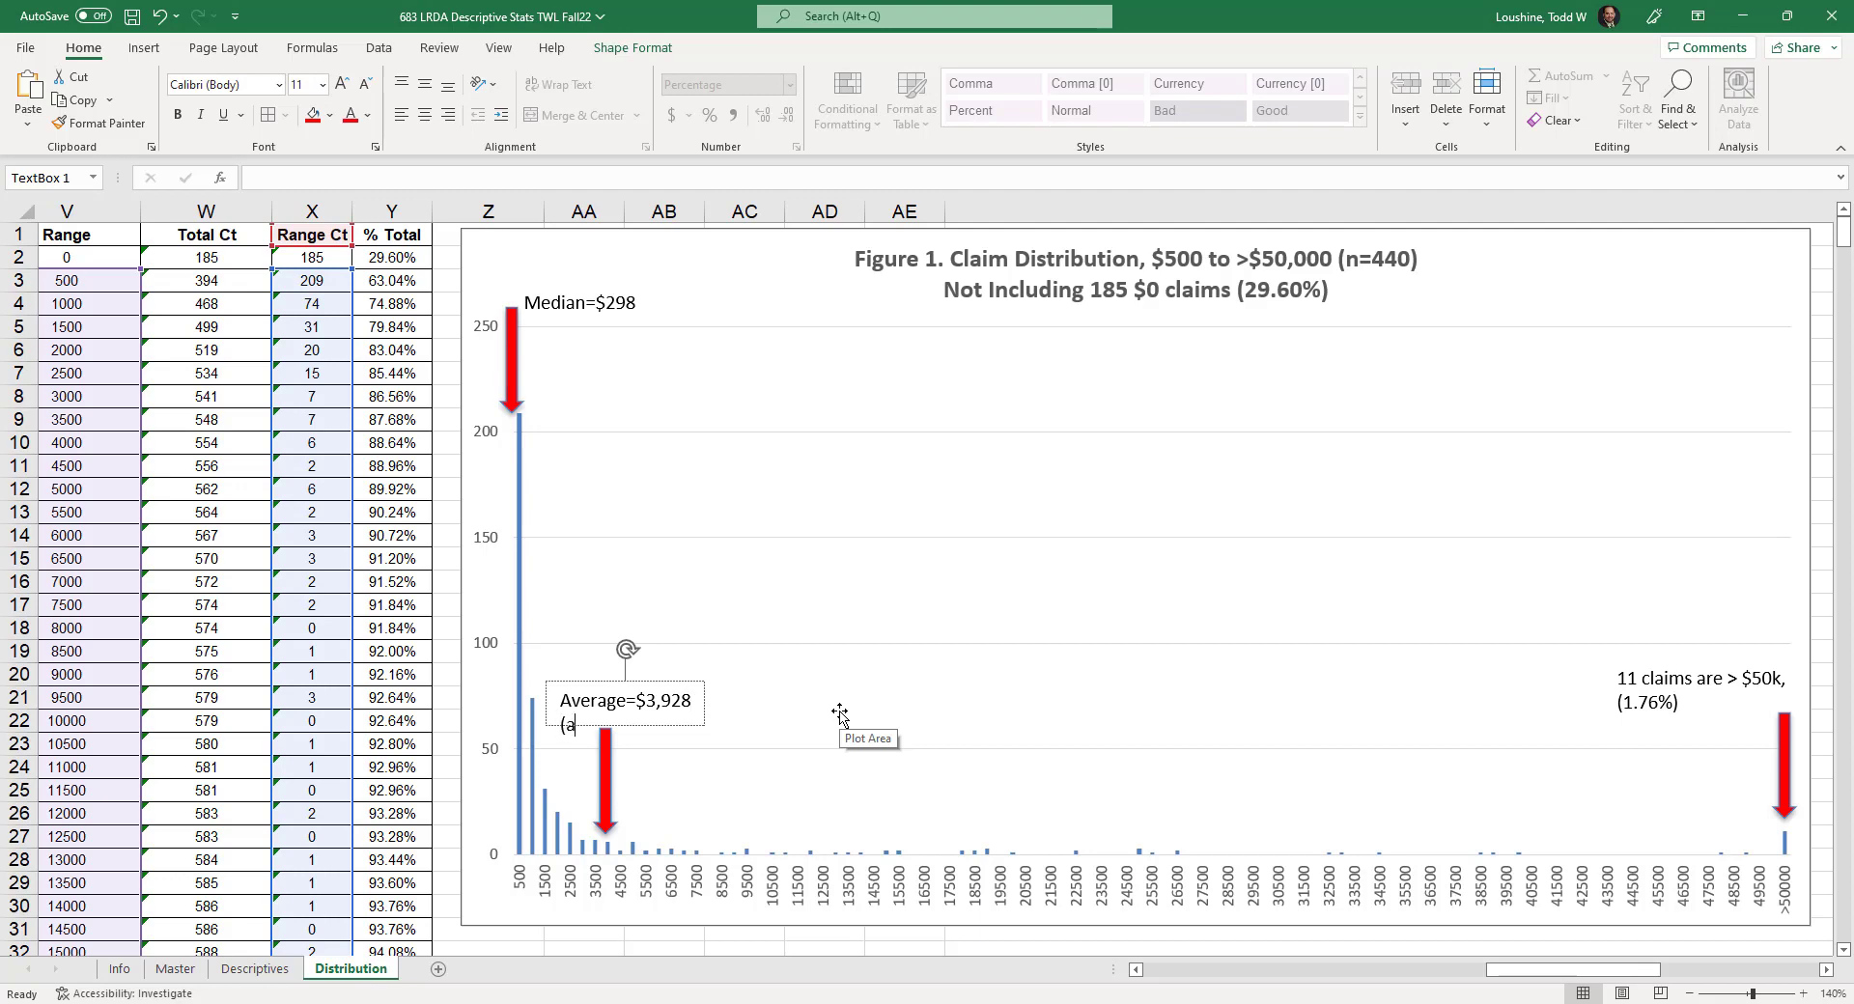
pyautogui.write('(approx.')
pyautogui.write('88.84% below')
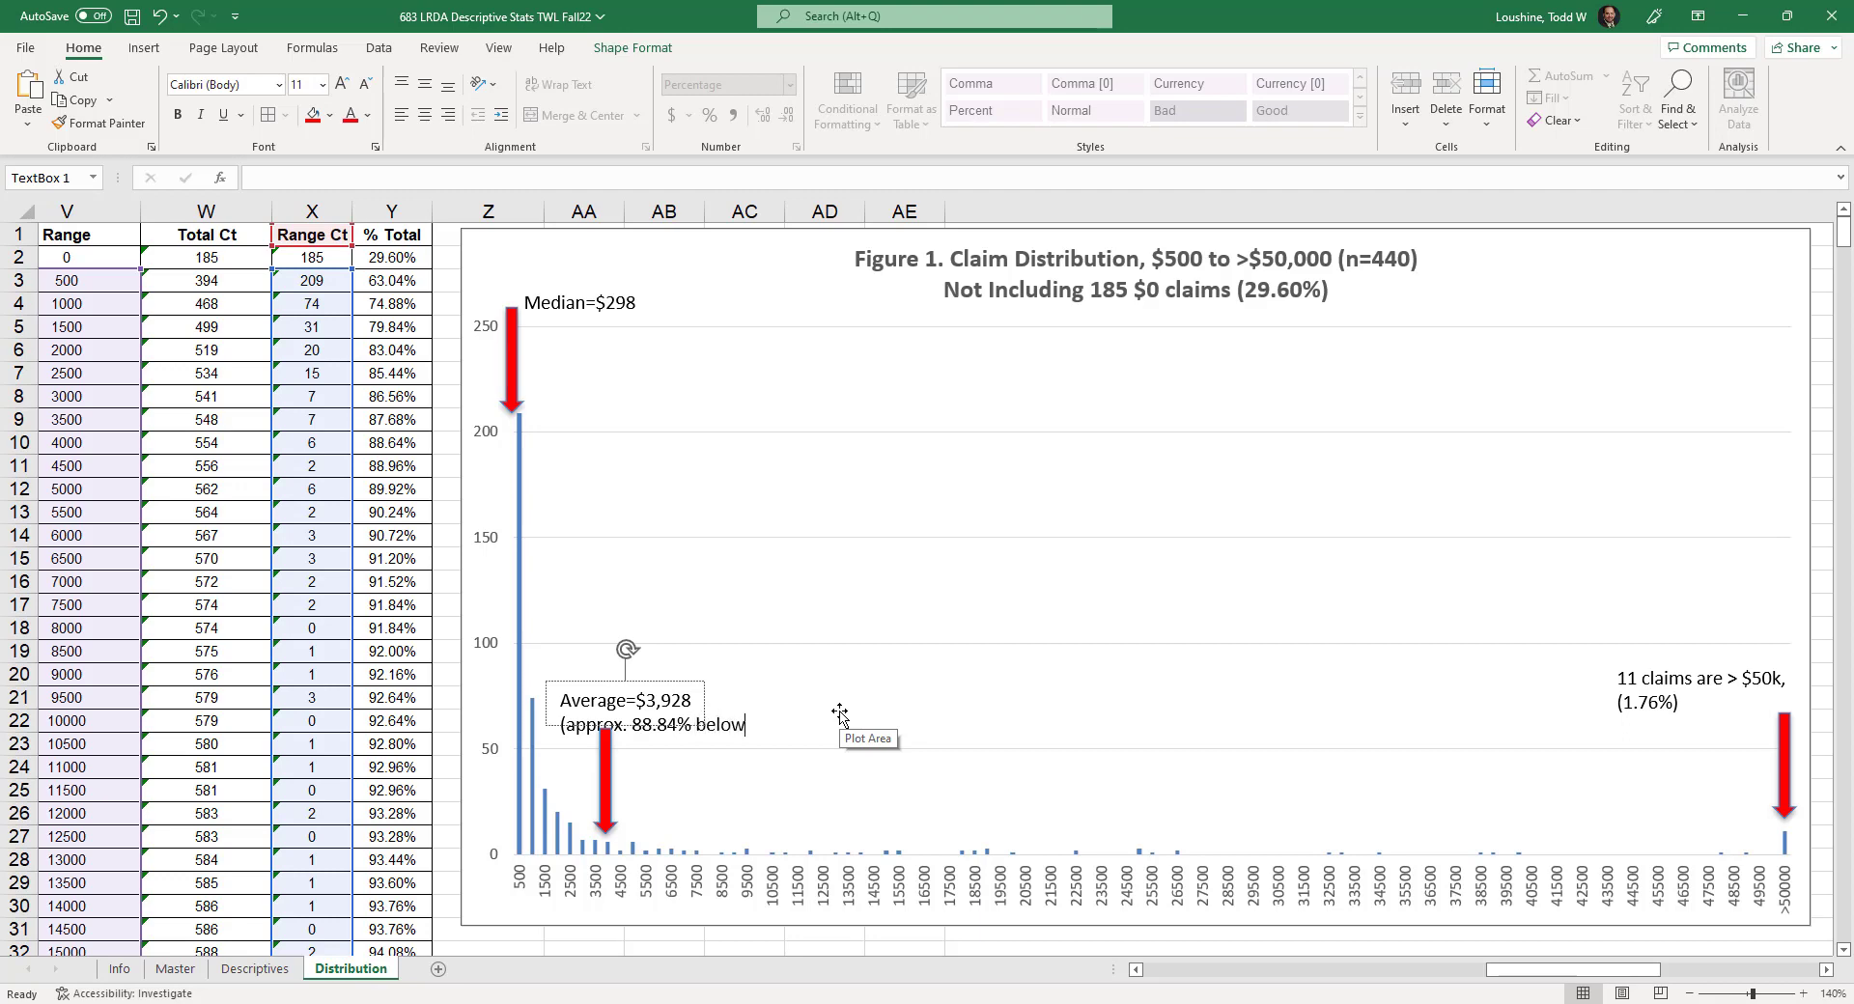
pyautogui.write(' average')
# - Enlarge the average label's box to fit both lines and position it above its arrow
pyautogui.click(702, 706)
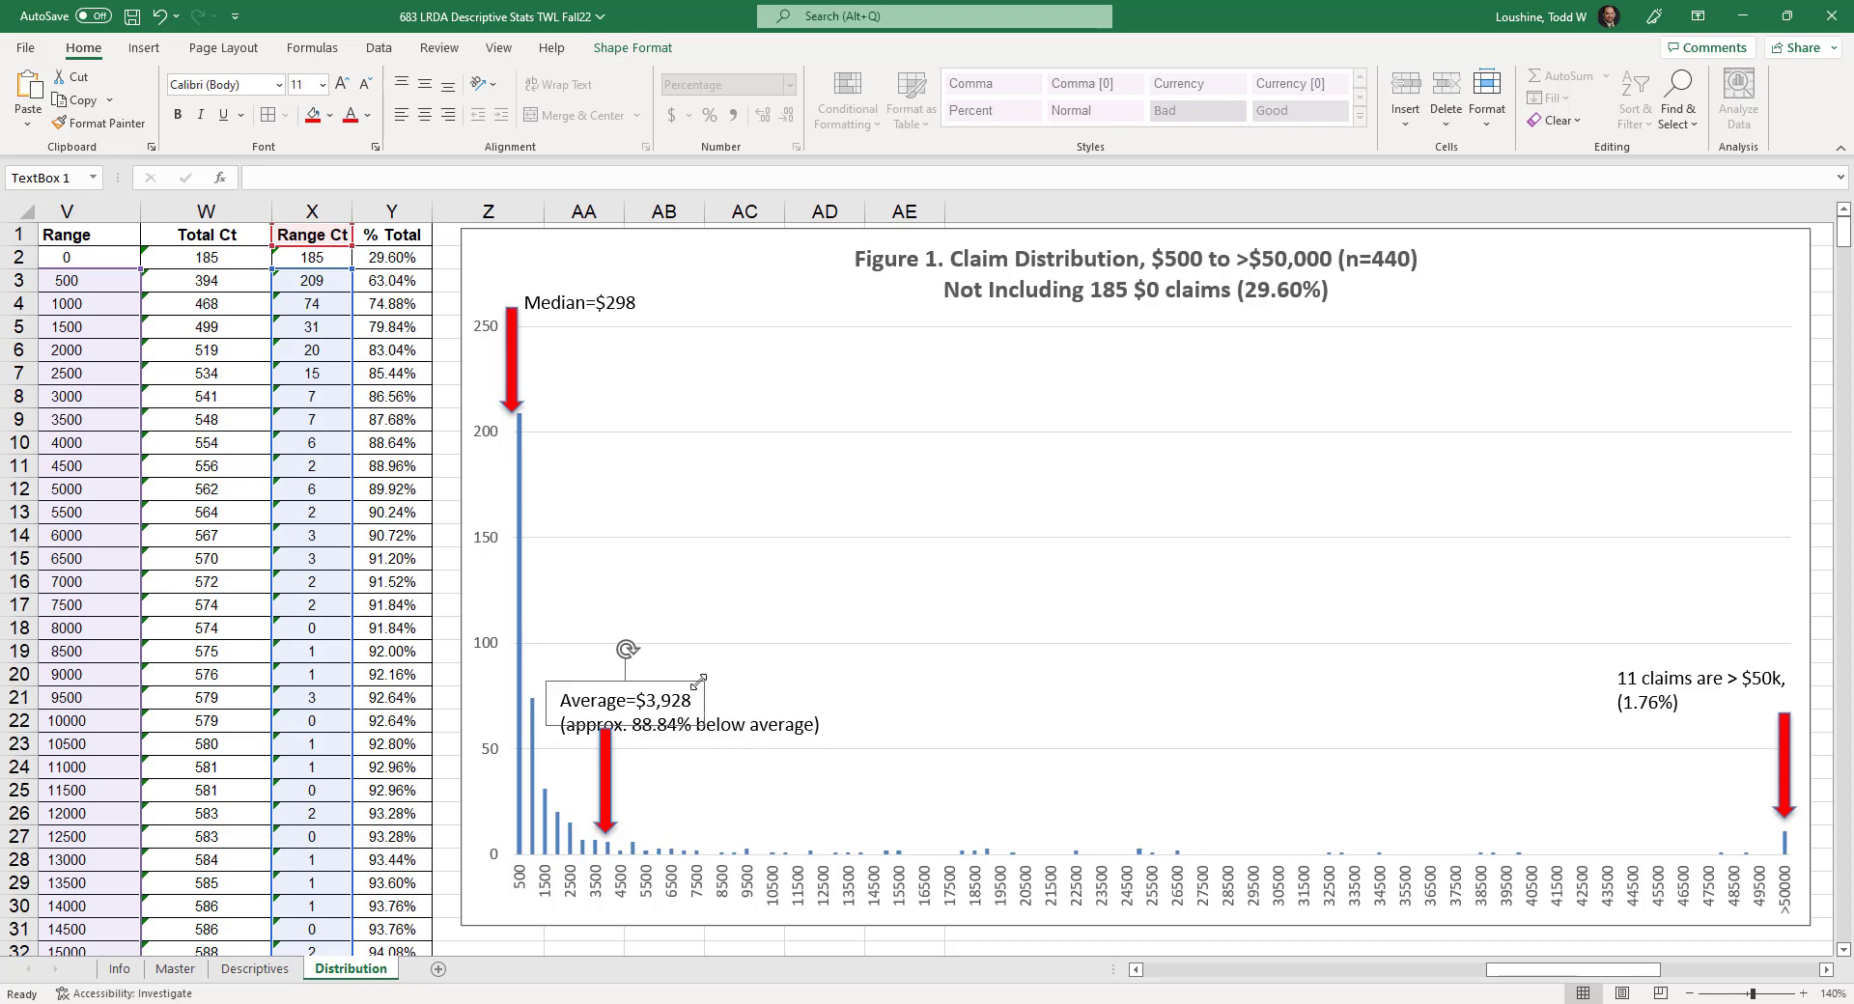
pyautogui.moveTo(706, 726); pyautogui.dragTo(832, 744)
pyautogui.moveTo(760, 682); pyautogui.dragTo(766, 662)
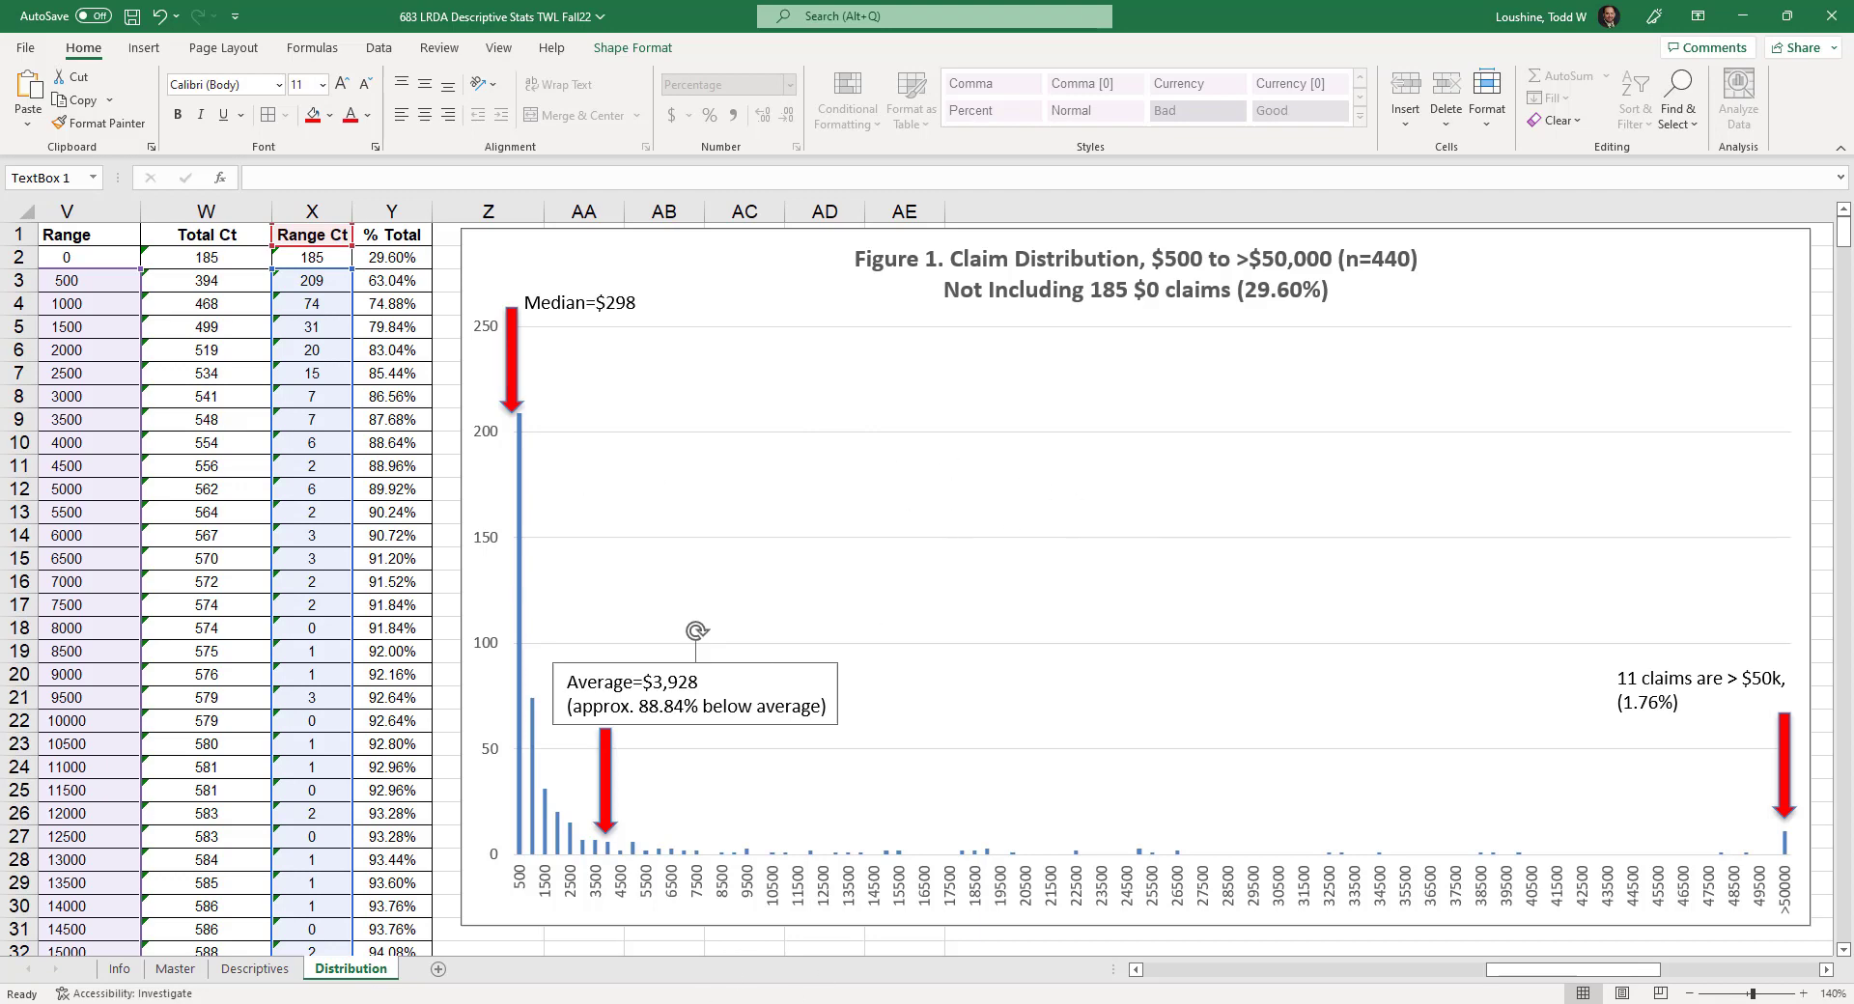
# - Examine the example claim distribution chart's titles and axis labels in the 483 Assistance workbook, and return to the 683 LRDA workbook
pyautogui.click(783, 1003)
pyautogui.click(739, 978)
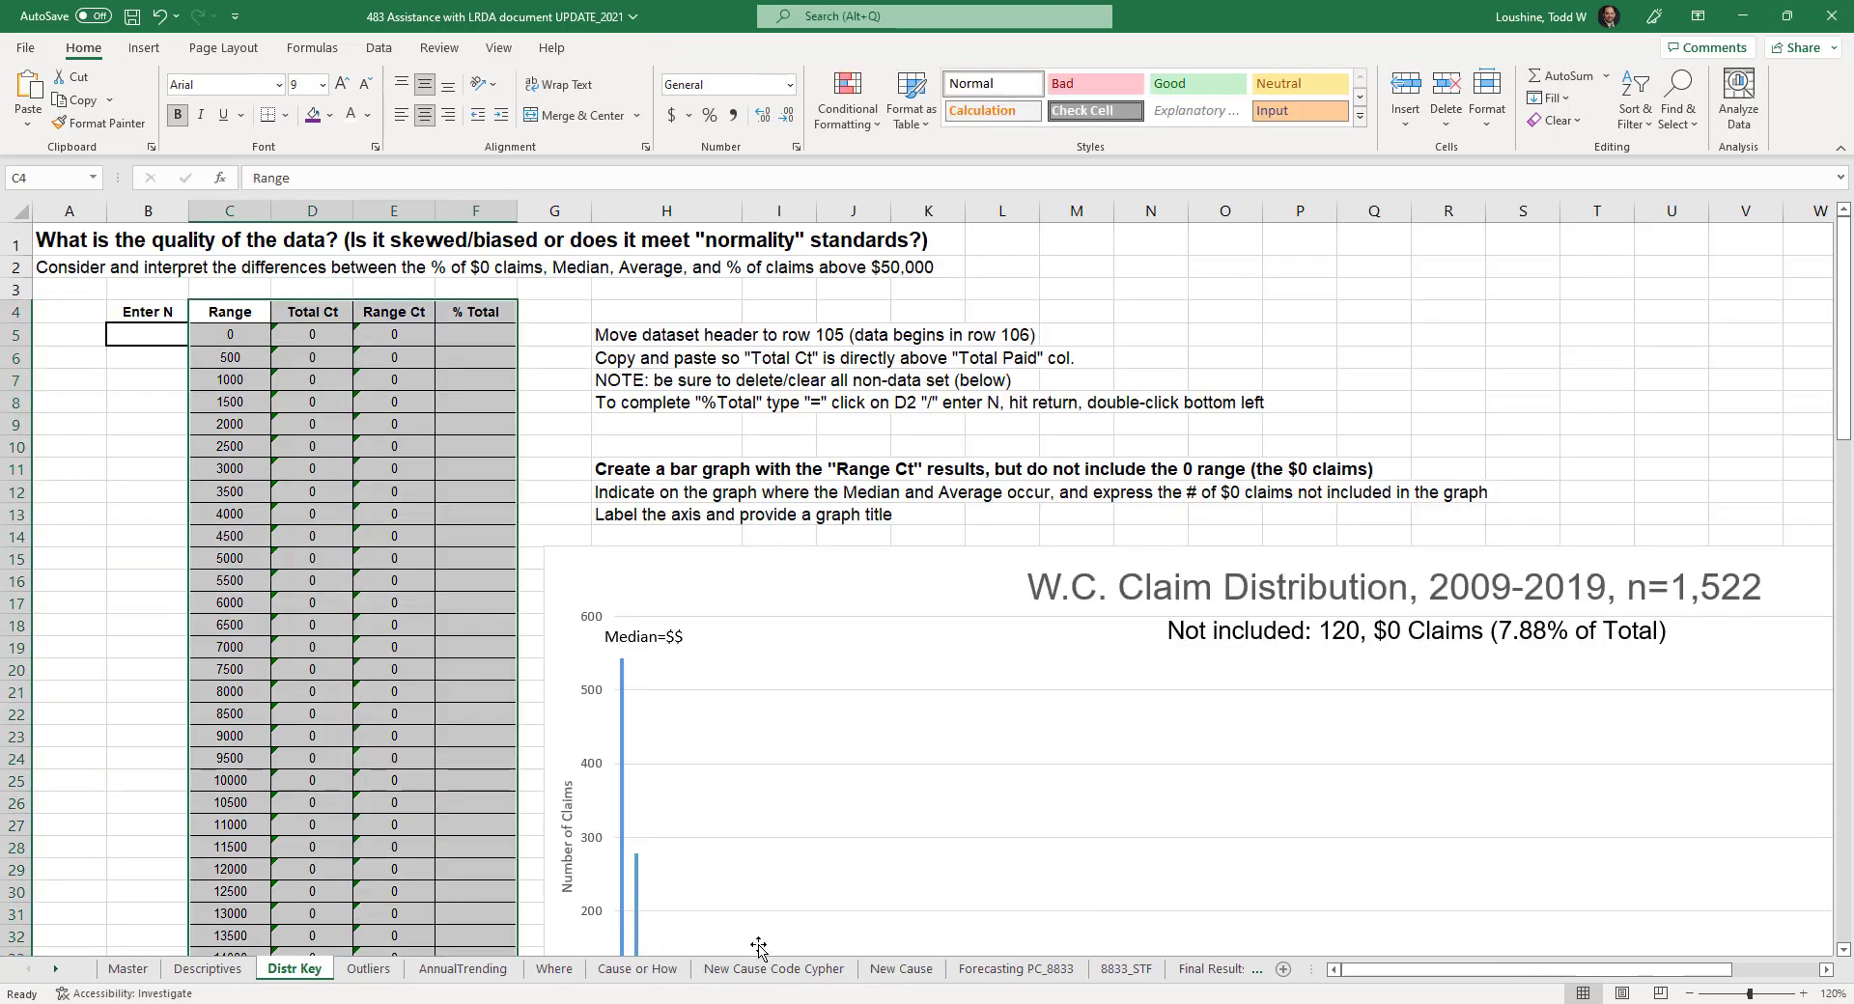
pyautogui.scroll(-4, 759, 948)
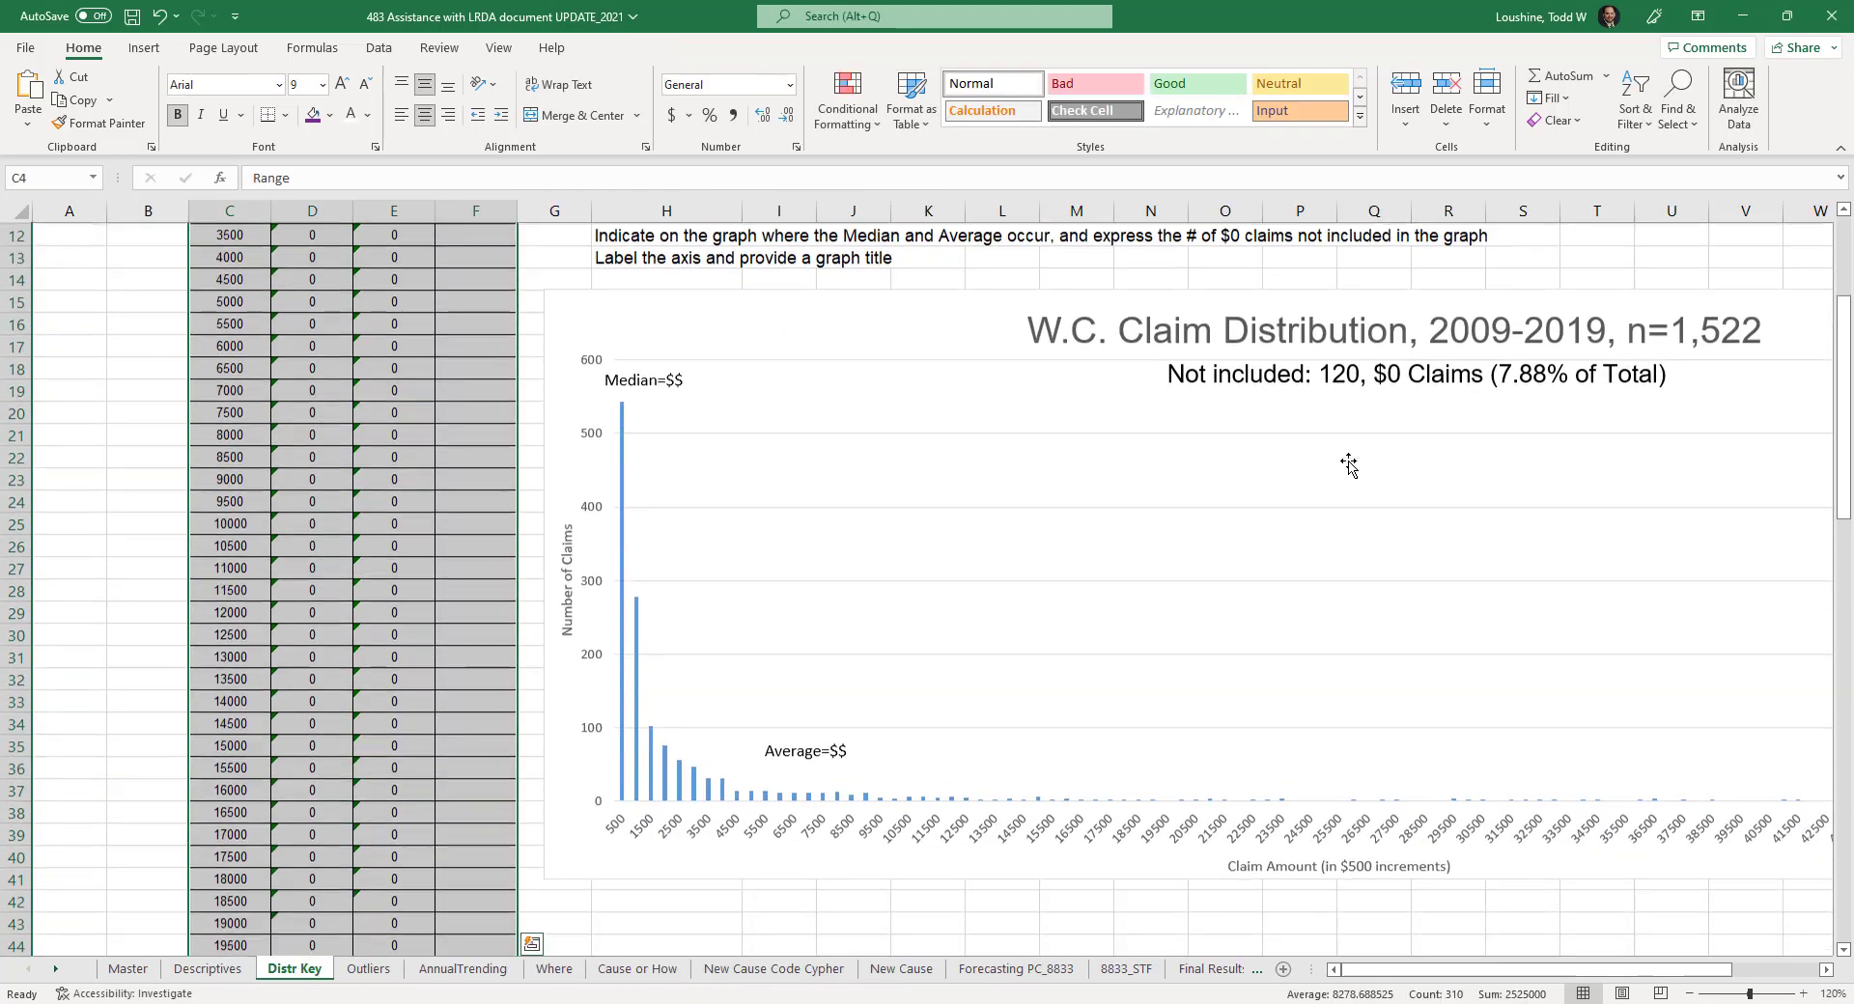
pyautogui.scroll(-1, 1350, 464)
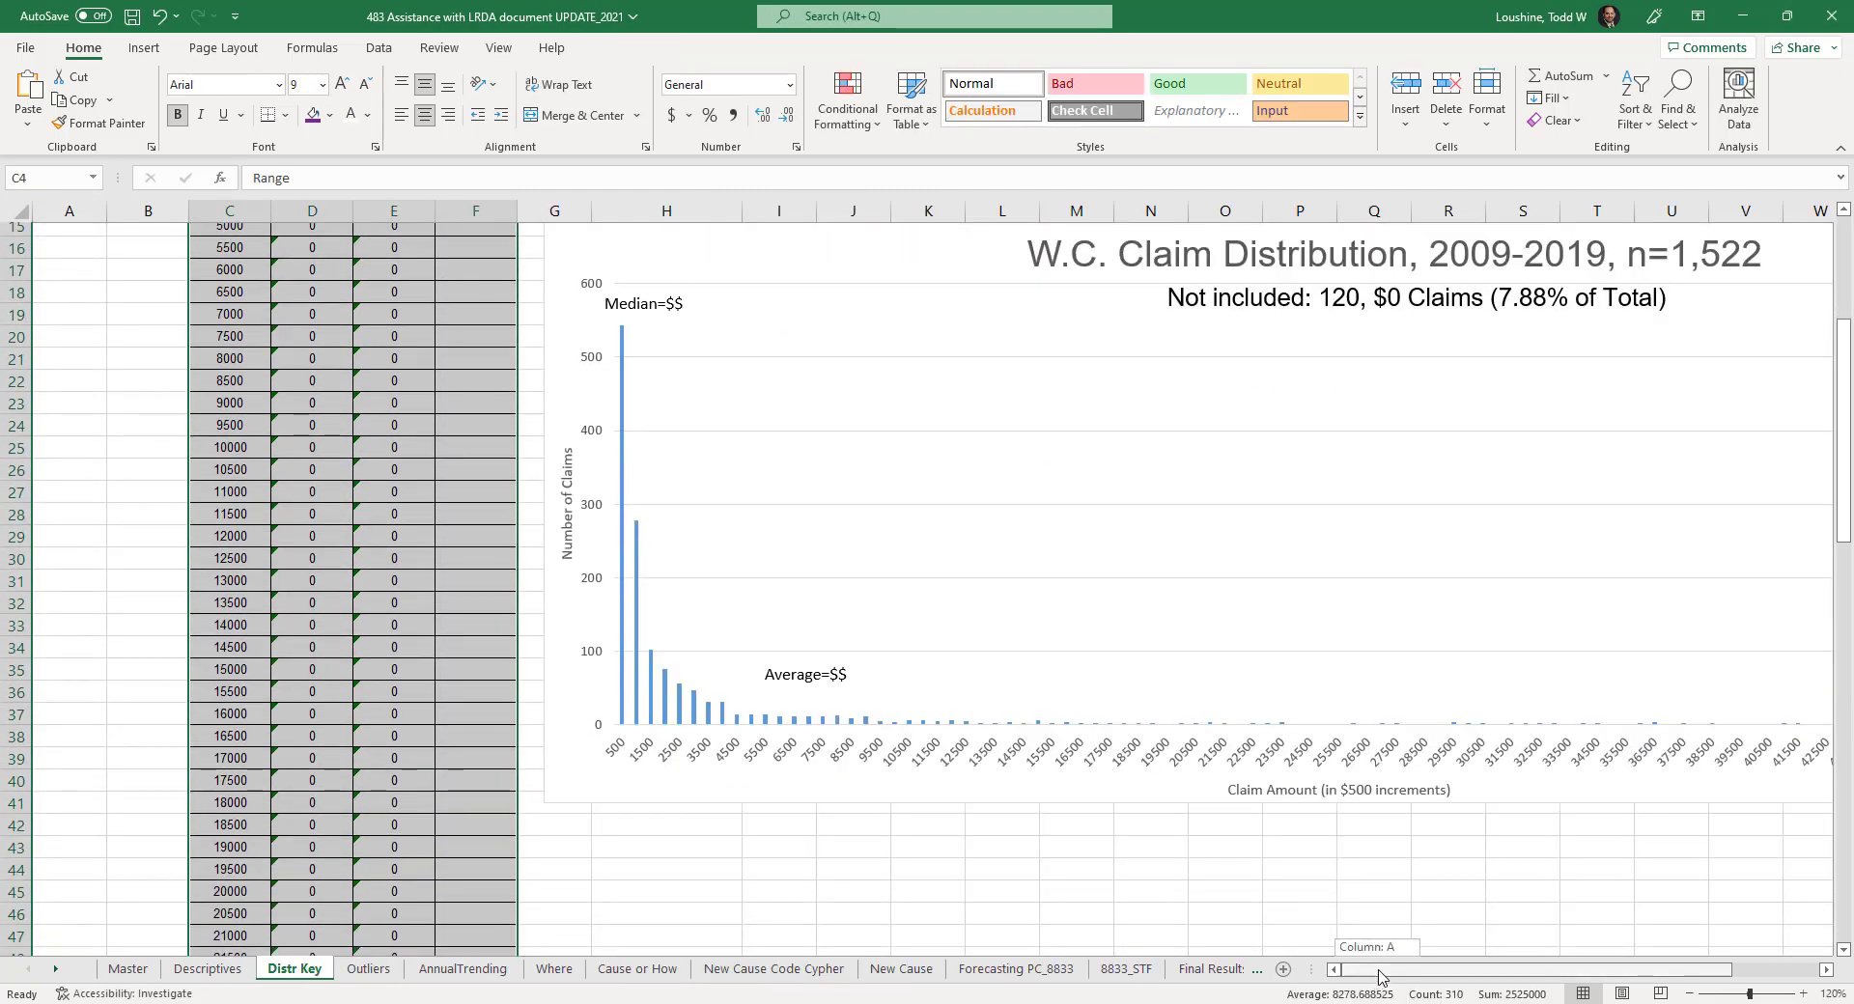
pyautogui.moveTo(1379, 976); pyautogui.dragTo(1458, 964)
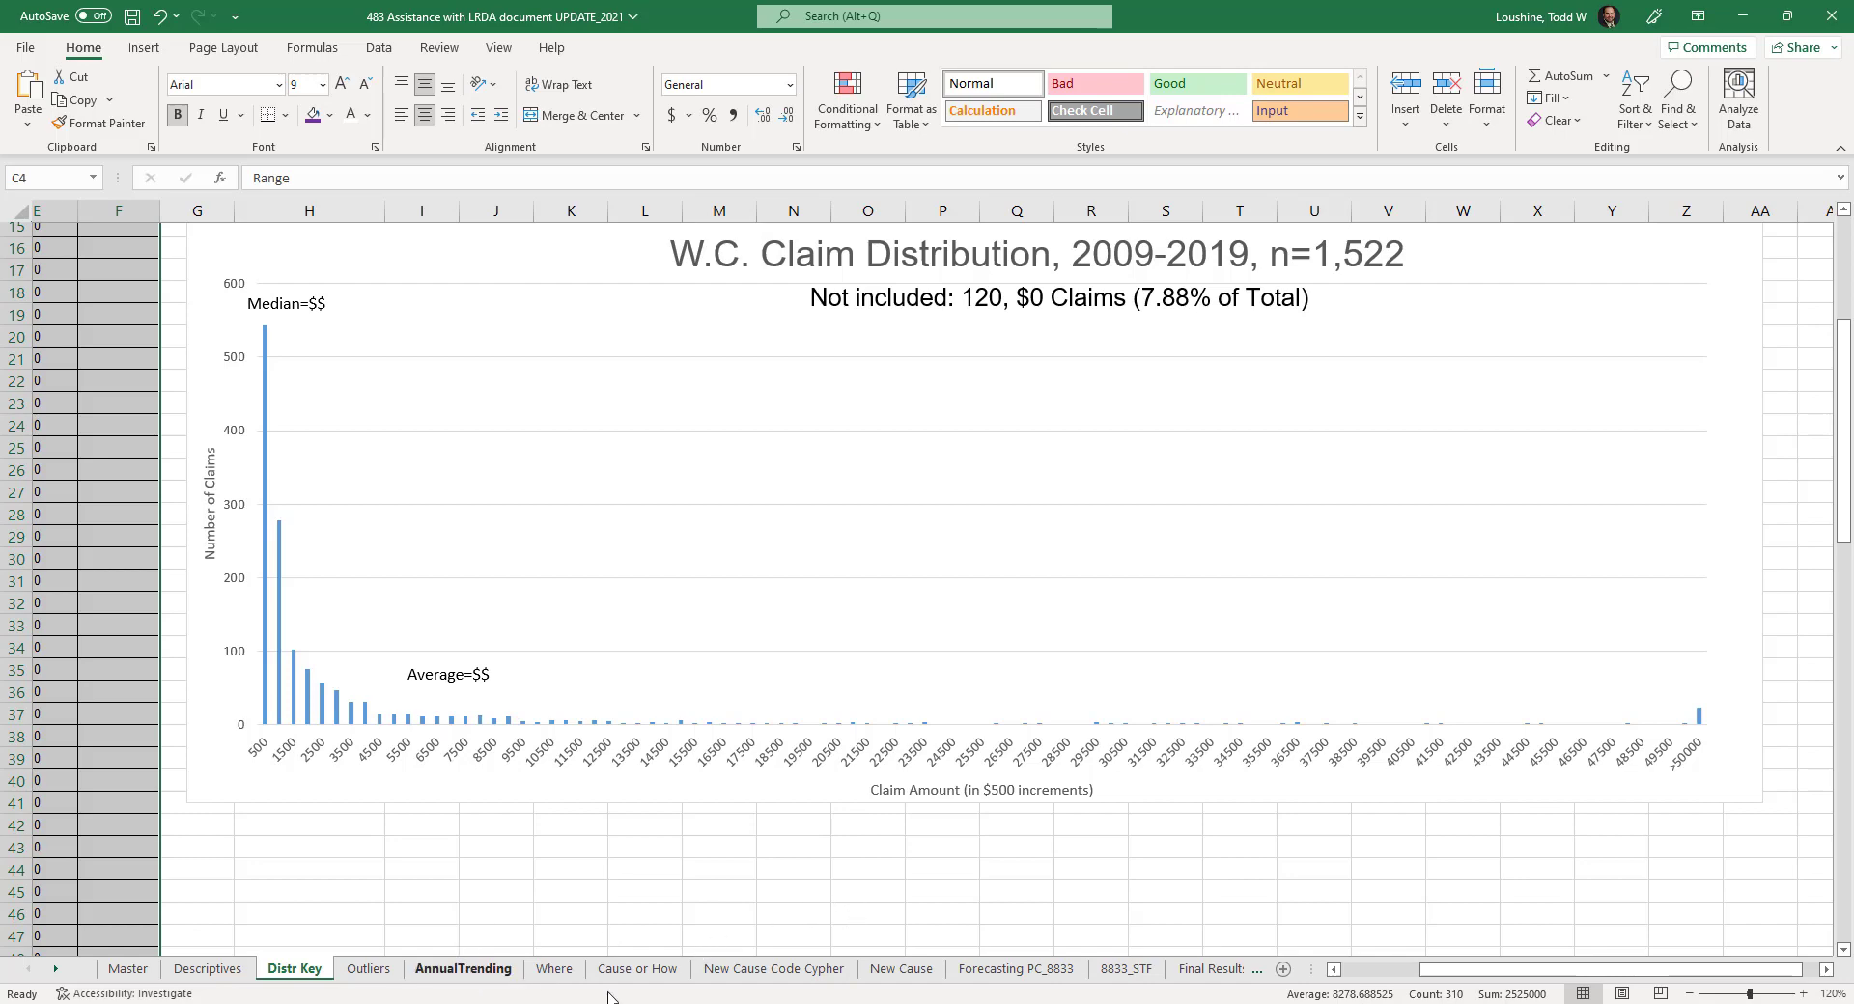
pyautogui.click(782, 1003)
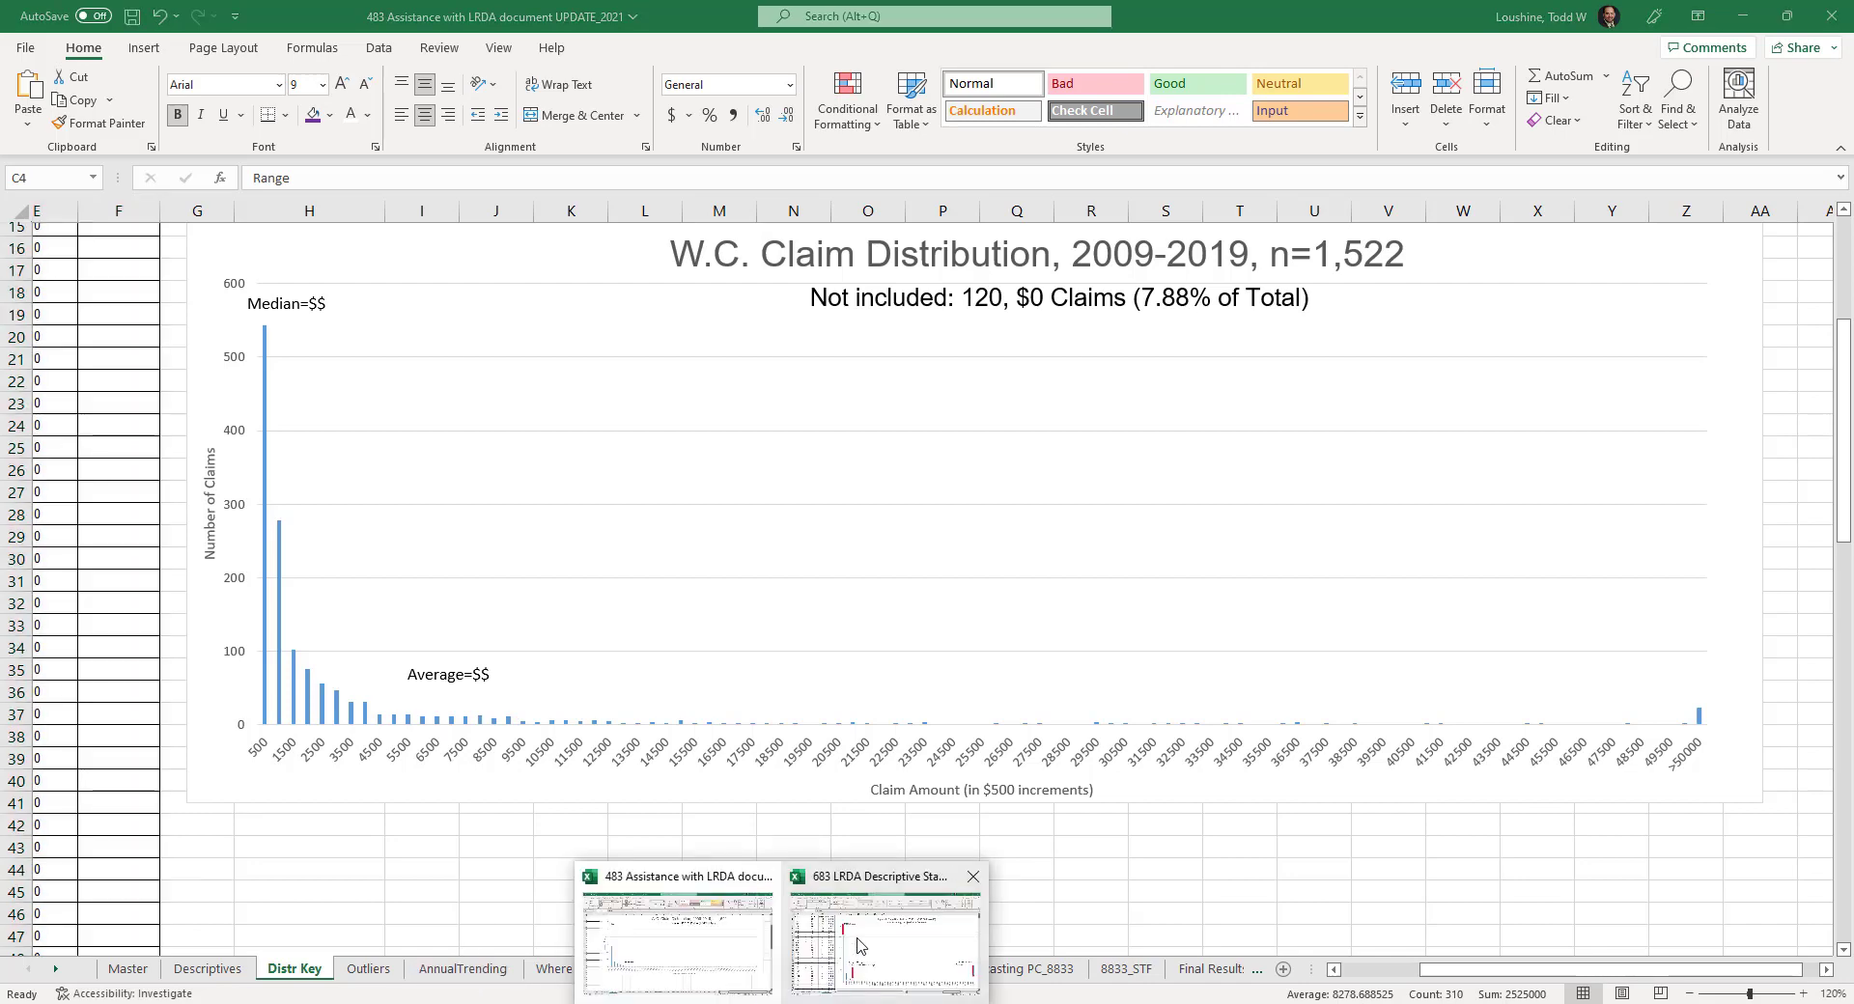
pyautogui.click(862, 945)
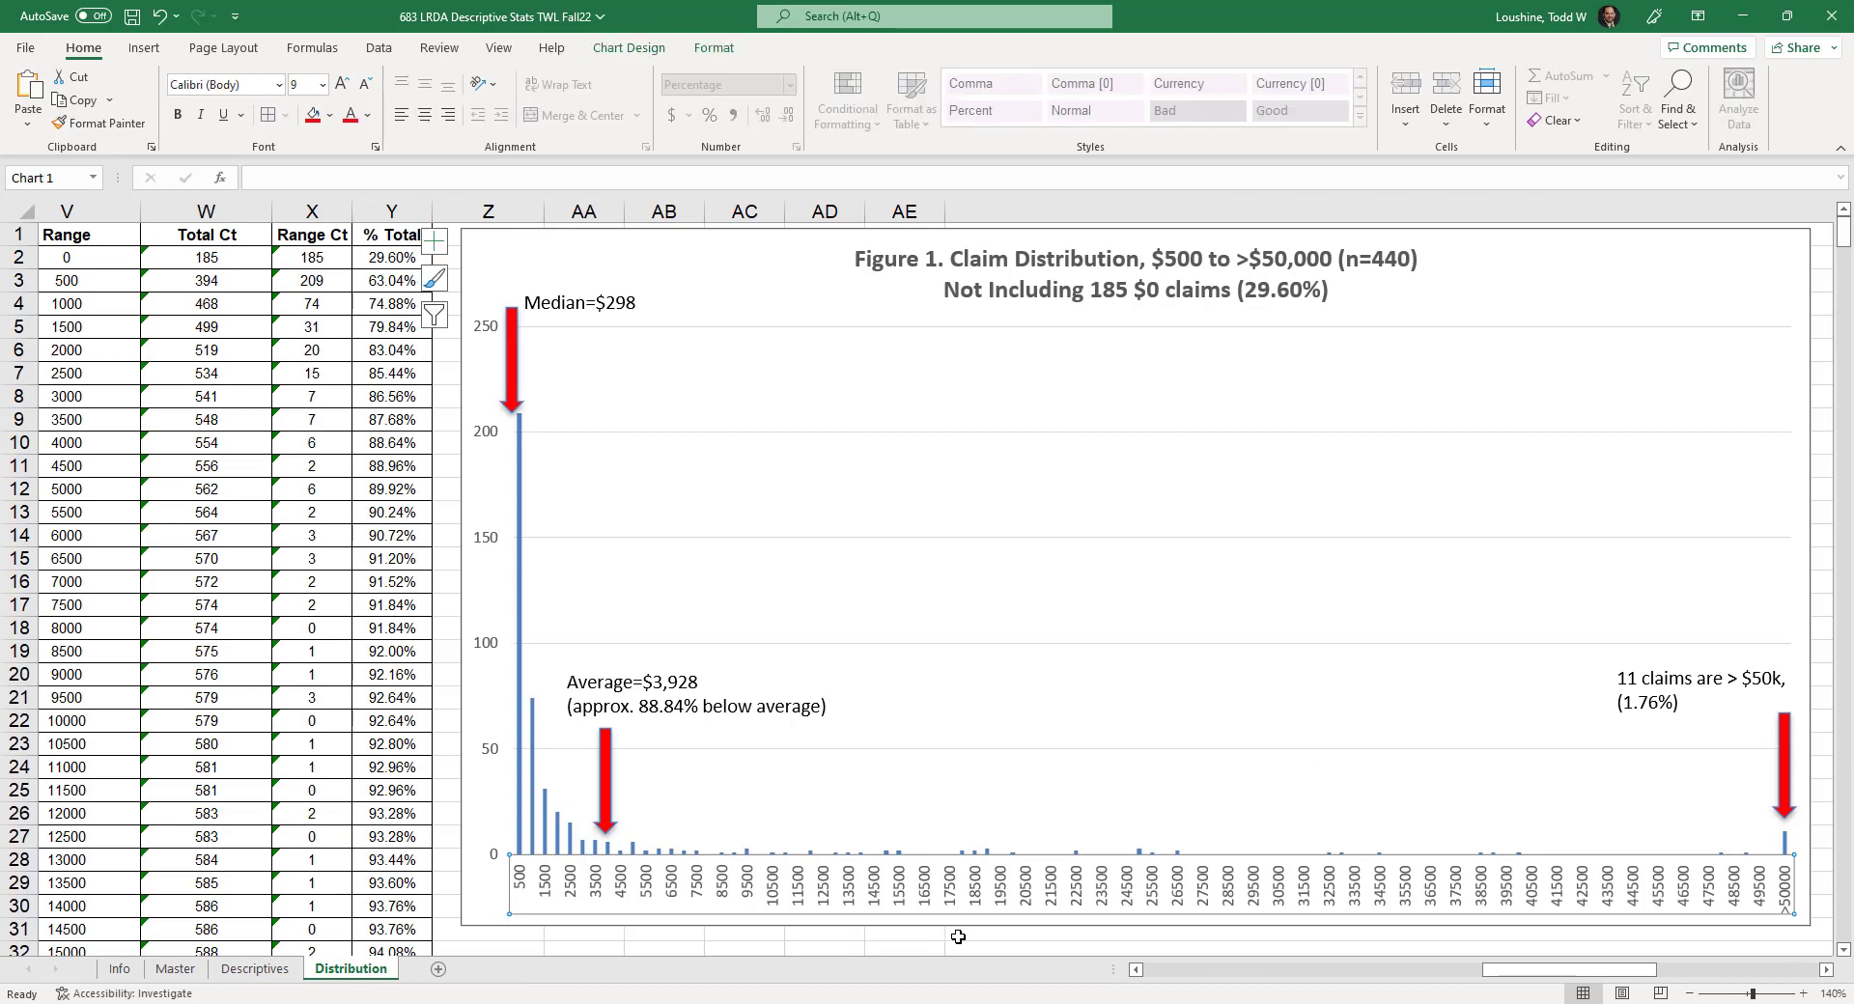
# - Set the number category of the chart's horizontal axis labels to Currency
pyautogui.rightClick(843, 889)
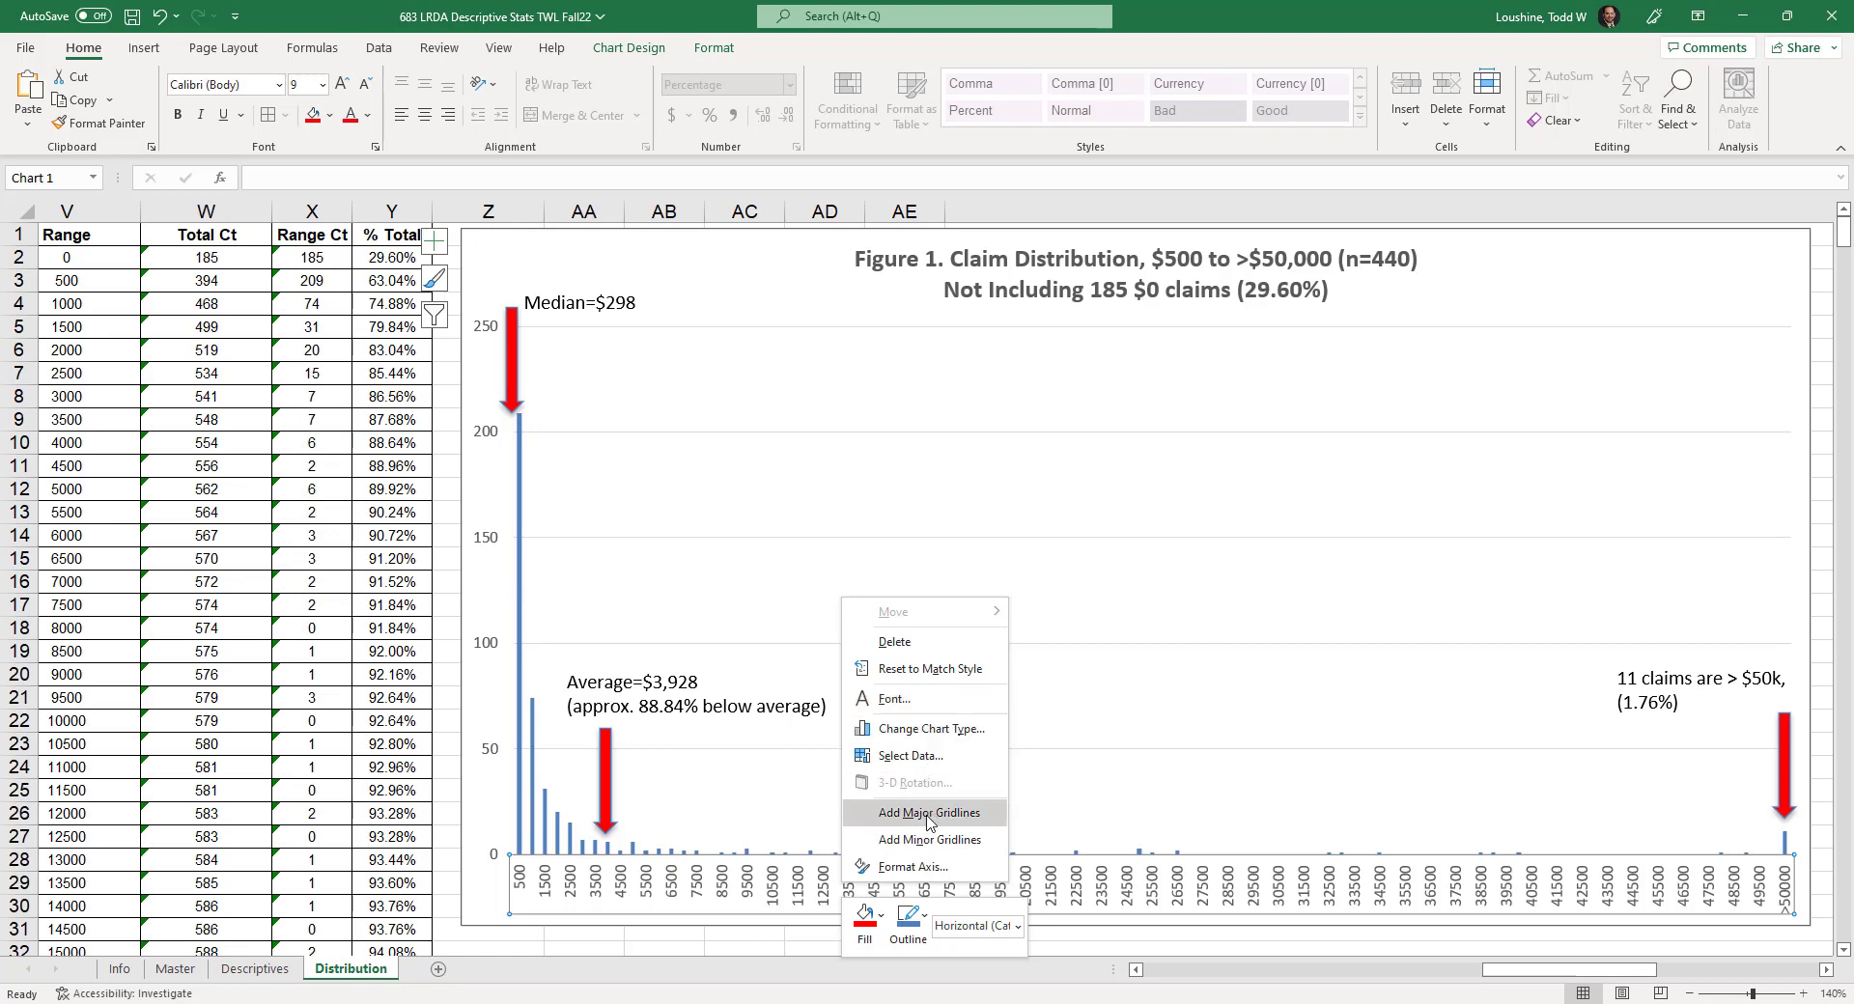
pyautogui.click(916, 867)
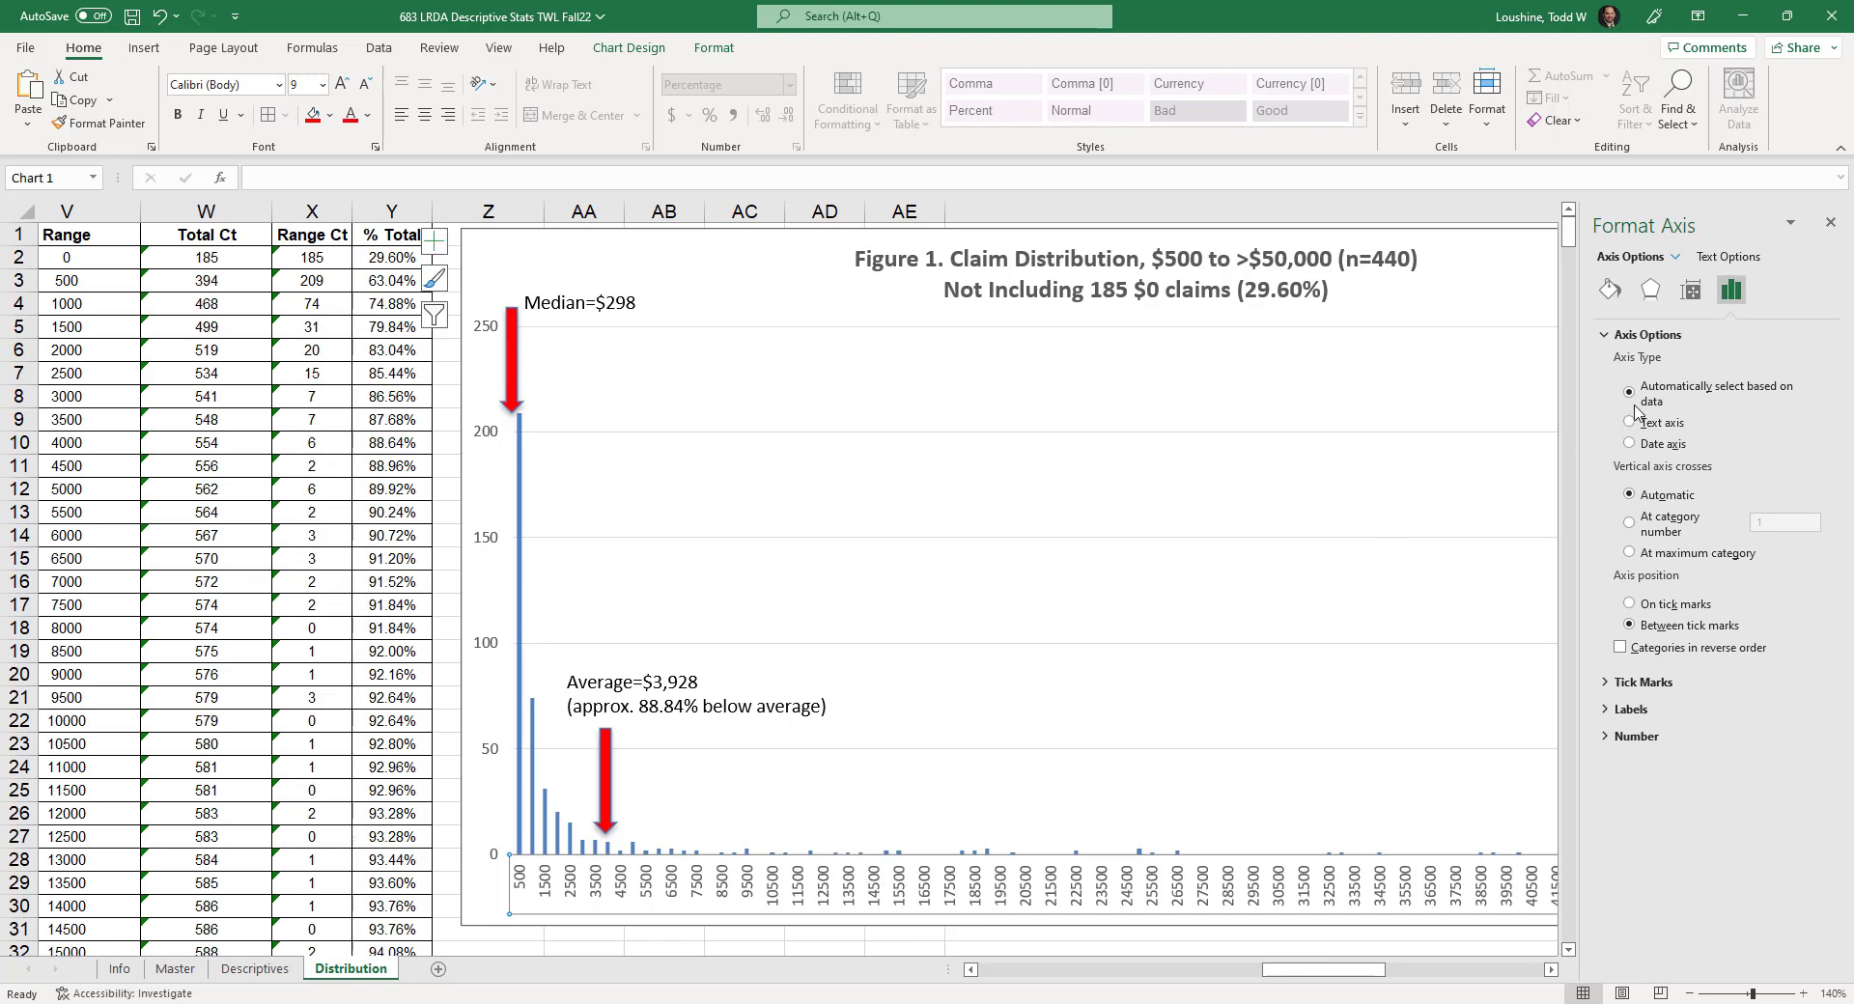
pyautogui.click(1625, 710)
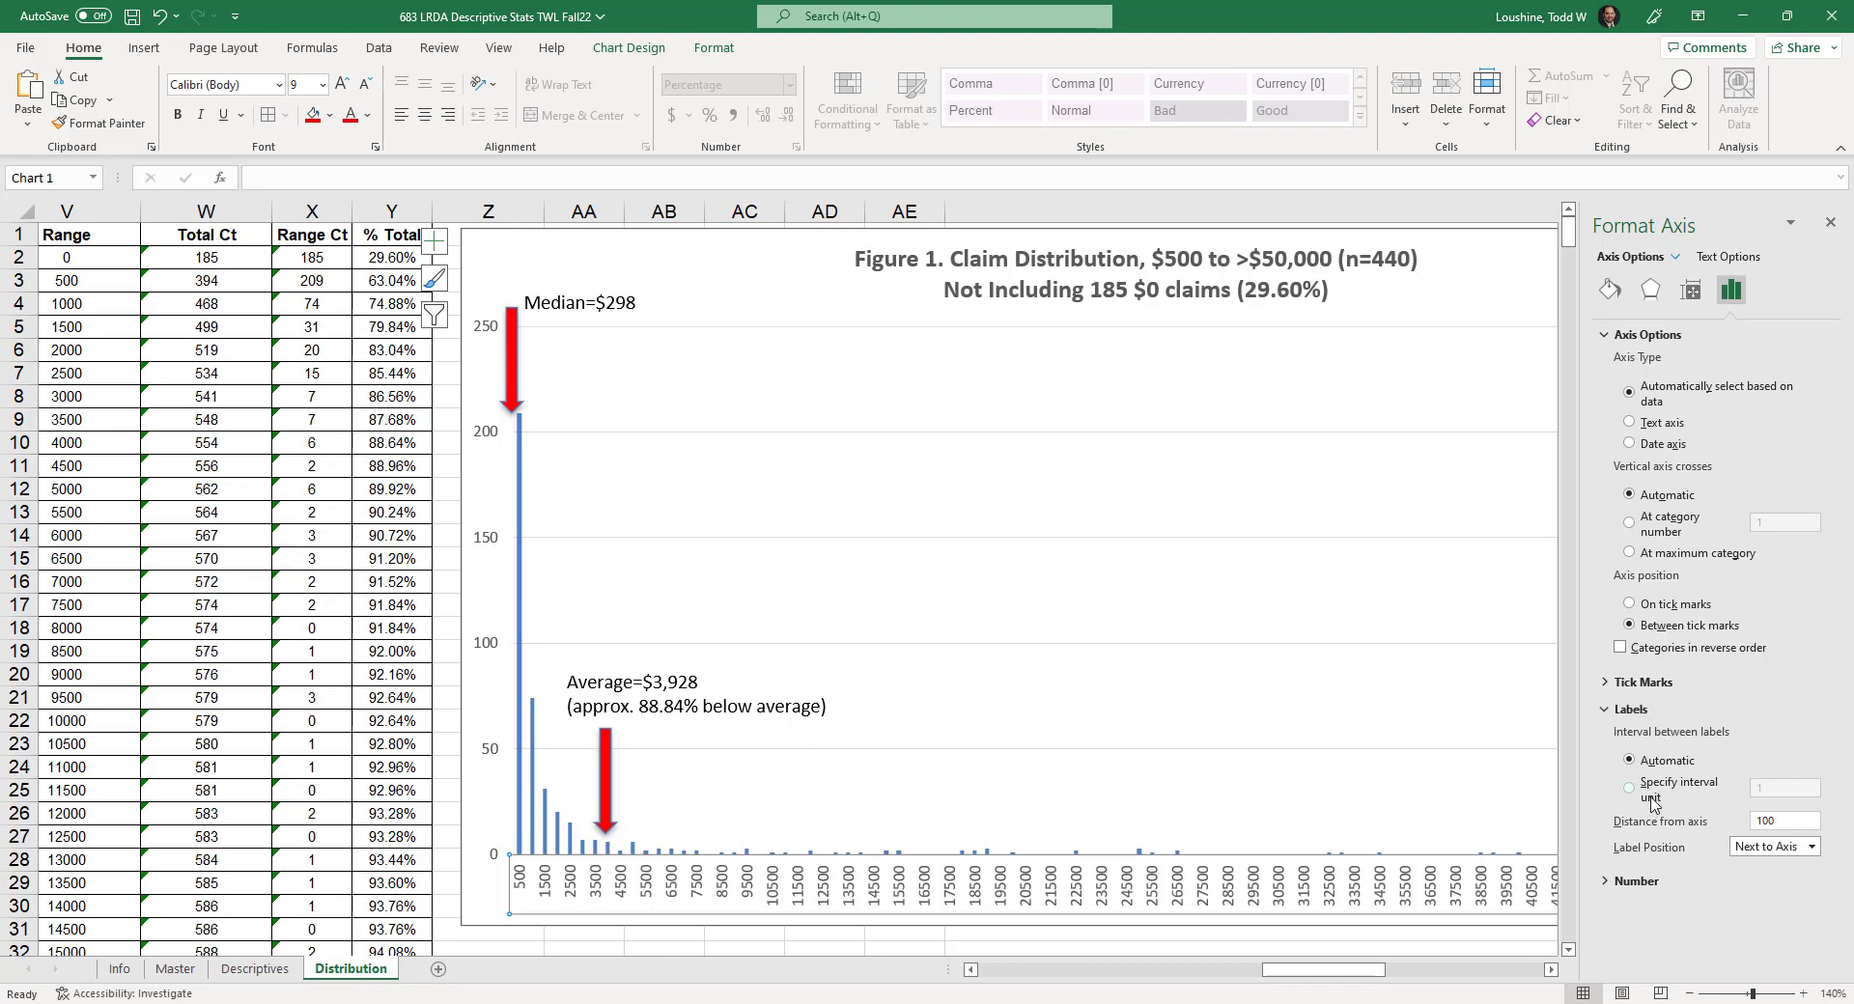
pyautogui.click(1625, 882)
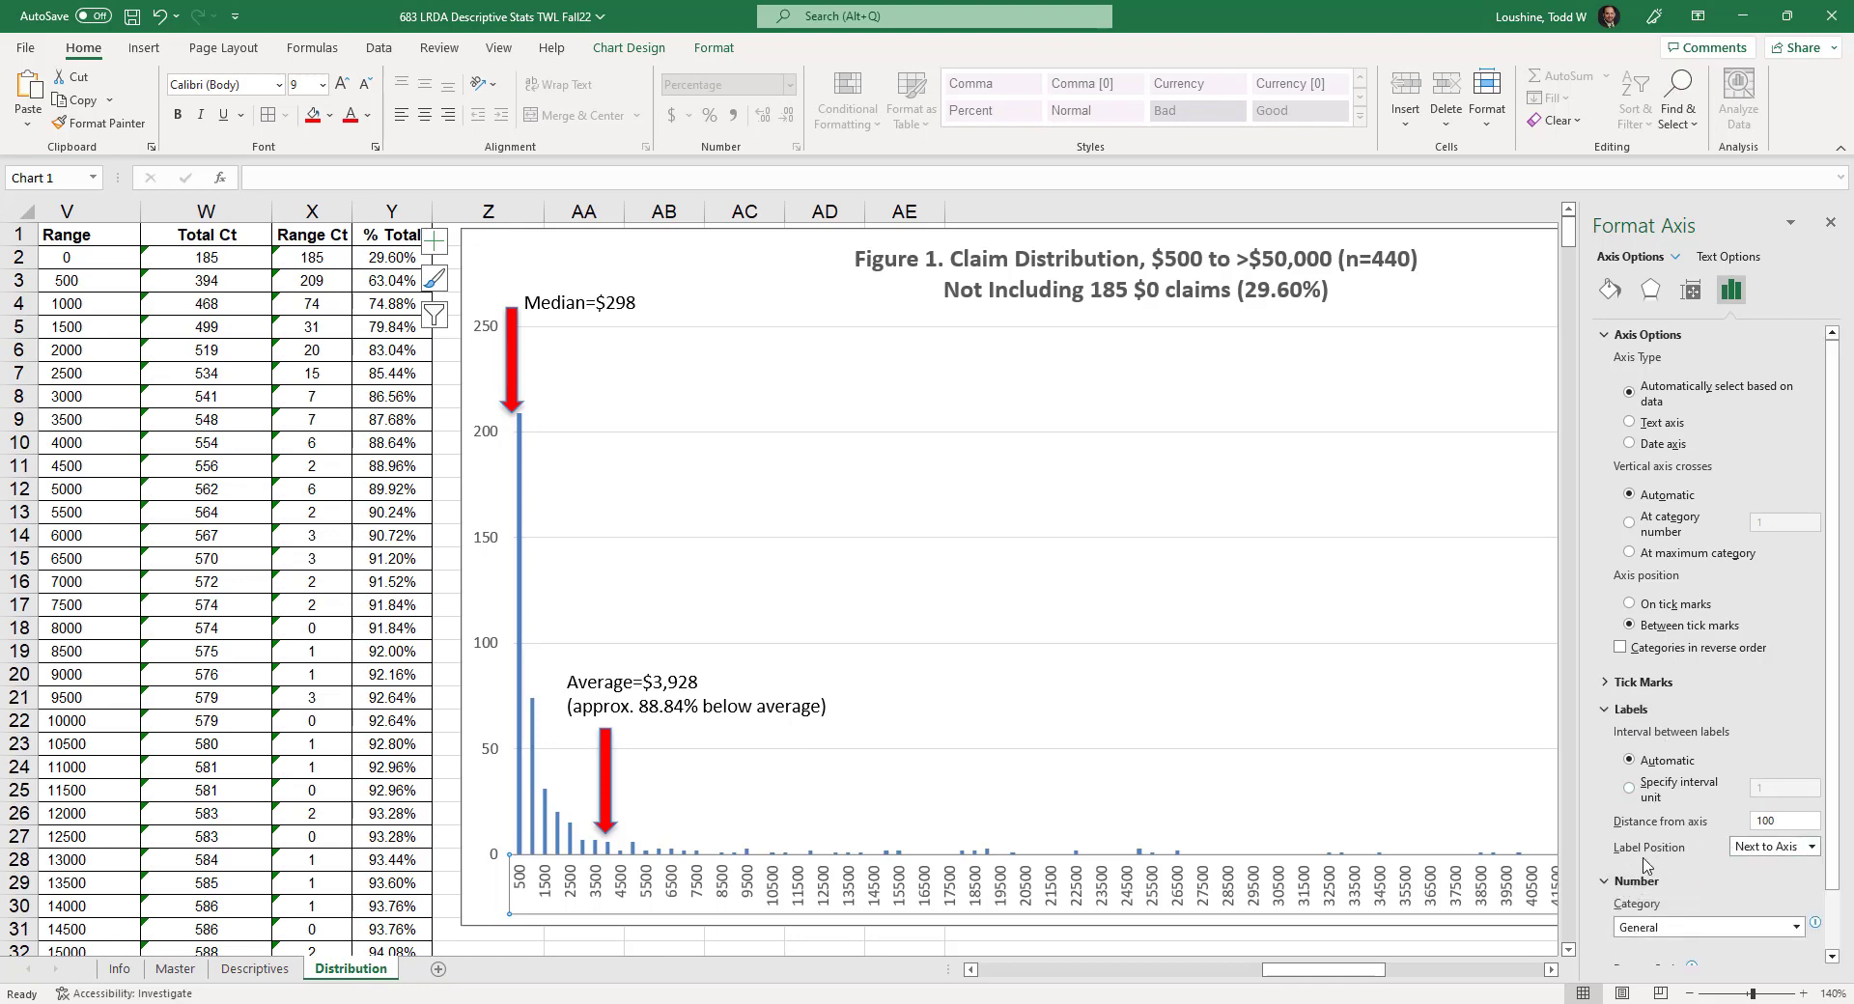
pyautogui.click(1800, 885)
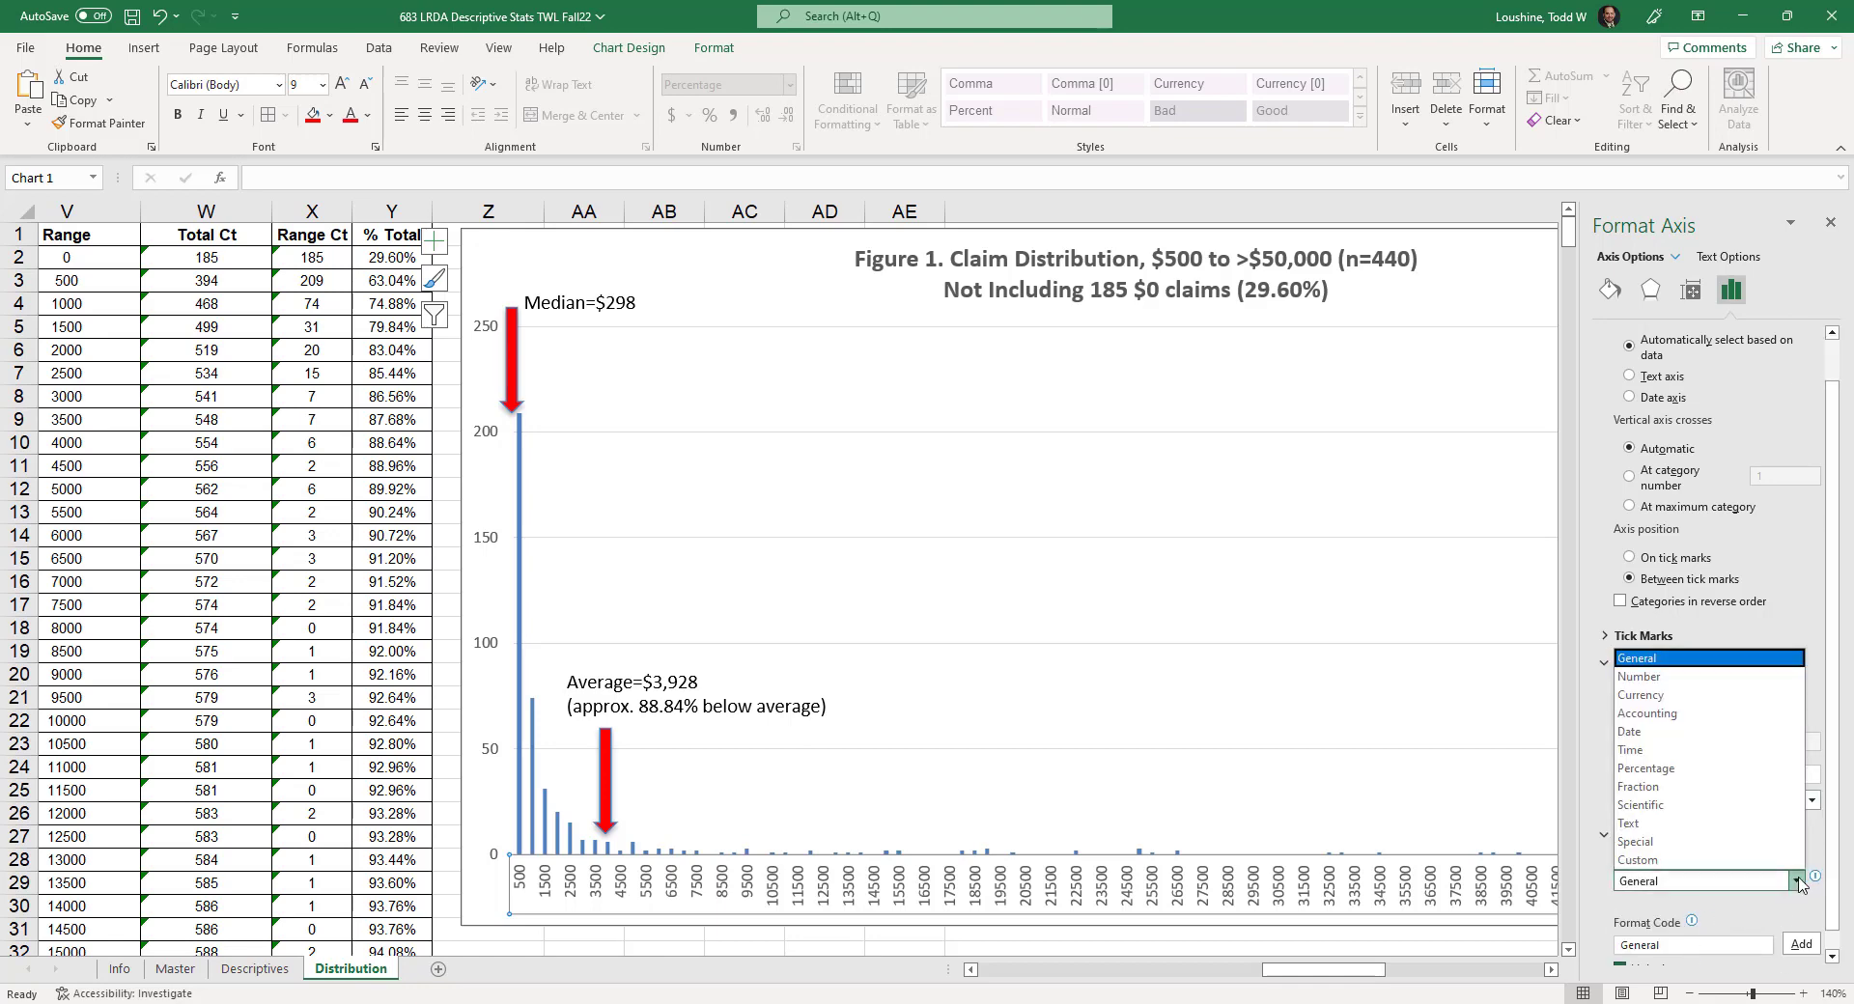
pyautogui.click(1668, 694)
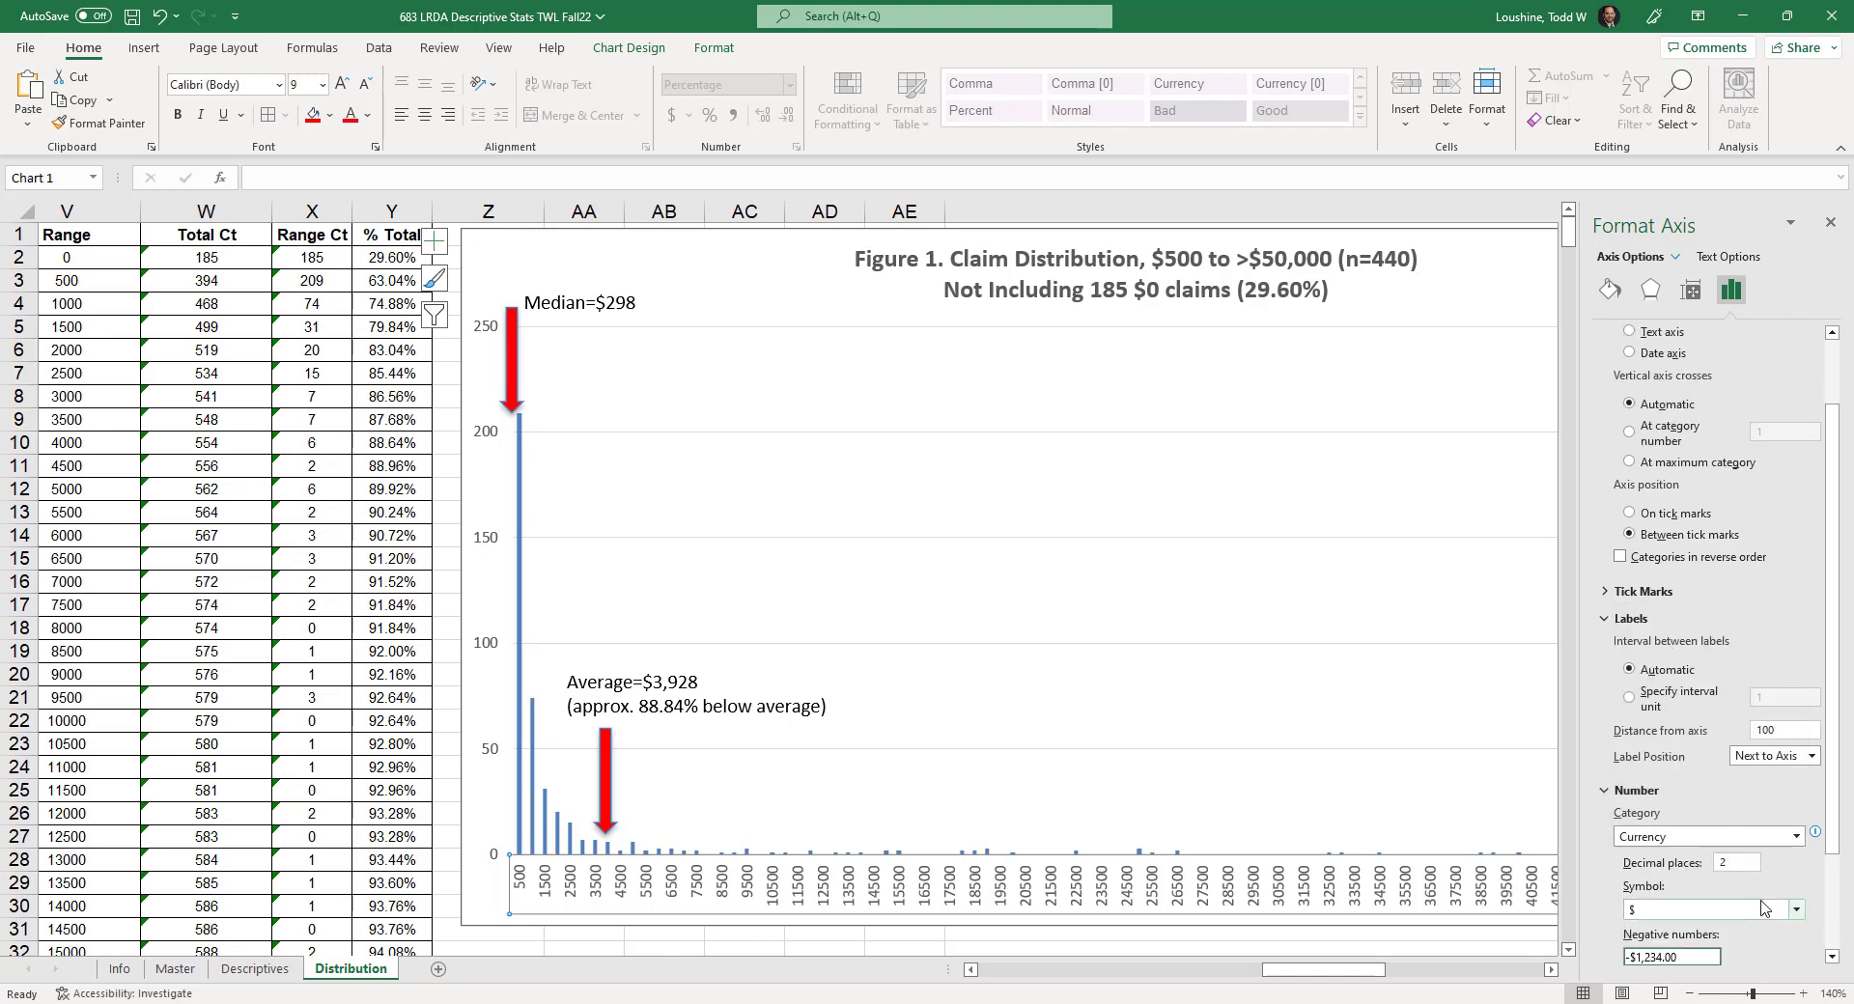
# - Set the horizontal axis currency format to 0 decimal places and close the axis formatting
pyautogui.click(1739, 864)
pyautogui.write('0')
pyautogui.scroll(-3, 1767, 864)
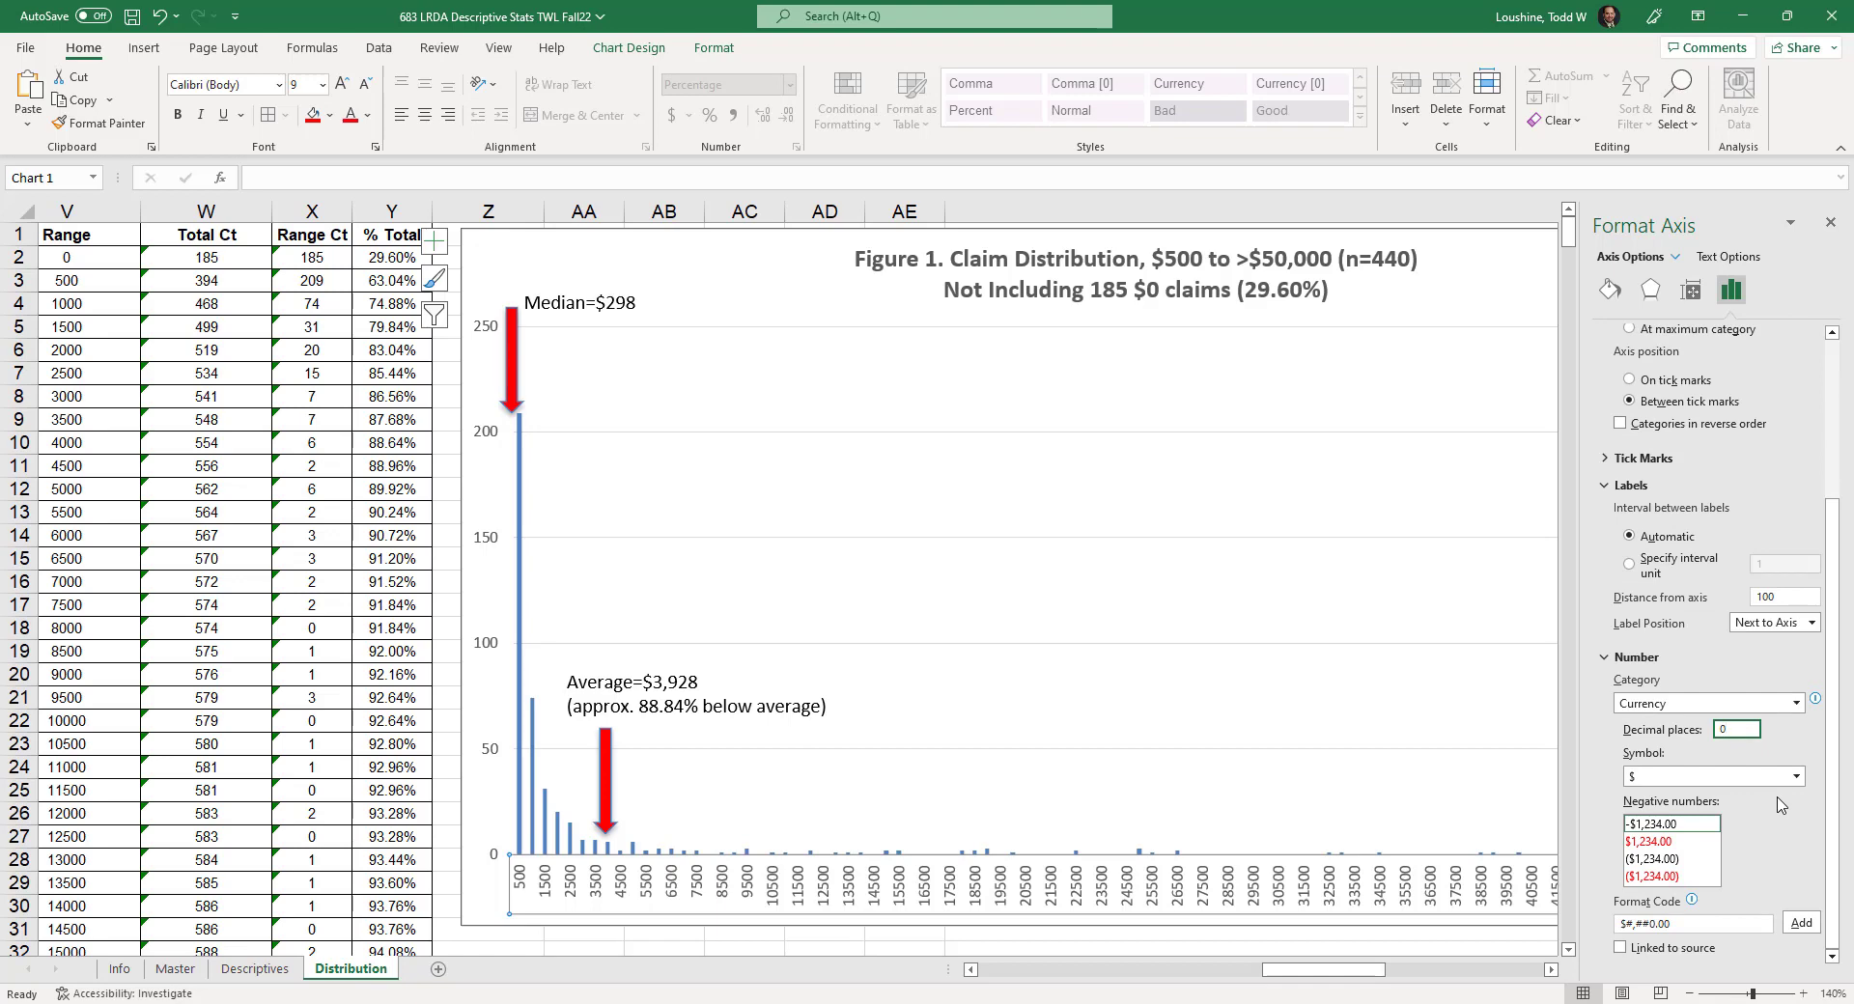
pyautogui.scroll(2, 1782, 805)
pyautogui.scroll(-1, 1777, 805)
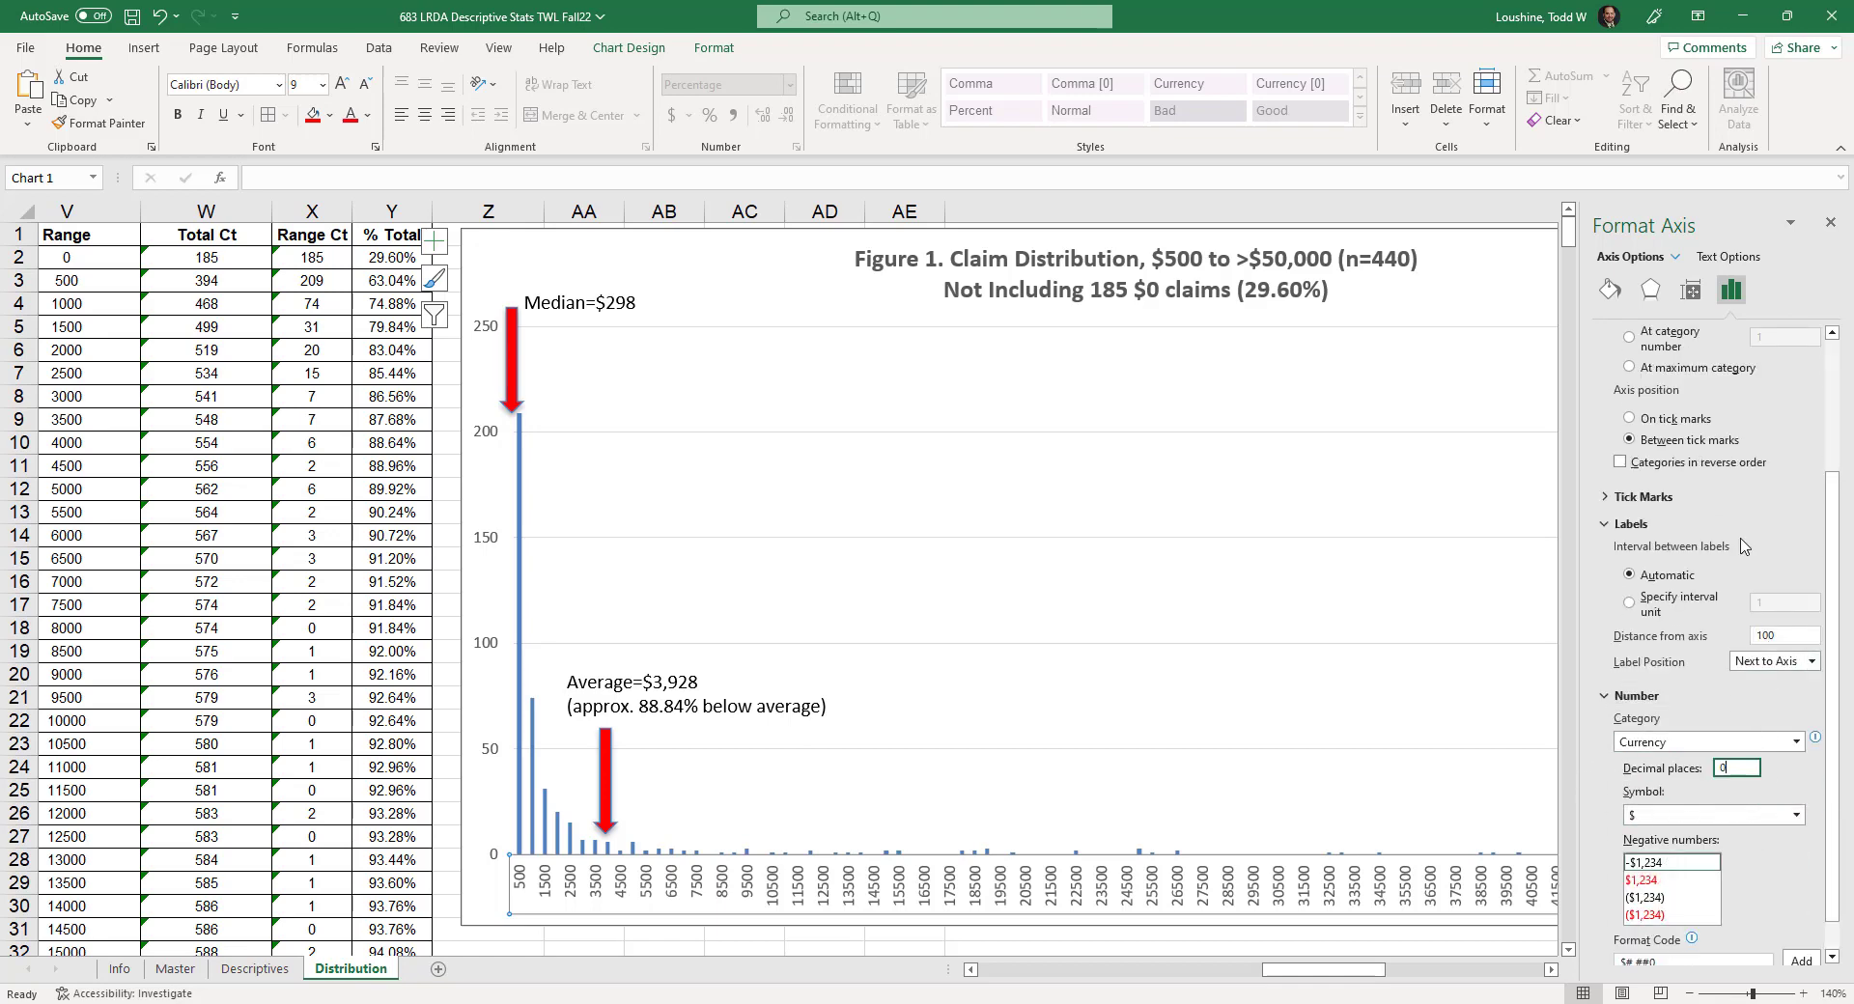
pyautogui.click(1830, 223)
# - Make the claim distribution chart slightly taller by extending its lower edge, and deselect it
pyautogui.scroll(-2, 1222, 811)
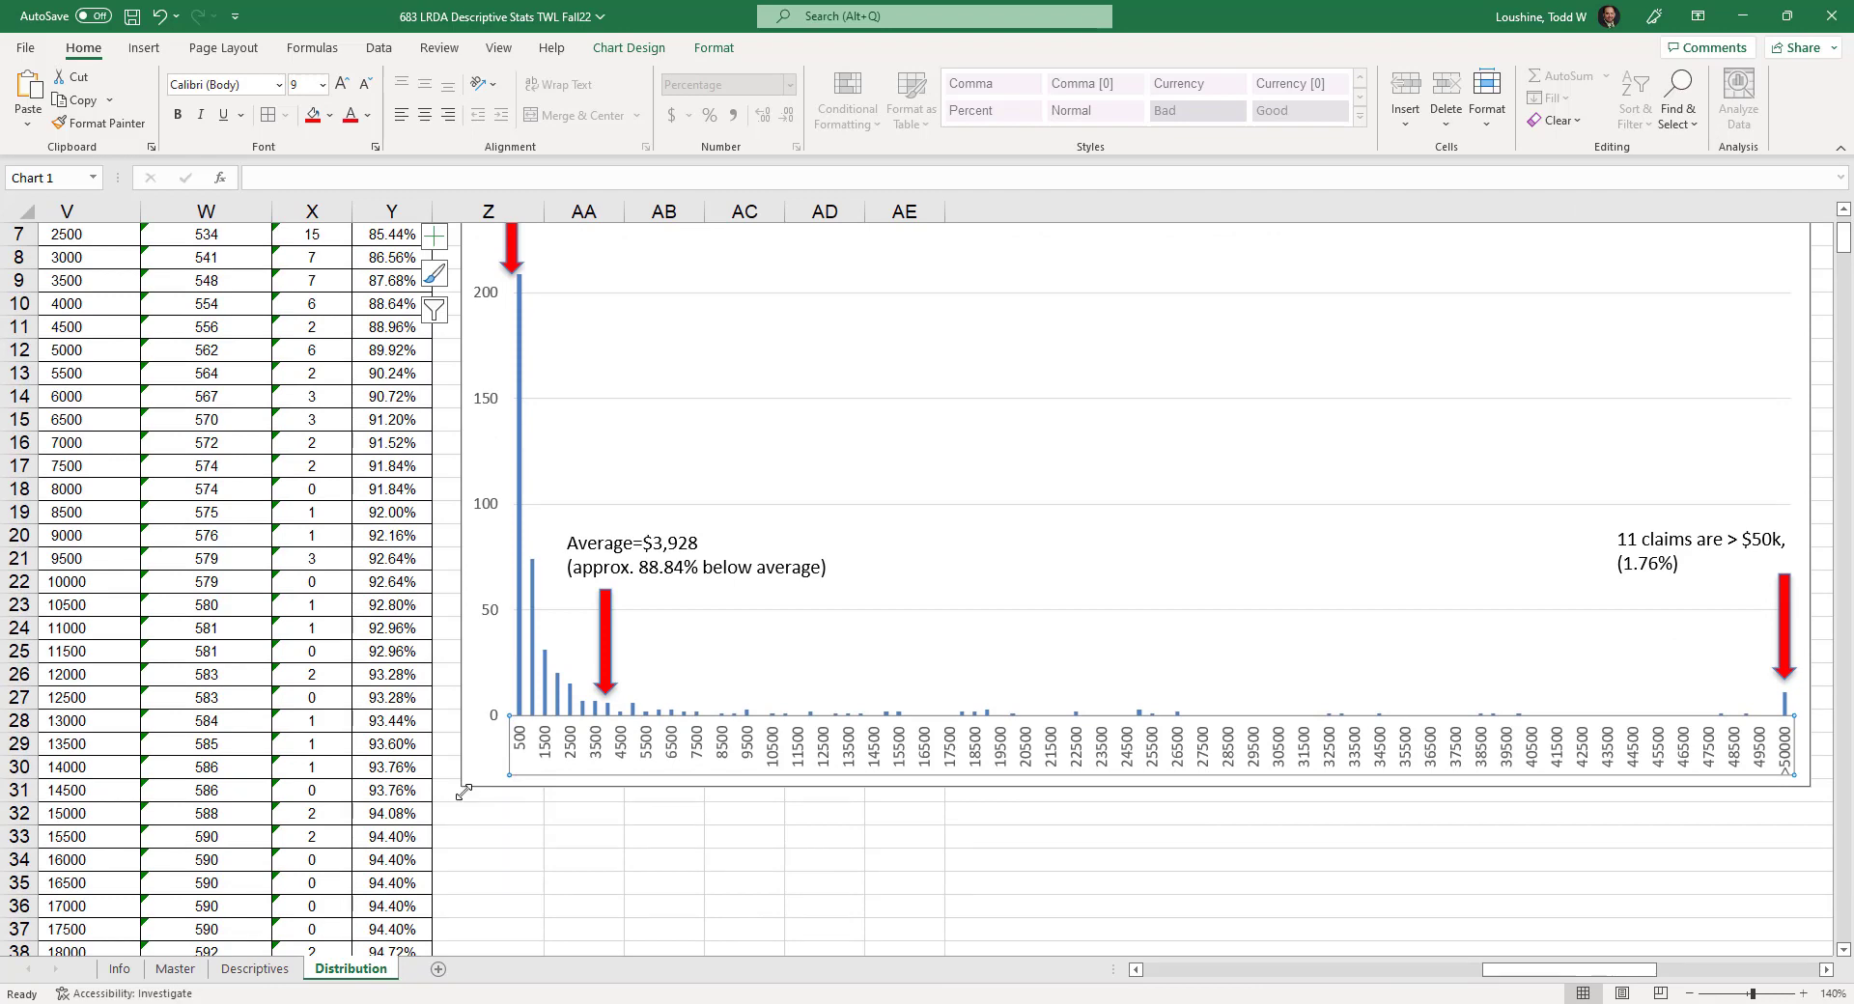
pyautogui.moveTo(461, 788); pyautogui.dragTo(497, 801)
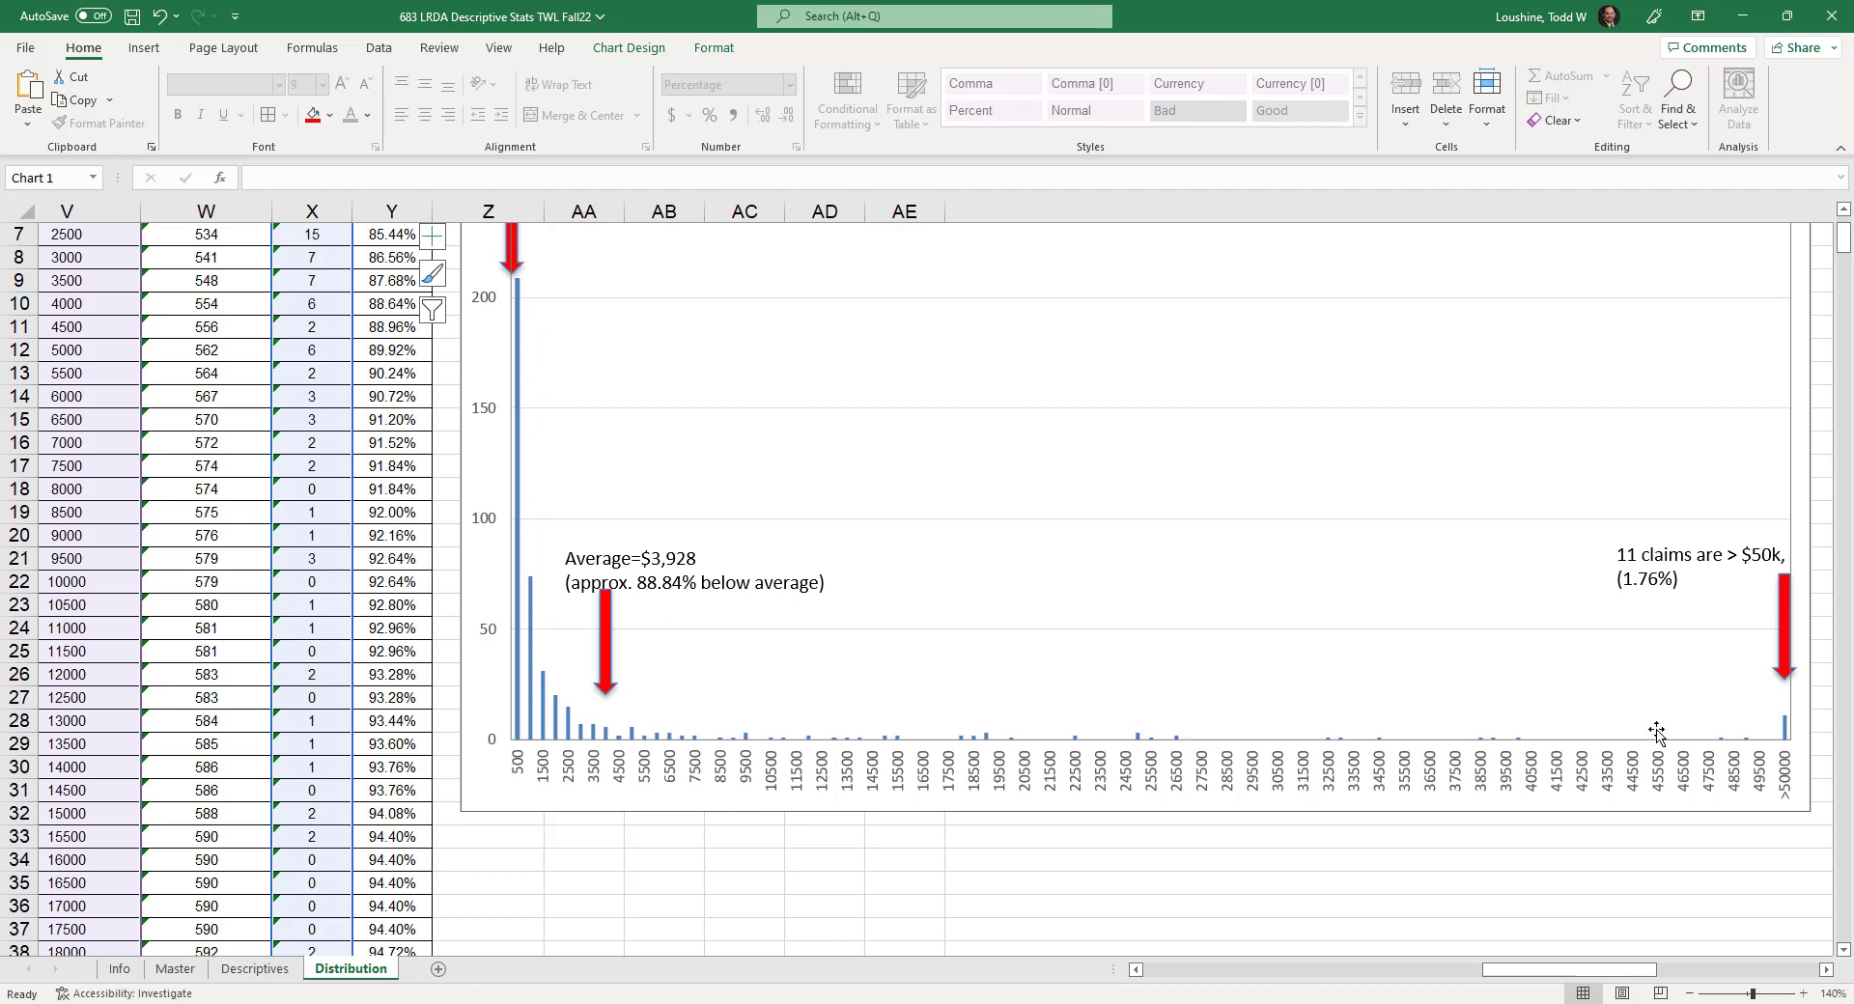
pyautogui.doubleClick(1539, 719)
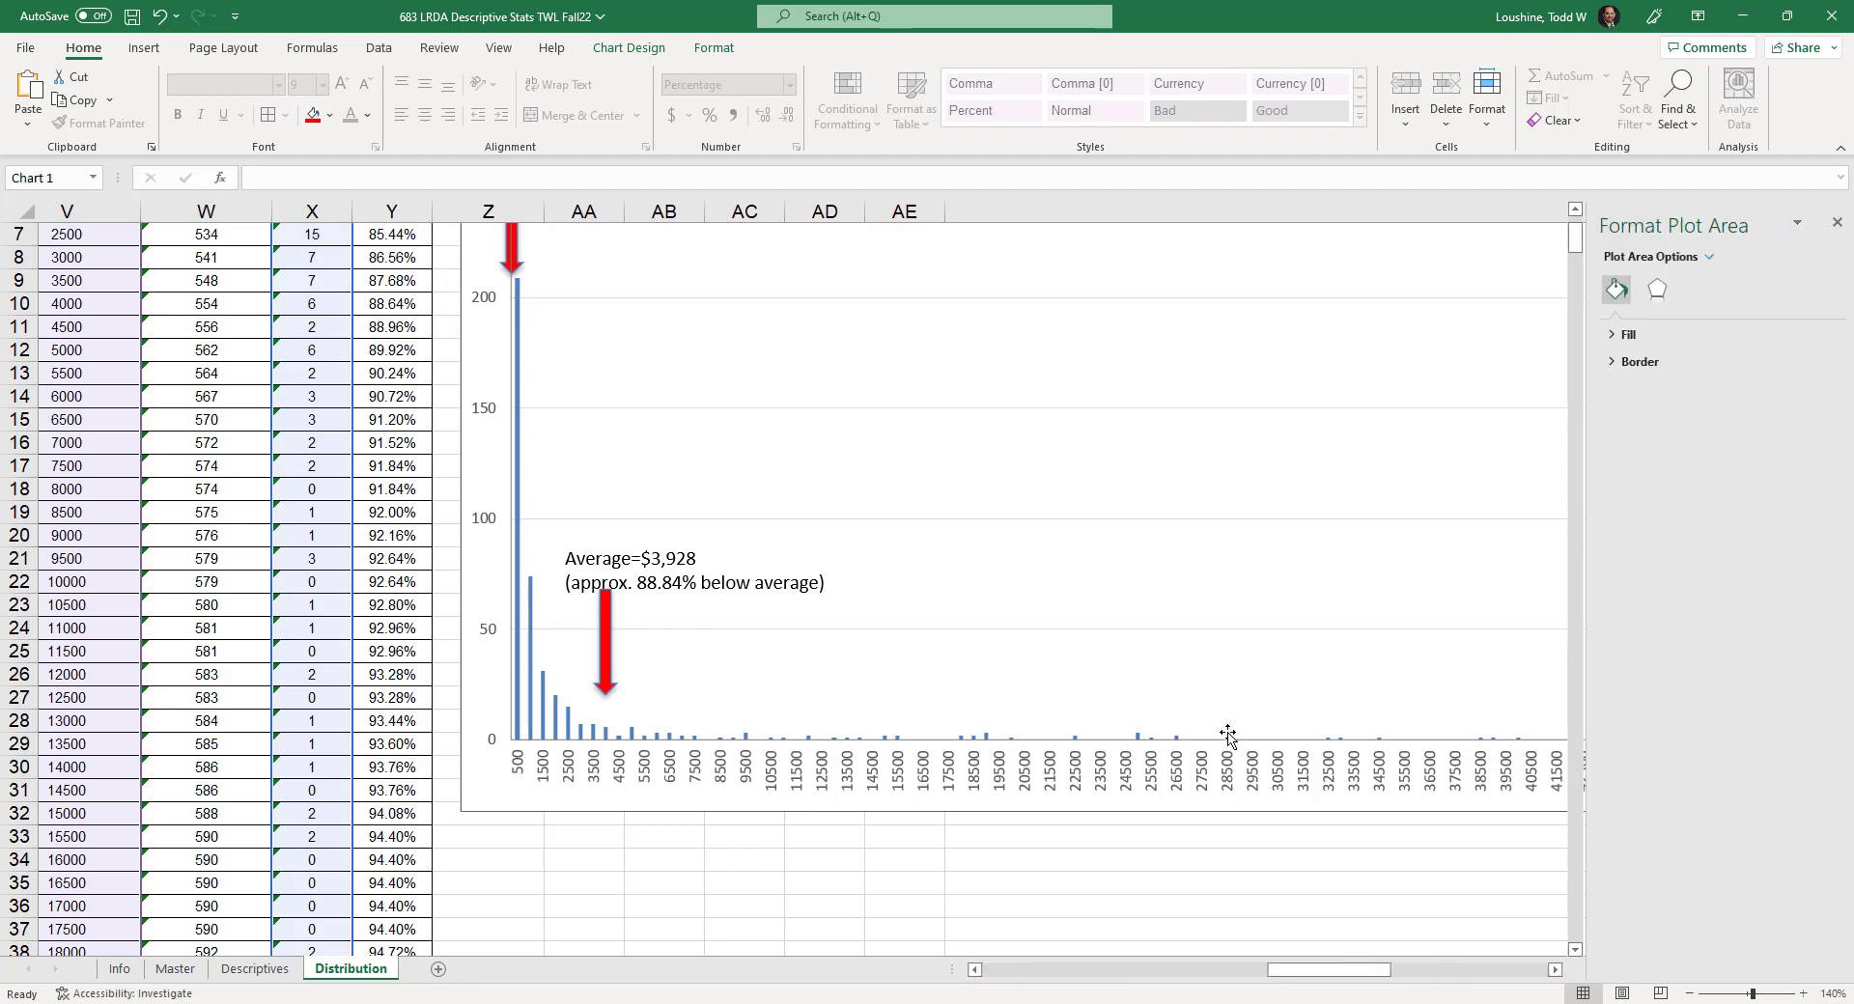
pyautogui.click(1830, 223)
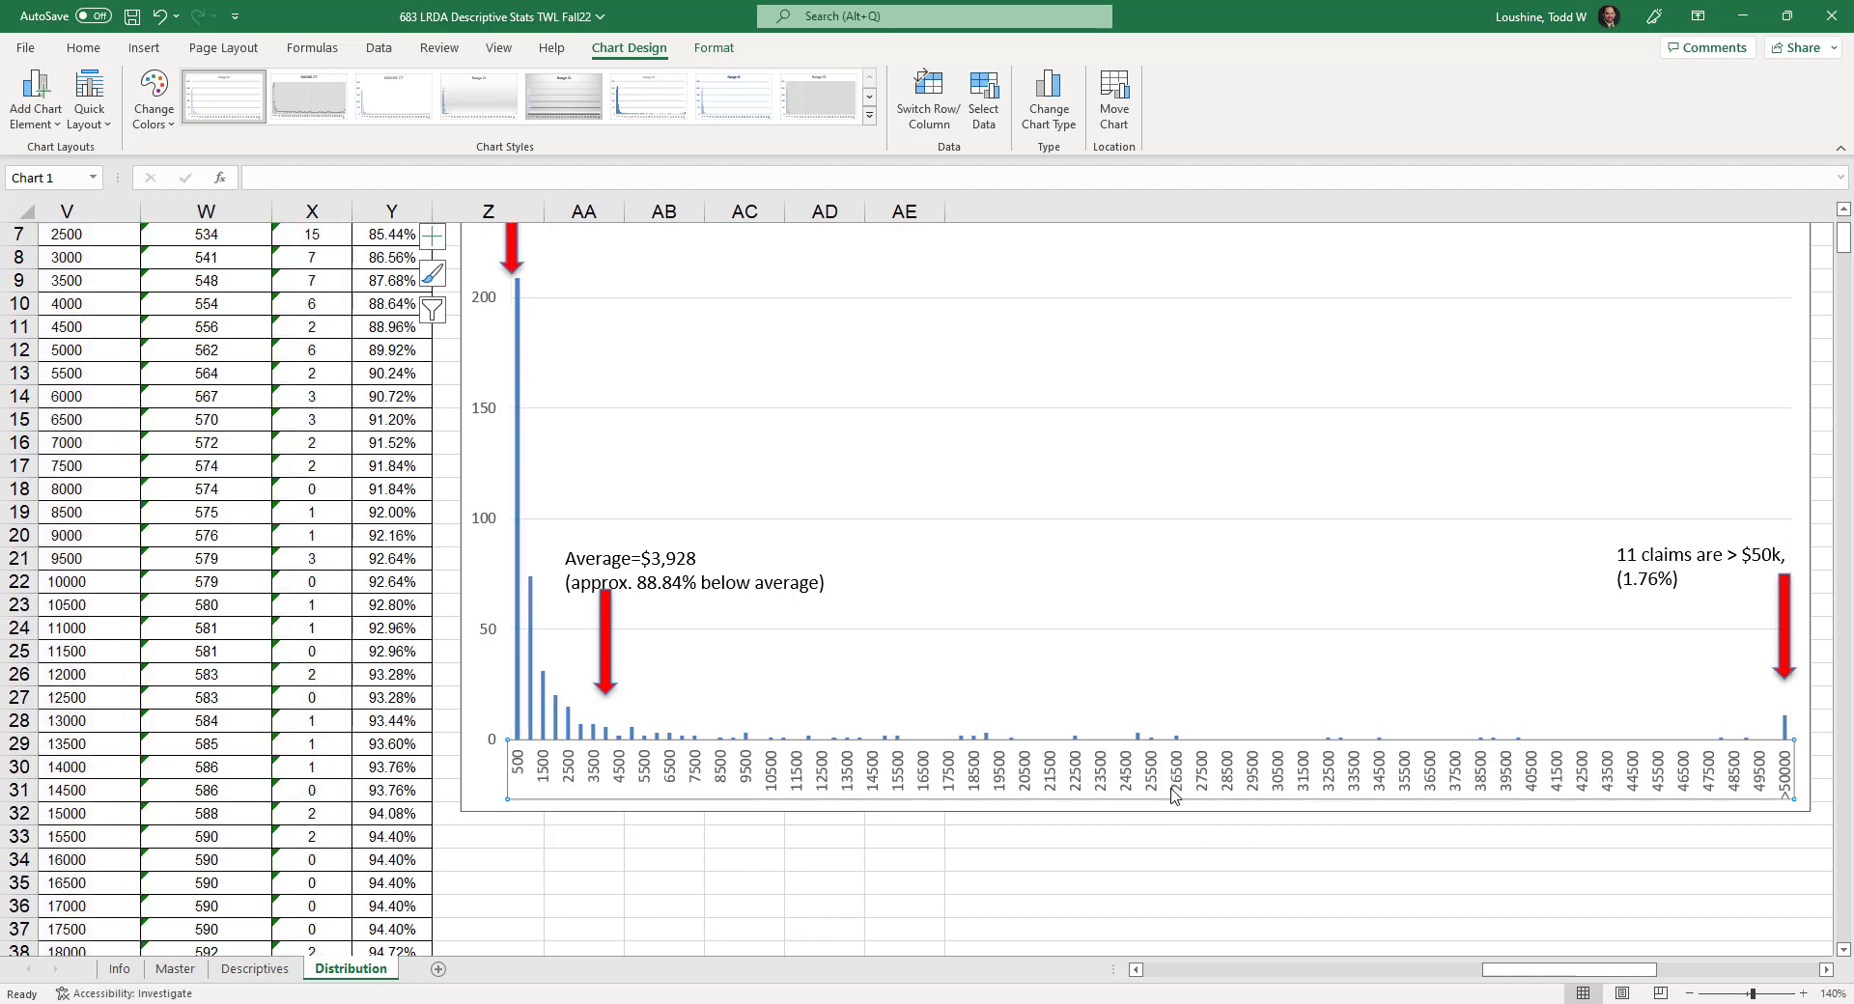
pyautogui.click(914, 862)
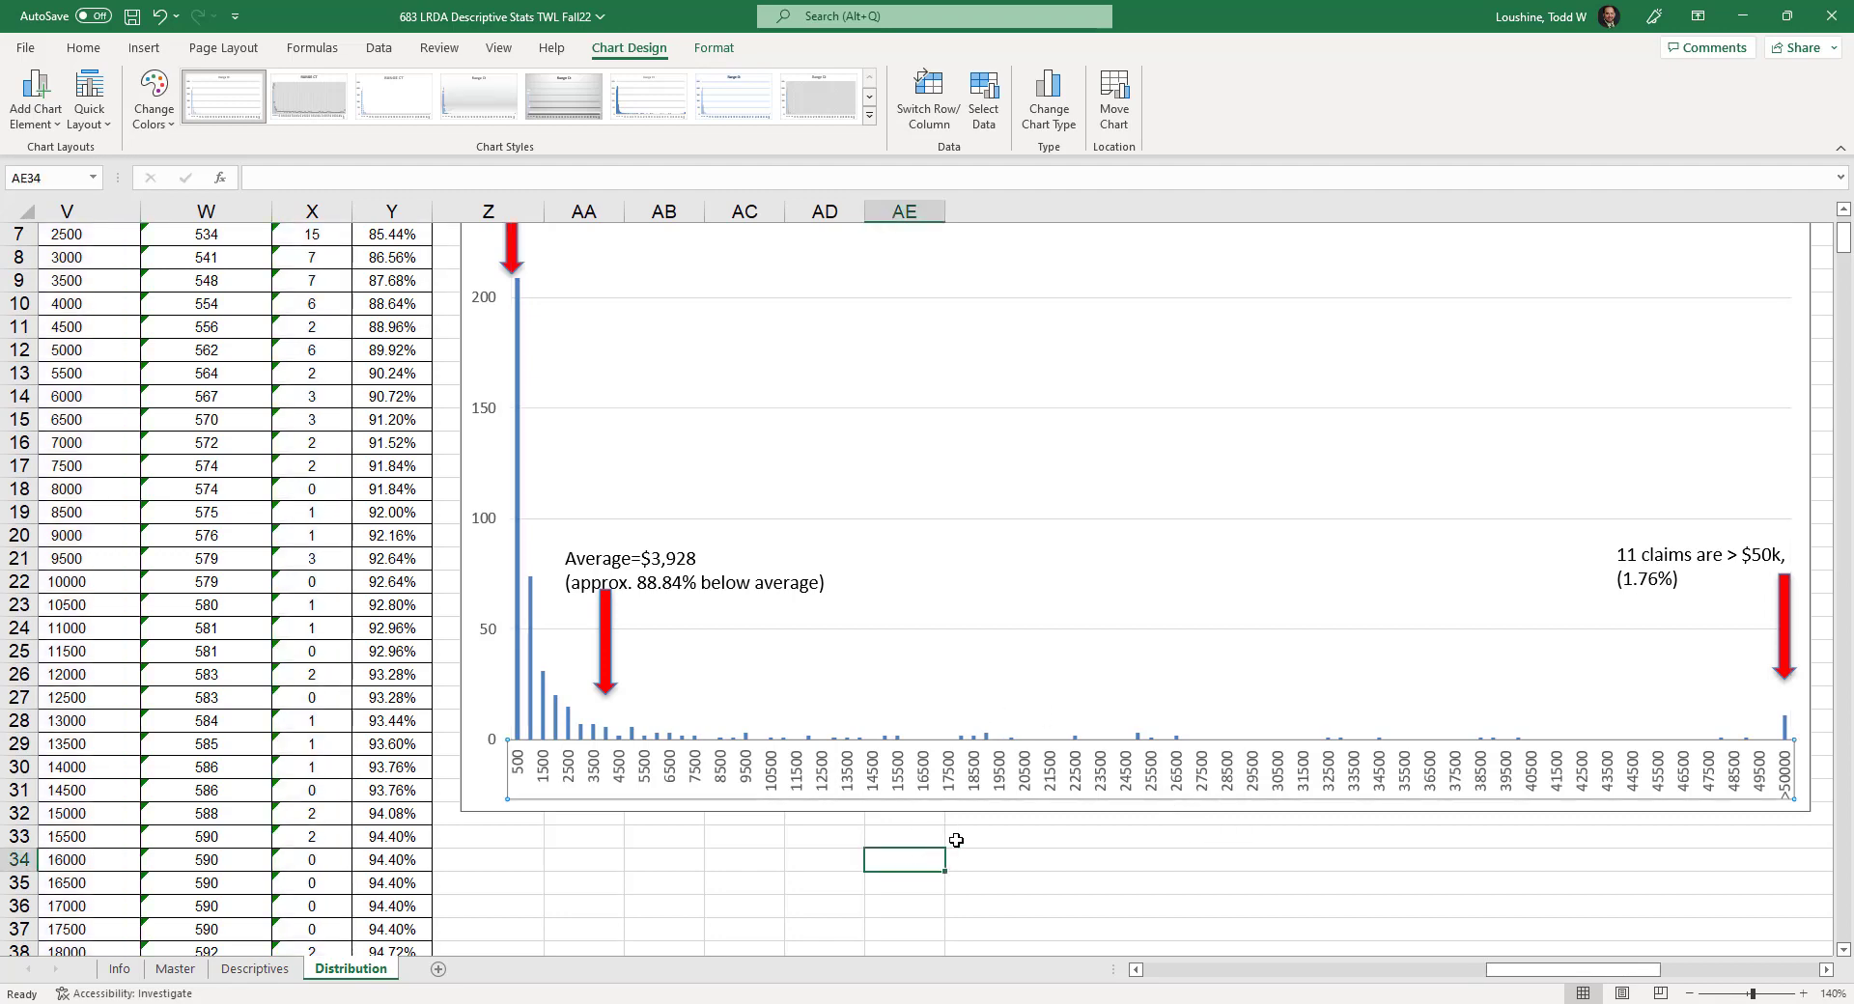
pyautogui.scroll(2, 591, 619)
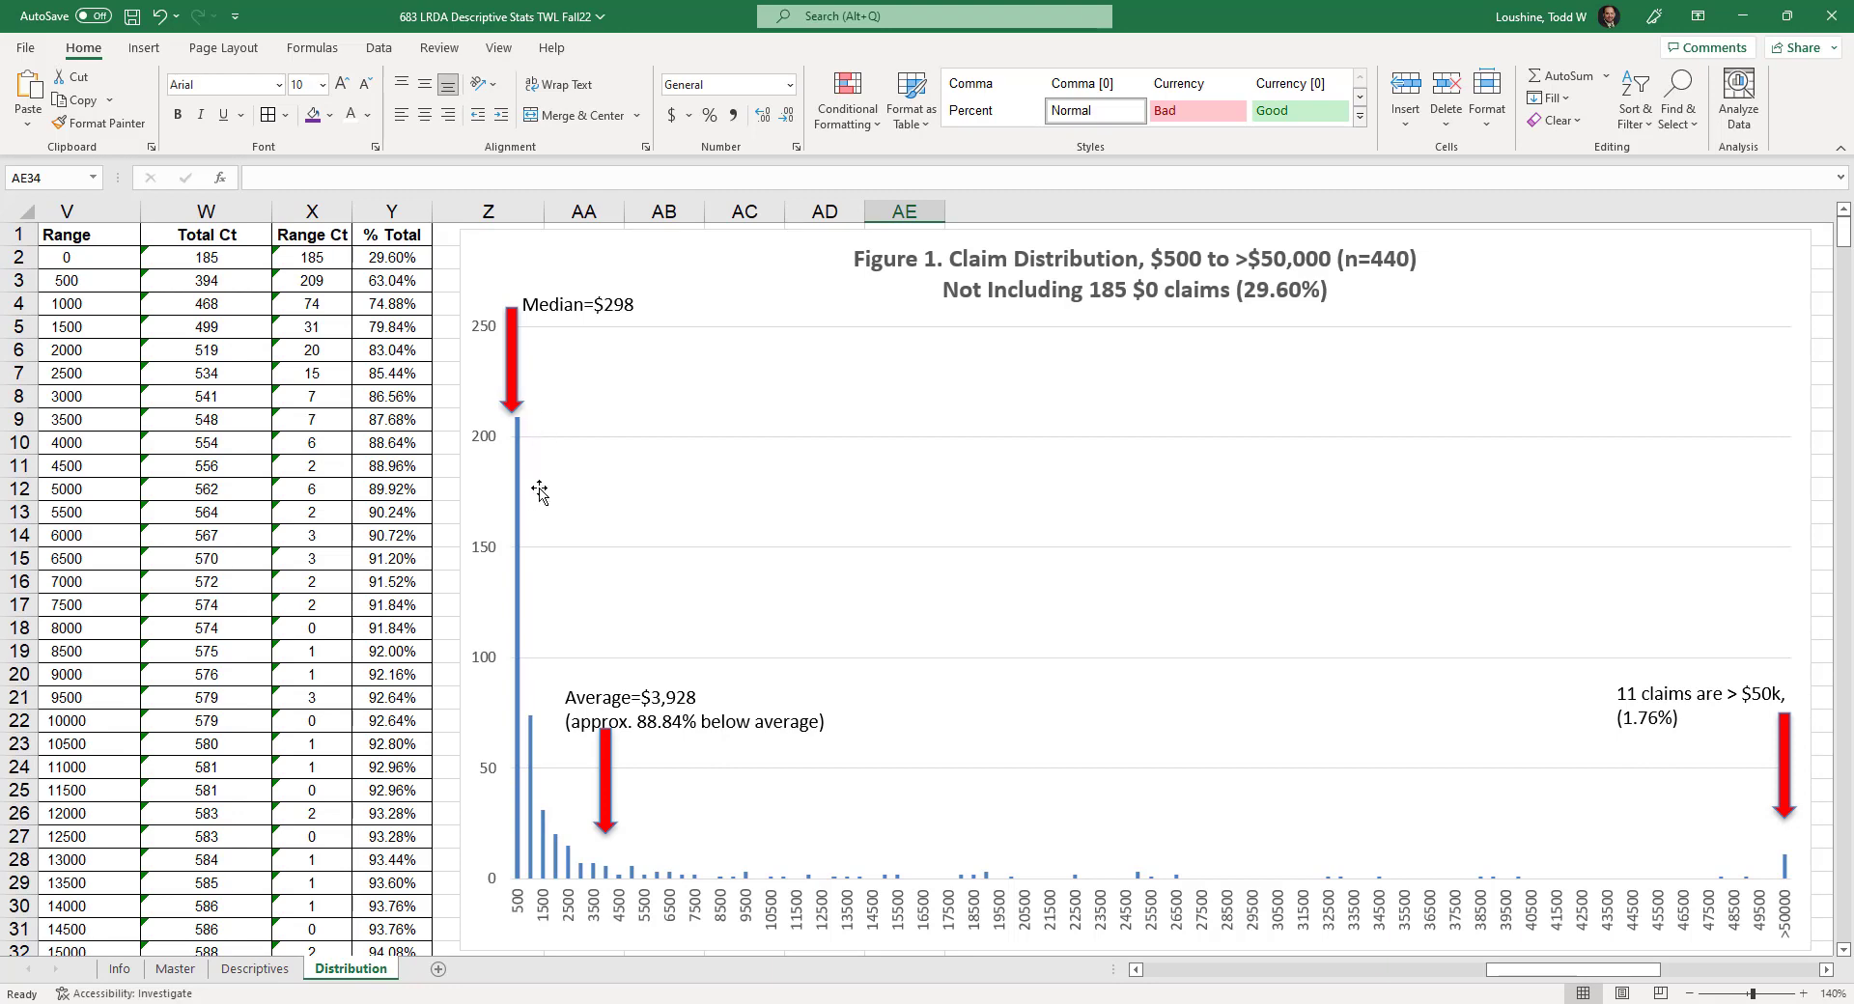
pyautogui.rightClick(490, 556)
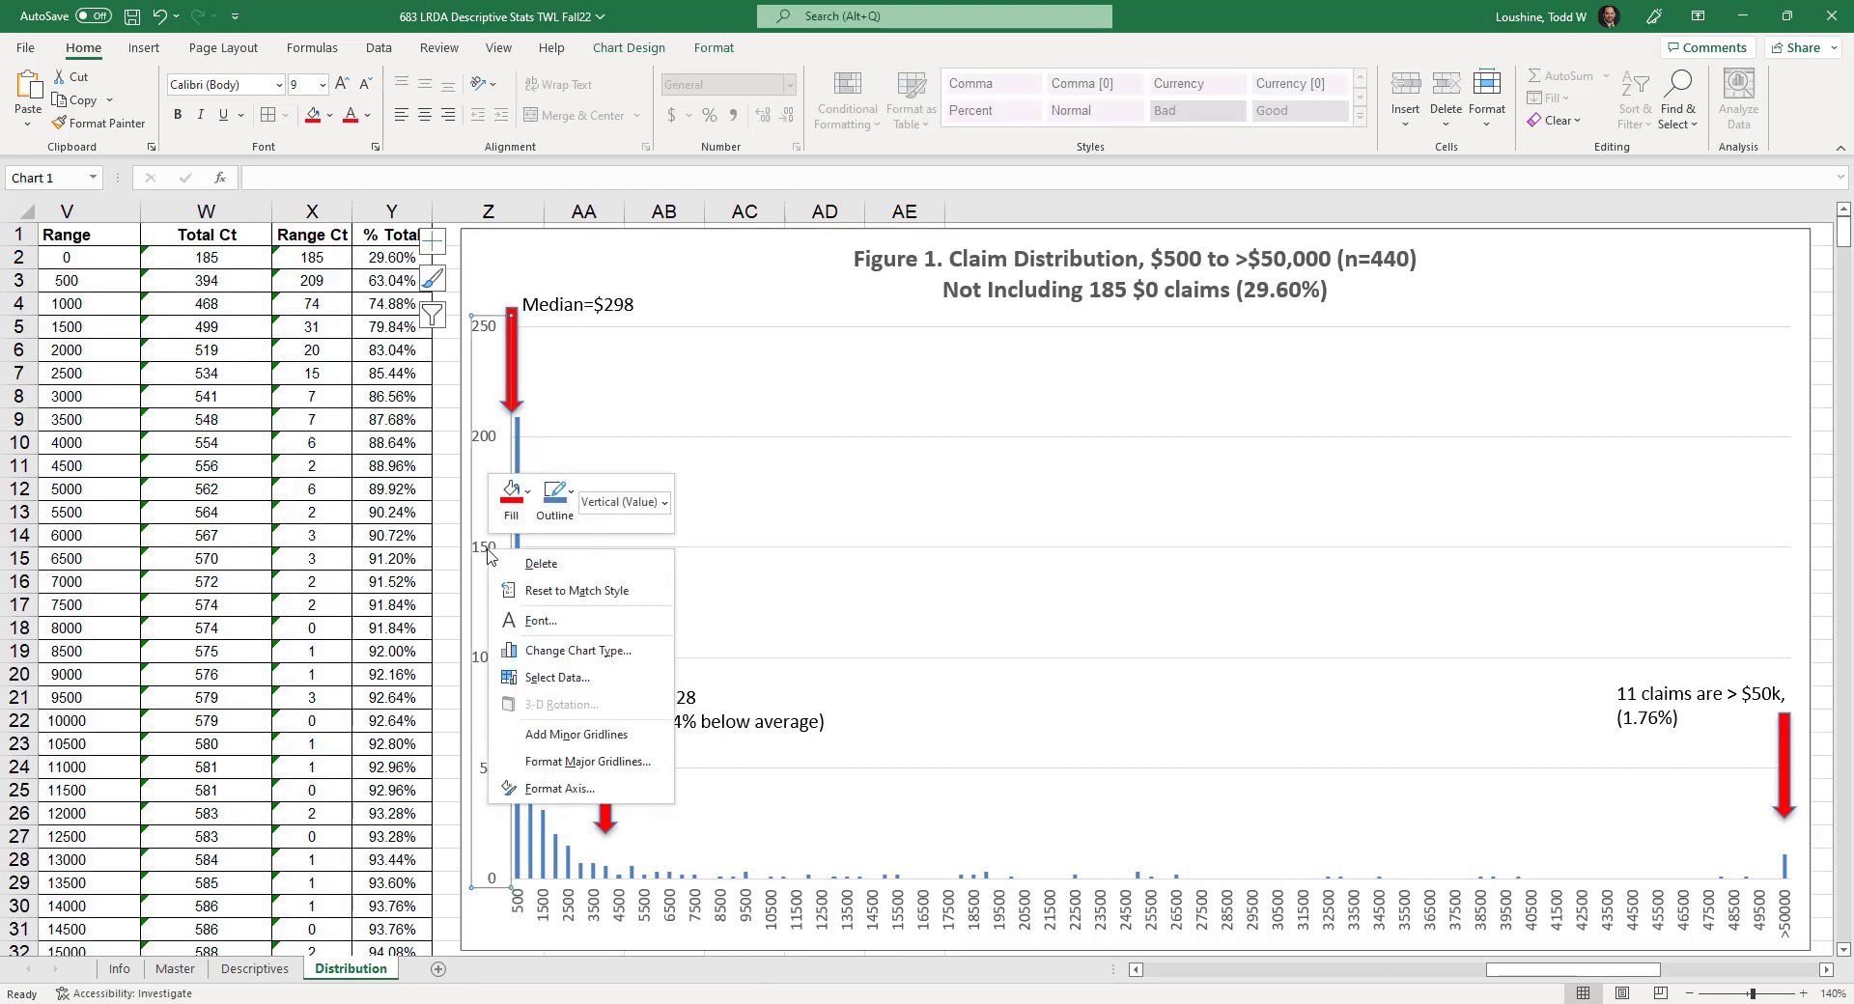
pyautogui.click(578, 790)
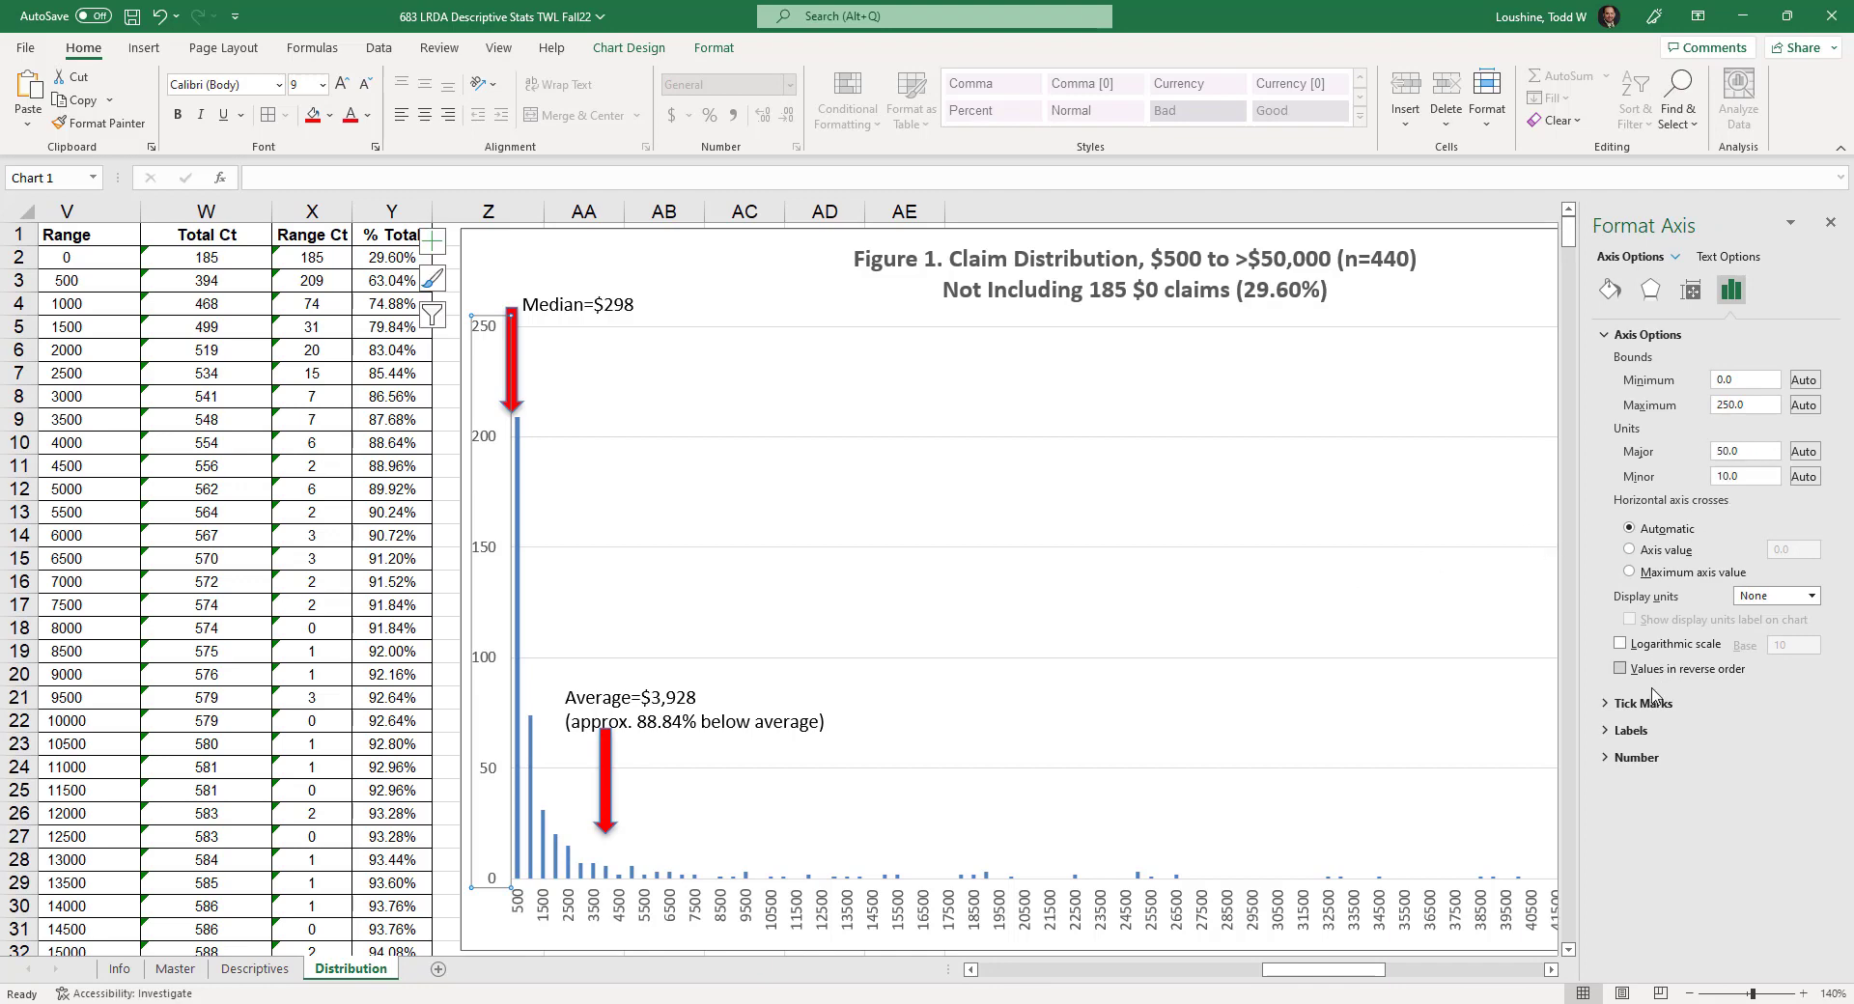
pyautogui.click(1632, 731)
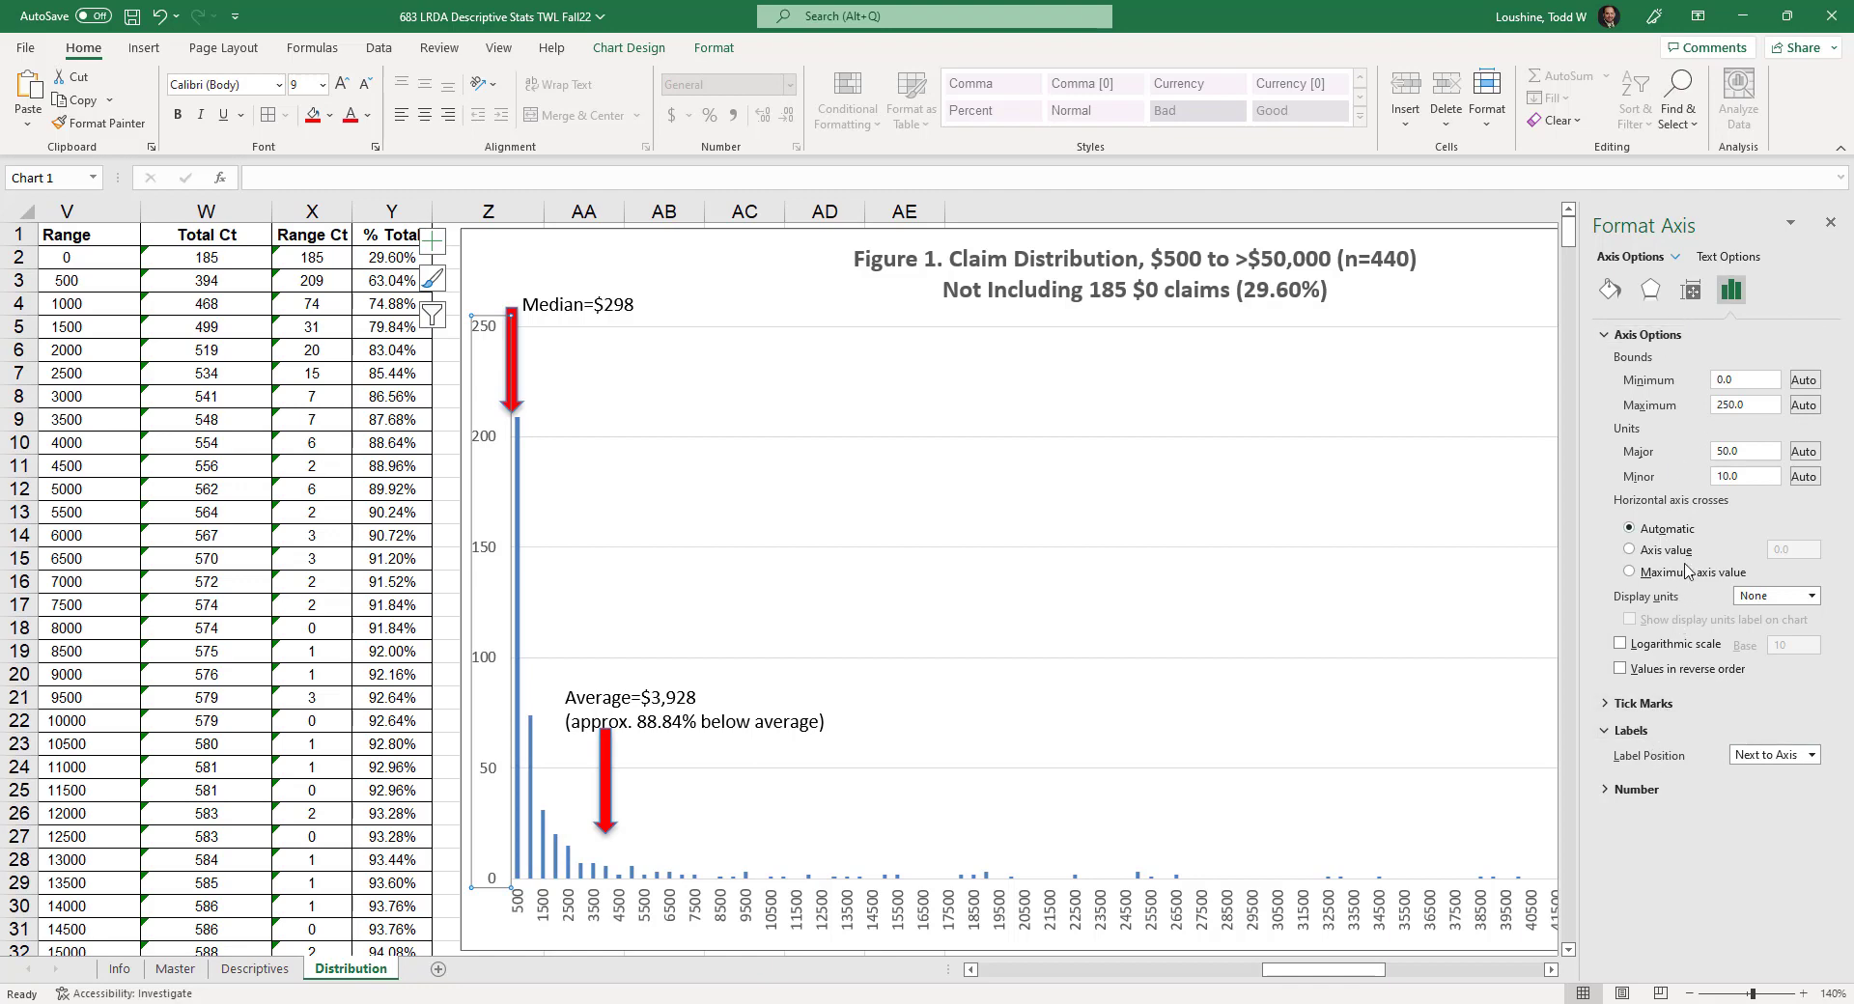
pyautogui.click(1830, 223)
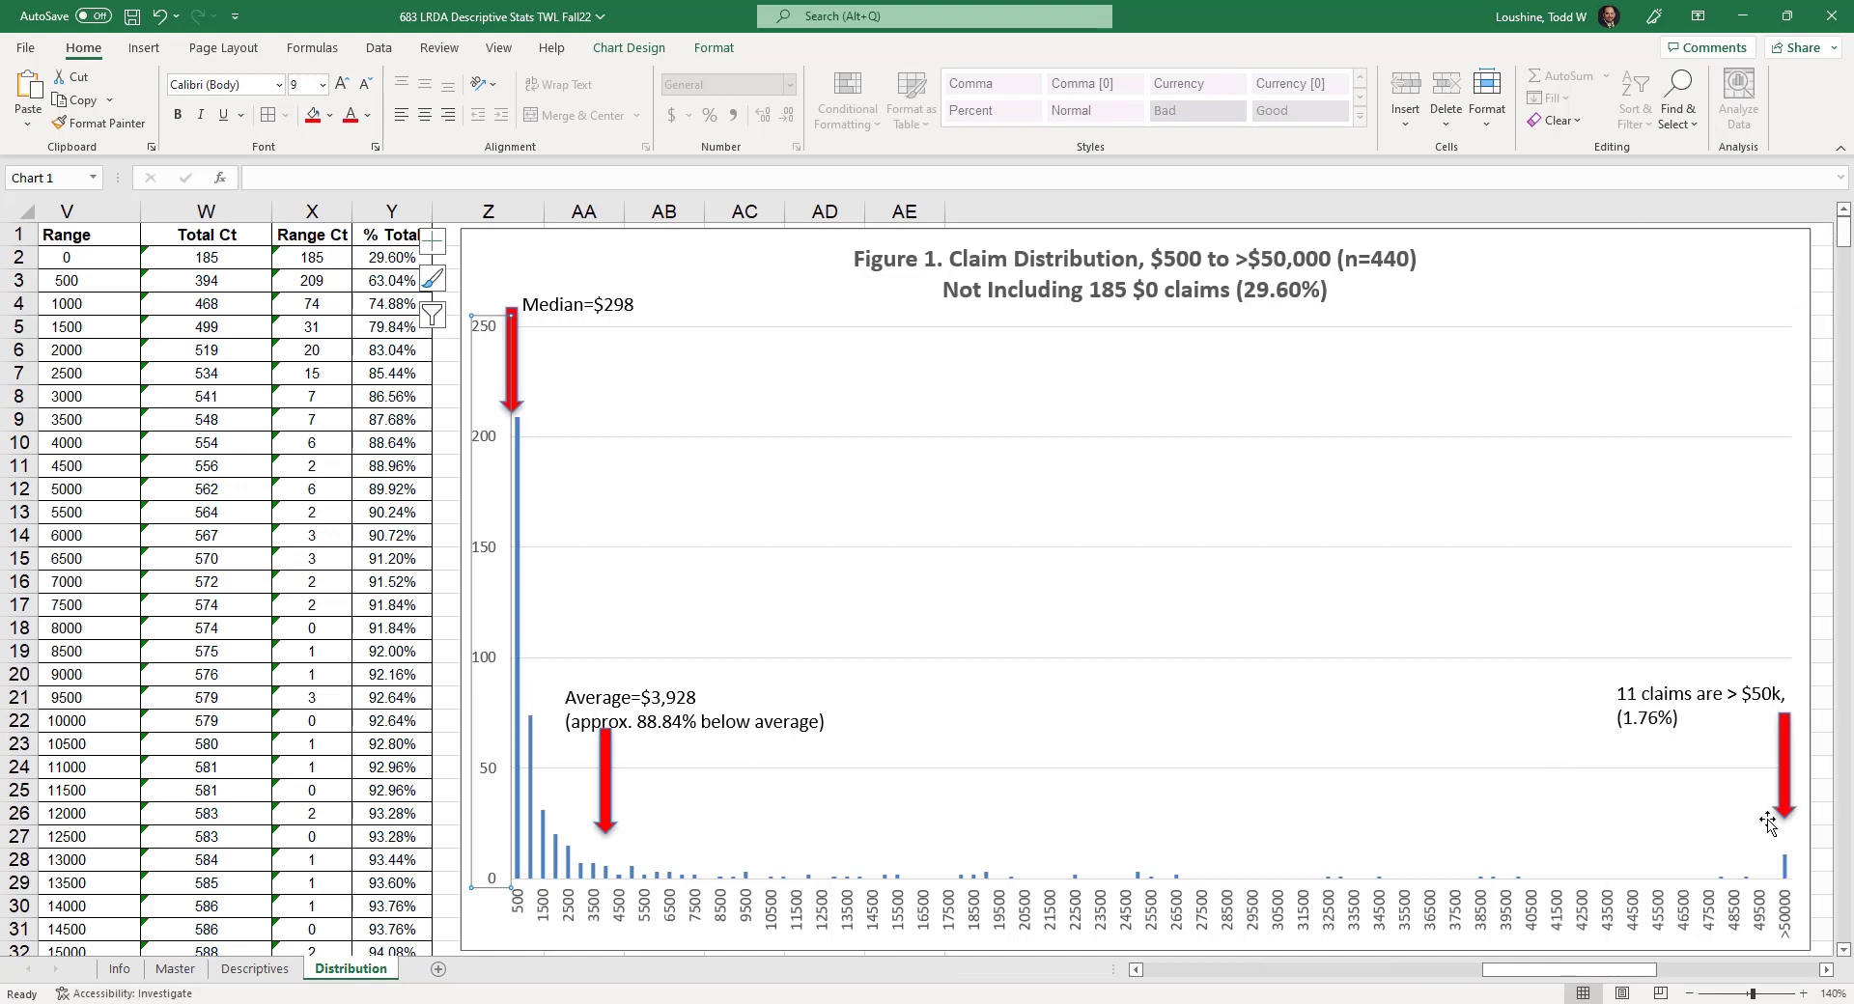
# - Apply the grey gradient chart style with data labels on the bars to the claim distribution chart
pyautogui.click(1825, 969)
pyautogui.click(1824, 968)
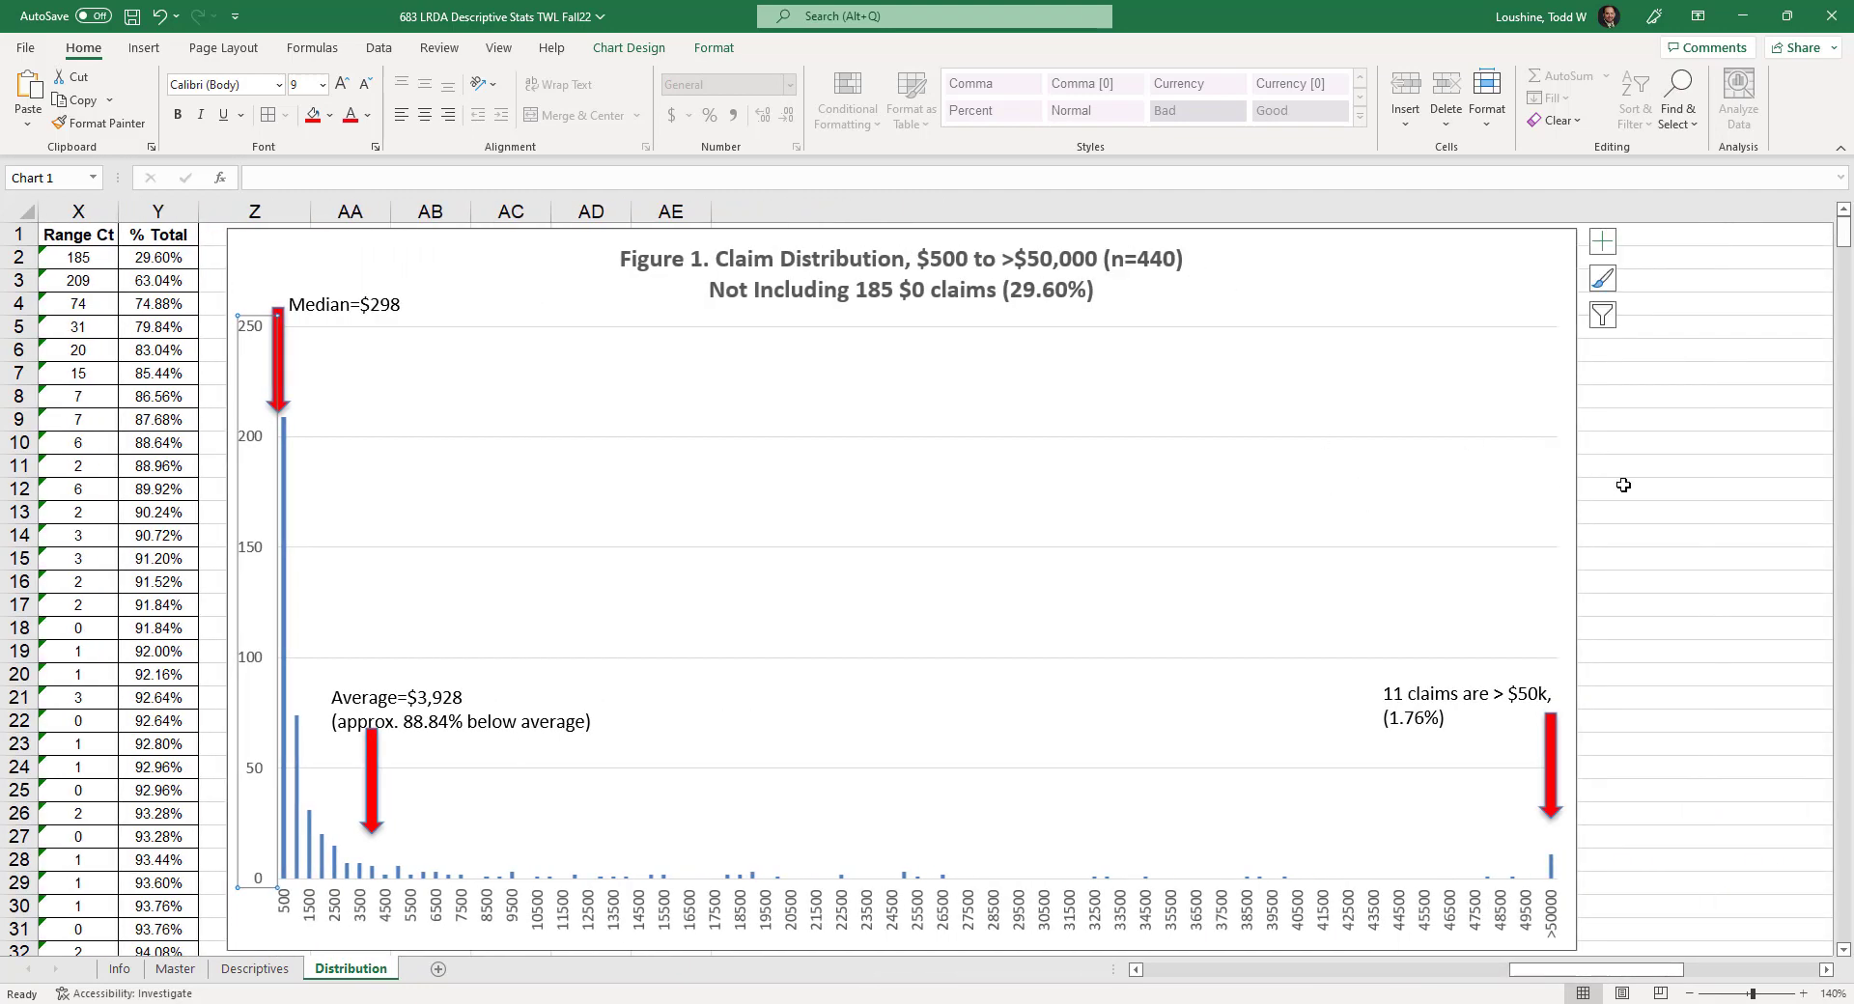
pyautogui.click(1389, 482)
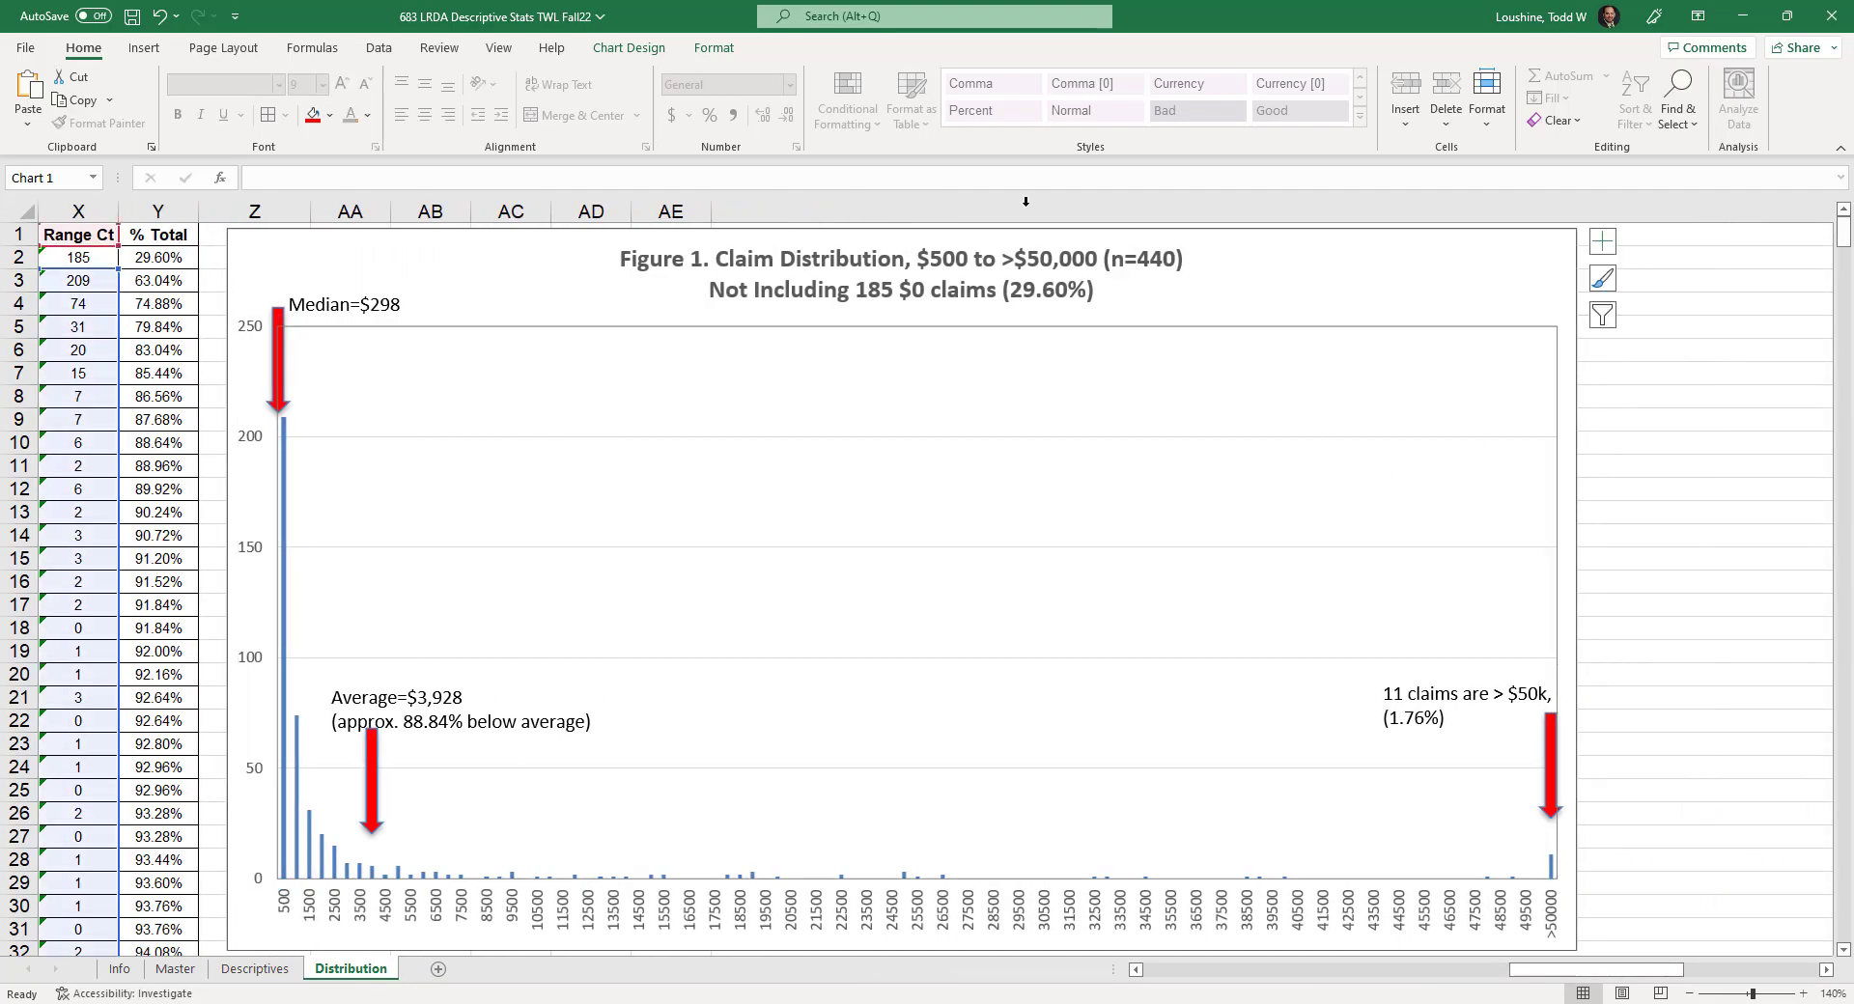
pyautogui.click(608, 46)
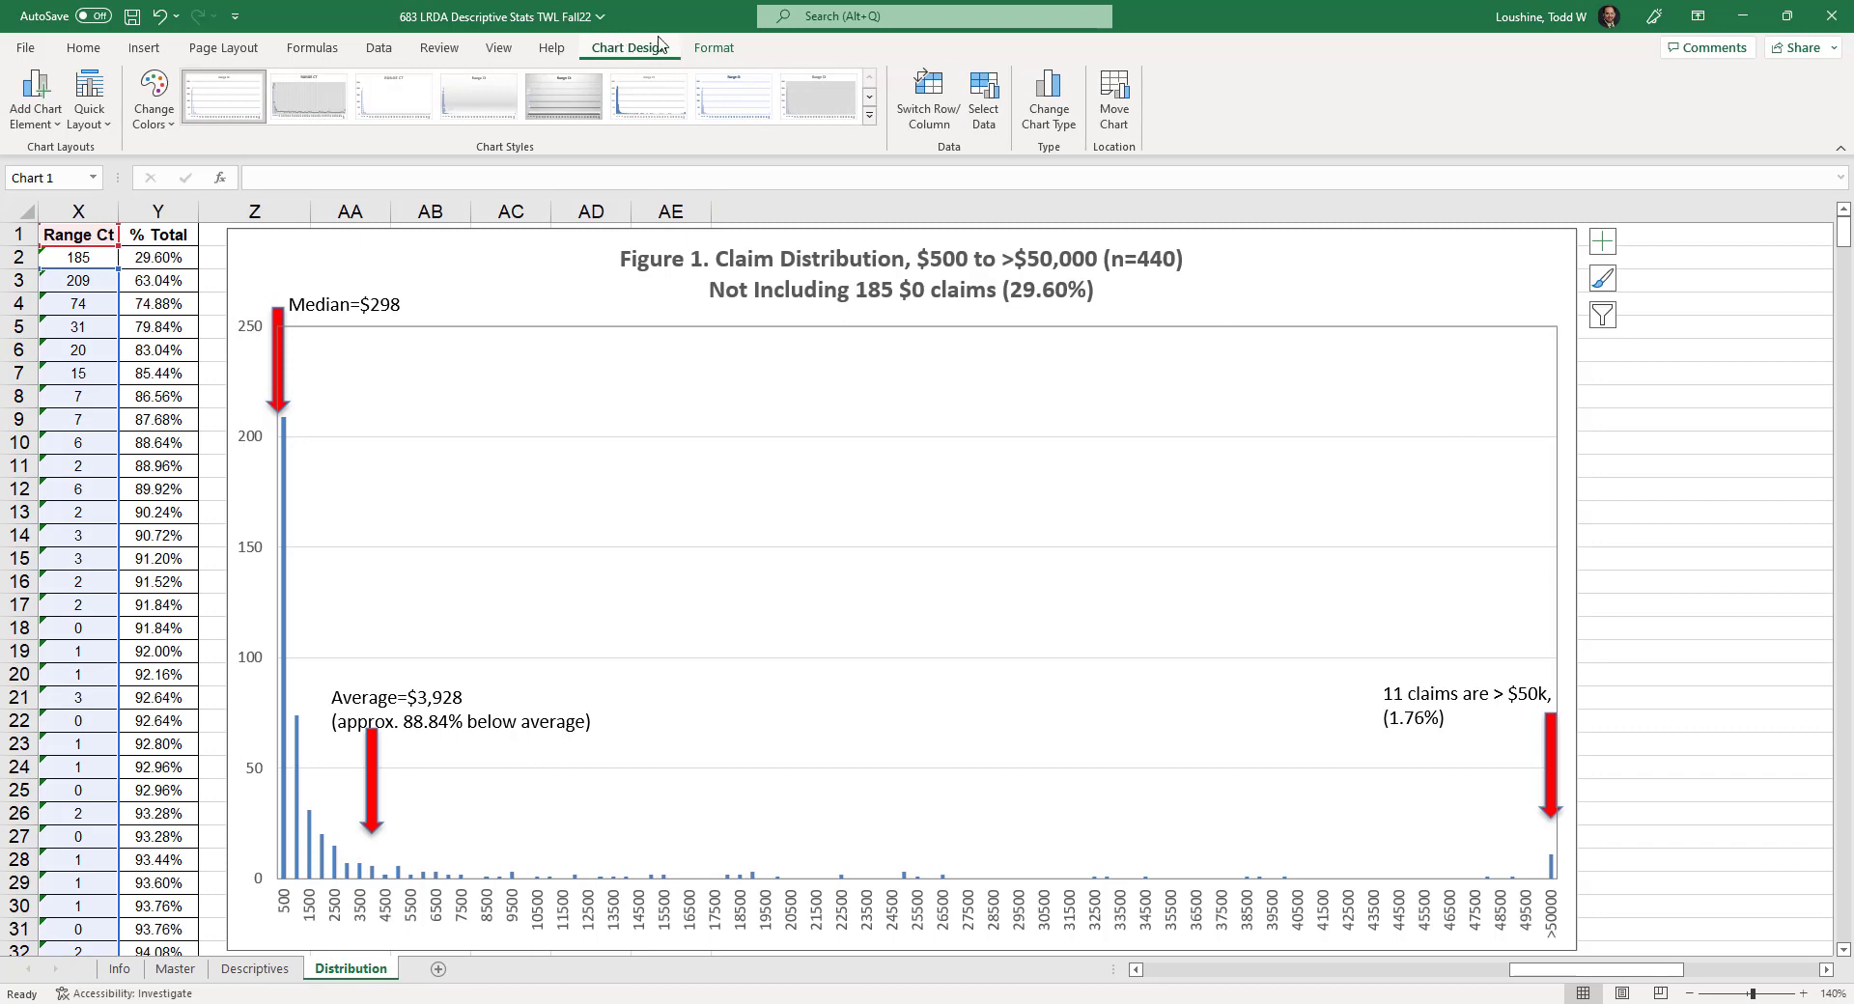
pyautogui.click(724, 50)
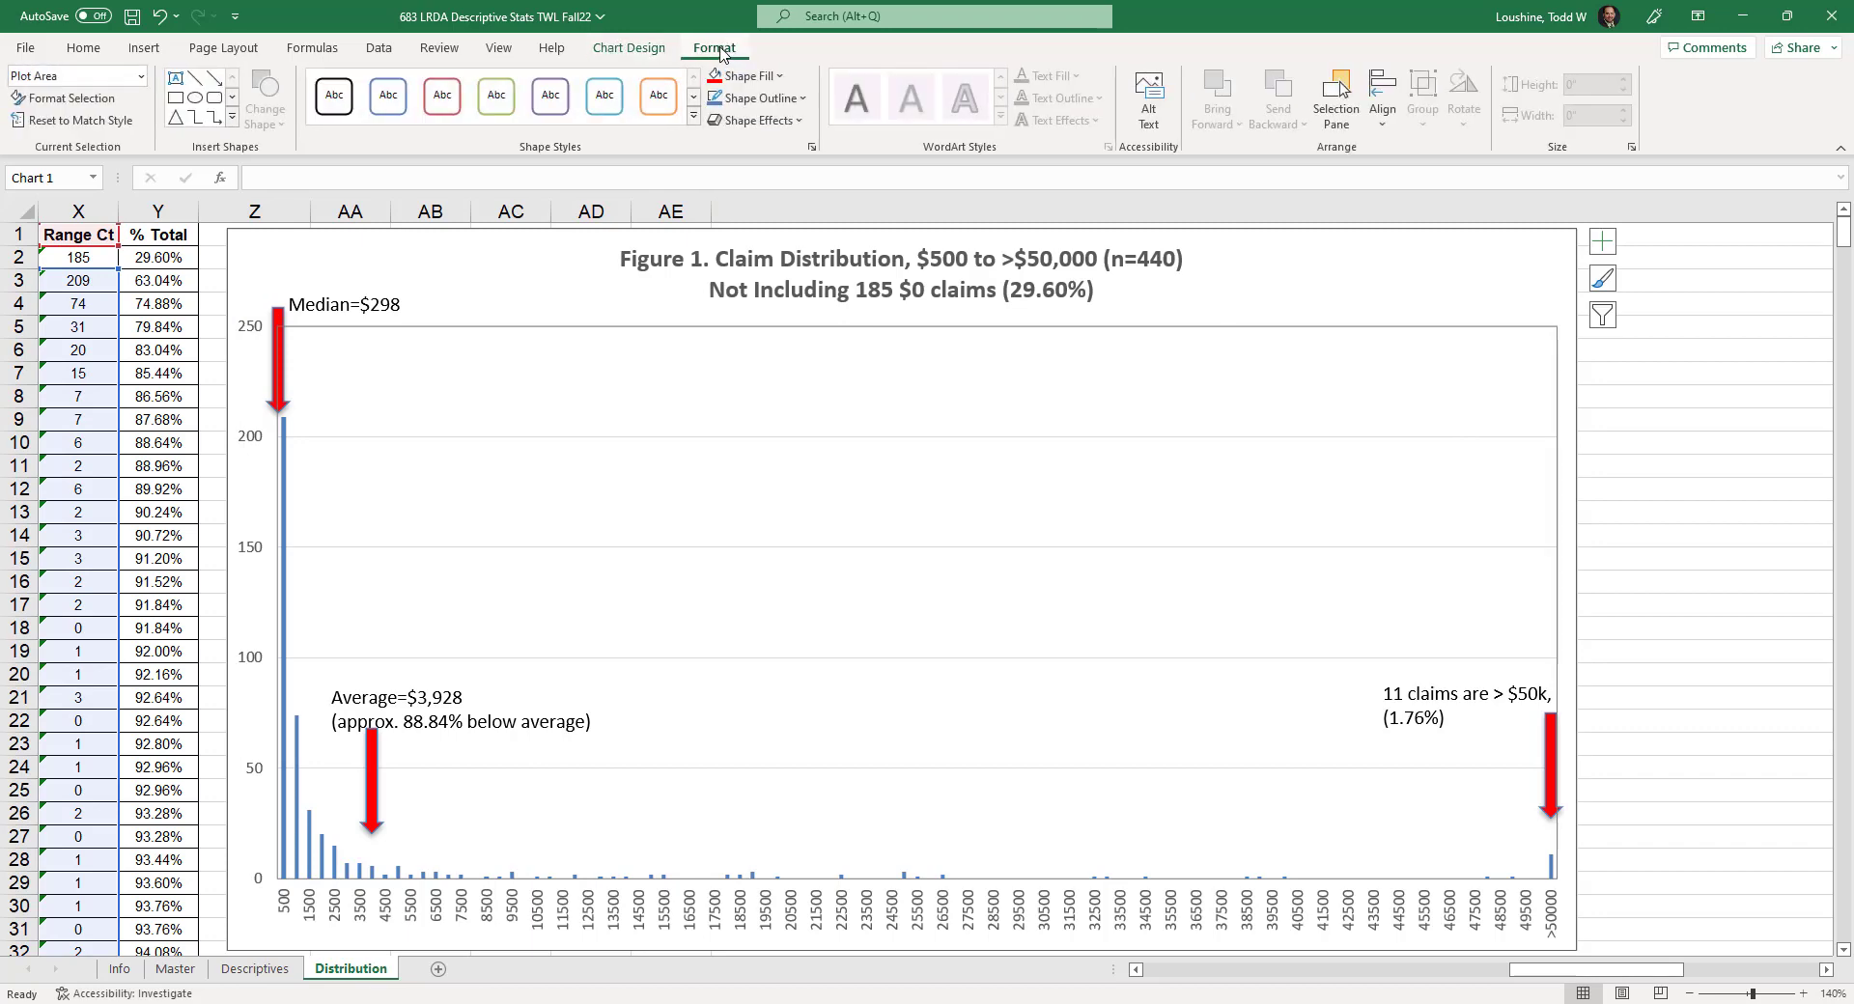
pyautogui.click(629, 51)
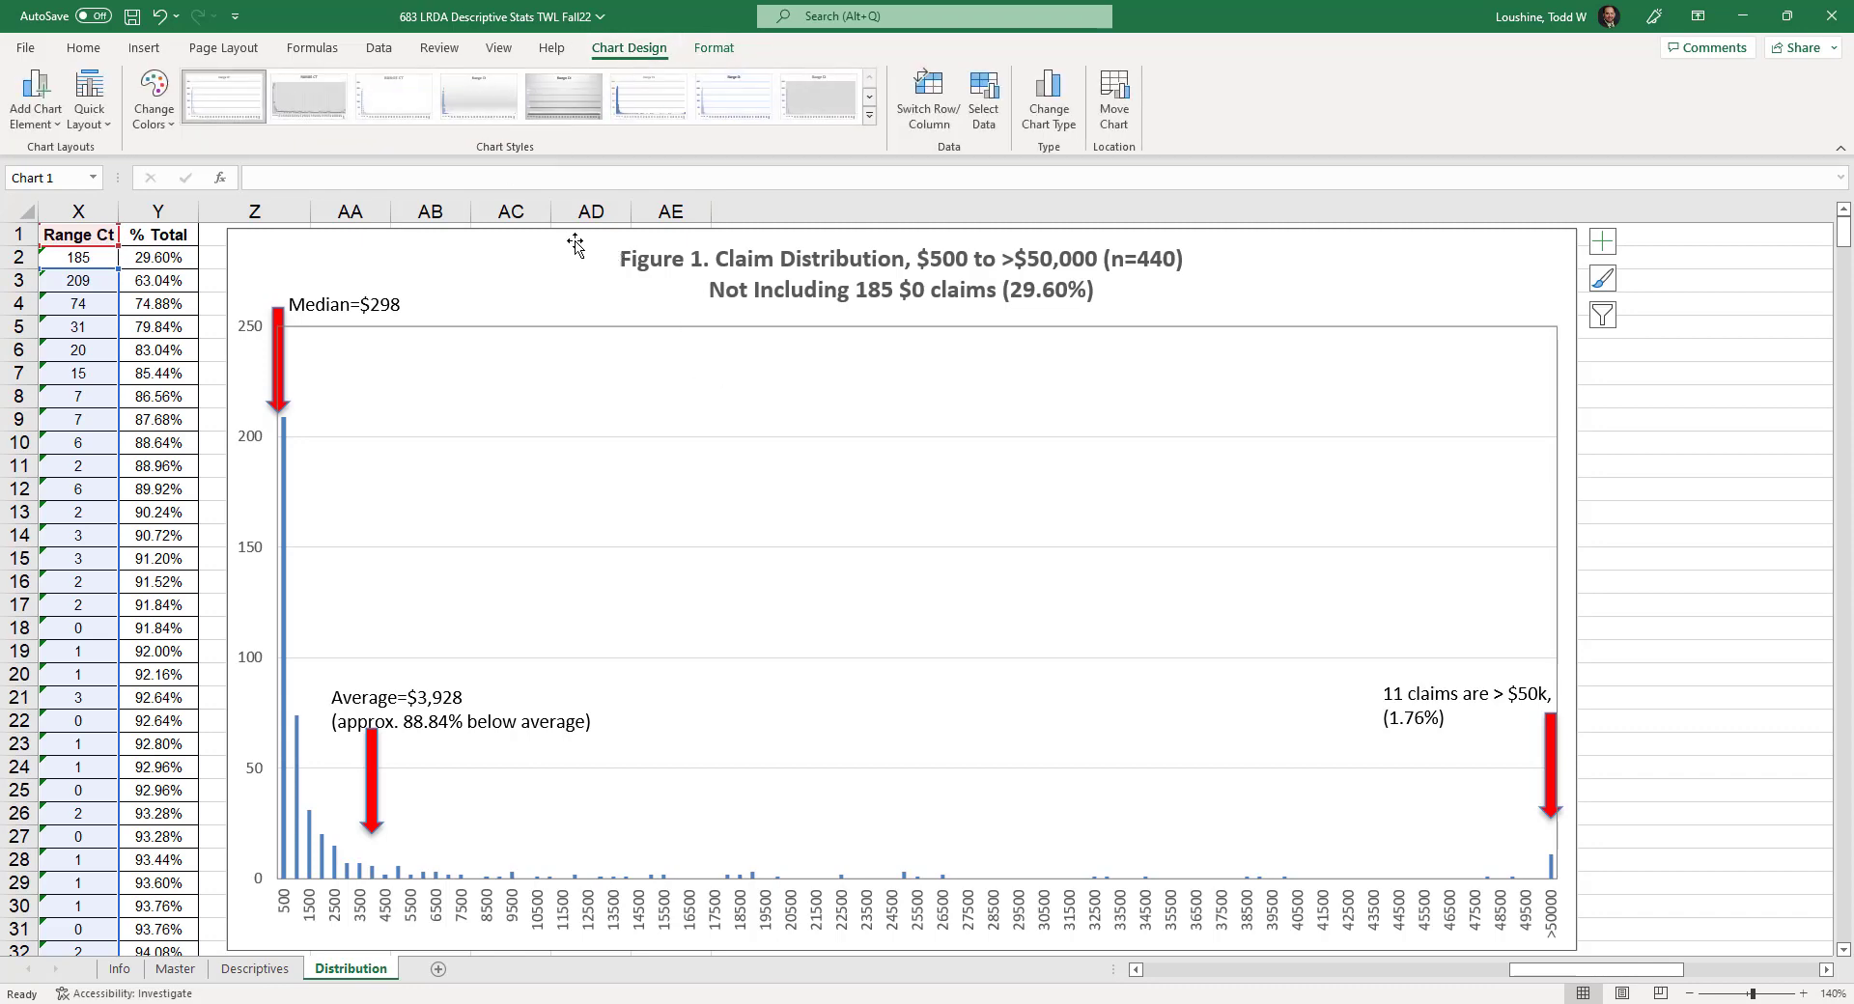
pyautogui.click(557, 96)
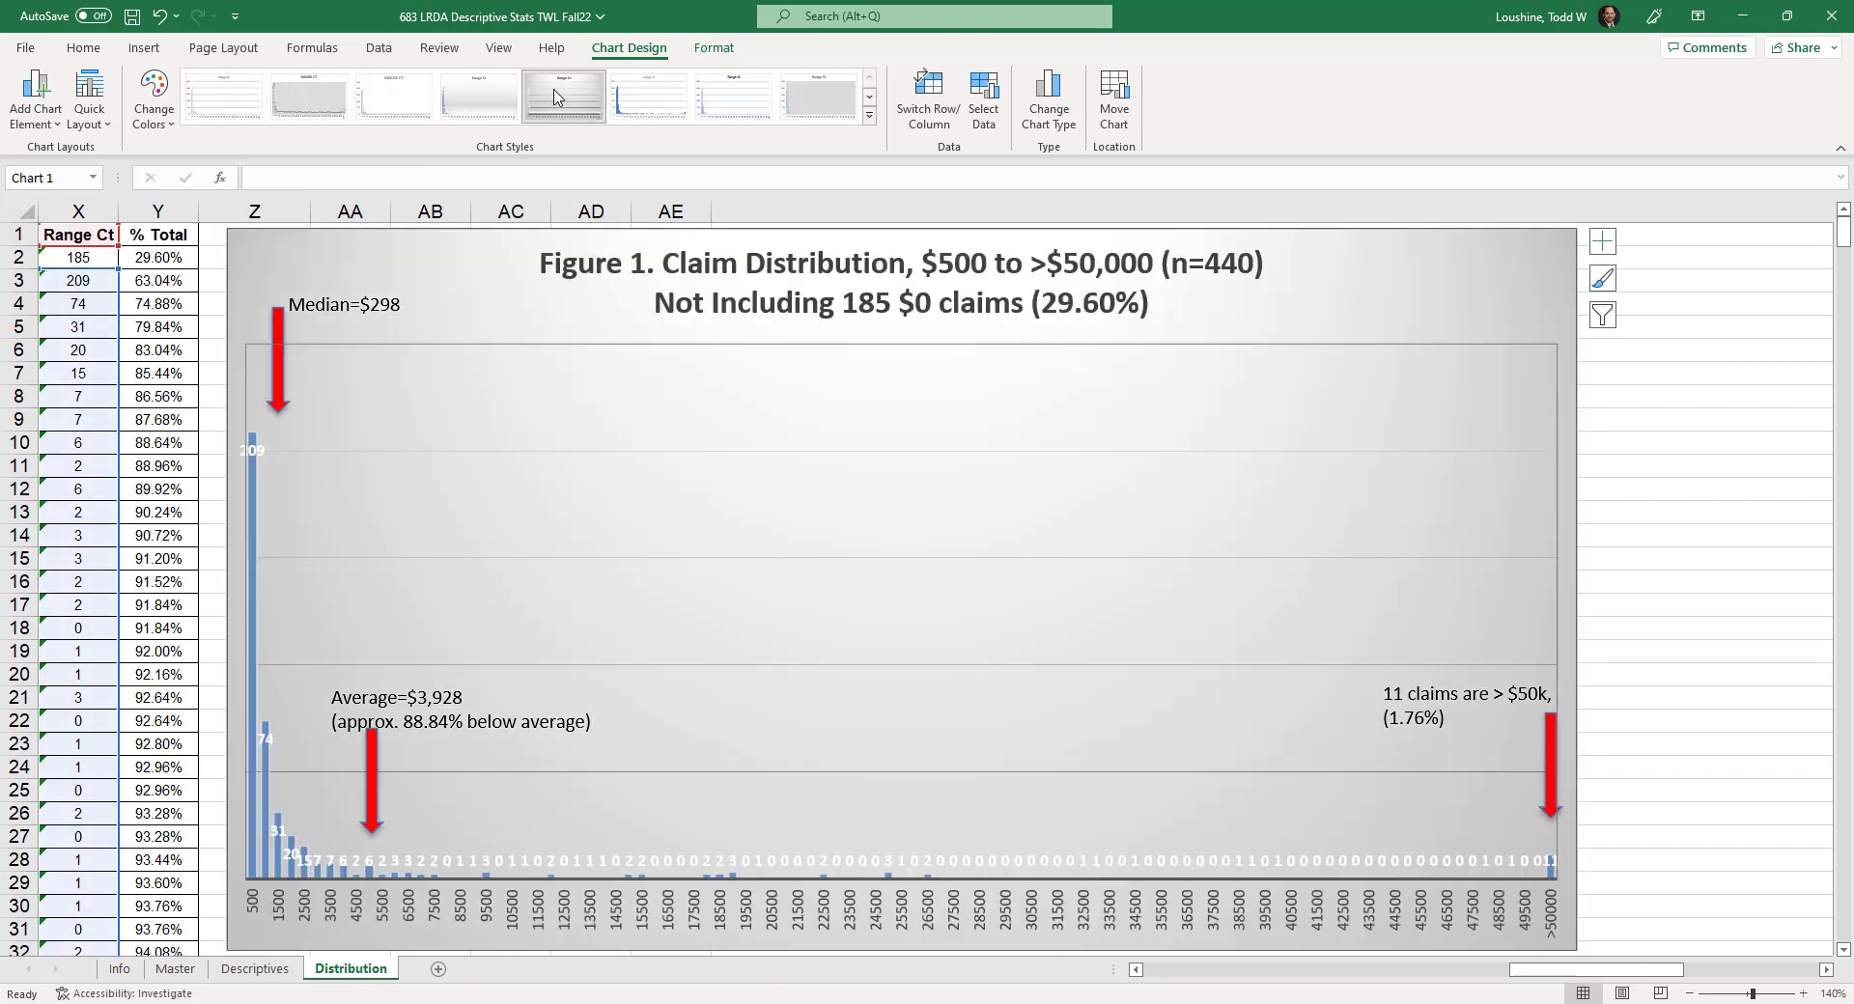
# - Restyle the claim distribution chart with the hatched plot-area style, showing axis titles and hiding gridlines and data labels
pyautogui.click(828, 109)
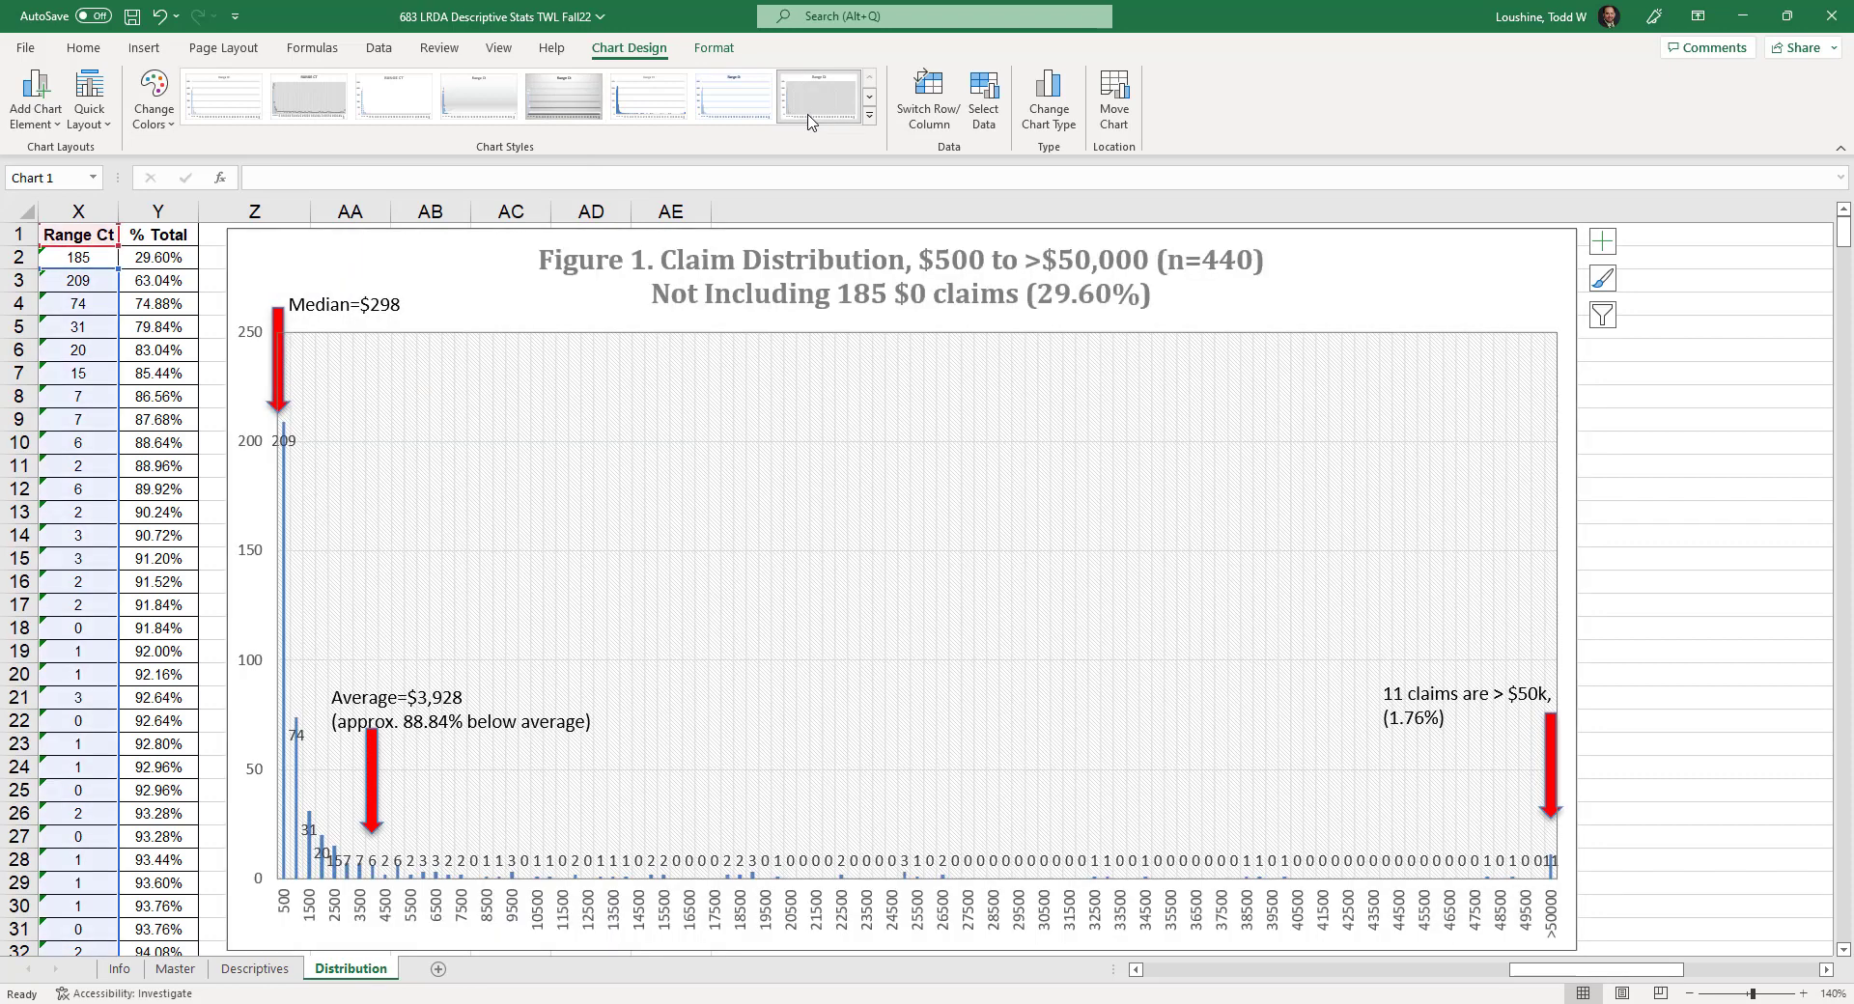
pyautogui.click(1605, 282)
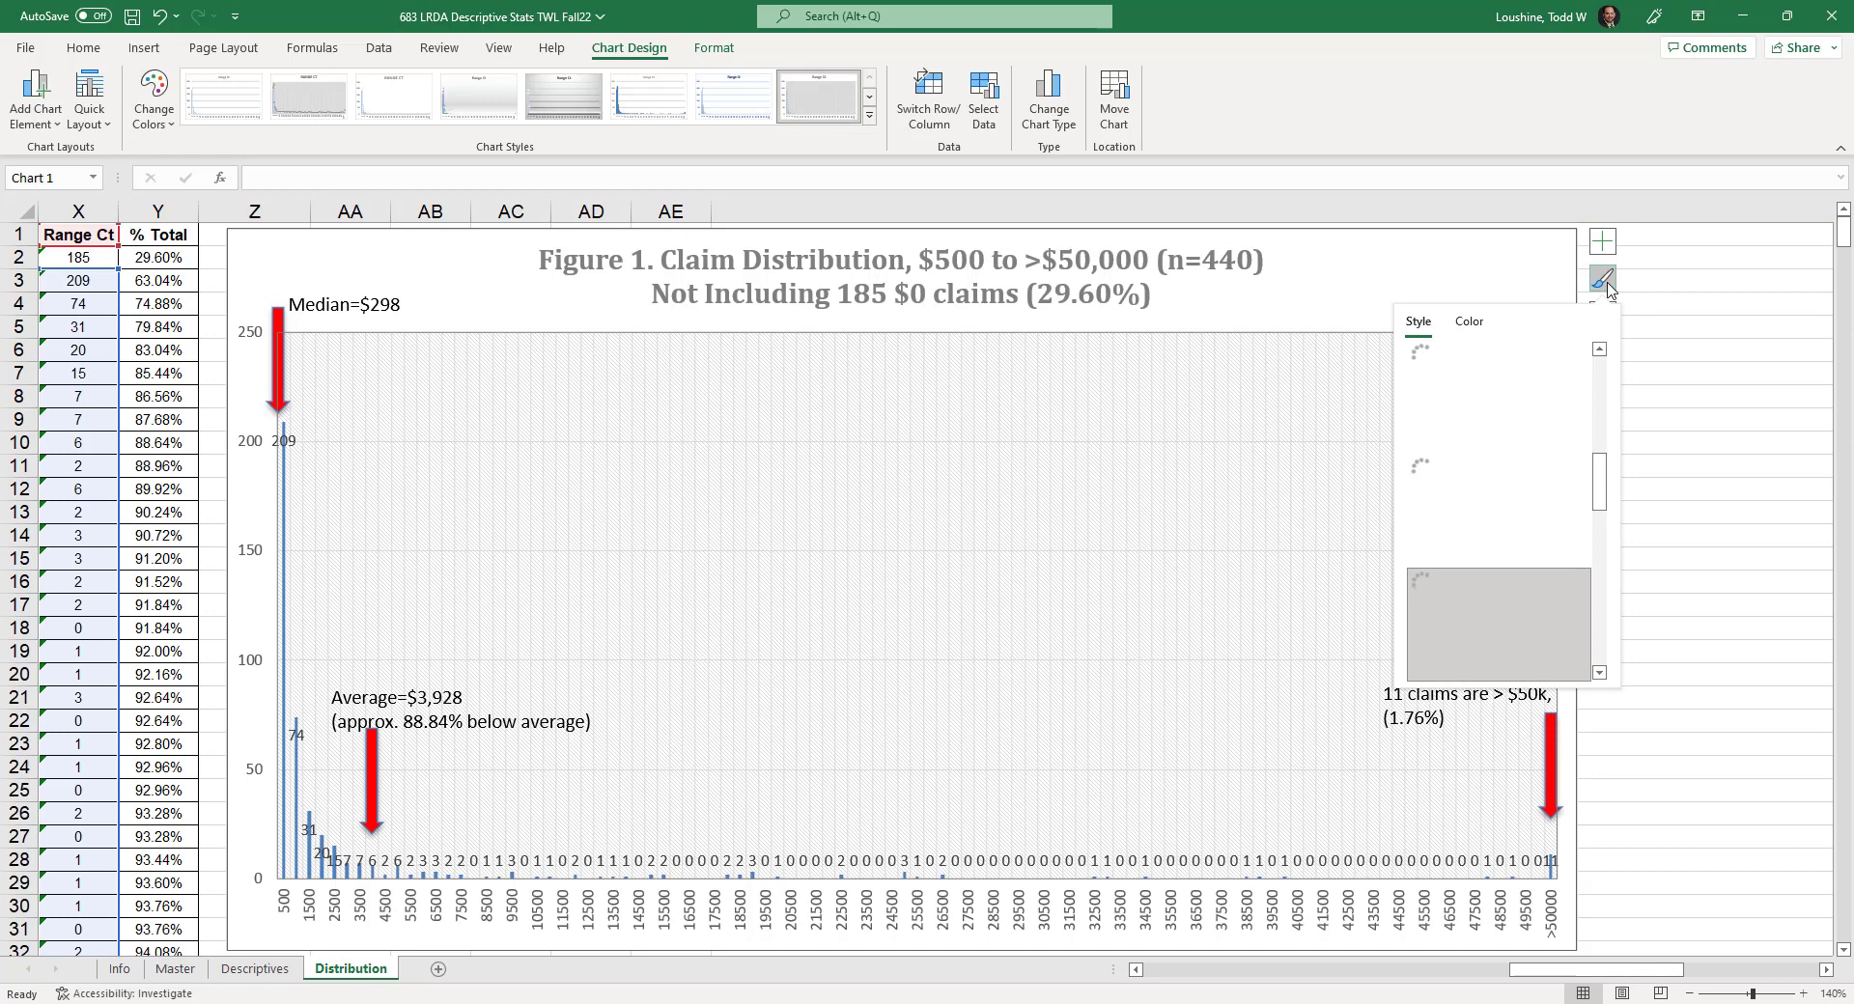
pyautogui.click(1606, 255)
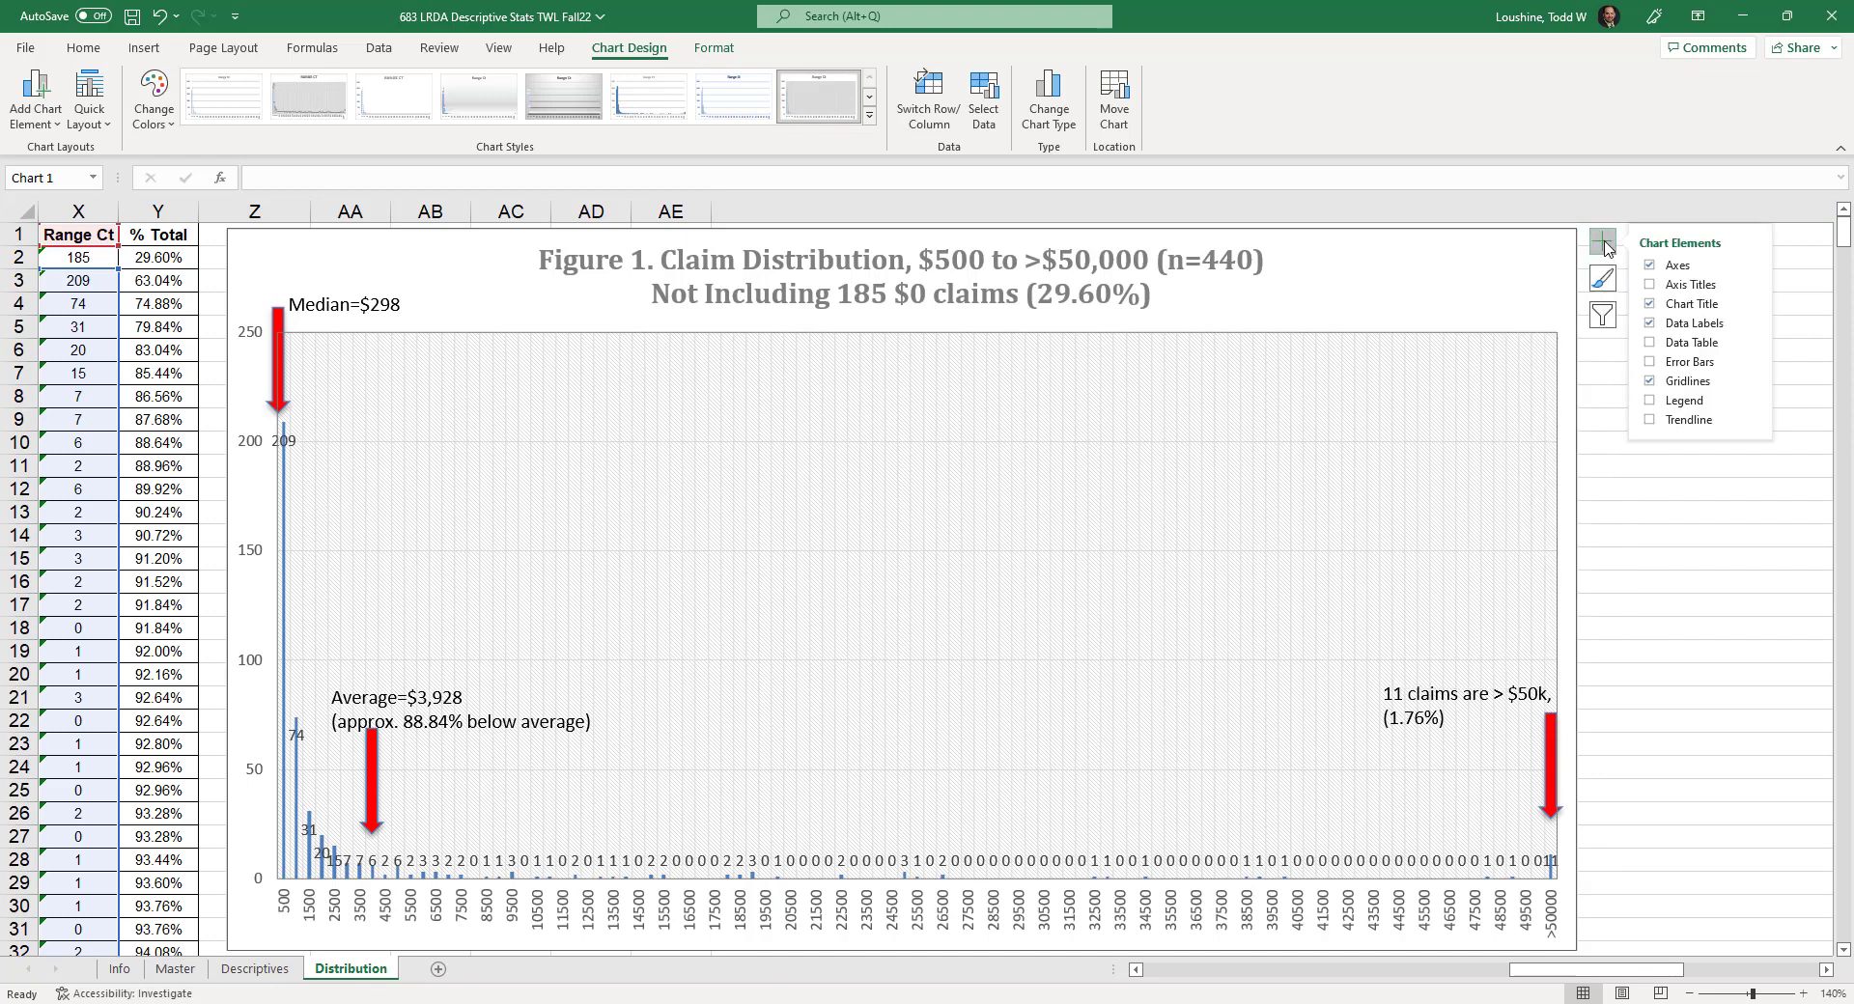
pyautogui.click(1651, 285)
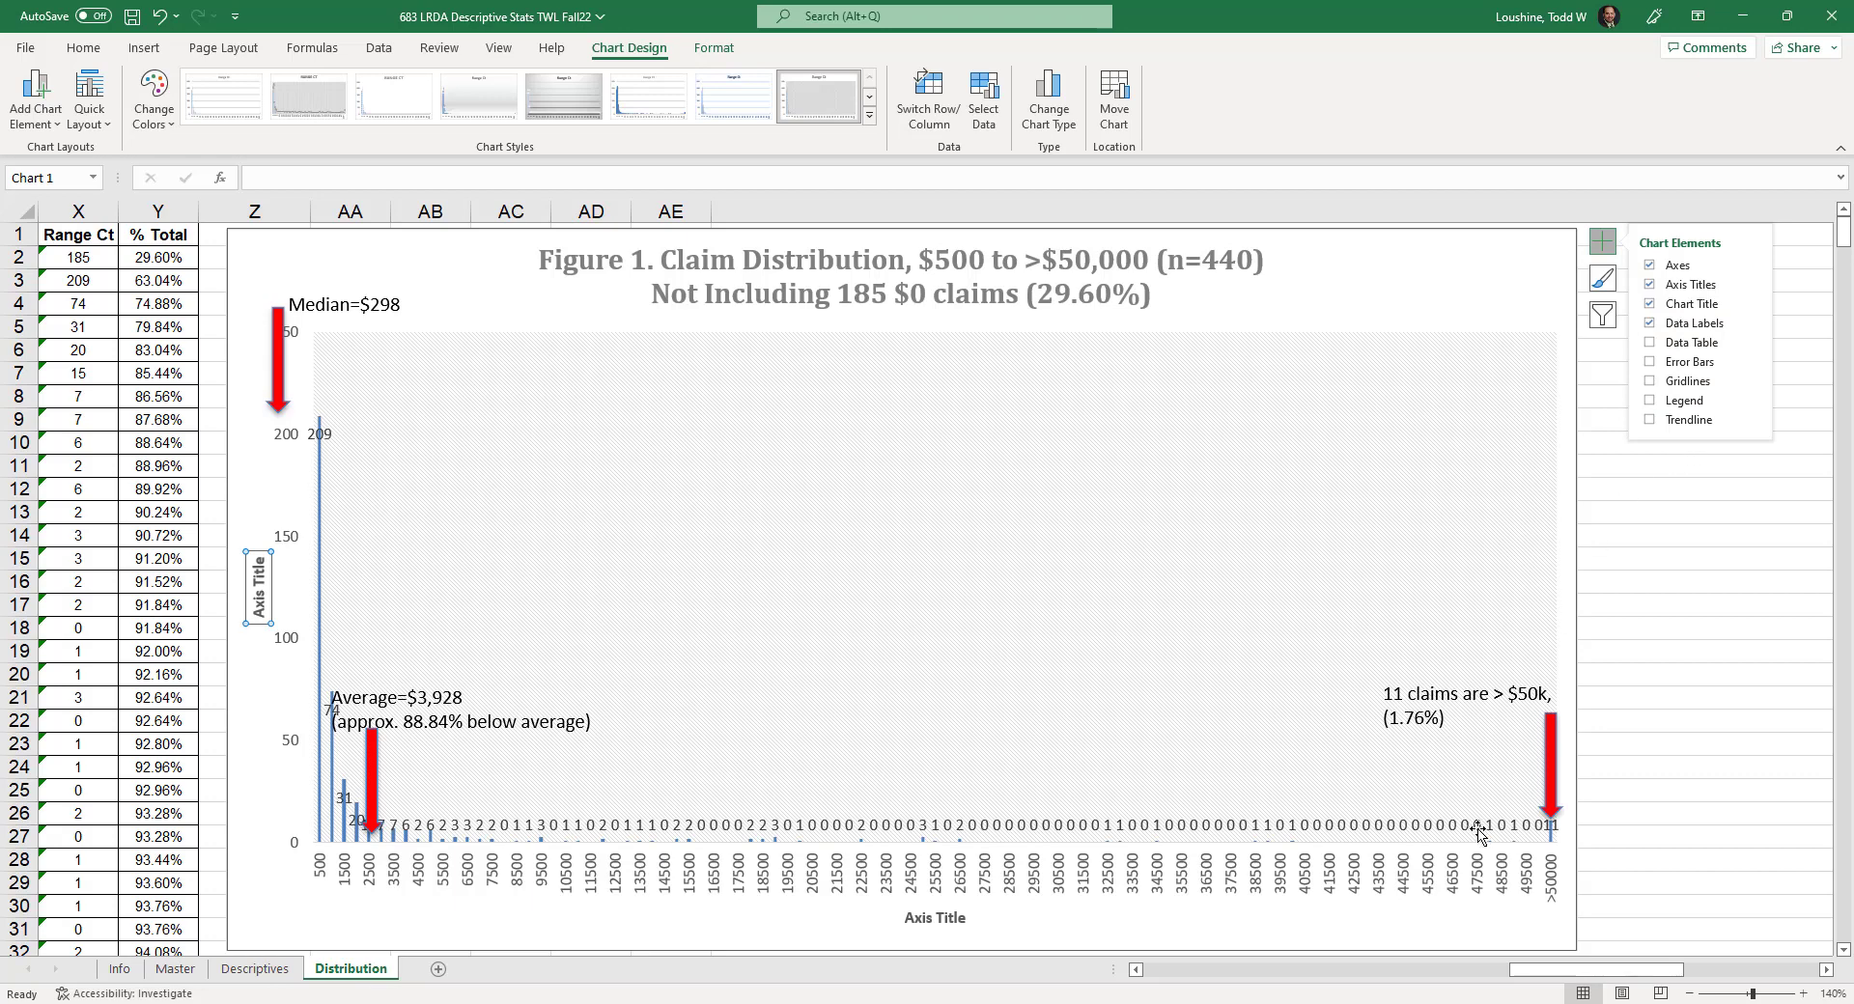
pyautogui.click(1653, 325)
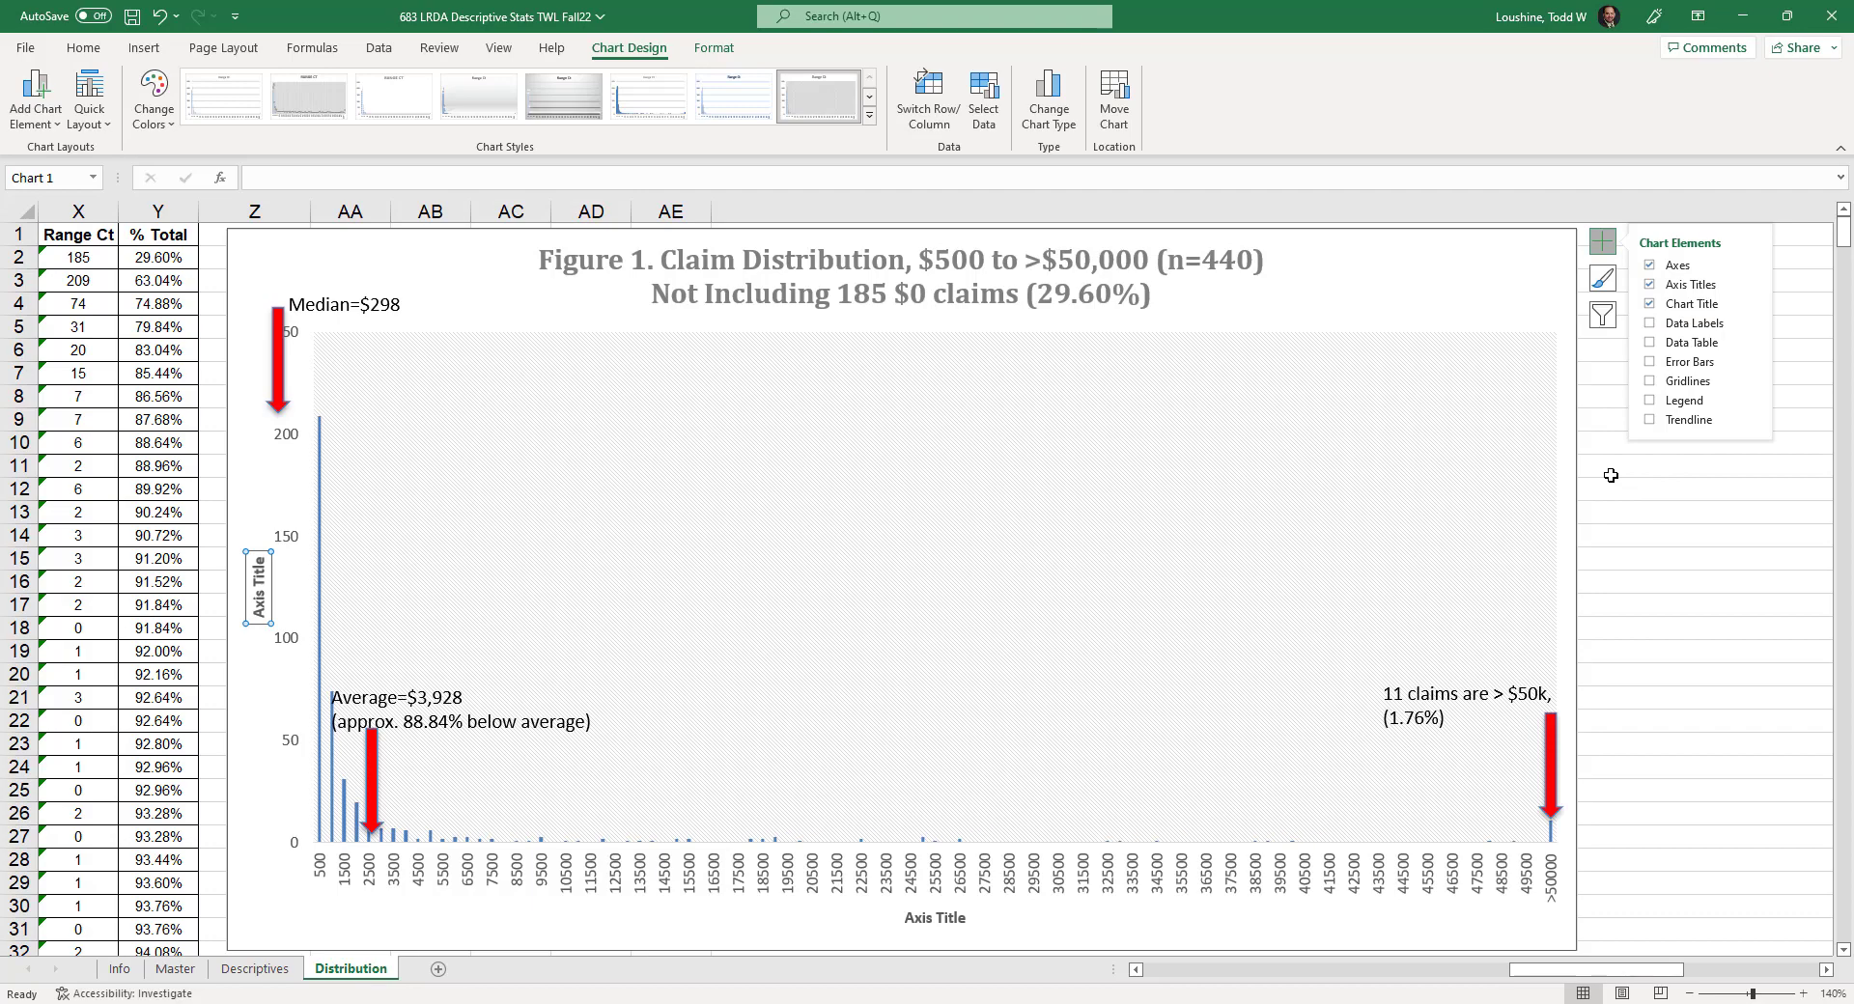
# - Title the chart's horizontal axis "Claim Amount by $500 increments"
pyautogui.click(954, 920)
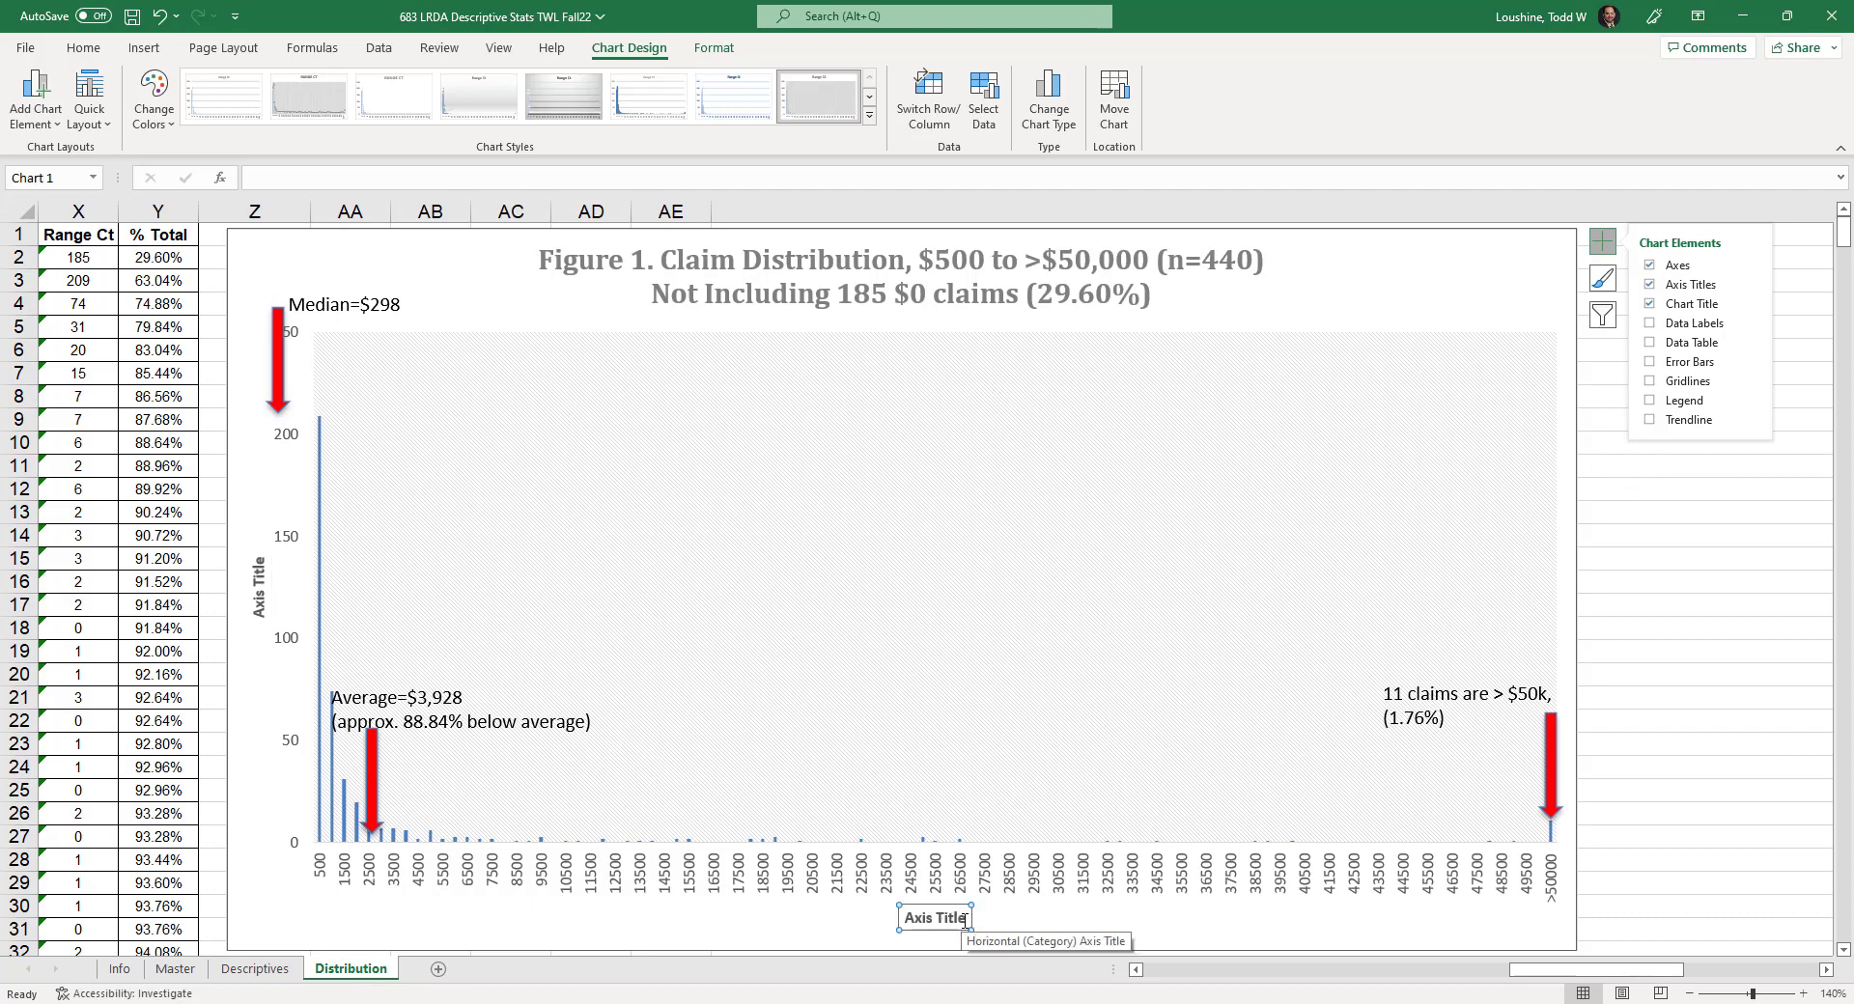
pyautogui.moveTo(966, 919); pyautogui.dragTo(908, 922)
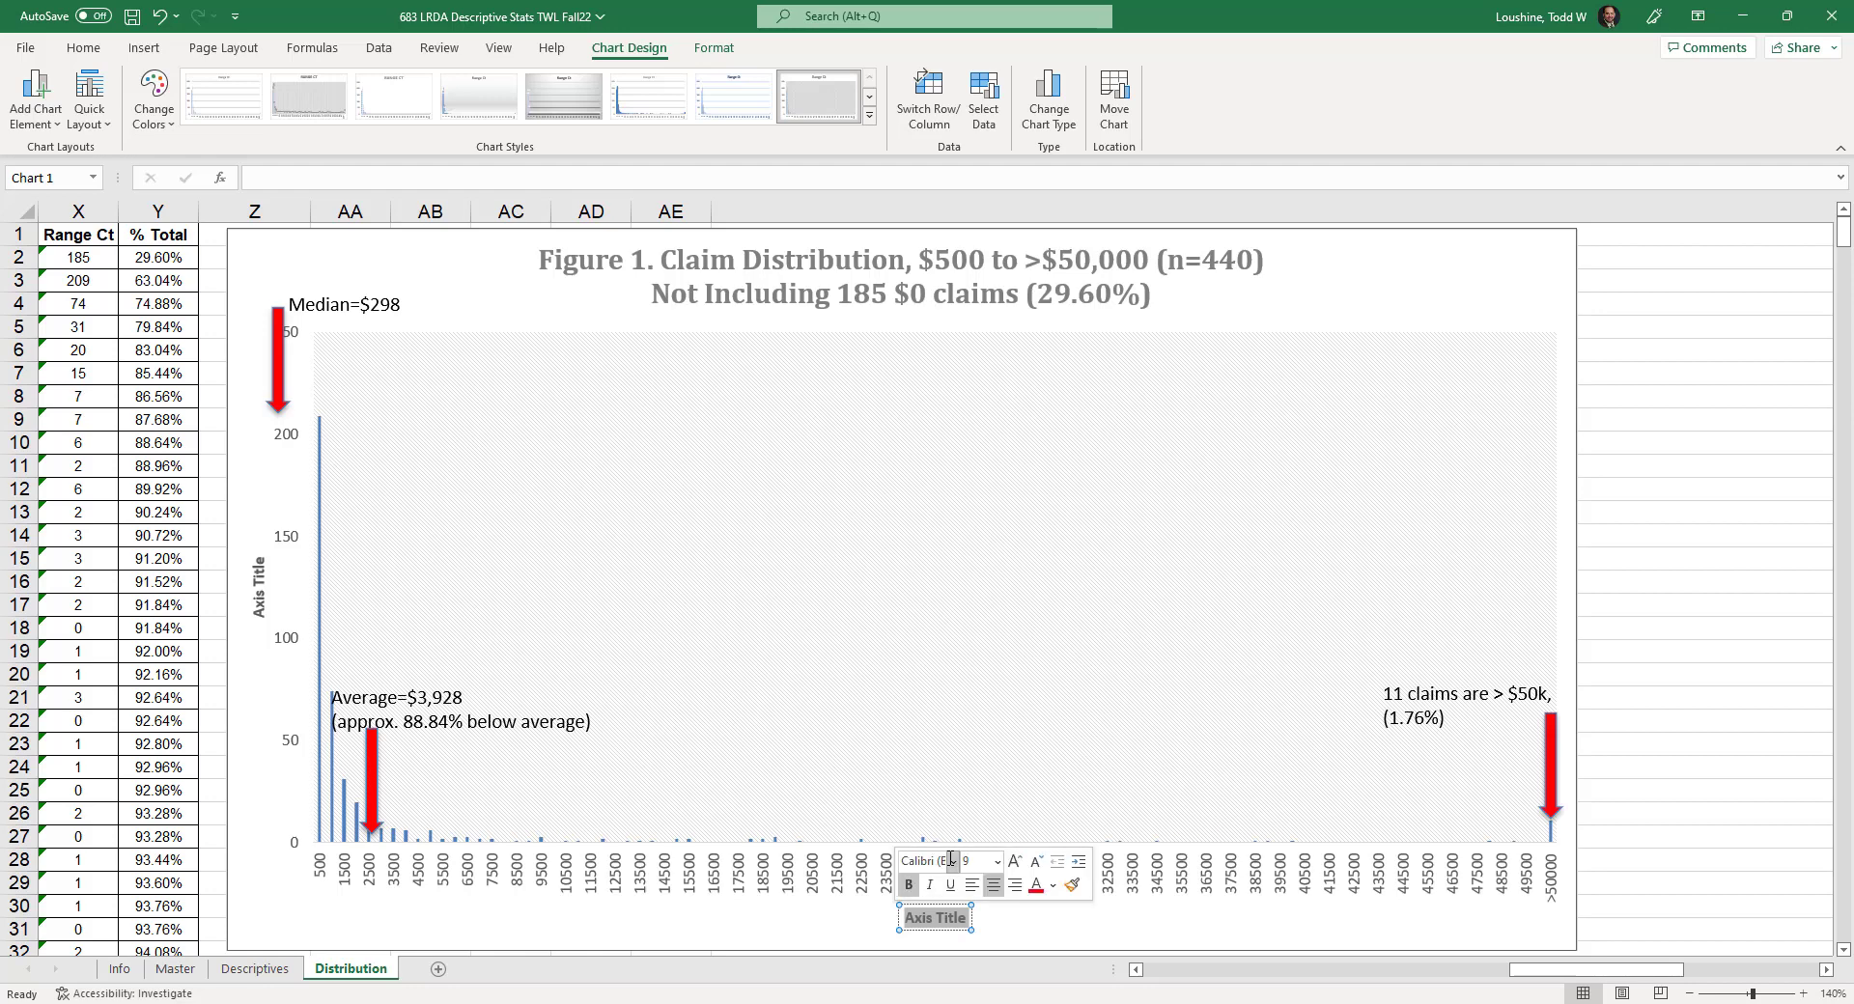
pyautogui.write('Cla')
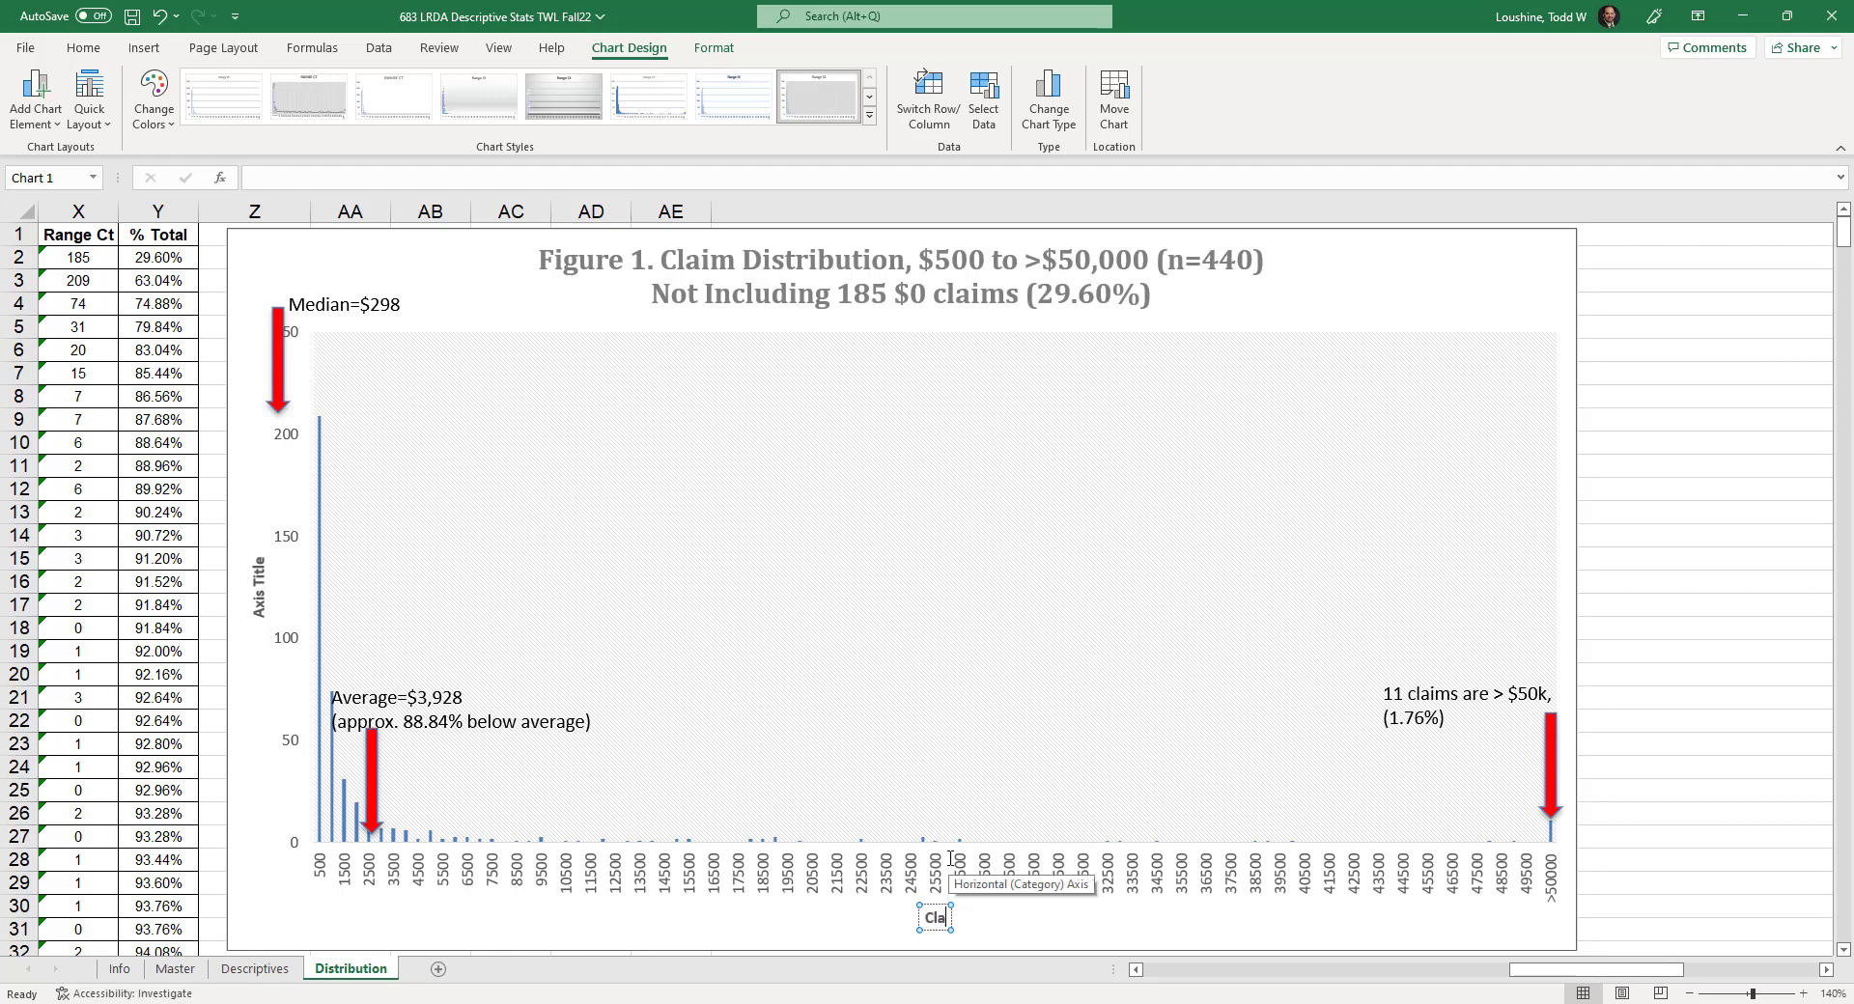
pyautogui.write('im Amout')
pyautogui.press('BackSpace')
pyautogui.write('nt')
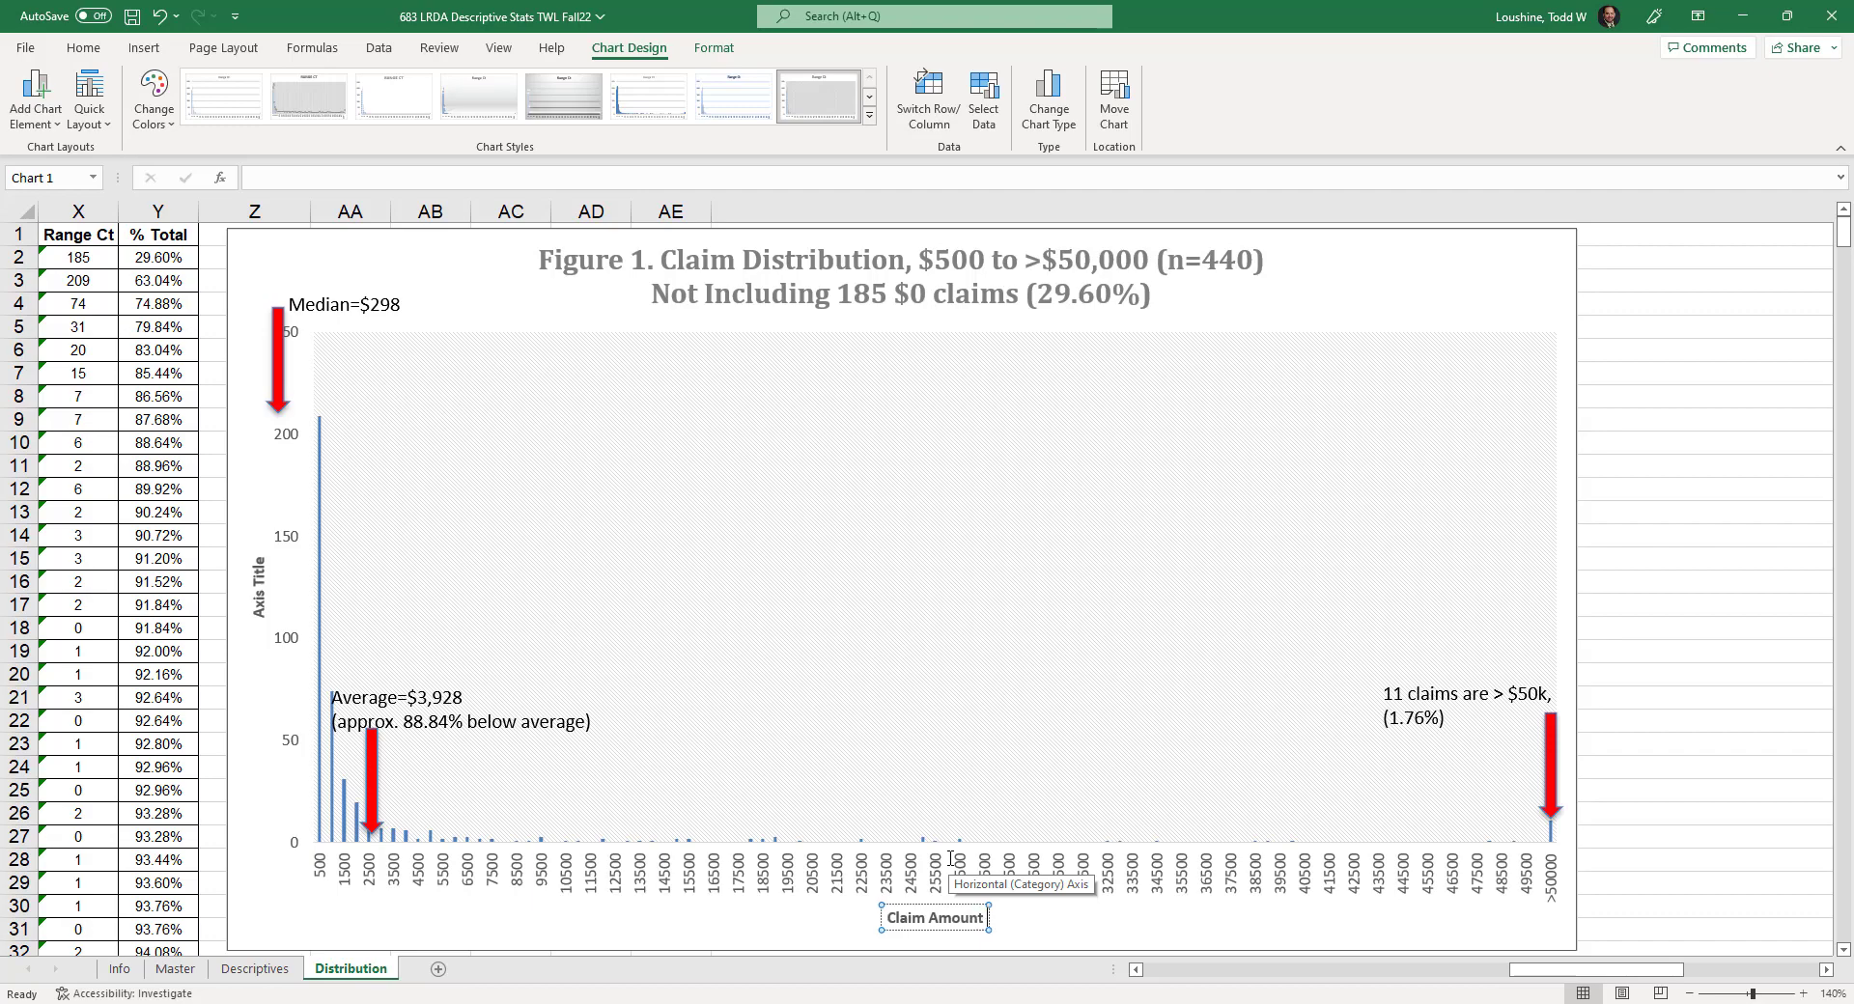
pyautogui.write(' by $5000')
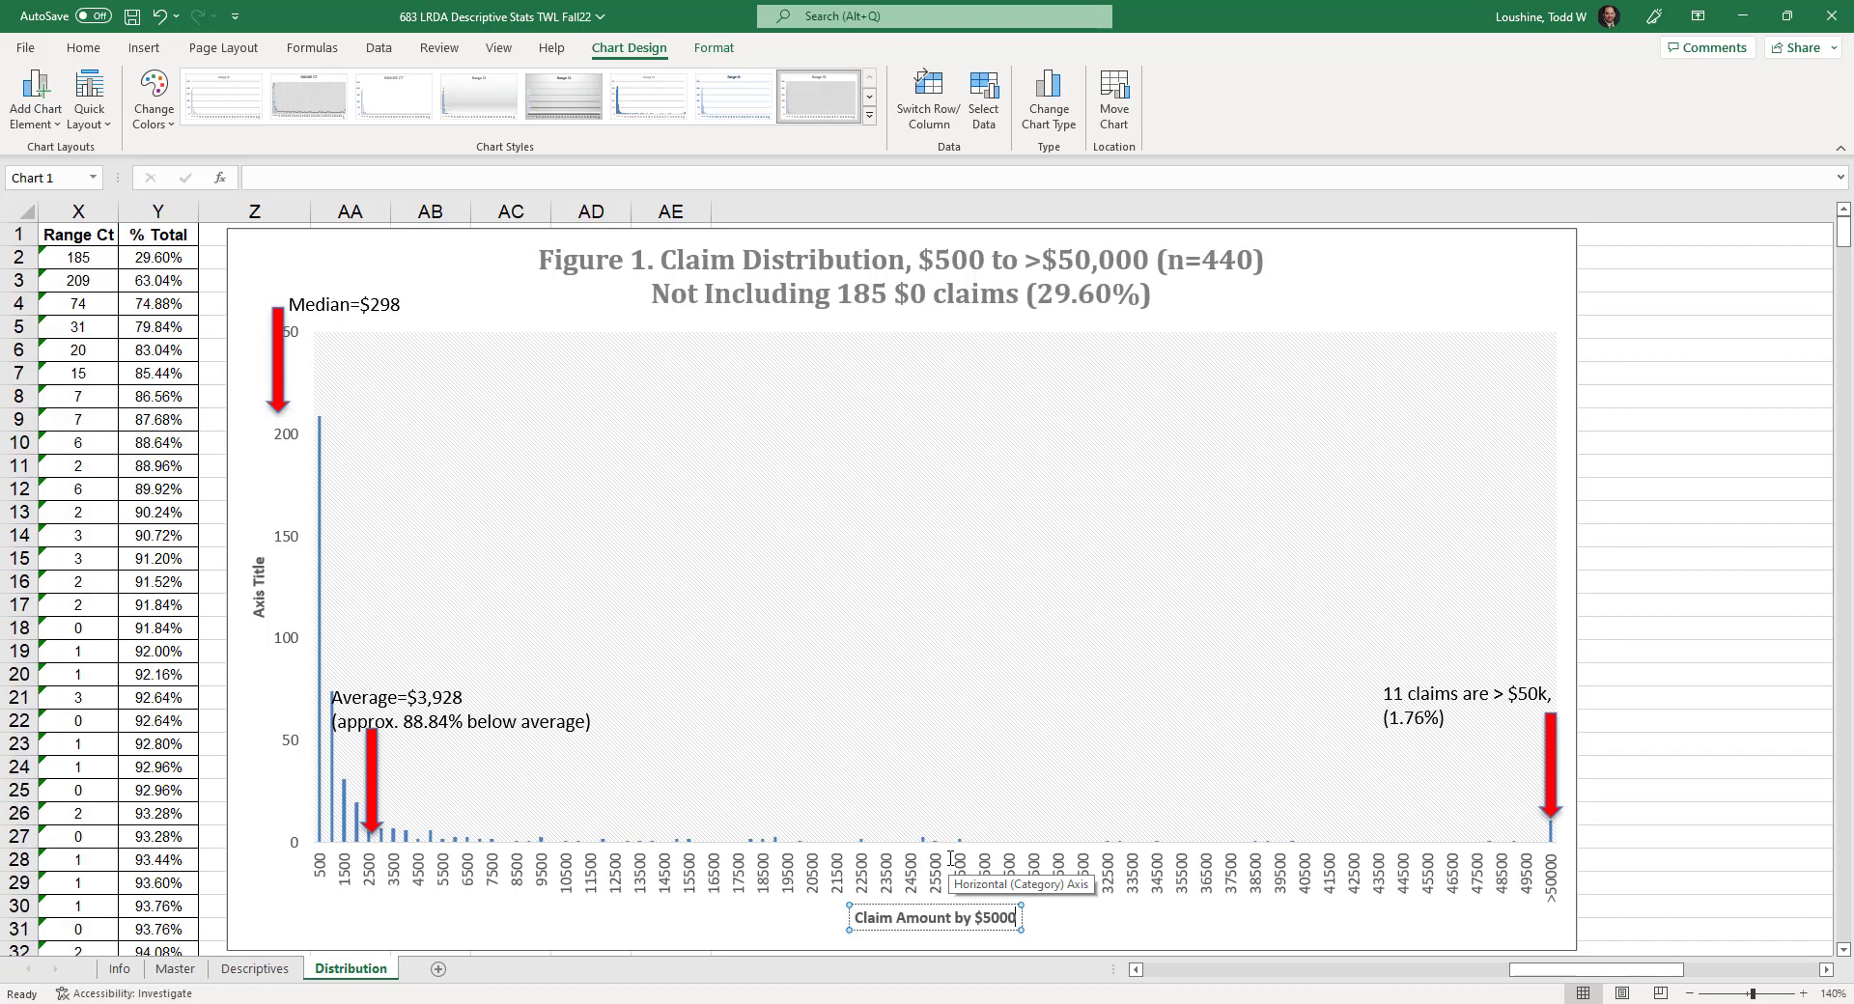
pyautogui.press('BackSpace')
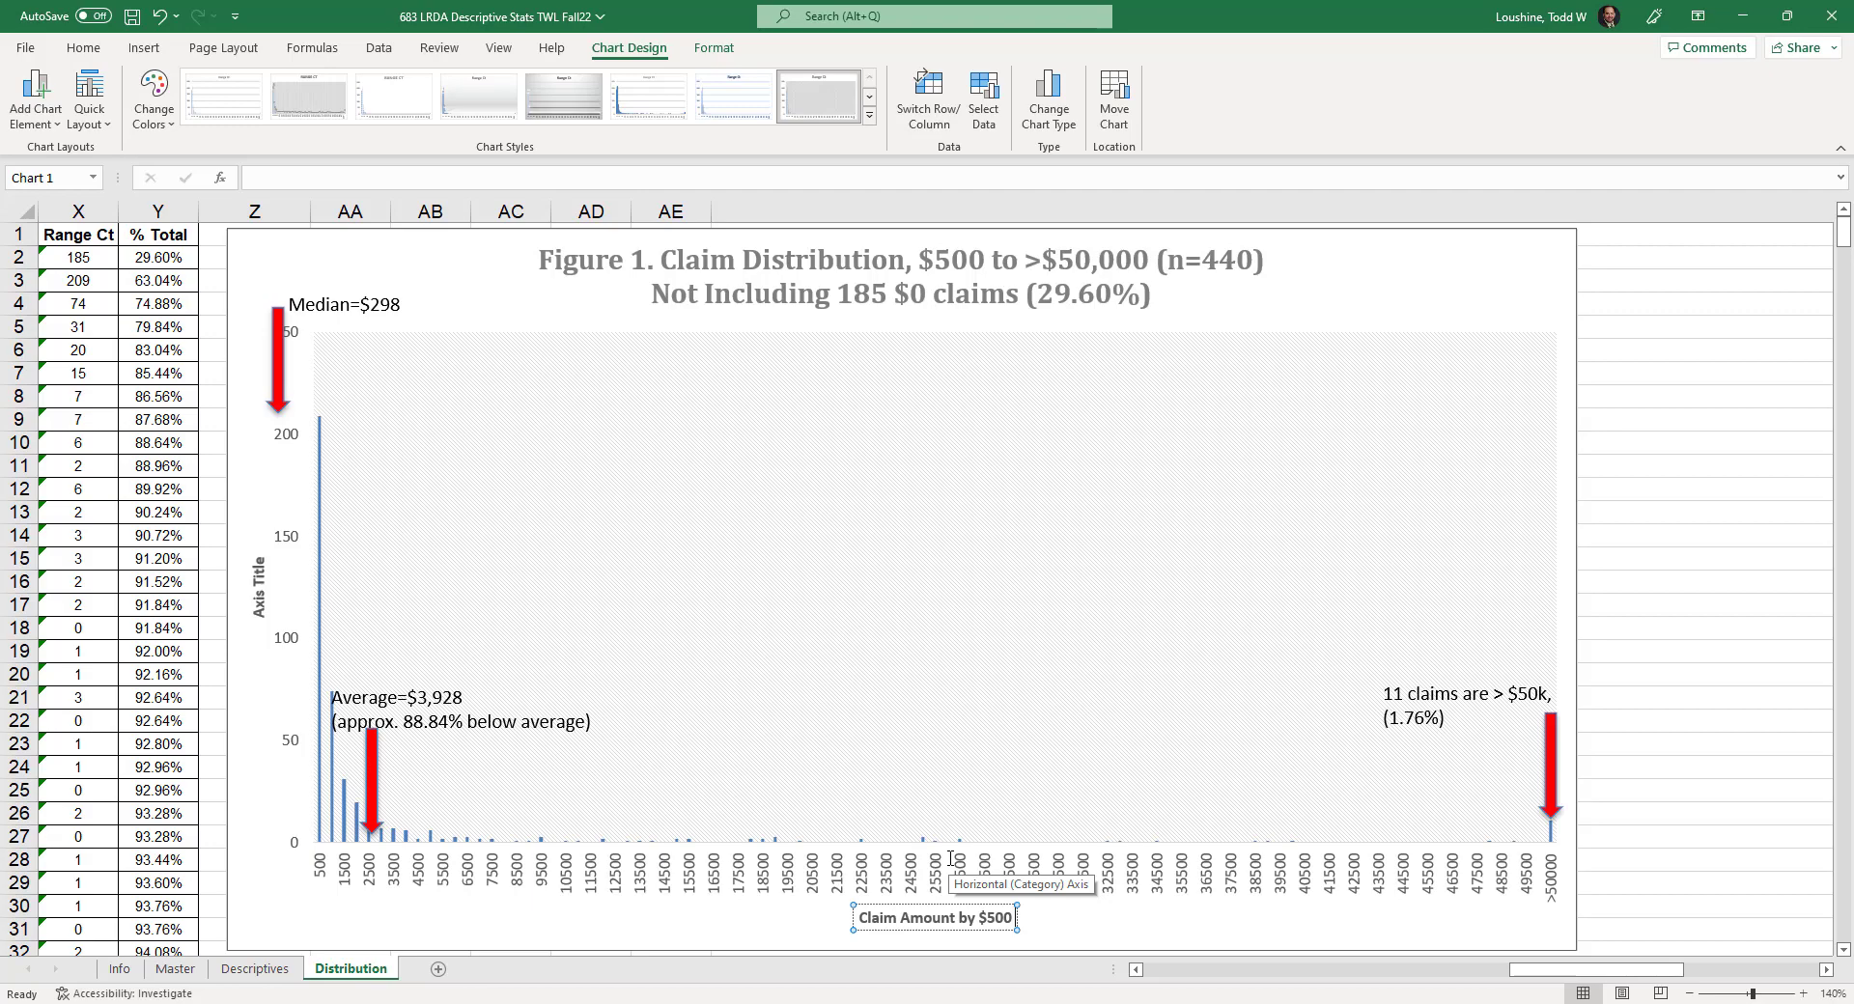
pyautogui.write('increments')
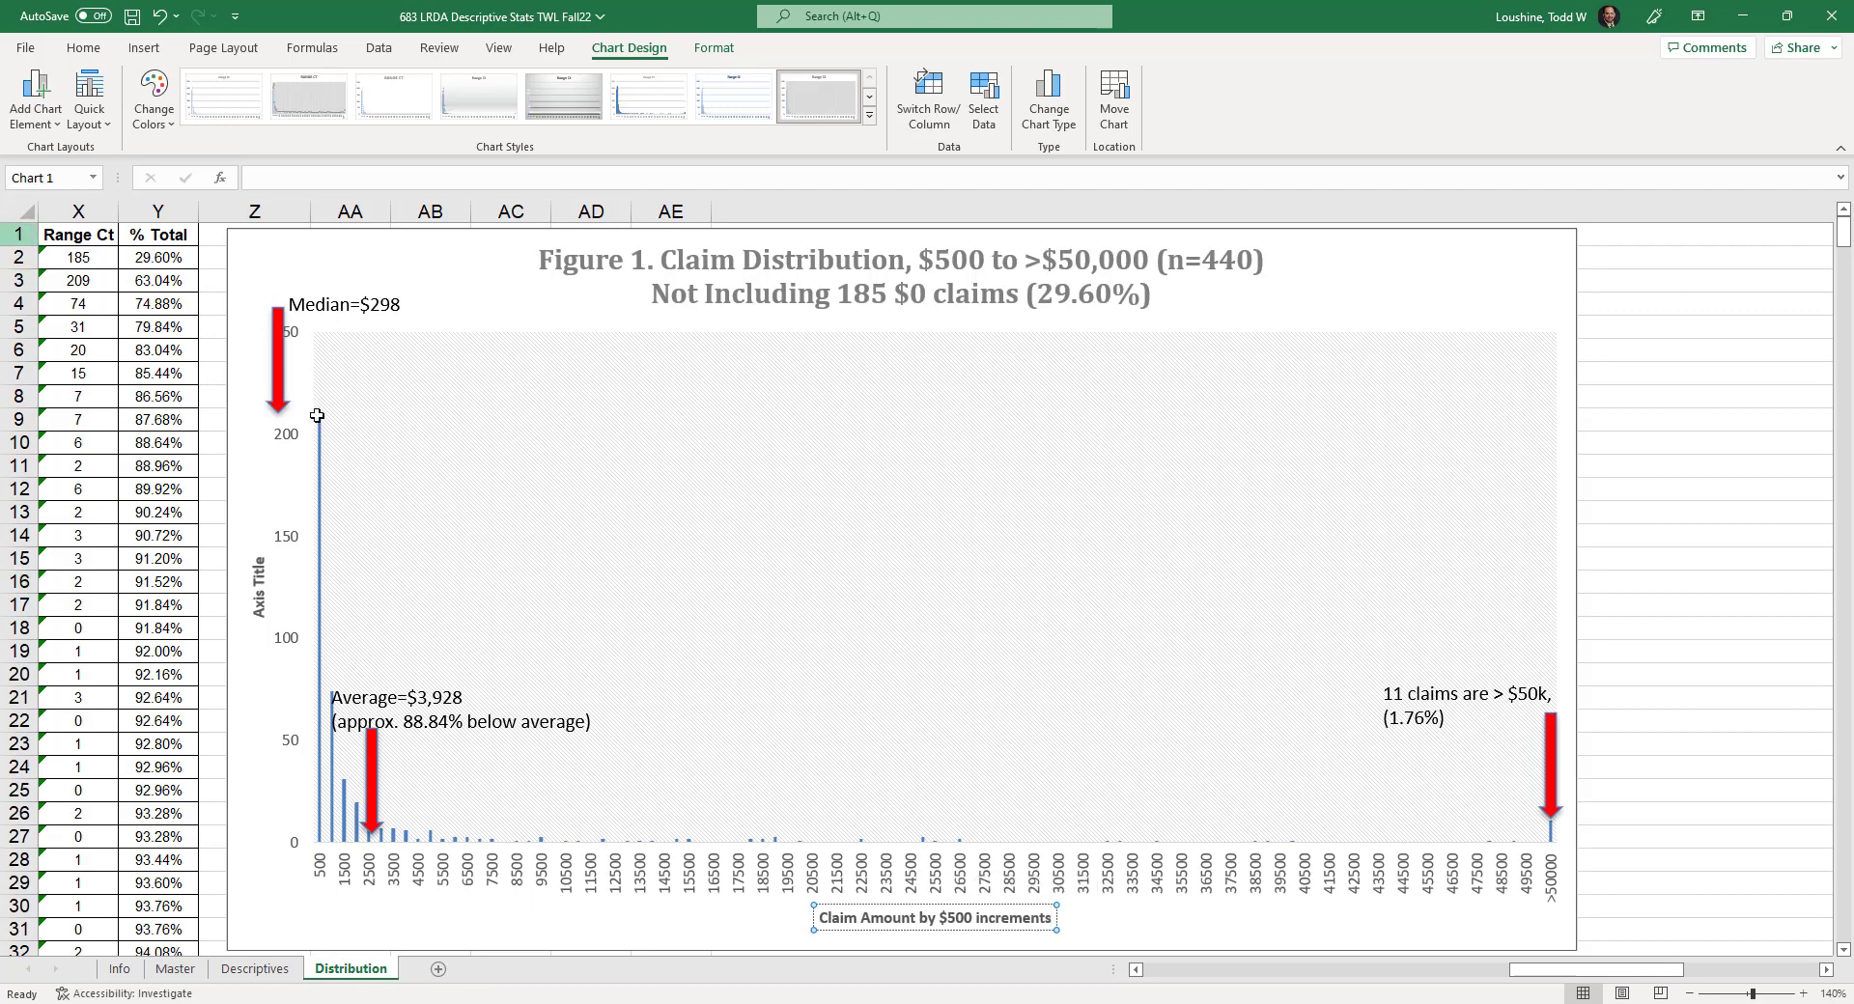
# - Title the chart's vertical axis "Number of claims" and deselect the chart
pyautogui.click(261, 585)
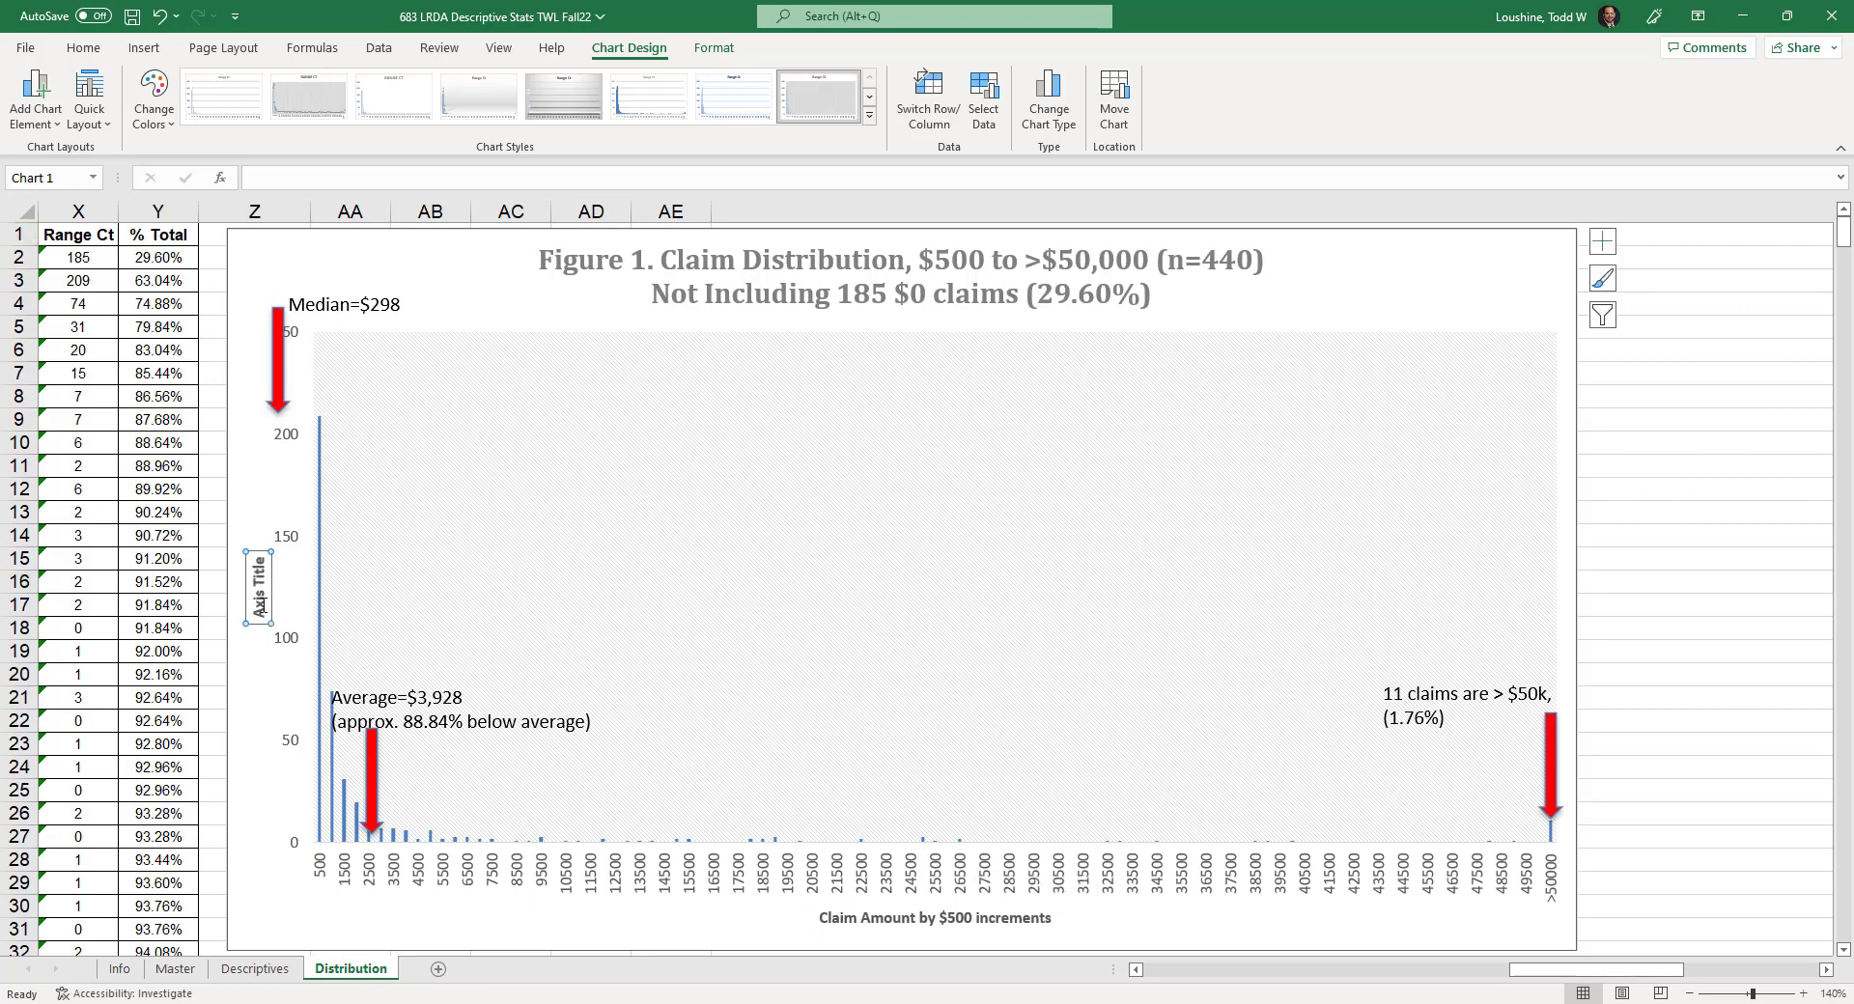
pyautogui.moveTo(259, 619); pyautogui.dragTo(270, 546)
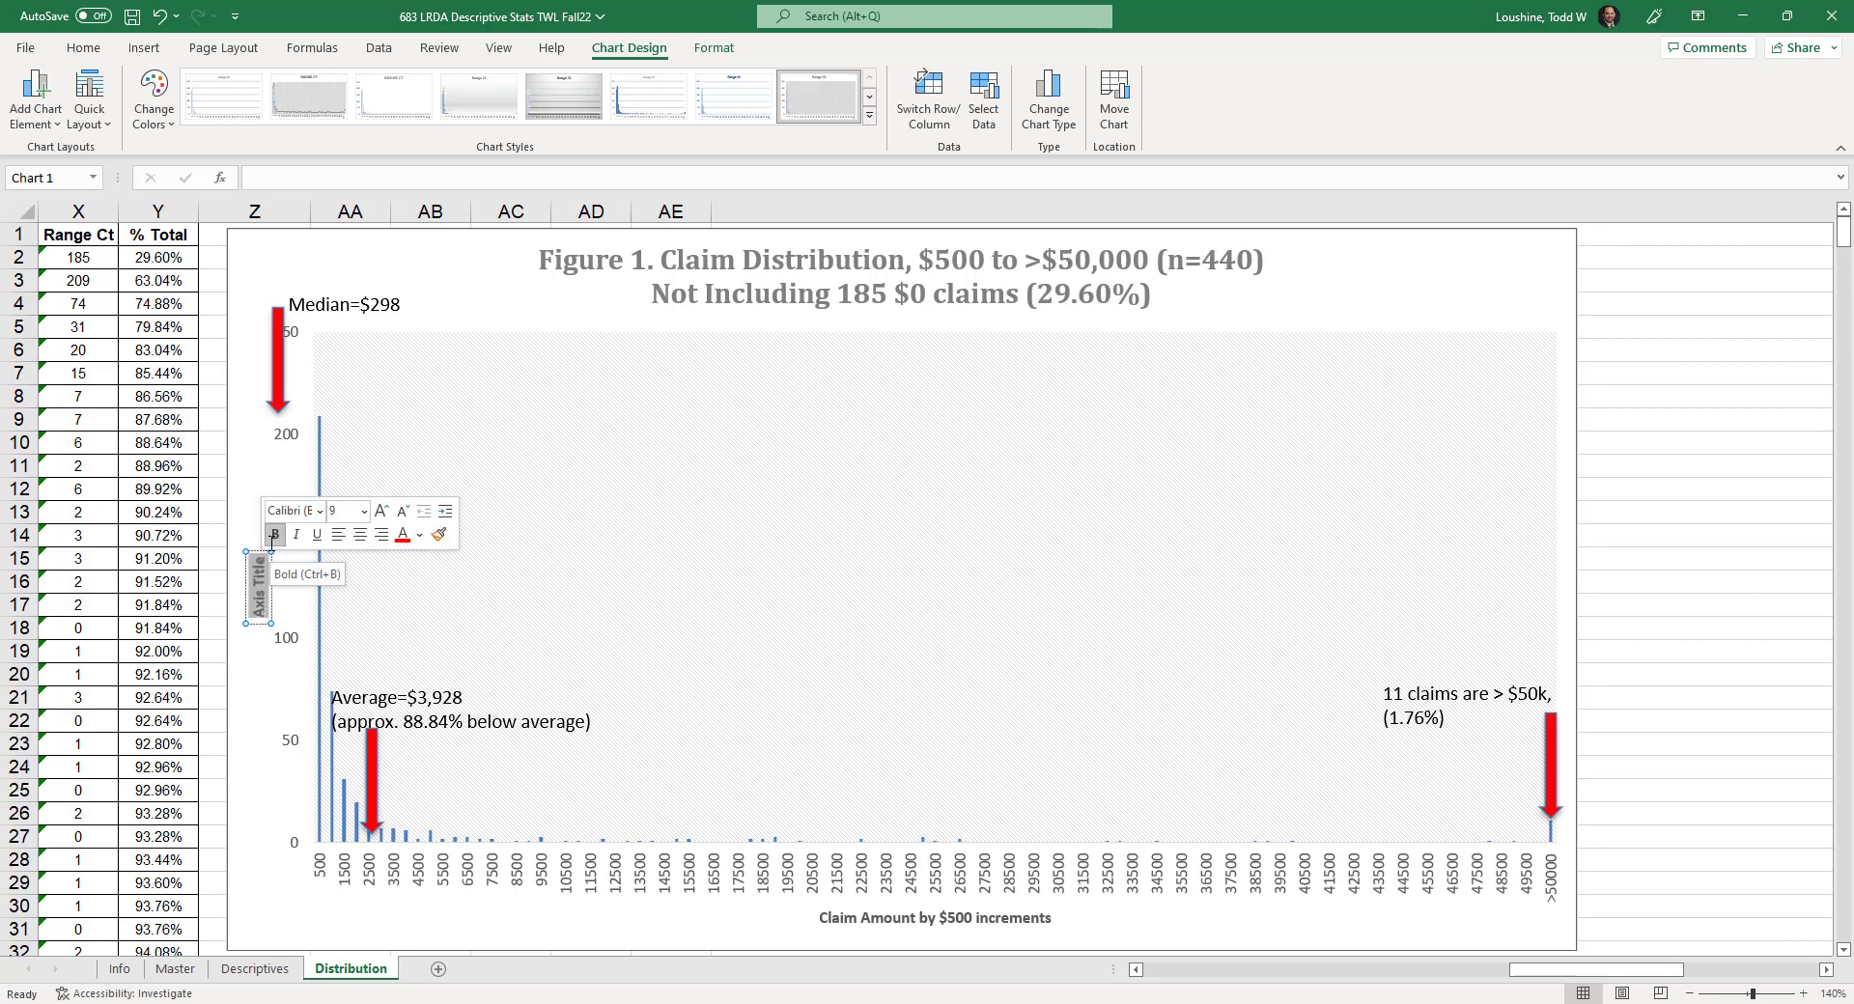
pyautogui.write('Number of cla')
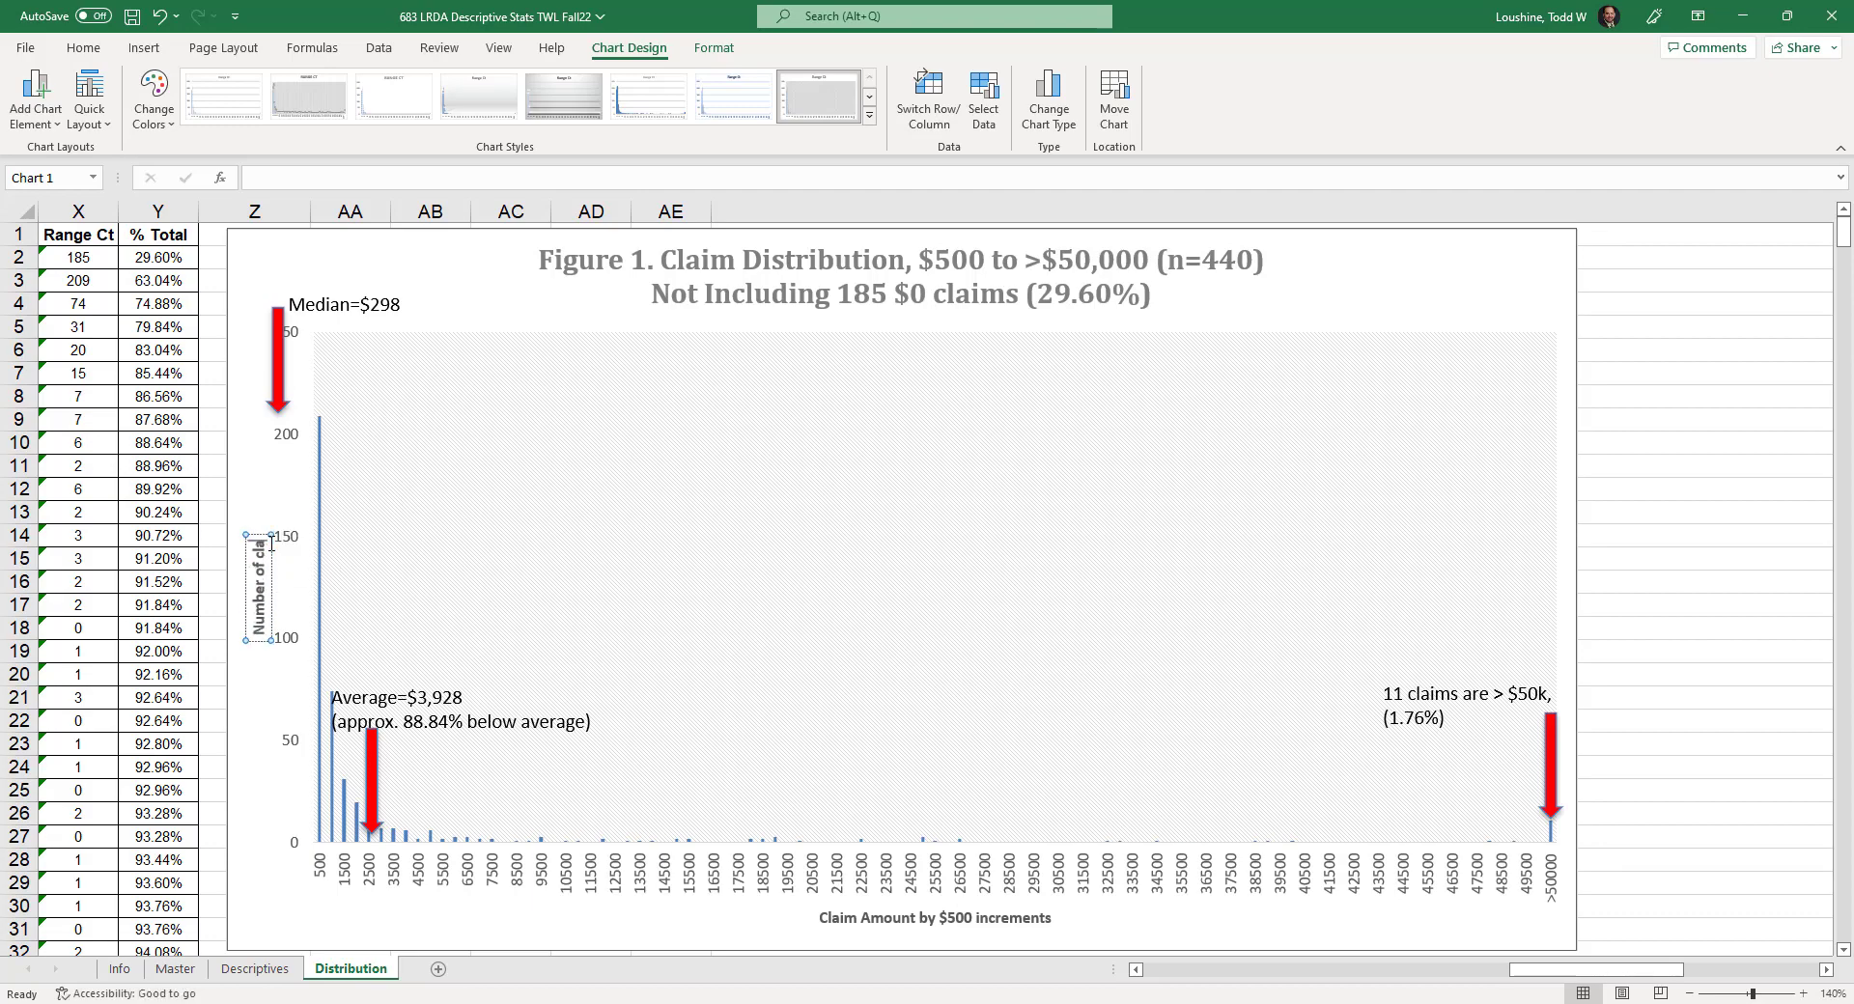
pyautogui.write('ims')
pyautogui.click(1610, 391)
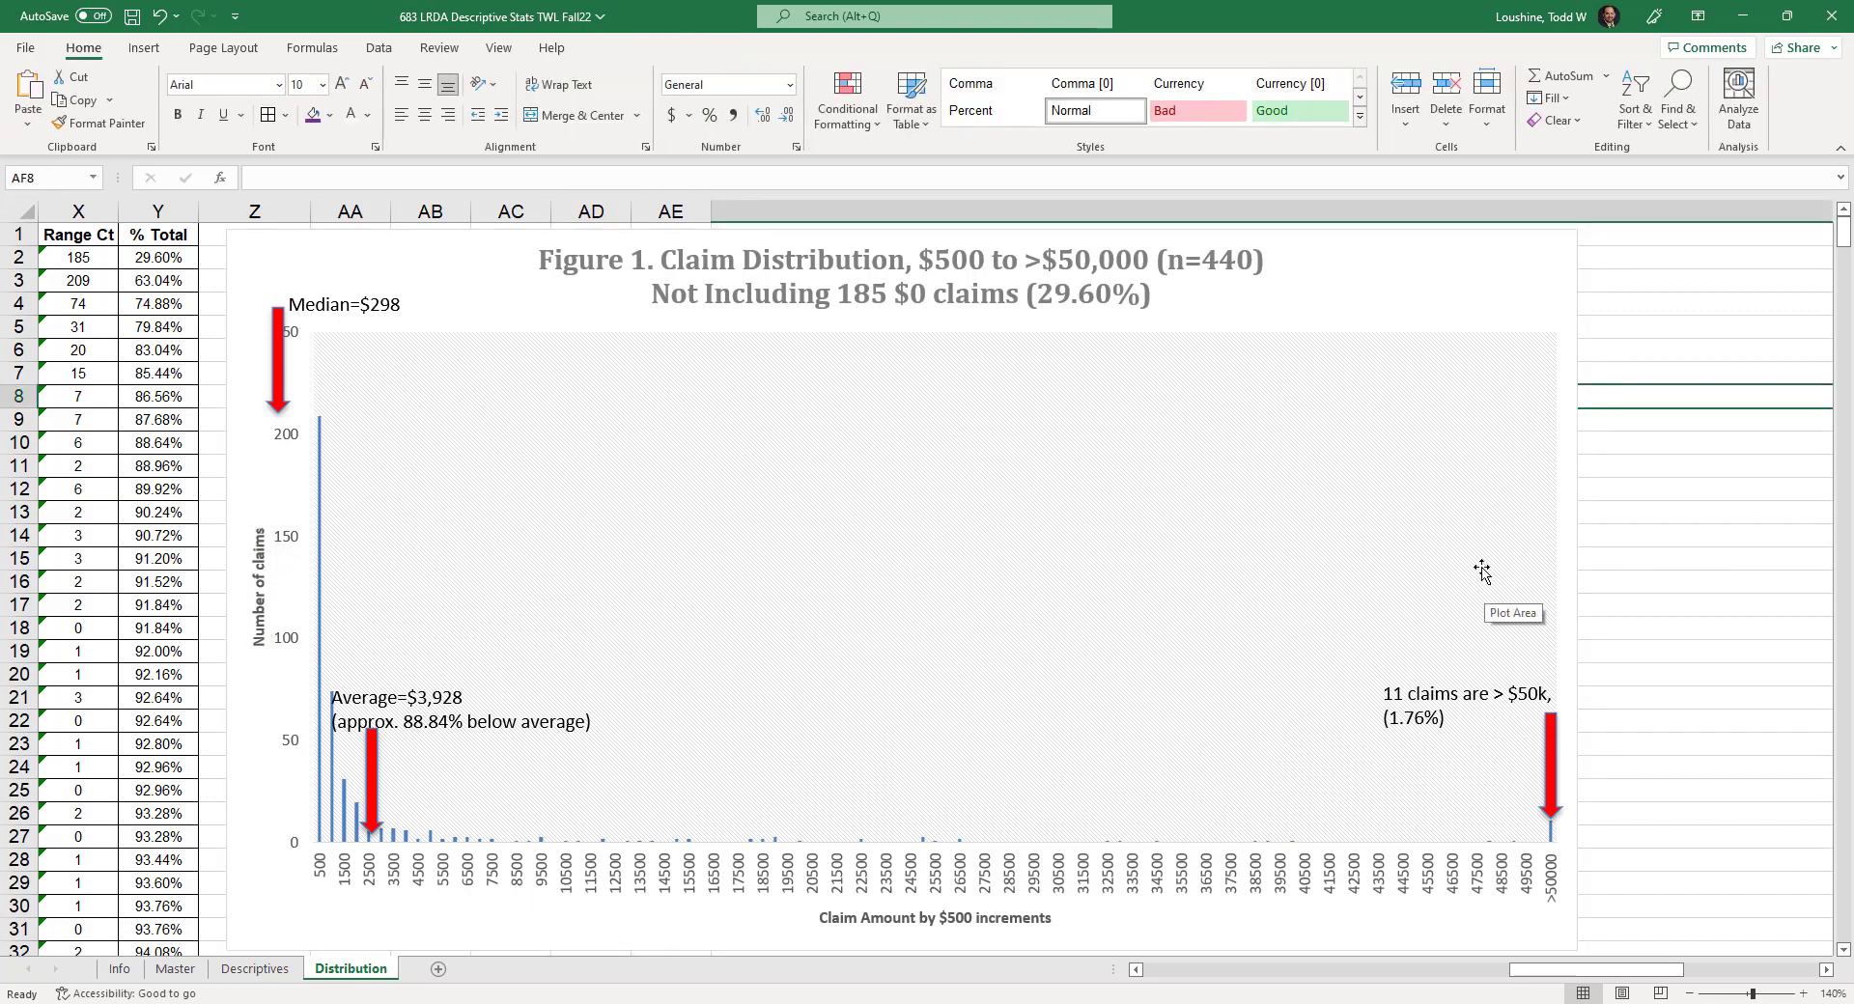
# - Move the Average label clear of the bars, and place the Median arrow above the 500 bar with its label beside it
pyautogui.click(430, 721)
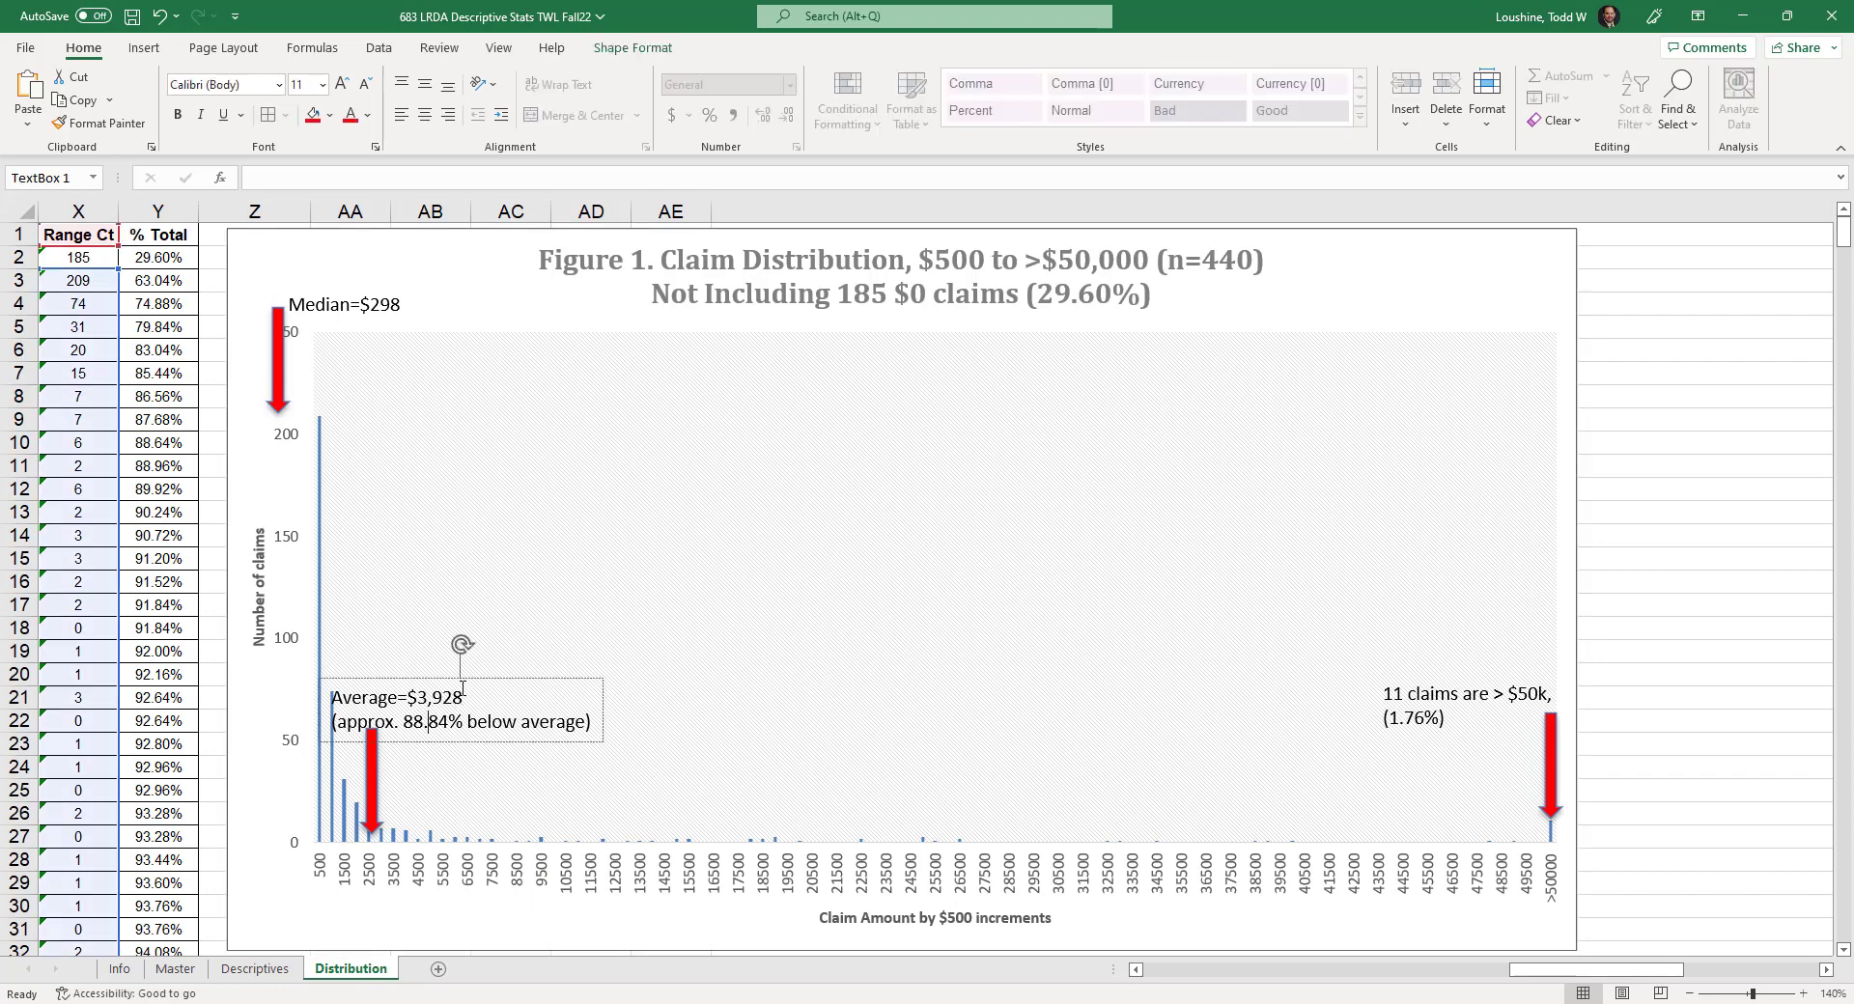
pyautogui.moveTo(485, 682); pyautogui.dragTo(499, 674)
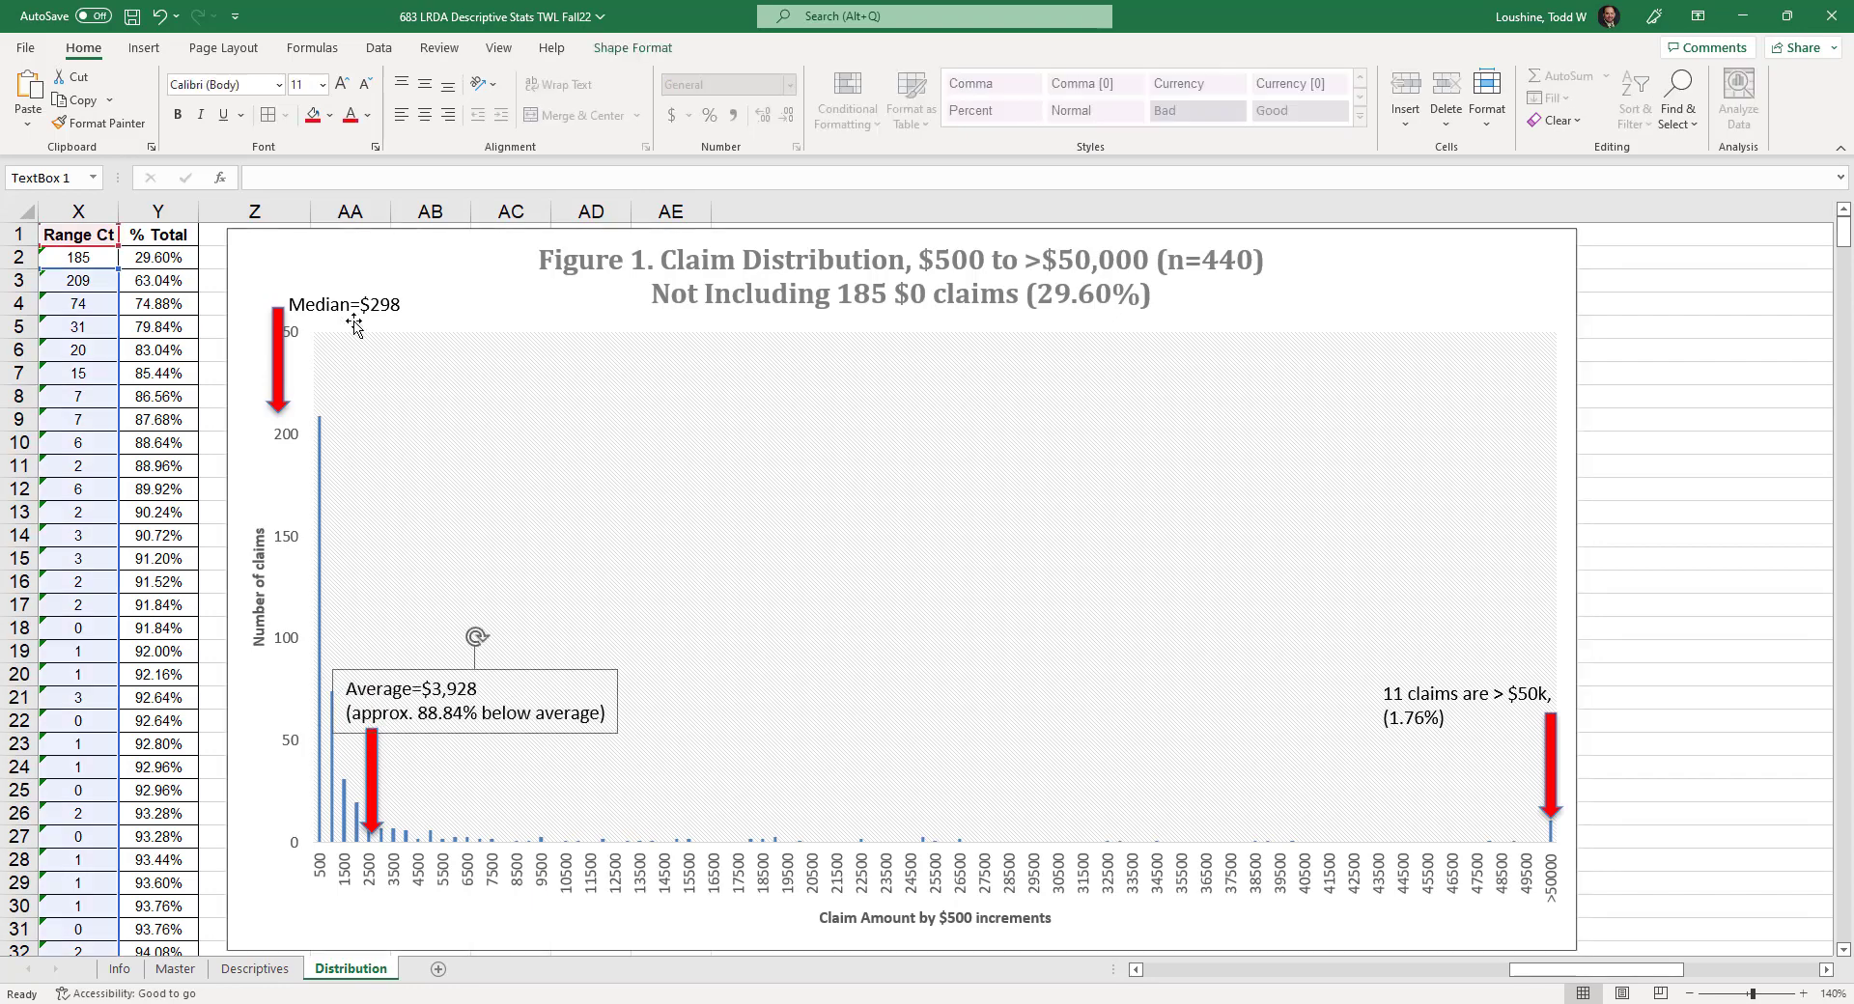
pyautogui.click(284, 357)
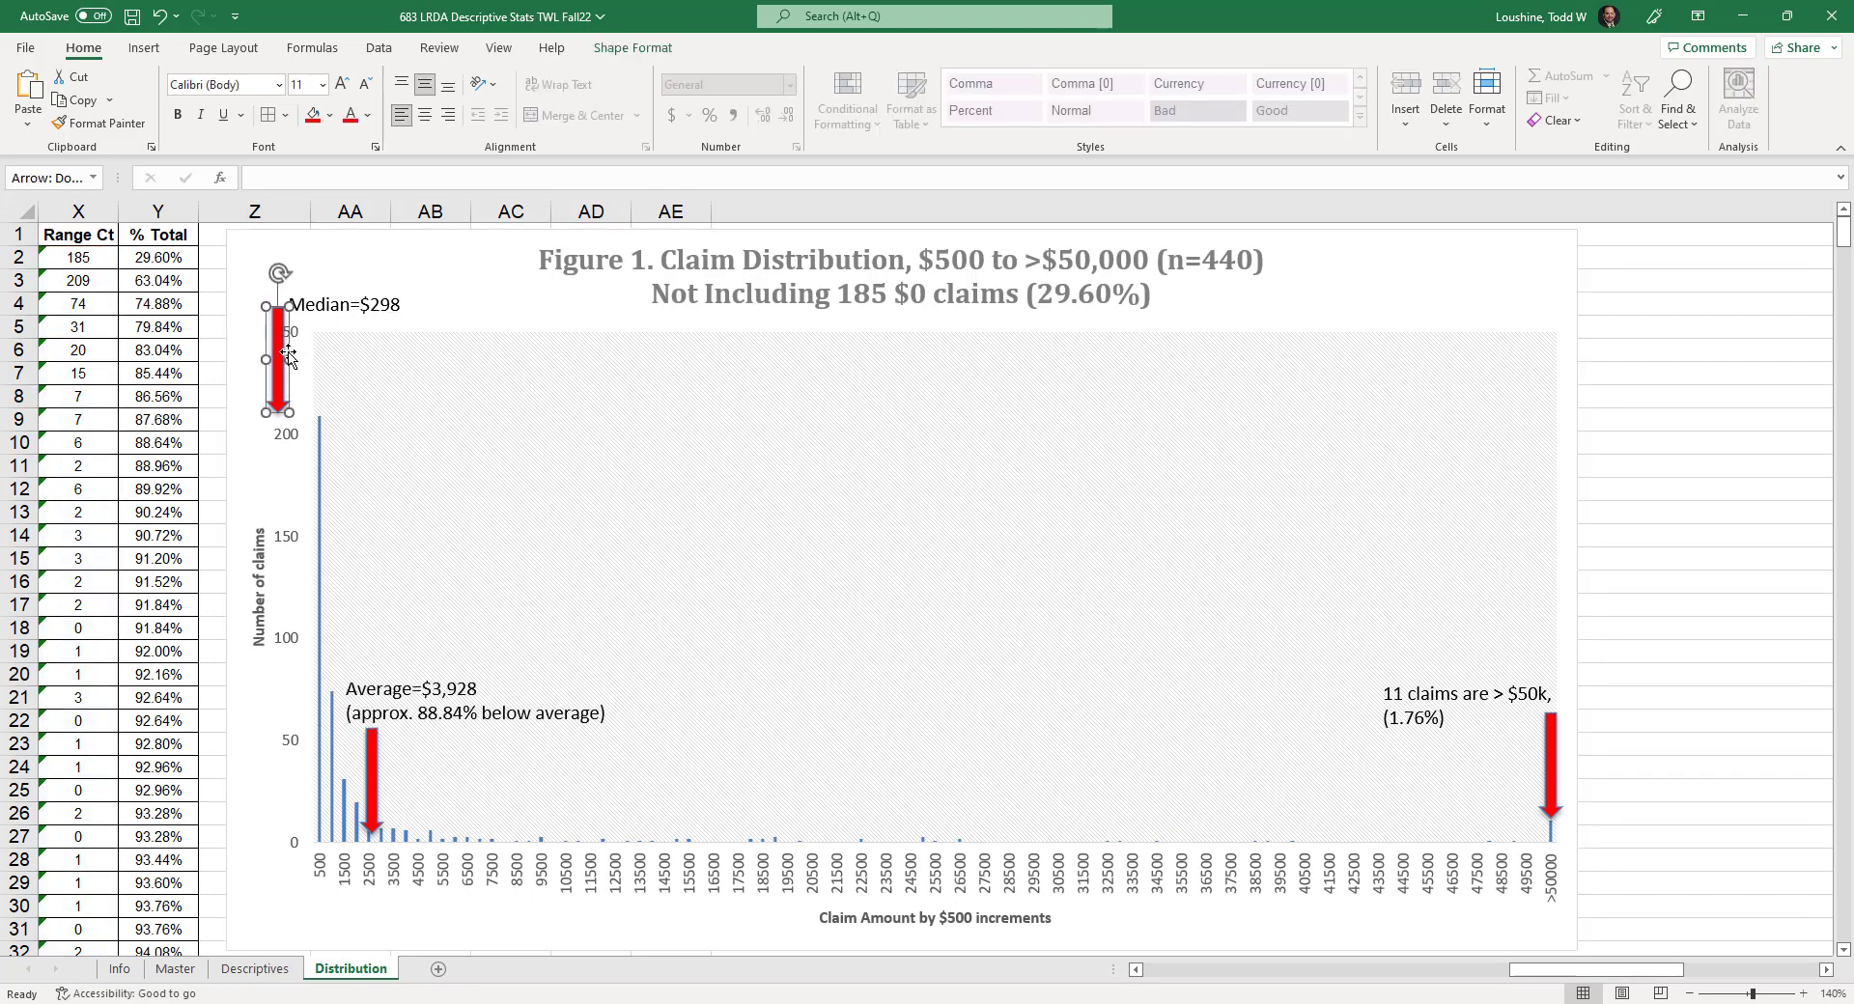
pyautogui.moveTo(288, 355); pyautogui.dragTo(328, 350)
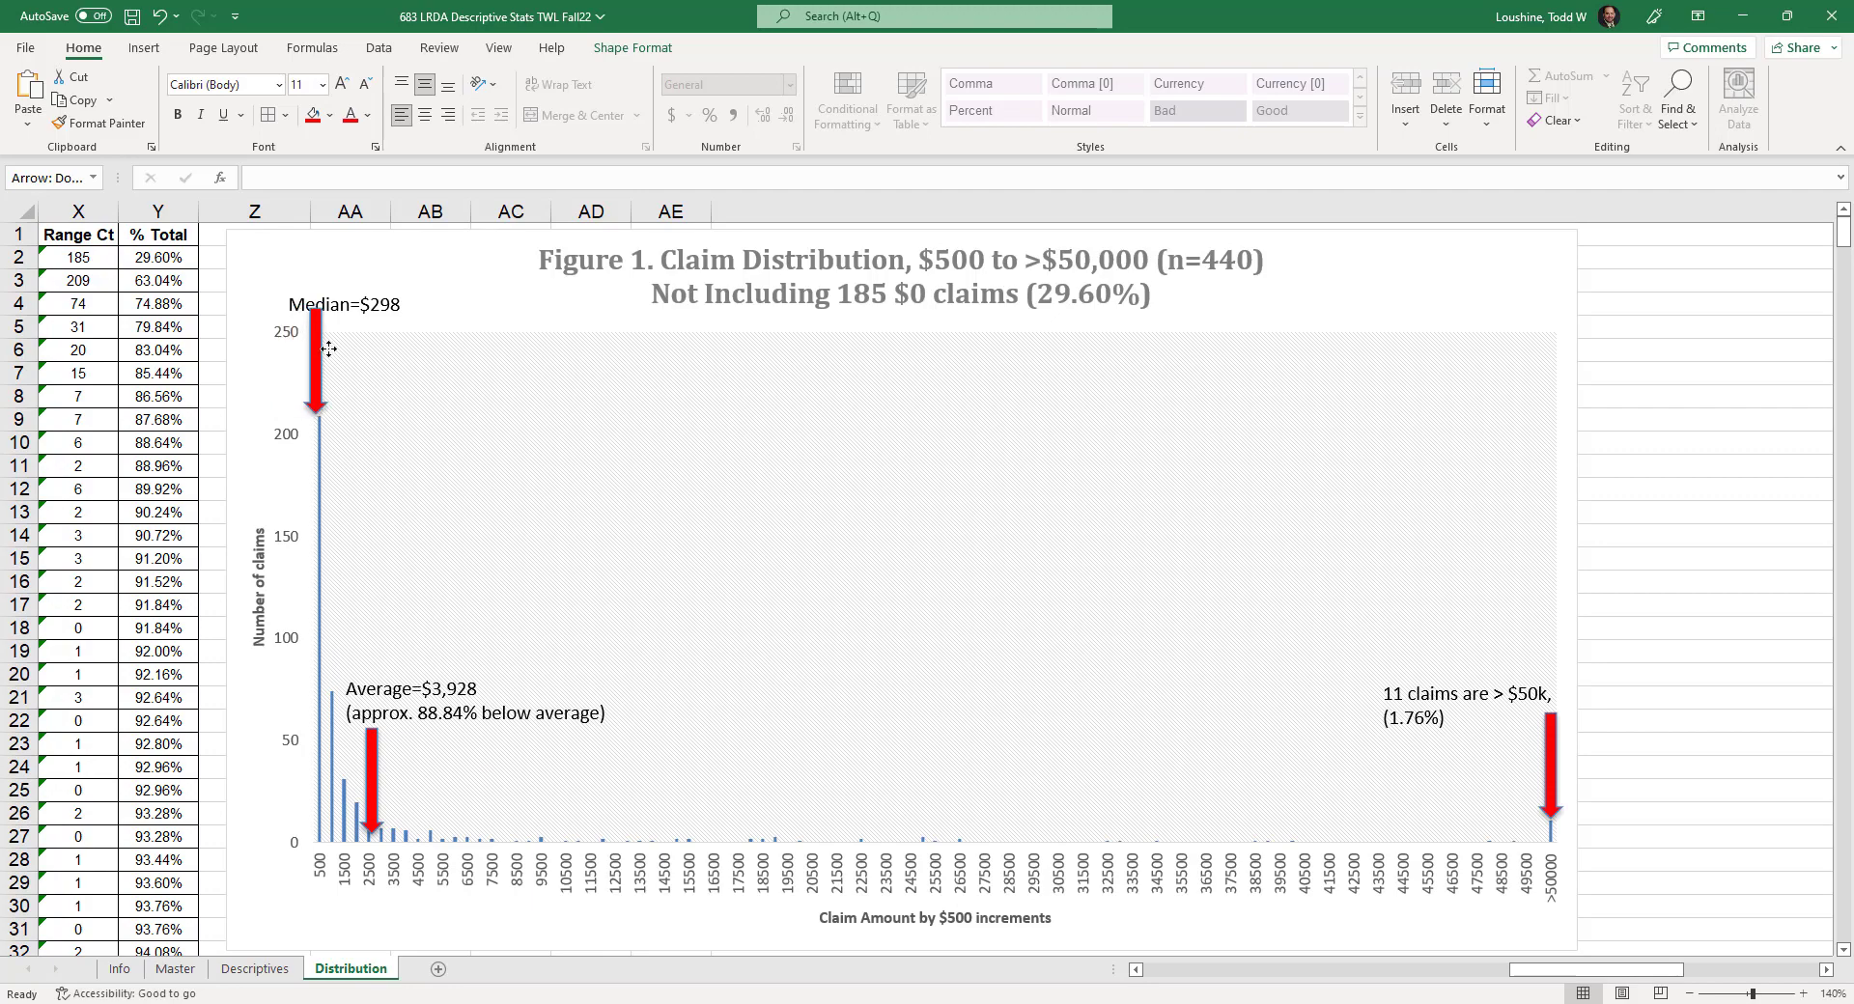
pyautogui.click(359, 305)
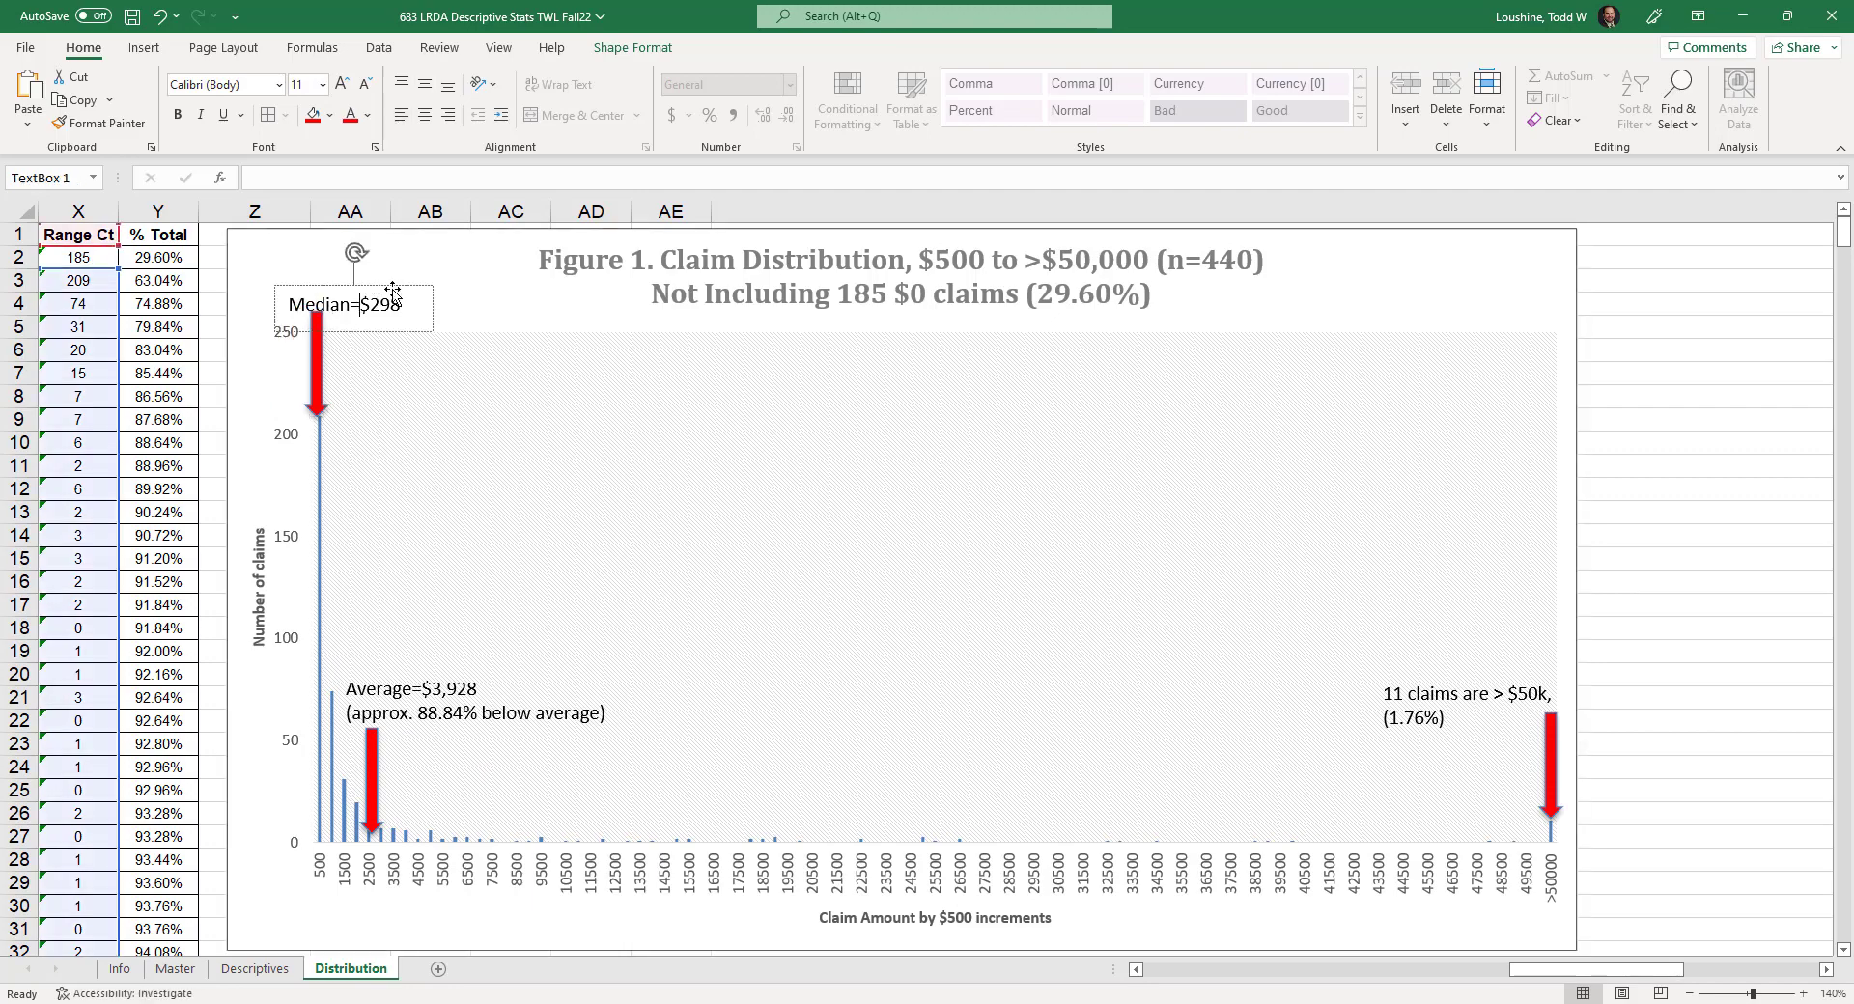
pyautogui.moveTo(392, 292); pyautogui.dragTo(444, 355)
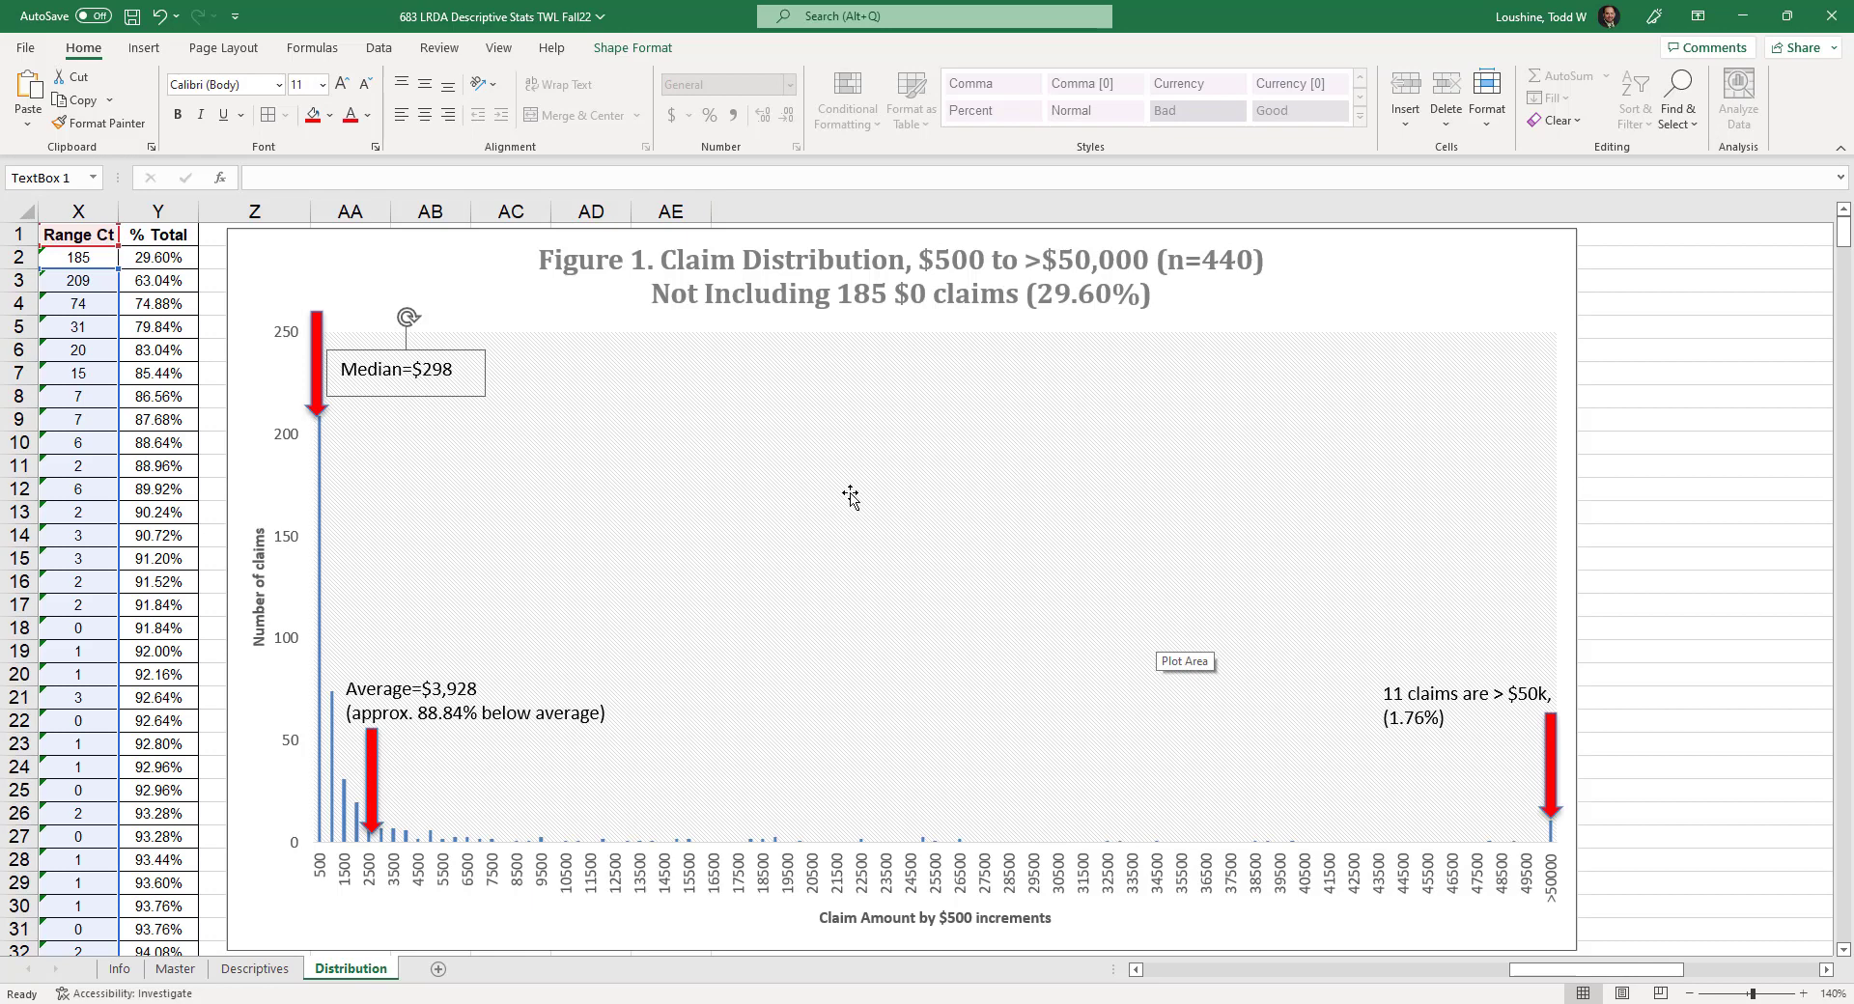
# - Save the workbook with the updated chart
pyautogui.click(132, 17)
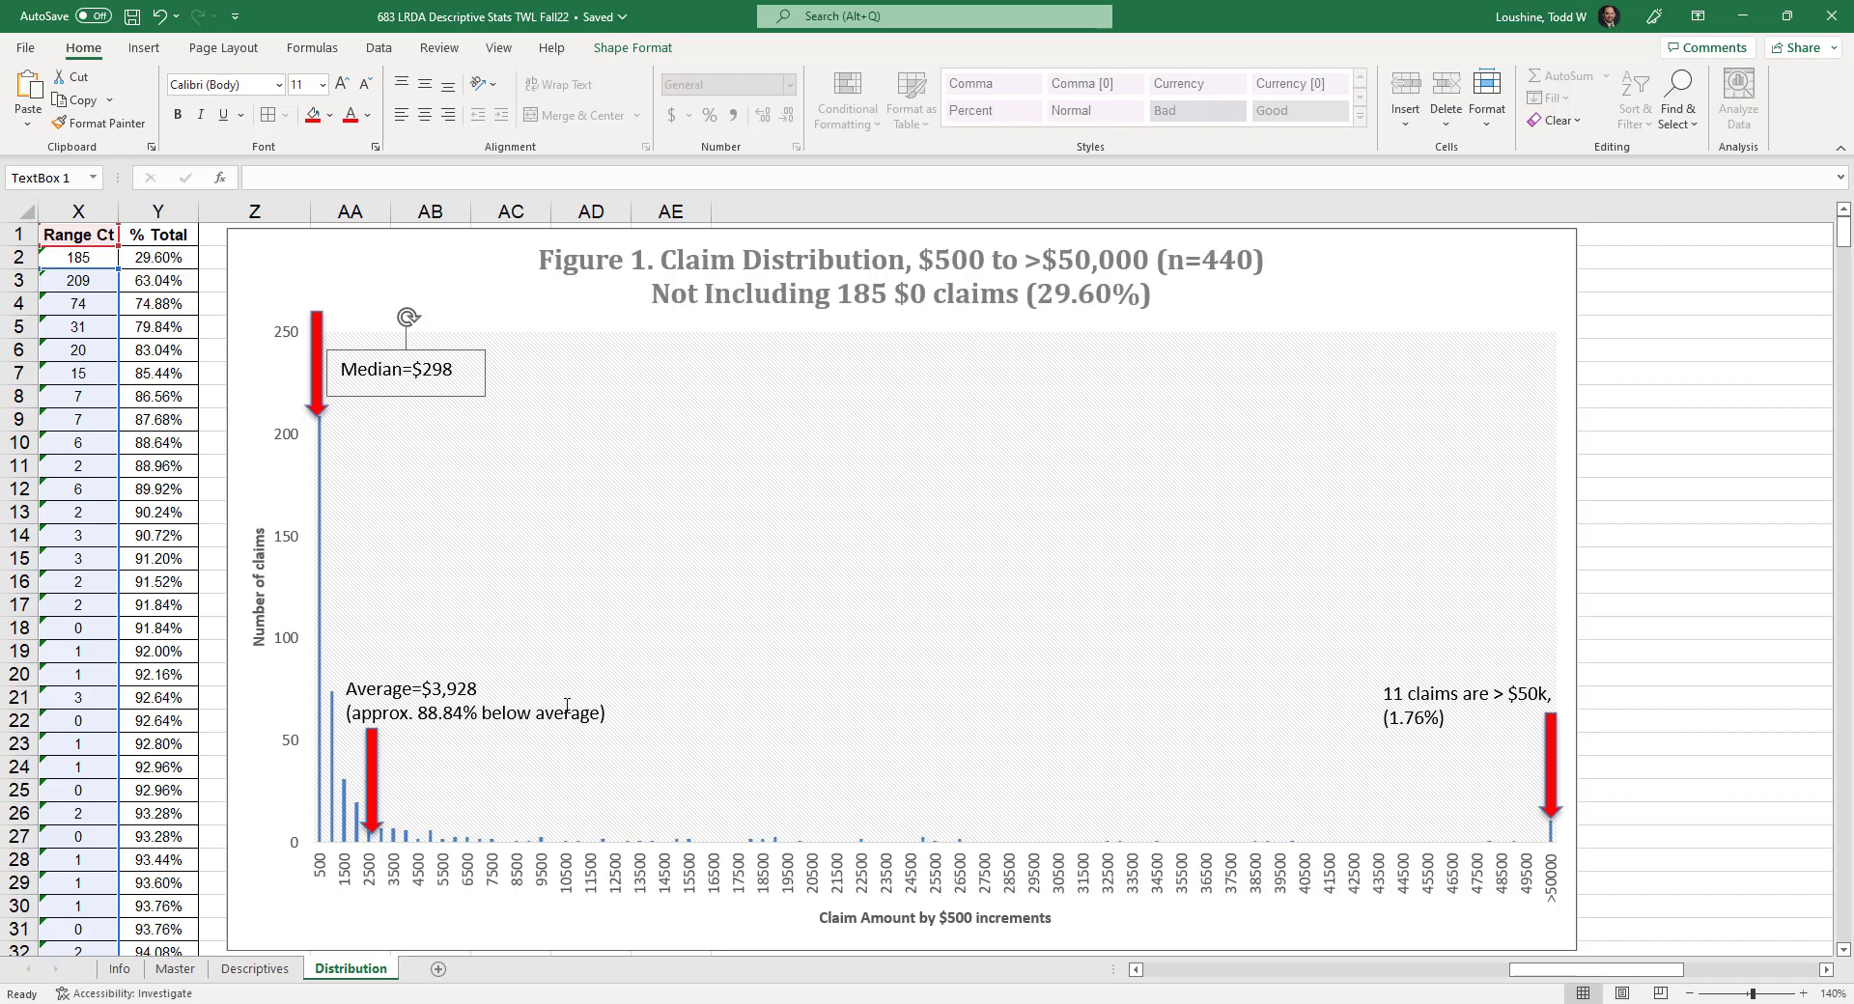
pyautogui.scroll(-1, 580, 628)
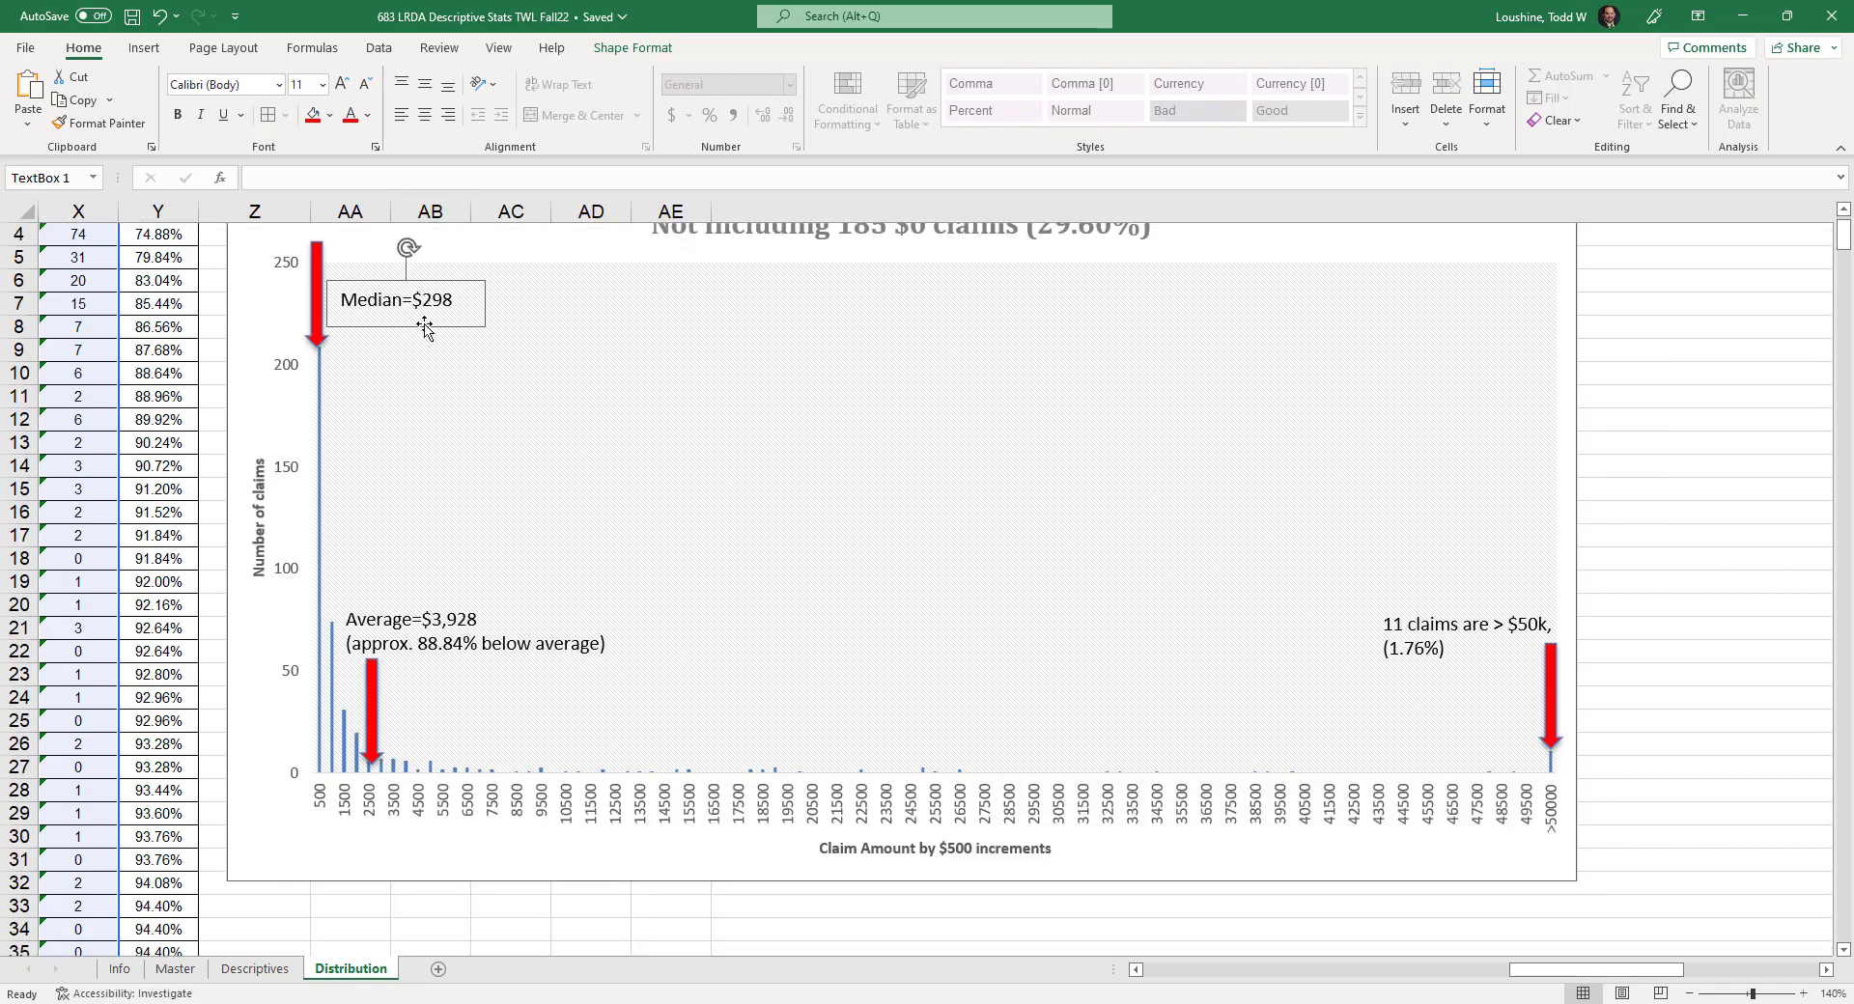
pyautogui.scroll(1, 473, 358)
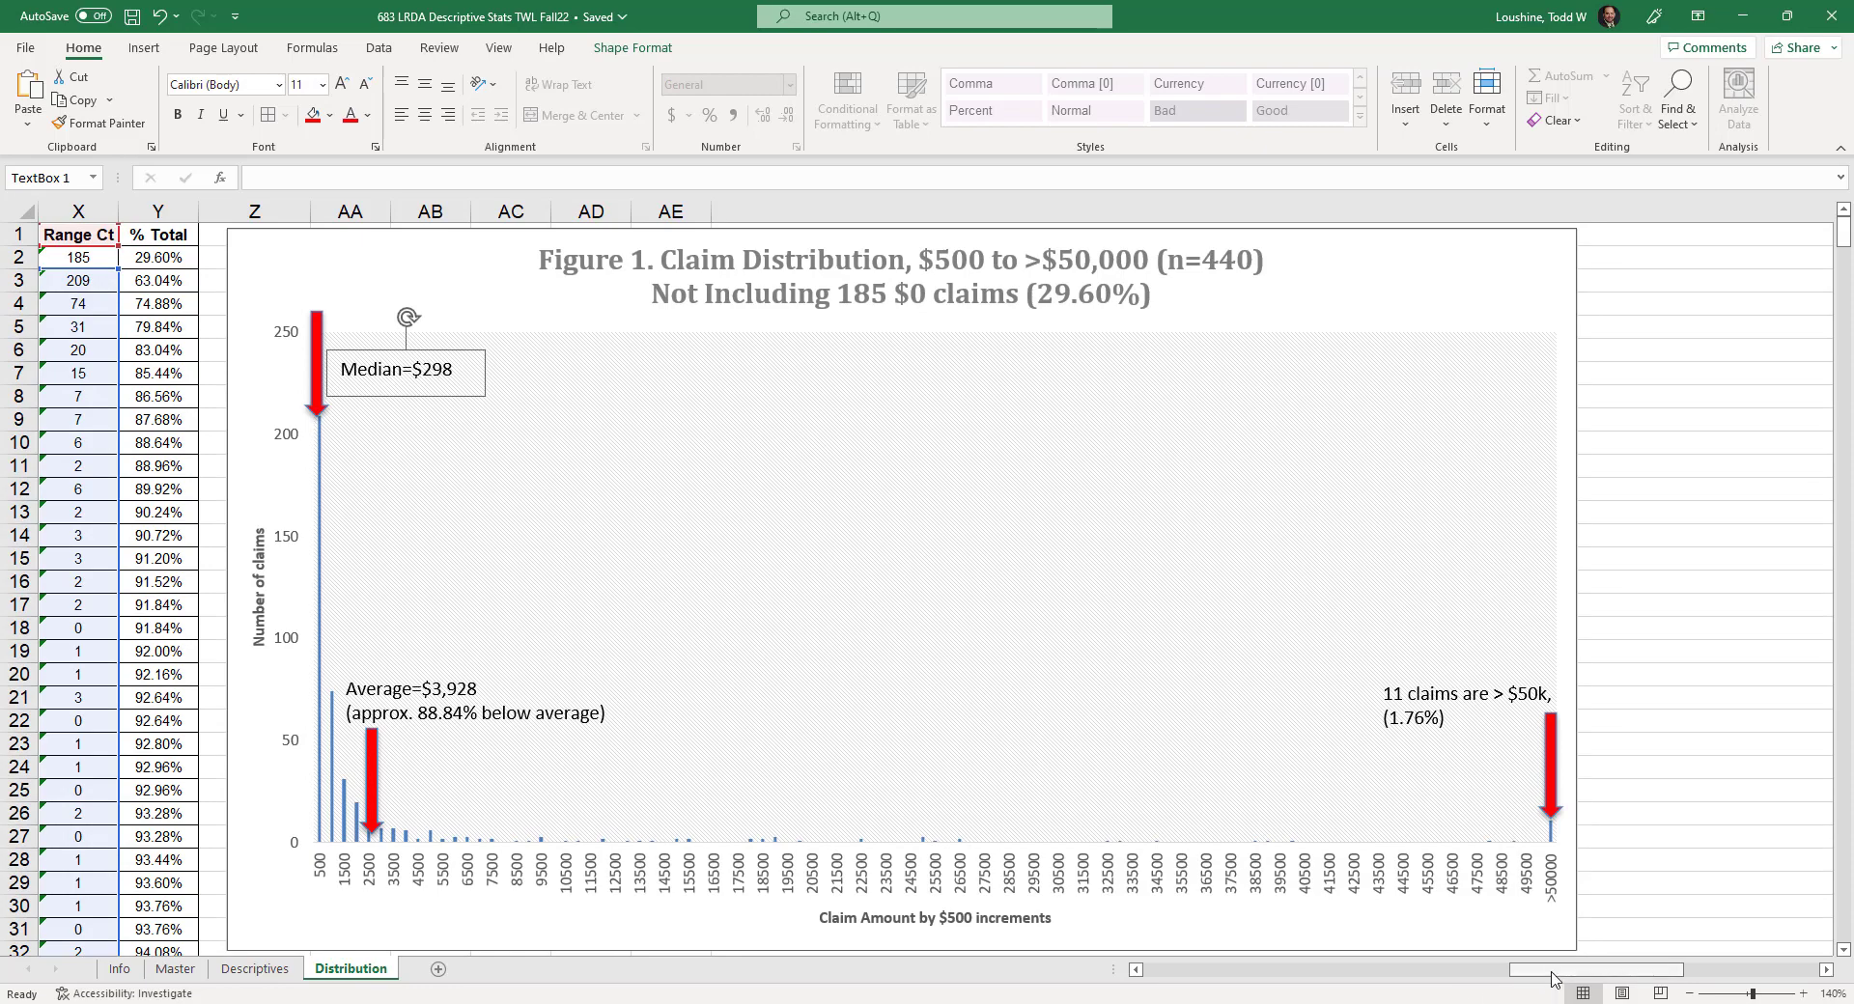
# - Review the range count table alongside the finished chart, and switch to the Descriptives sheet
pyautogui.moveTo(1545, 970); pyautogui.dragTo(1463, 970)
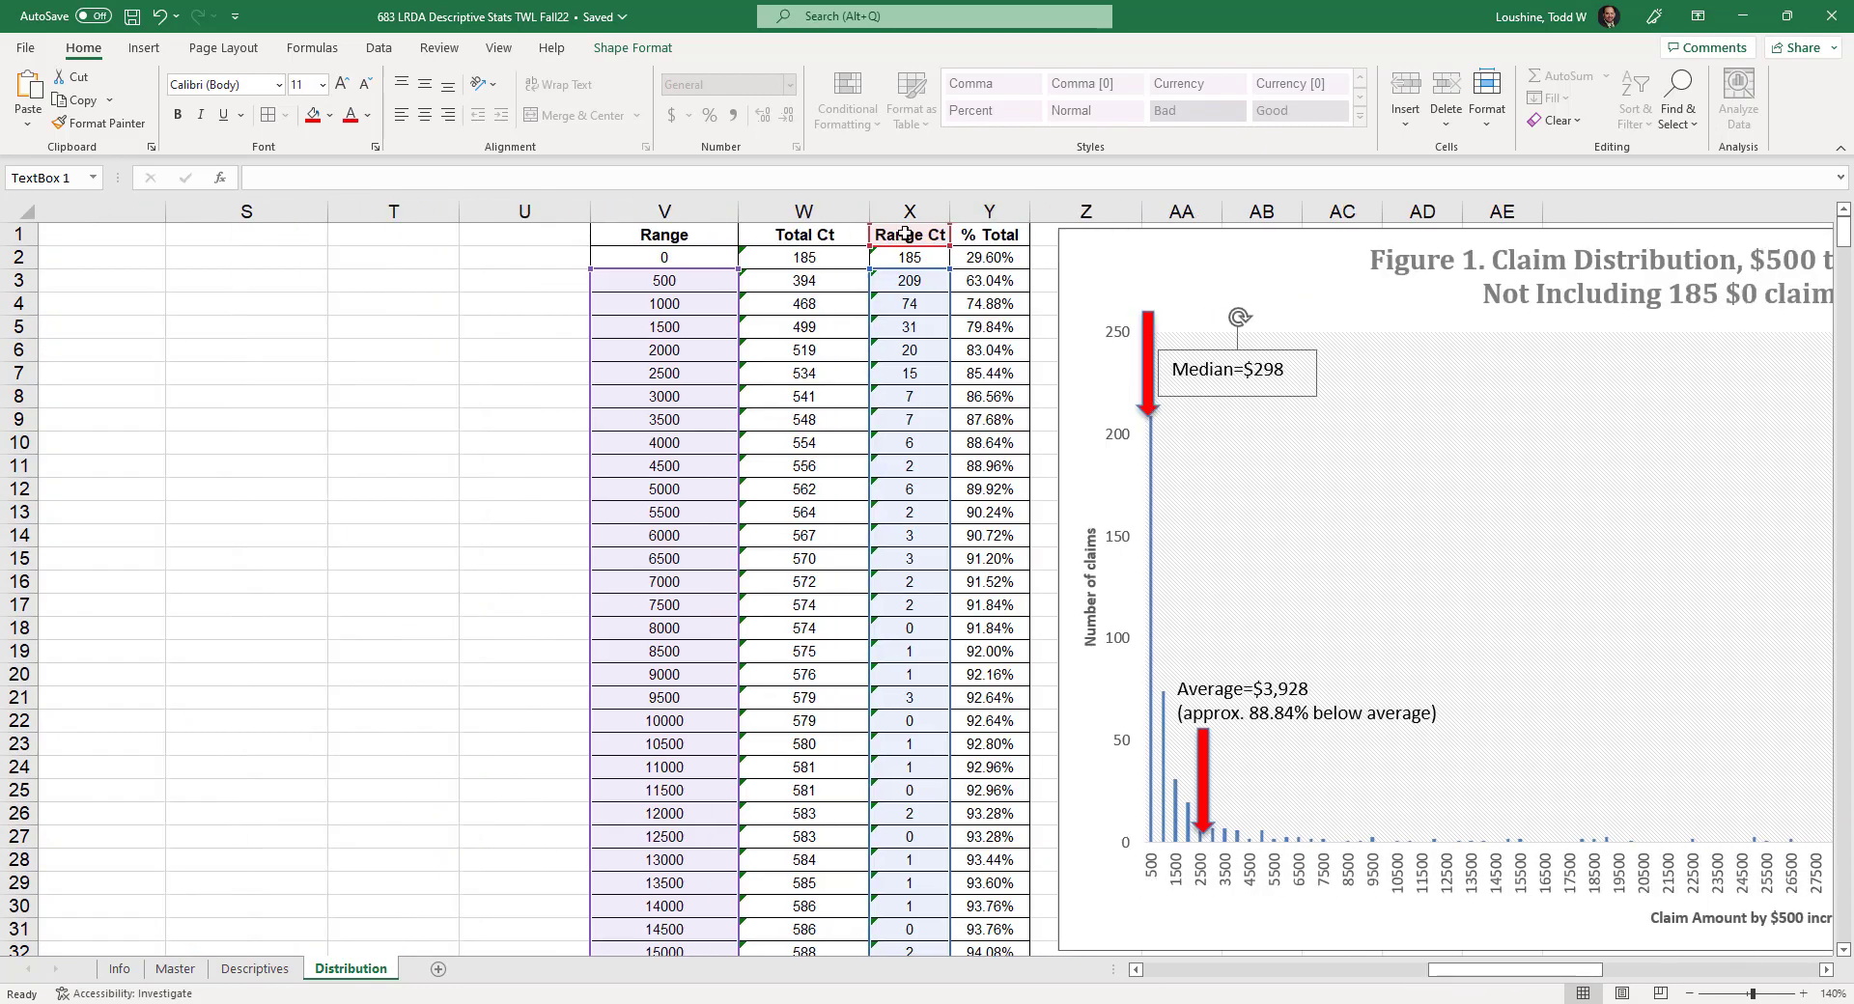
pyautogui.moveTo(1583, 969); pyautogui.dragTo(1642, 970)
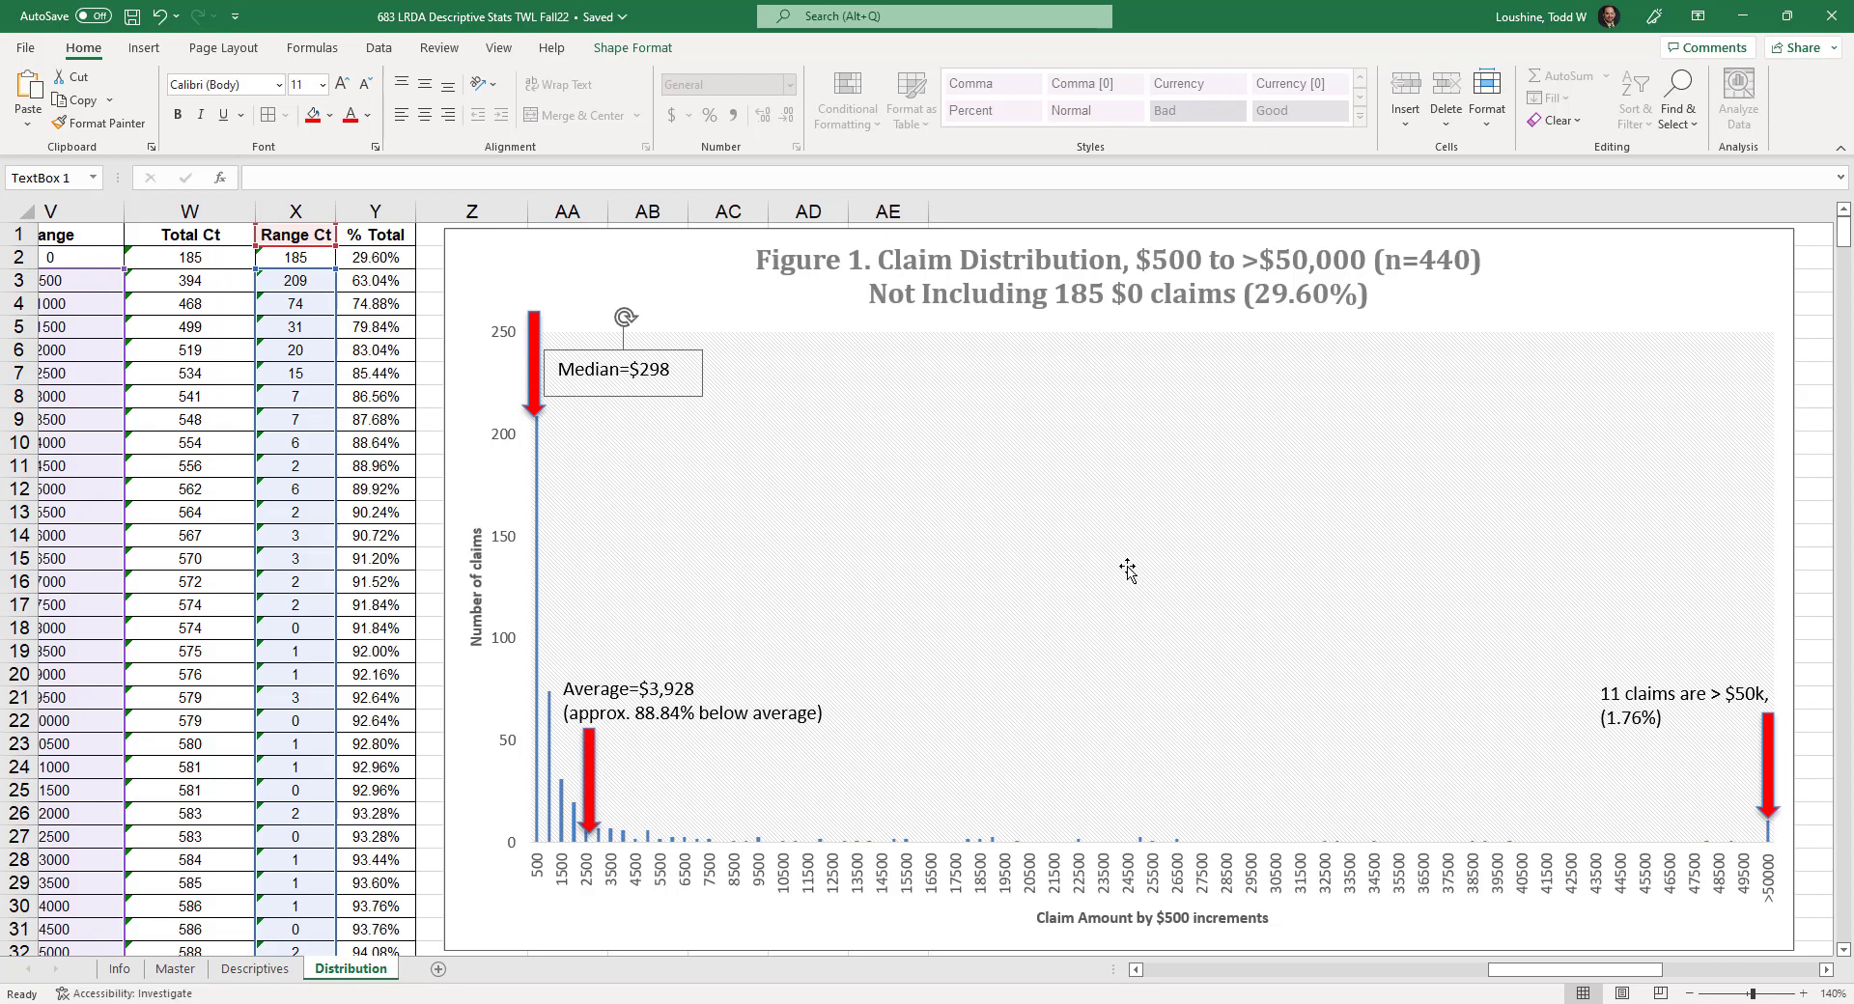
pyautogui.scroll(-1, 1131, 565)
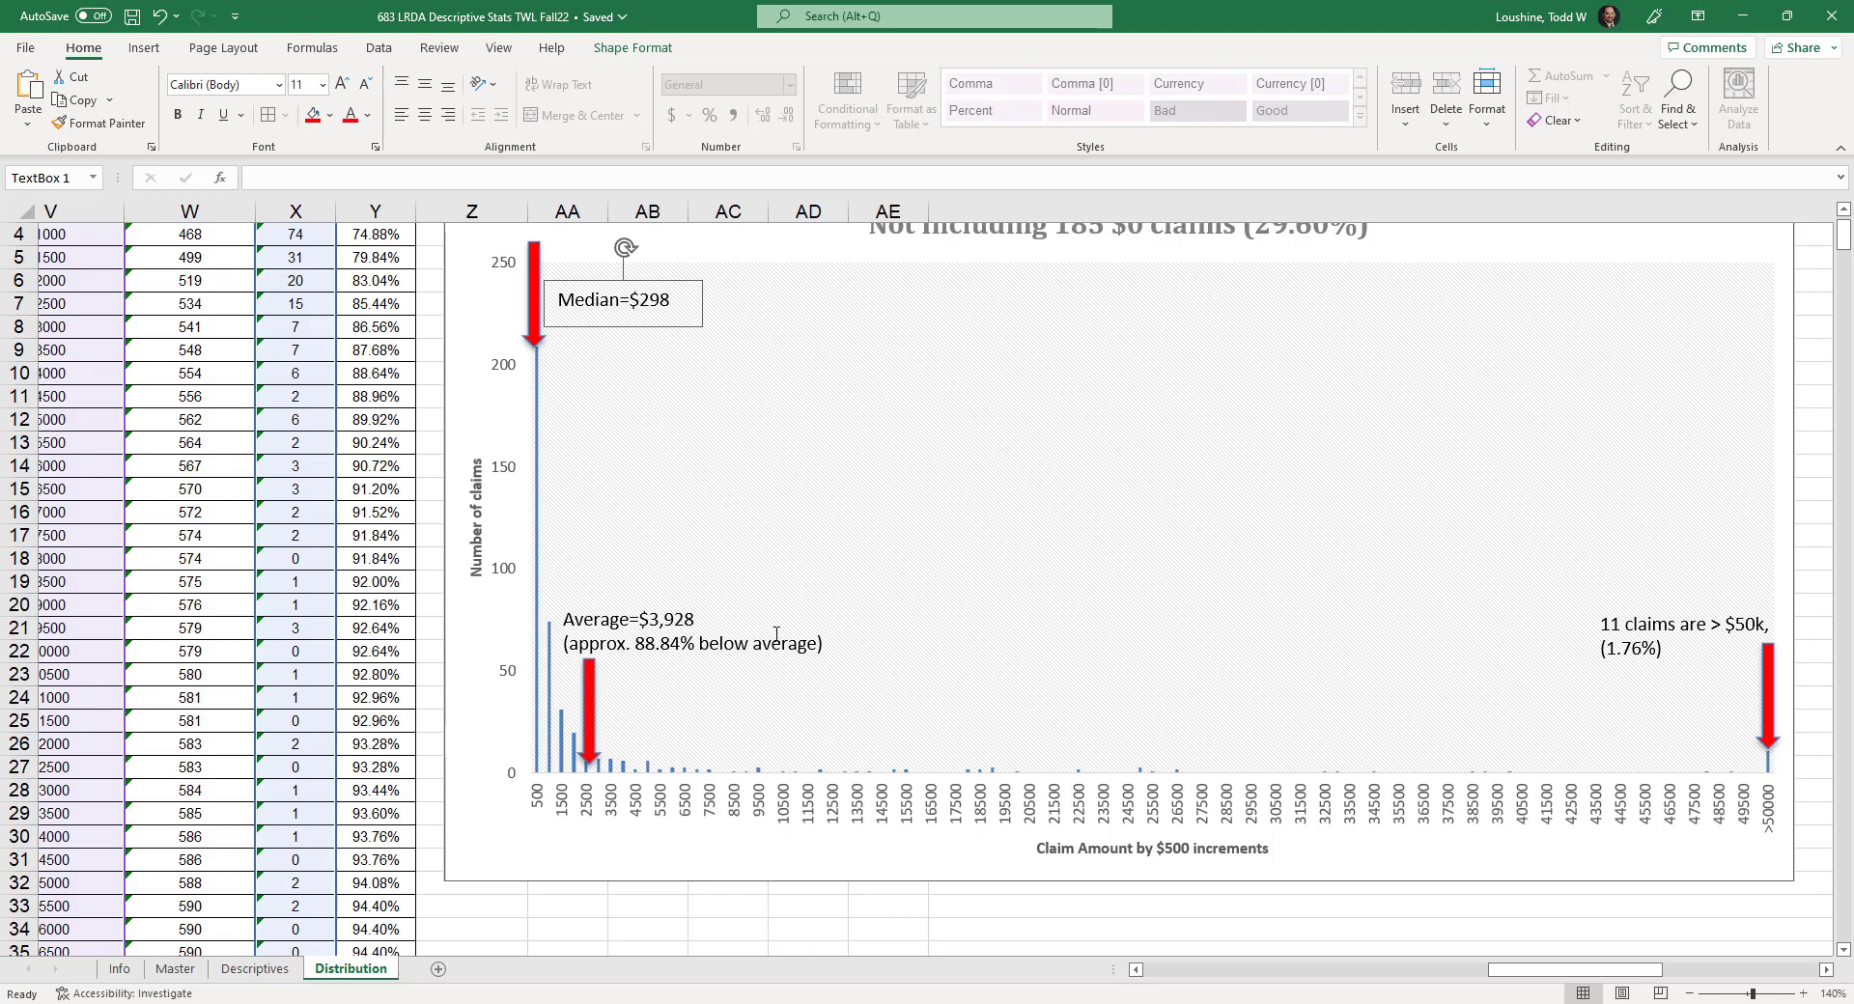
pyautogui.scroll(-2, 1121, 818)
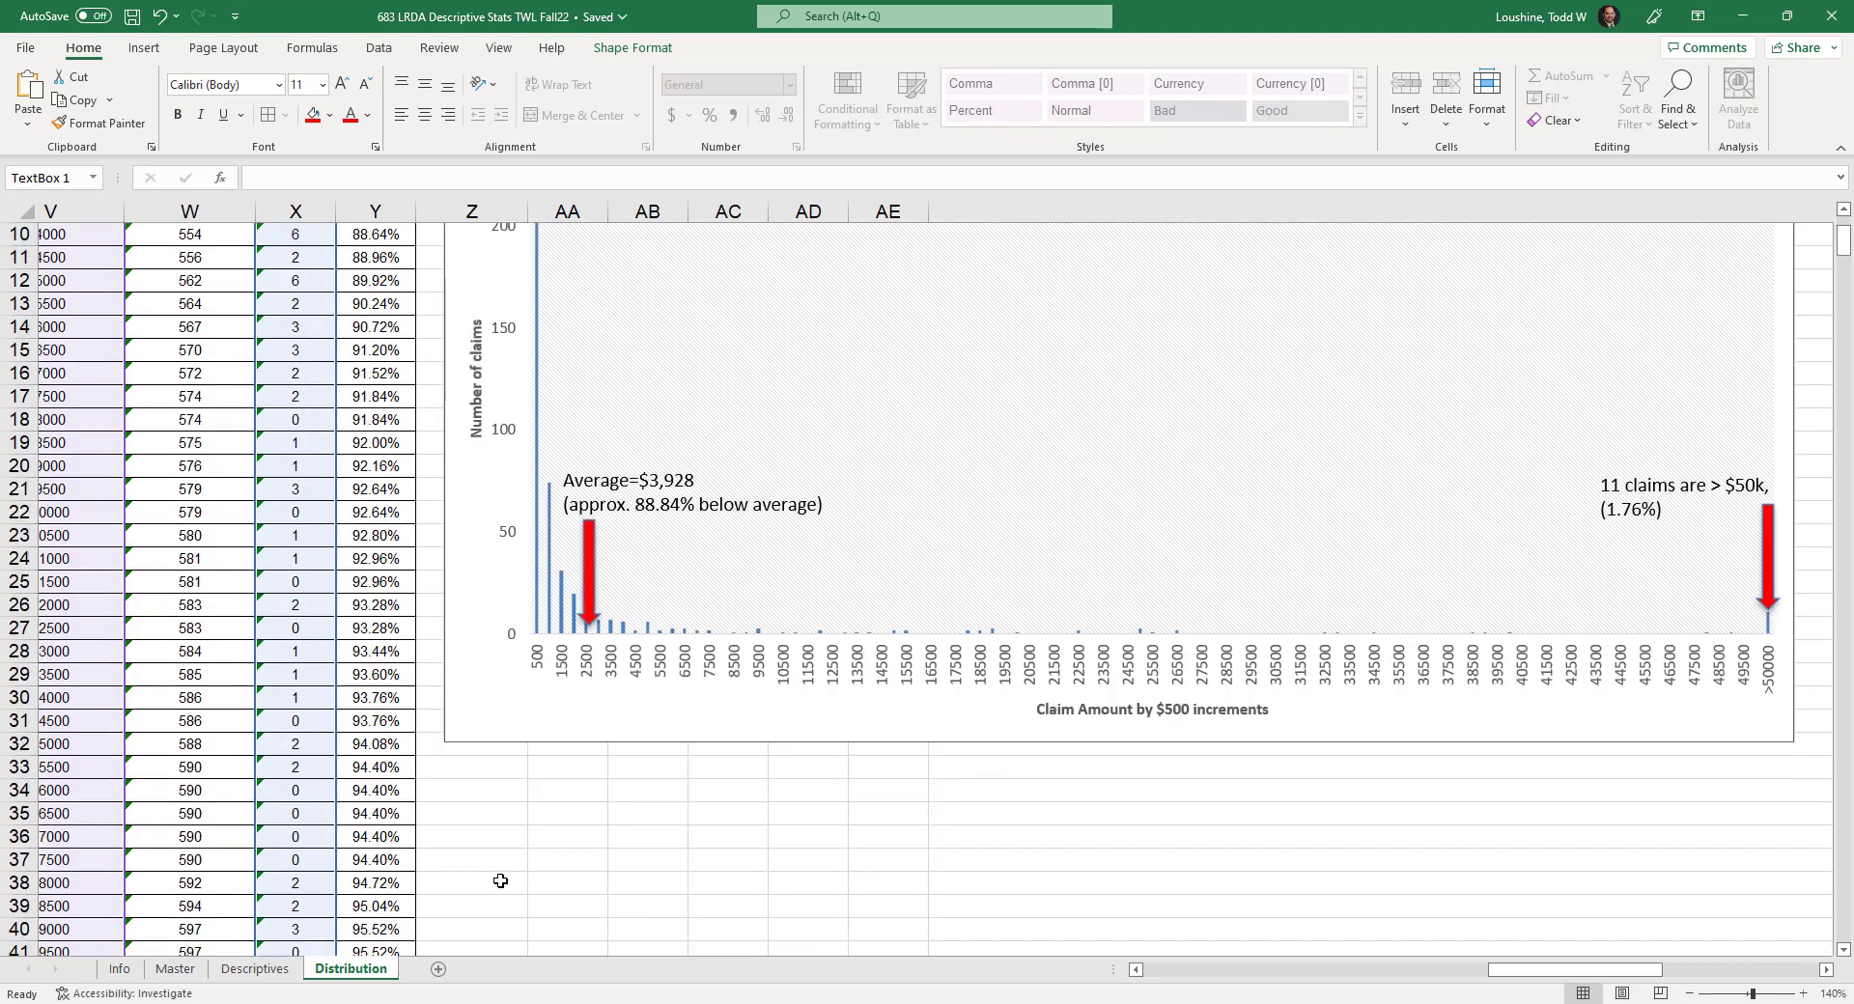
pyautogui.click(255, 971)
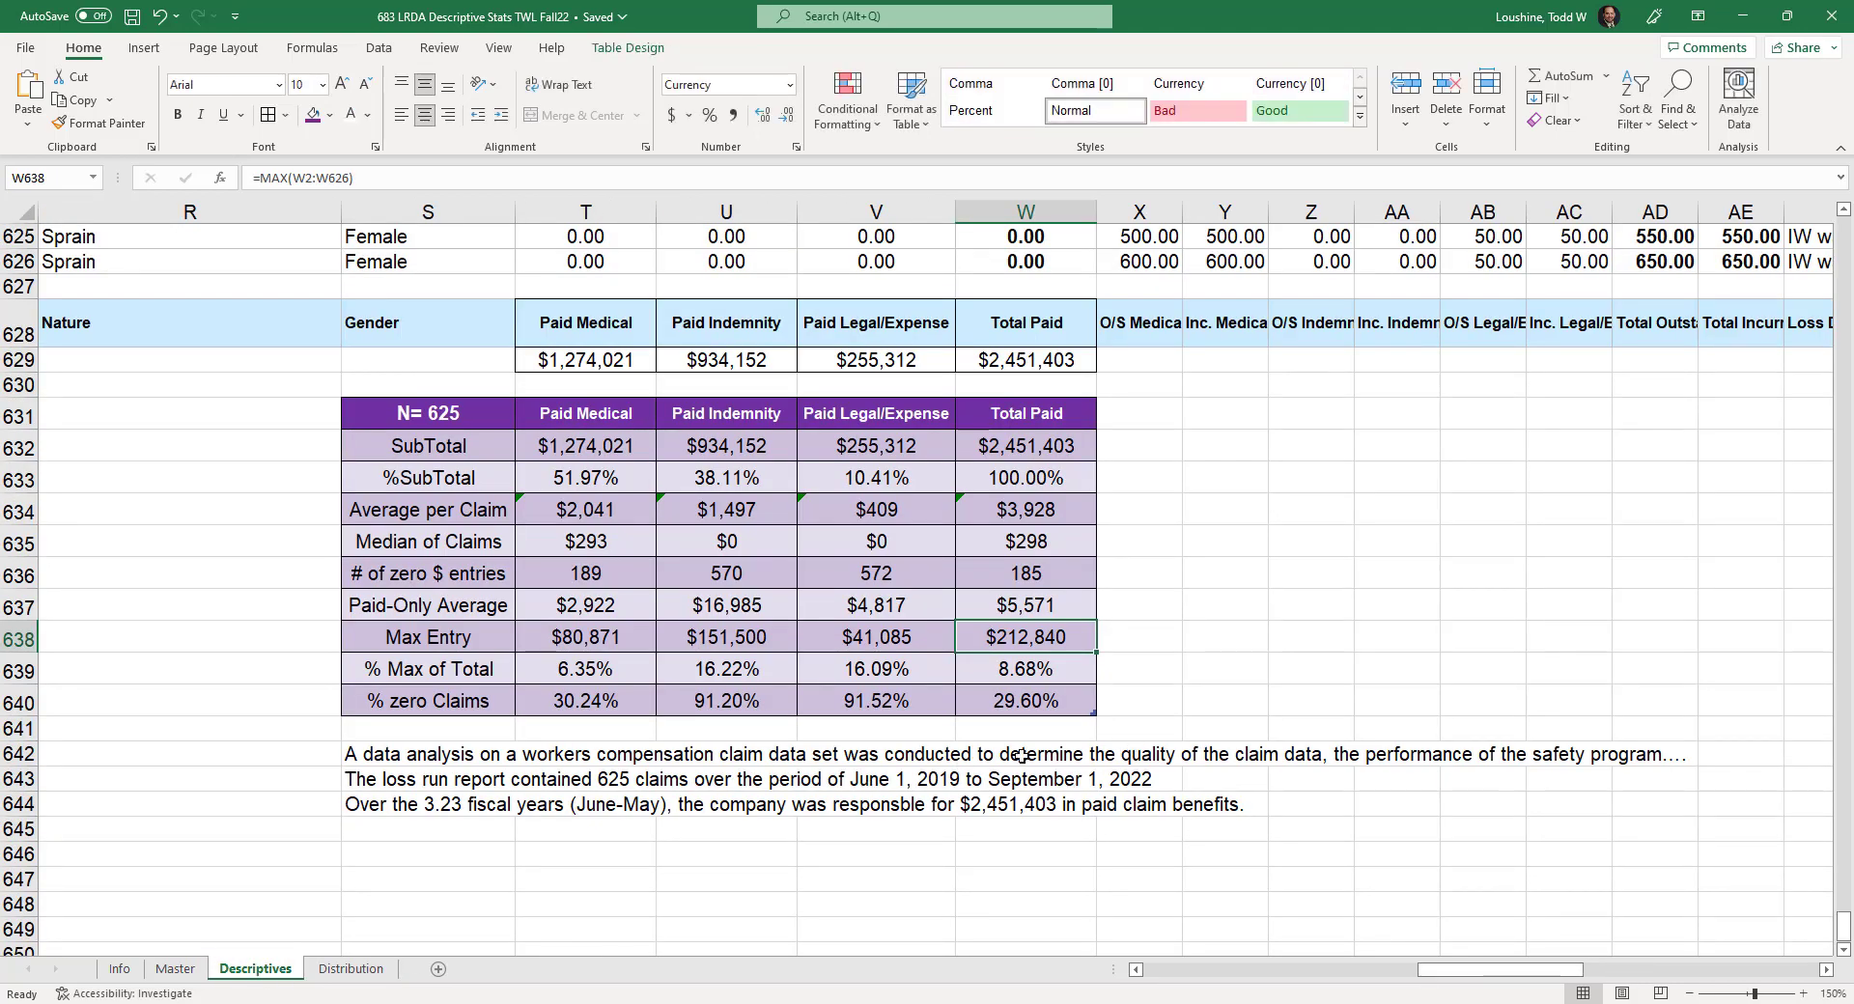